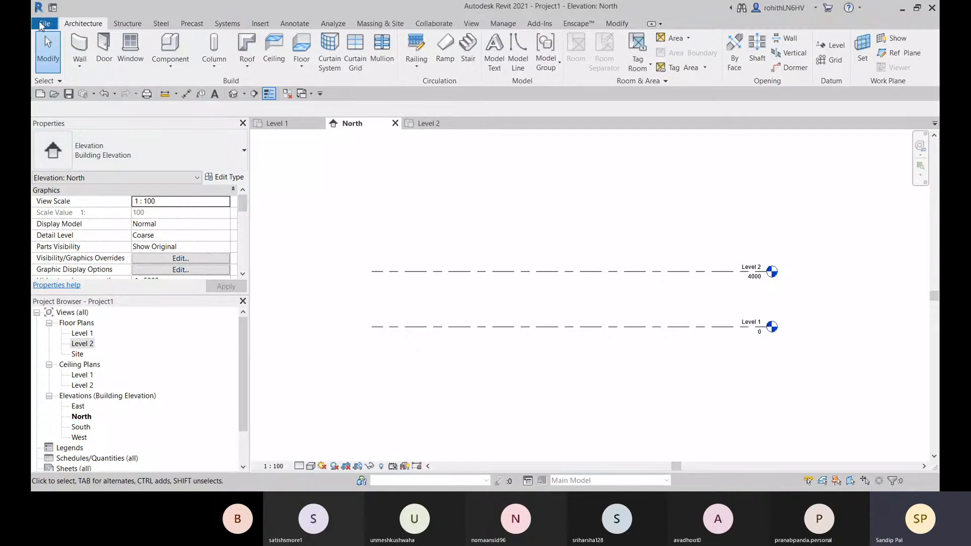
Create a new family from the English Metric Door.rft template
left_click(45, 24)
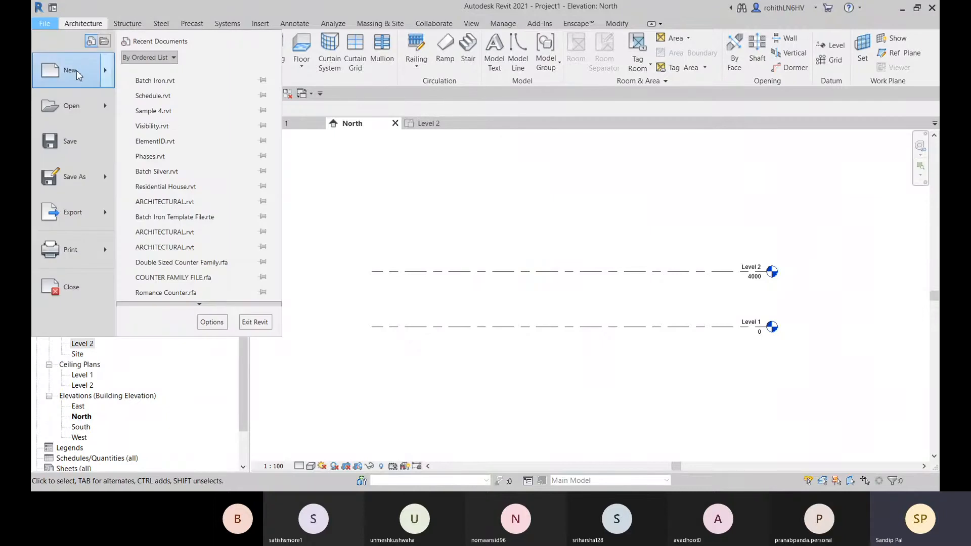
mouse_move(108, 73)
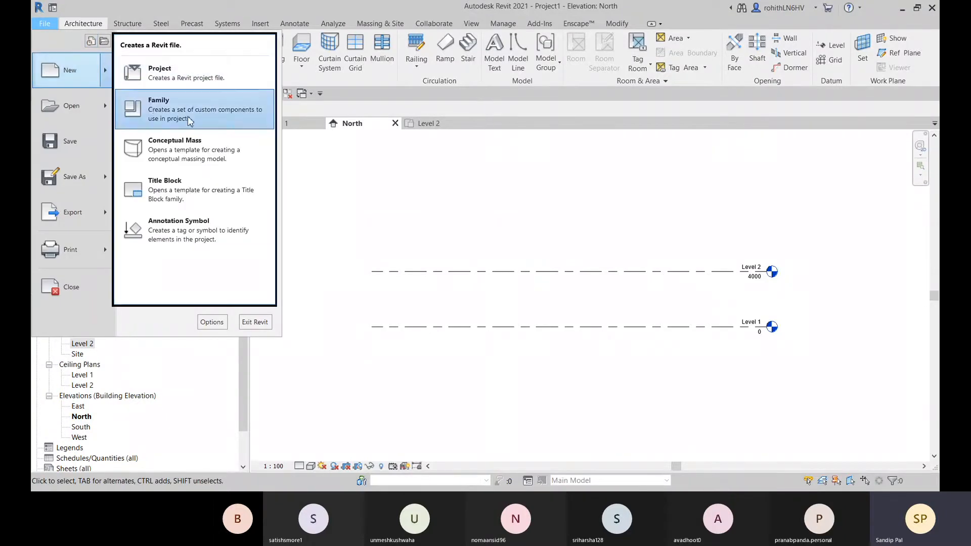
left_click(167, 99)
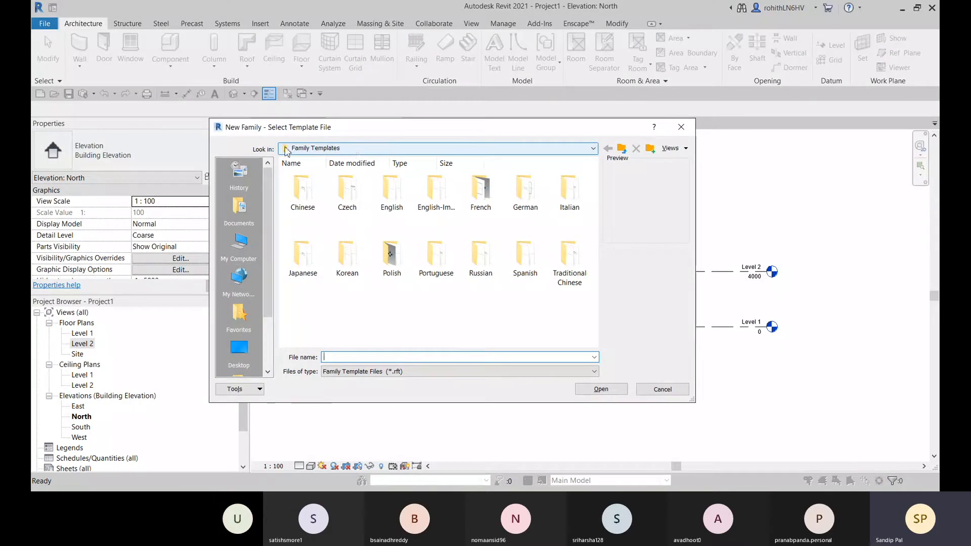
double_click(390, 197)
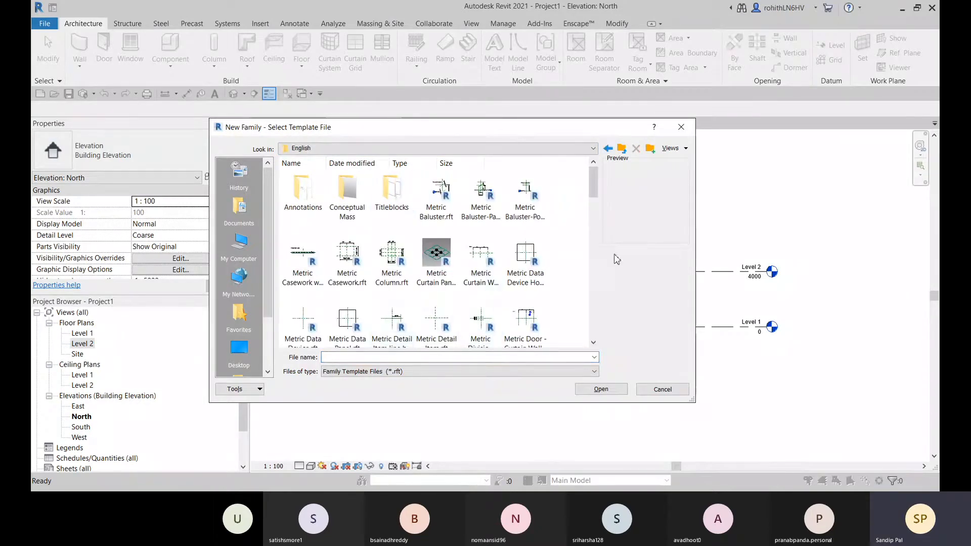
left_click_drag(593, 185, 603, 214)
left_click(303, 259)
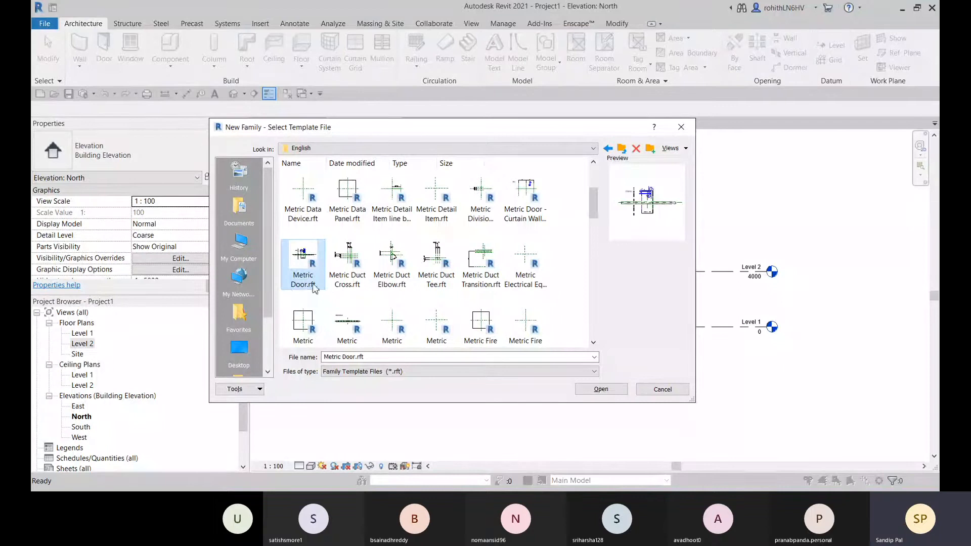
left_click(599, 390)
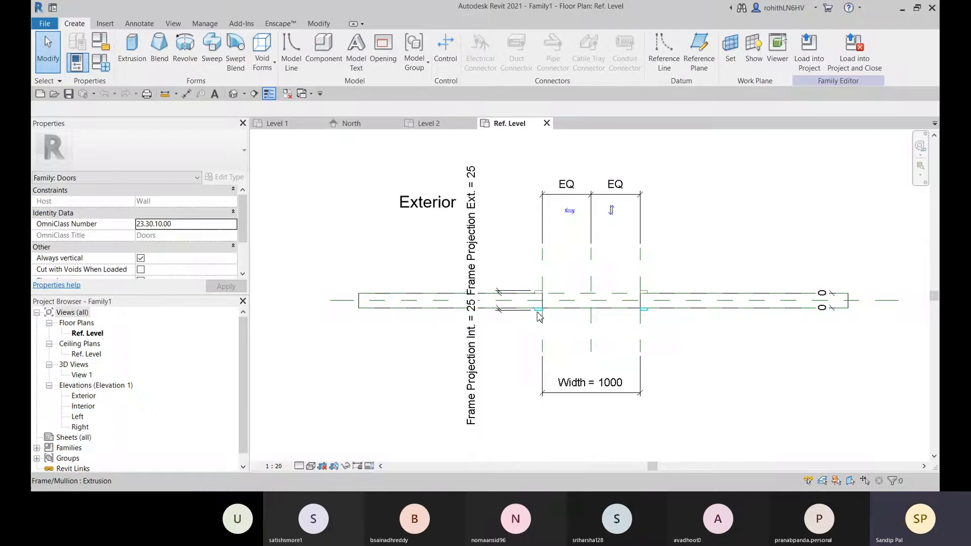
Open the door's Family Types and examine its dimension parameters from Height and Width through Thickness
middle_click_drag(601, 332, 549, 325)
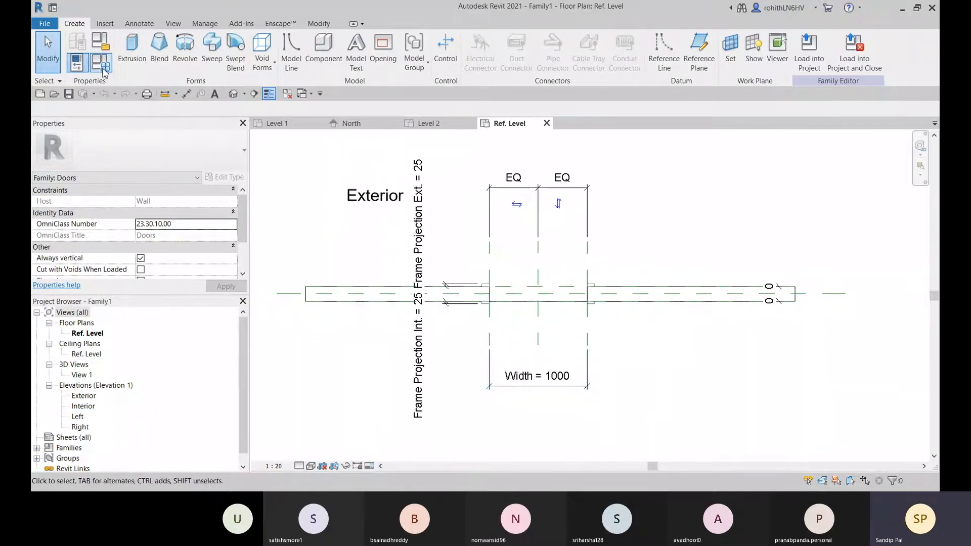
left_click(101, 42)
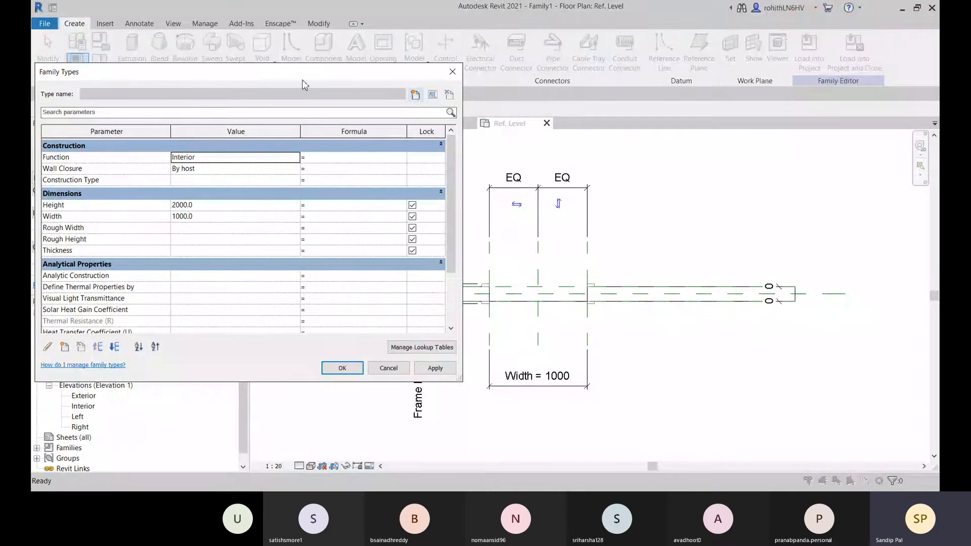
left_click(61, 206)
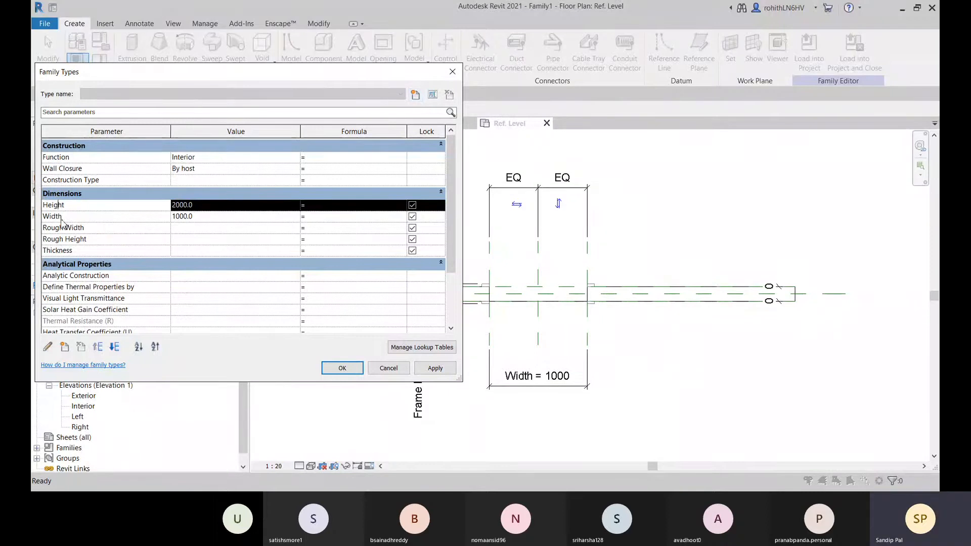
left_click(69, 218)
left_click(66, 230)
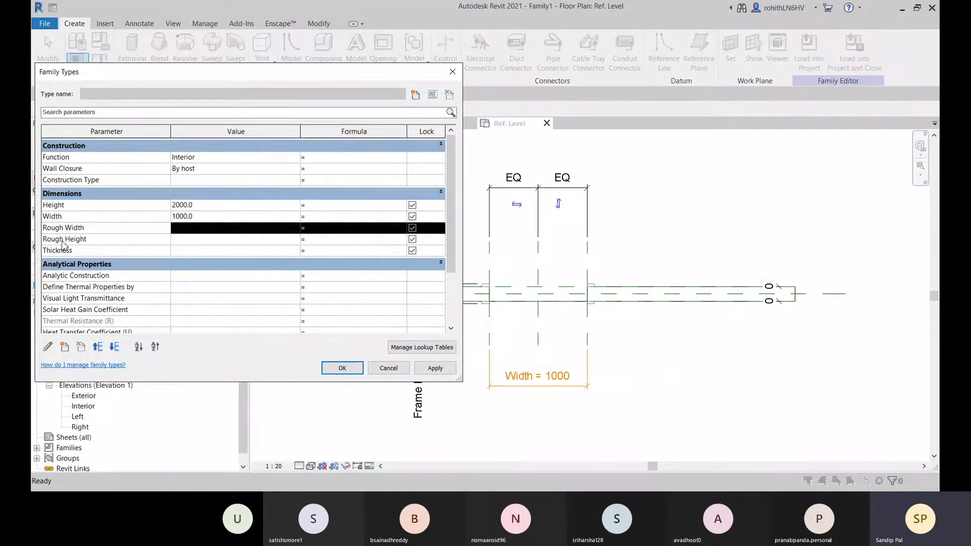
left_click(63, 240)
left_click(63, 251)
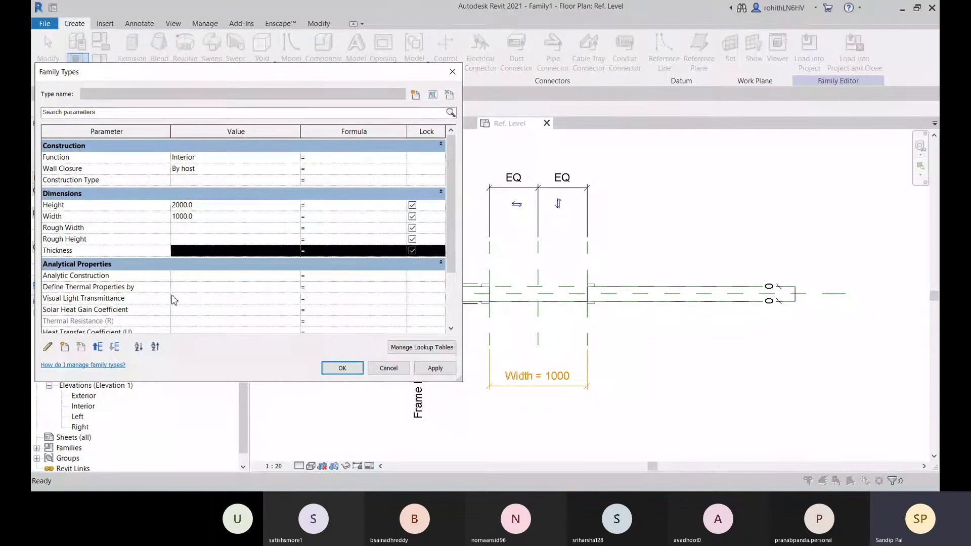
Examine the Analytical Properties and the IFC Operation parameter of the door family
left_click(152, 278)
left_click(133, 299)
scroll(132, 303, "down", 3)
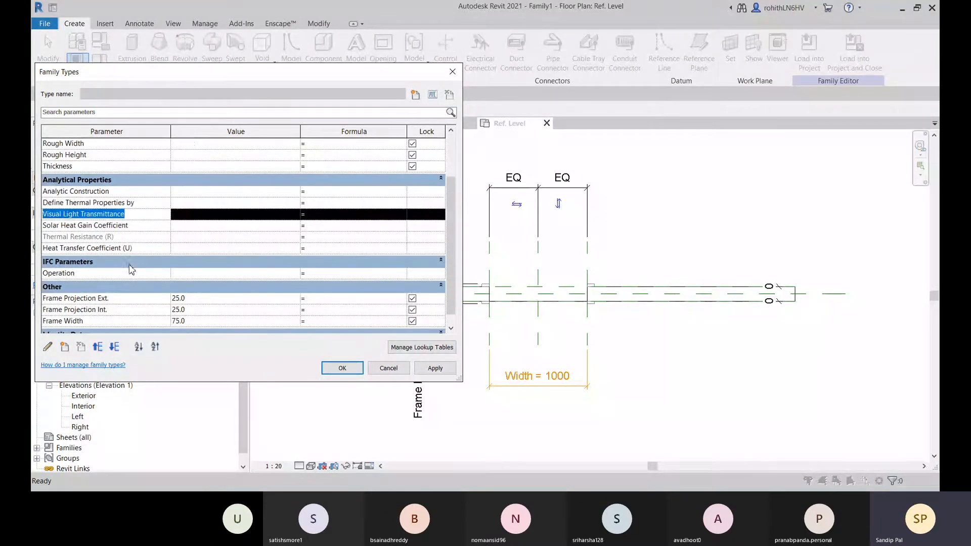
left_click(133, 228)
left_click(131, 238)
left_click(132, 250)
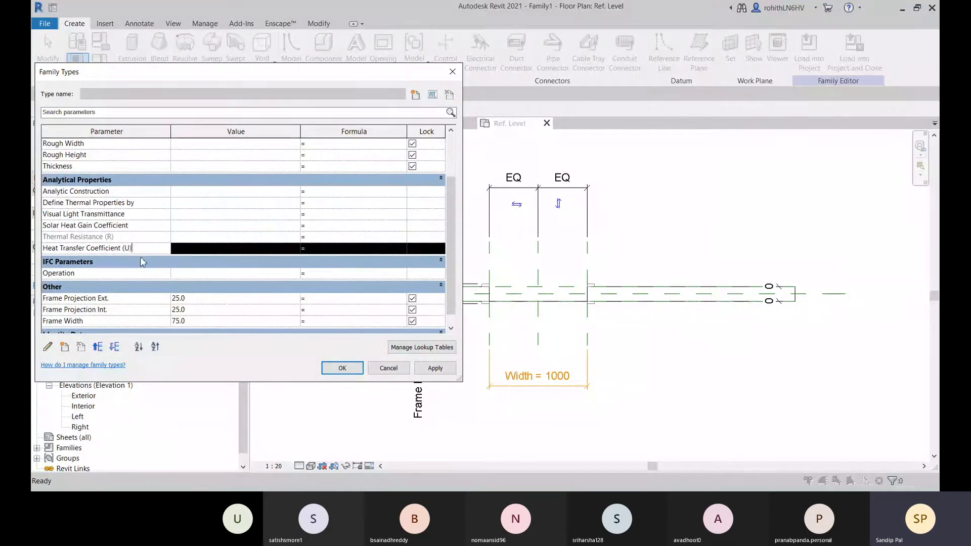
scroll(141, 256, "down", 1)
left_click(124, 251)
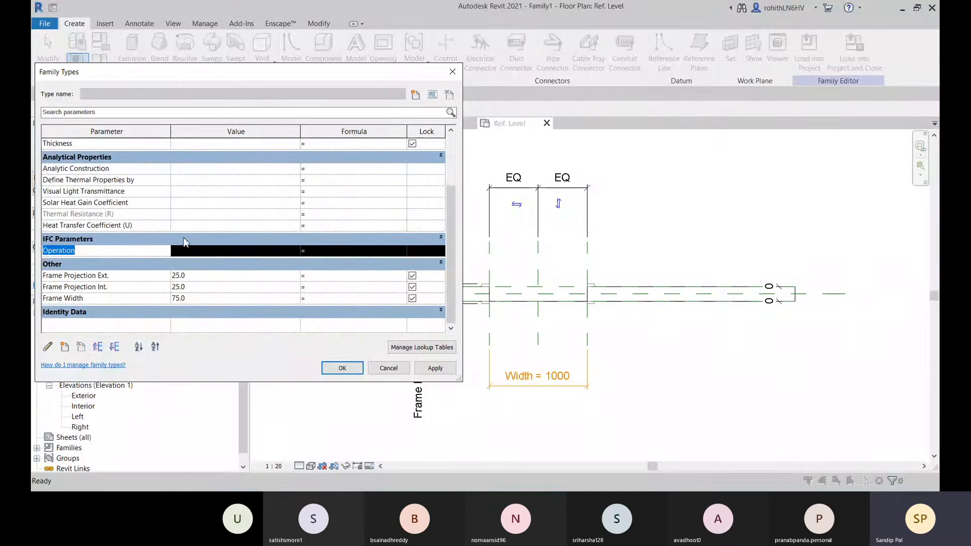
Examine the Construction parameters and the frame projection parameters under Other, then close Family Types without changes
scroll(172, 245, "up", 5)
left_click(104, 193)
left_click(105, 183)
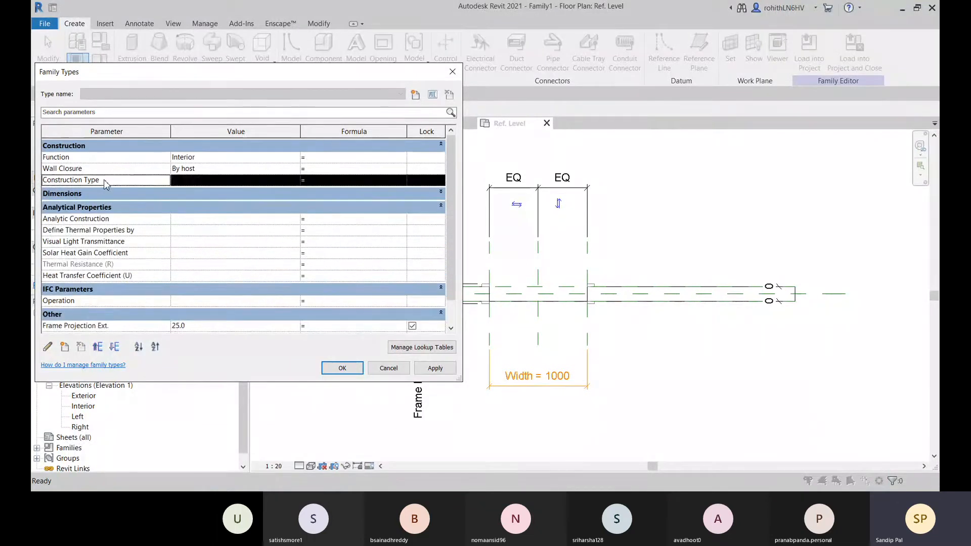
key("Up")
key("Up")
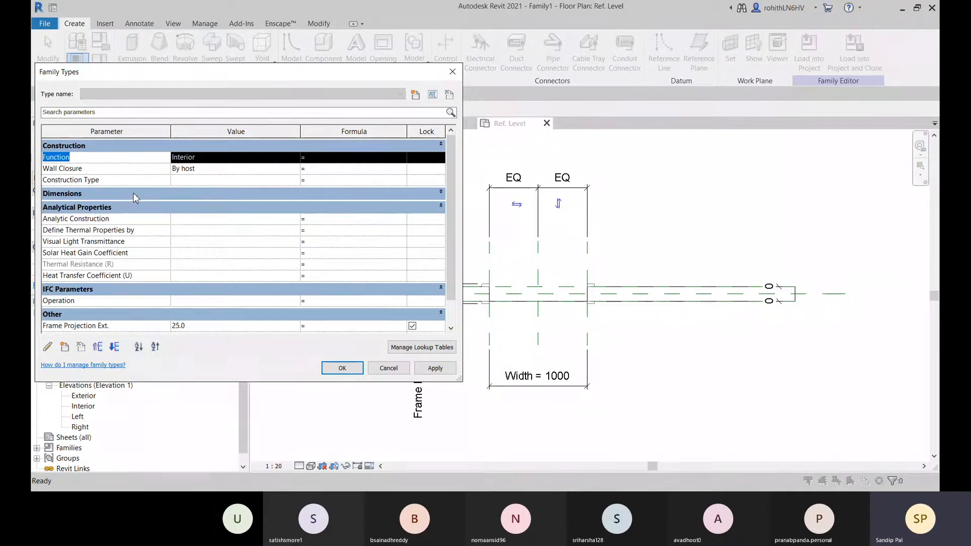
left_click(132, 193)
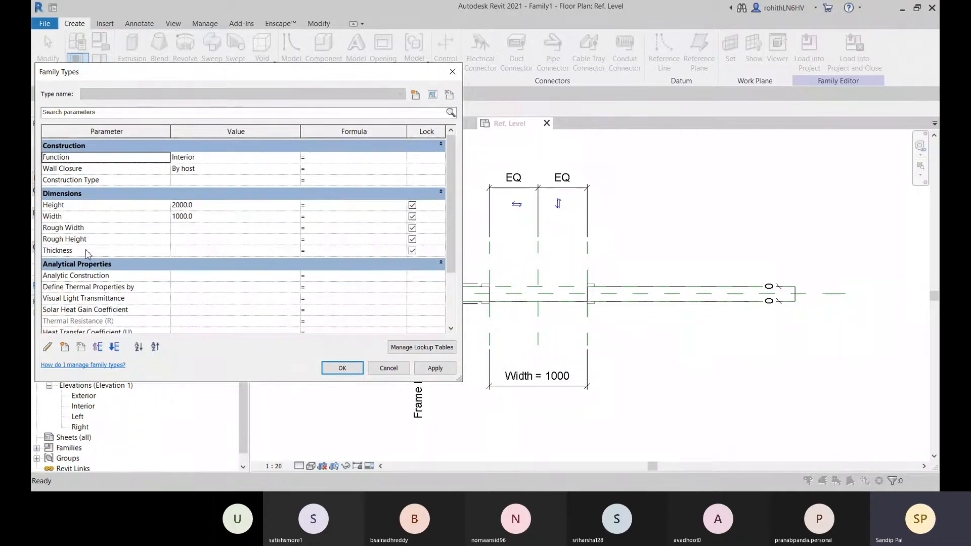
scroll(87, 253, "down", 3)
left_click(100, 275)
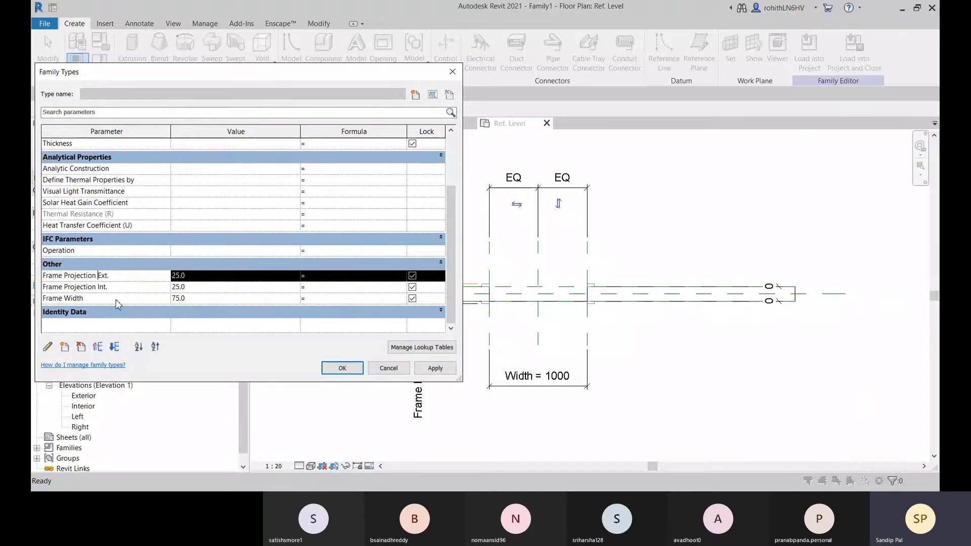
left_click(387, 368)
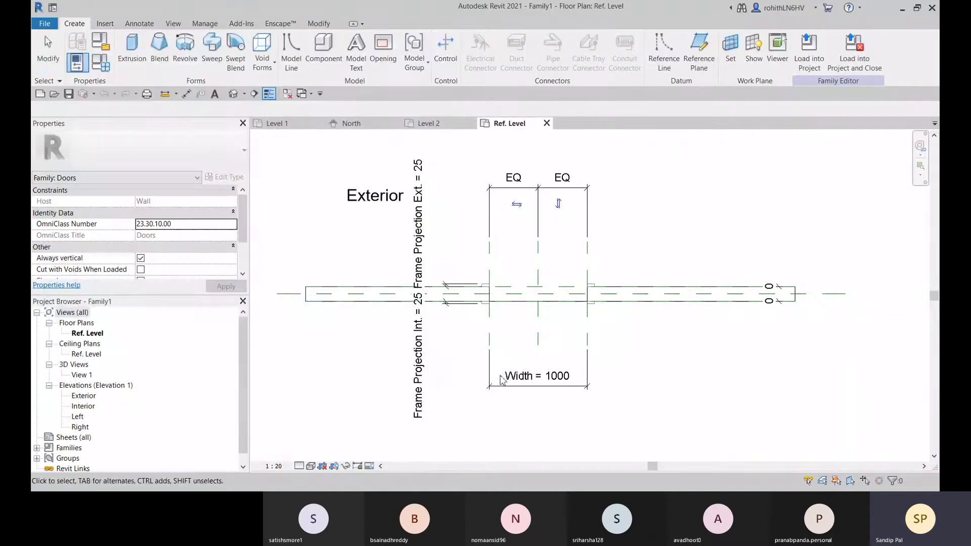
Delete the interior and exterior Frame/Mullion extrusions around the door opening in the default 3D view
scroll(485, 311, "up", 3)
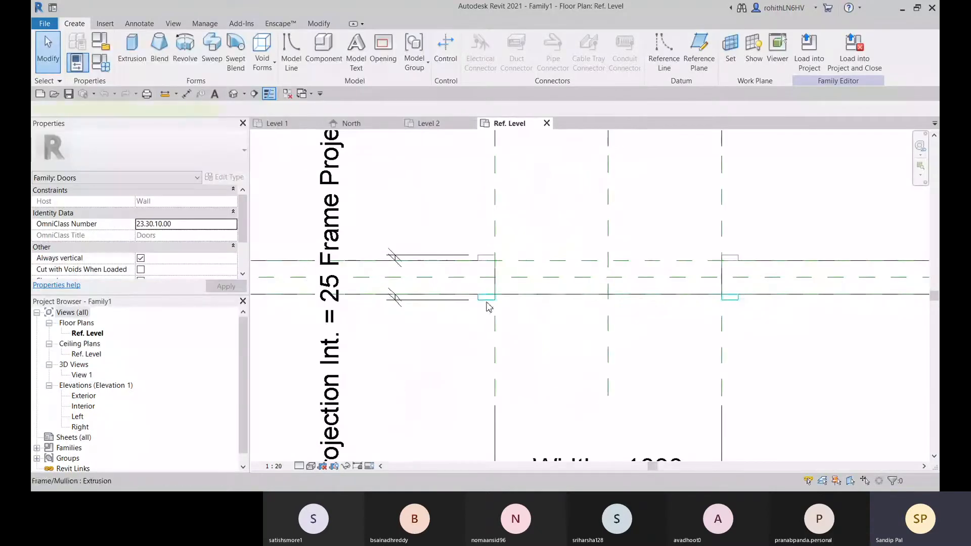
left_click(489, 307)
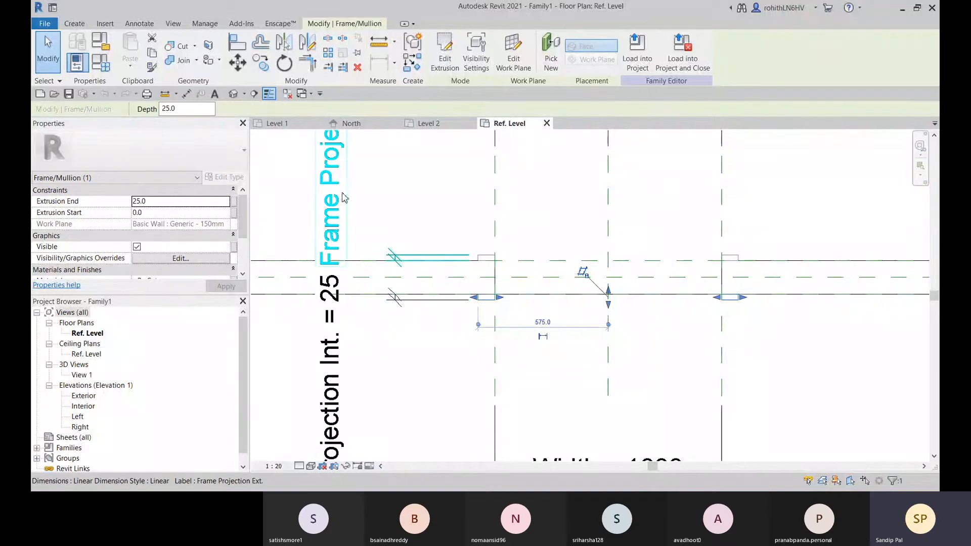
left_click(233, 93)
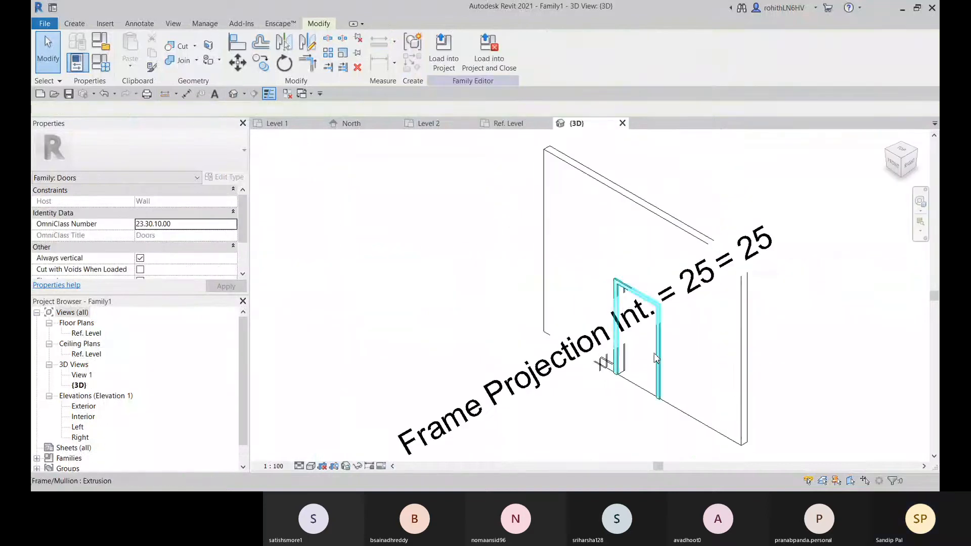
scroll(605, 359, "up", 5)
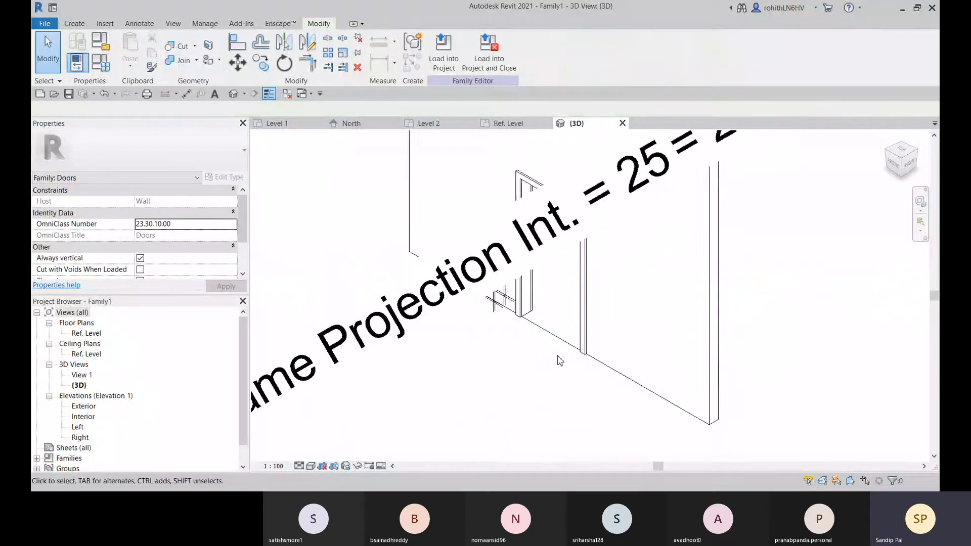
left_click(594, 348)
middle_click_drag(493, 377, 425, 489)
key("Delete")
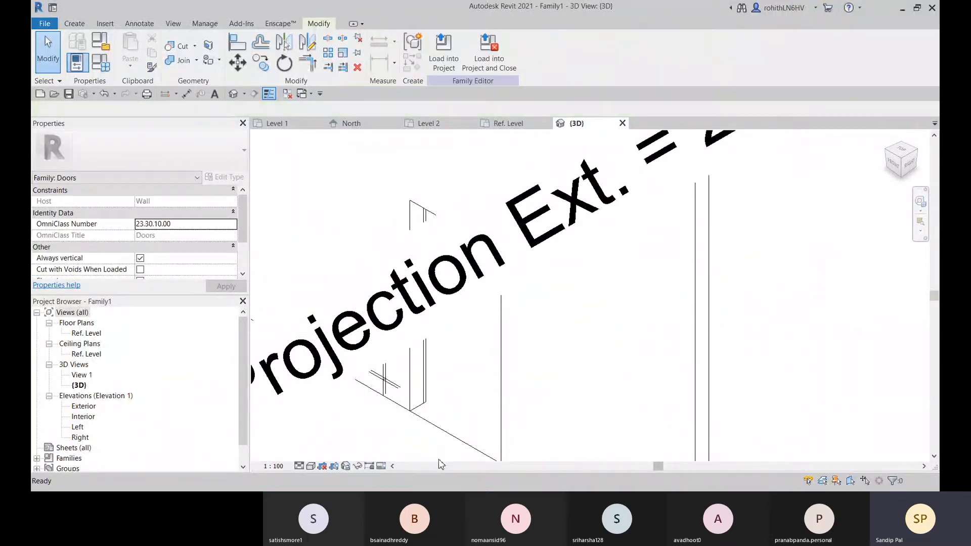
left_click(431, 392)
scroll(420, 405, "down", 6)
key("Delete")
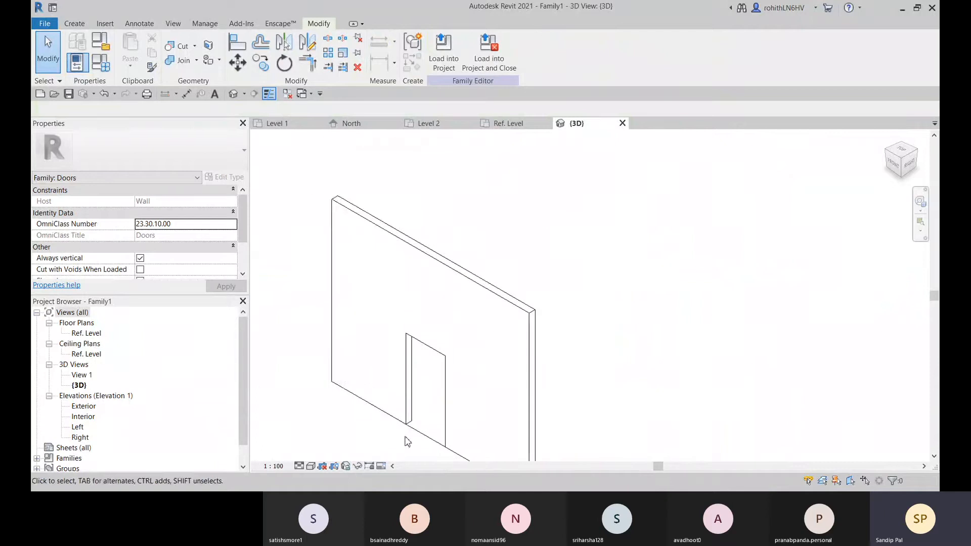
Return to the Ref. Level plan and delete the Frame Projection Ext. parameter in Family Types
left_click(507, 123)
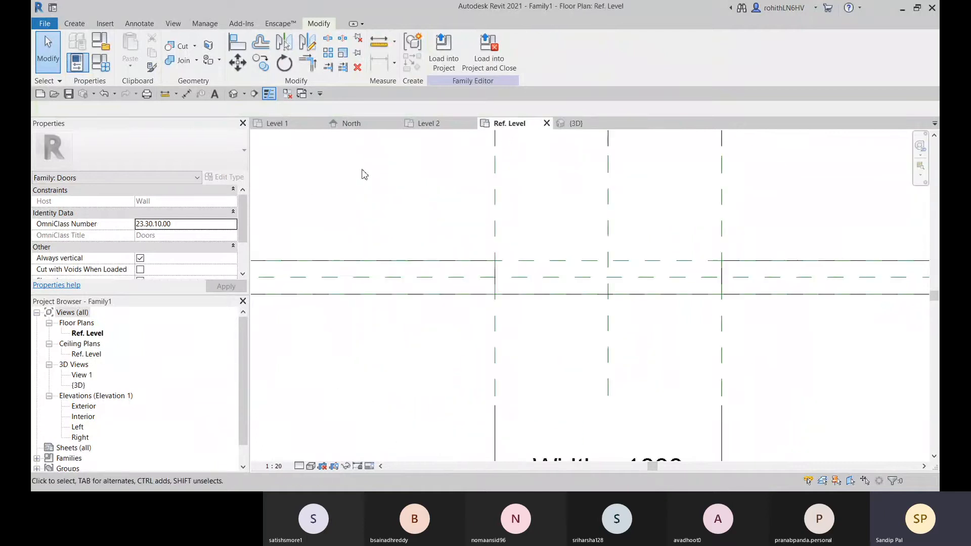
scroll(483, 346, "down", 3)
scroll(484, 346, "down", 2)
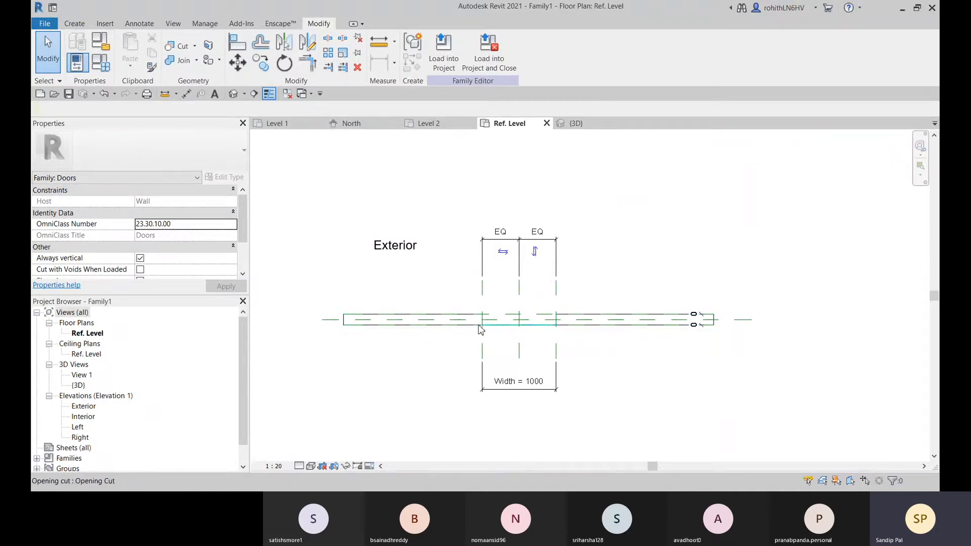
left_click(101, 62)
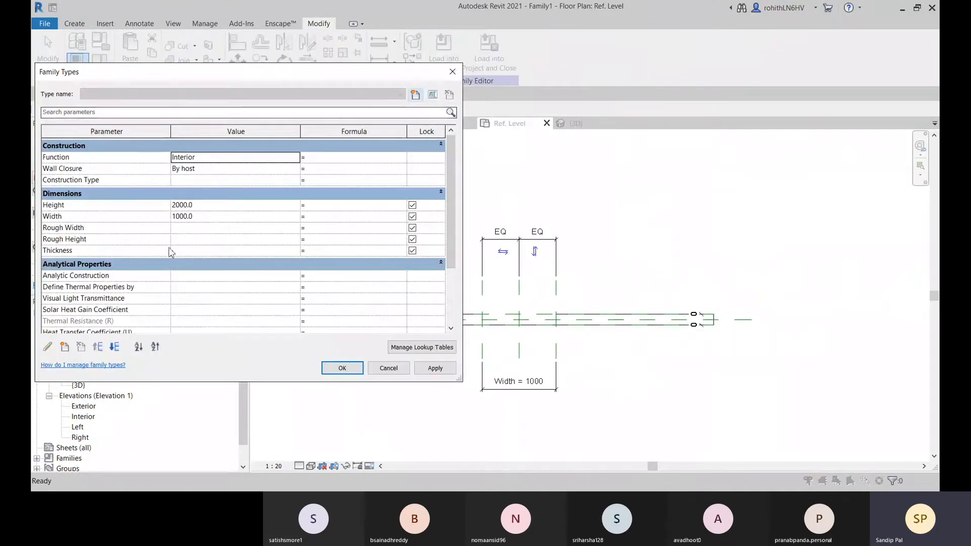
scroll(163, 270, "down", 2)
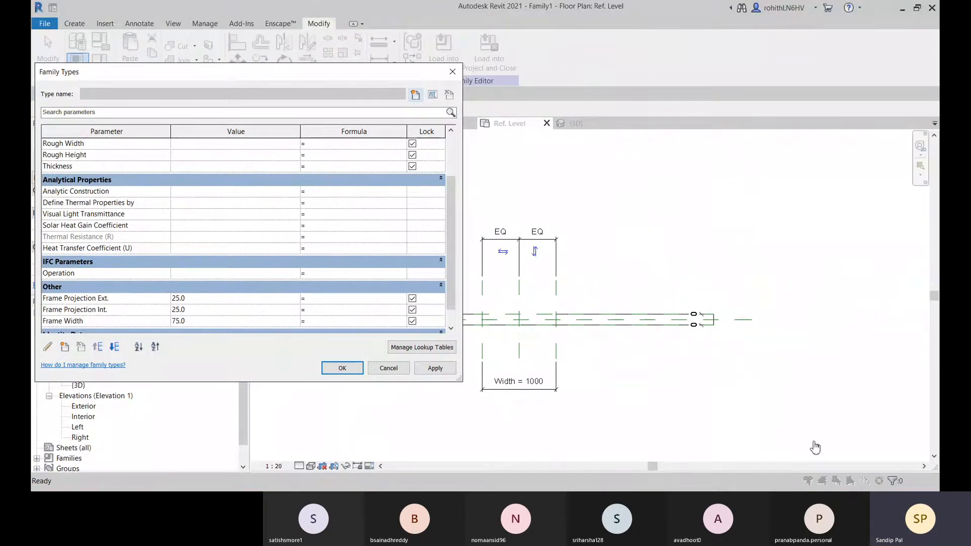
left_click(835, 459)
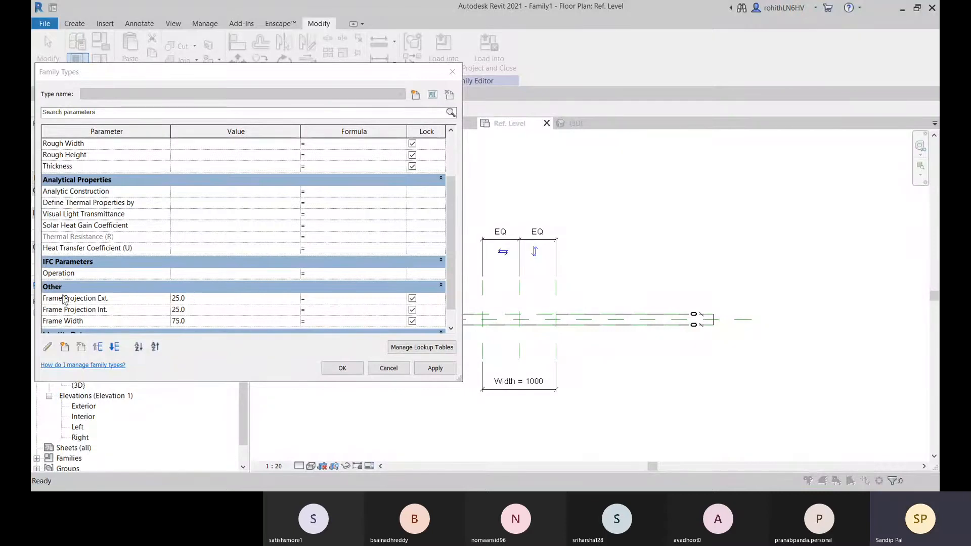
left_click(47, 299)
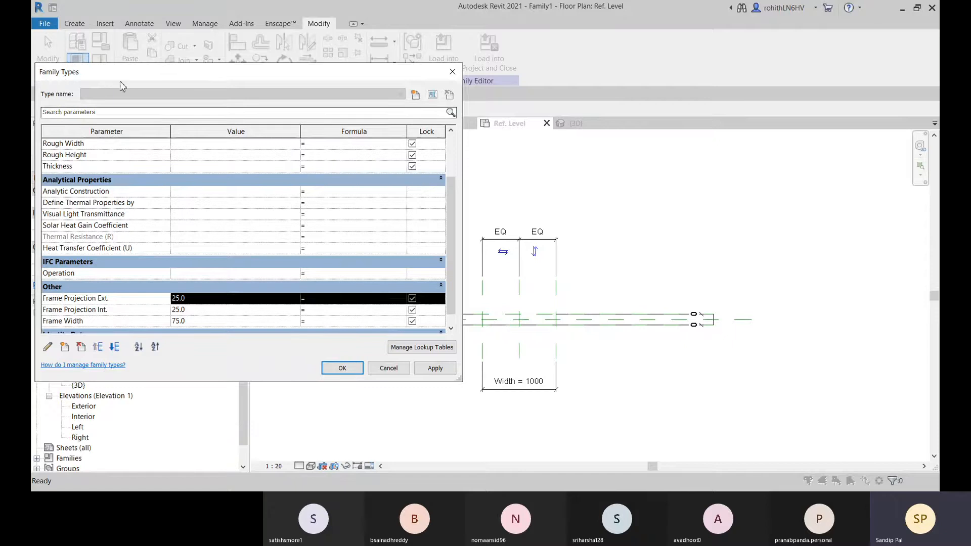
left_click_drag(119, 79, 222, 61)
left_click(183, 329)
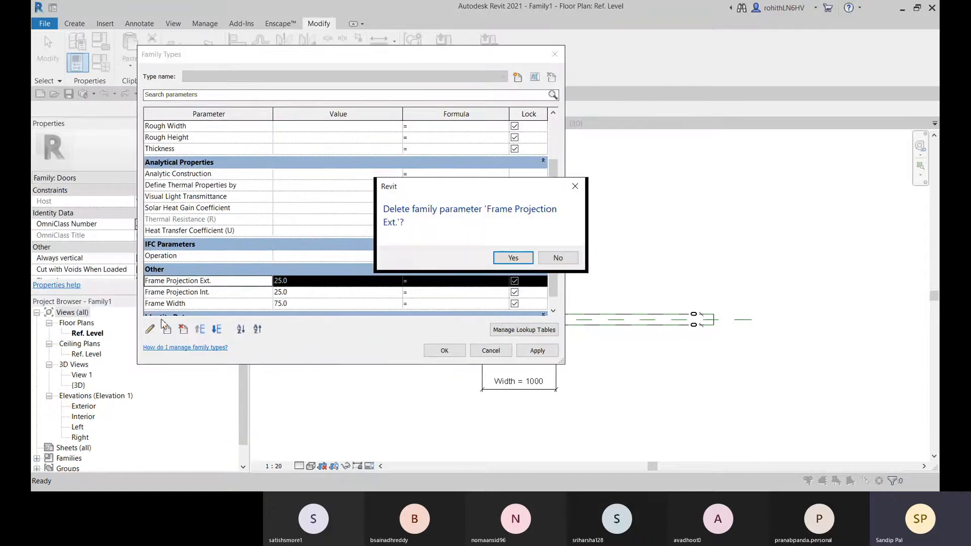
left_click(511, 257)
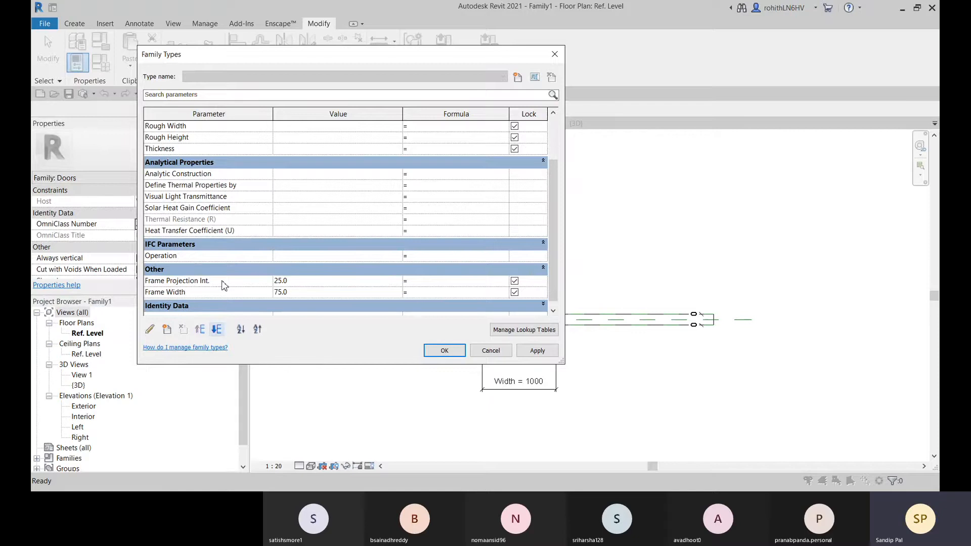
Try to delete the Frame Projection Int. and Frame Width parameters in Family Types, then close the dialog
left_click(205, 281)
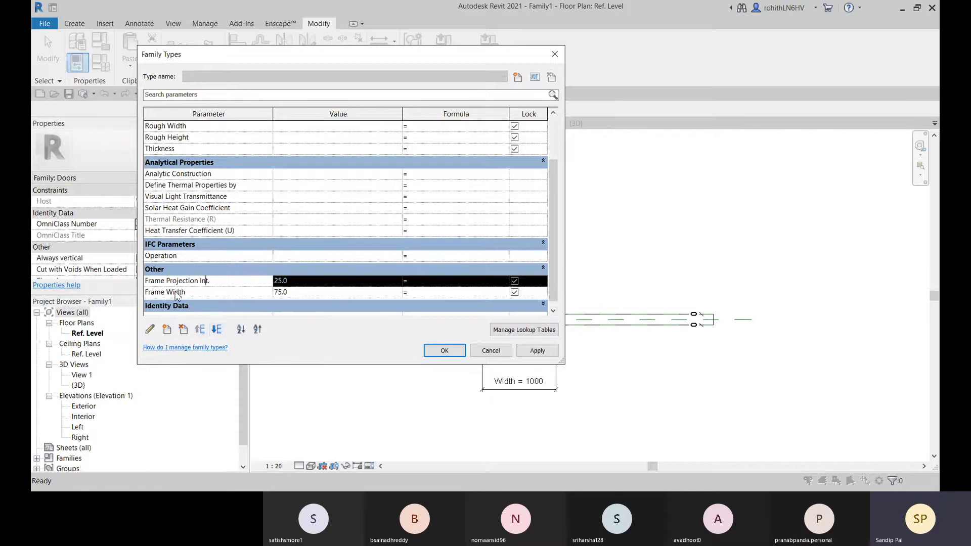
left_click(183, 329)
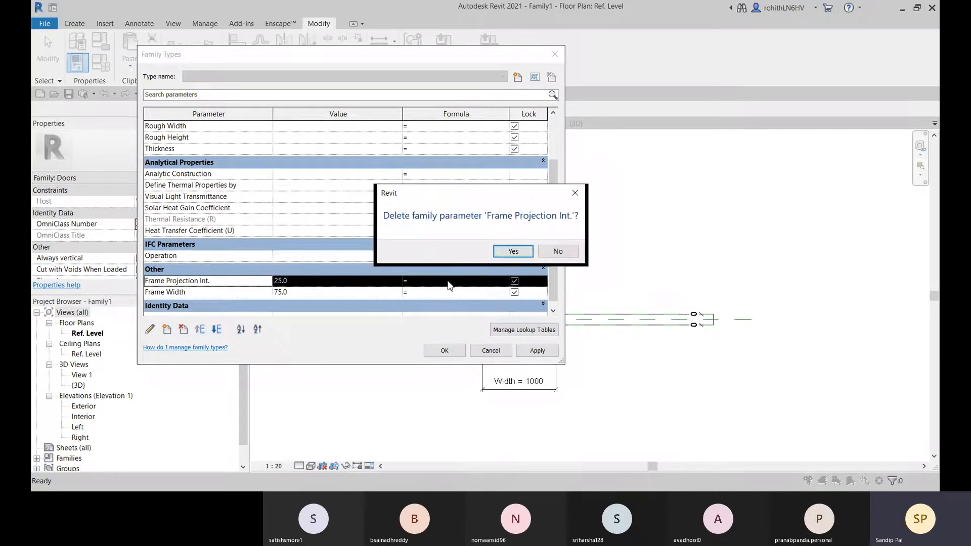
left_click(513, 252)
left_click(183, 329)
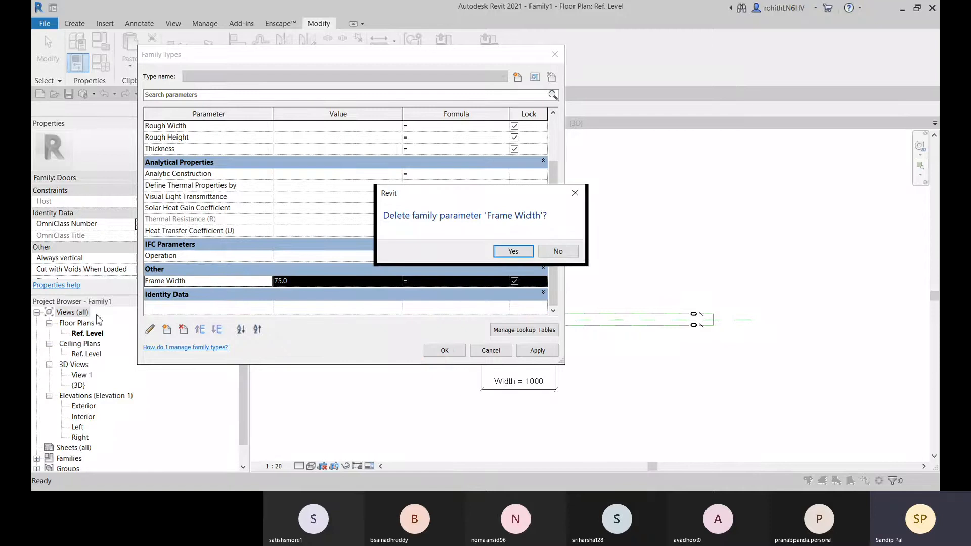
left_click(511, 252)
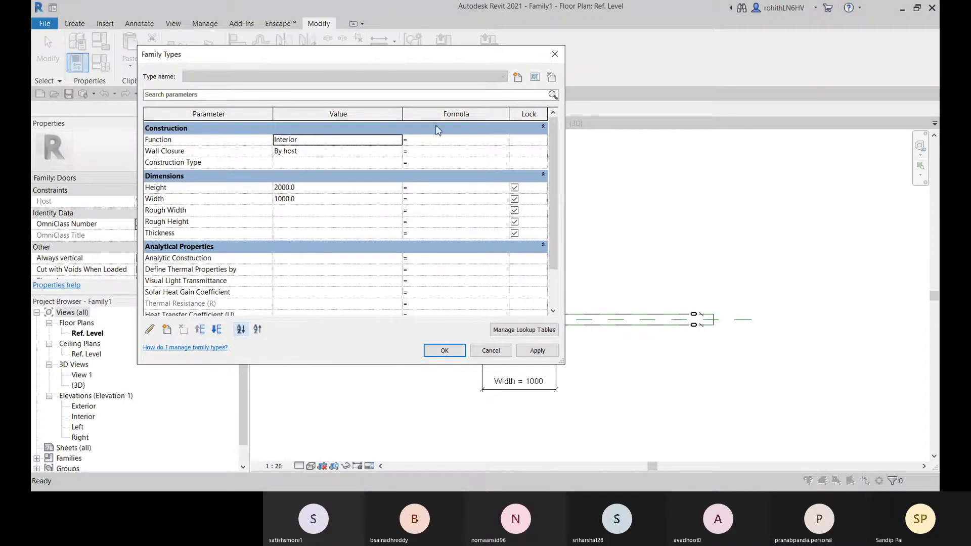
left_click(554, 55)
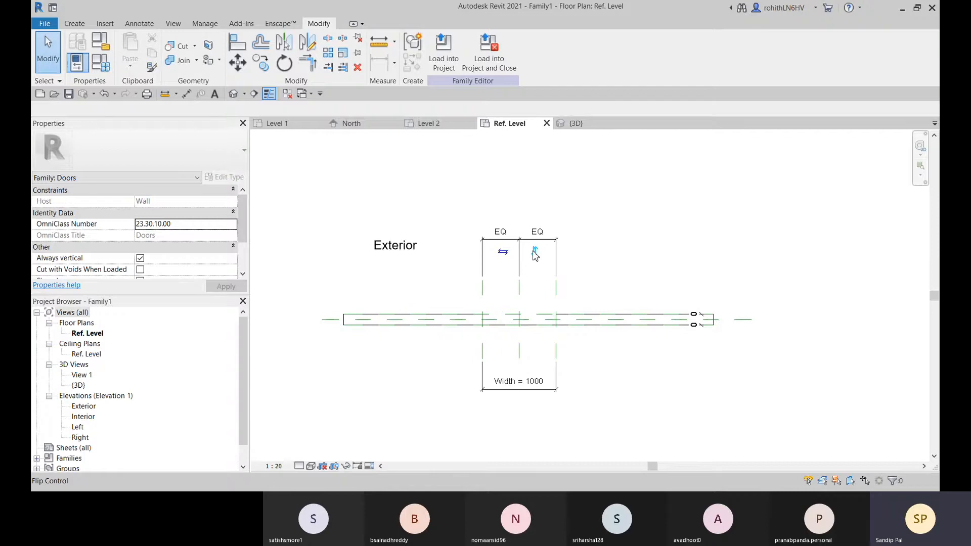
Switch to the project's Level 1 plan and examine the type properties of the architectural wall Generic - 200mm
left_click(296, 128)
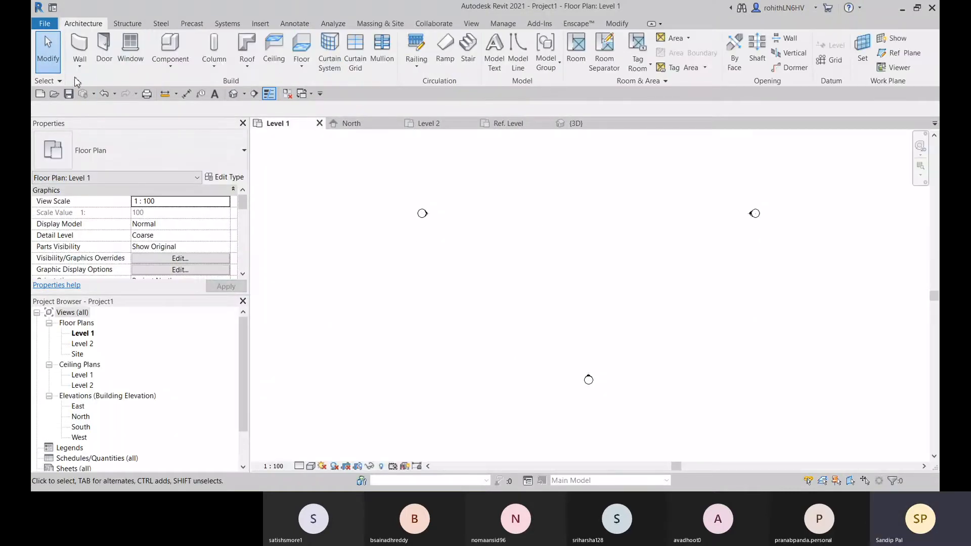
left_click(79, 76)
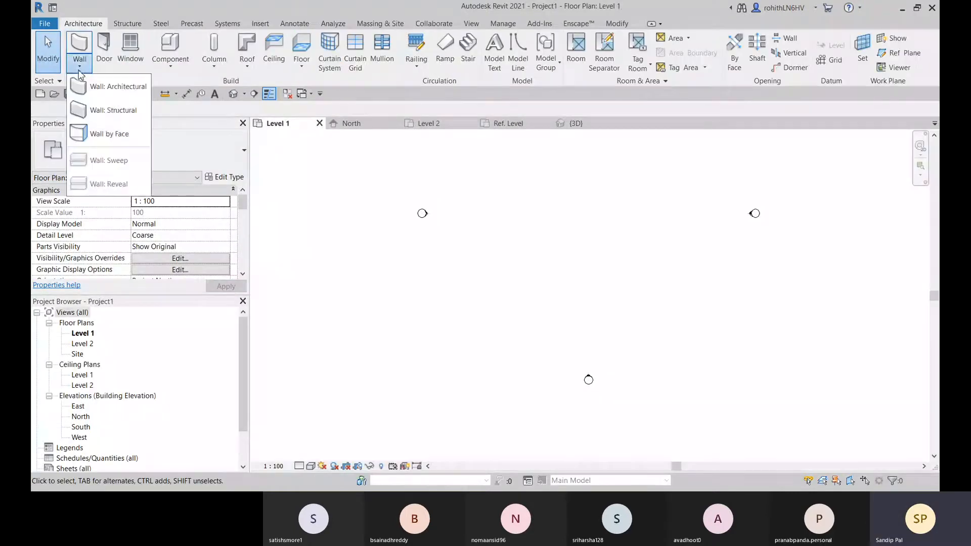
left_click(107, 91)
left_click(225, 177)
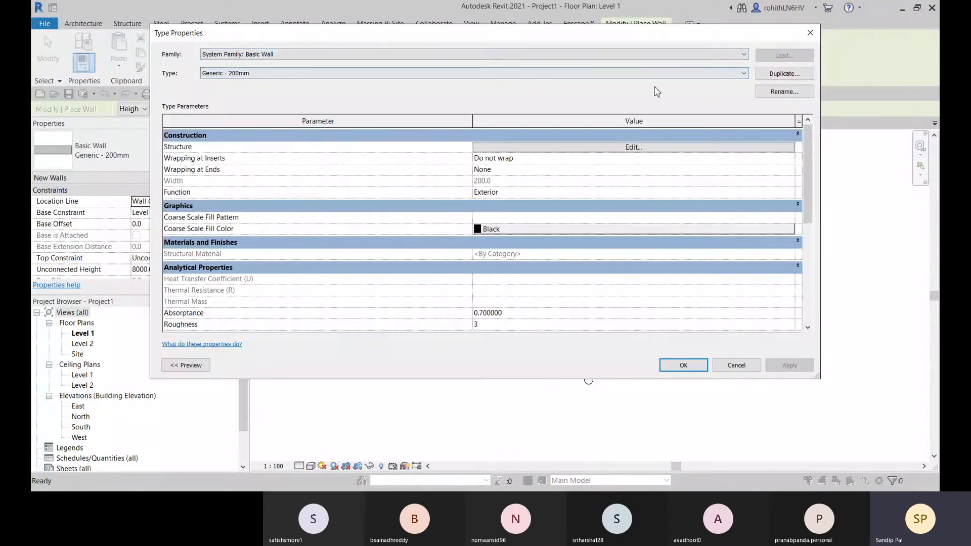
left_click(810, 33)
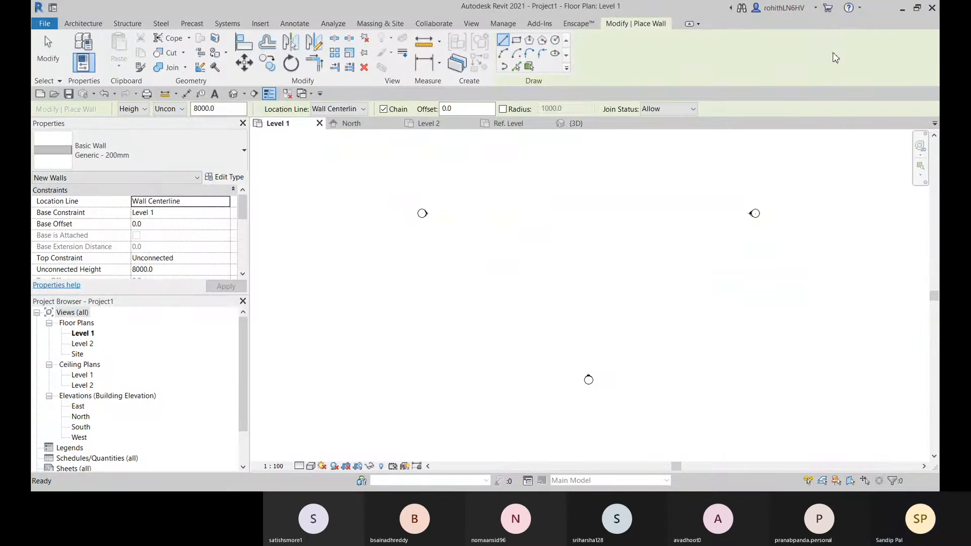
Look at the project's door placement settings without placing a door, and show the Component placement options
left_click(85, 24)
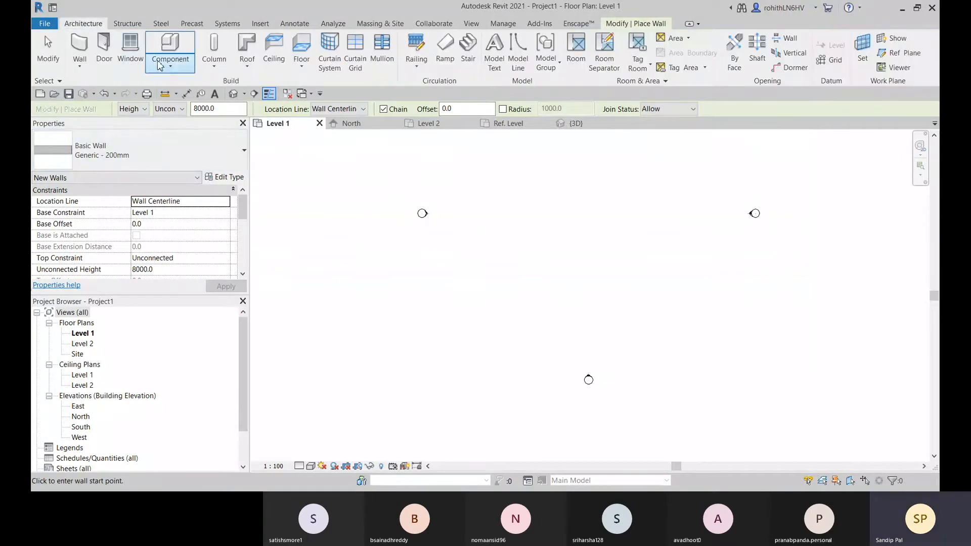
left_click(102, 60)
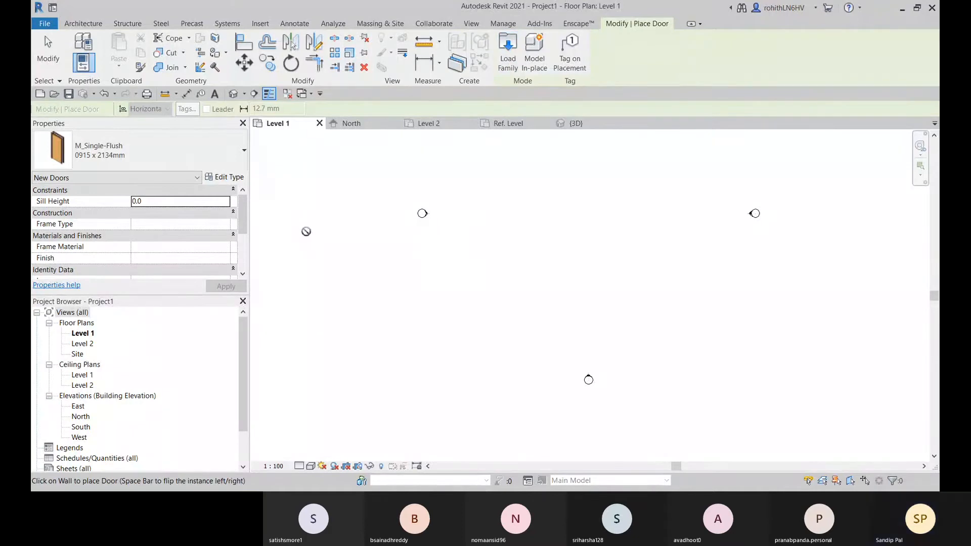
key("Escape")
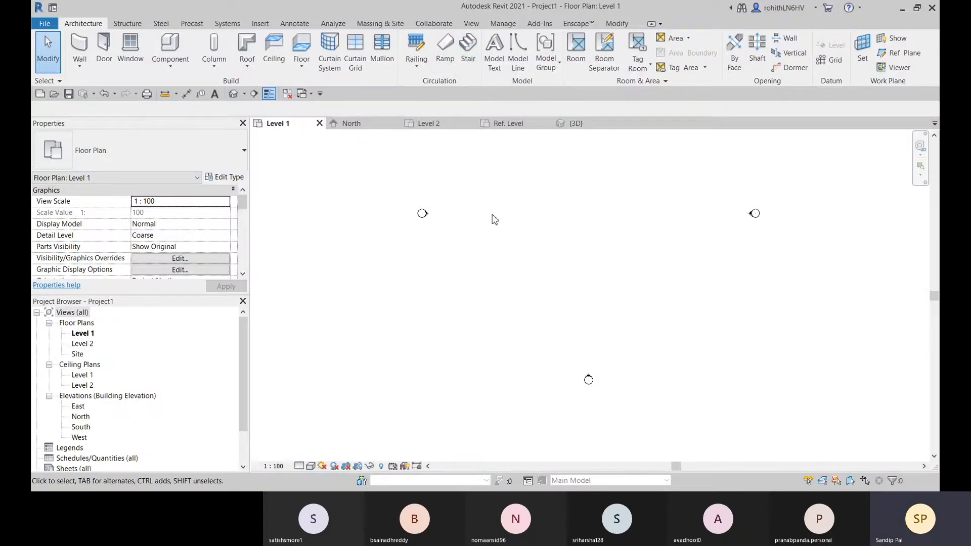
middle_click_drag(493, 221, 494, 258)
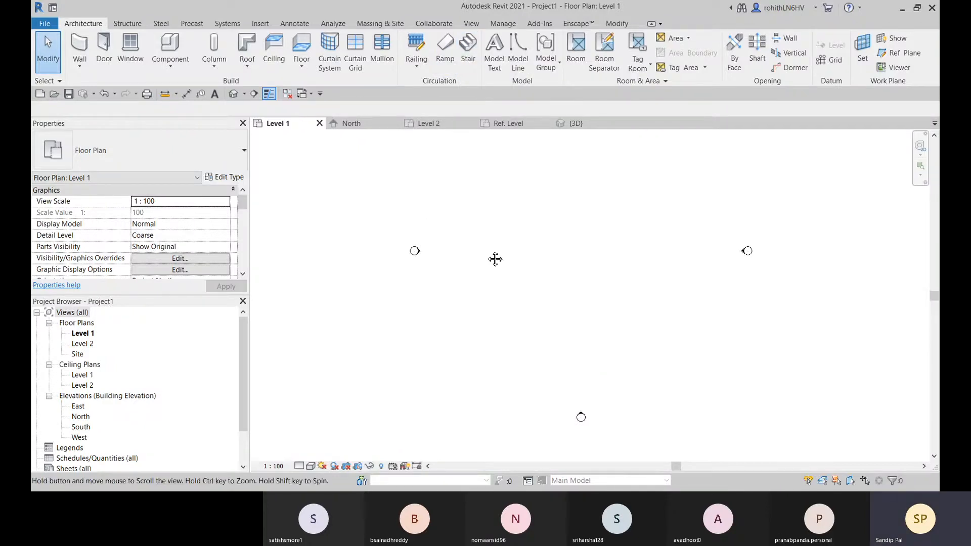
left_click(171, 63)
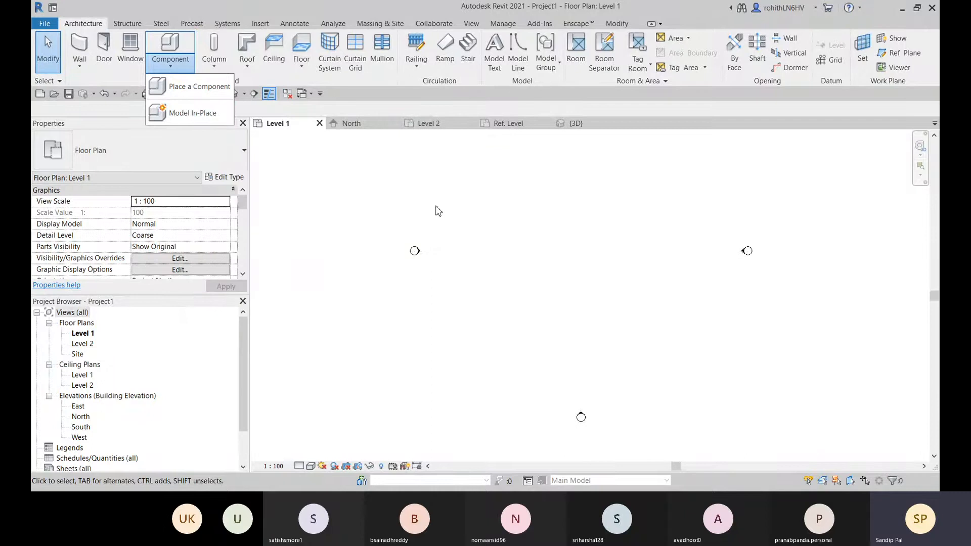
Return to the door family's default 3D view and examine the host wall and its door opening
left_click(576, 124)
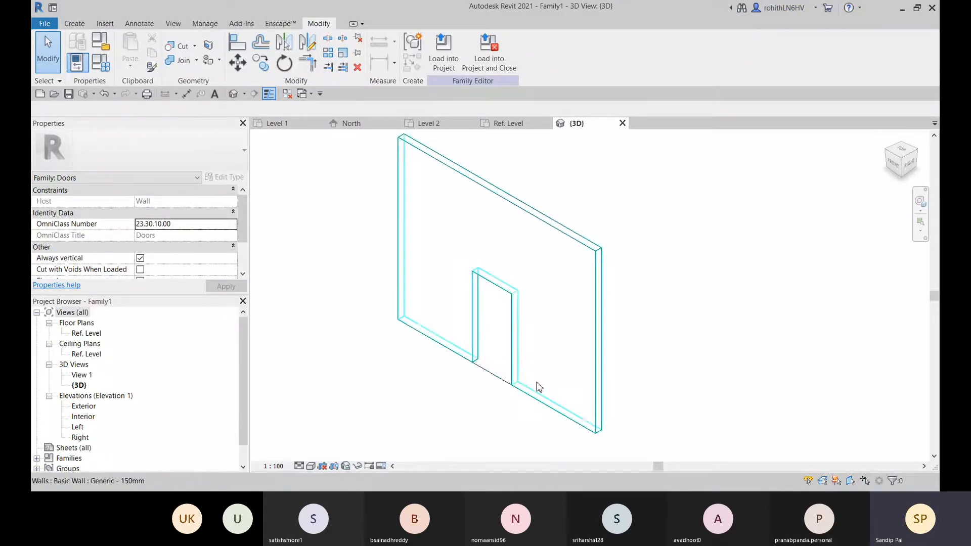
middle_click_drag(529, 345, 543, 391)
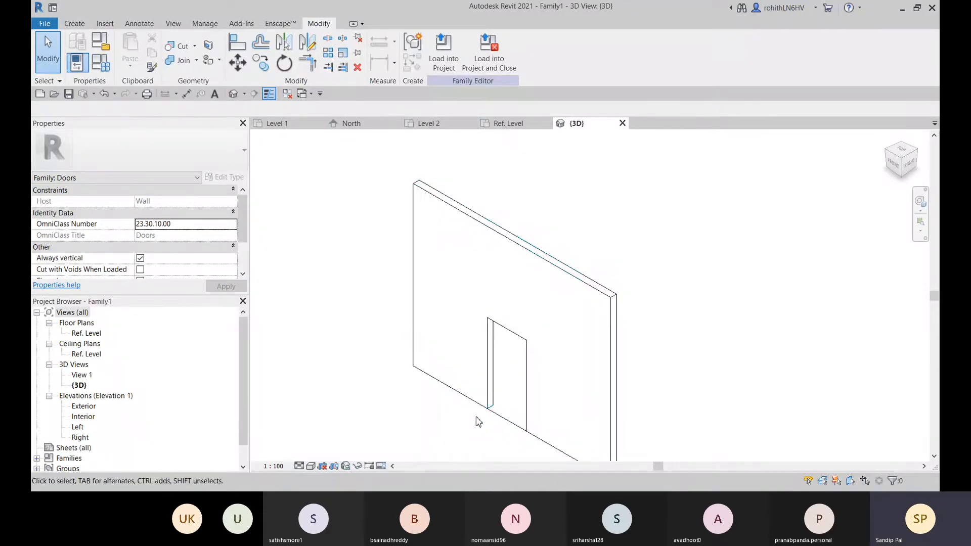
middle_click_drag(476, 418, 482, 405)
left_click(493, 300)
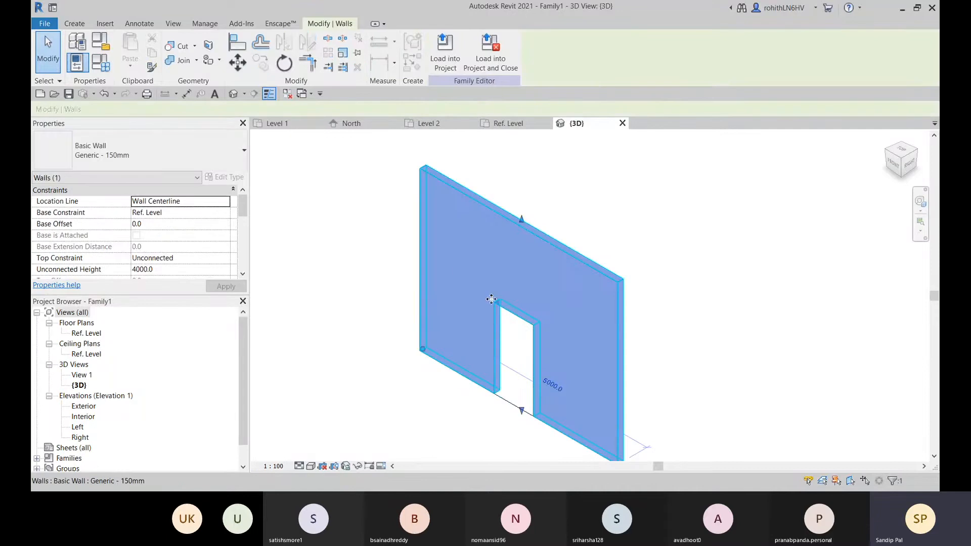
middle_click_drag(579, 446, 582, 432)
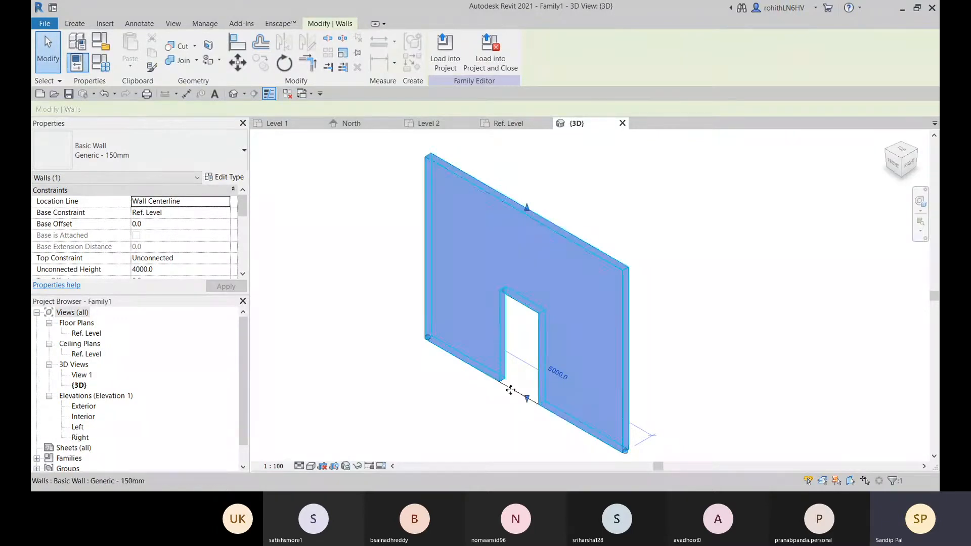
scroll(511, 384, "up", 2)
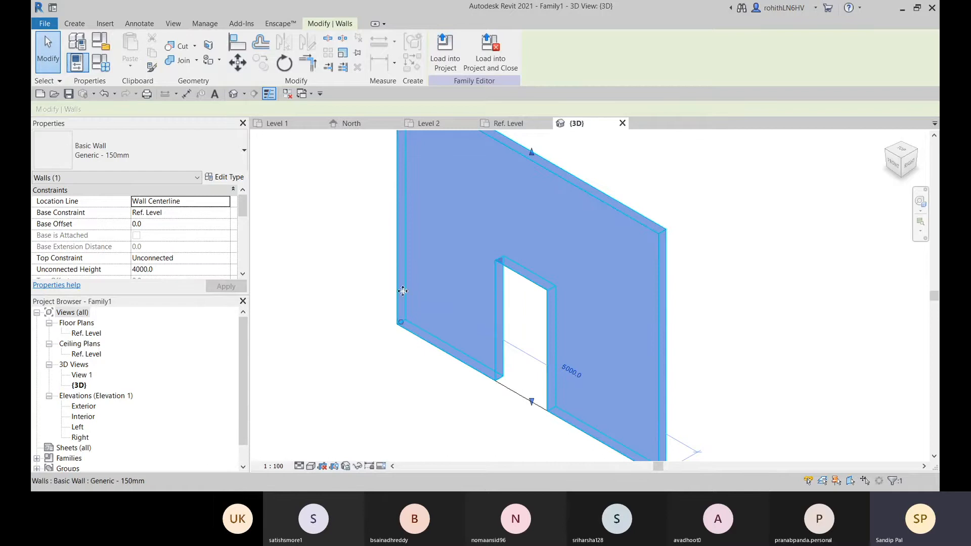
scroll(436, 277, "down", 2)
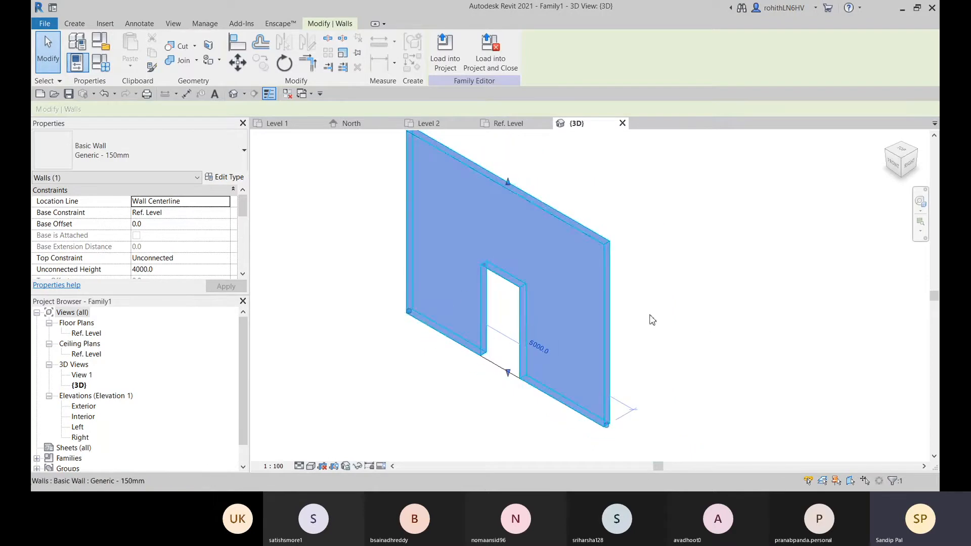
left_click(709, 322)
middle_click_drag(506, 321, 512, 321)
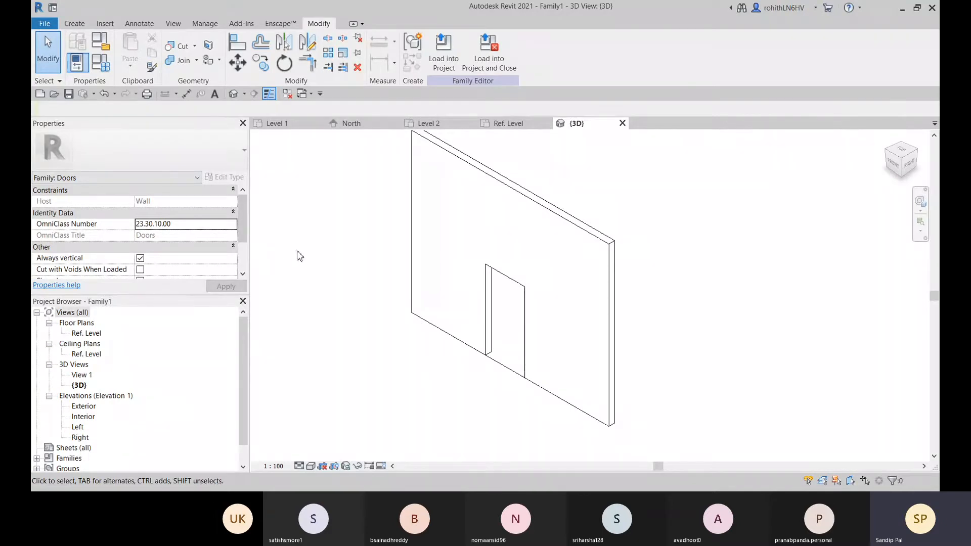
Review the door family's parameters in Family Types, including those under Other, and cancel without changes
left_click(100, 62)
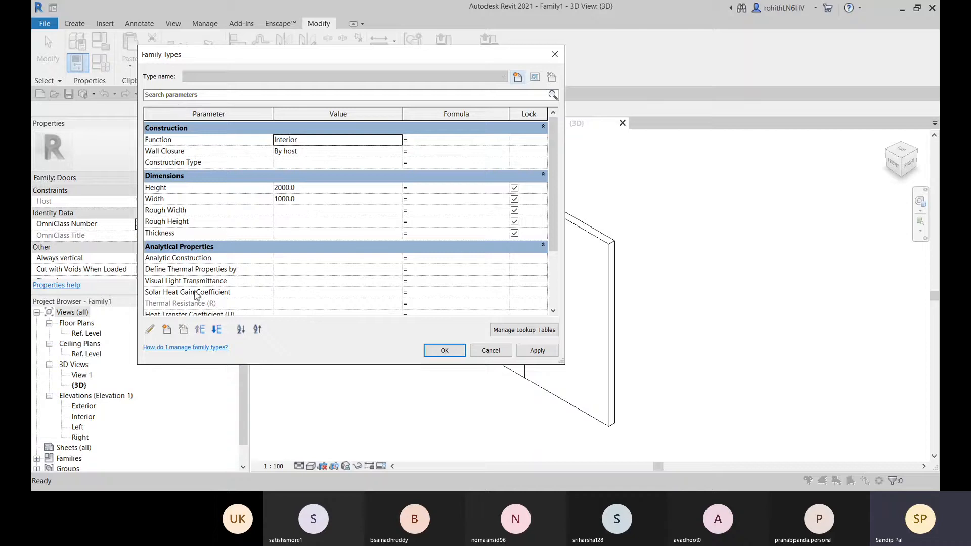
scroll(242, 223, "down", 5)
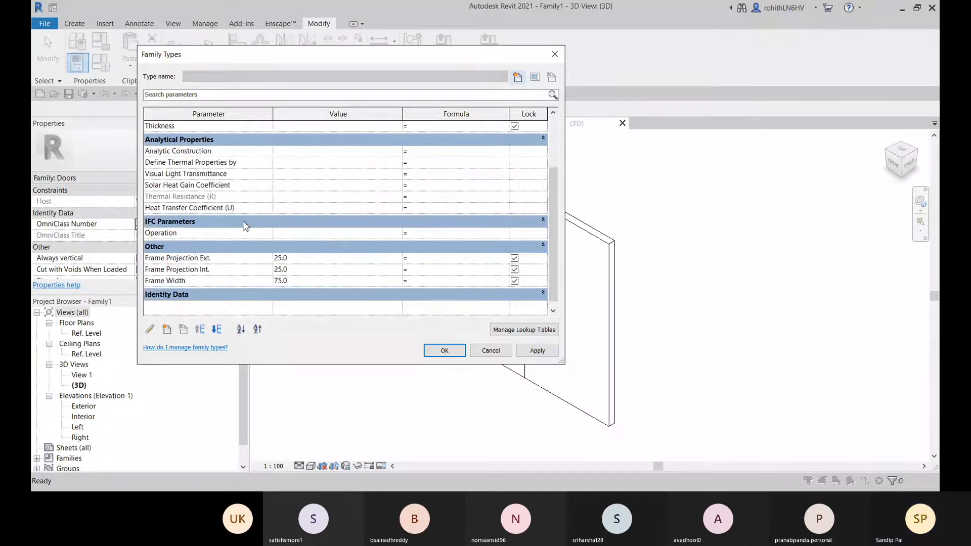
scroll(268, 204, "up", 5)
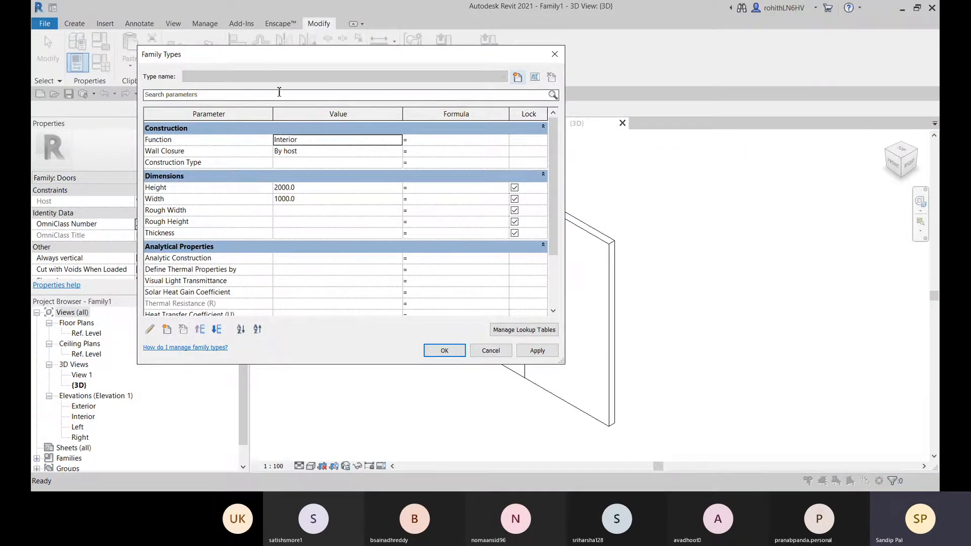
left_click(491, 353)
View the door family's Ref. Level floor plan and its Exterior elevation
middle_click_drag(511, 389, 492, 404)
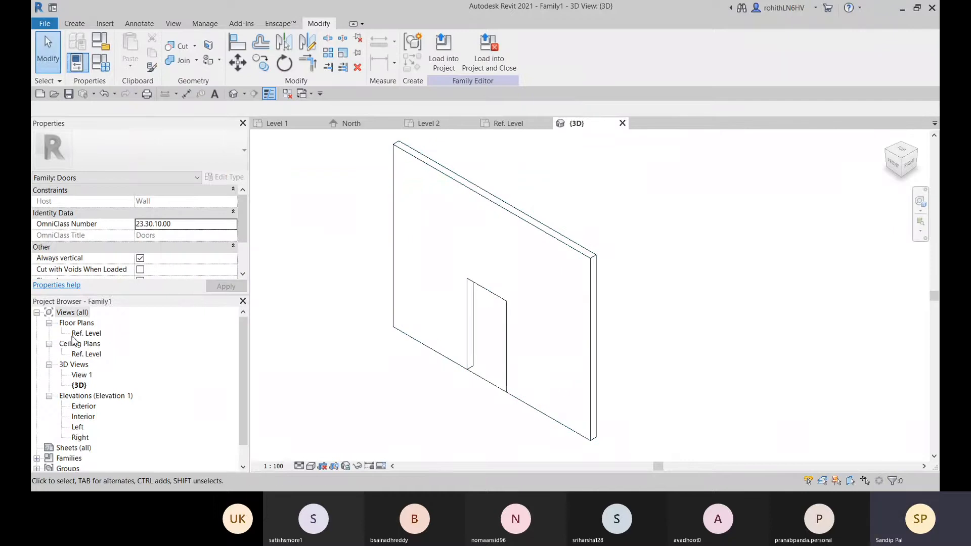
left_click(521, 124)
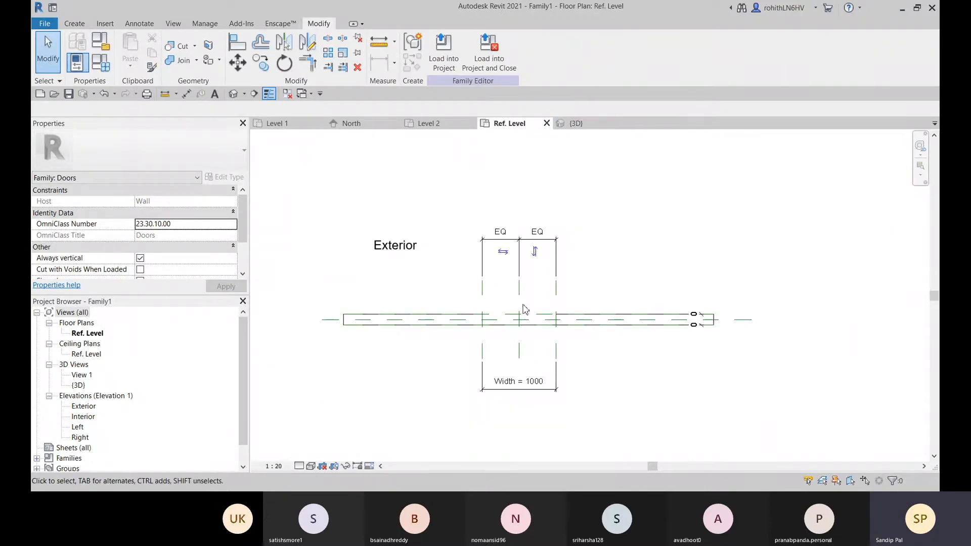
middle_click_drag(523, 362, 530, 361)
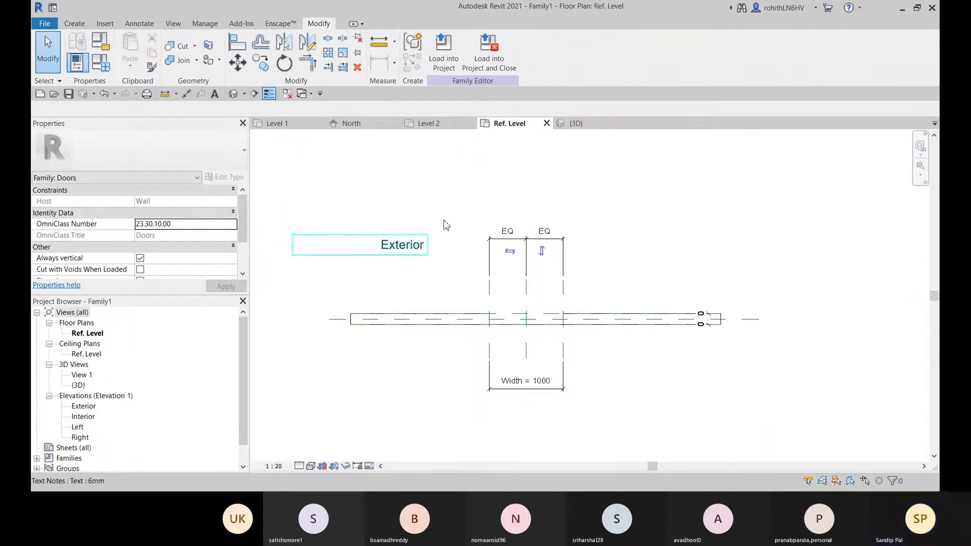
double_click(80, 407)
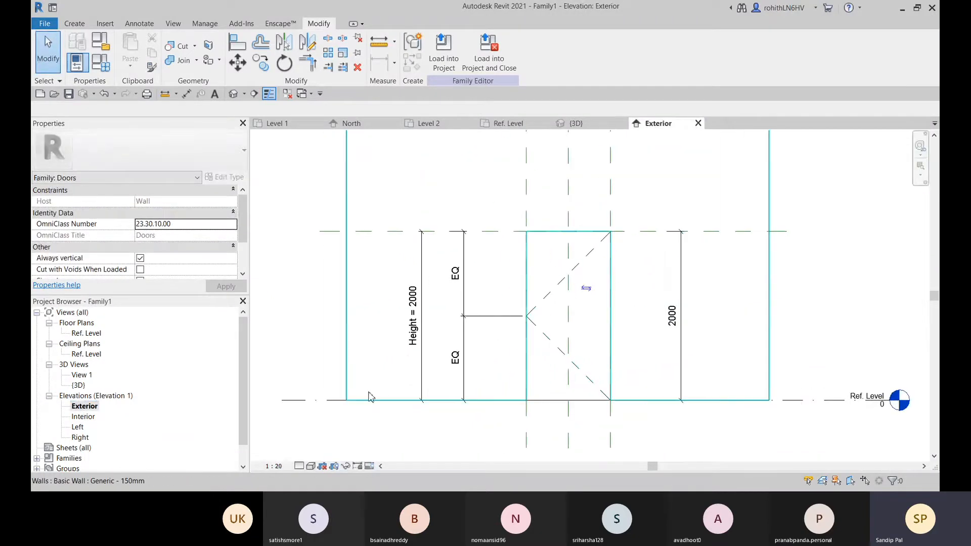
Open the Interior elevation and examine the door opening's height dimensions, reference planes and swing lines
double_click(81, 416)
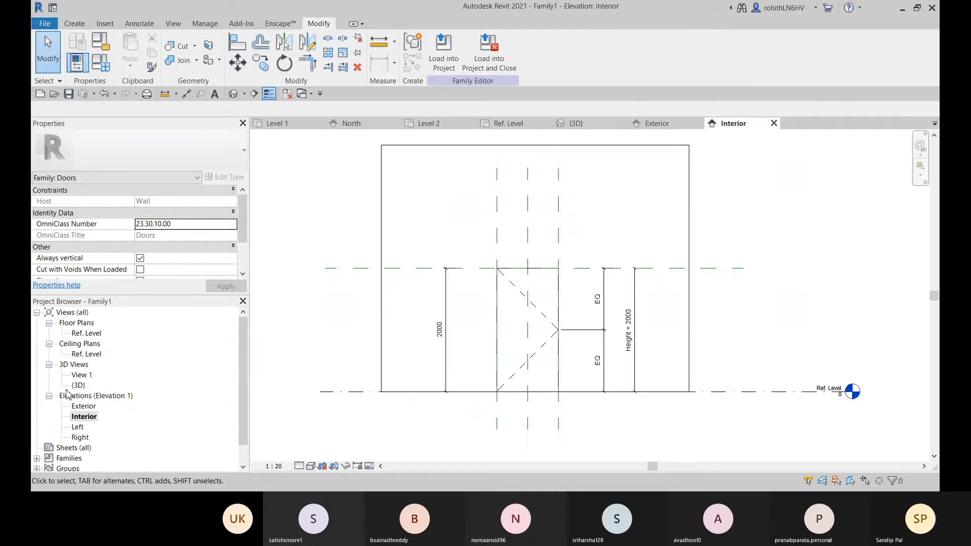
scroll(733, 358, "up", 3)
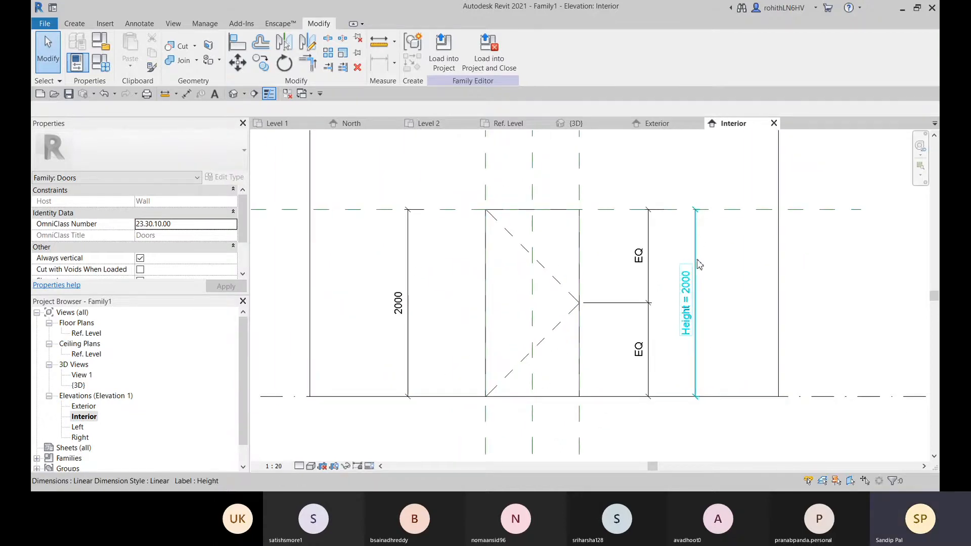
scroll(698, 265, "down", 2)
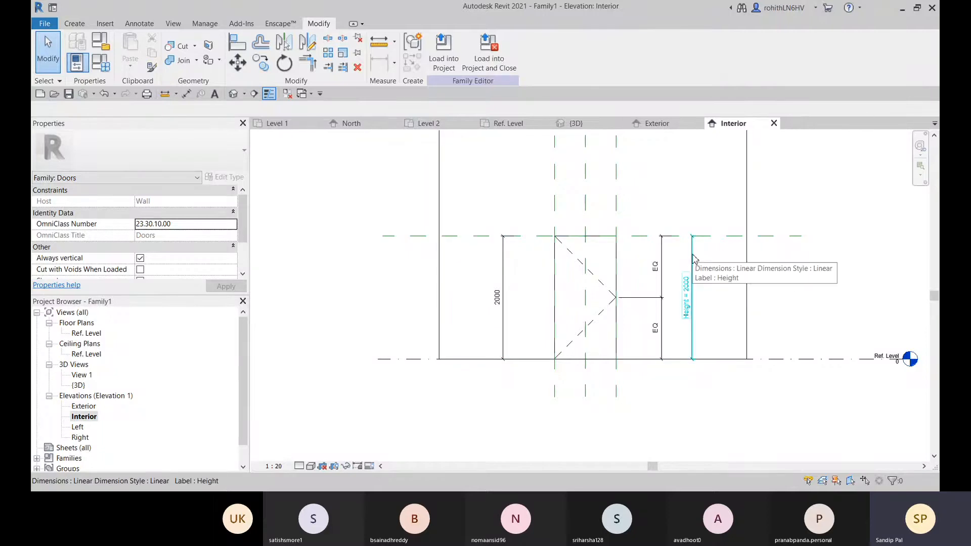
middle_click_drag(697, 261, 561, 246)
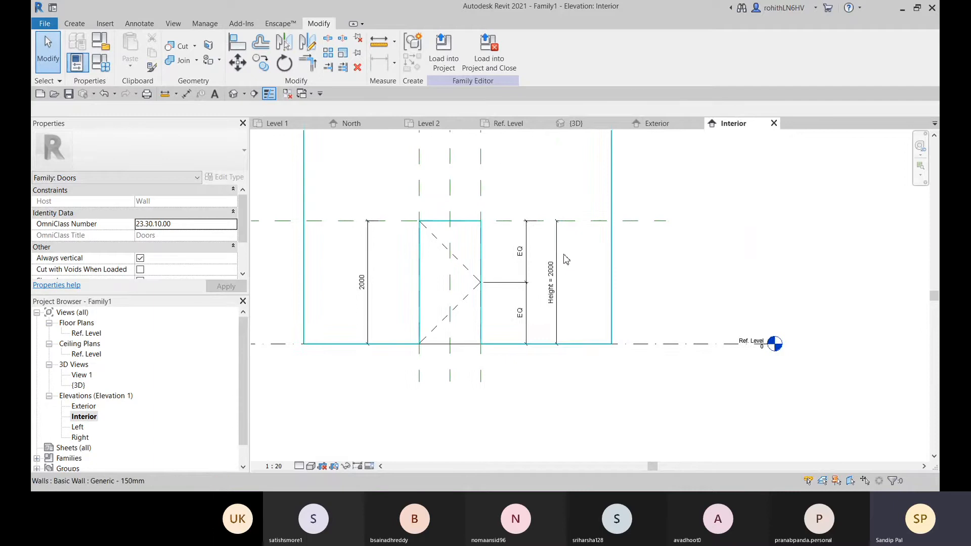
scroll(562, 268, "up", 2)
middle_click_drag(676, 406, 593, 371)
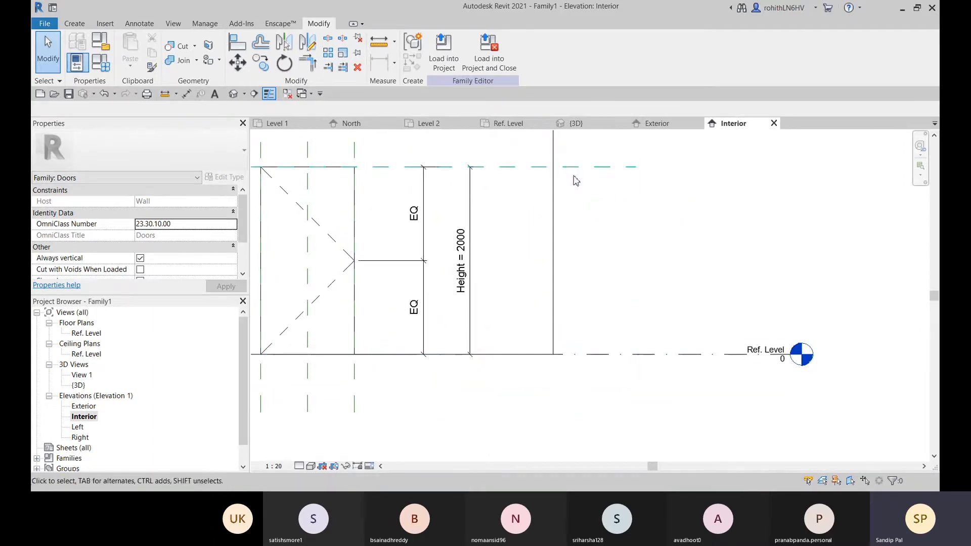
scroll(598, 213, "down", 3)
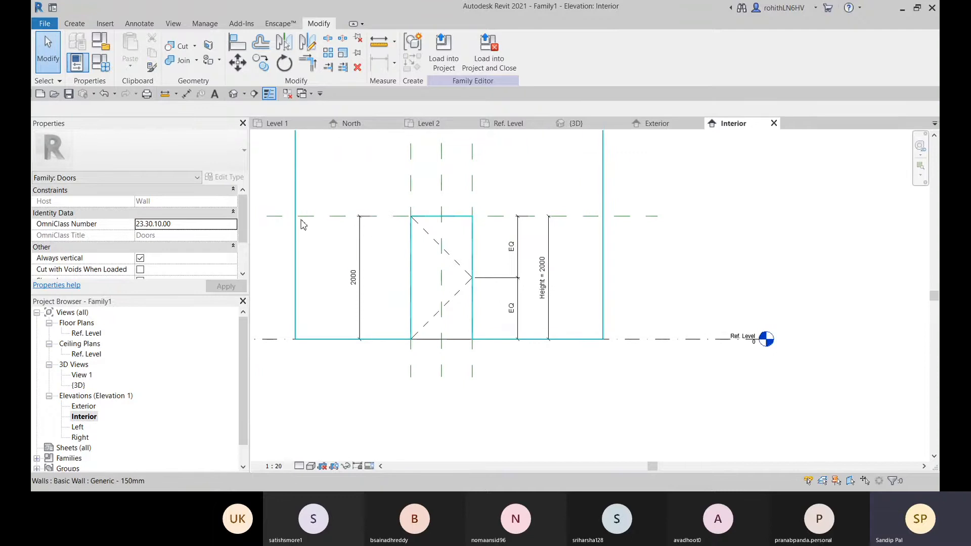
middle_click_drag(304, 224, 380, 222)
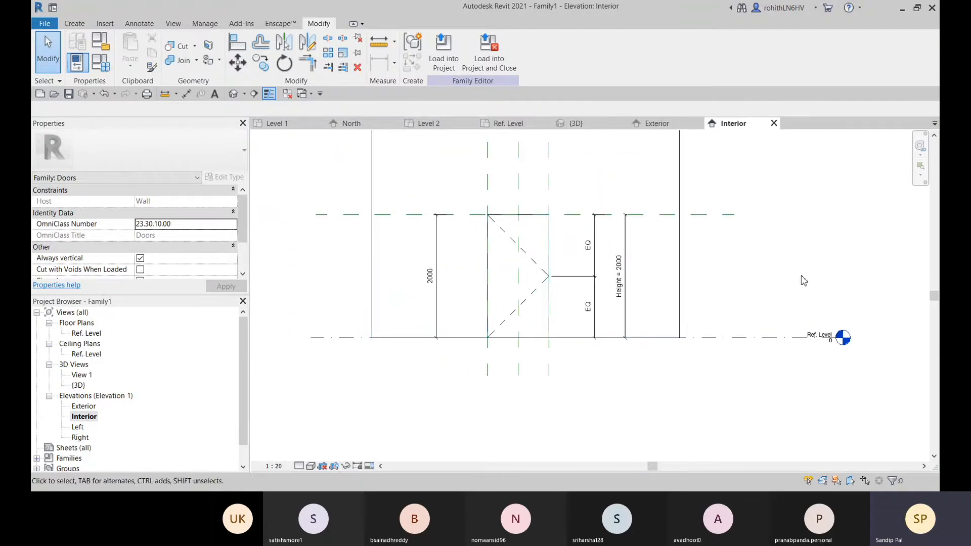
middle_click_drag(720, 281, 725, 275)
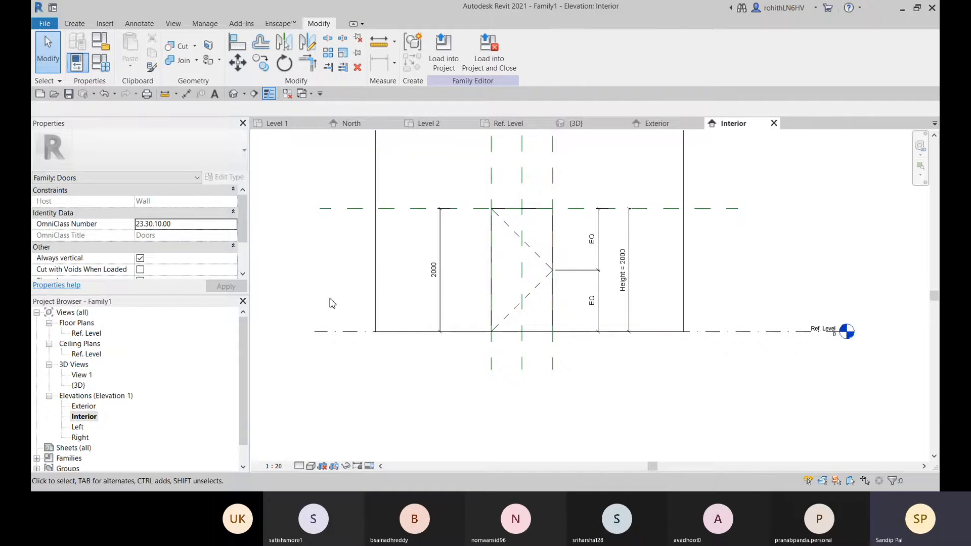
middle_click_drag(329, 301, 362, 329)
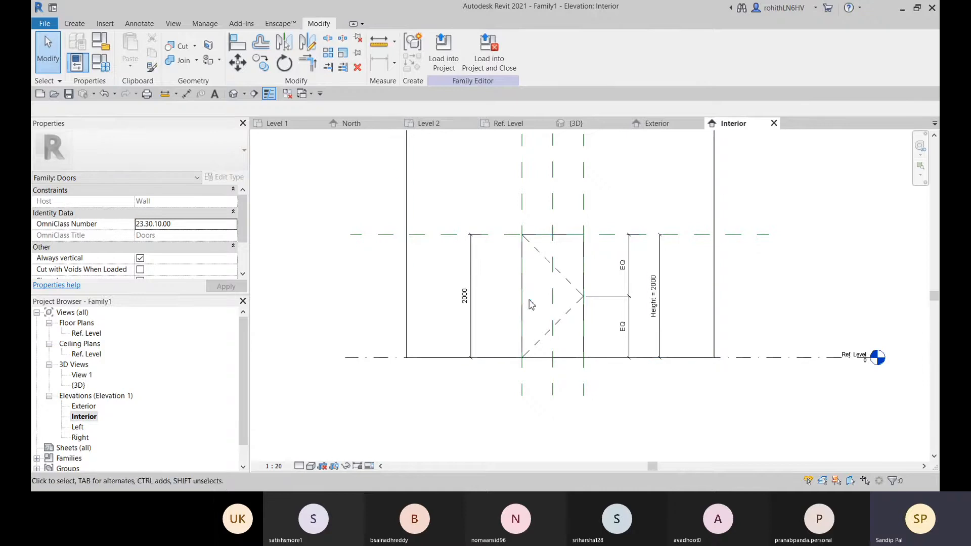
middle_click_drag(525, 365, 508, 379)
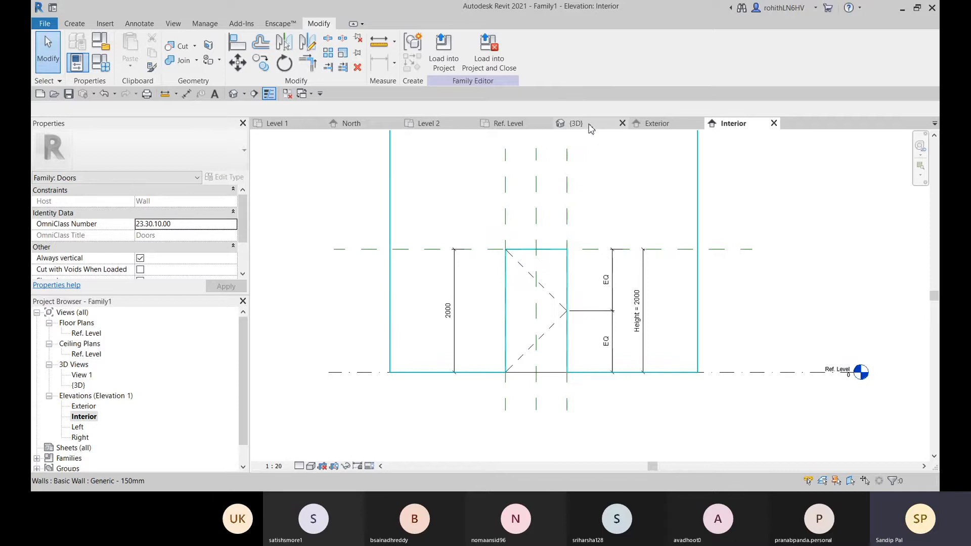
Close the Interior and Exterior elevation views and display the default 3D view in the Realistic visual style
left_click(774, 124)
left_click(698, 123)
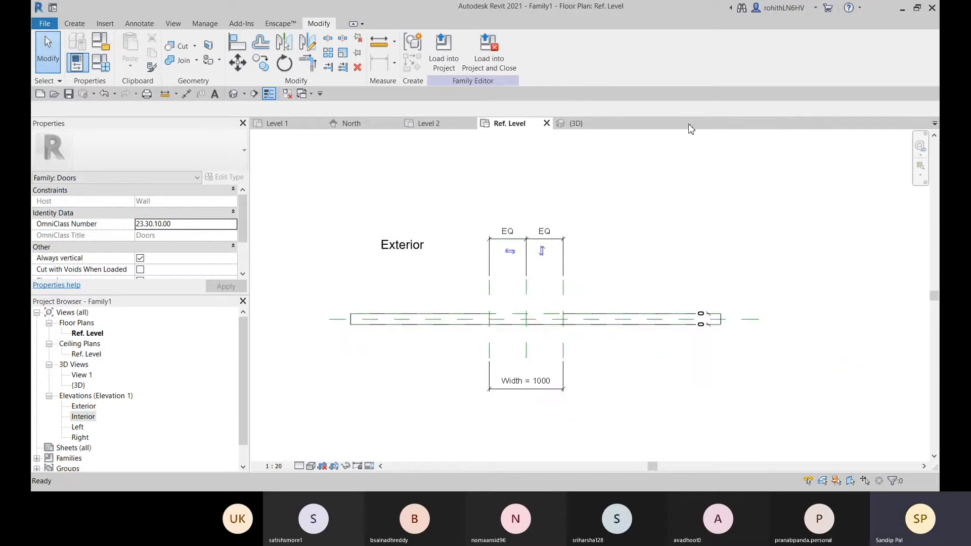
left_click(573, 124)
middle_click_drag(505, 331, 526, 306)
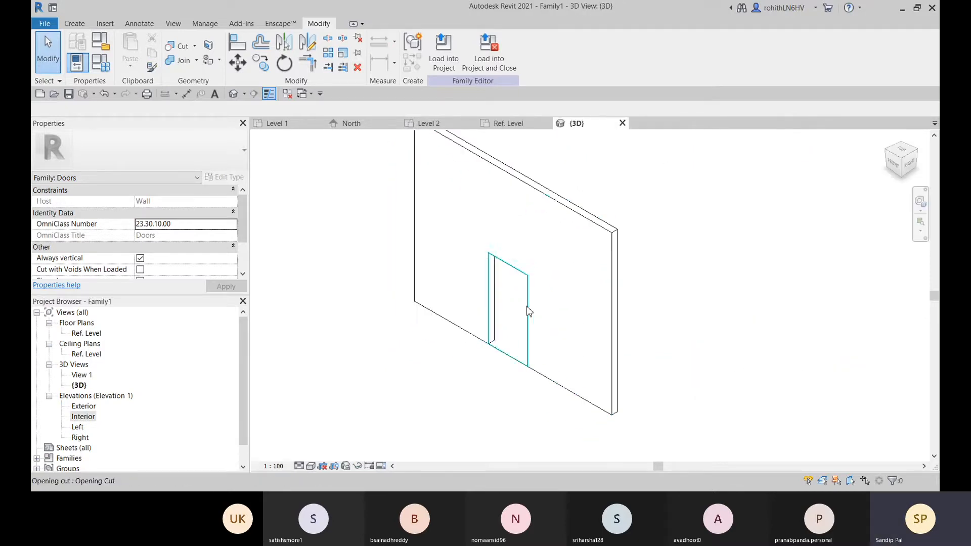
left_click(310, 465)
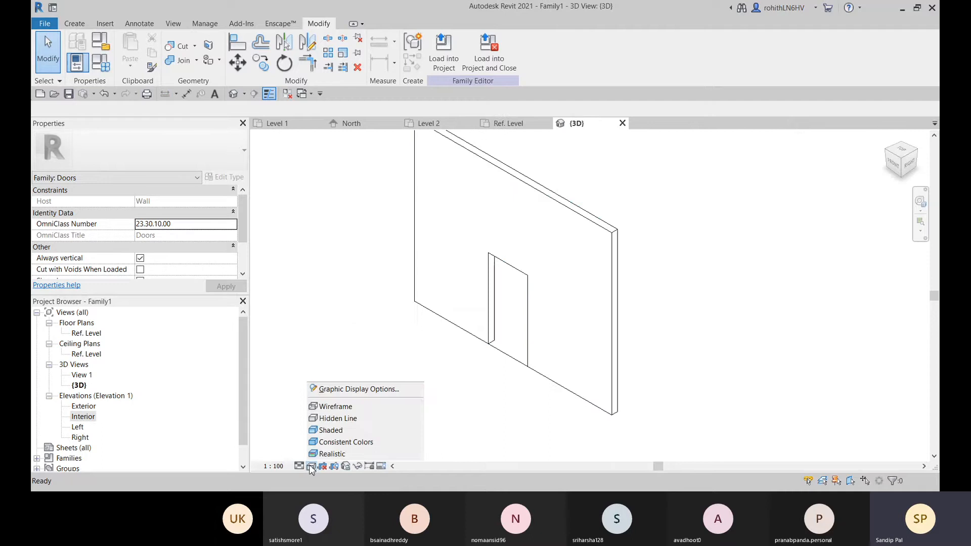
left_click(334, 455)
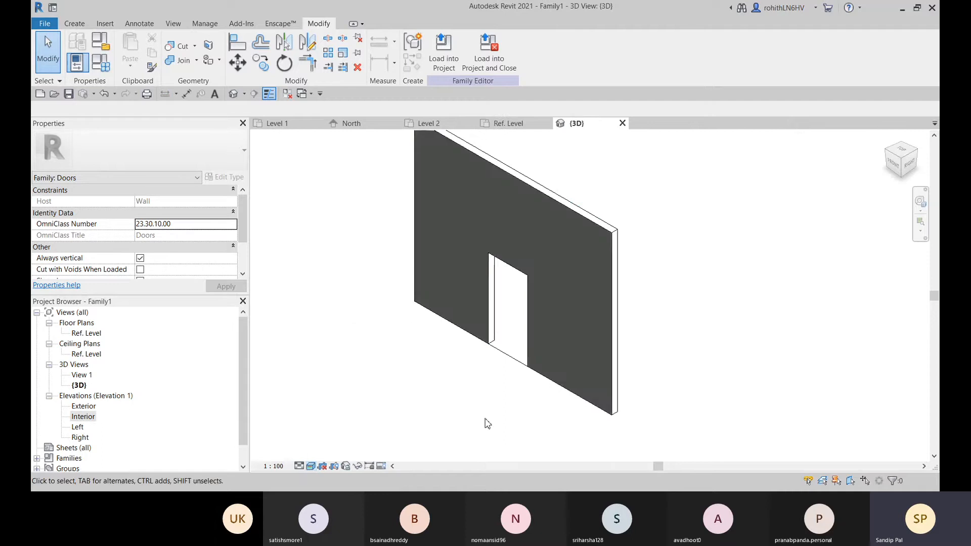
Delete the template's rectangular opening cut from the host wall
left_click(506, 273)
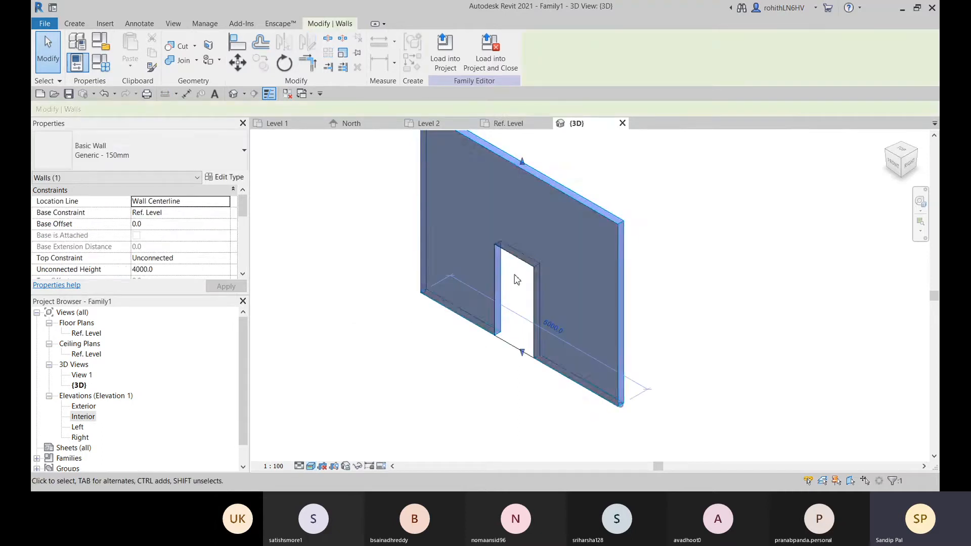
left_click(516, 280)
left_click(509, 350)
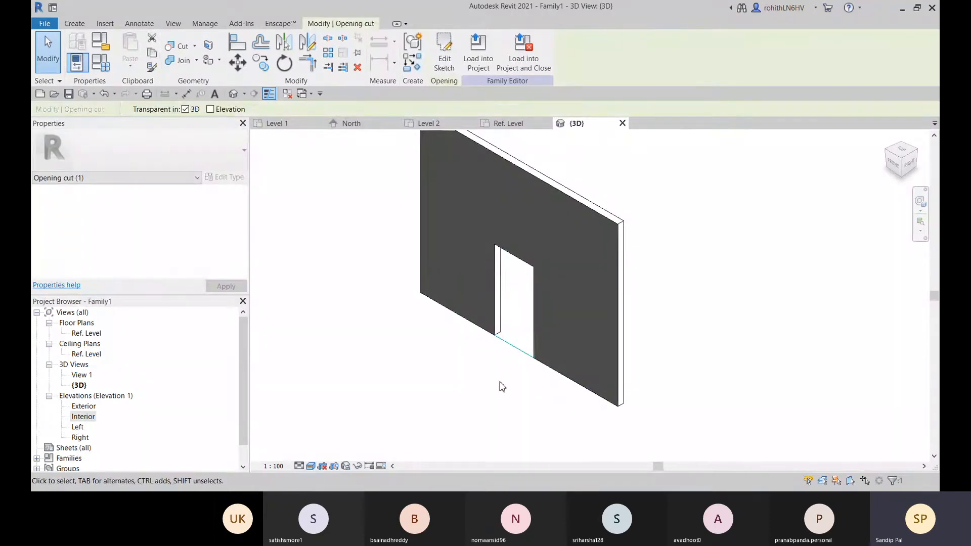
key("Delete")
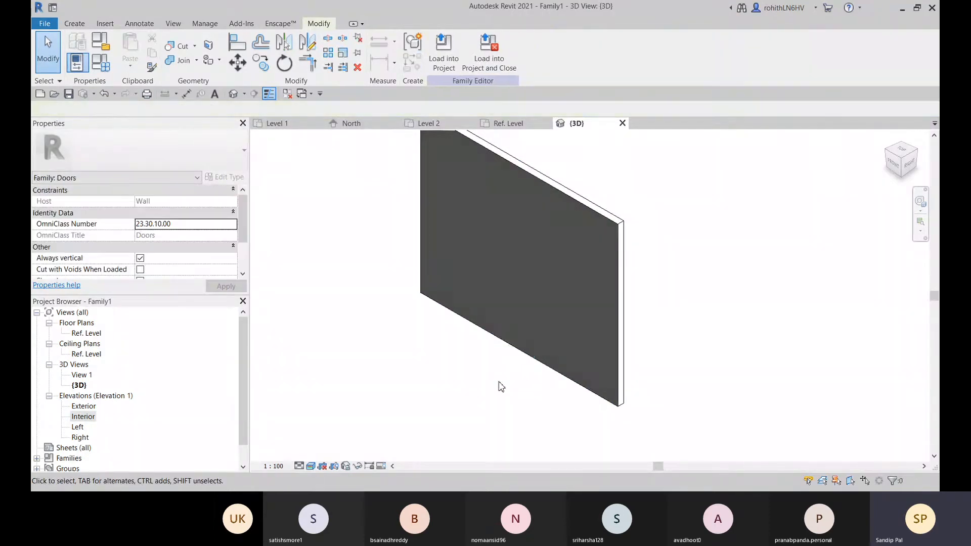
left_click(568, 349)
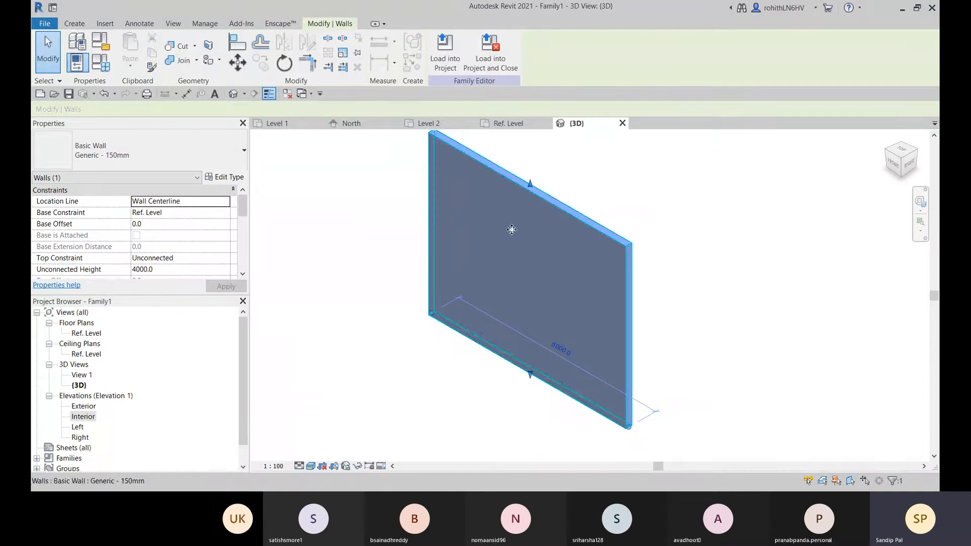
left_click(344, 194)
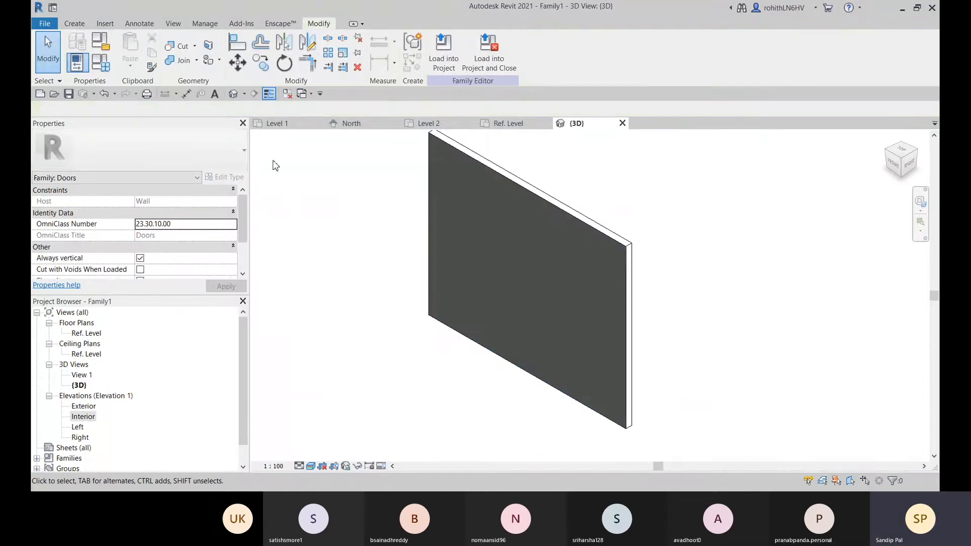
Start a new Opening and sketch a rectangle about 1200 mm wide rising from the host wall's base edge
left_click(75, 23)
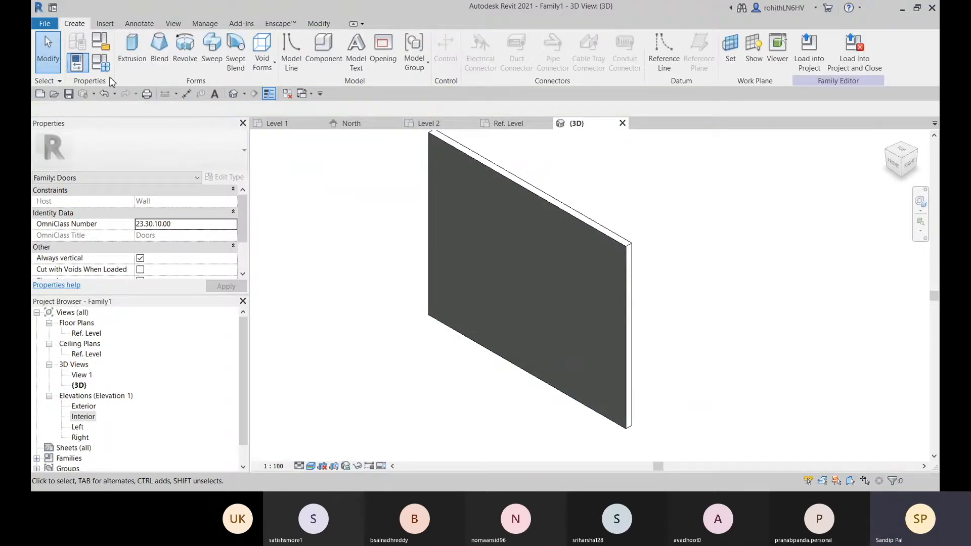
left_click(383, 57)
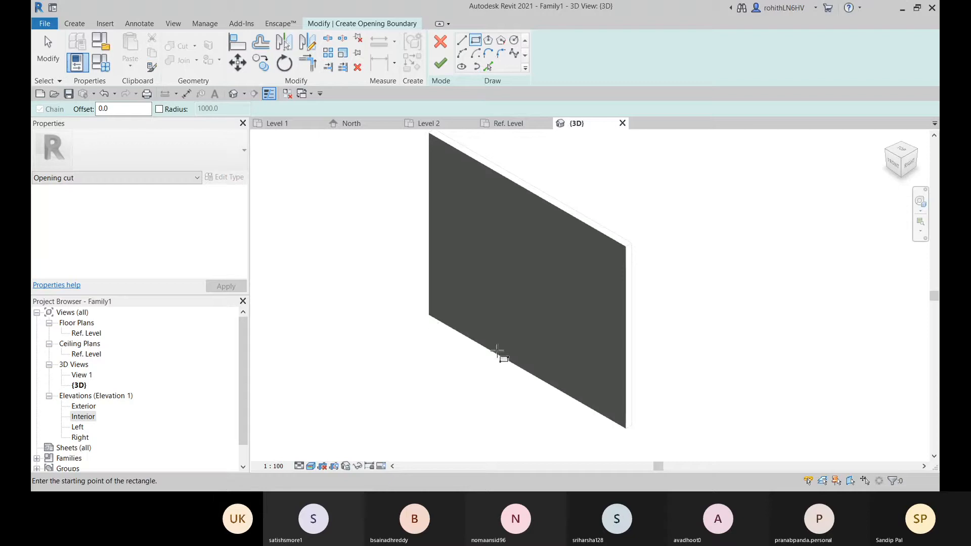
left_click(497, 354)
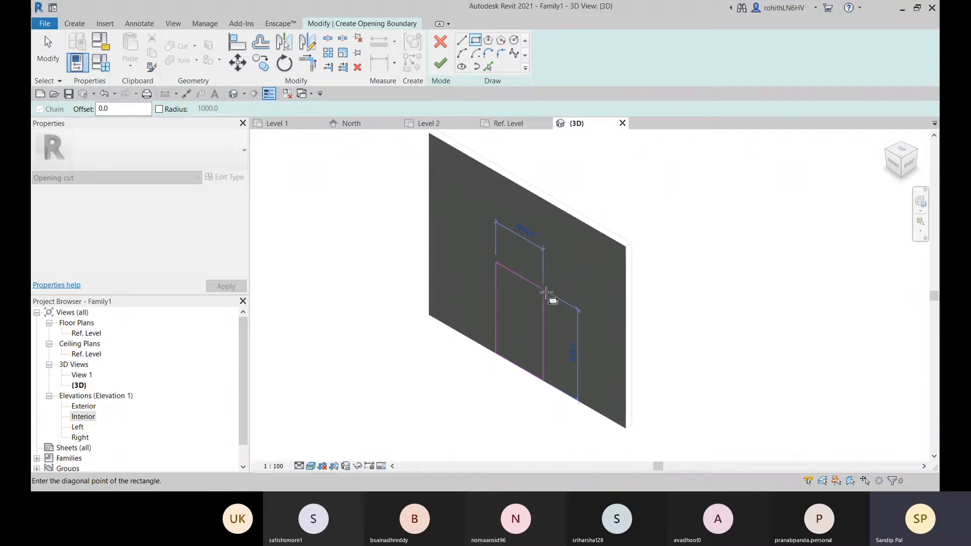
left_click(545, 294)
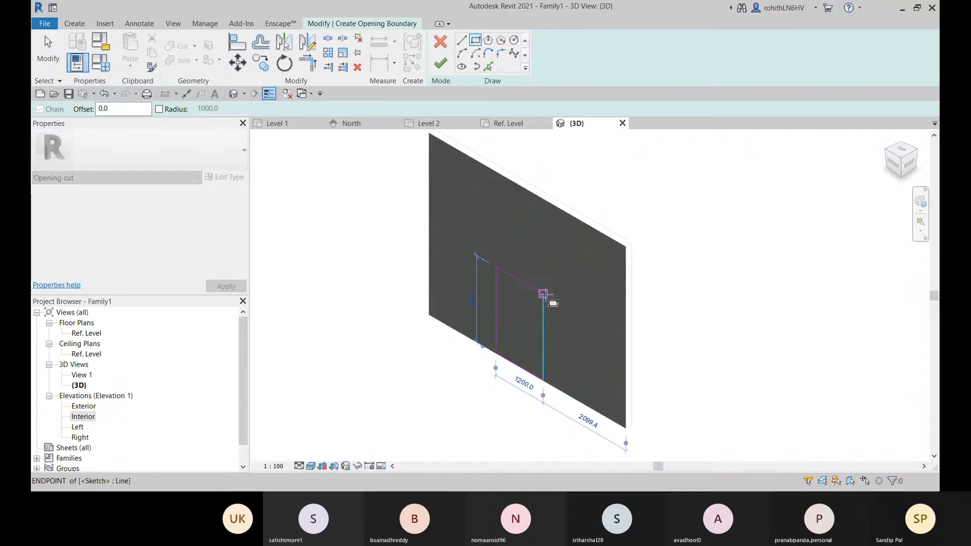
Sketch a circle centred on the midpoint of the rectangle's top edge, passing through the edge's endpoint
left_click(513, 43)
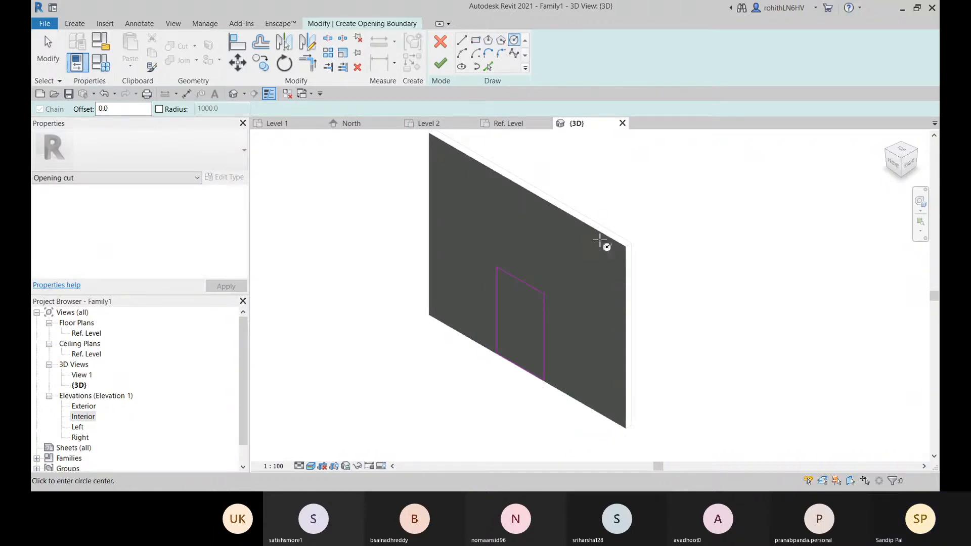
left_click(520, 281)
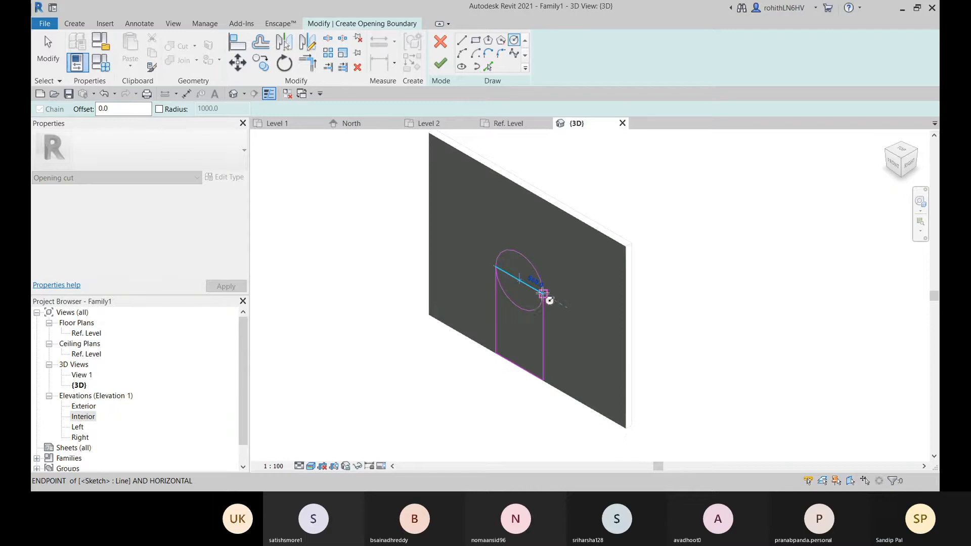
left_click(542, 293)
key("t")
key("r")
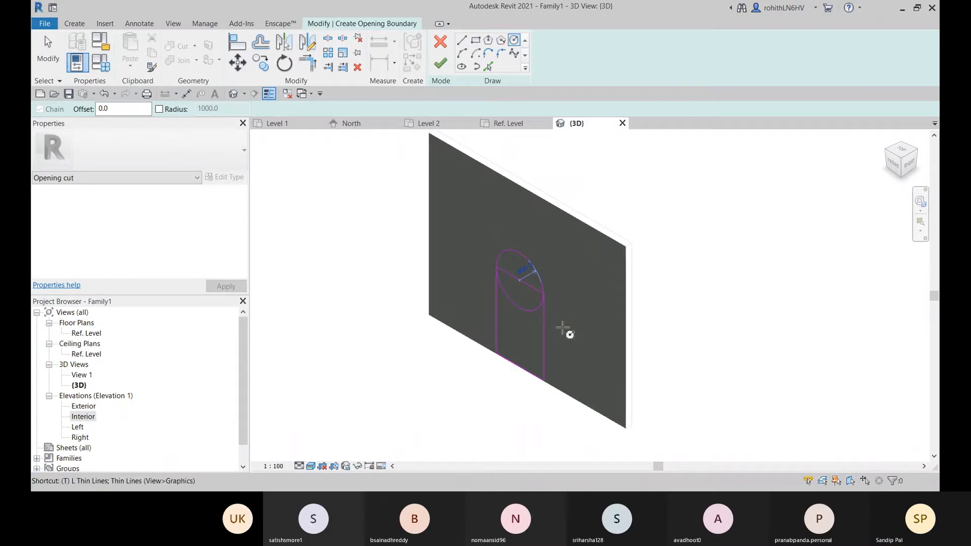
left_click(521, 306)
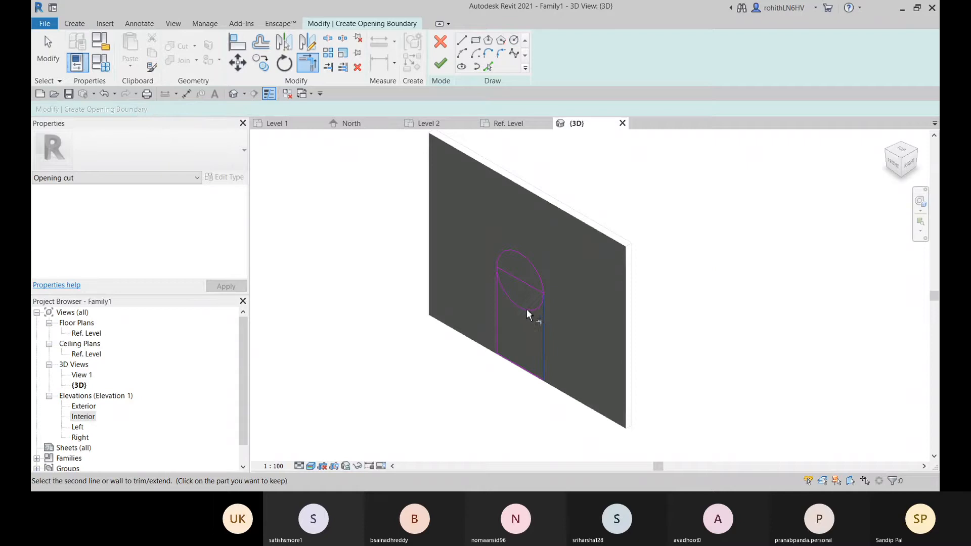
left_click(526, 310)
key("Escape")
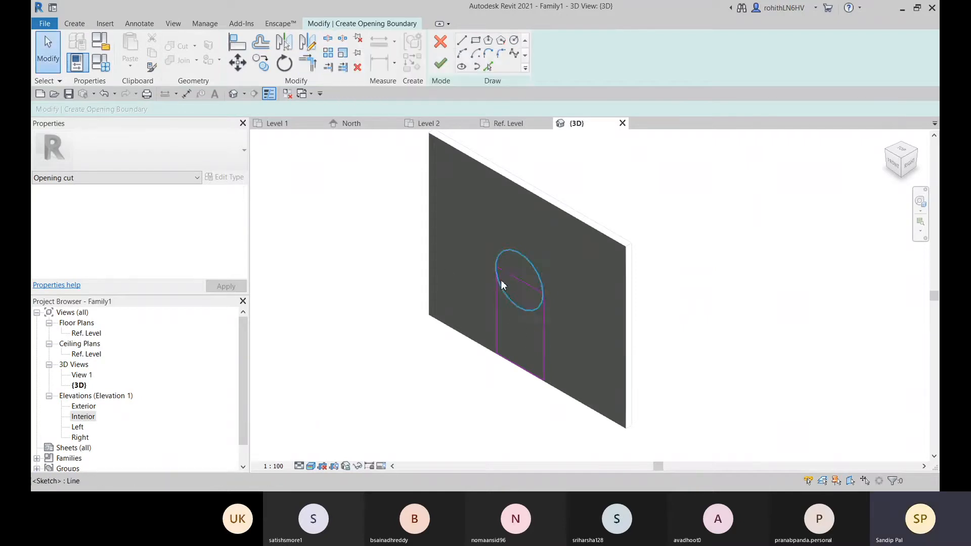
Trim the circle against both ends of the rectangle's top edge, keeping only its upper half as an arch
scroll(500, 280, "up", 2)
left_click(328, 38)
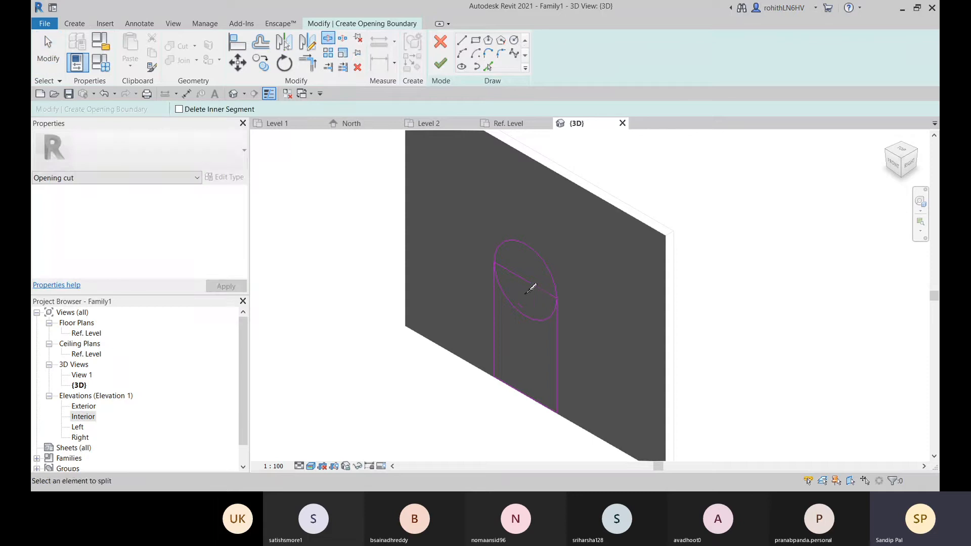
left_click(308, 63)
left_click(541, 287)
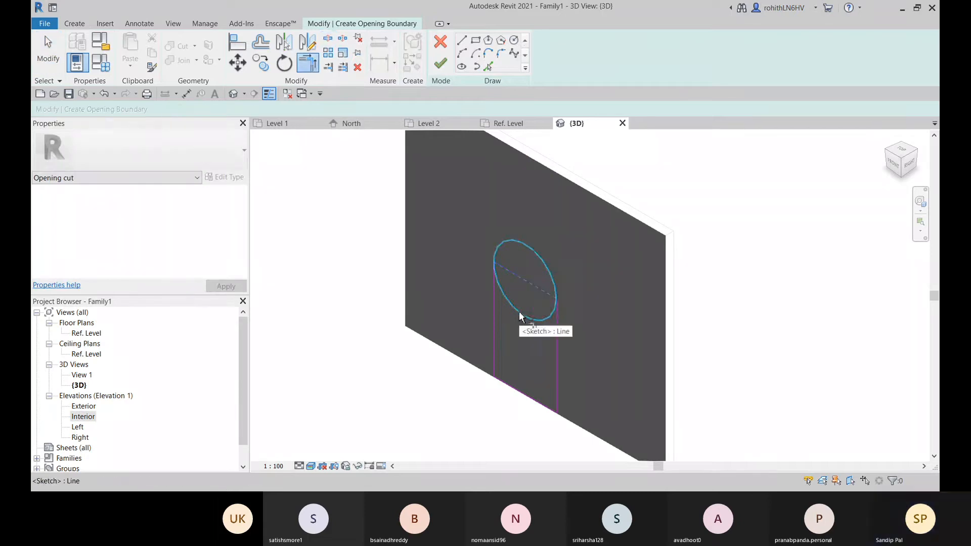
left_click(508, 243)
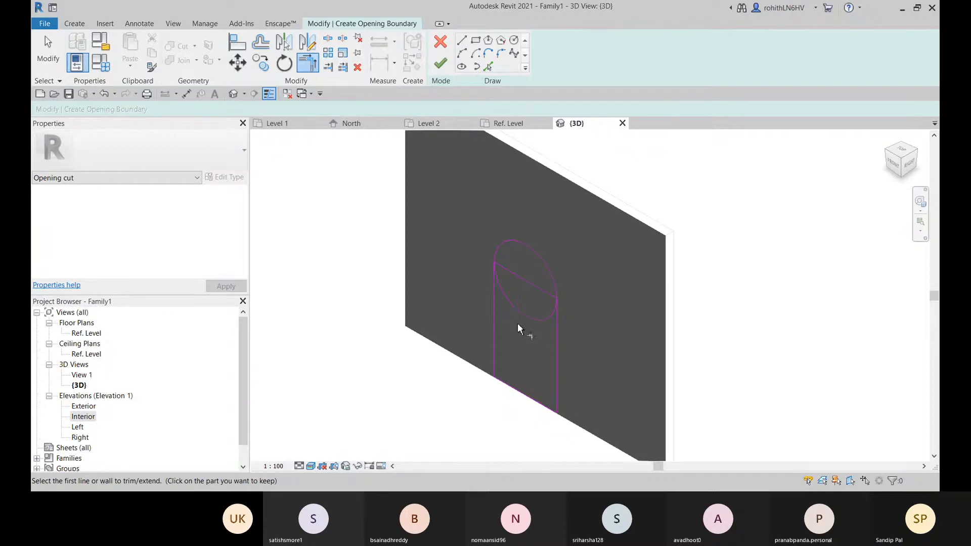
scroll(547, 314, "up", 2)
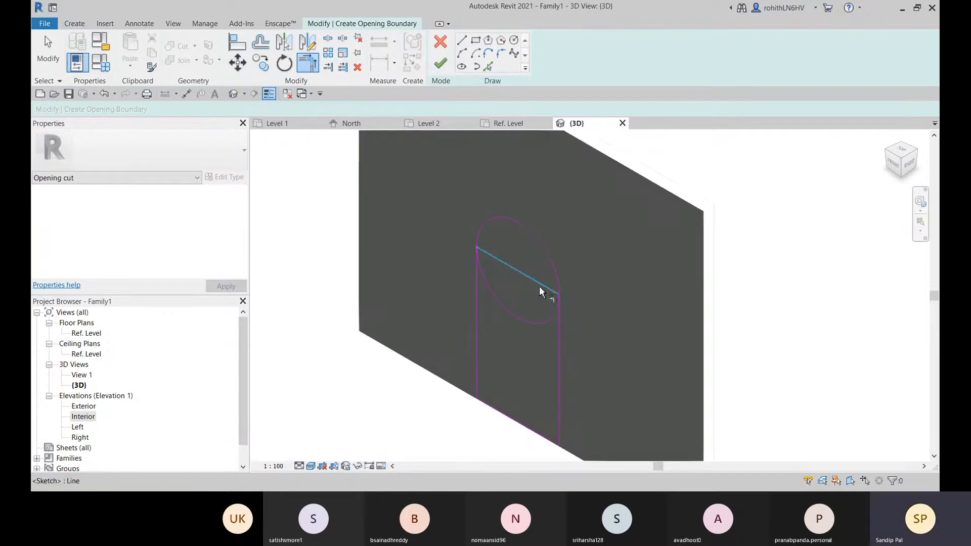
left_click(539, 287)
left_click(553, 267)
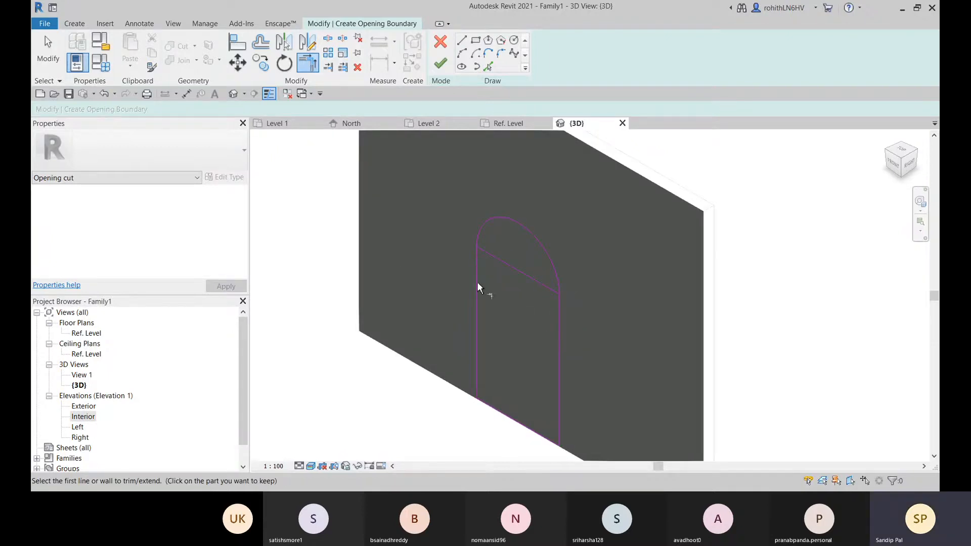
Delete the straight line beneath the arch and finish the opening boundary sketch
scroll(487, 286, "down", 2)
key("Escape")
left_click(514, 281)
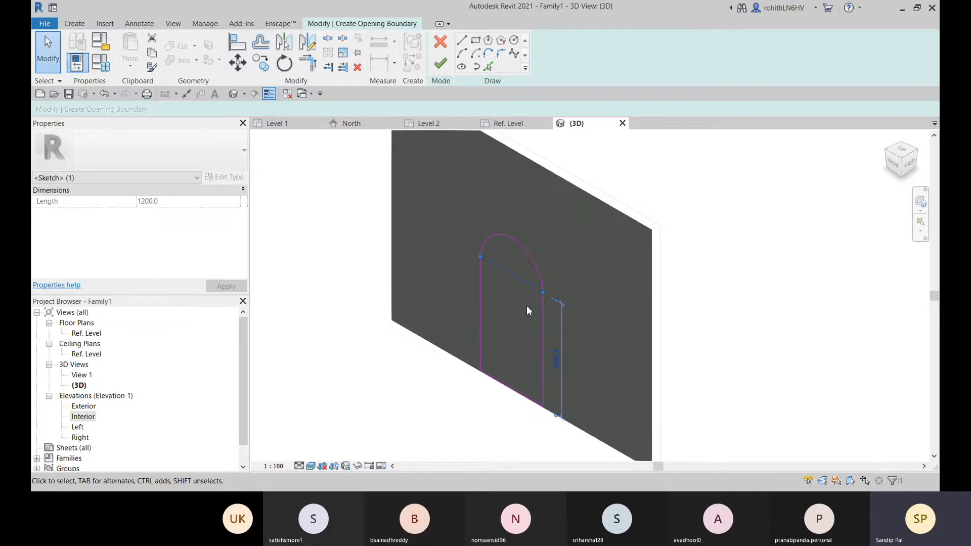
key("Delete")
scroll(531, 303, "down", 2)
scroll(505, 323, "up", 1)
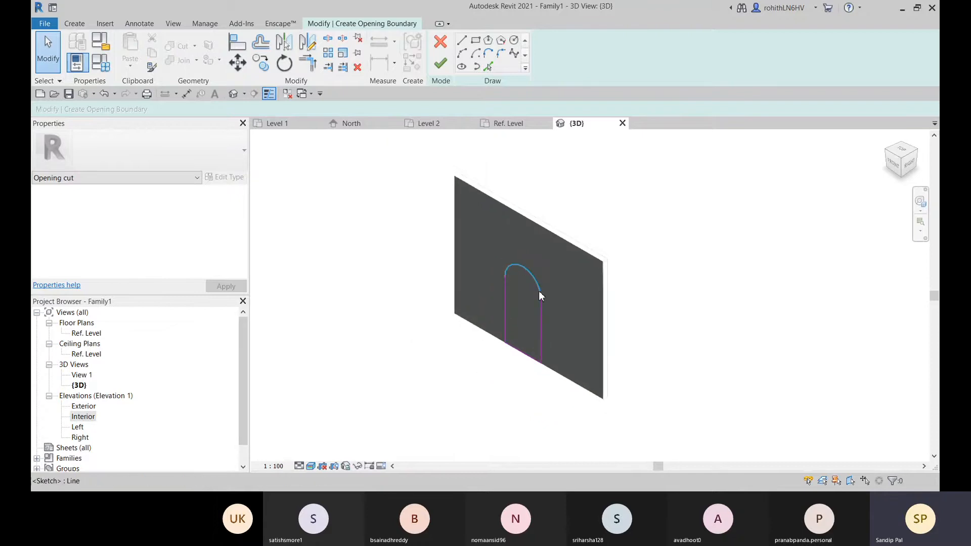
scroll(540, 363, "up", 2)
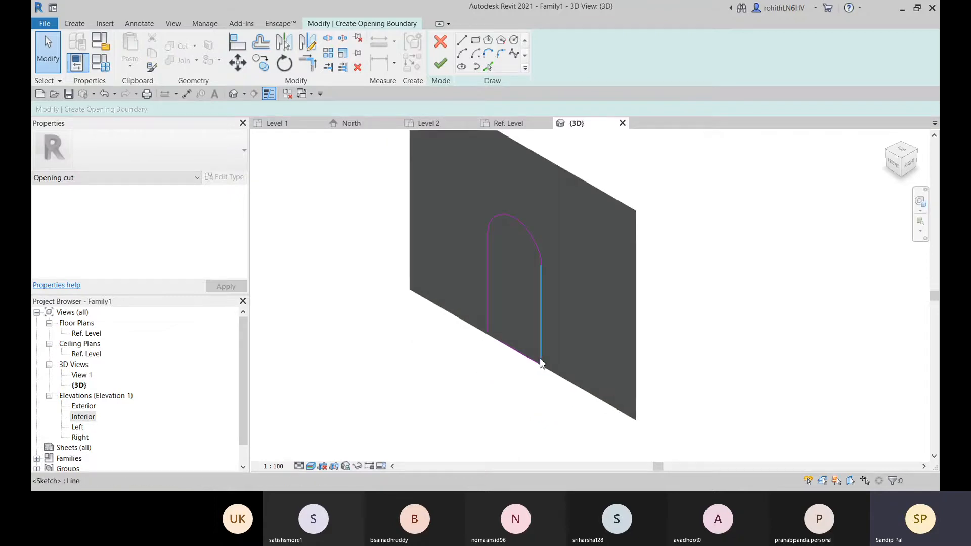
left_click(439, 64)
left_click(472, 450)
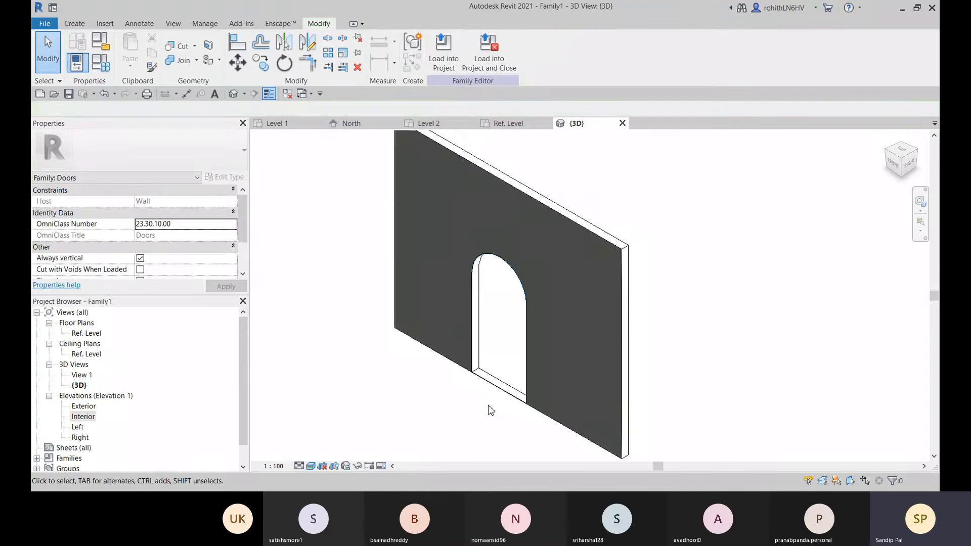
Examine the arched opening cut through the host wall from different angles in 3D
scroll(495, 395, "up", 3)
scroll(453, 413, "down", 3)
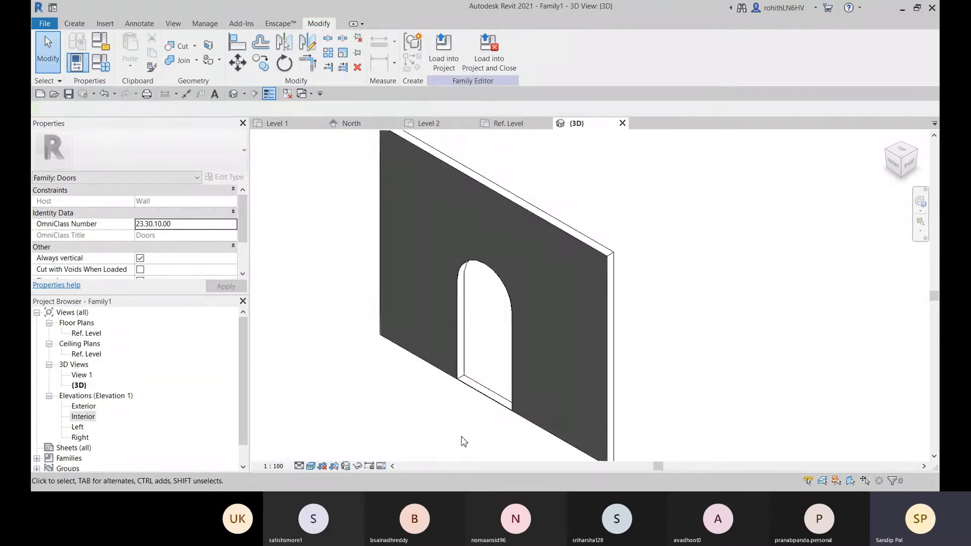
middle_click_drag(460, 430, 498, 386, "shift")
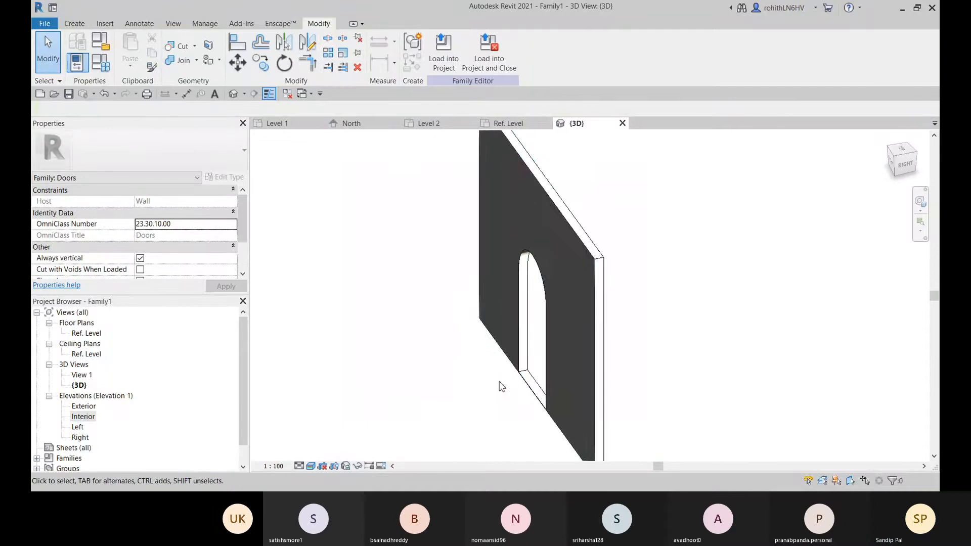
middle_click_drag(506, 261, 534, 250)
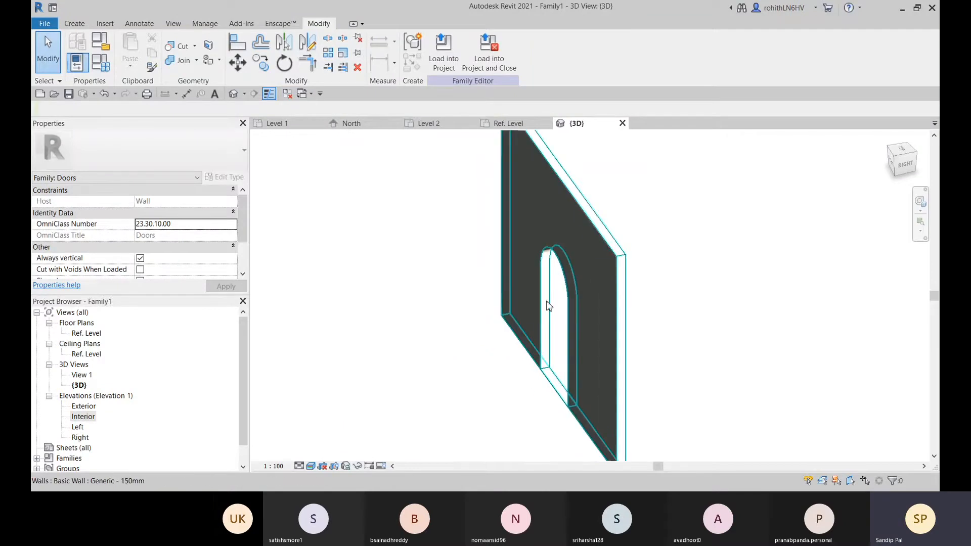
middle_click_drag(567, 309, 511, 310)
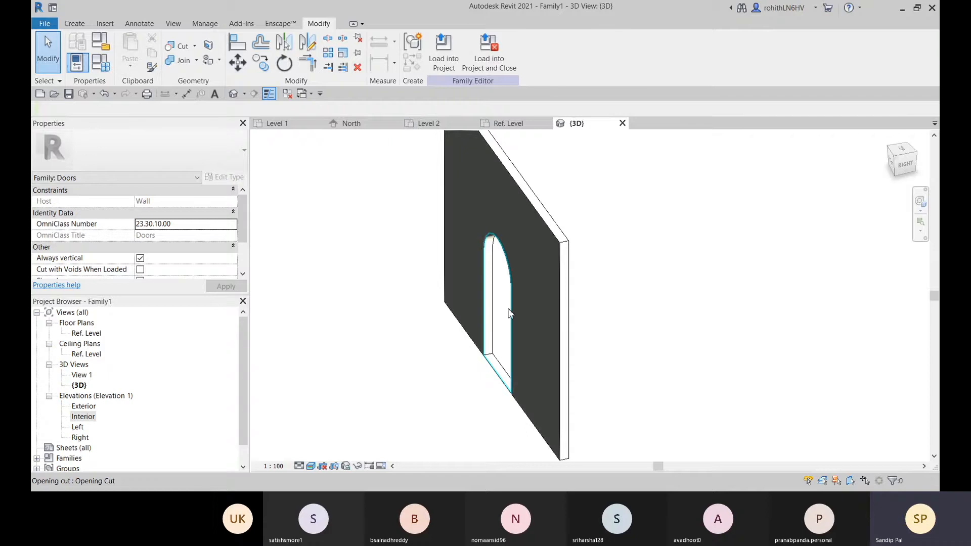
middle_click_drag(517, 326, 527, 320)
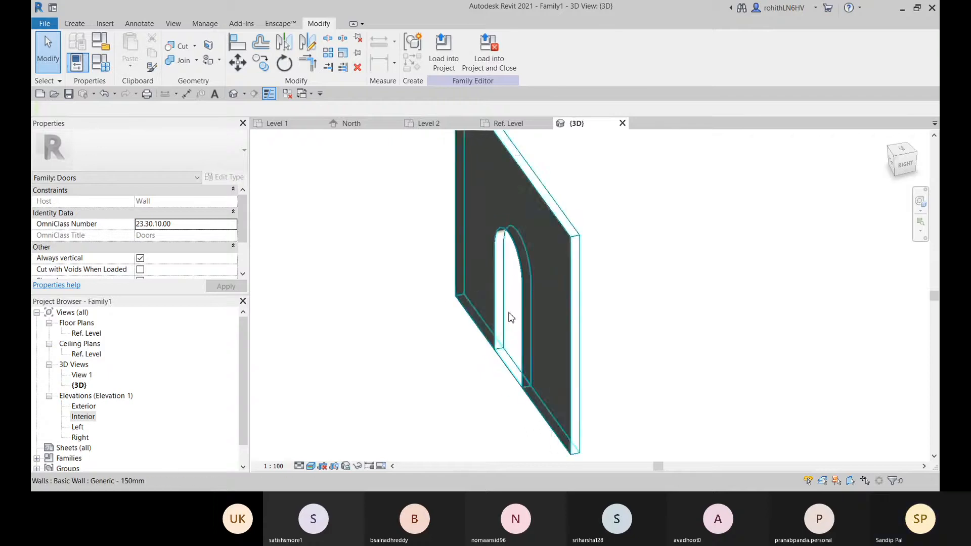
Stretch the base of the host wall down below the reference level to a base offset of about -399 mm
left_click(511, 317)
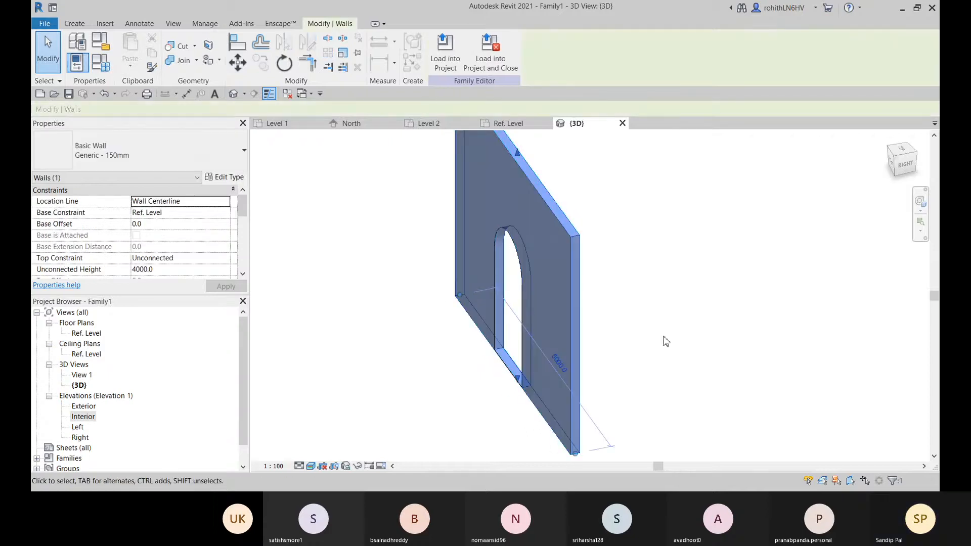
middle_click_drag(615, 380, 545, 403, "shift")
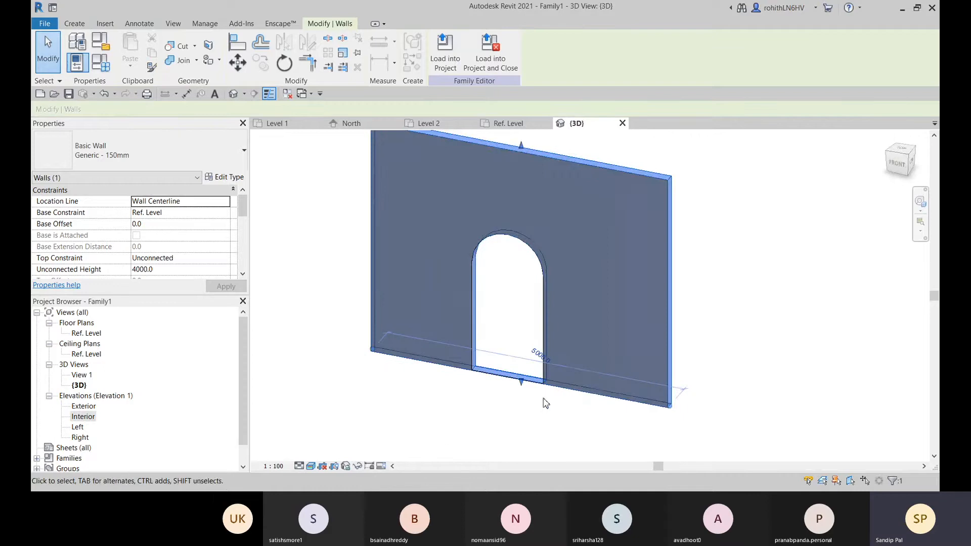
left_click_drag(520, 385, 522, 403)
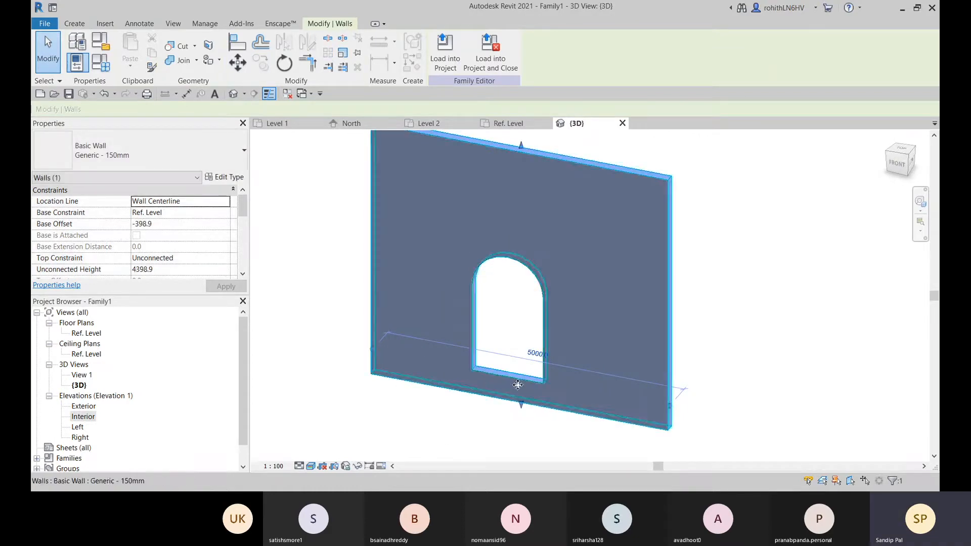
Stretch the wall's base back up beside the reference level, to a base offset of about 7 mm
middle_click_drag(537, 385, 529, 335, "shift")
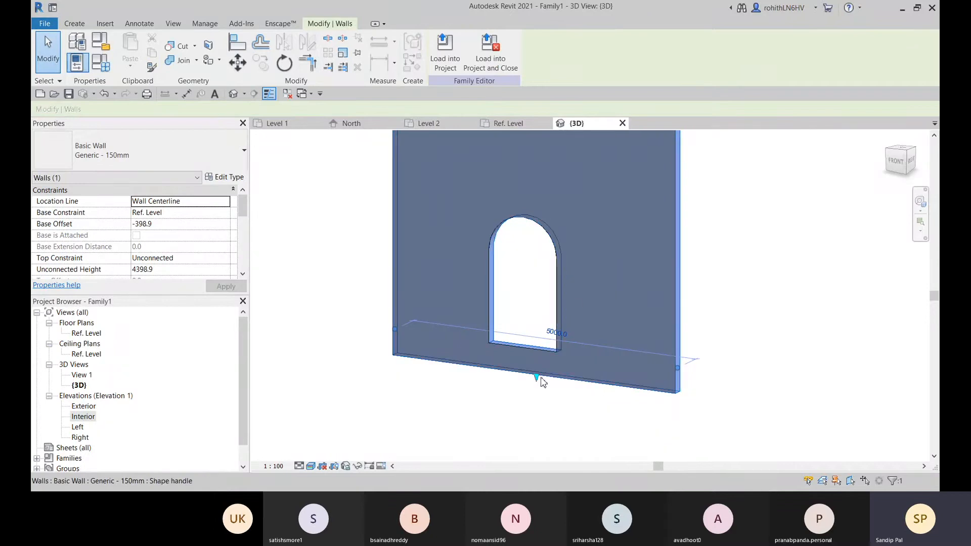
left_click_drag(541, 377, 537, 348)
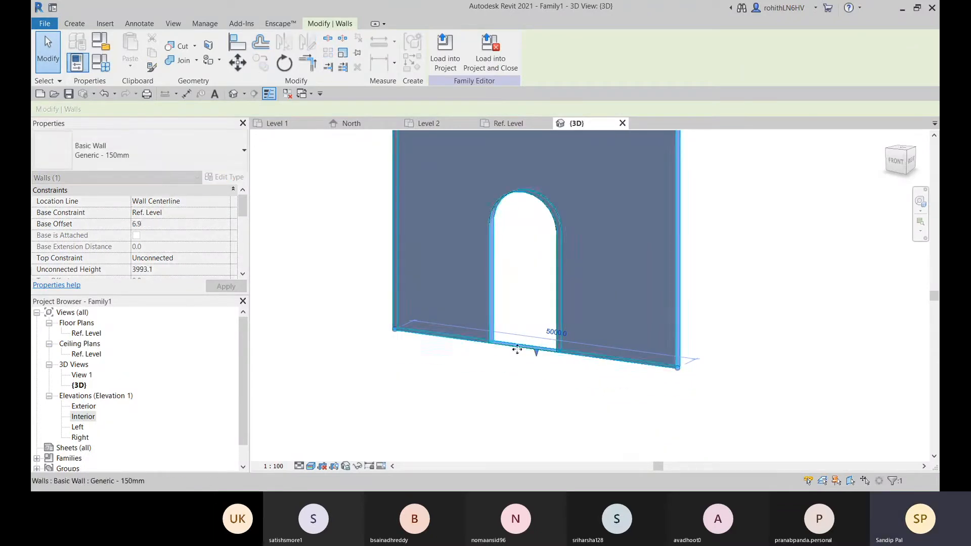
left_click(542, 389)
middle_click_drag(541, 392, 526, 340, "shift")
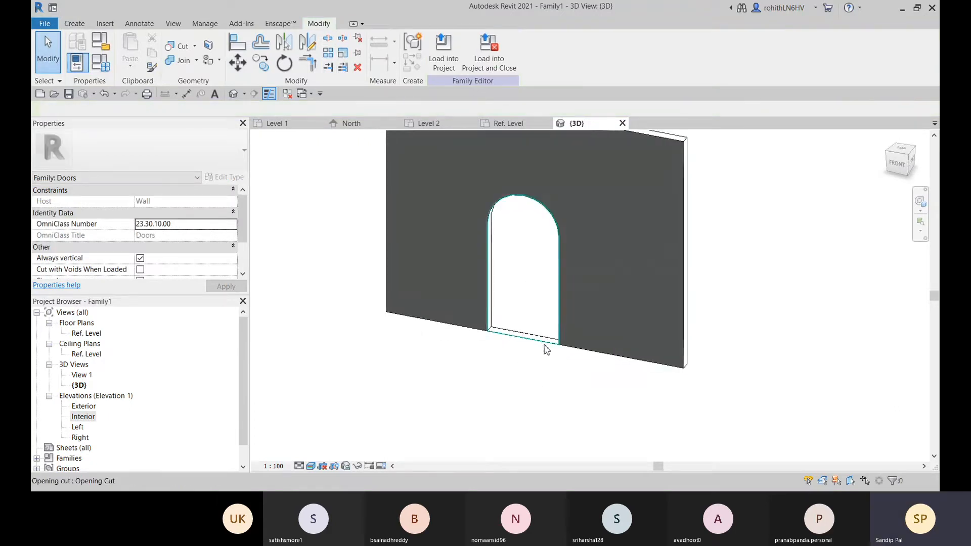
scroll(546, 349, "up", 2)
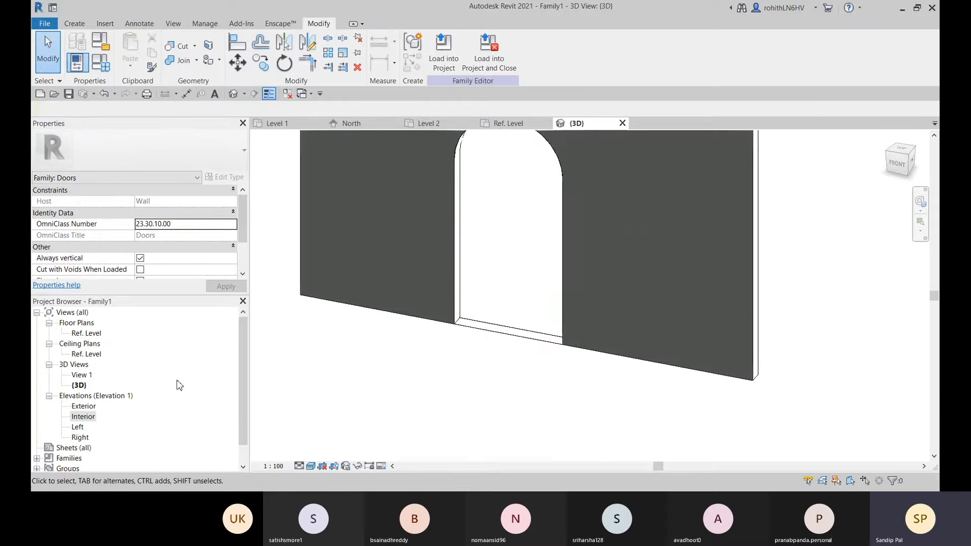
Open the Exterior elevation and examine how the wall's base lines up with the reference level at both ends
double_click(84, 406)
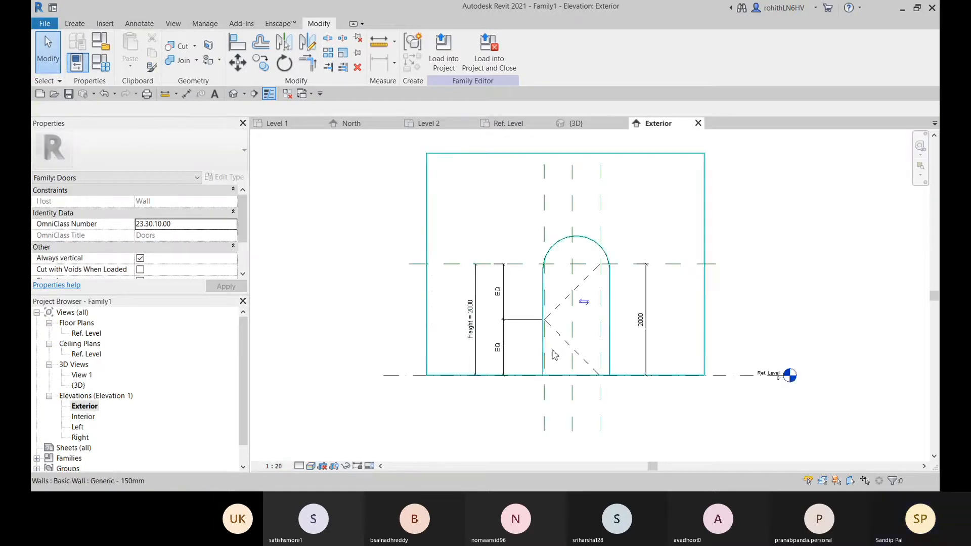
scroll(588, 380, "up", 6)
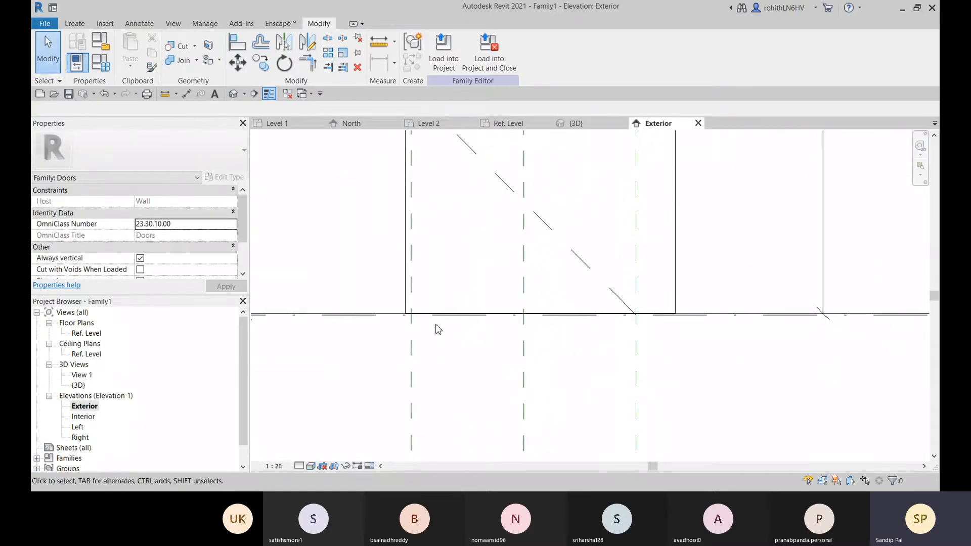
scroll(389, 312, "up", 1)
scroll(409, 323, "down", 5)
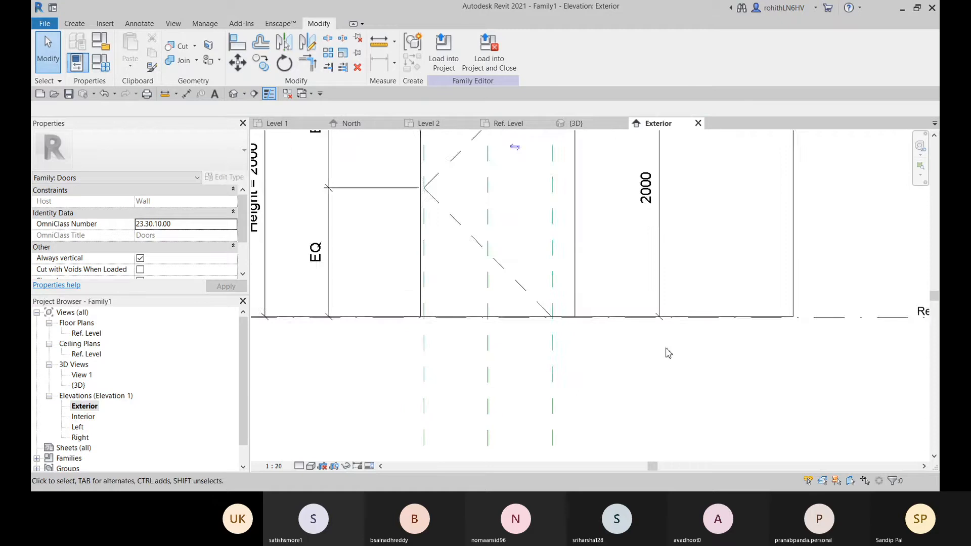
middle_click_drag(790, 352, 652, 352)
scroll(675, 313, "up", 4)
scroll(624, 321, "up", 4)
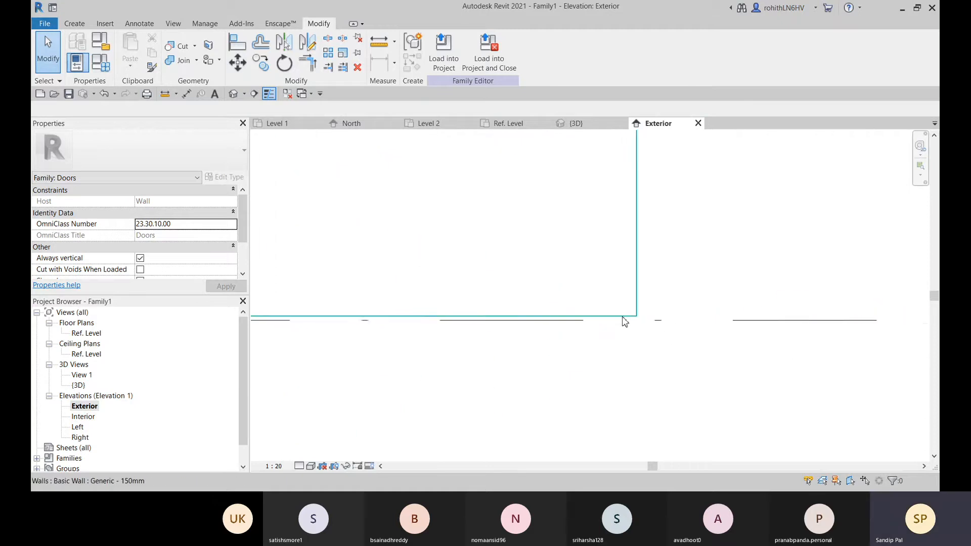
left_click(624, 321)
scroll(666, 321, "down", 4)
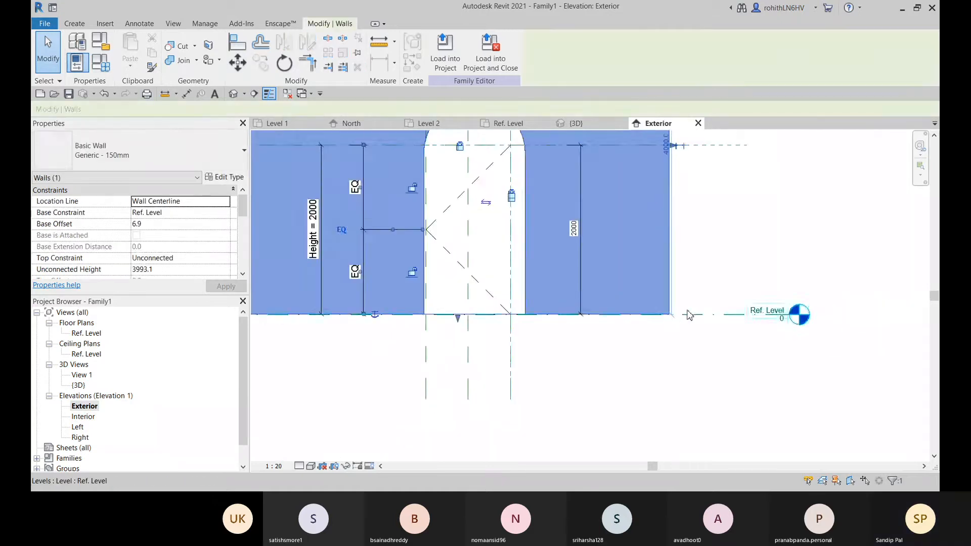
scroll(644, 399, "down", 4)
scroll(498, 394, "up", 4)
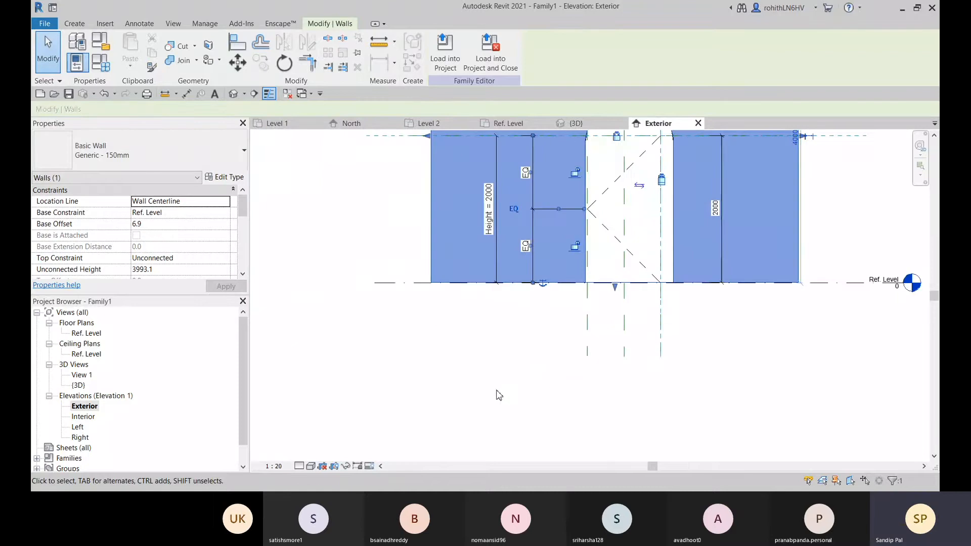
scroll(414, 284, "up", 2)
scroll(401, 238, "up", 5)
middle_click_drag(416, 226, 375, 281)
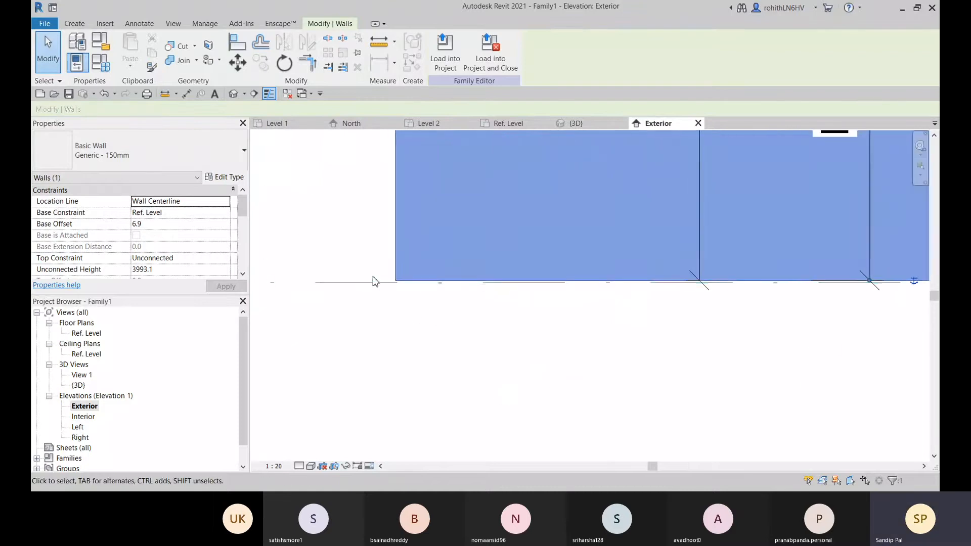
left_click(362, 243)
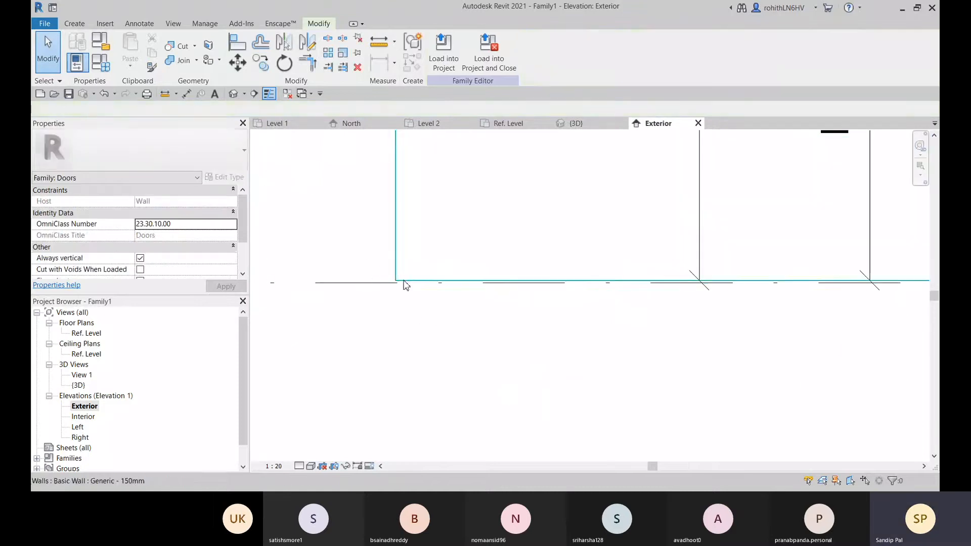
Try to align the wall's base beneath the arched opening with the Ref. Level line
left_click(241, 47)
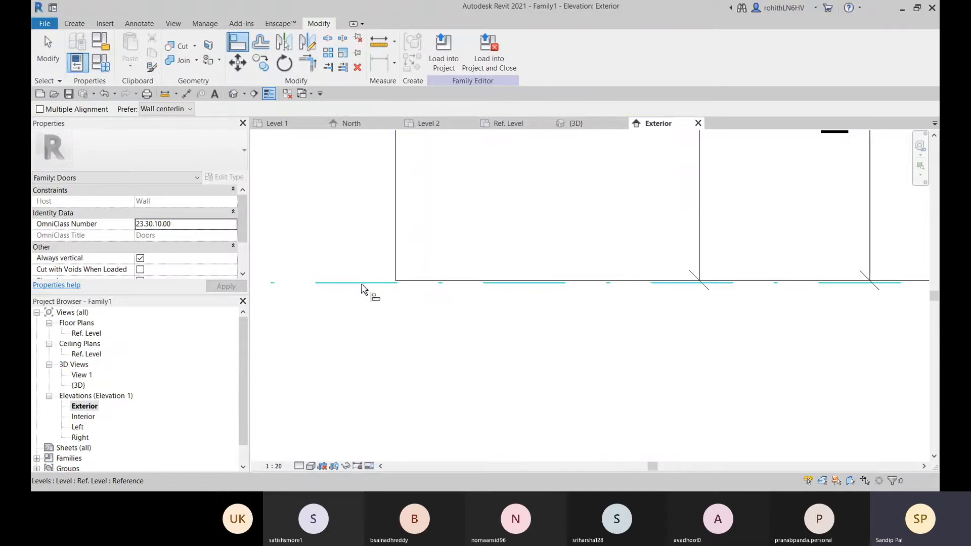
left_click(365, 283)
scroll(438, 268, "up", 2)
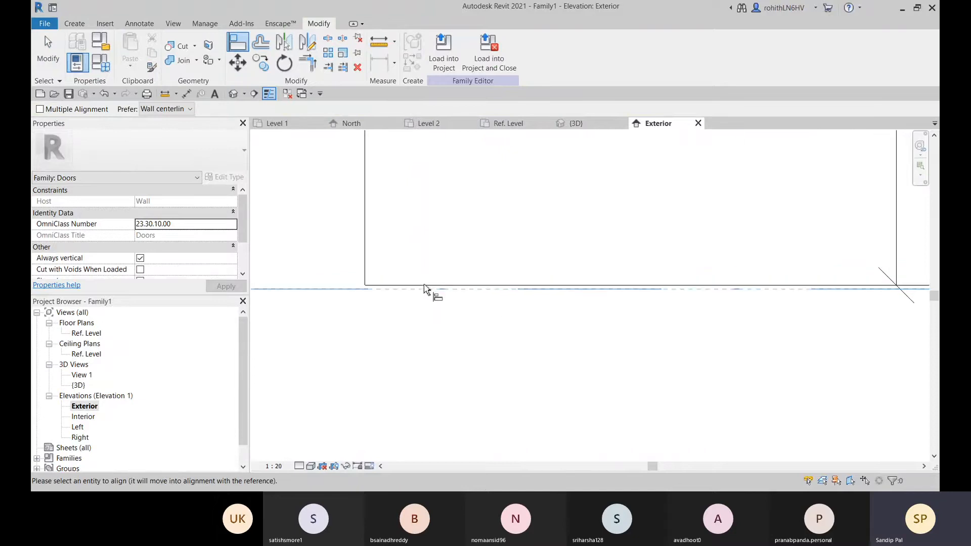
scroll(618, 284, "down", 2)
middle_click_drag(805, 273, 314, 294)
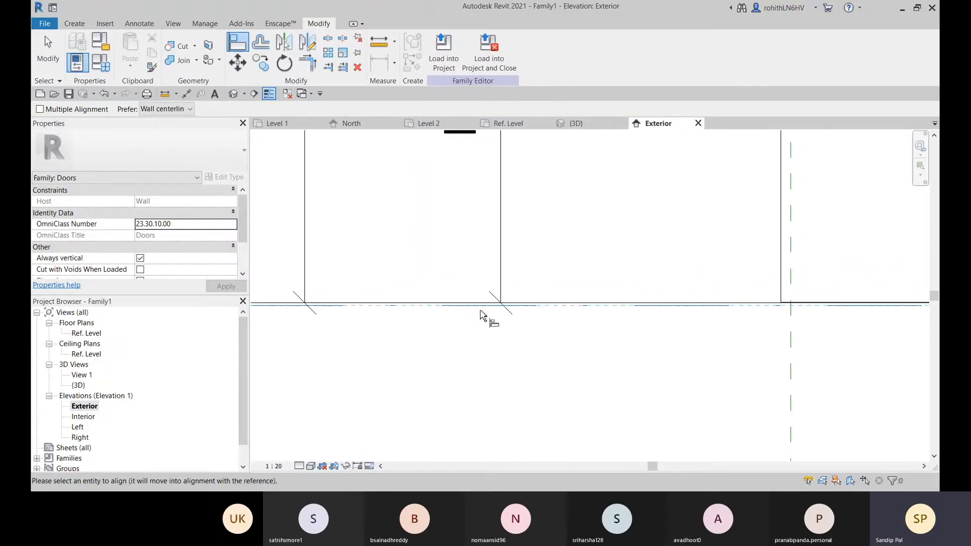
scroll(494, 306, "down", 3)
middle_click_drag(639, 299, 392, 223)
scroll(482, 249, "up", 3)
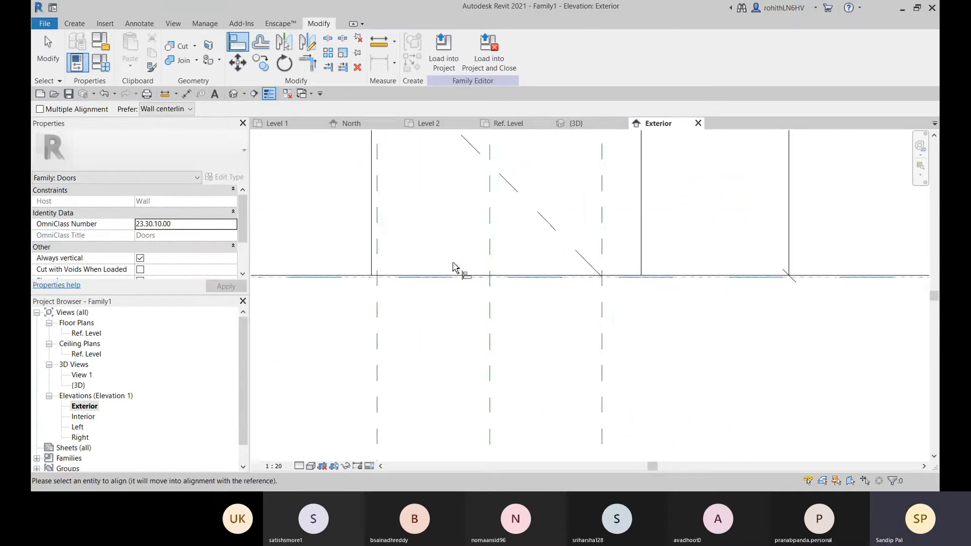
scroll(400, 282, "up", 2)
scroll(402, 284, "up", 2)
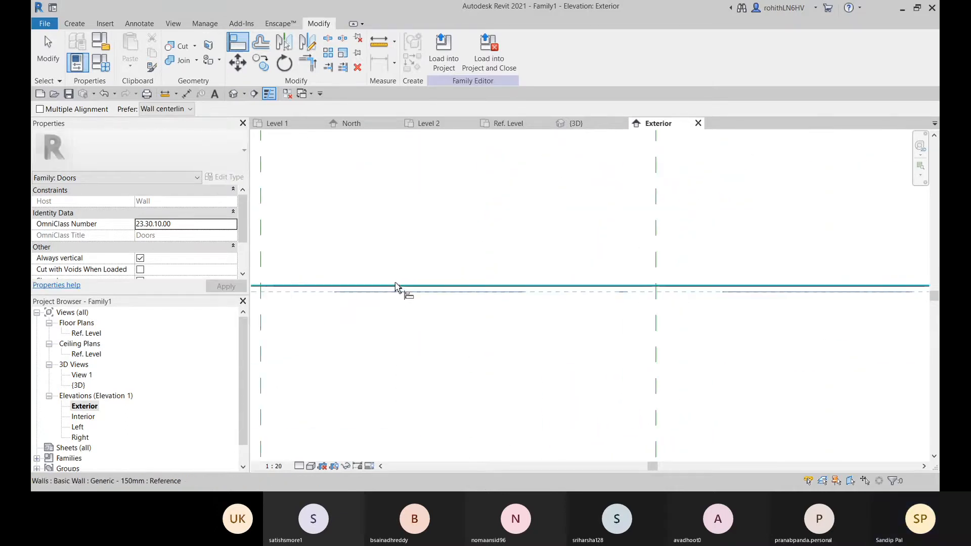
middle_click_drag(348, 284, 535, 274)
scroll(534, 274, "up", 1)
scroll(512, 276, "up", 1)
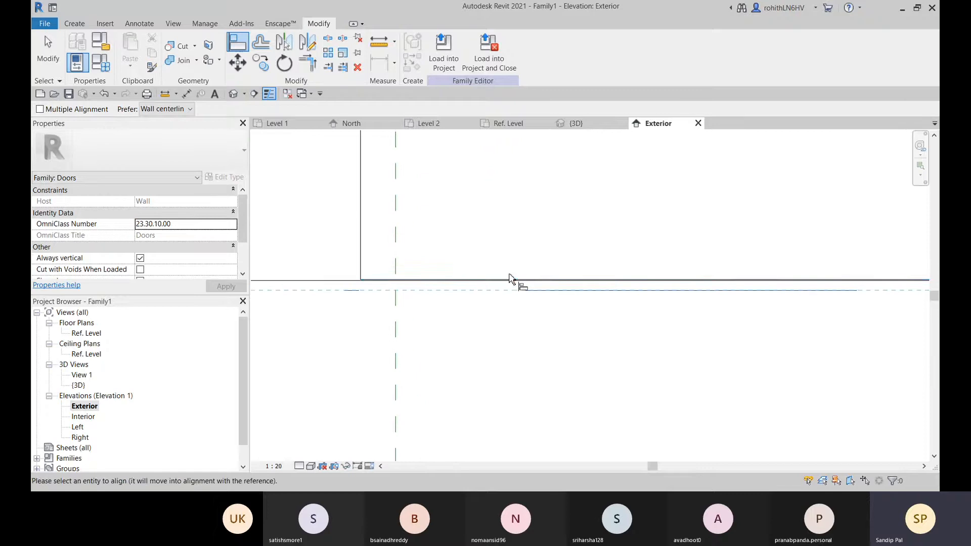
scroll(478, 285, "down", 3)
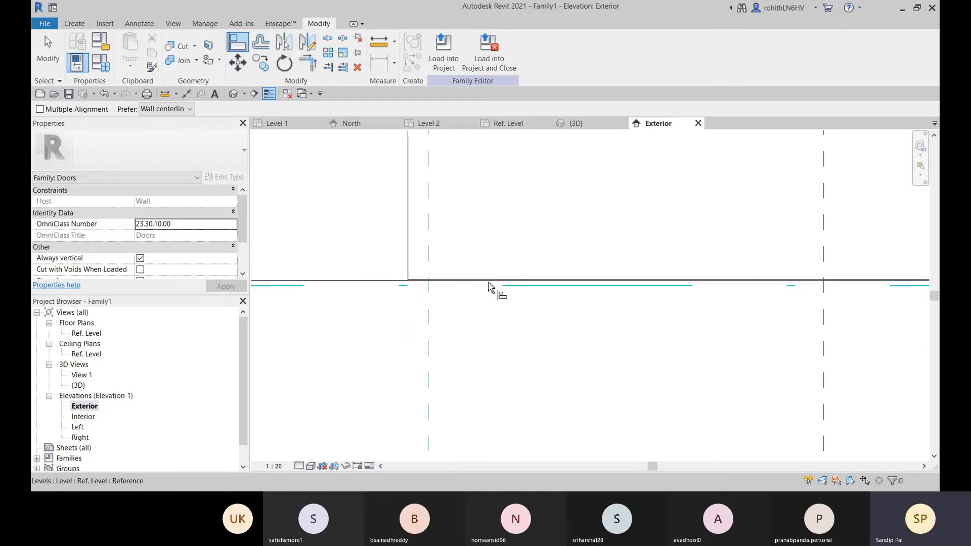
scroll(584, 280, "down", 2)
middle_click_drag(626, 268, 540, 273)
scroll(628, 281, "up", 3)
scroll(673, 277, "up", 4)
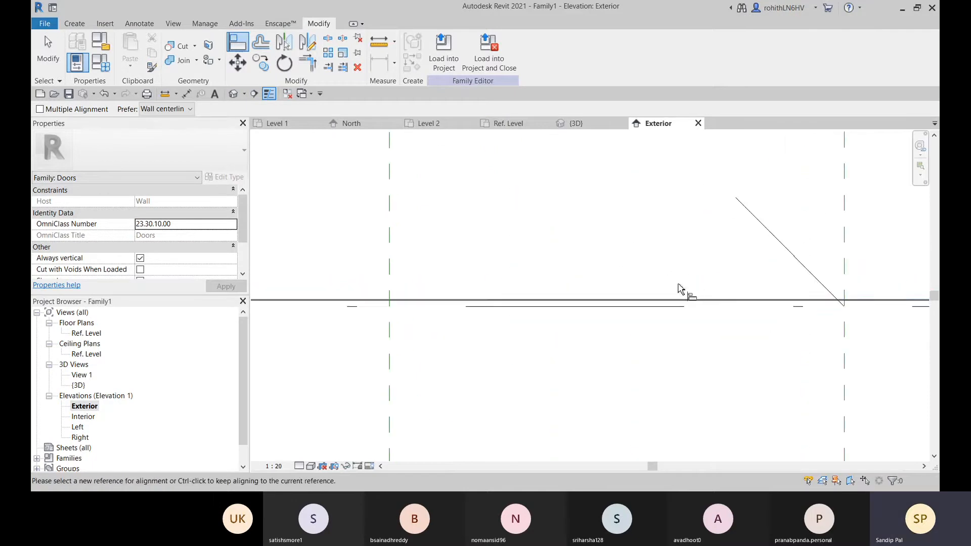
Try to align the Ref. Level line using the base edge beneath the opening as reference
left_click(671, 299)
scroll(699, 305, "down", 3)
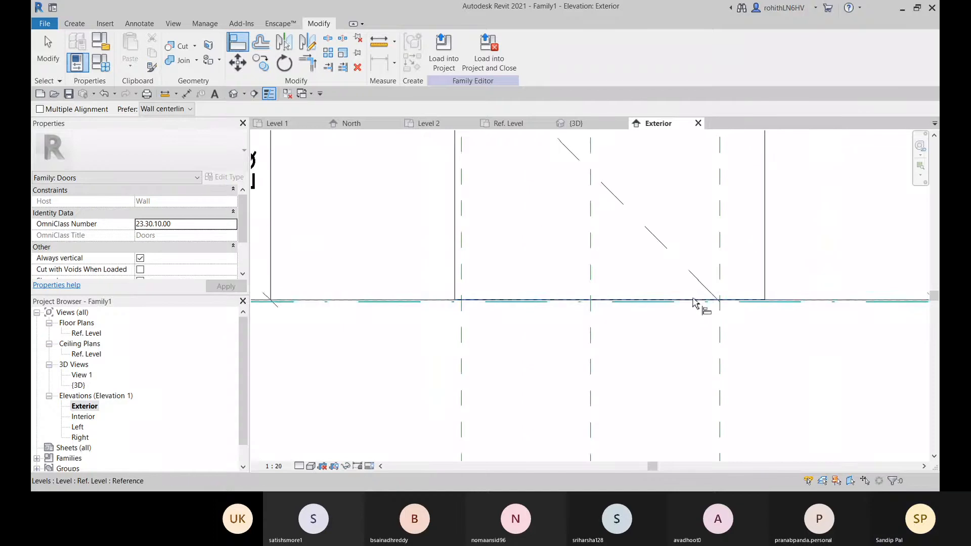
scroll(770, 295, "down", 3)
middle_click_drag(770, 294, 484, 296)
scroll(763, 301, "up", 5)
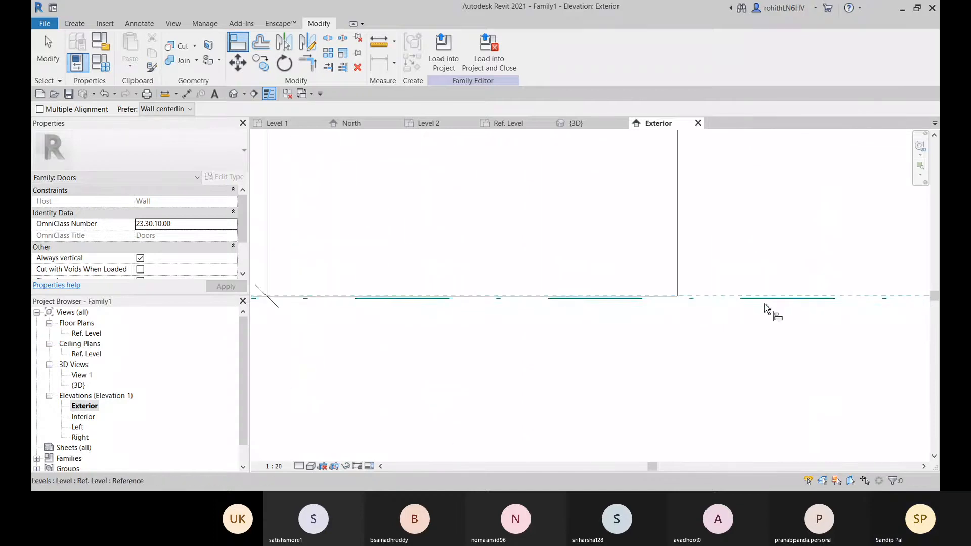
middle_click_drag(794, 302, 331, 308)
scroll(738, 319, "down", 4)
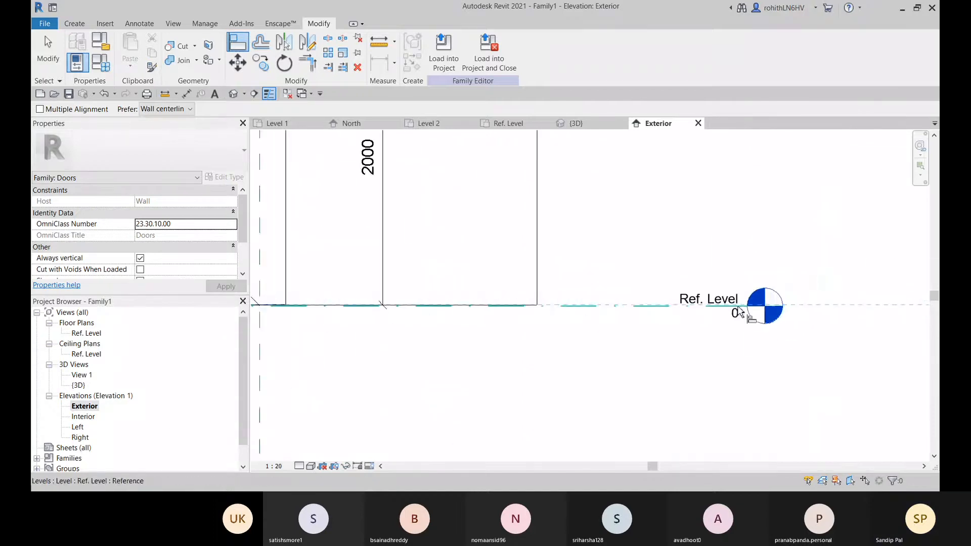
mouse_move(797, 321)
middle_mouse_down()
mouse_move(498, 353)
mouse_move(789, 318)
middle_mouse_up()
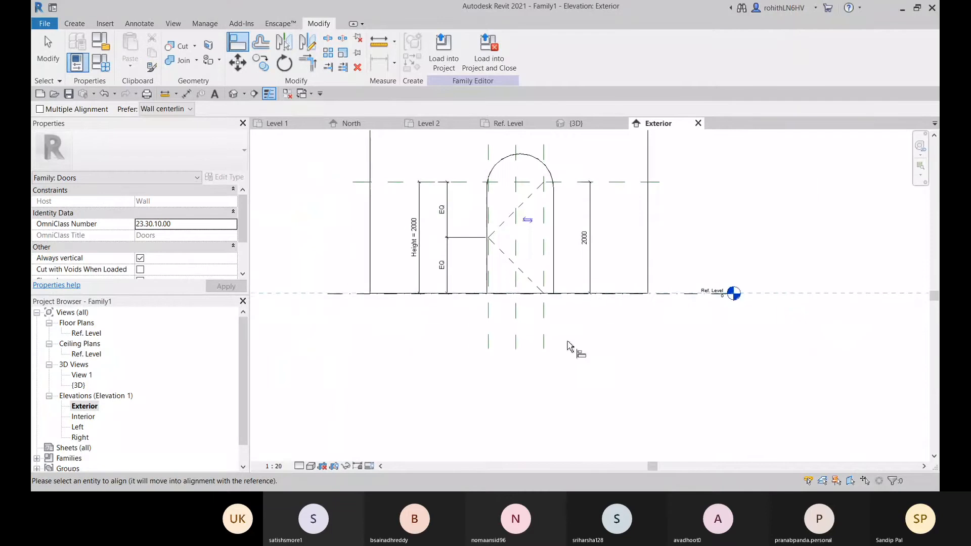
middle_click_drag(489, 343, 553, 351)
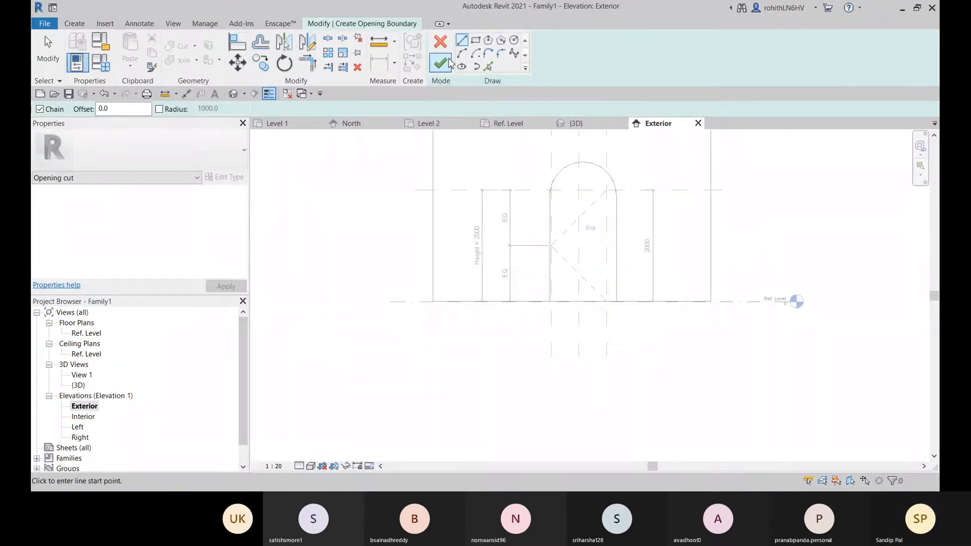
left_click(441, 43)
Inspect the host wall and its arched opening in the Exterior elevation and in the 3D view
scroll(559, 303, "up", 4)
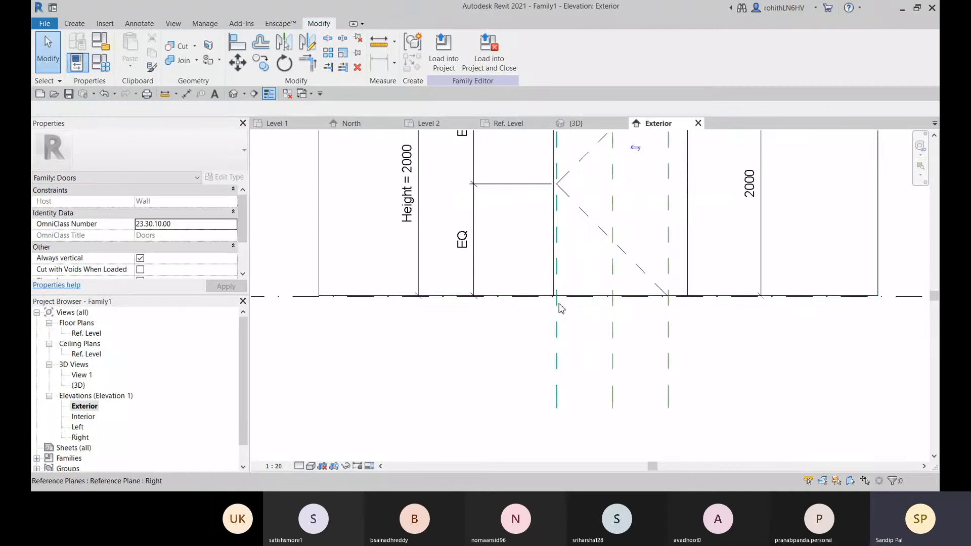
left_click(556, 274)
middle_click_drag(556, 274, 539, 331)
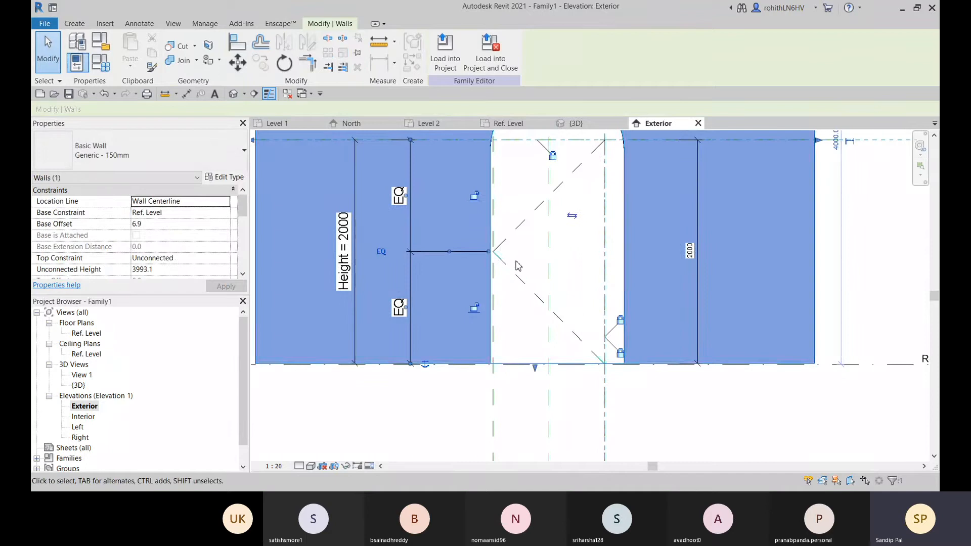
middle_click_drag(514, 260, 509, 340)
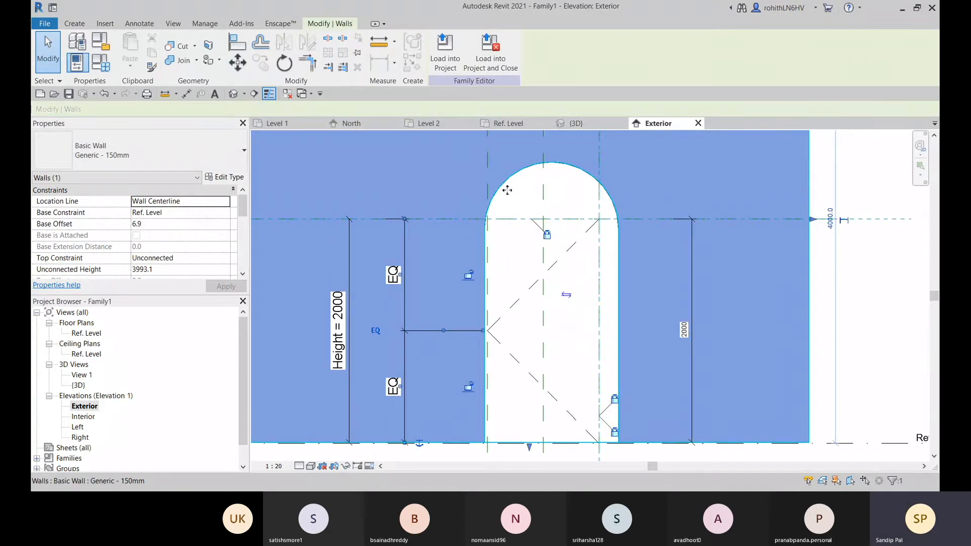
left_click(520, 242)
left_click(506, 187)
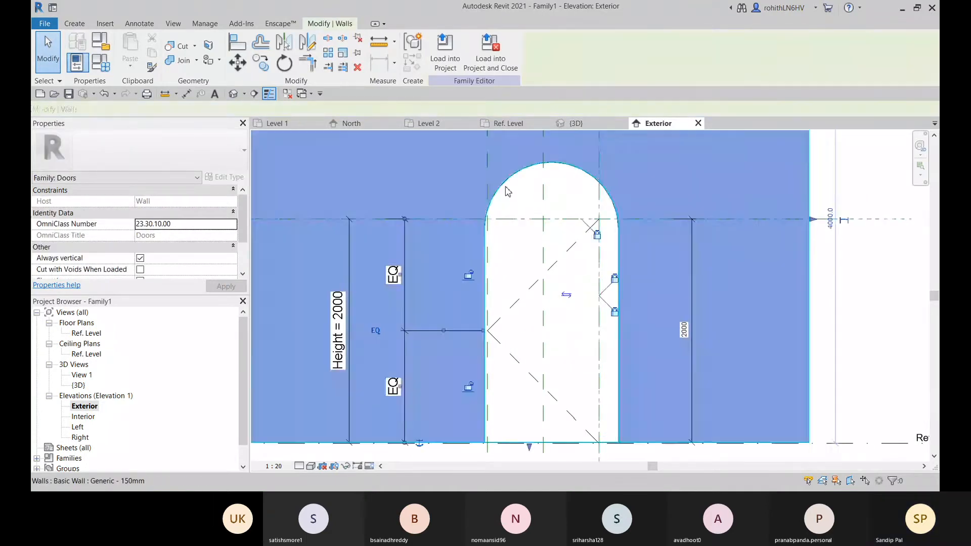
scroll(505, 314, "down", 5)
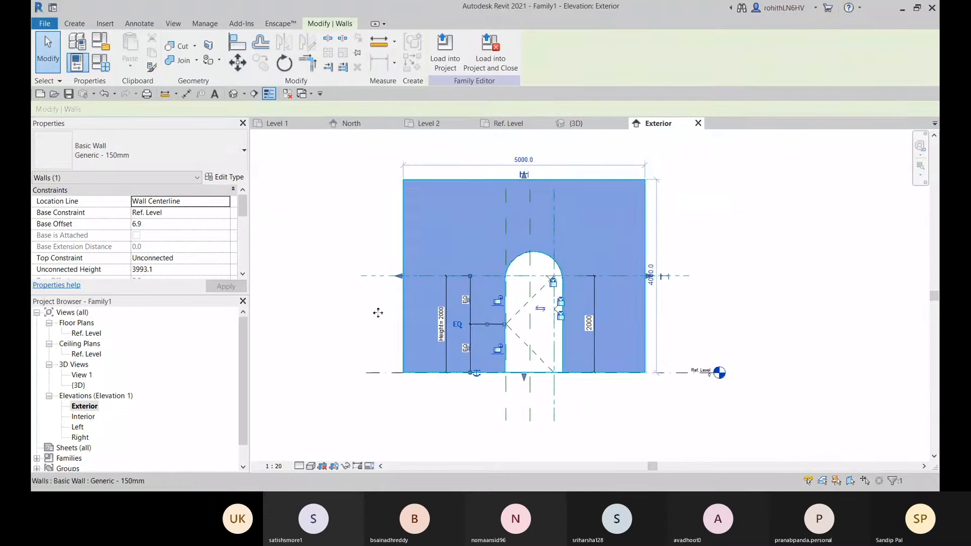
left_click(599, 124)
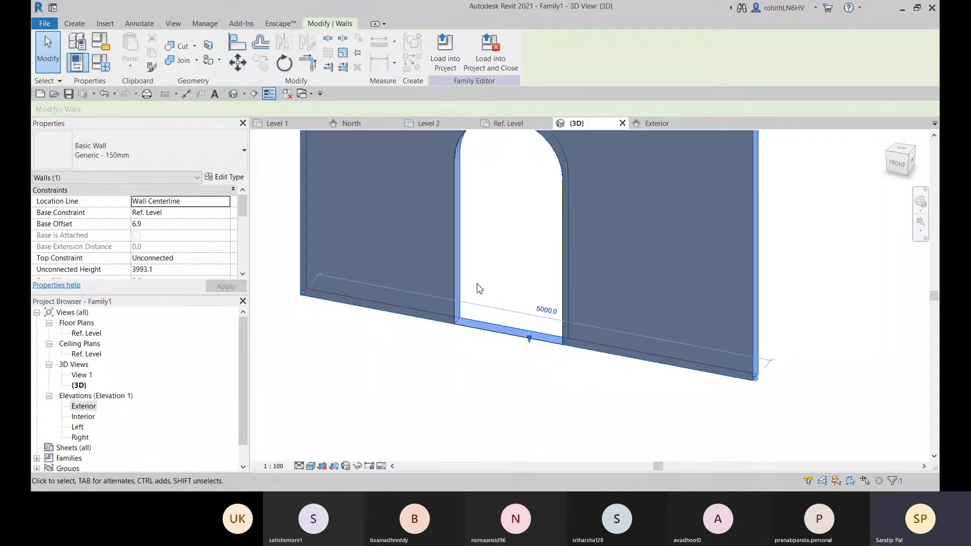
left_click(504, 250)
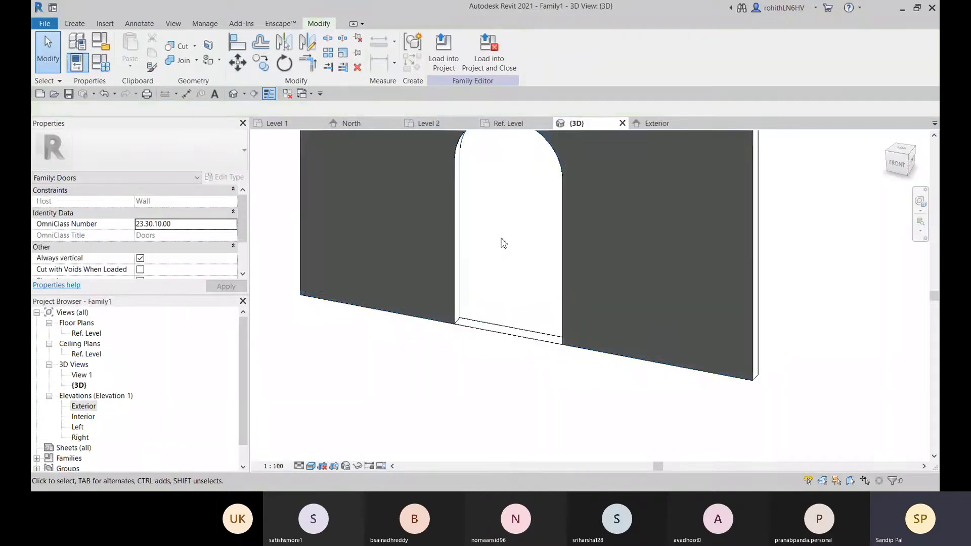
Open the arched opening cut's boundary sketch for editing in the Exterior elevation
left_click(473, 331)
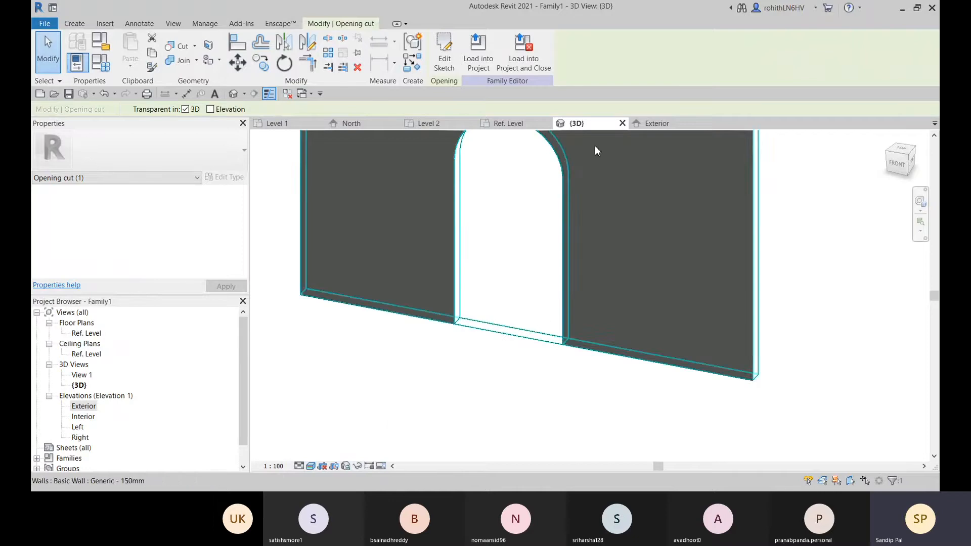
left_click(667, 123)
middle_click_drag(540, 418, 539, 400)
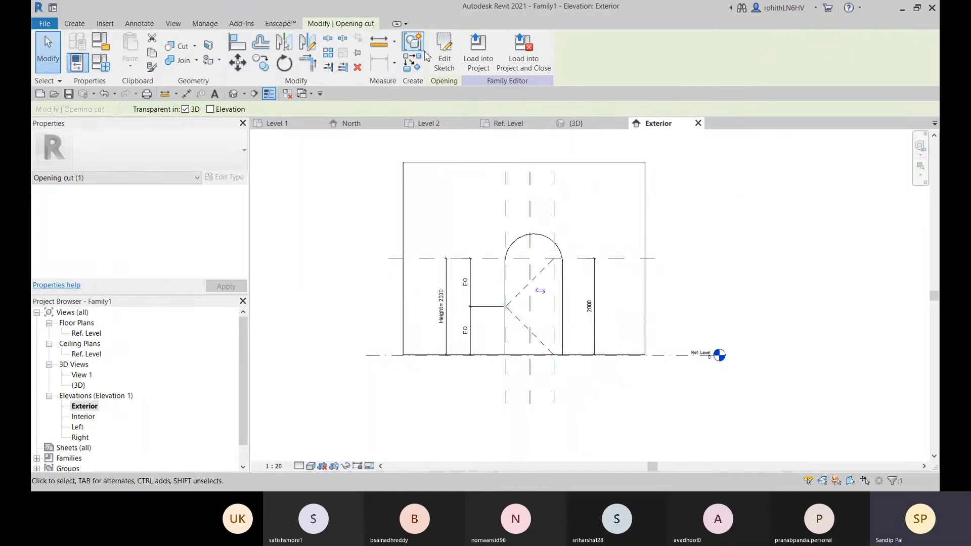
left_click(446, 60)
scroll(444, 306, "up", 6)
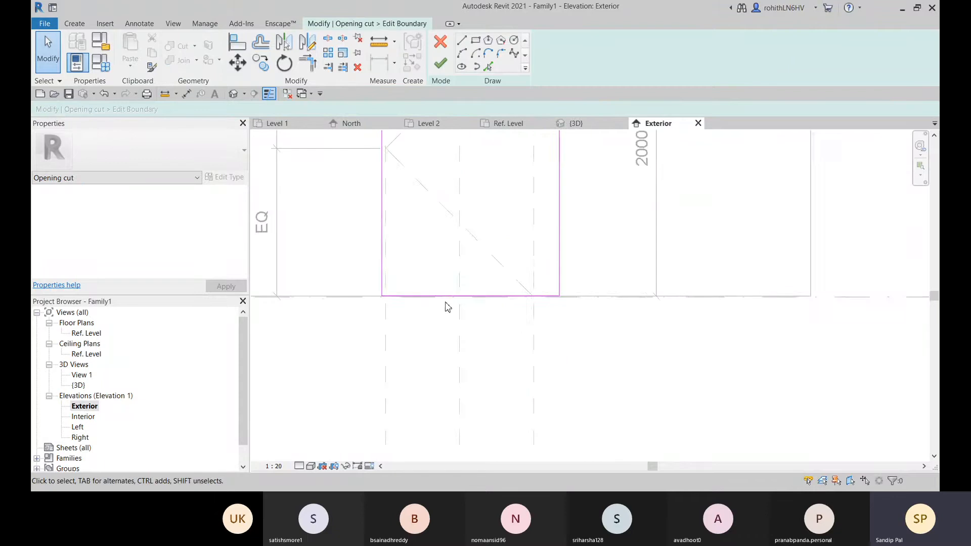
Align the base line of the opening's boundary sketch with the Ref. Level line
scroll(358, 290, "up", 1)
middle_click_drag(538, 326, 182, 339)
scroll(675, 297, "up", 1)
scroll(678, 302, "up", 1)
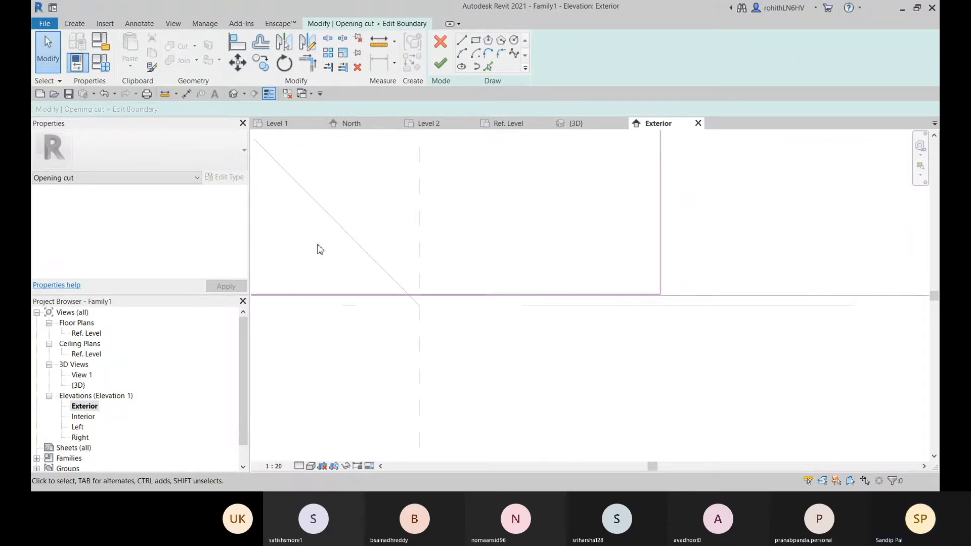
left_click(243, 47)
scroll(595, 303, "down", 1)
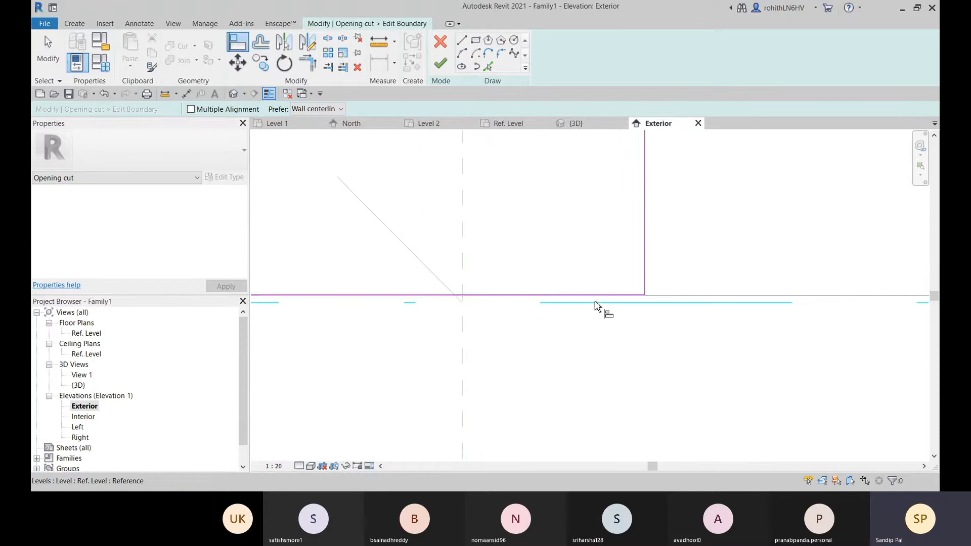
left_click(556, 295)
scroll(613, 311, "down", 2)
scroll(484, 320, "down", 4)
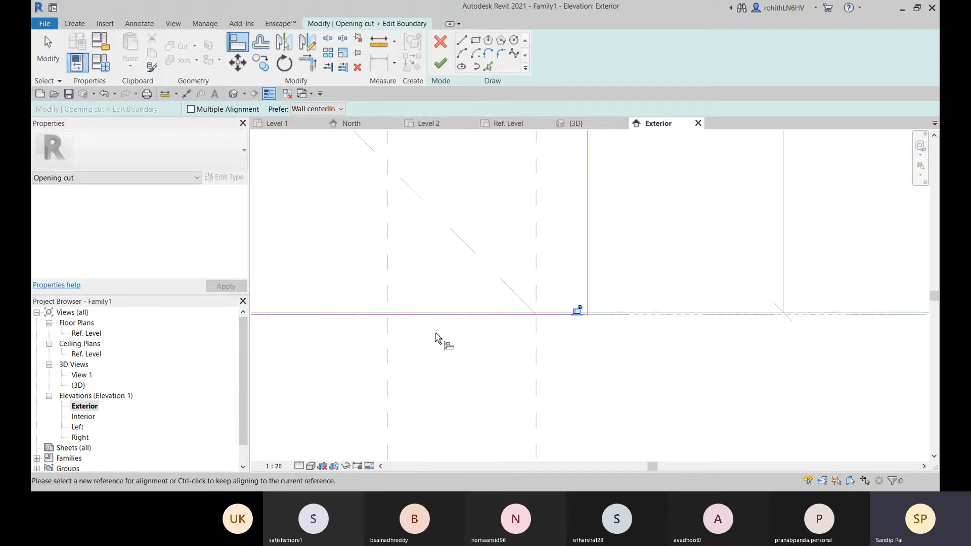
Lock the sketch's base line to the Ref. Level and finish editing the opening's boundary
middle_click_drag(449, 349, 524, 358)
scroll(586, 335, "up", 2)
scroll(586, 335, "up", 2)
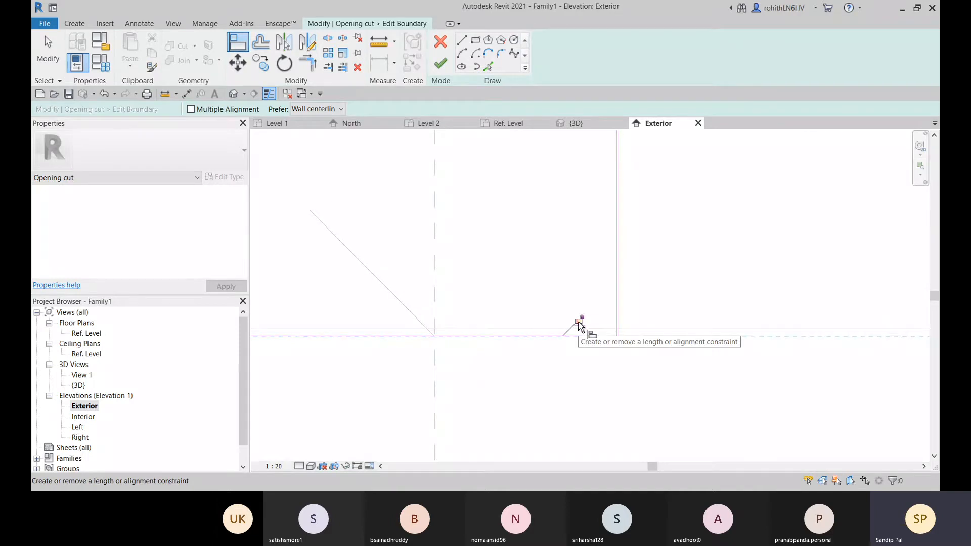
left_click(578, 322)
scroll(586, 383, "down", 4)
middle_click_drag(631, 388, 423, 307)
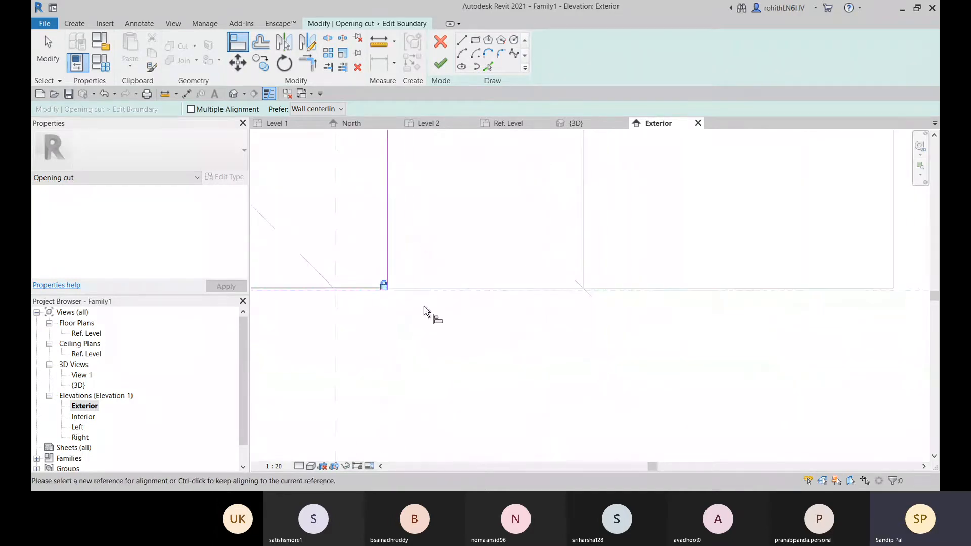
middle_click_drag(805, 315, 316, 336)
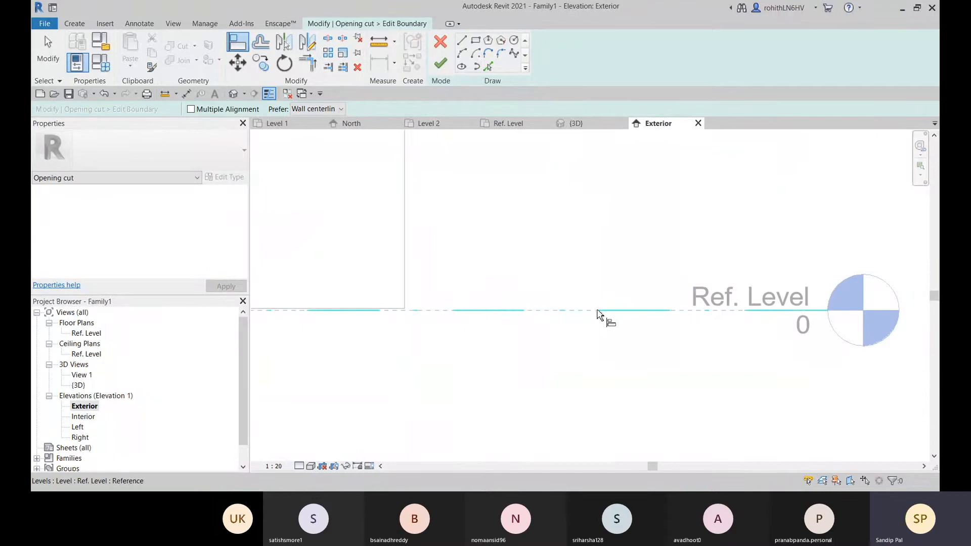
left_click(440, 64)
Stretch the host wall's base down onto the Ref. Level line and lock it there
scroll(470, 399, "down", 5)
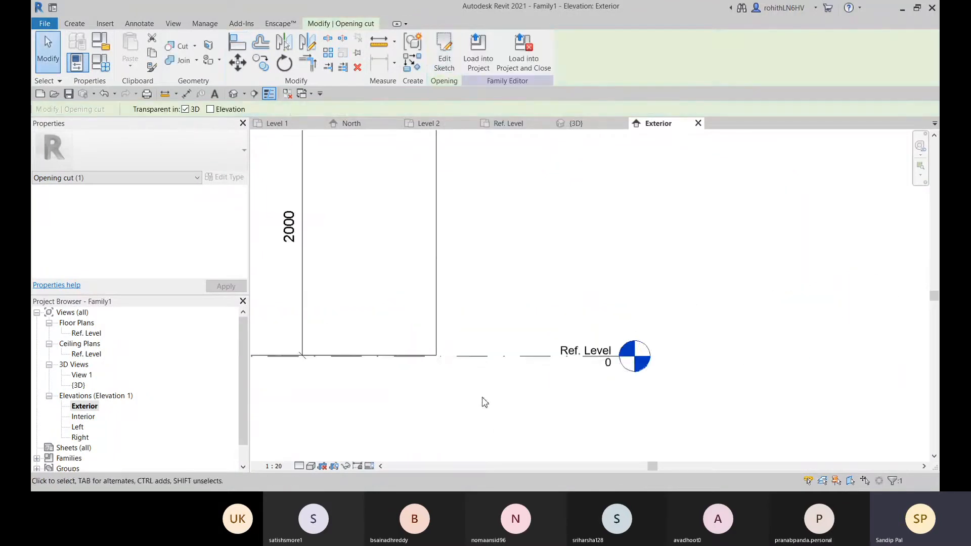
middle_click_drag(418, 436, 762, 420)
scroll(577, 380, "up", 4)
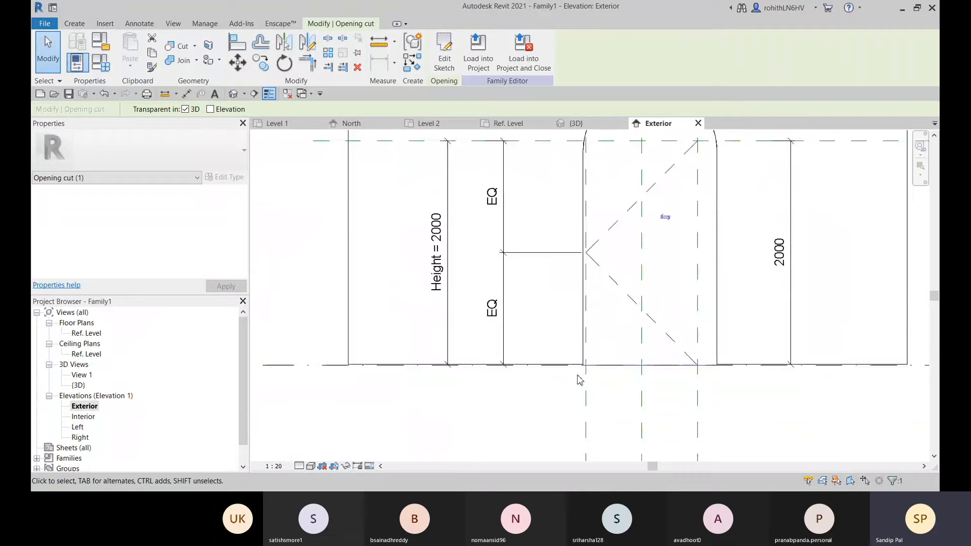
middle_click_drag(562, 386, 639, 381)
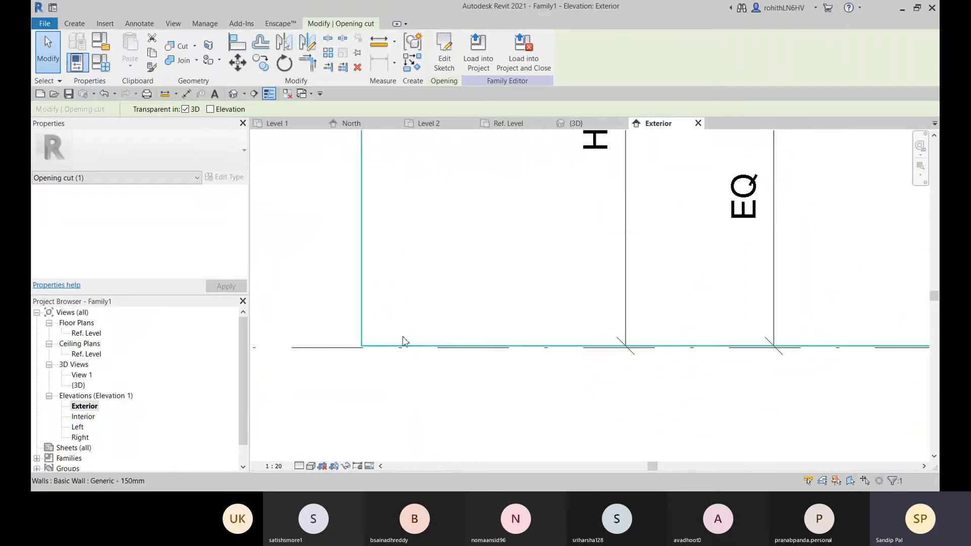
left_click(366, 340)
scroll(440, 355, "down", 2)
middle_click_drag(506, 368, 199, 447)
scroll(495, 396, "down", 2)
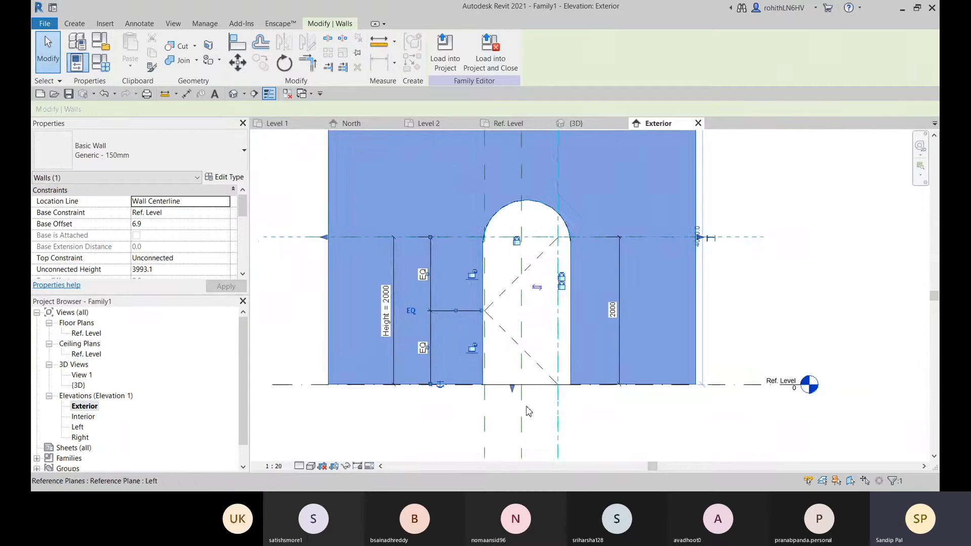
scroll(516, 394, "up", 5)
scroll(502, 346, "up", 3)
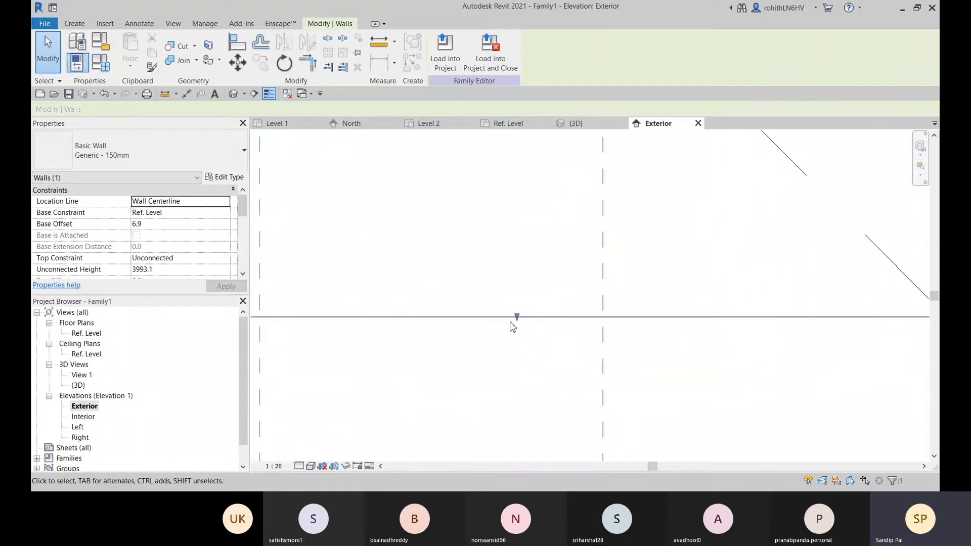
left_click_drag(517, 317, 686, 312)
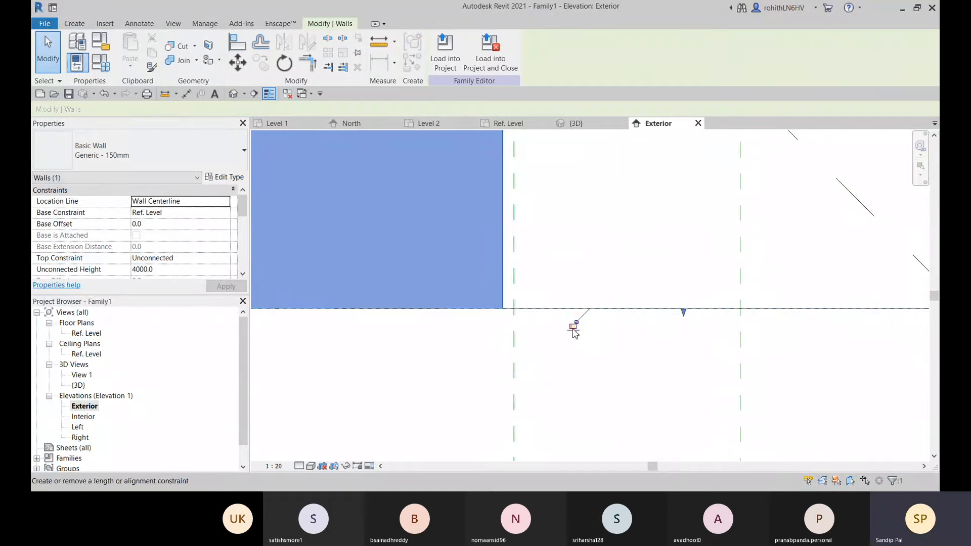
scroll(570, 351, "down", 5)
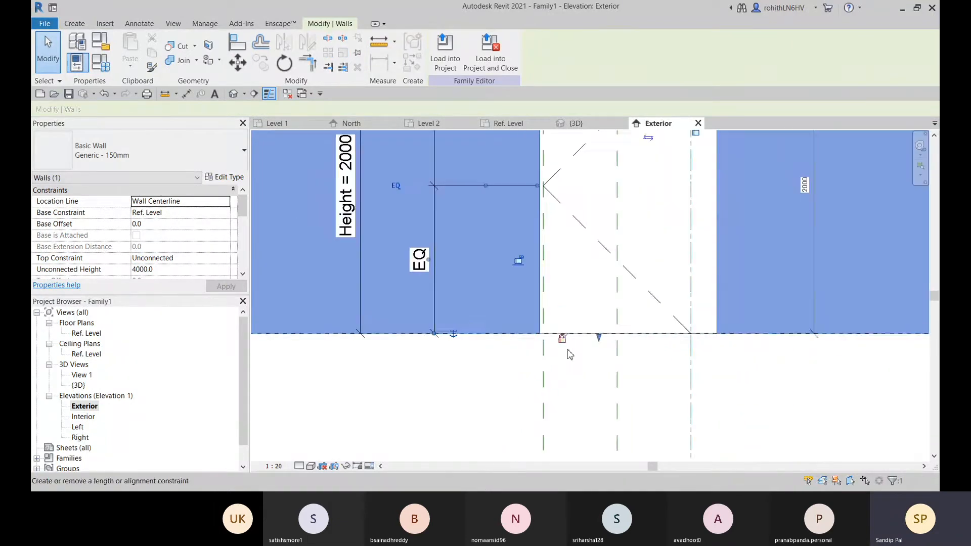
left_click(420, 426)
Examine the arched opening and the wall's base in the Exterior elevation and the 3D view
middle_click_drag(554, 381, 511, 415)
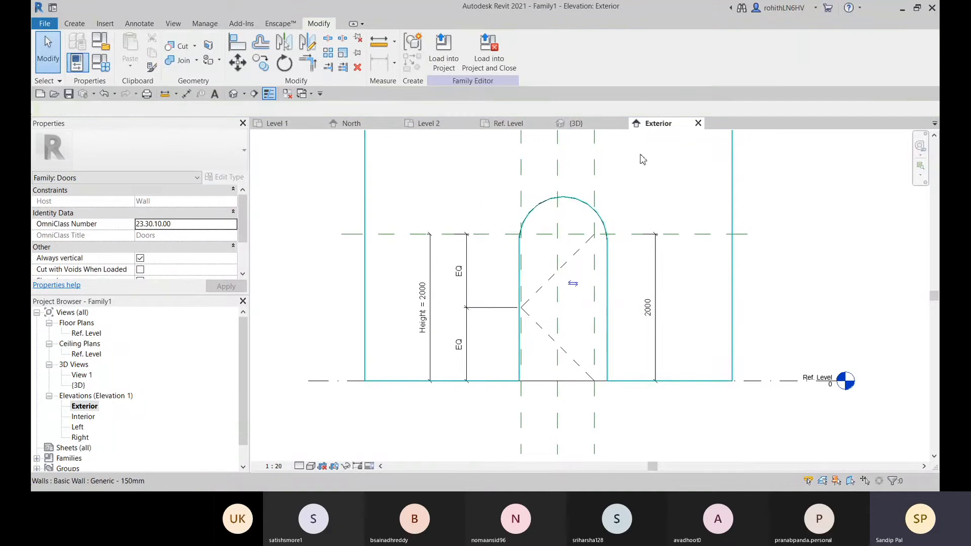
left_click(590, 124)
scroll(511, 447, "up", 2)
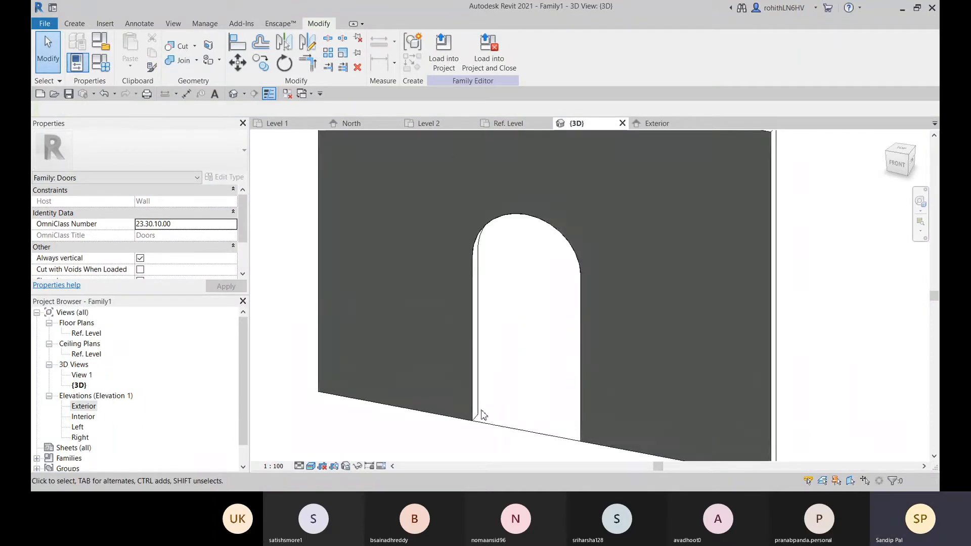
middle_click_drag(503, 410, 518, 409)
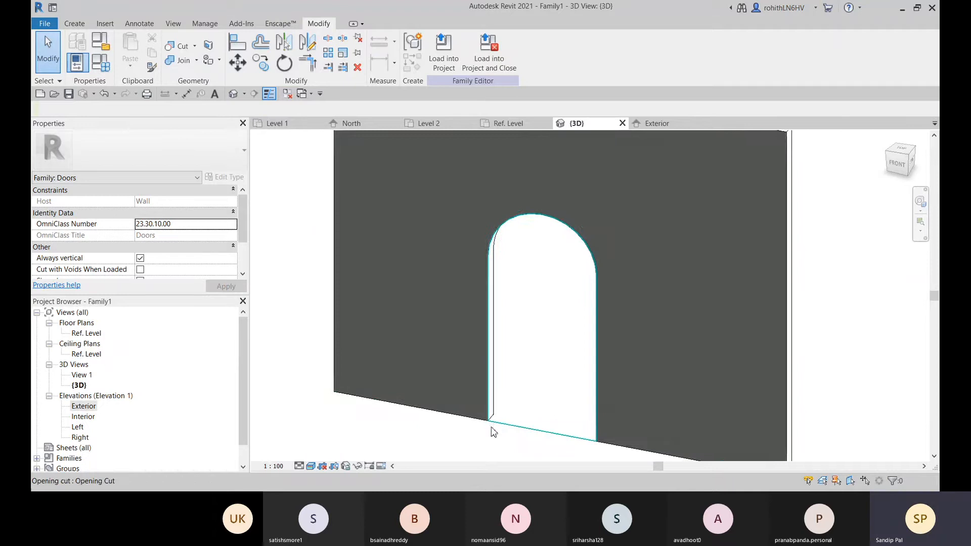
scroll(463, 423, "up", 4)
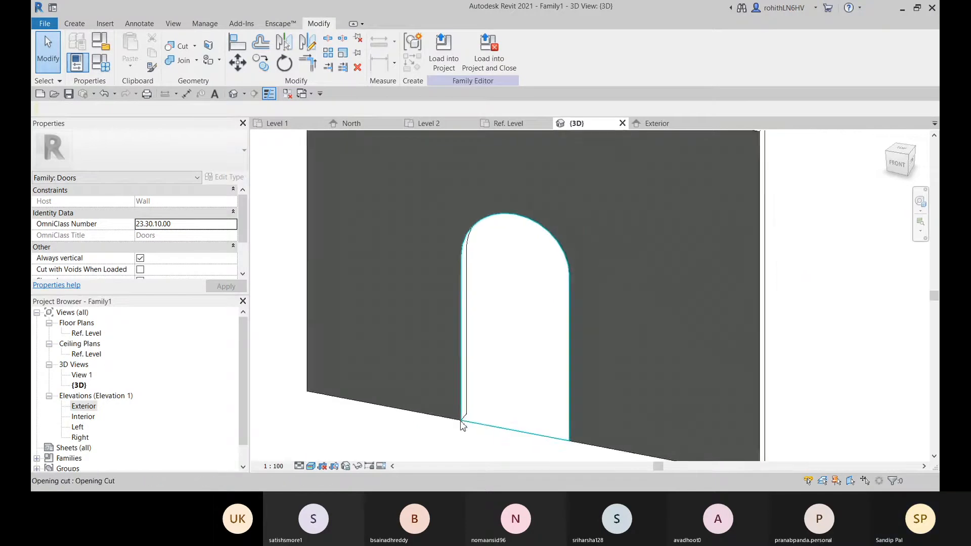
middle_click_drag(488, 374, 449, 373)
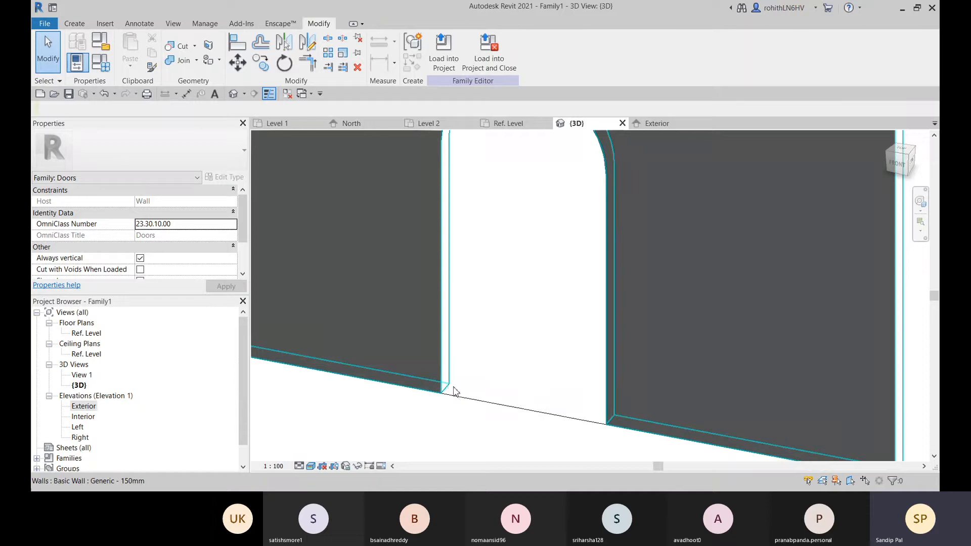
middle_click_drag(442, 224, 458, 283)
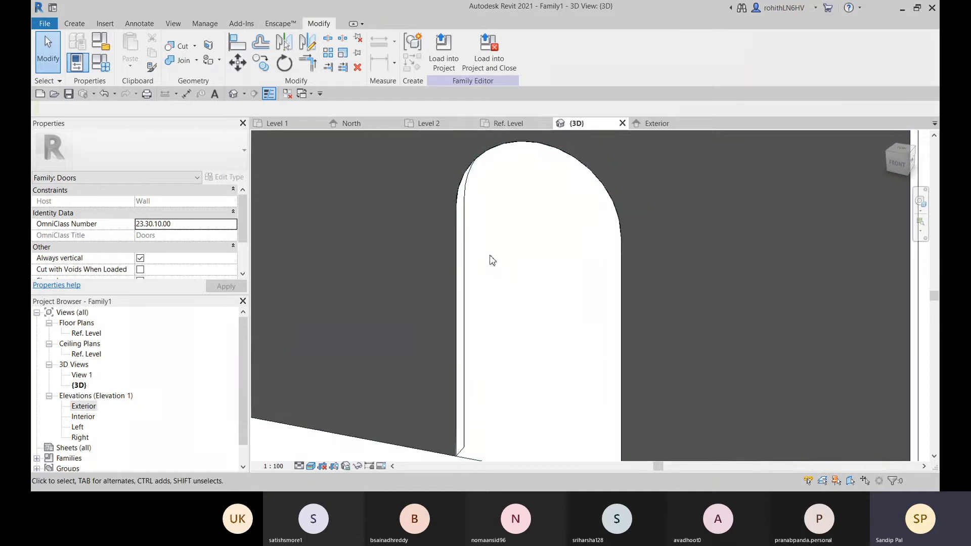
middle_click_drag(480, 328, 473, 289)
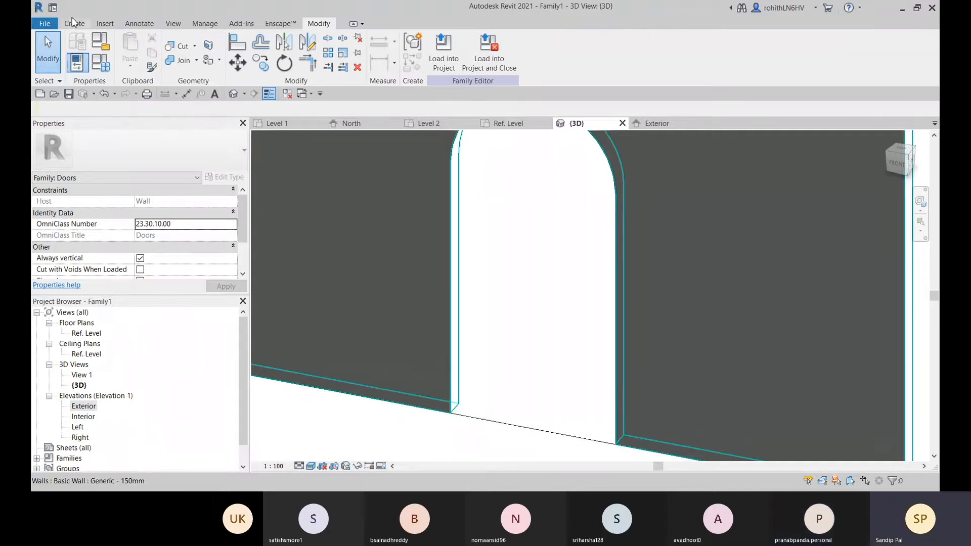
middle_click_drag(572, 276, 578, 325)
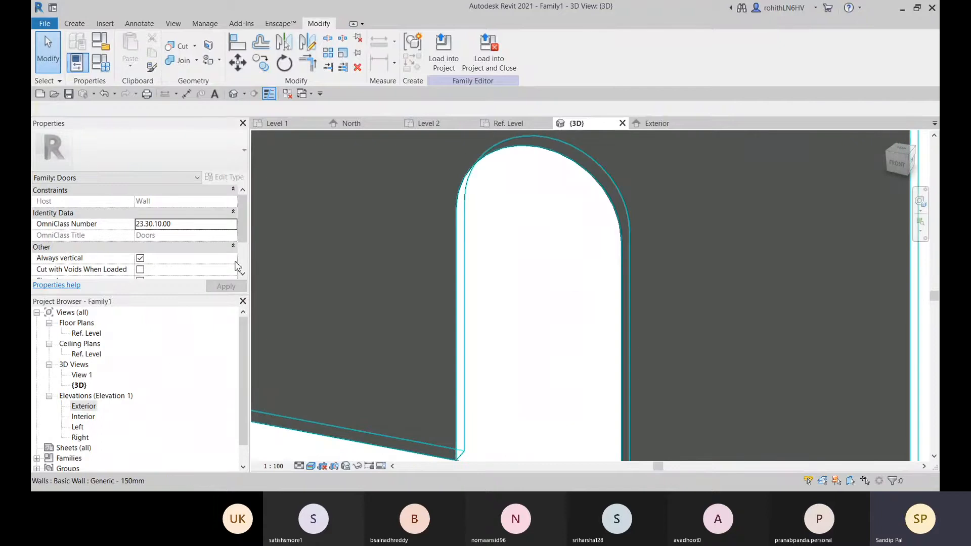
Review the void form types, the Component tool and the import and family loading commands, declining to load a component family
left_click(78, 26)
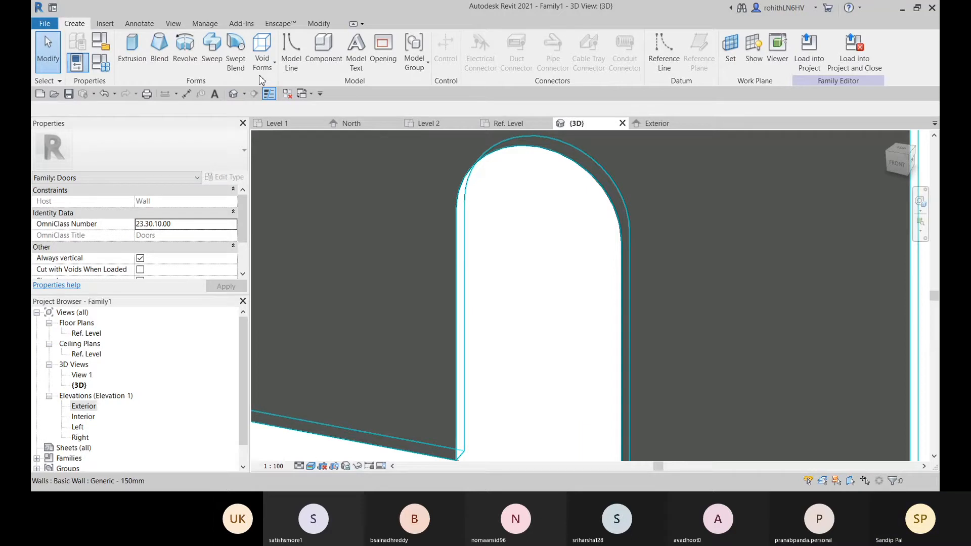
left_click(262, 63)
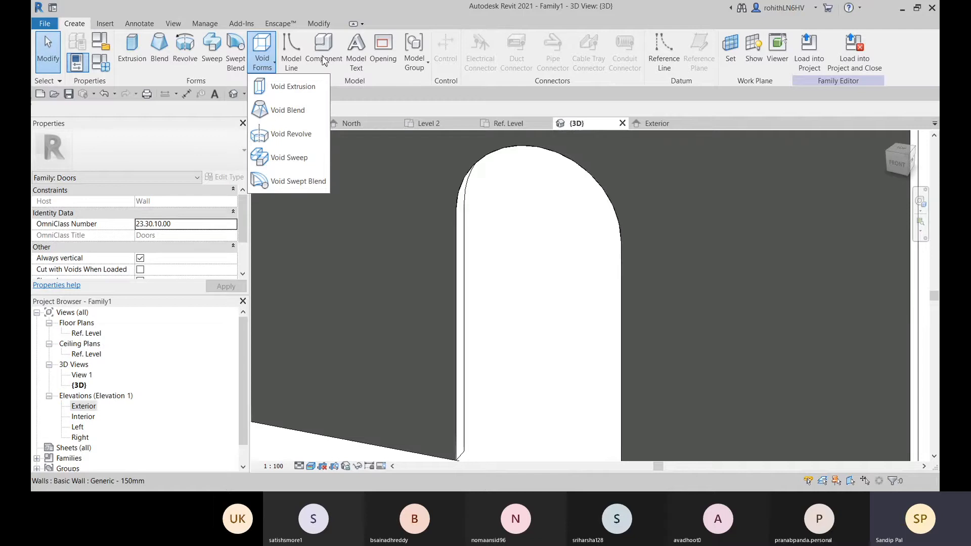
left_click(527, 198)
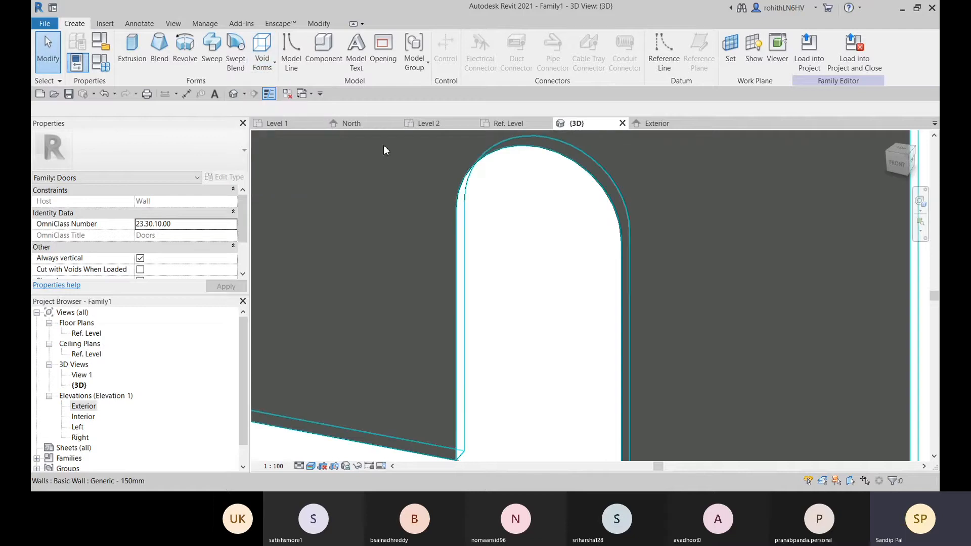
left_click(331, 64)
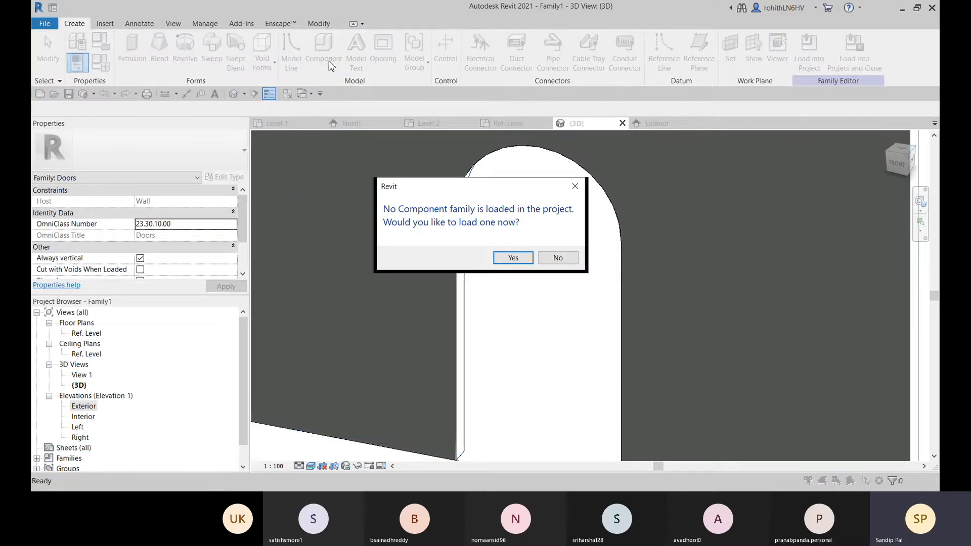
left_click(568, 262)
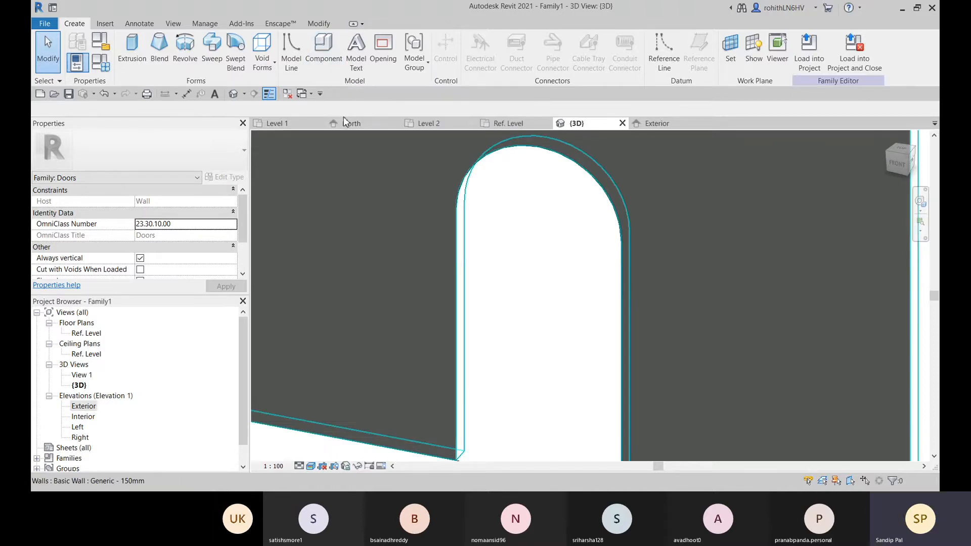
left_click(108, 24)
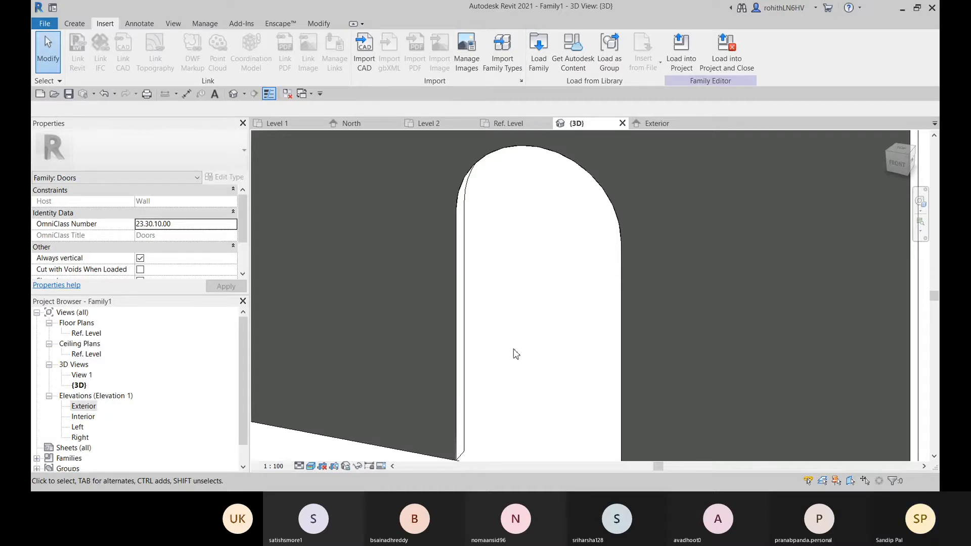
scroll(559, 347, "down", 3)
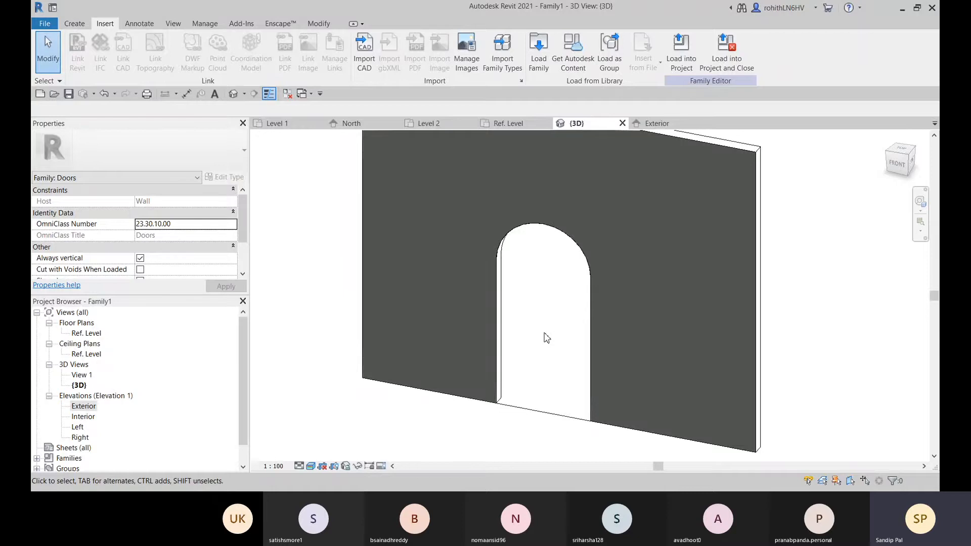
middle_click_drag(550, 328, 538, 356)
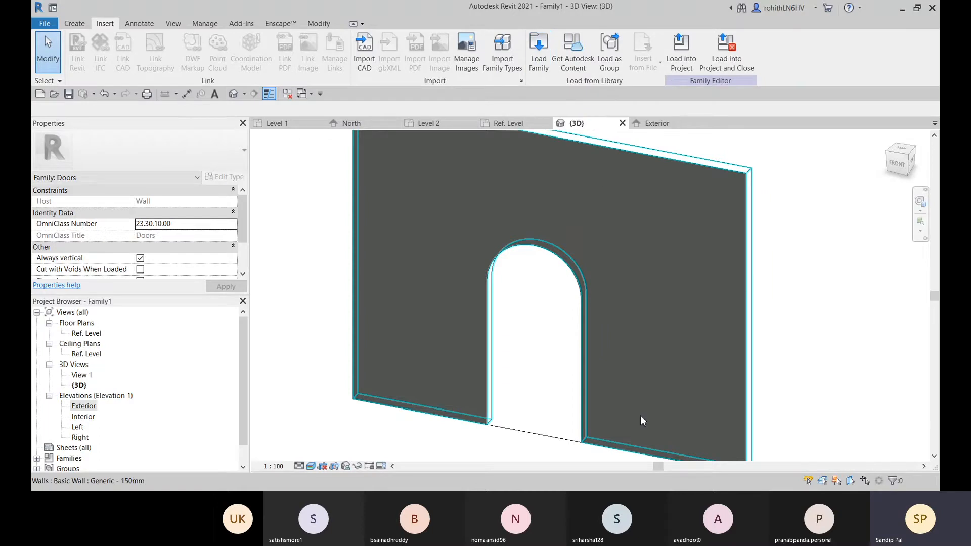
Check the opening's base in the 3D view and open the Ref. Level floor plan with the form creation tools available
left_click(74, 23)
middle_click_drag(589, 338, 566, 338)
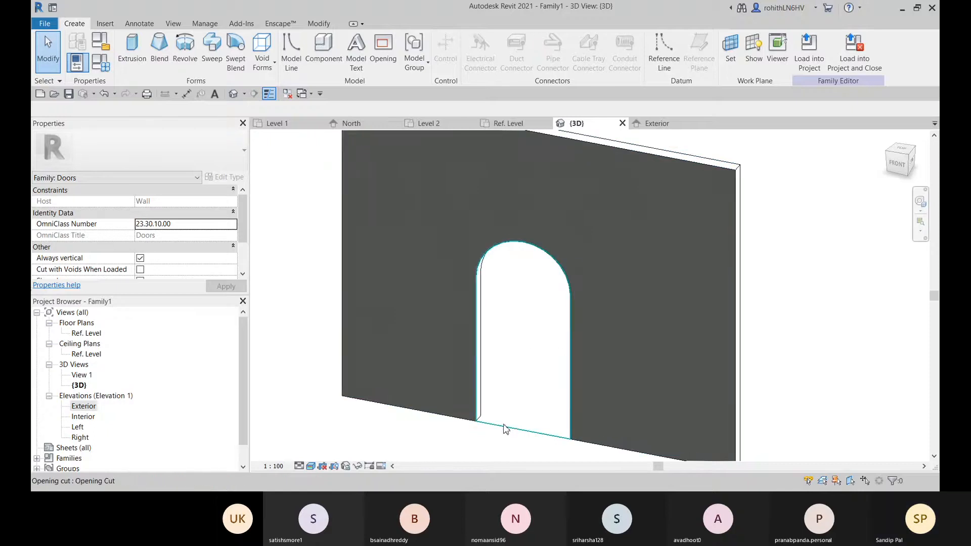
scroll(488, 431, "up", 3)
scroll(480, 434, "up", 2)
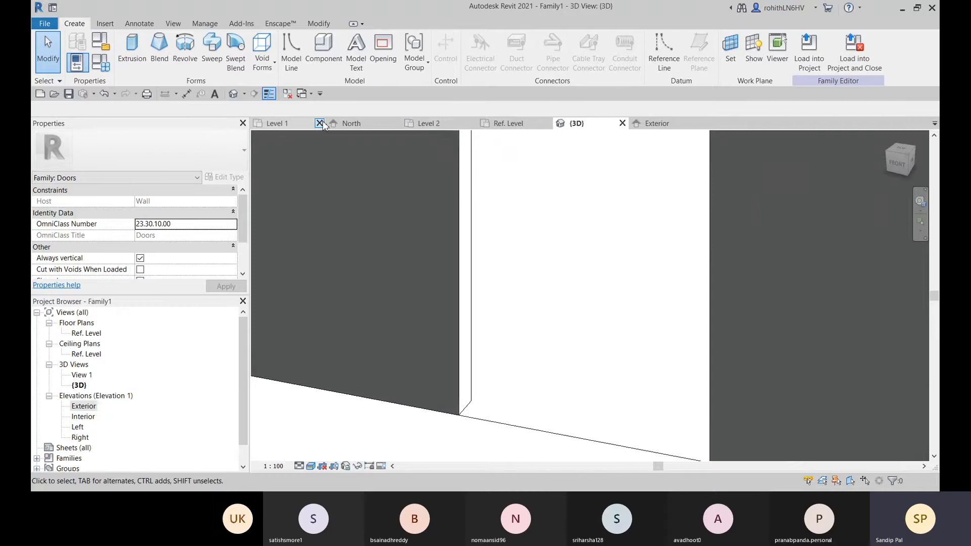
left_click(501, 126)
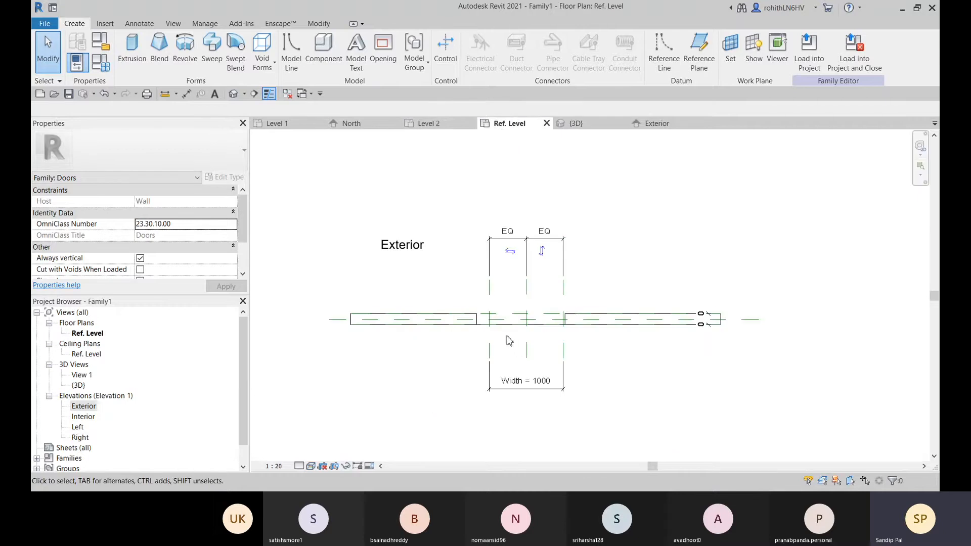
Examine how the host wall's opening edges sit against the door width reference planes in the Ref. Level plan
scroll(500, 336, "up", 4)
middle_click_drag(564, 330, 494, 309)
scroll(543, 329, "down", 2)
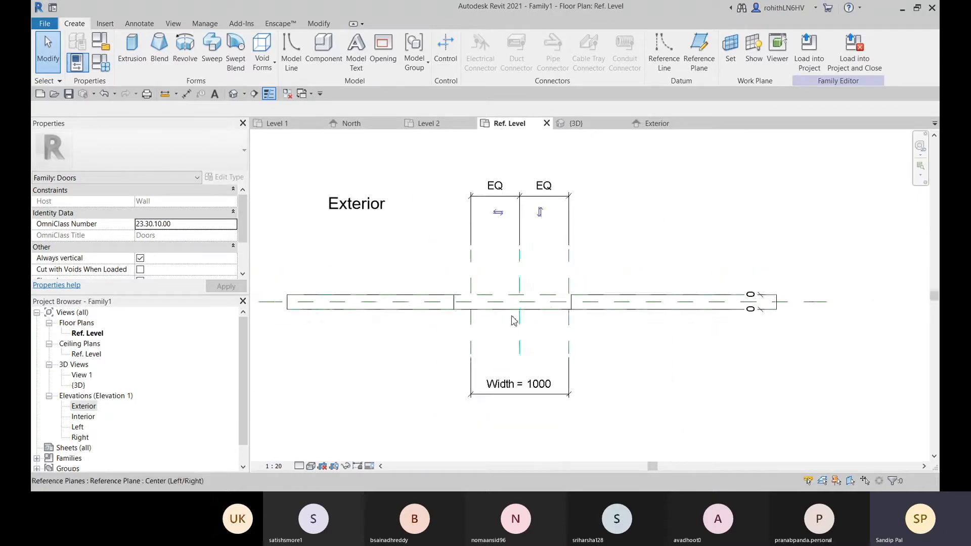
scroll(459, 304, "up", 1)
left_click(456, 308)
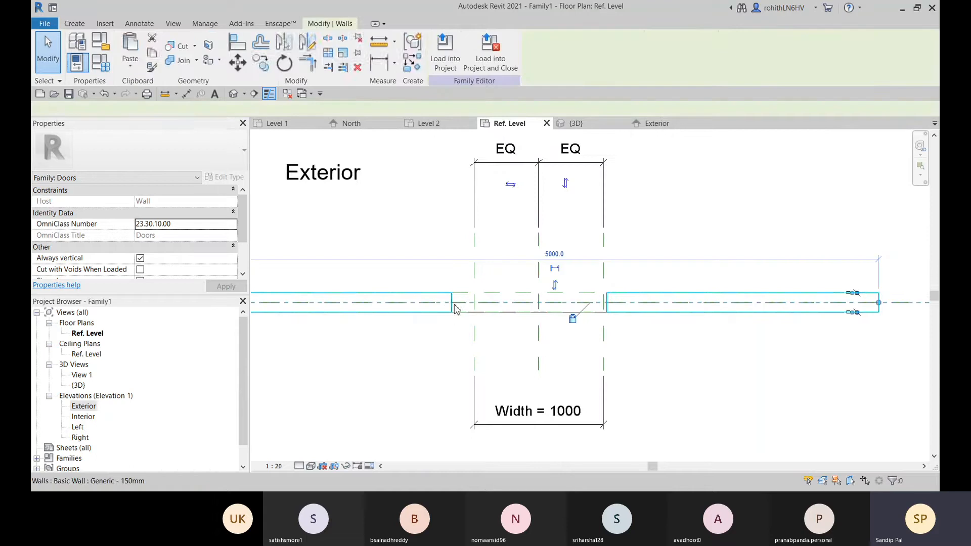
left_click(656, 221)
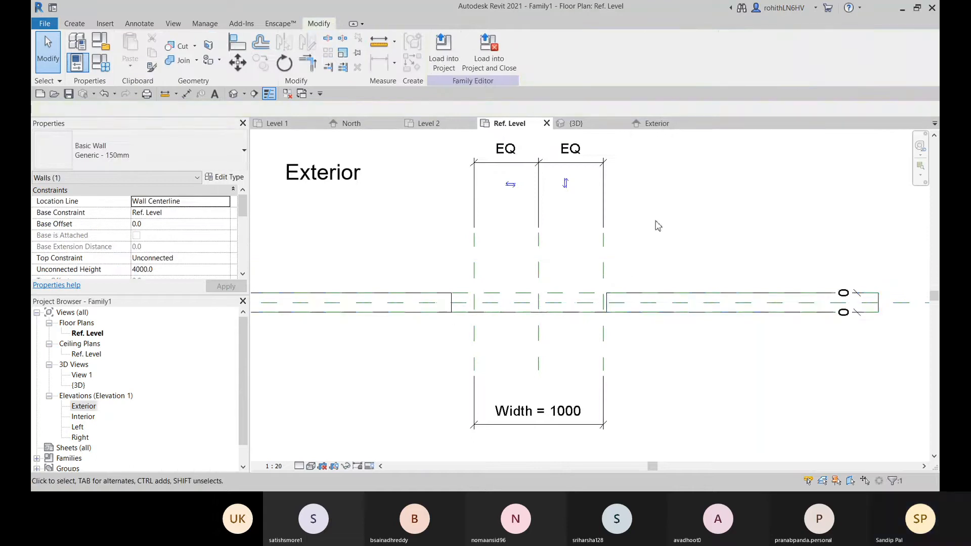
left_click(453, 307)
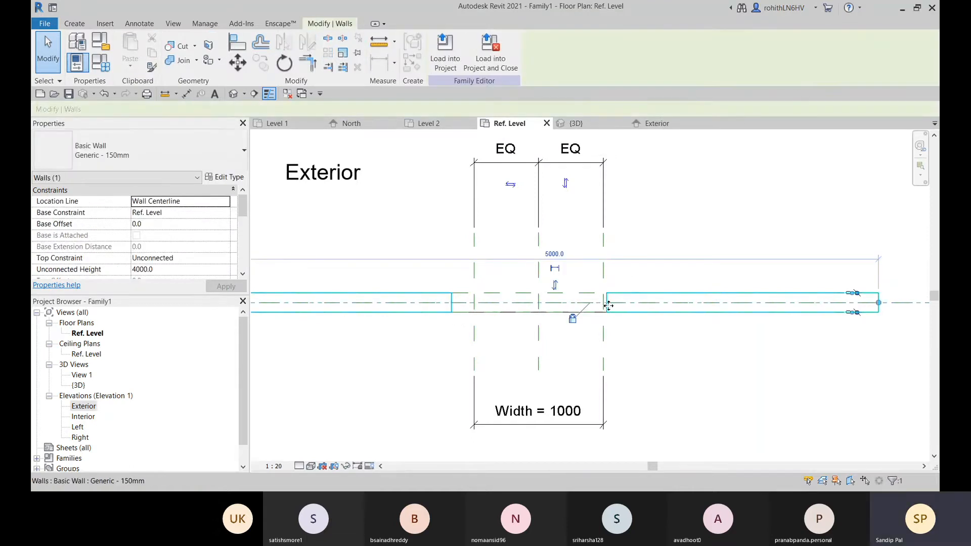
left_click(282, 275)
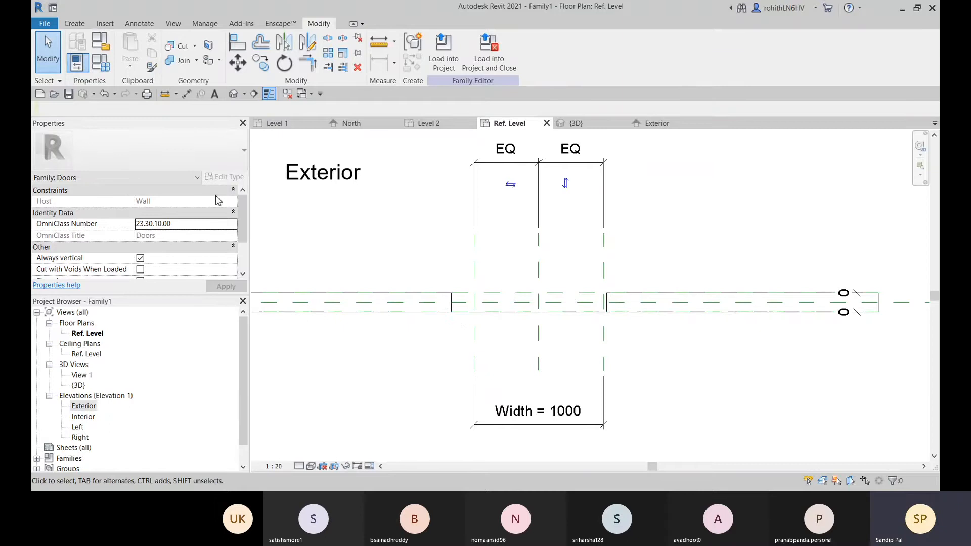
middle_click_drag(462, 309, 508, 300)
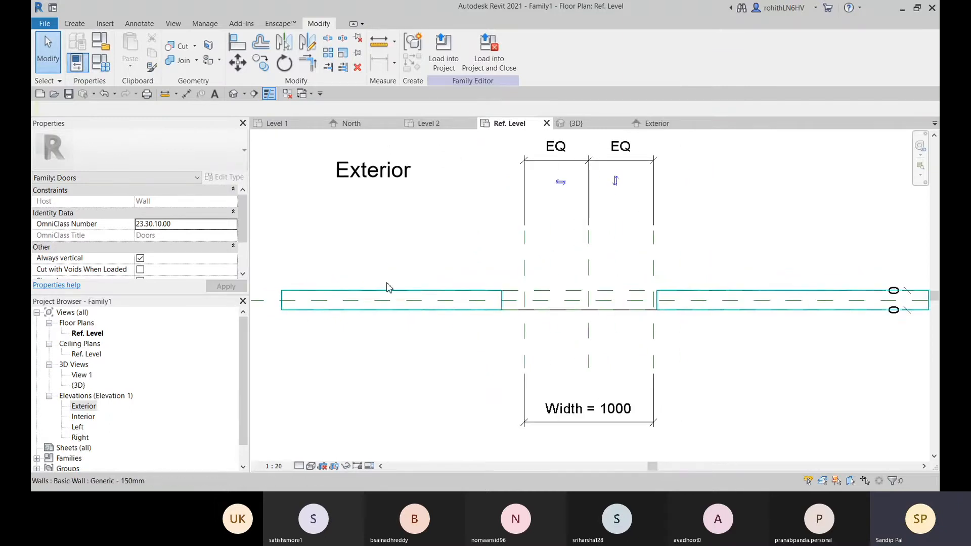
Set the door family's Width parameter to 1200 in Family Types, dismissing the save reminder without saving
left_click(104, 67)
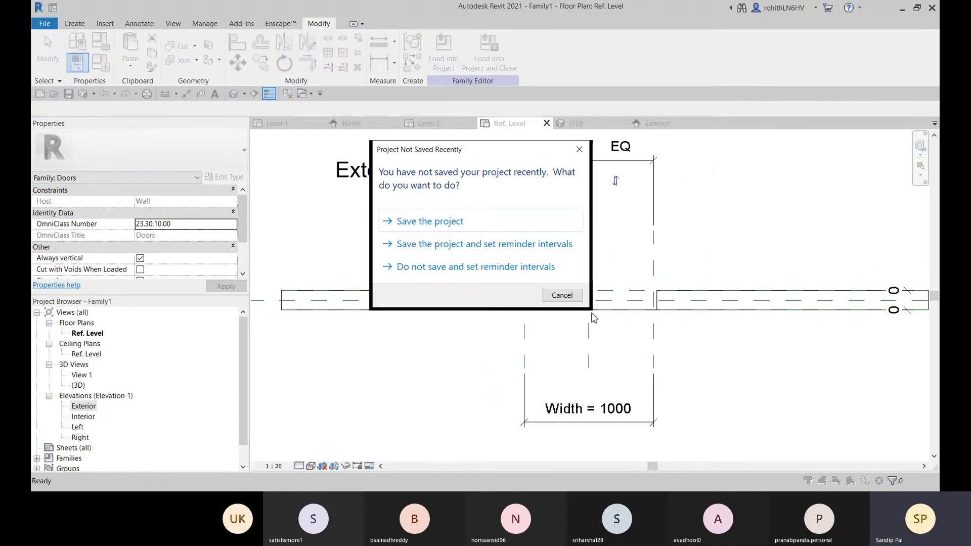
left_click(561, 295)
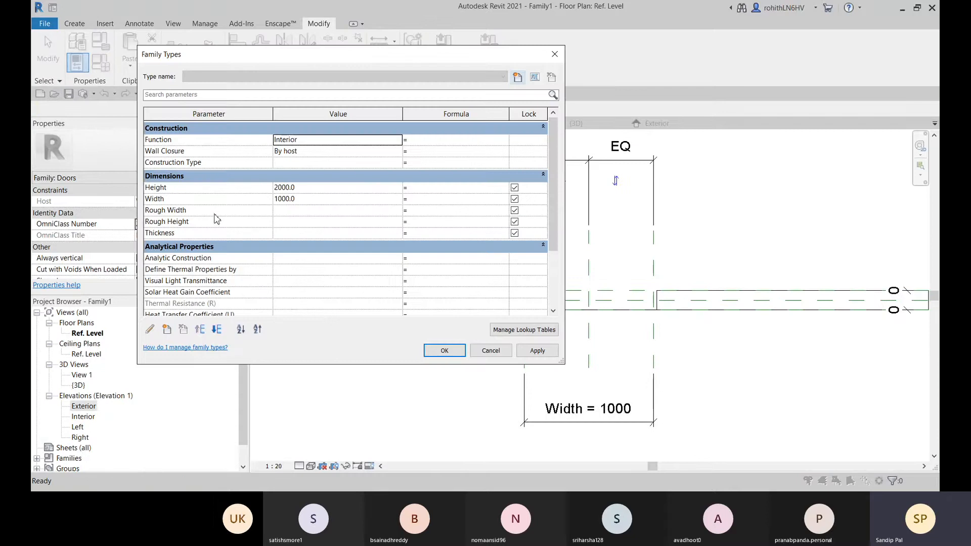
left_click(163, 199)
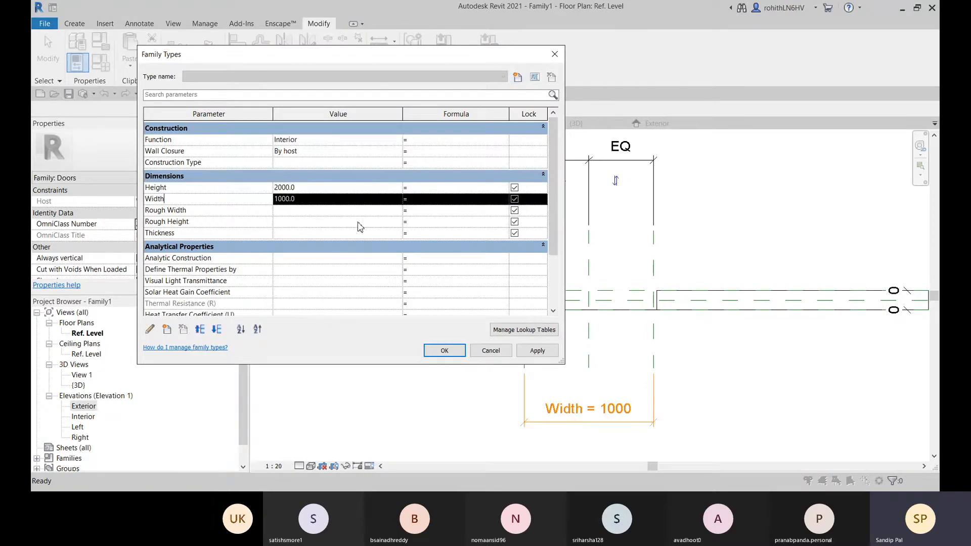
left_click(317, 203)
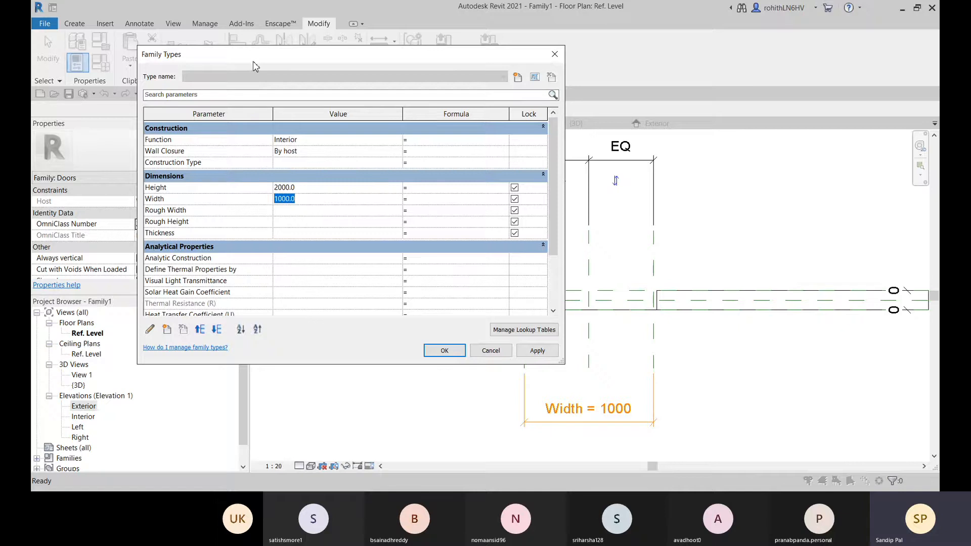
left_click_drag(252, 59, 179, 74)
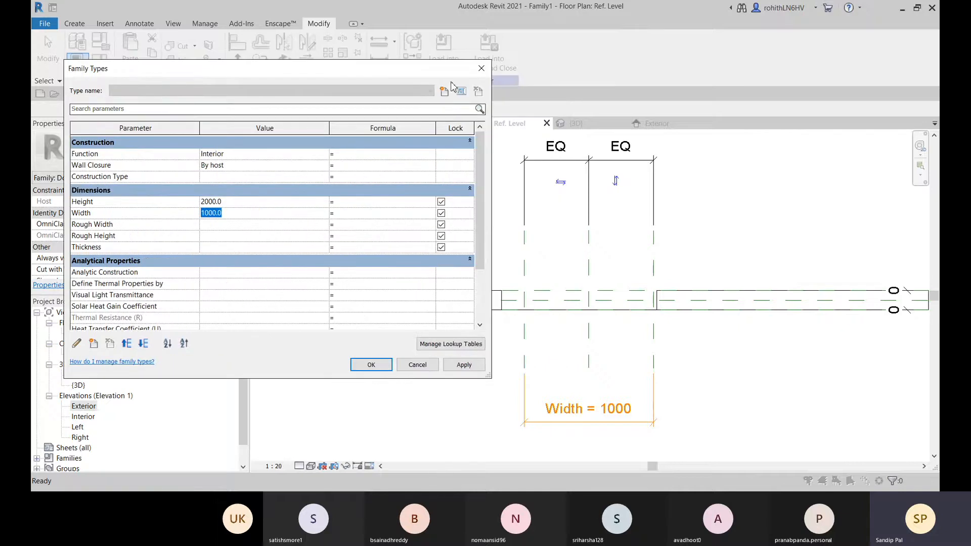
left_click_drag(422, 71, 370, 68)
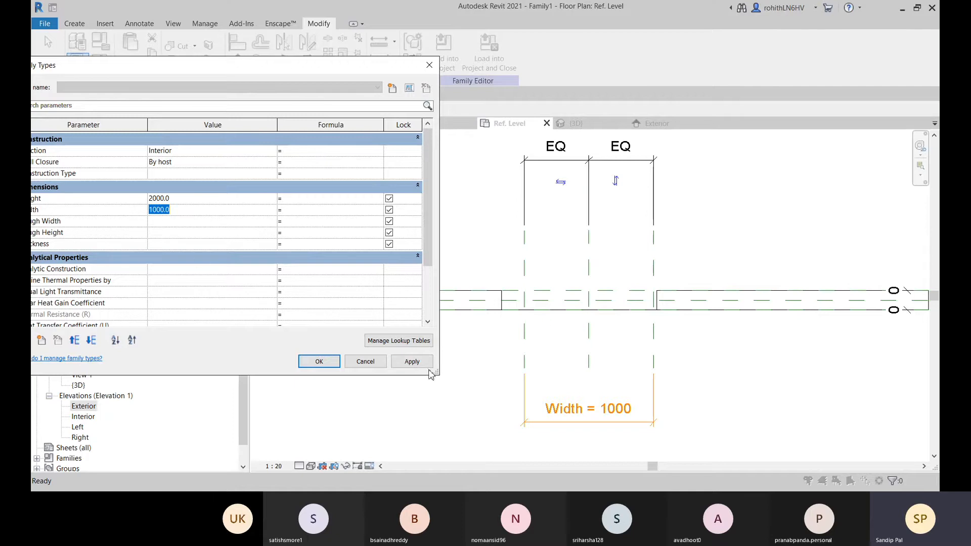
left_click(158, 210)
type("2")
left_click(411, 362)
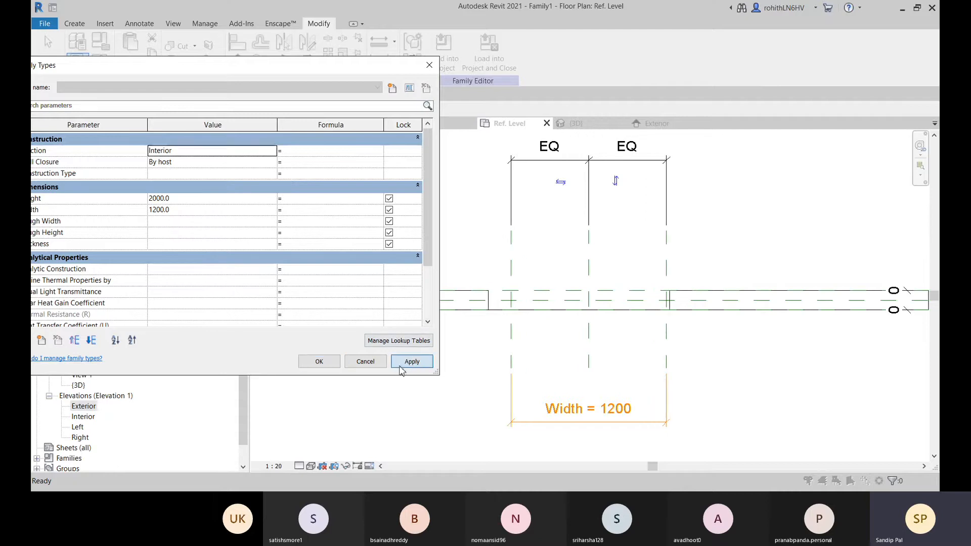
left_click(319, 363)
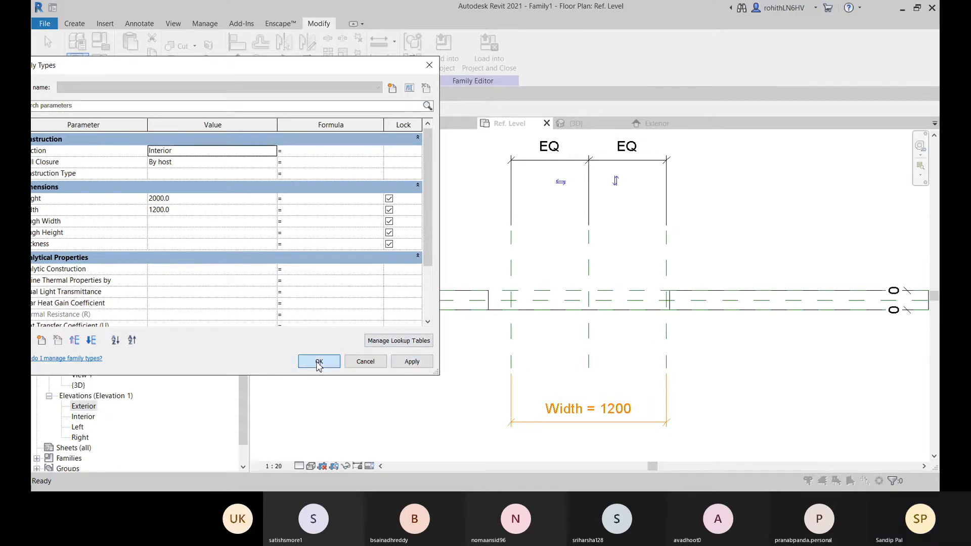
Open the opening cut's boundary sketch for editing in the Exterior elevation
scroll(606, 372, "down", 1)
middle_click_drag(621, 380, 553, 393)
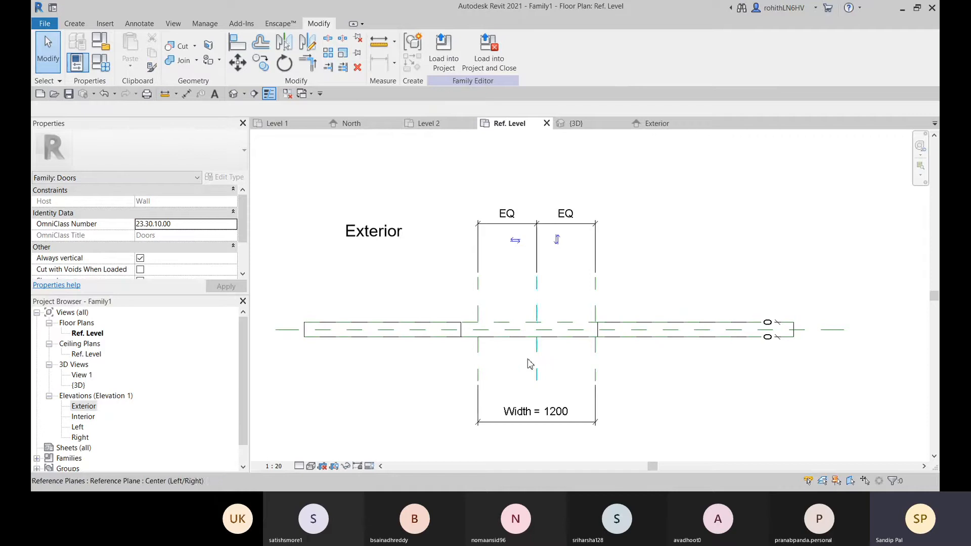
left_click(474, 338)
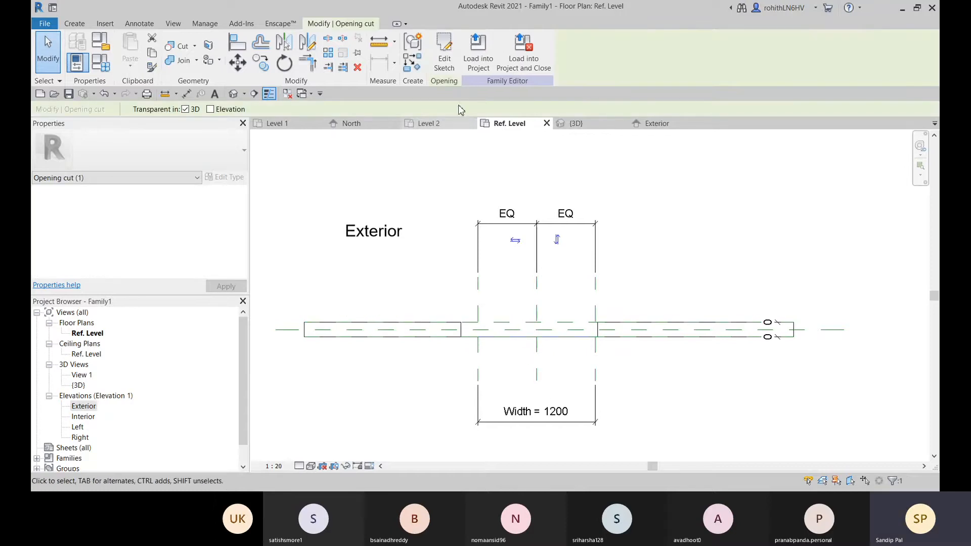
left_click(444, 50)
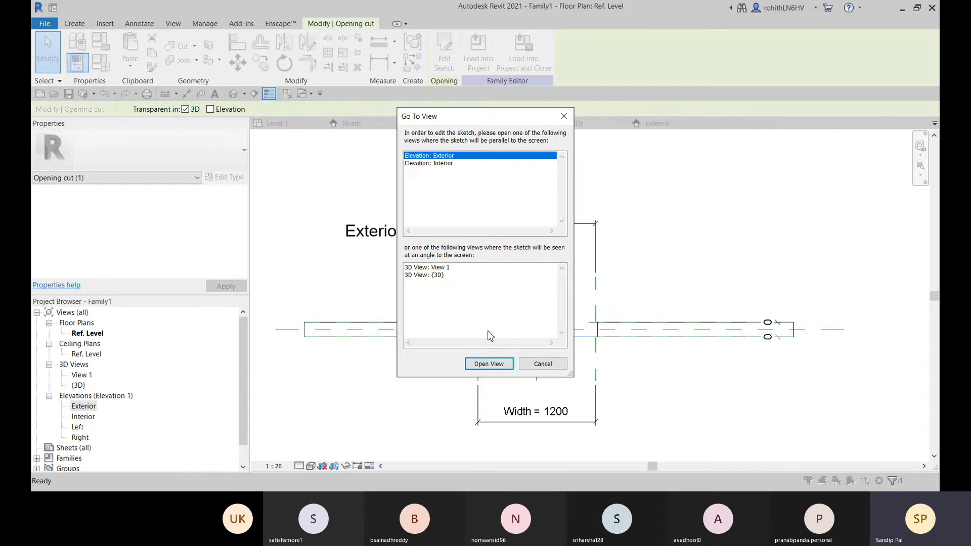
left_click(496, 366)
Align the left vertical line of the arched opening sketch to the reference plane named Right
scroll(532, 352, "down", 2)
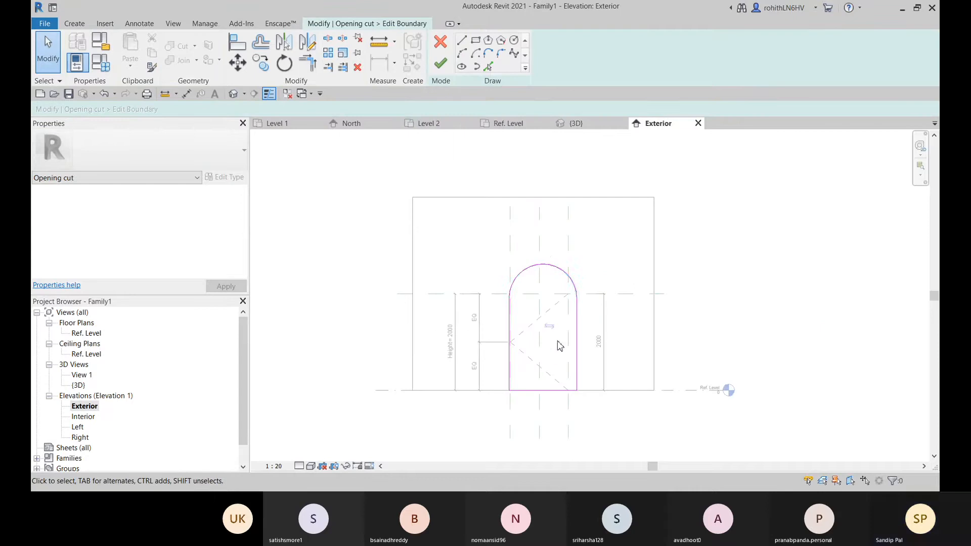
mouse_move(584, 359)
middle_mouse_down()
mouse_move(583, 290)
mouse_move(604, 314)
middle_mouse_up()
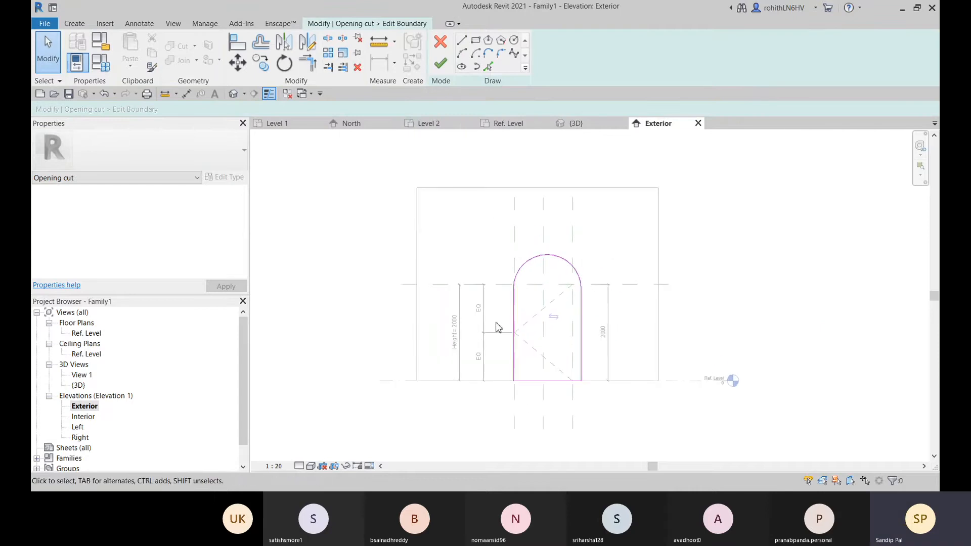
scroll(497, 323, "up", 3)
middle_click_drag(517, 337, 518, 278)
scroll(518, 307, "up", 2)
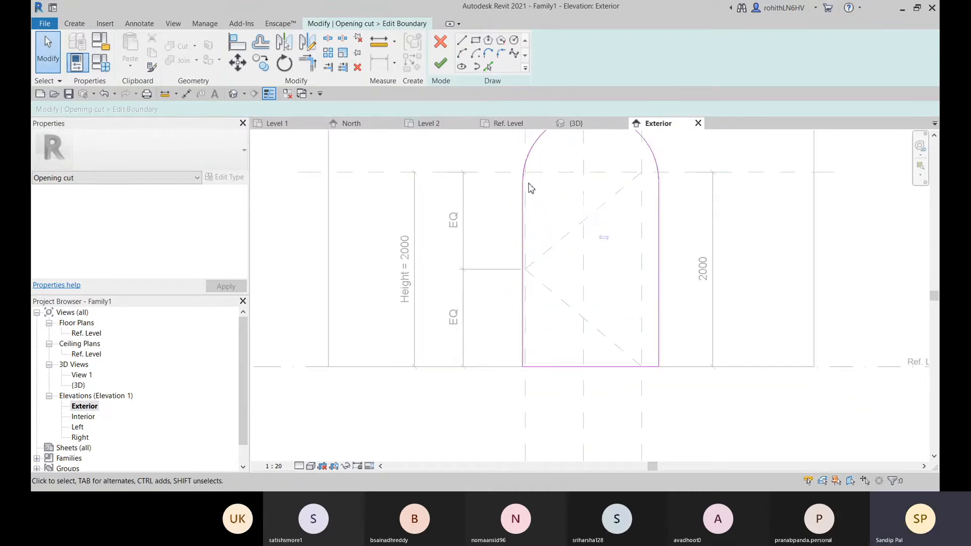
middle_click_drag(526, 210, 508, 212)
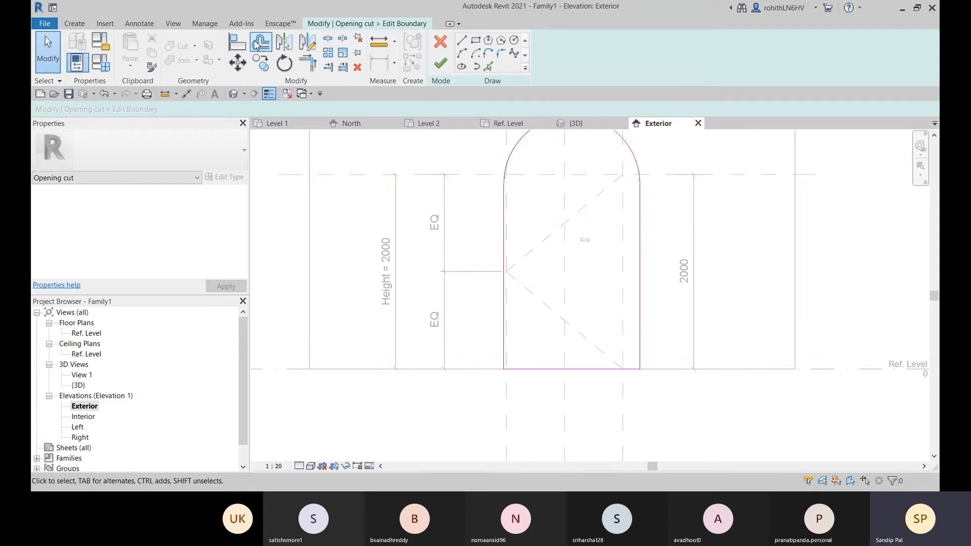
left_click(238, 42)
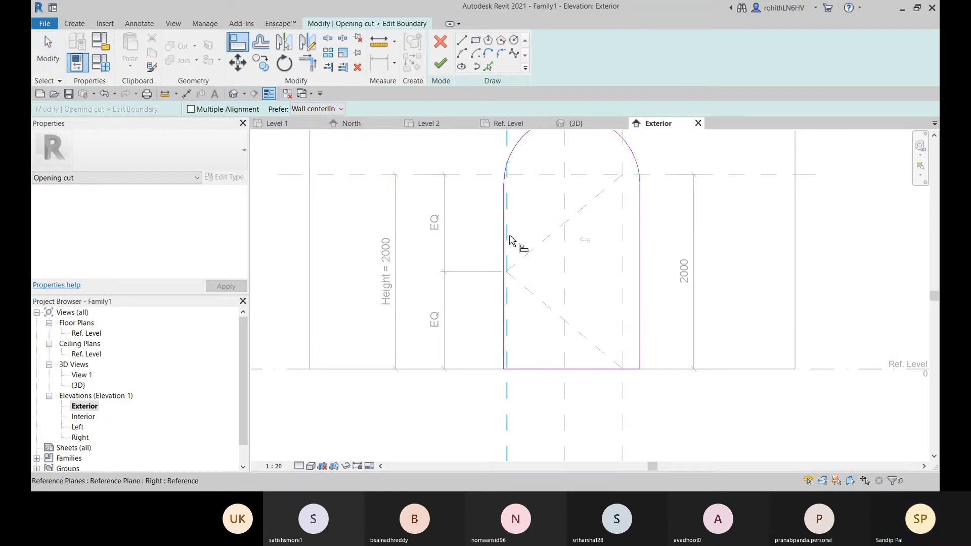
left_click(510, 240)
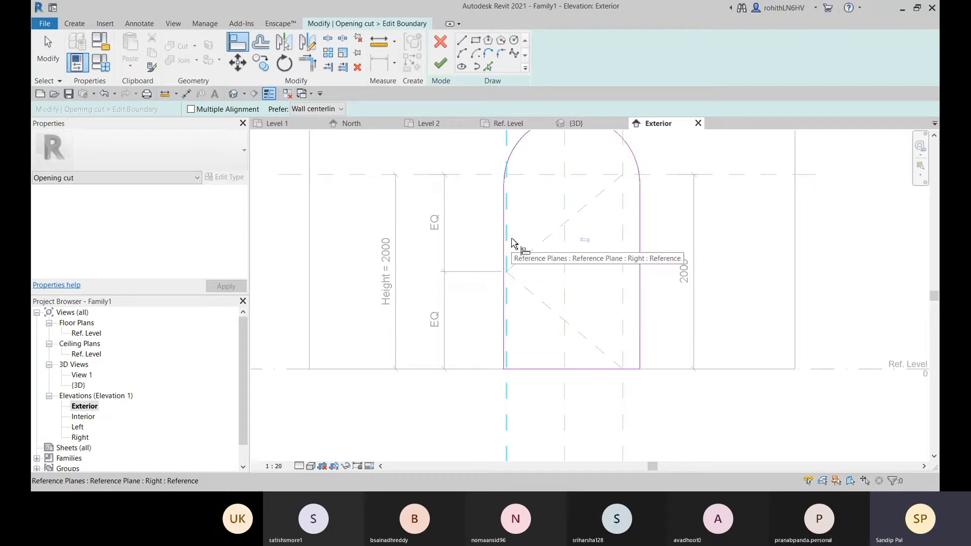
left_click(511, 243)
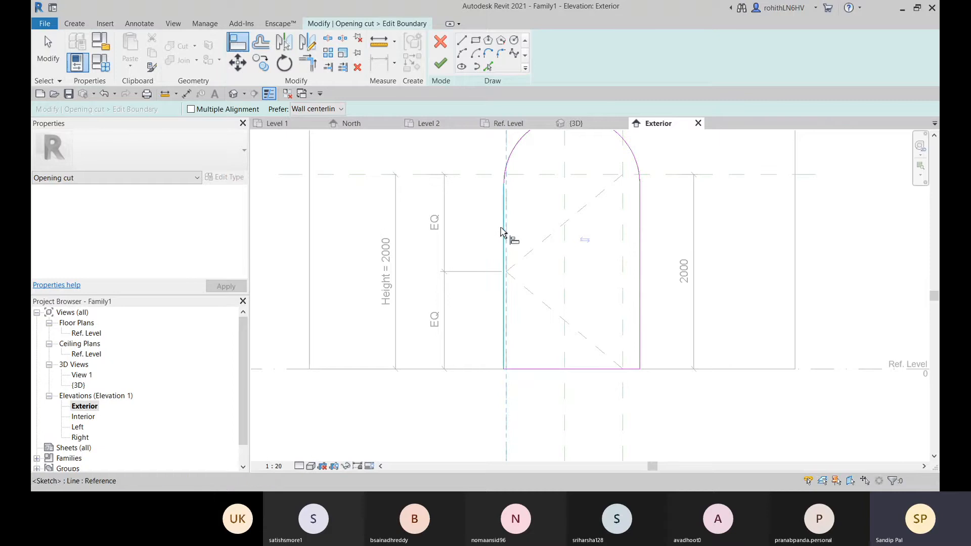
left_click(505, 233)
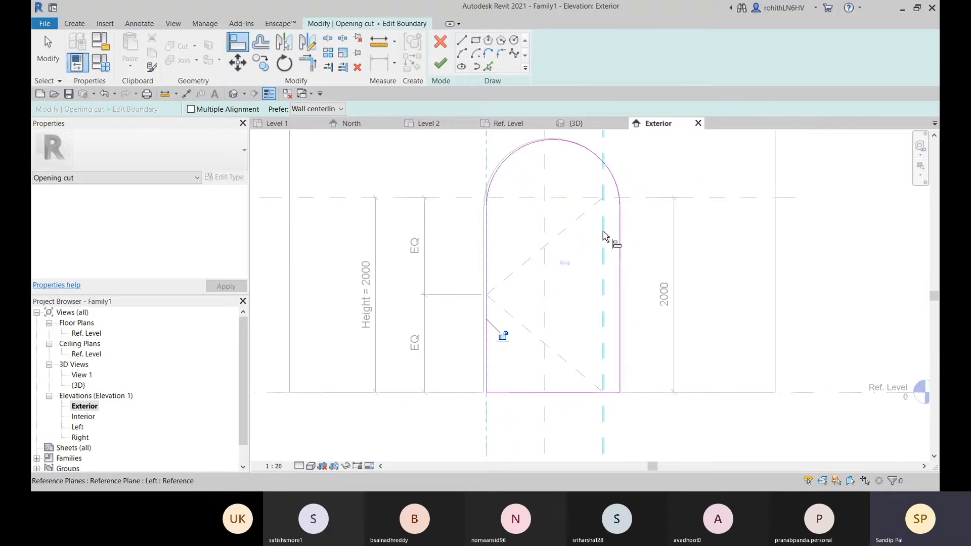
Align the right vertical line of the opening sketch to the reference plane named Left and lock the alignment
scroll(605, 242, "down", 2)
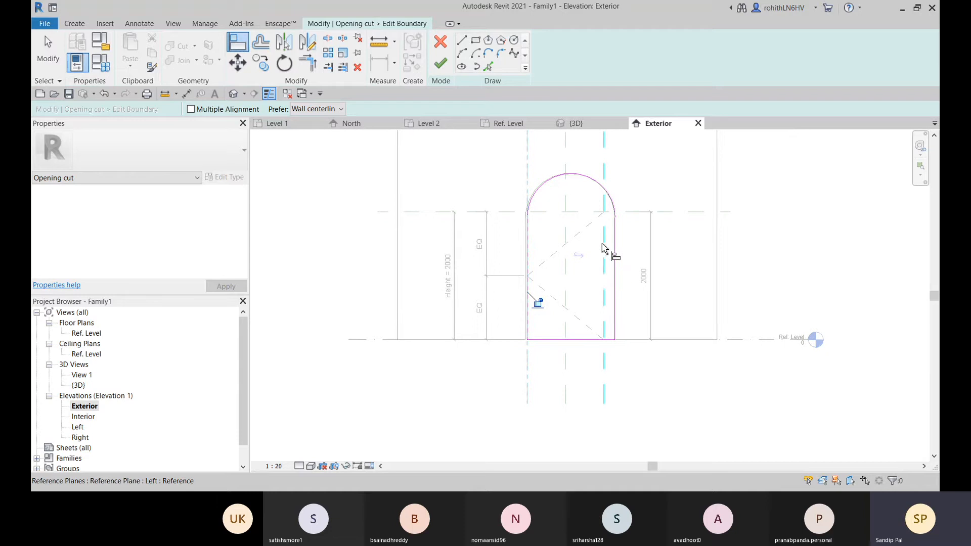
left_click(604, 253)
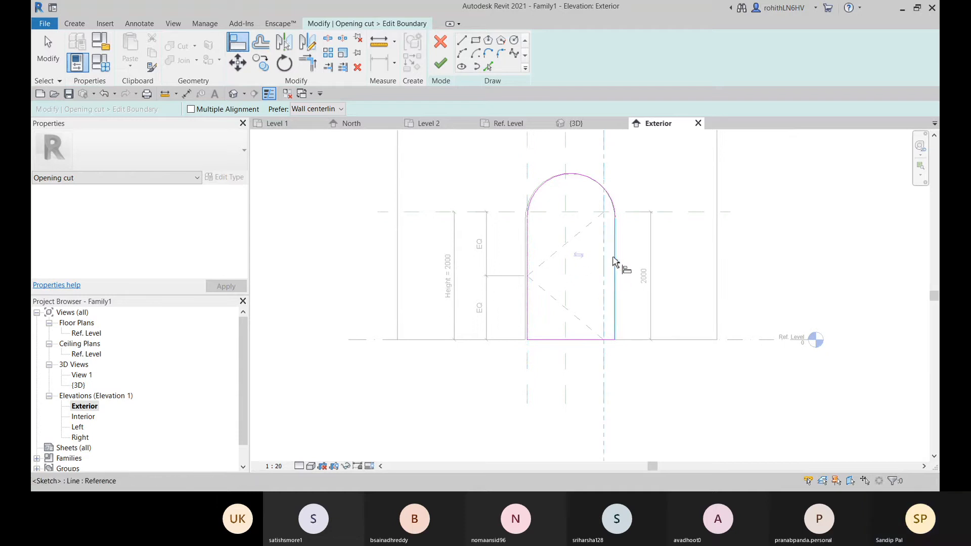
left_click(616, 261)
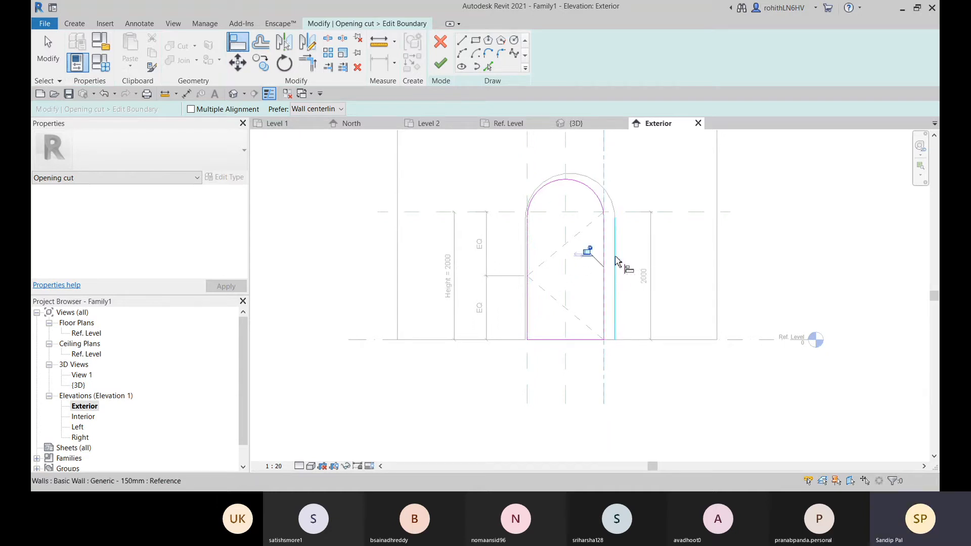
scroll(590, 242, "up", 2)
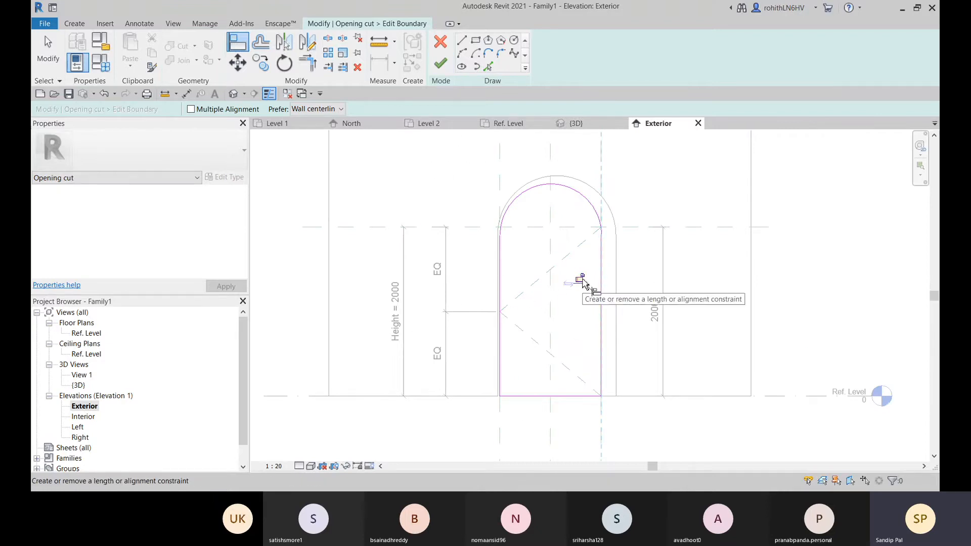
left_click(582, 278)
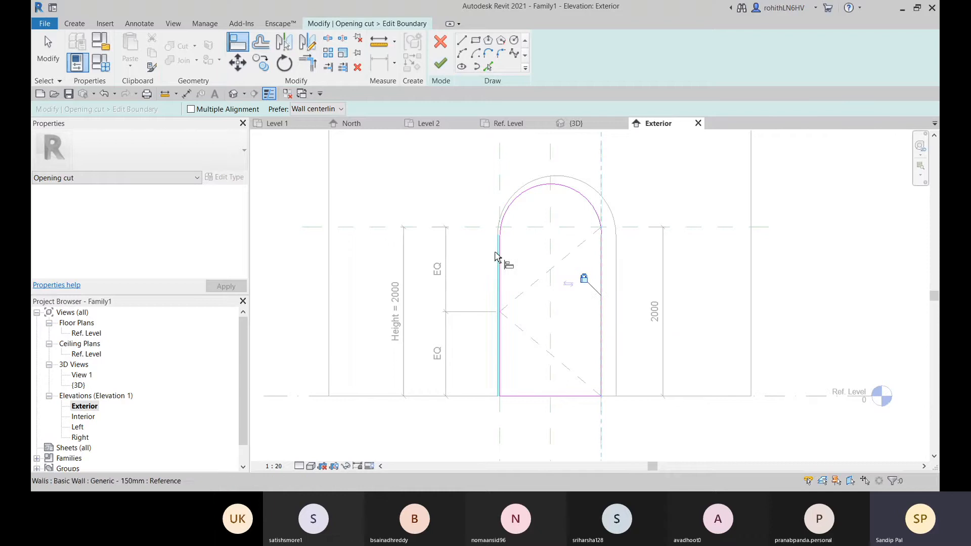
Realign the opening sketch's left vertical line to the reference plane named Right and lock the alignment
middle_click_drag(499, 273, 496, 296)
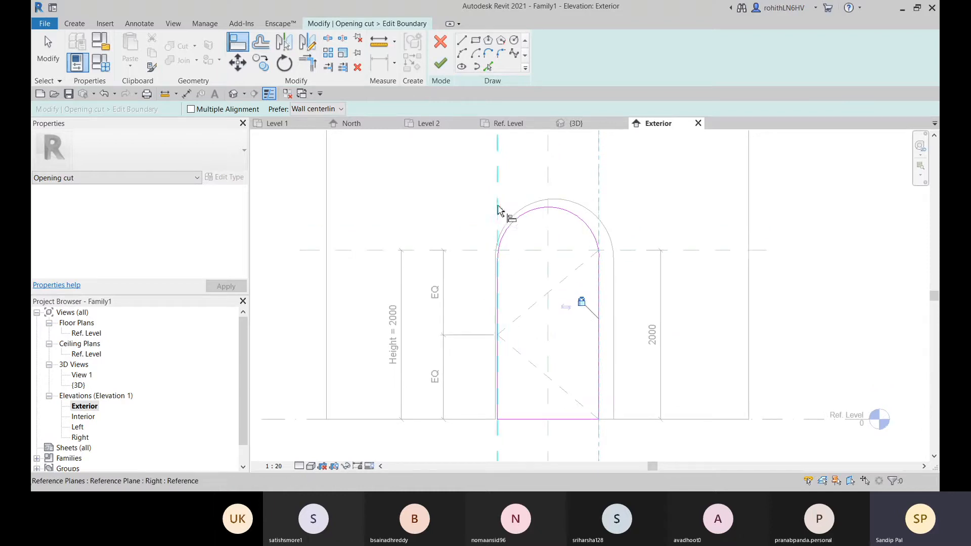
left_click(499, 209)
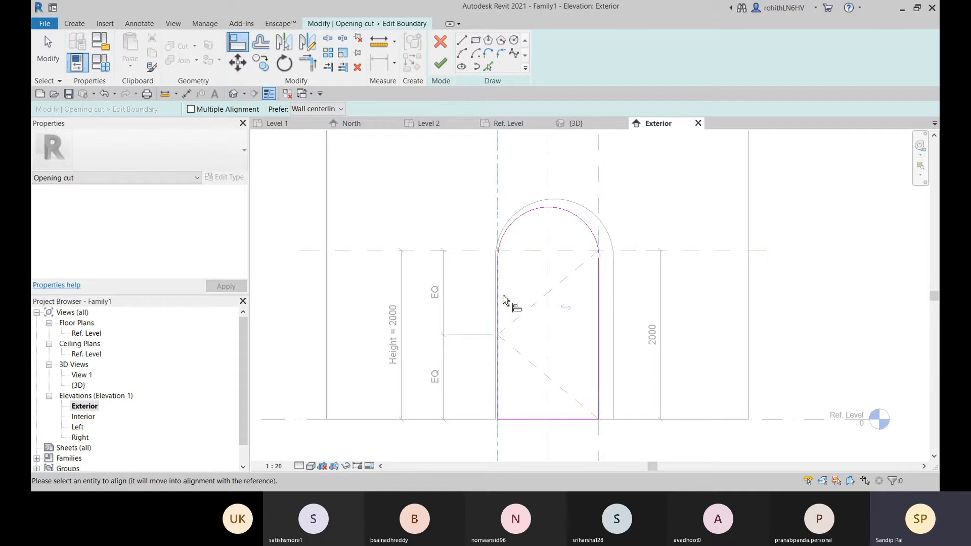
left_click(499, 303)
left_click(514, 313)
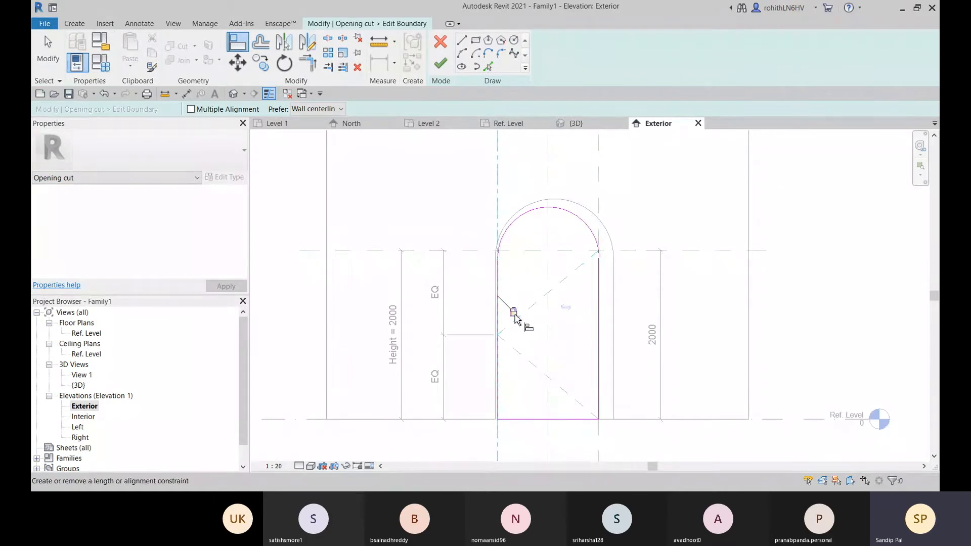
middle_click_drag(576, 350, 577, 361)
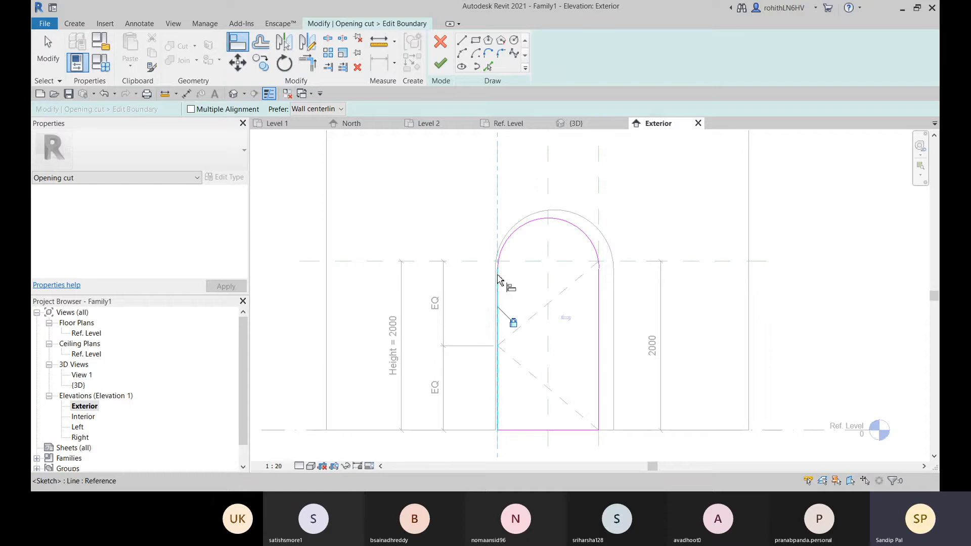
Try to align and lock the arc's lower right end with the opening sketch's right vertical line
scroll(602, 280, "up", 2)
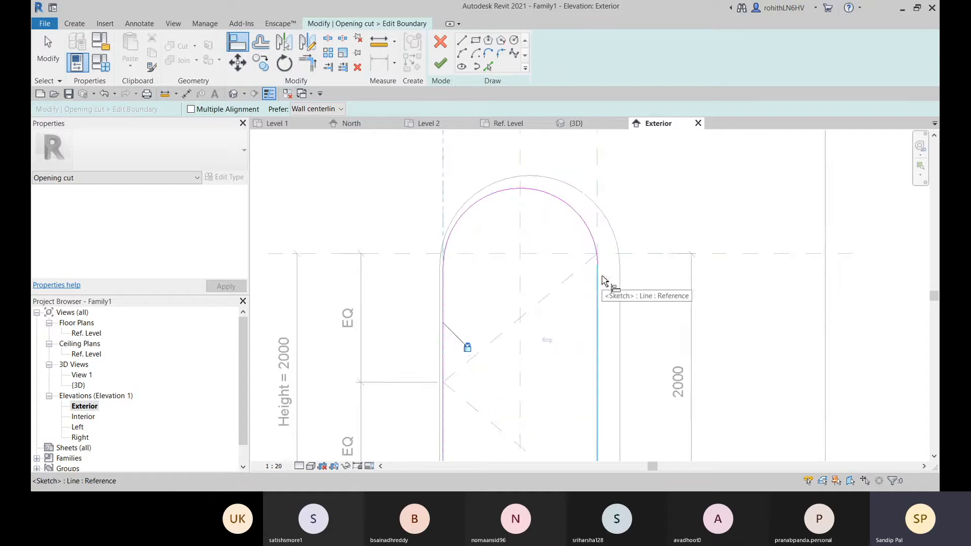
scroll(601, 280, "up", 1)
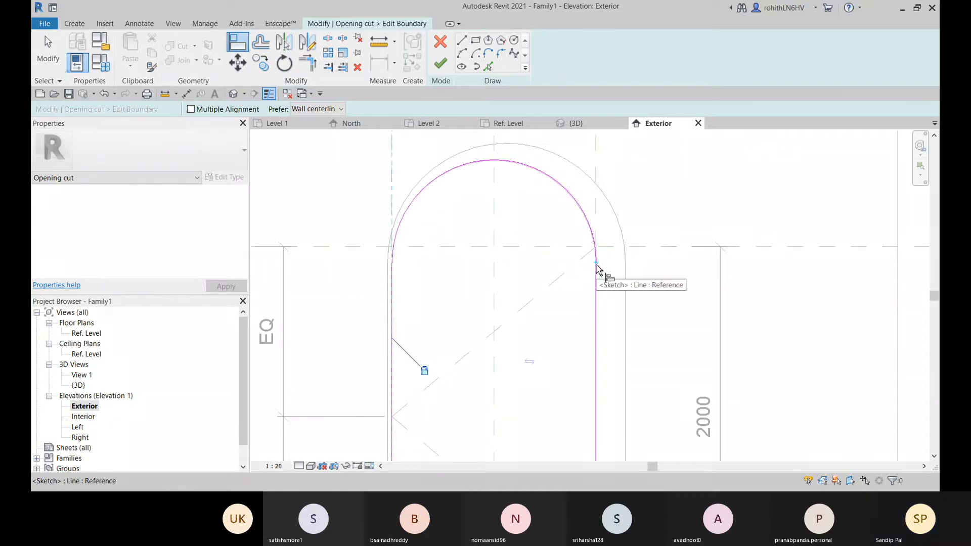
left_click(597, 267)
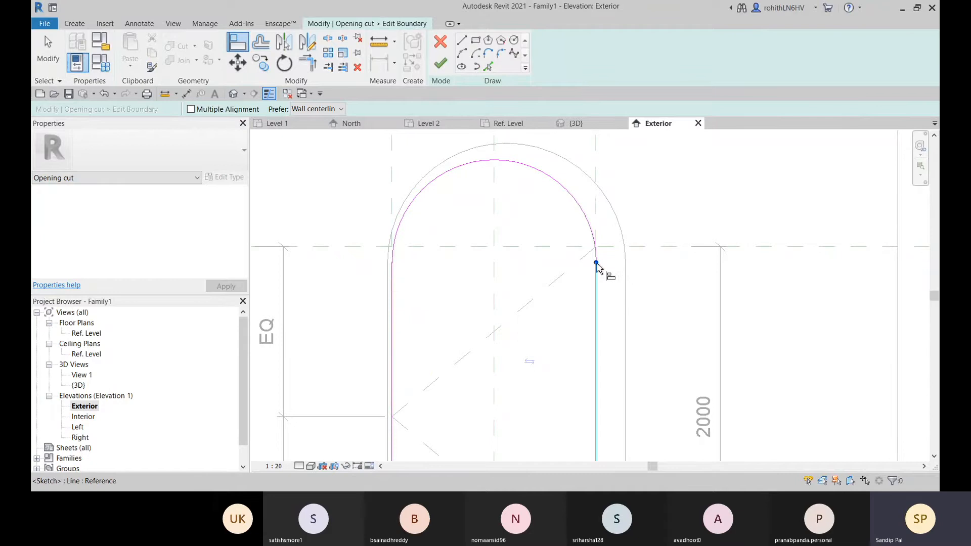
left_click(582, 341)
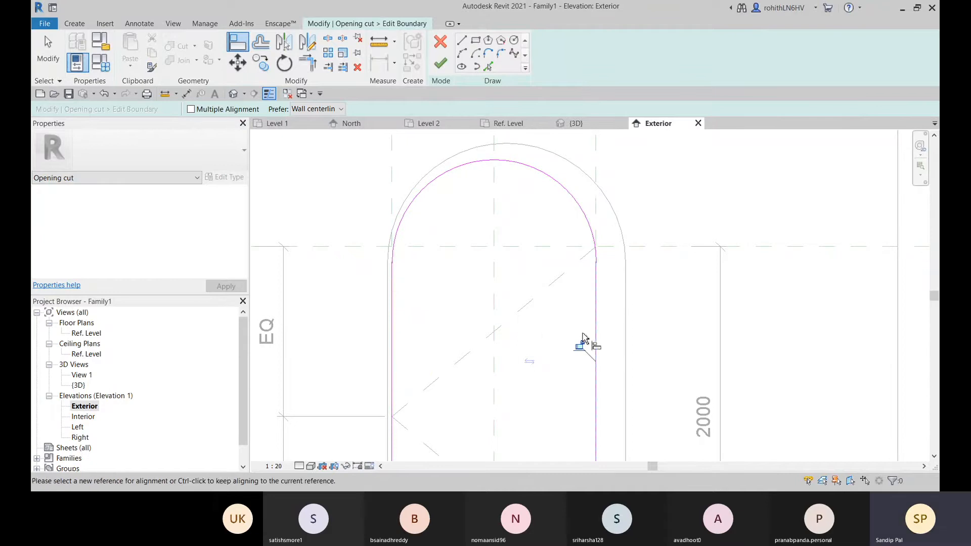
left_click(580, 346)
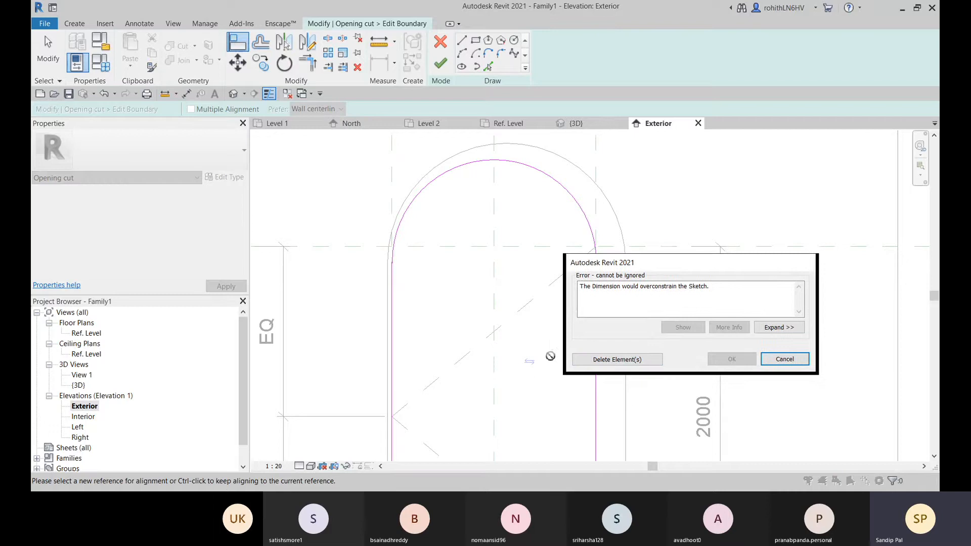
left_click(776, 359)
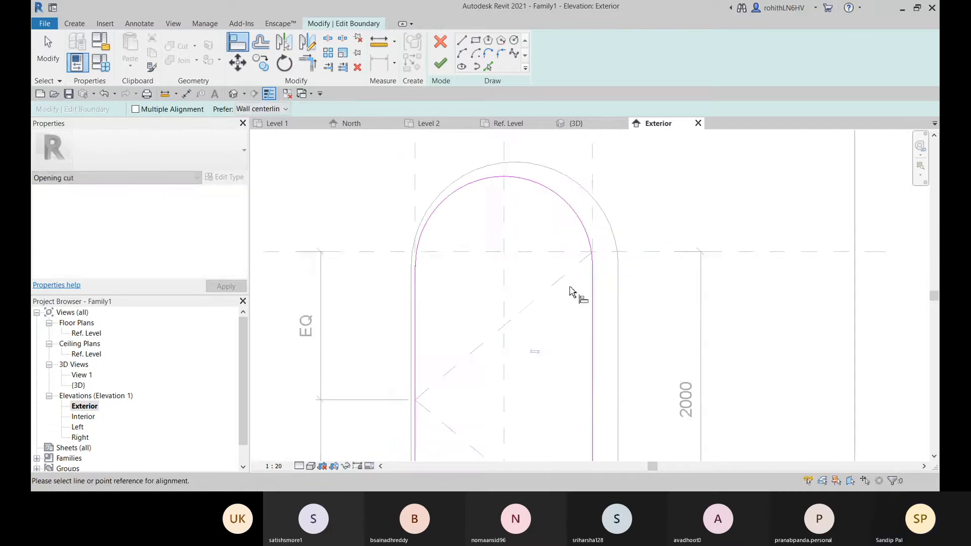
Finish the opening cut's boundary sketch with its vertical sides locked to the reference planes
scroll(572, 292, "down", 5)
scroll(543, 279, "up", 4)
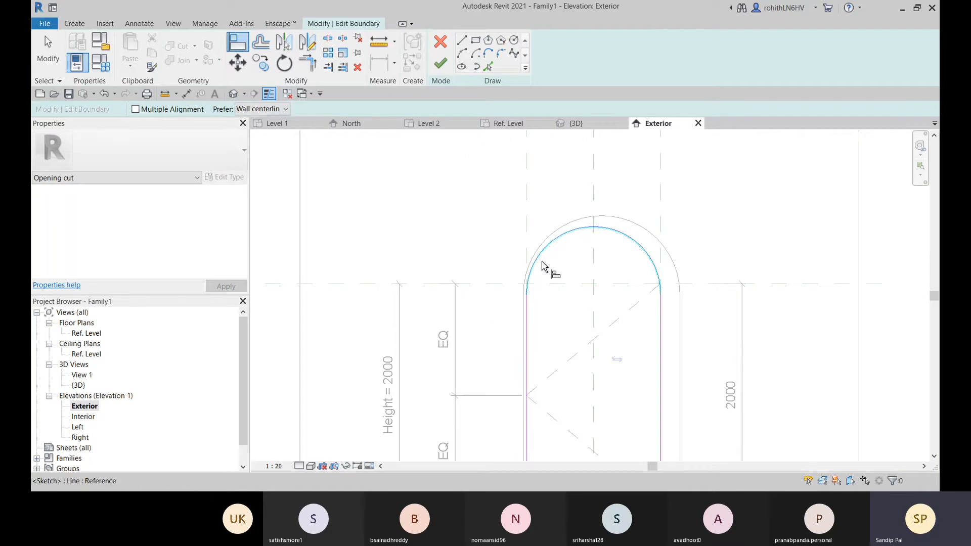
left_click(441, 65)
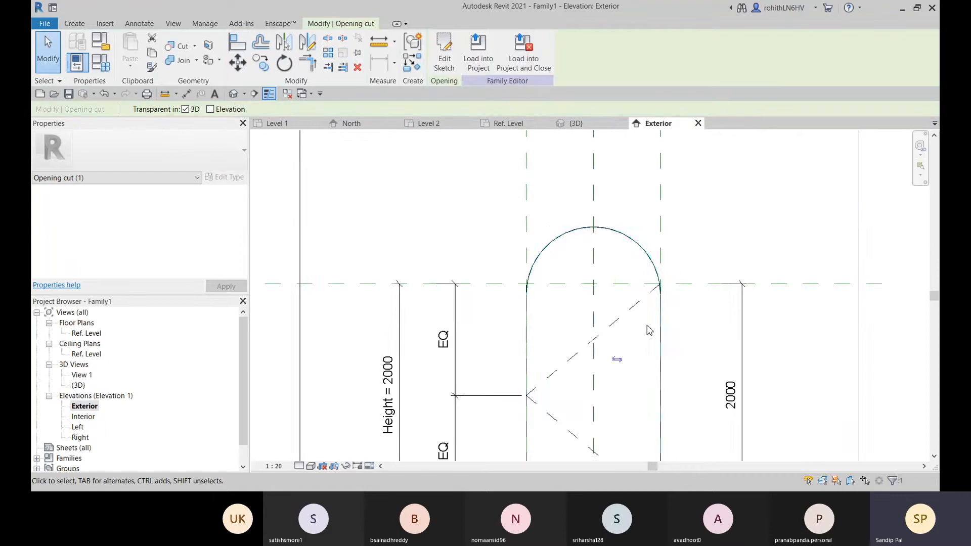
scroll(649, 331, "down", 2)
scroll(728, 379, "up", 1)
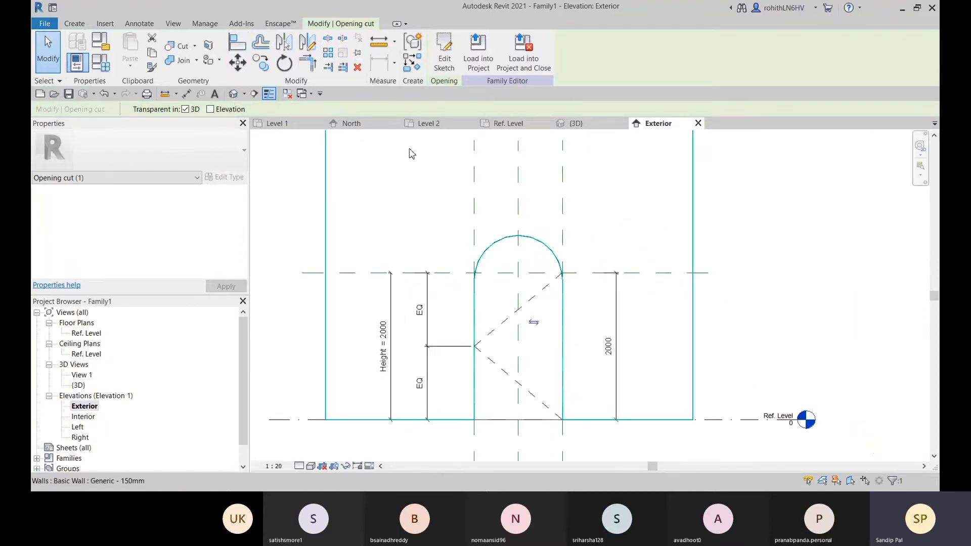
Check the Height and Width parameters in the family types from the Ref. Level plan, without changing them
left_click(506, 124)
middle_click_drag(578, 372, 582, 333)
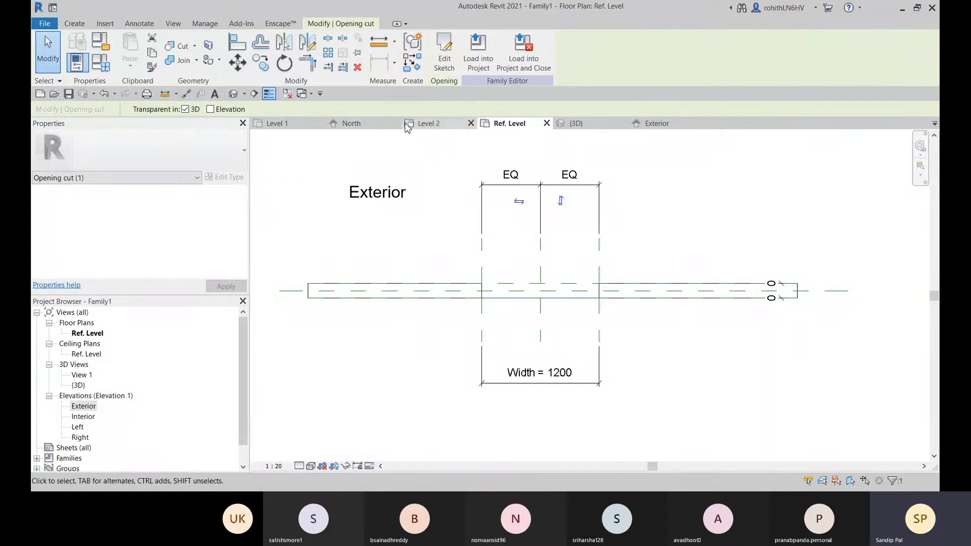
left_click(101, 62)
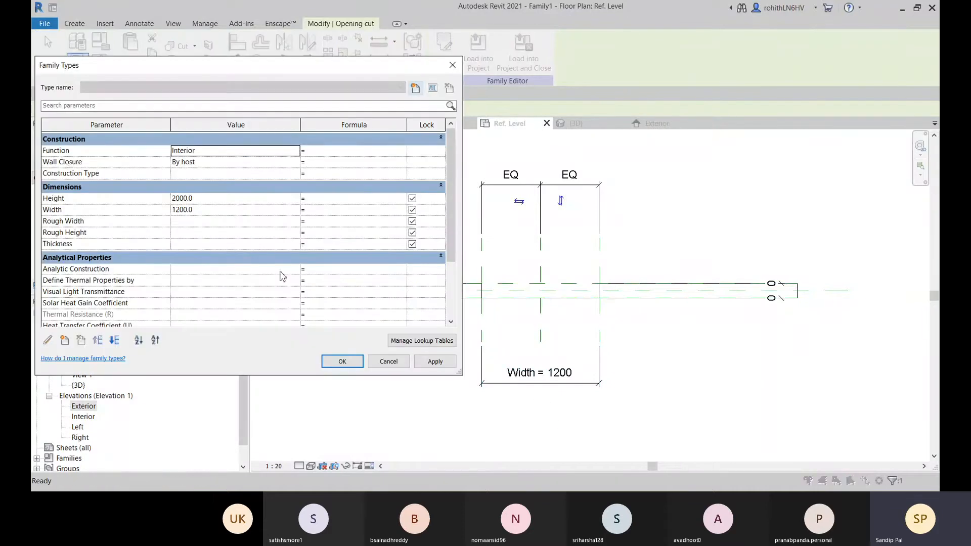
left_click(452, 65)
Set the family's Width parameter to 1000 in the 3D view to test the arched opening
left_click(576, 124)
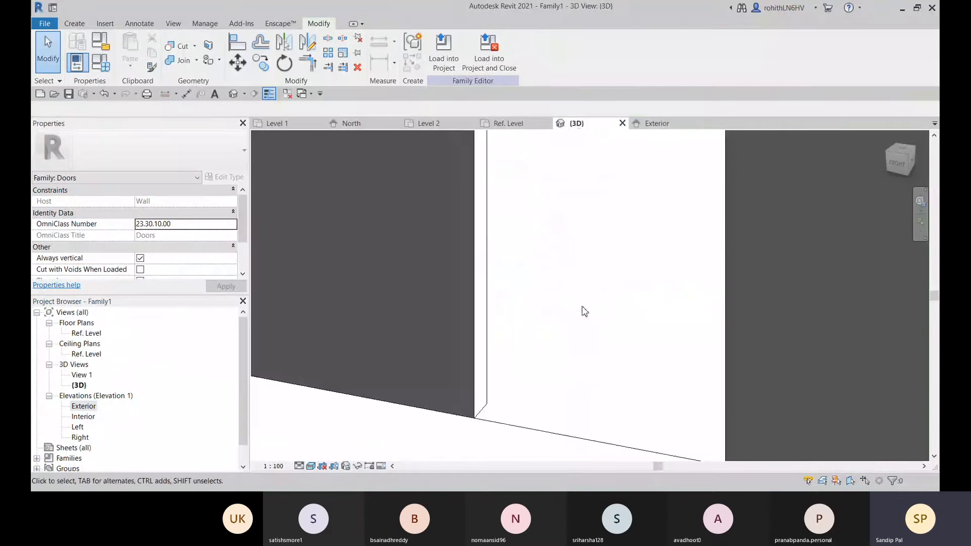
scroll(595, 324, "down", 4)
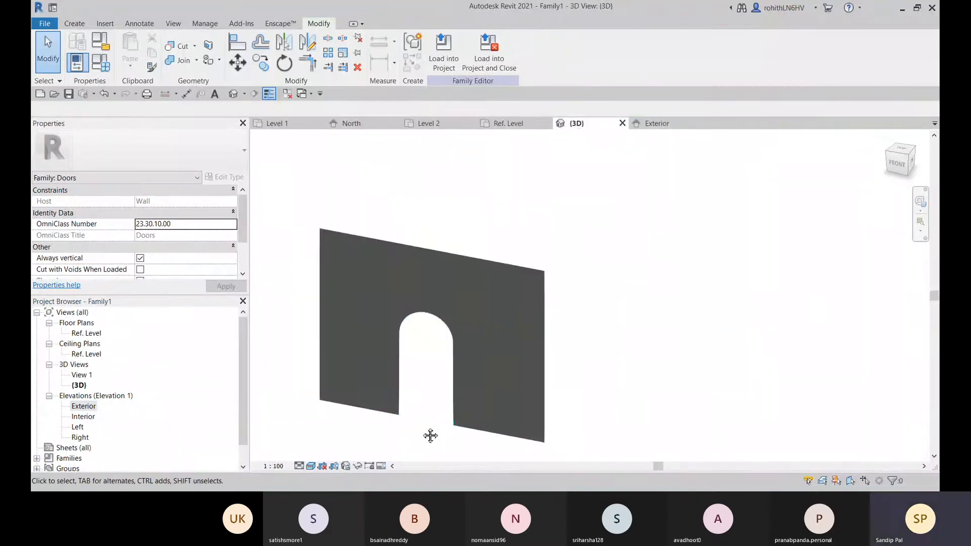
left_click(101, 63)
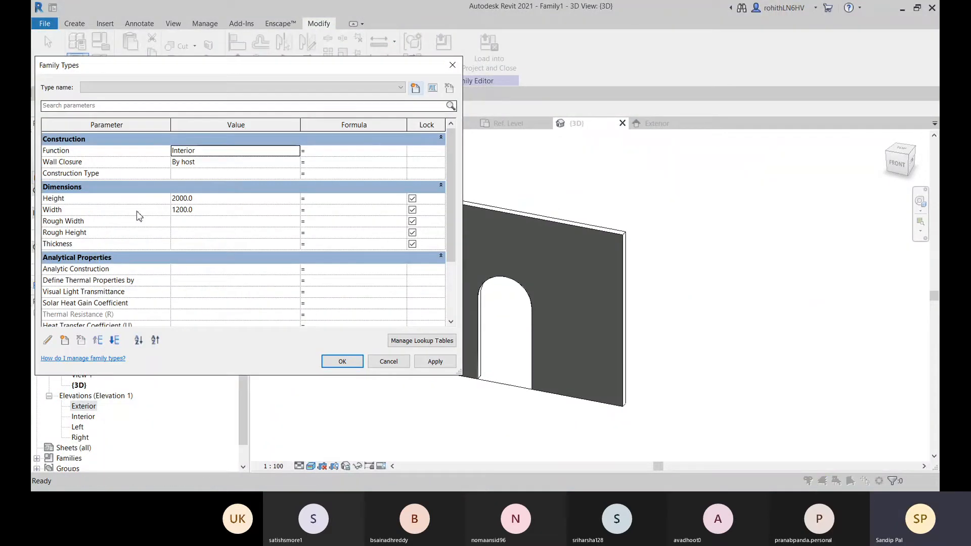
left_click(205, 210)
type("1")
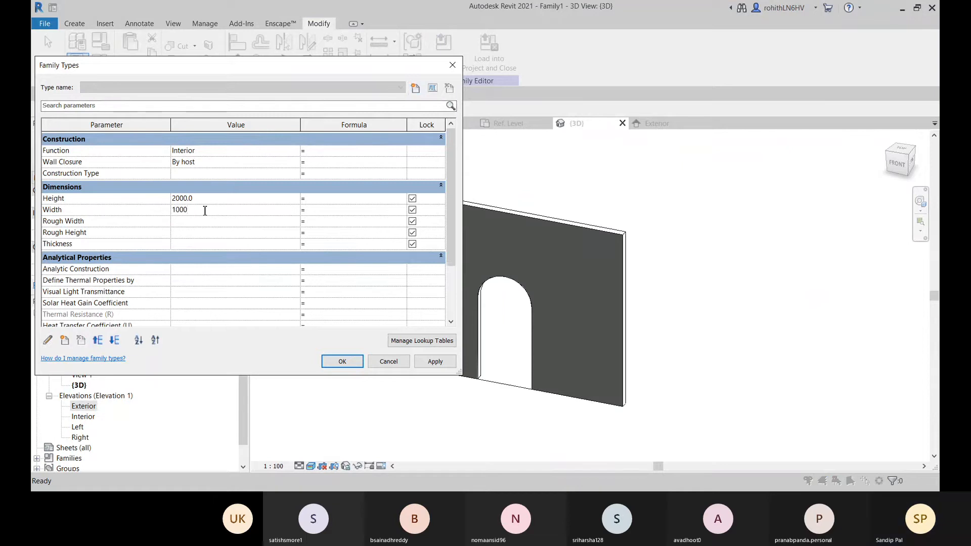
left_click(434, 361)
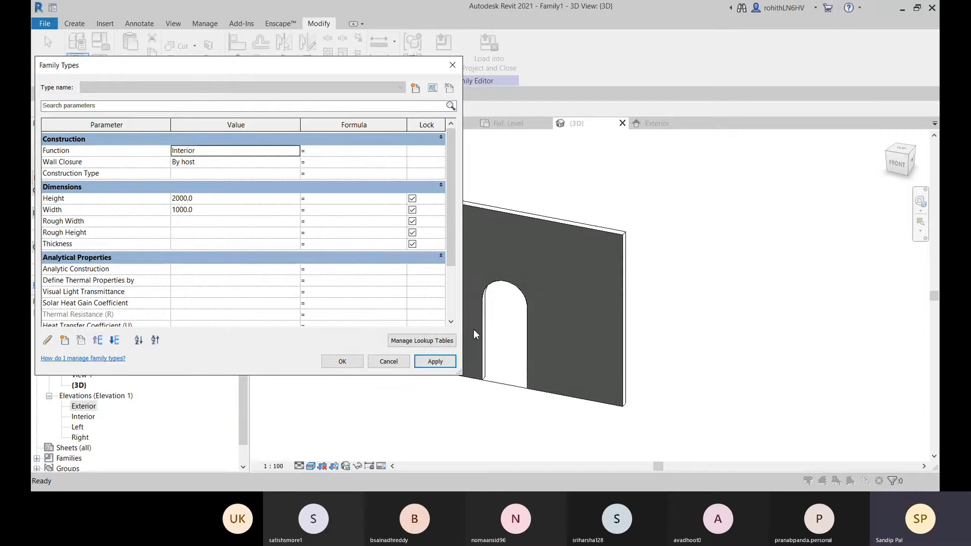
Try a Width of 15000 for the door family, deleting the opening cut instance that conflicts with it
left_click(203, 209)
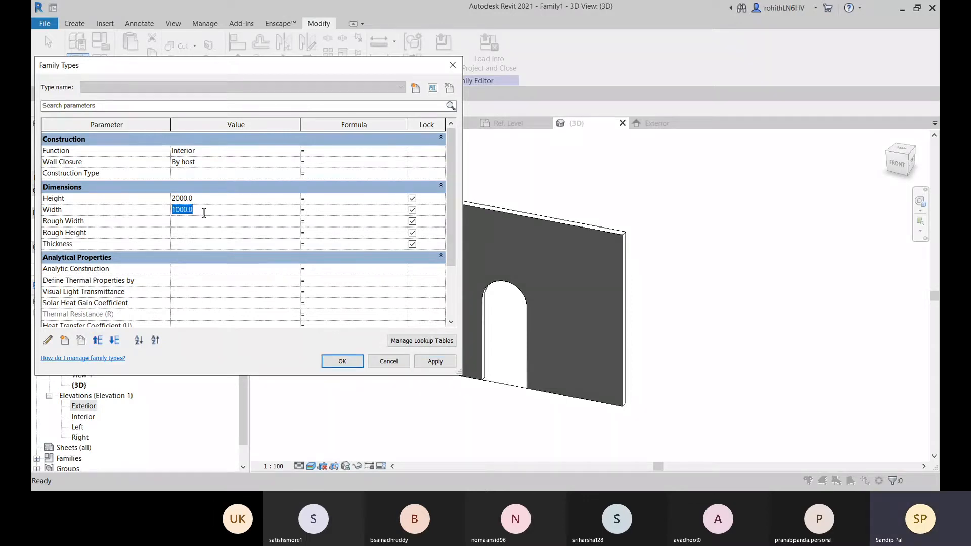
type("15000")
left_click(440, 362)
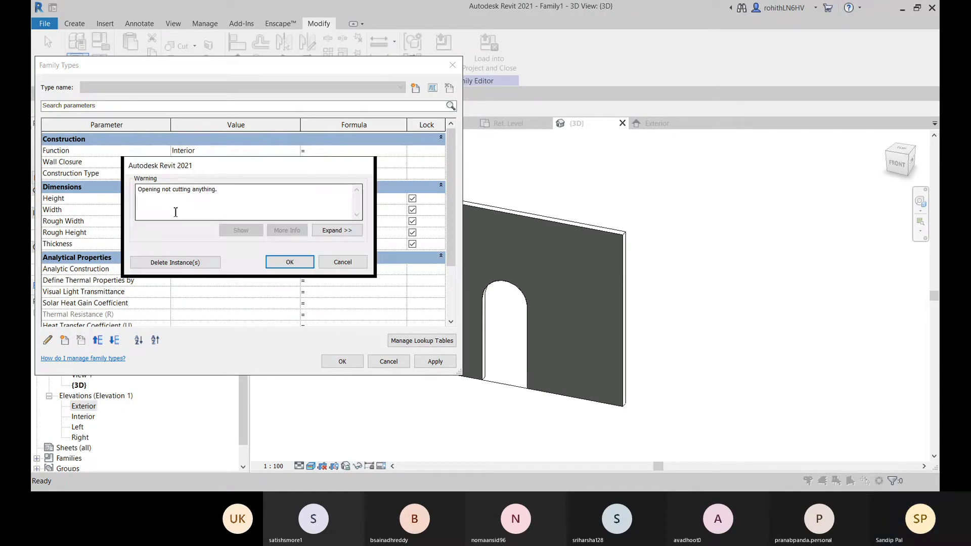
left_click(187, 265)
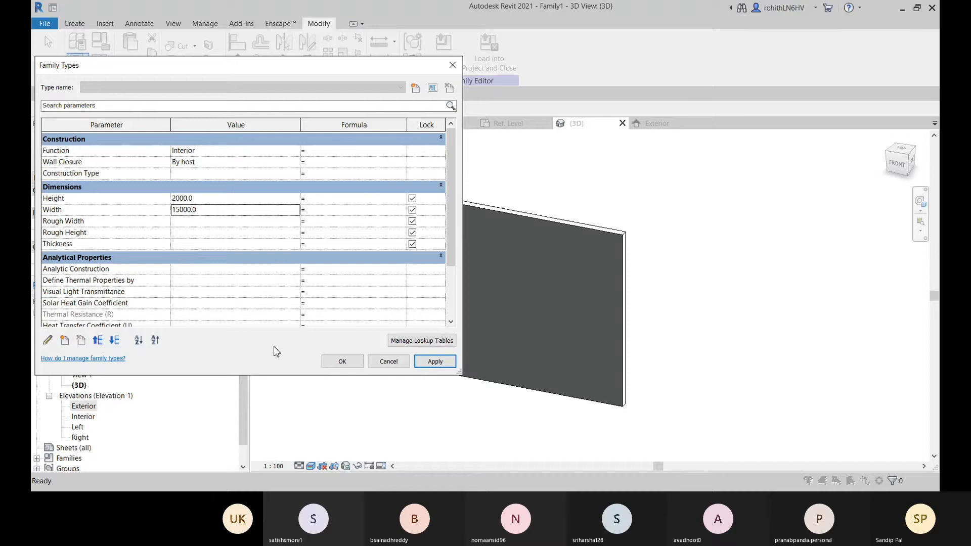
Try a Width of 1500 without the opening cut, and discard the unsaved family type changes to restore it
left_click(188, 210)
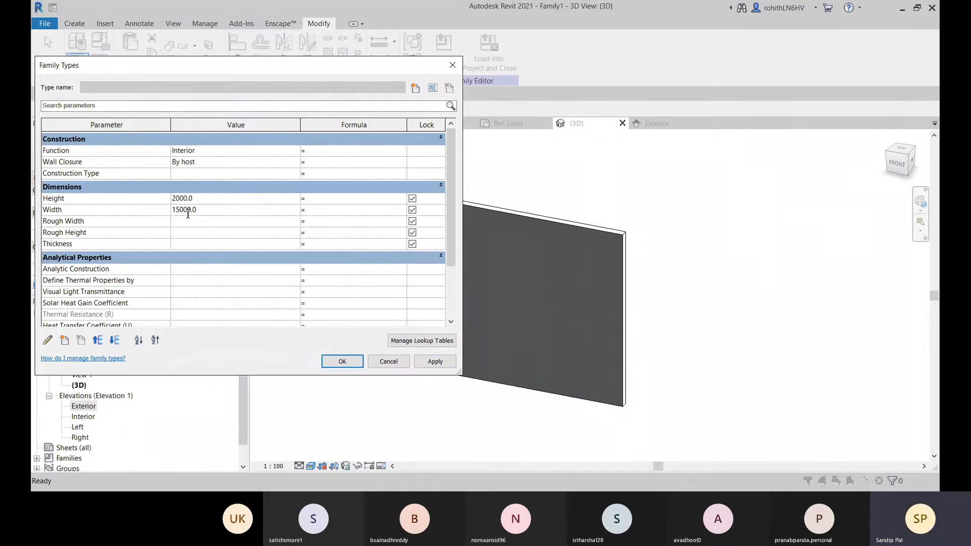
left_click(447, 361)
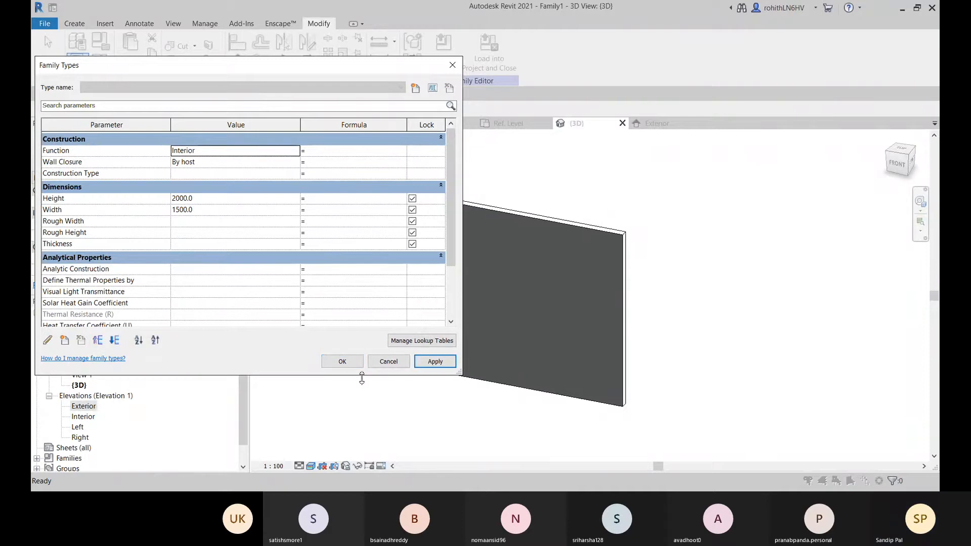
left_click(388, 361)
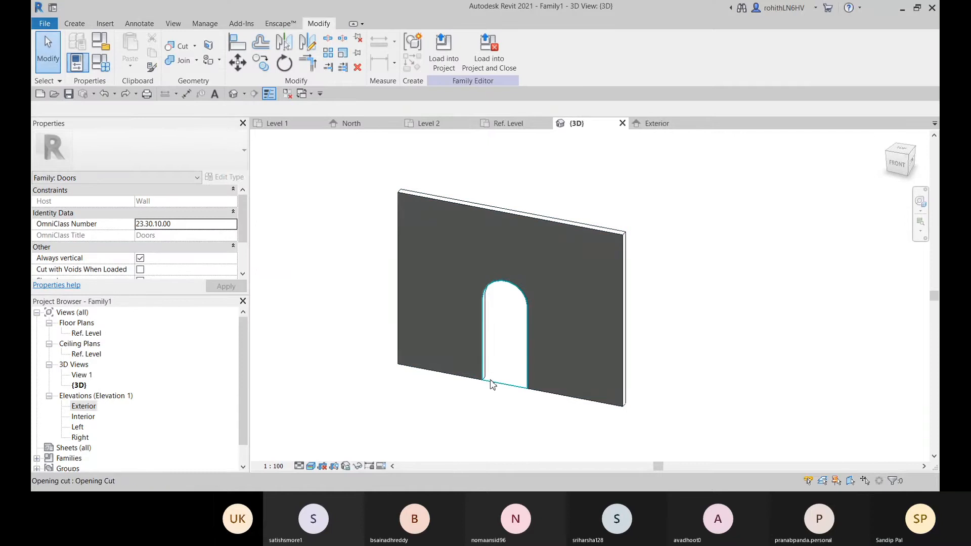
Set the door family's Width parameter to 1500 with the arched opening in place
left_click(100, 63)
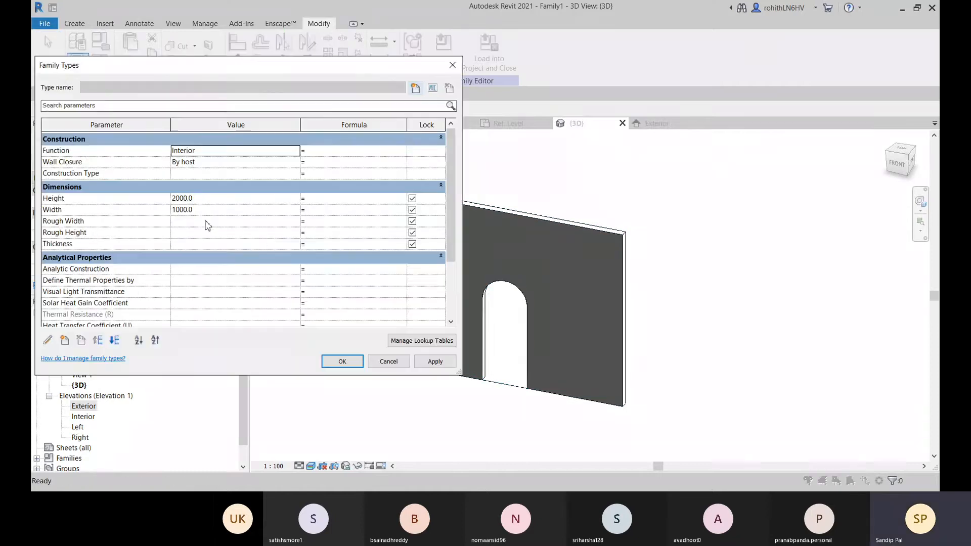
left_click(207, 213)
type("1")
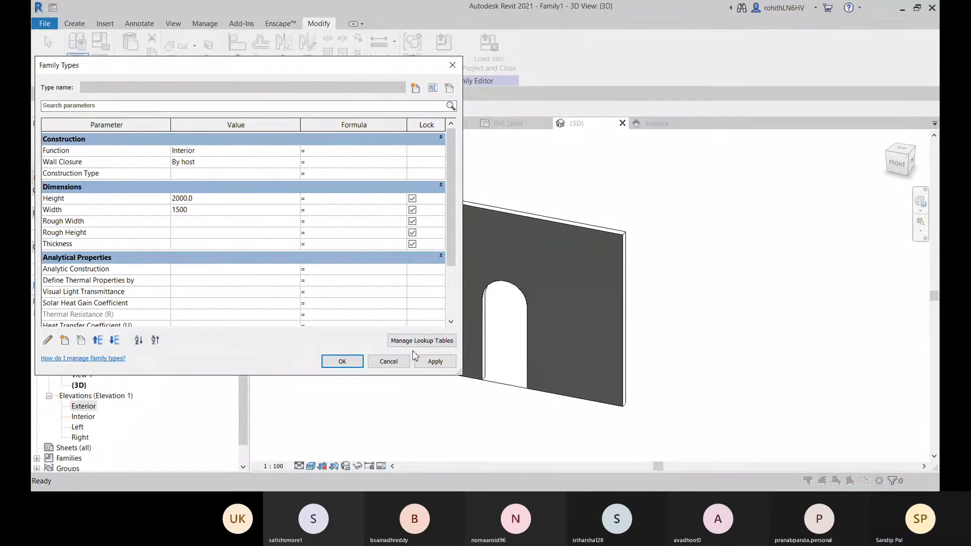
left_click(436, 362)
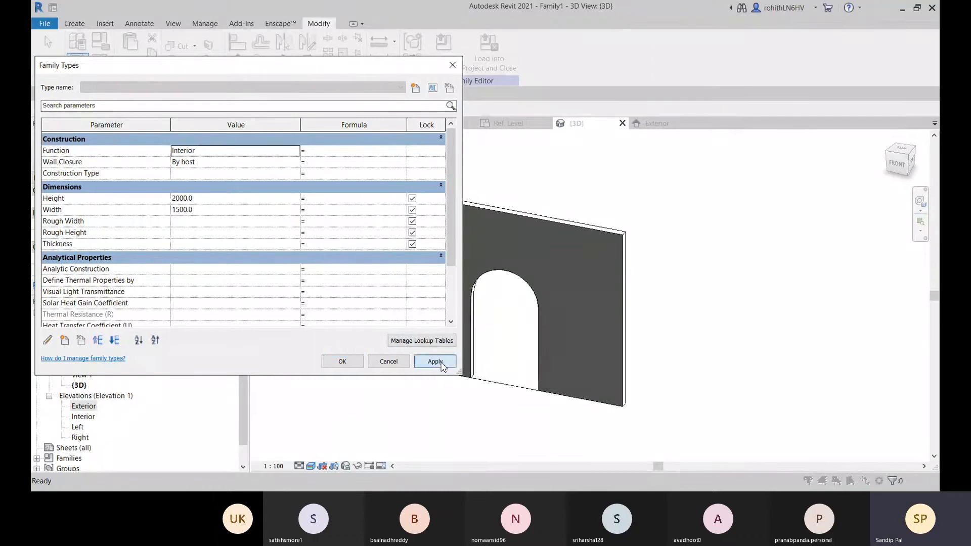
left_click(342, 361)
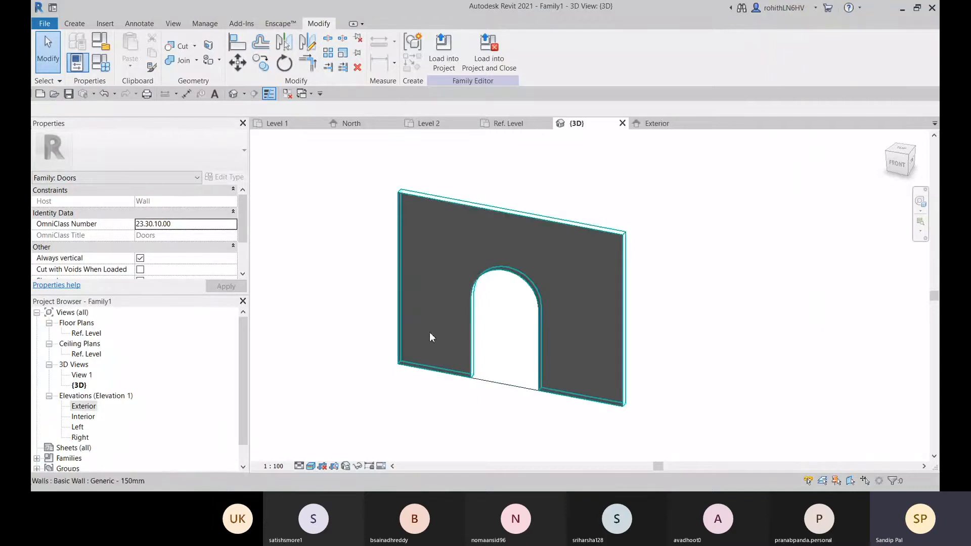
Set the door family's Width parameter to 1200 and close the family types
middle_click_drag(406, 311, 418, 318)
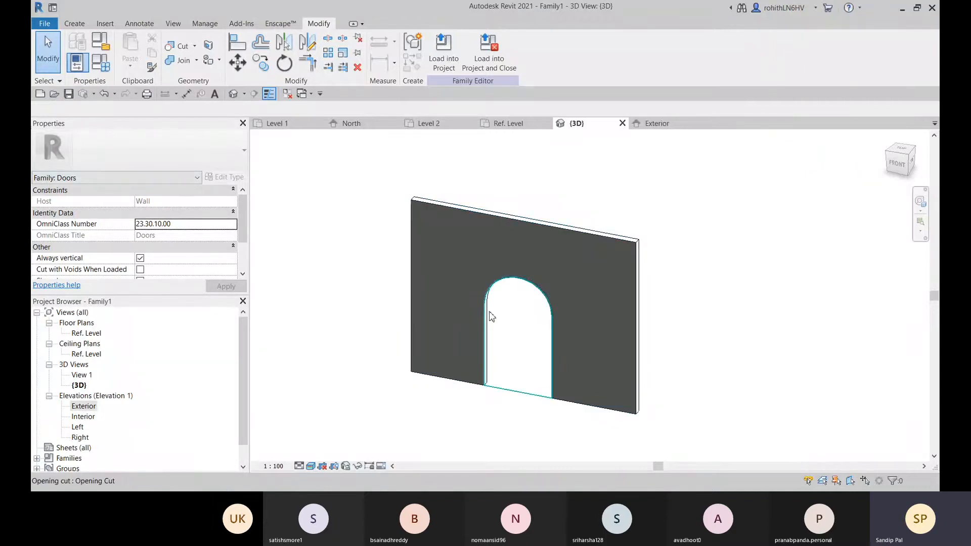
left_click(100, 62)
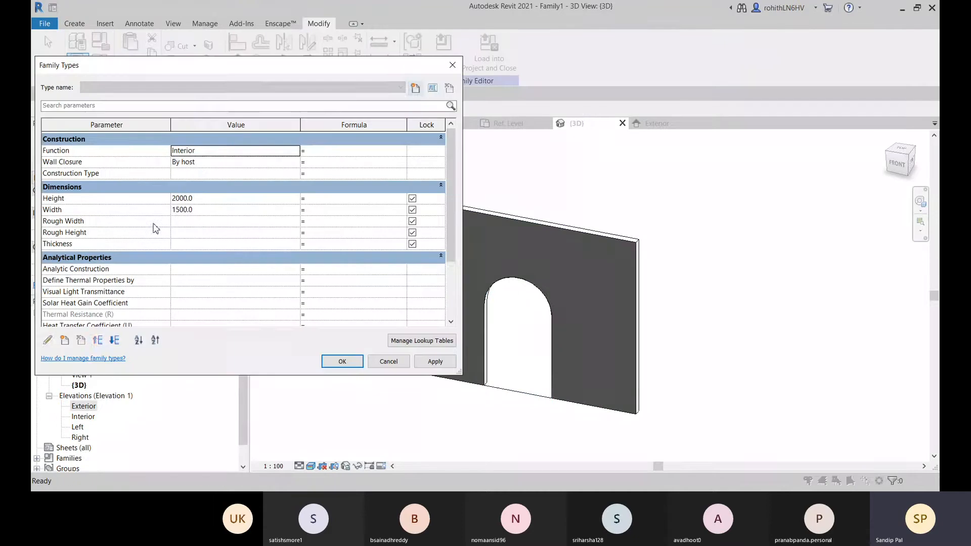
left_click(203, 211)
double_click(204, 211)
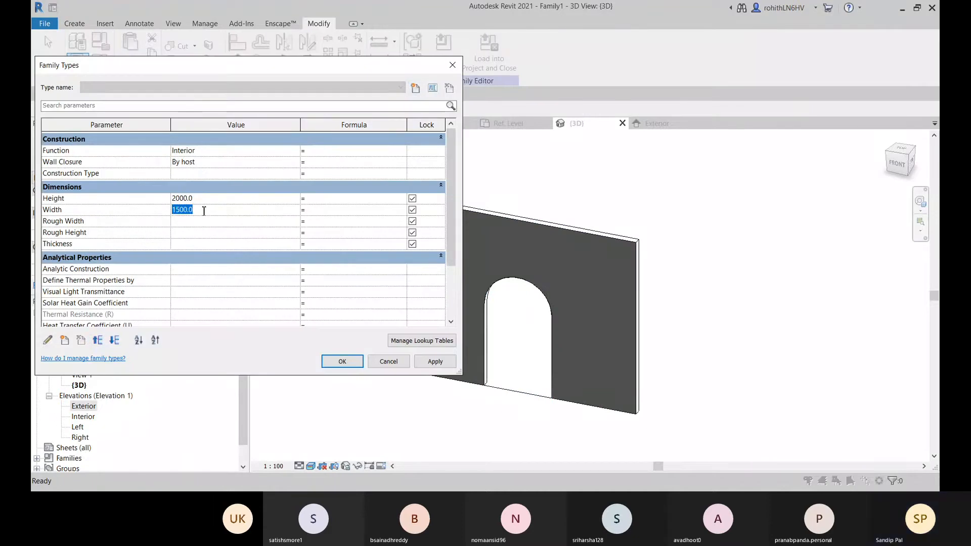
type("1200")
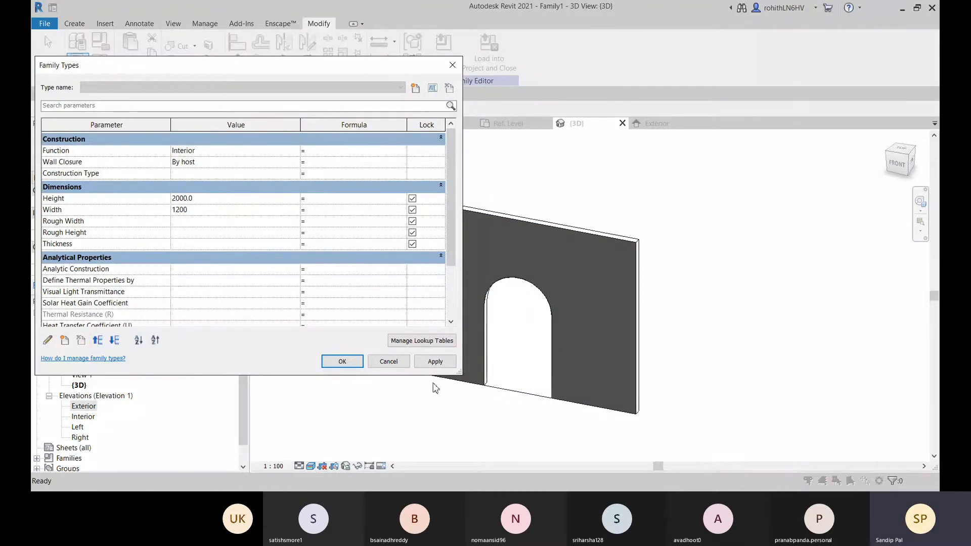
left_click(435, 362)
left_click(343, 362)
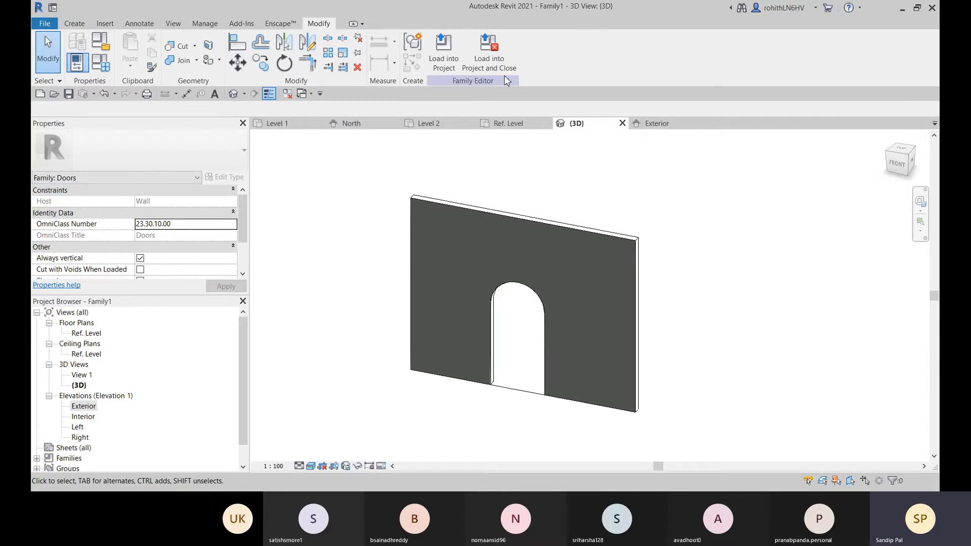
Start a Sweep in the door family and begin picking its path from existing edges in the 3D view
left_click(500, 124)
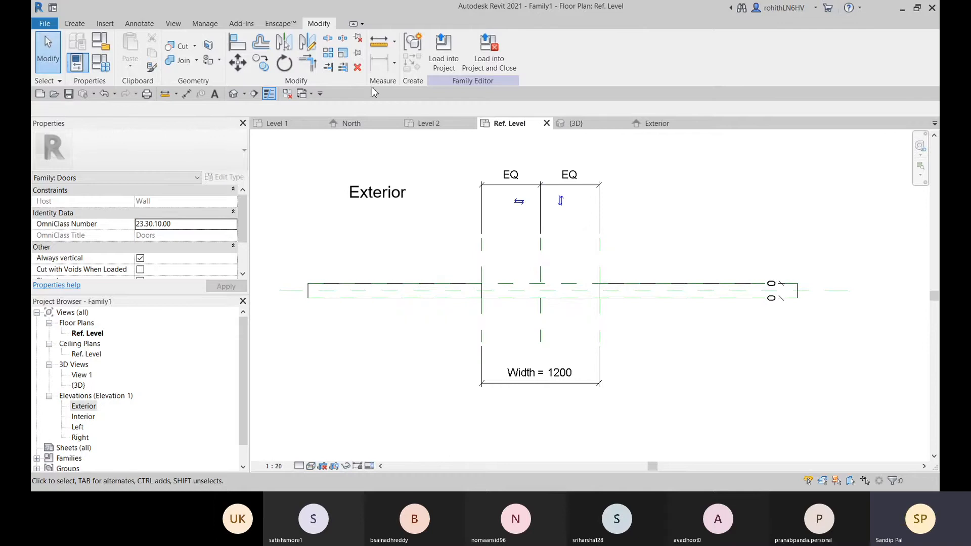
left_click(74, 23)
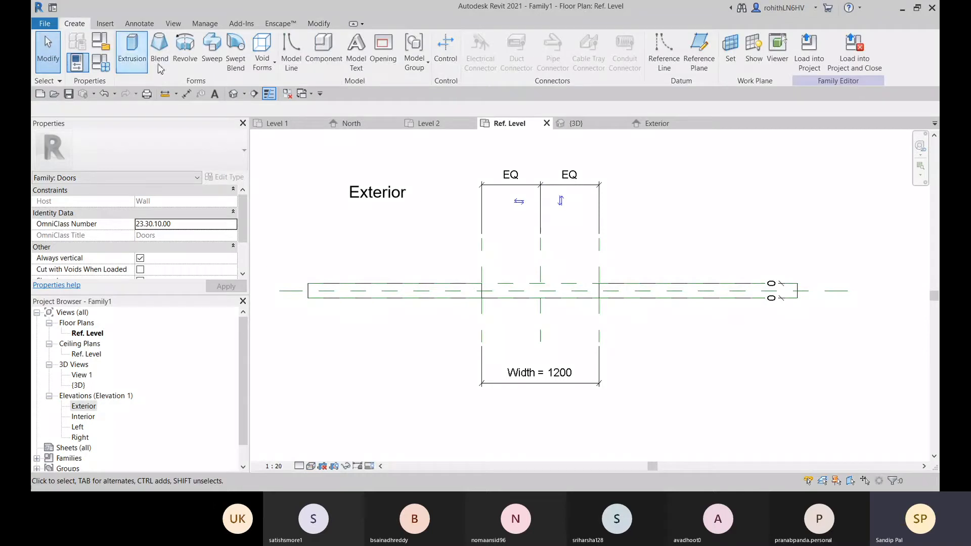
left_click(211, 61)
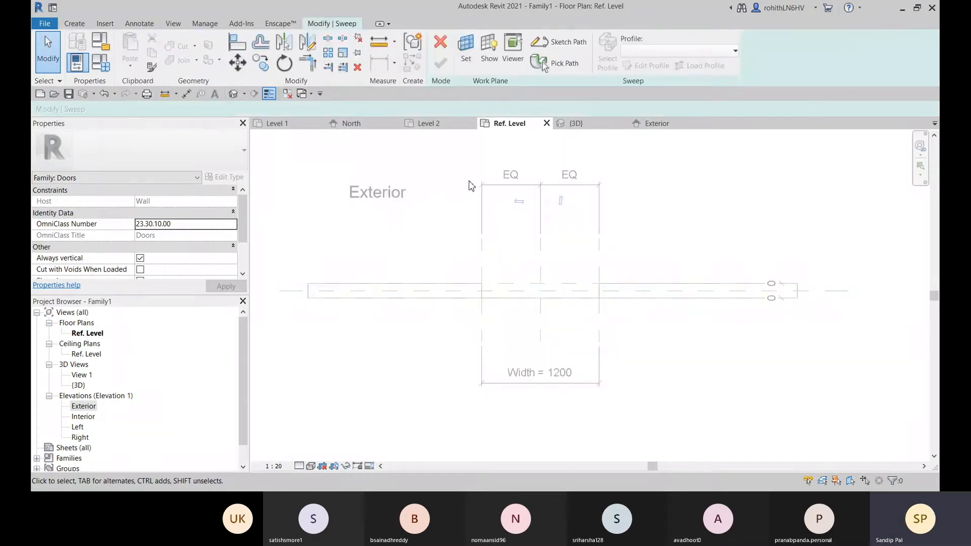
left_click(579, 123)
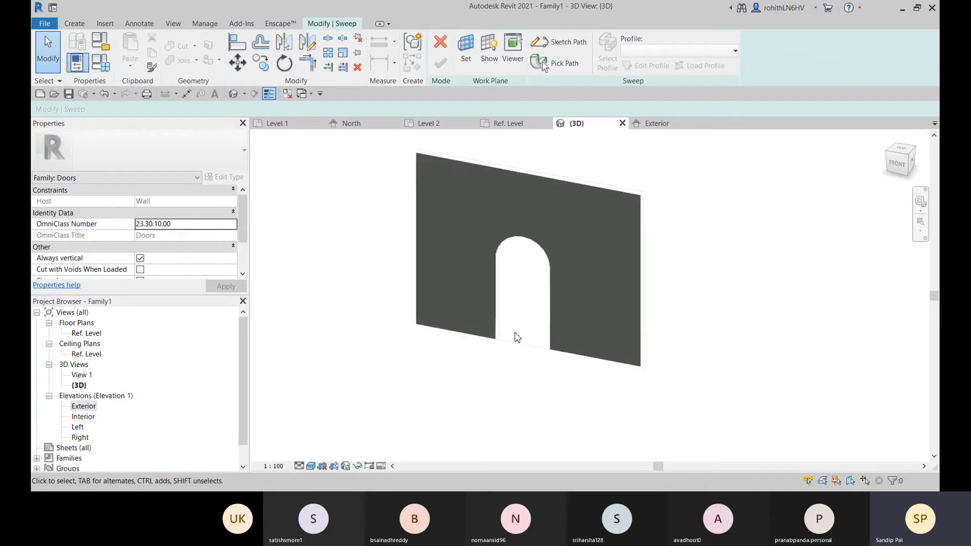
scroll(516, 335, "up", 4)
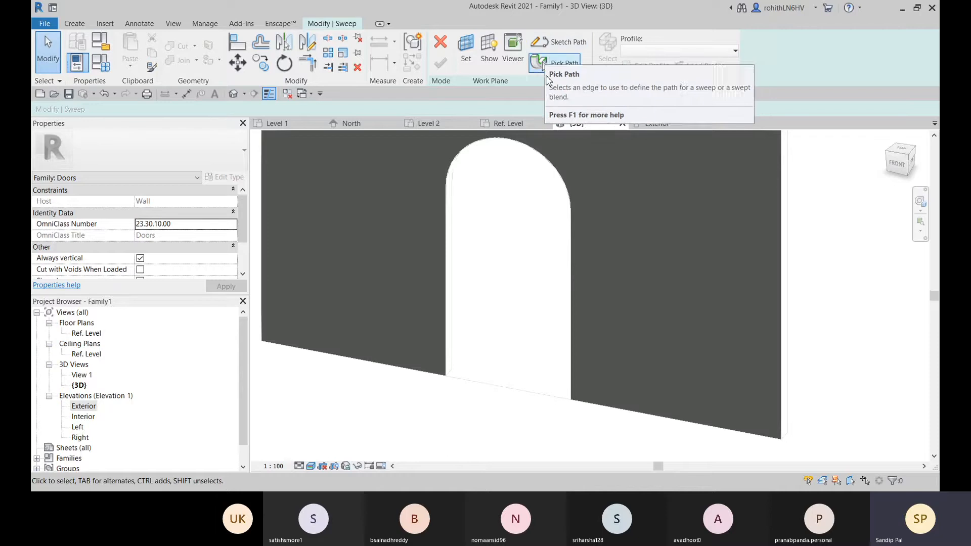
middle_click_drag(532, 278, 535, 282)
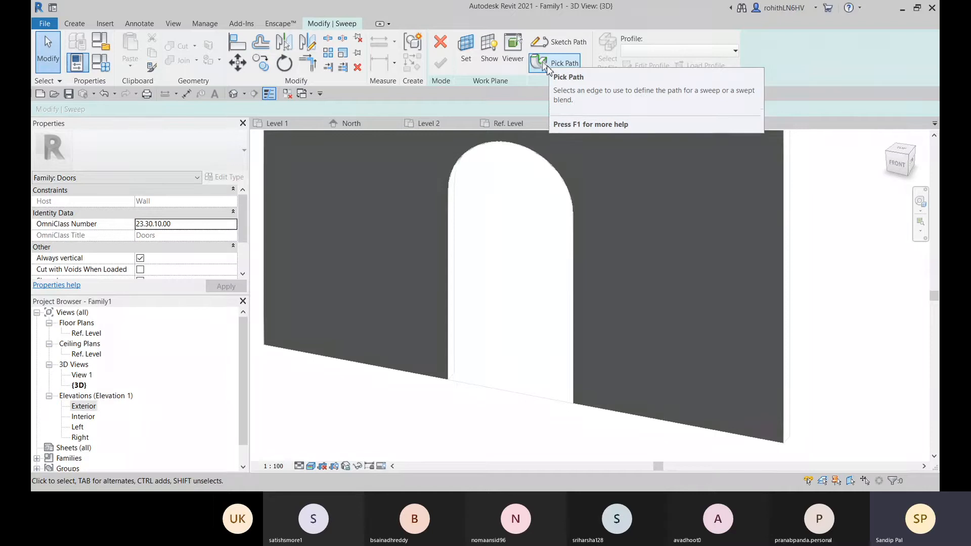
left_click(547, 65)
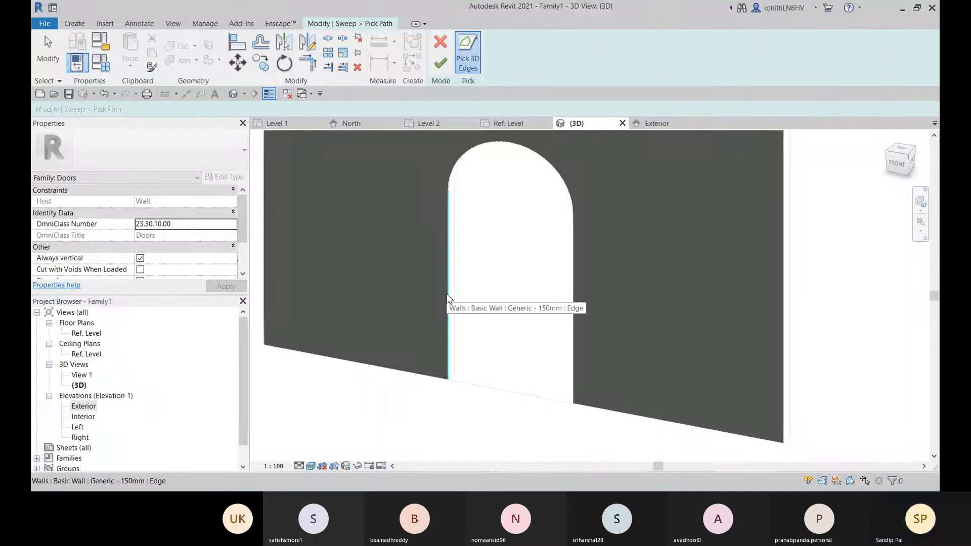
Pick the left vertical edge of the arched wall opening as the first segment of the sweep path
scroll(580, 256, "down", 3)
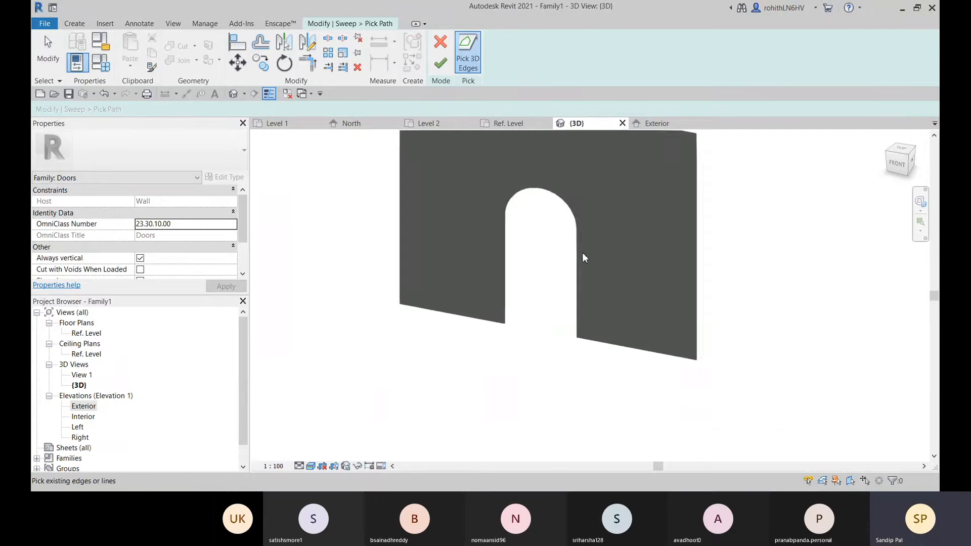
mouse_move(580, 256)
middle_mouse_down("shift")
mouse_move(531, 306)
mouse_move(590, 249)
middle_mouse_up("shift")
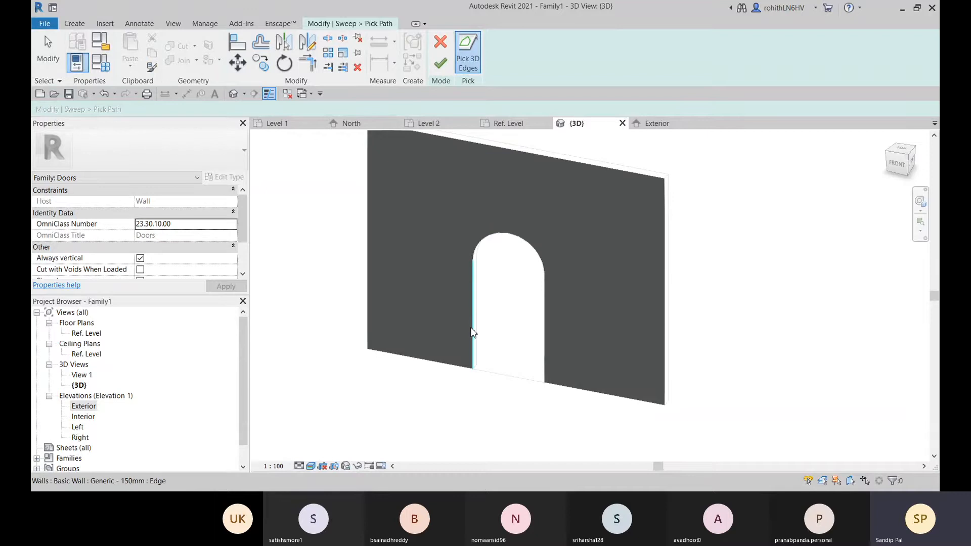
scroll(476, 334, "up", 2)
middle_click_drag(475, 334, 480, 292)
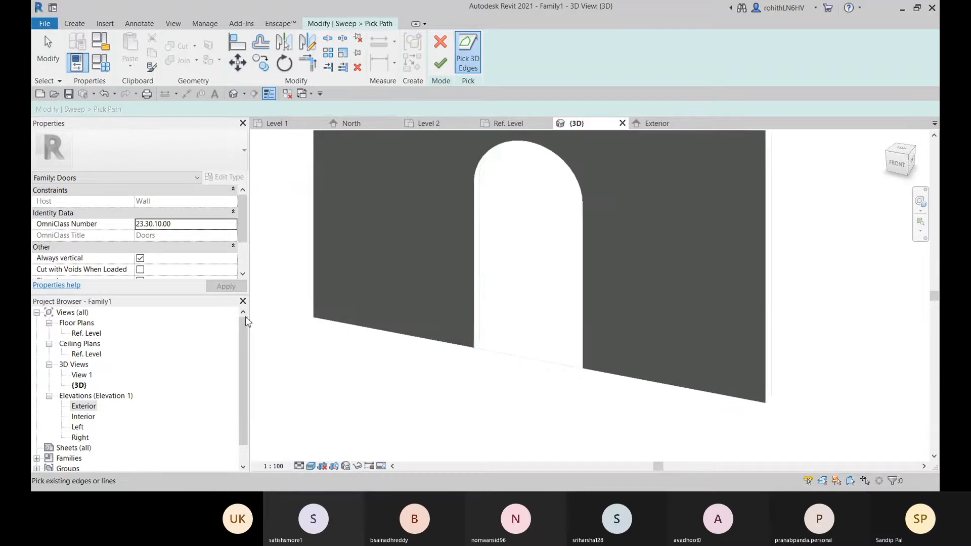
left_click(475, 251)
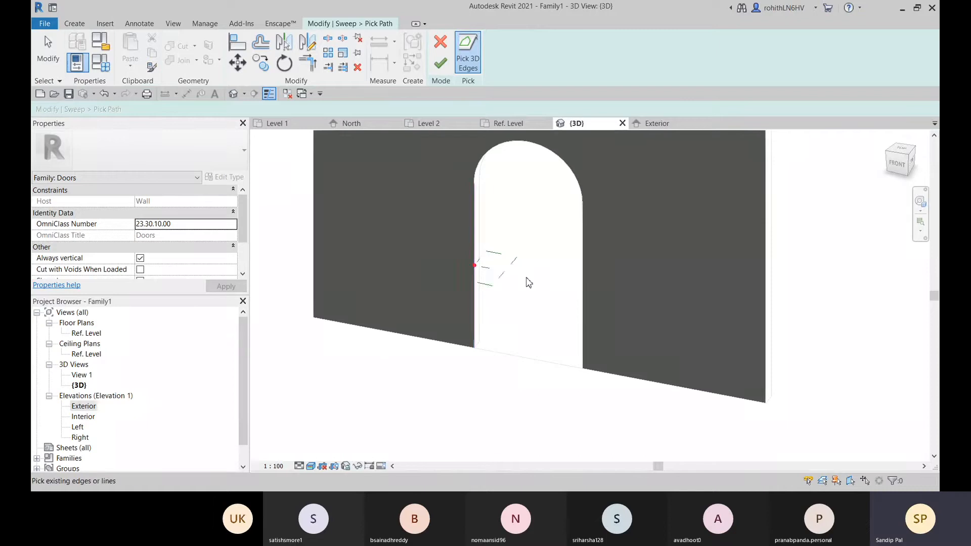
Add the arch edge and the right vertical edge of the opening to the sweep path, and finish the path
scroll(468, 296, "up", 2)
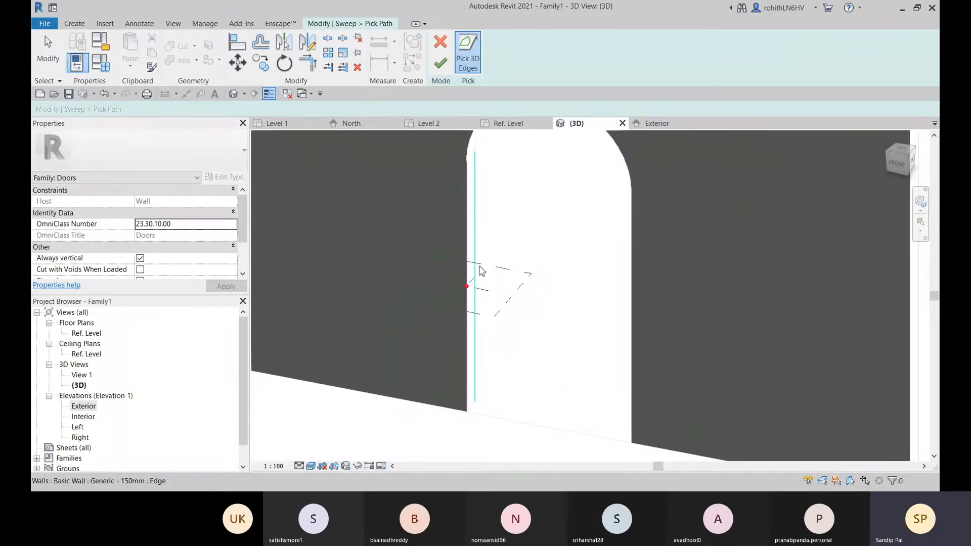
middle_click_drag(460, 234, 462, 287)
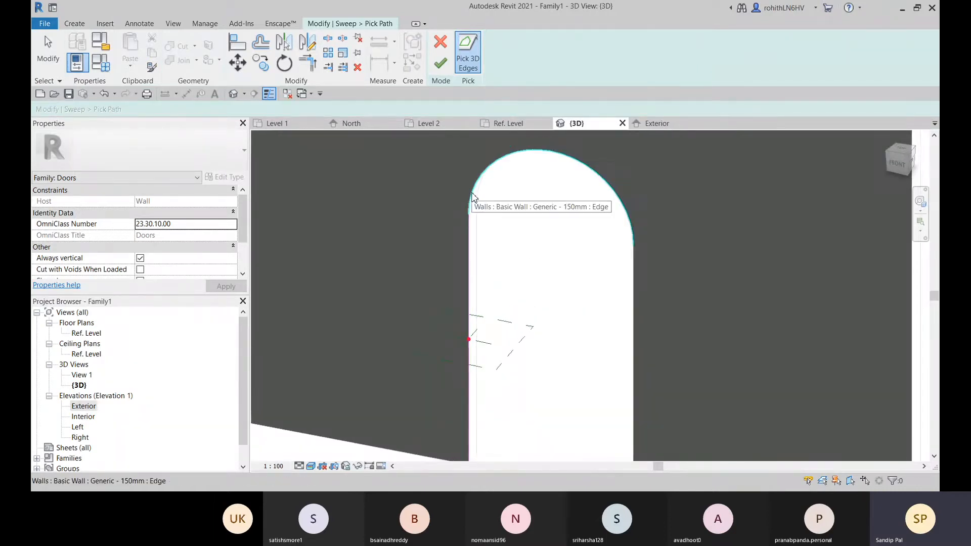
middle_click_drag(531, 249, 504, 221)
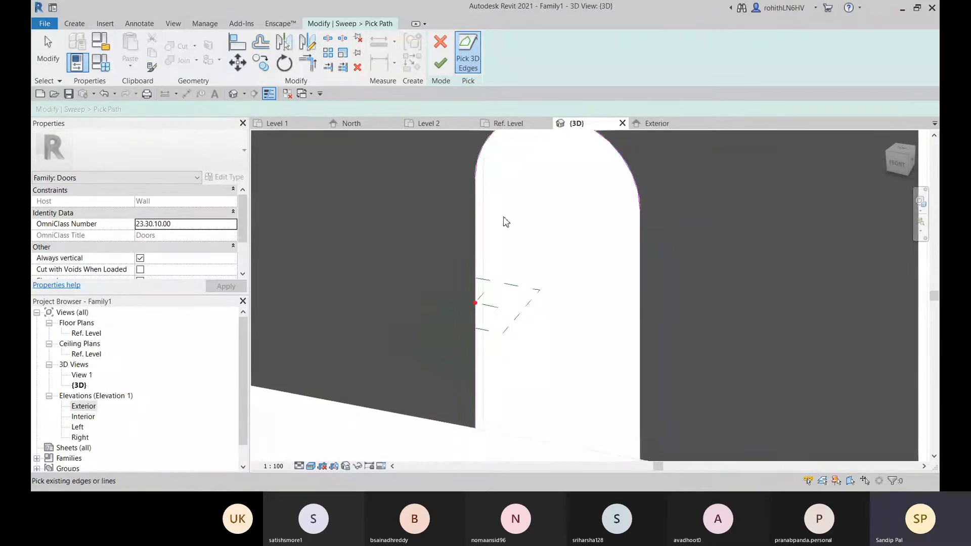
scroll(642, 246, "up", 1)
left_click(641, 245)
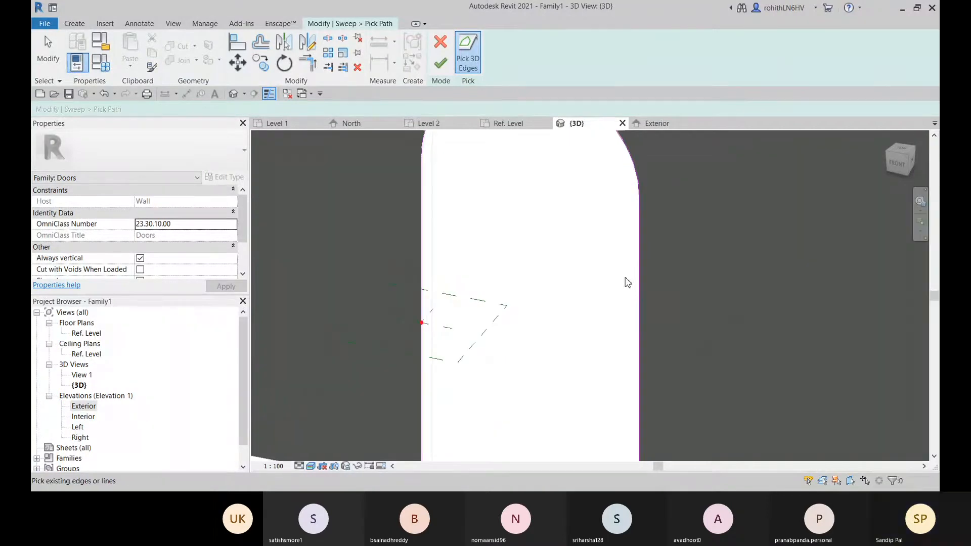
scroll(626, 282, "down", 1)
middle_click_drag(619, 332, 617, 282)
middle_click_drag(501, 273, 524, 358)
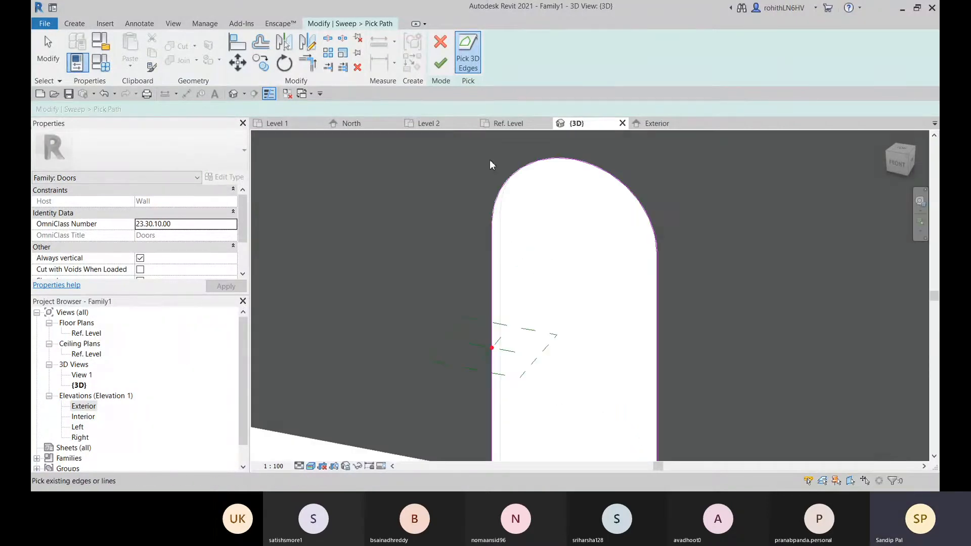
left_click(440, 63)
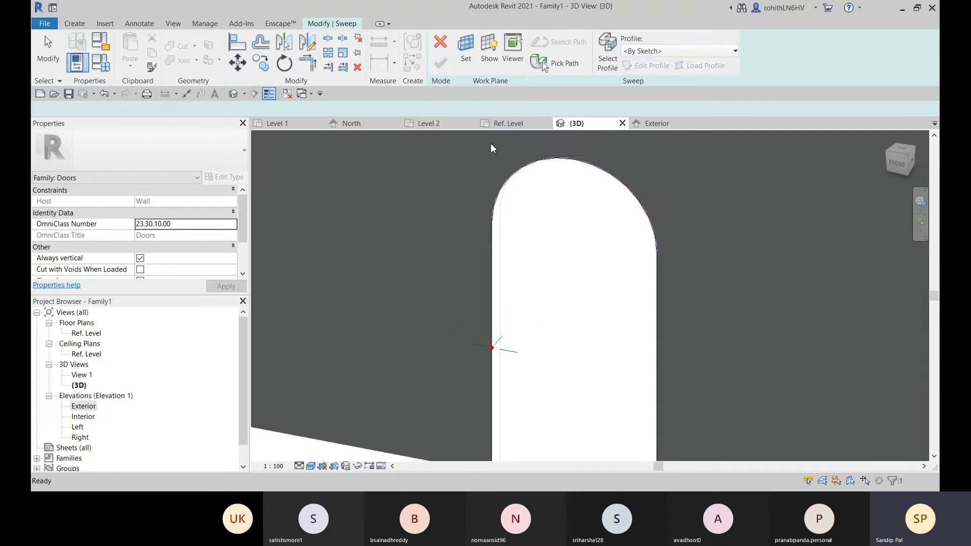
Try to edit the sweep's sketched profile, and check the path and profile plane in the Ref. Level plan and Exterior elevation
middle_click_drag(510, 373, 526, 353)
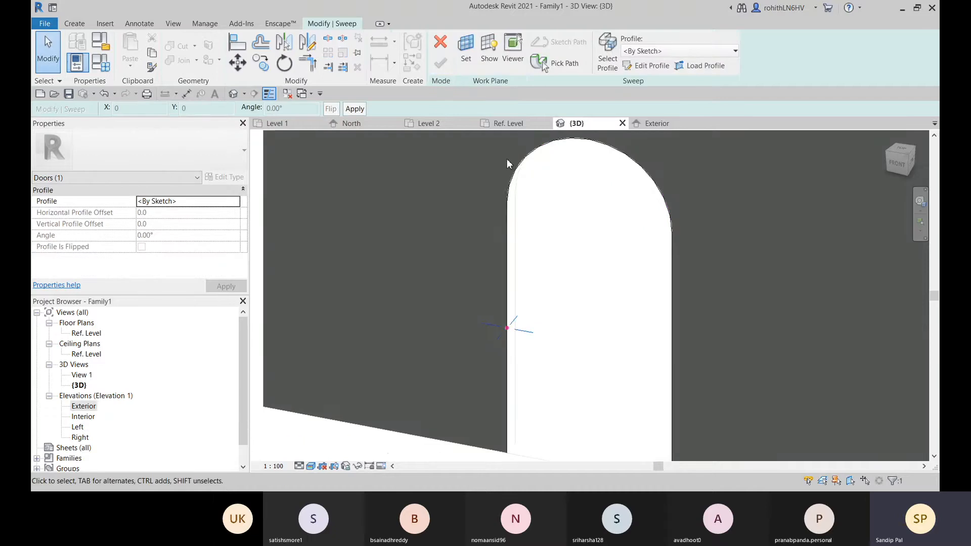
left_click(634, 67)
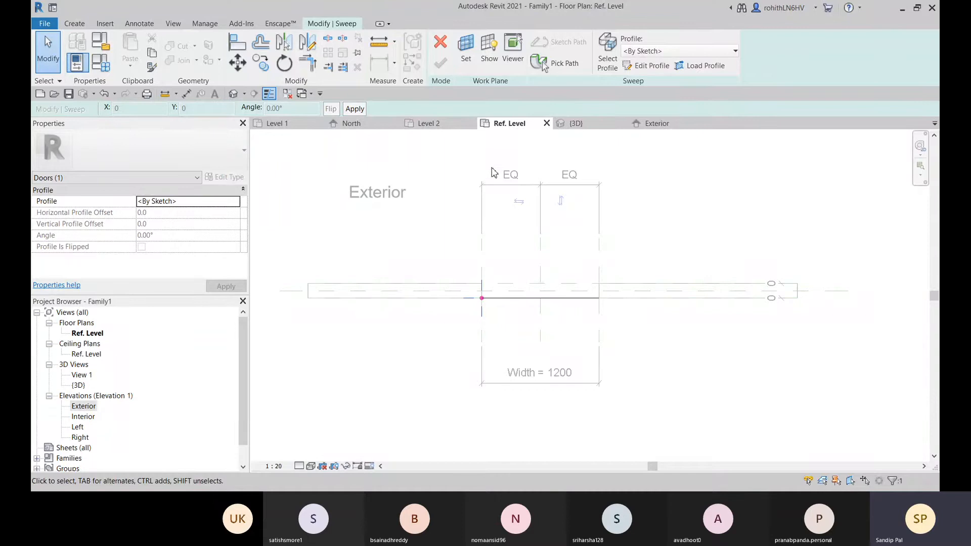
middle_click_drag(507, 276, 520, 268)
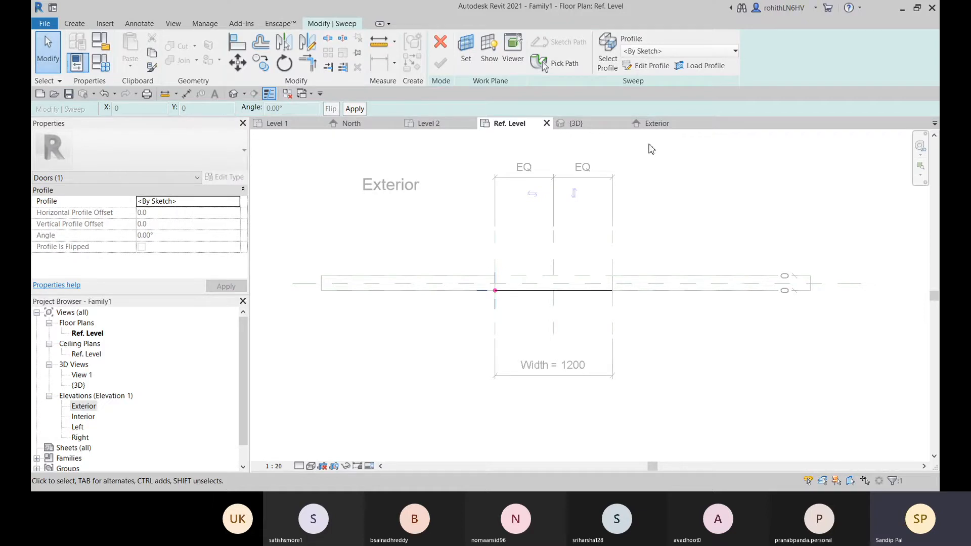
left_click(656, 123)
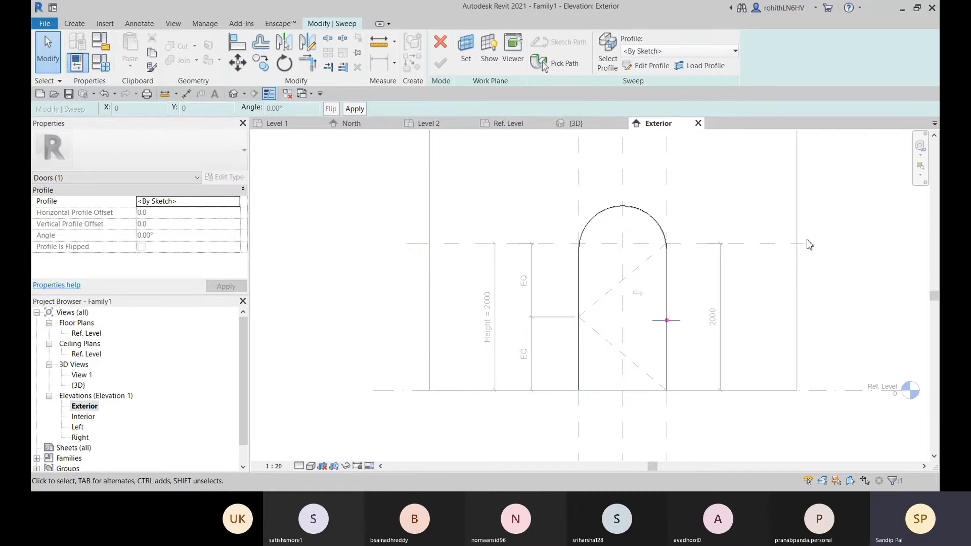
middle_click_drag(817, 263, 551, 260)
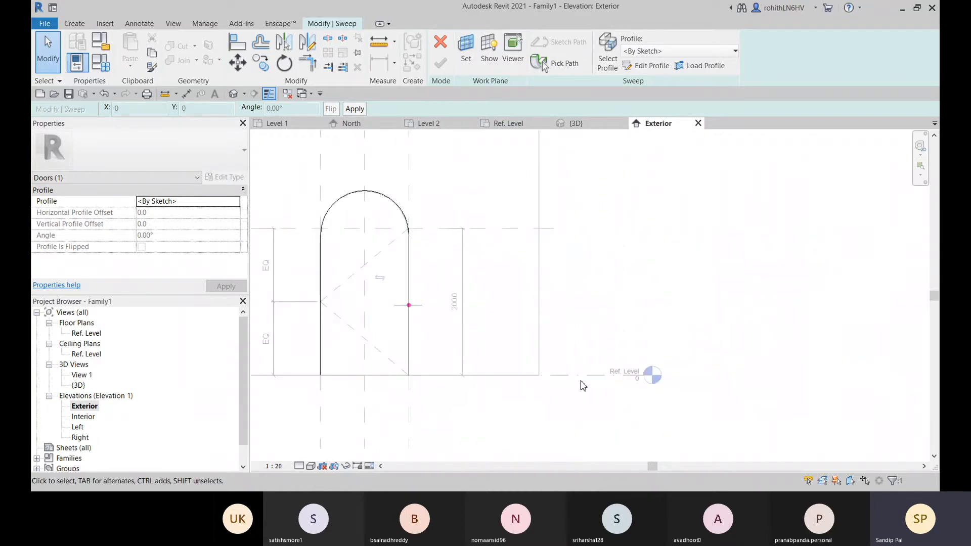
middle_click_drag(567, 391, 687, 384)
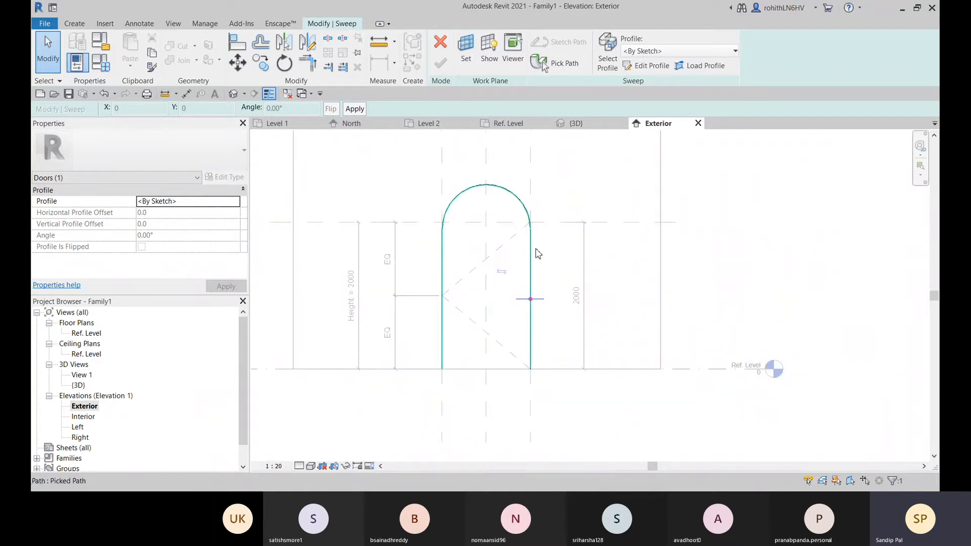
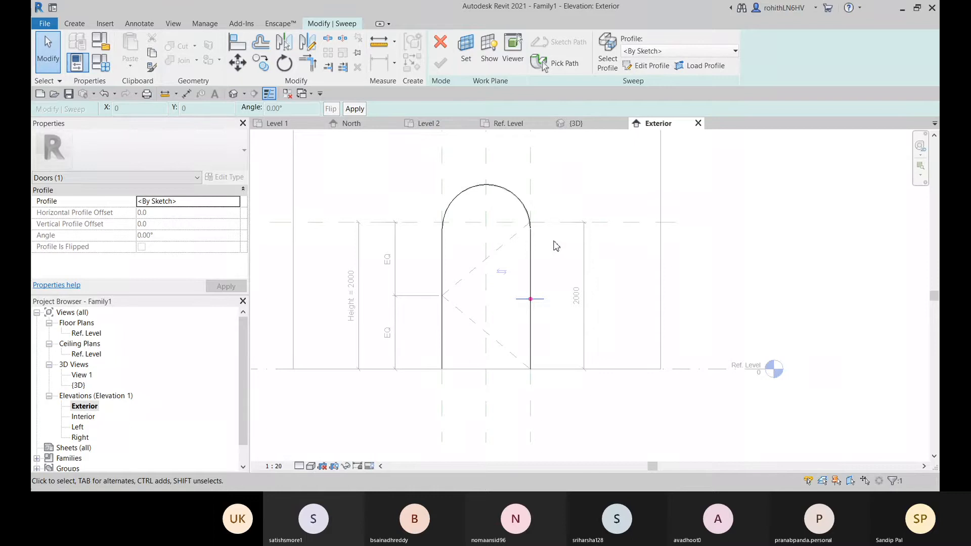
middle_click_drag(556, 246, 567, 241)
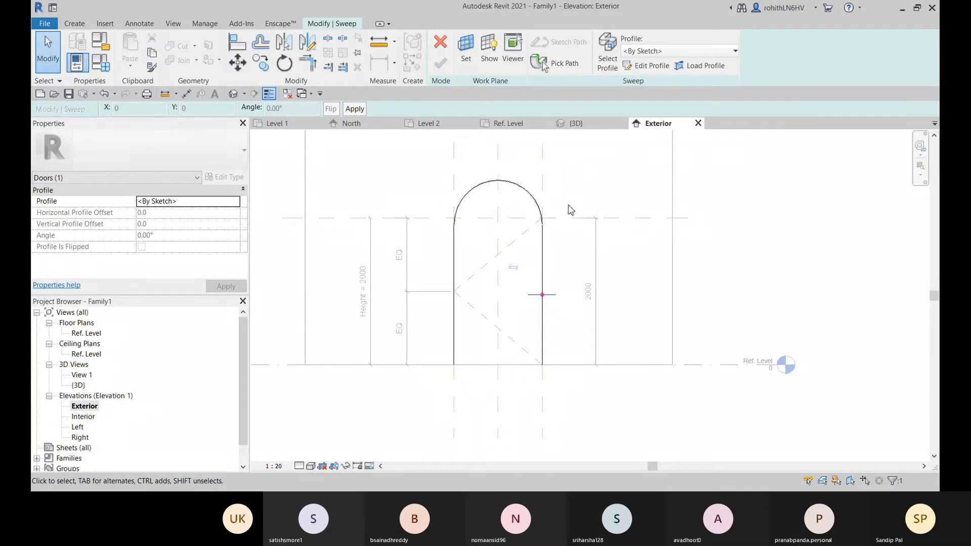
middle_click_drag(571, 209, 663, 212)
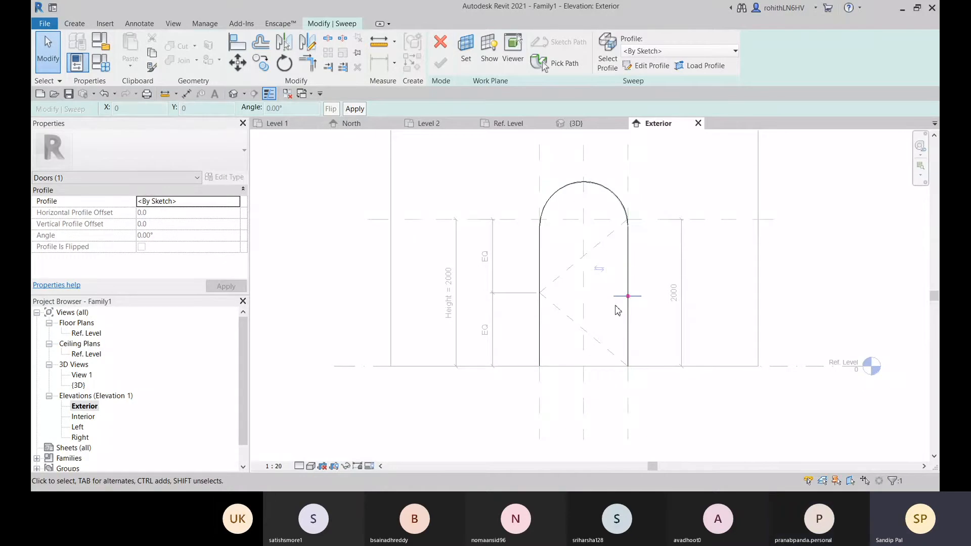
middle_click_drag(624, 297, 577, 284)
middle_click_drag(511, 342, 544, 330)
middle_click_drag(596, 315, 547, 329)
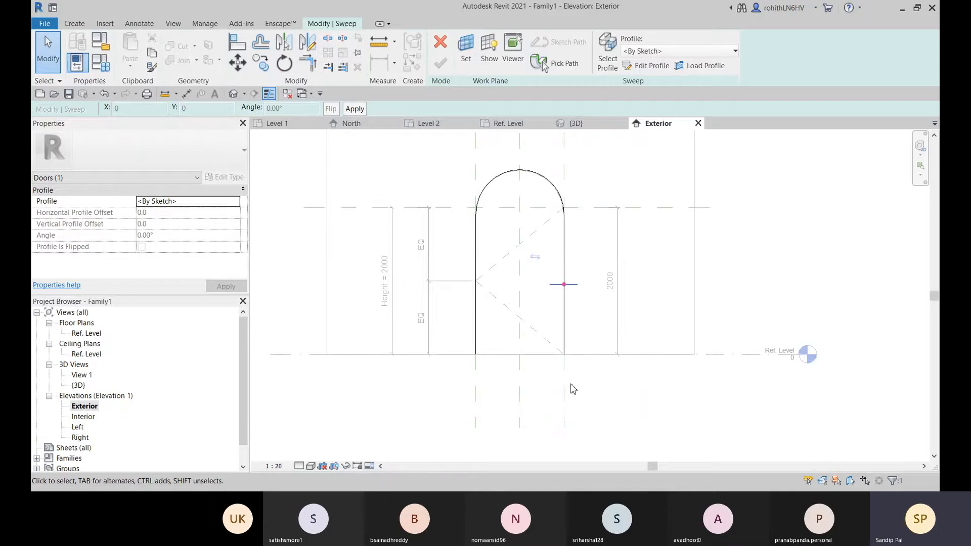
left_click(546, 332)
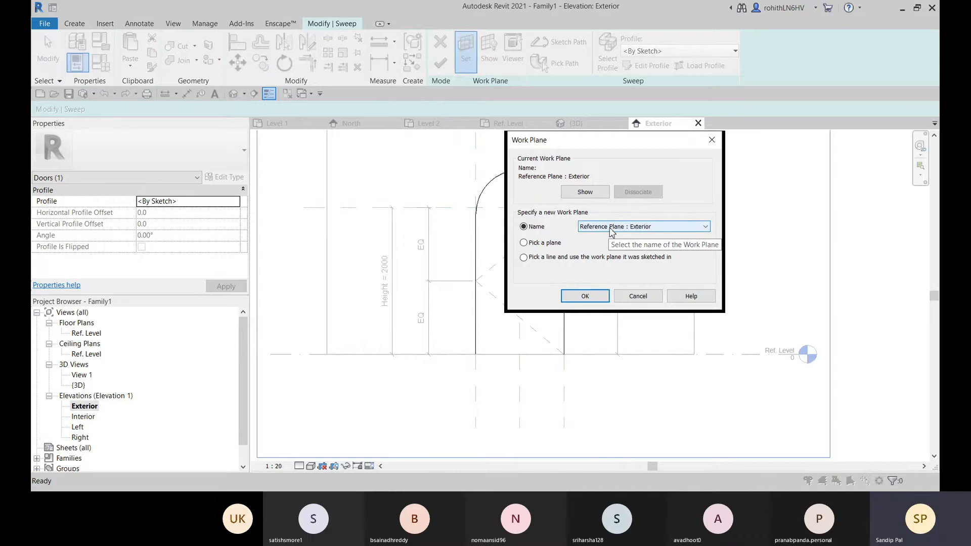
left_click(625, 228)
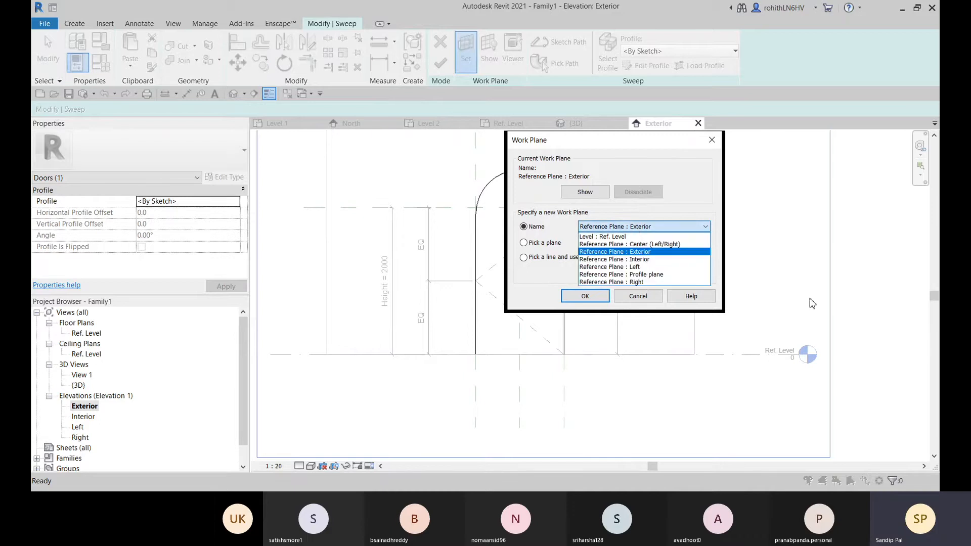
left_click(603, 236)
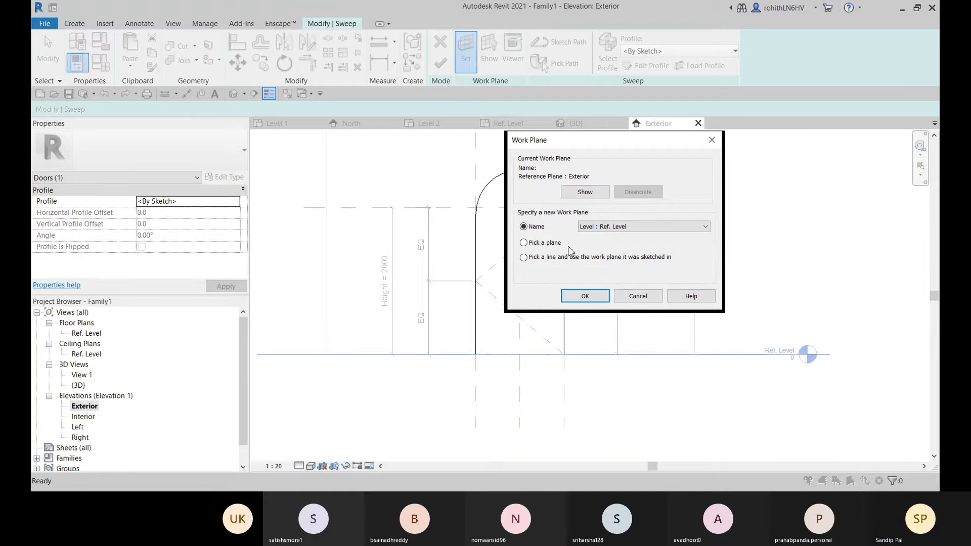
left_click(637, 299)
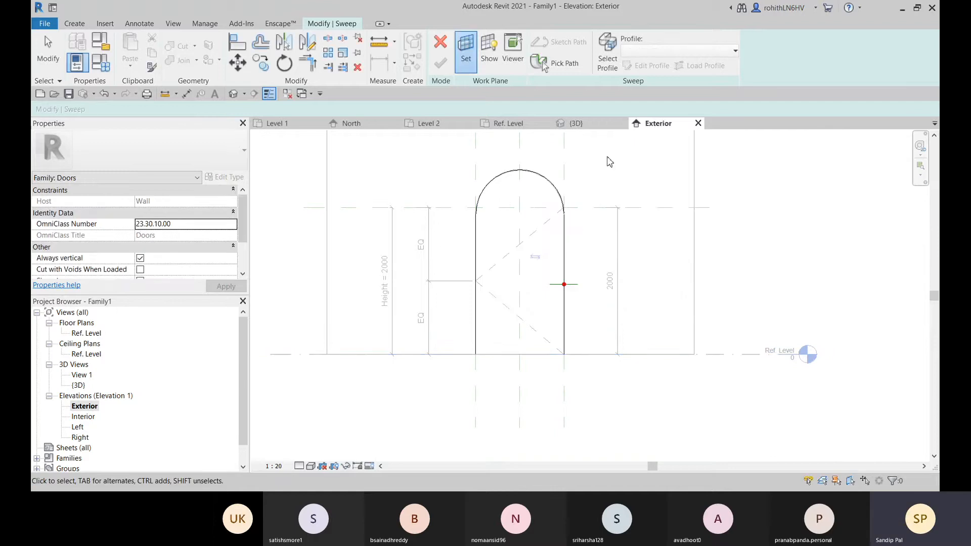
Switch to the Ref. Level plan and set the work plane to Level : Ref. Level
left_click(511, 123)
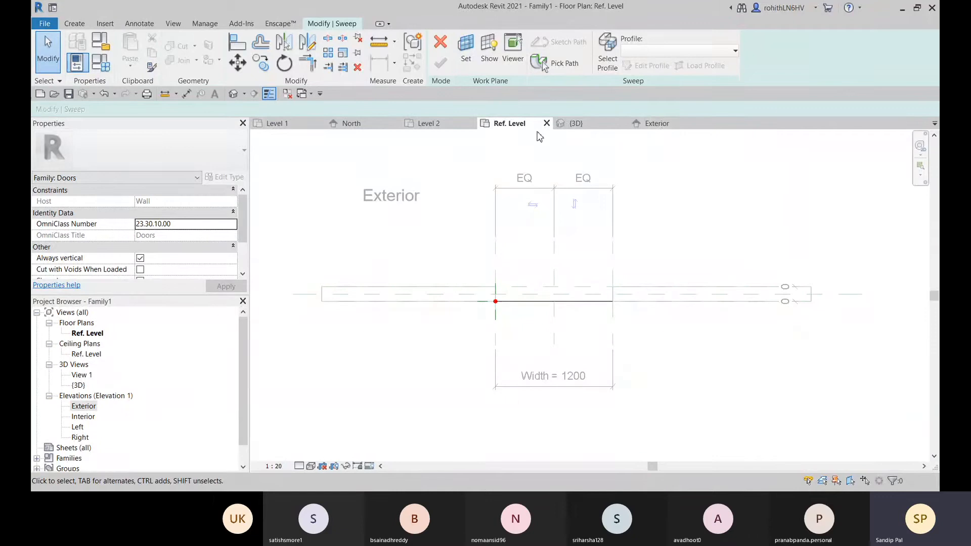
left_click(472, 65)
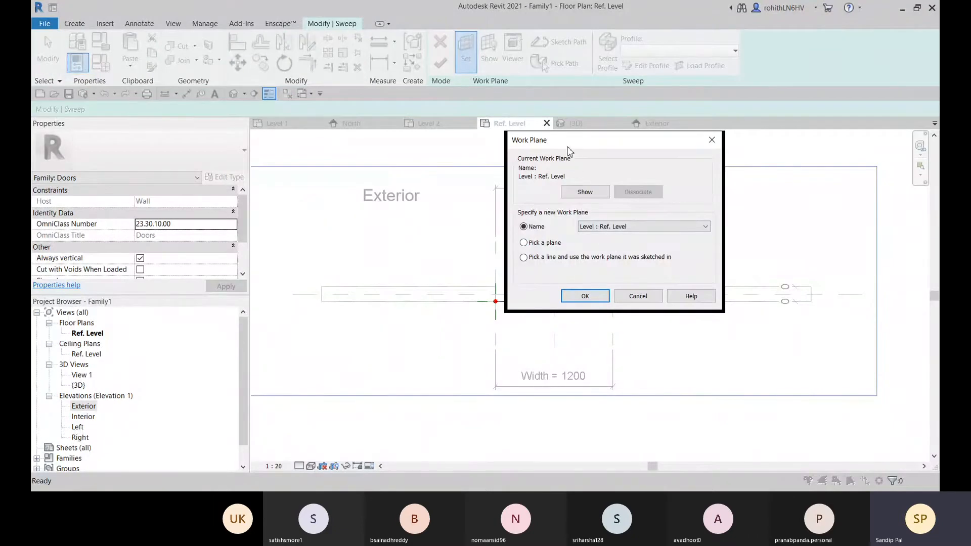
left_click_drag(569, 144, 571, 156)
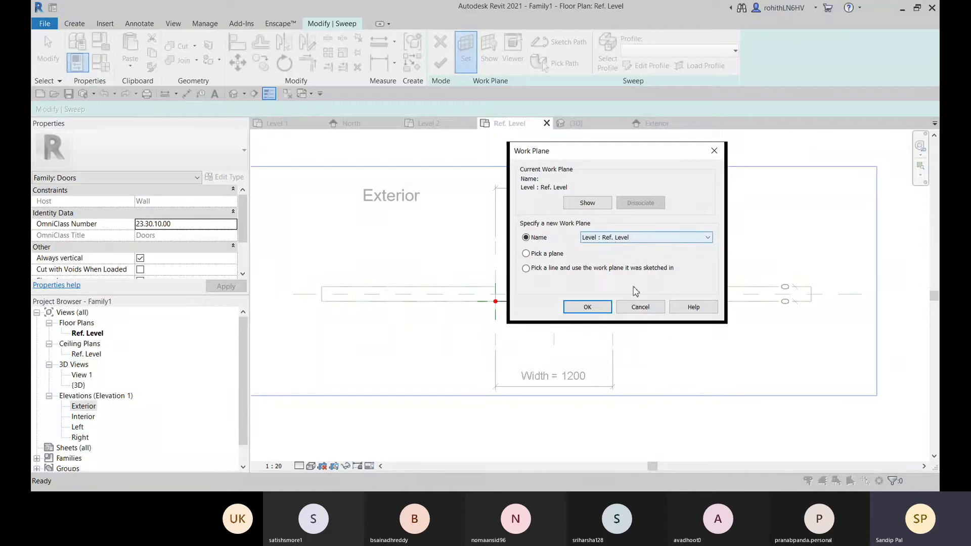
left_click(586, 307)
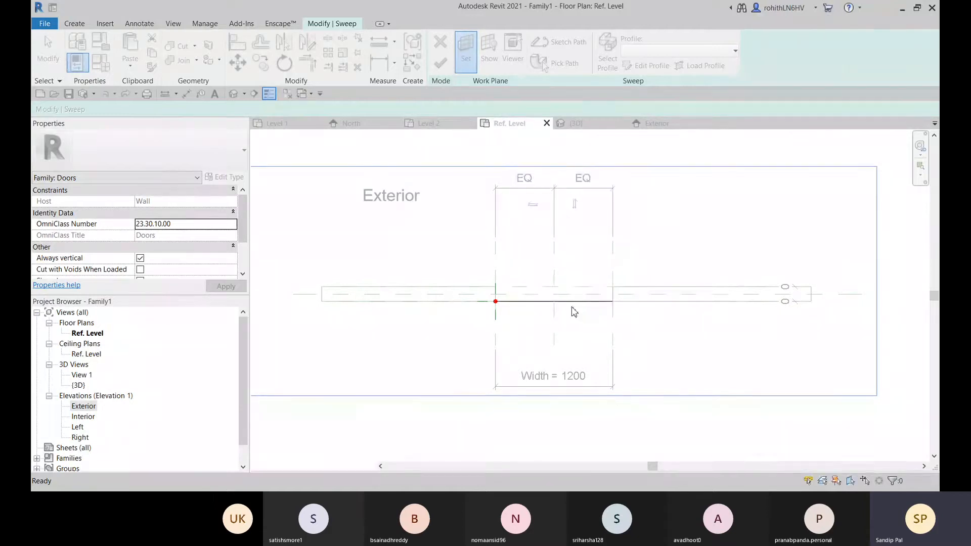
Draw a 40 mm model line from the midpoint of the wall's end at the left jamb, along the wall's centre reference plane
key("l")
key("i")
scroll(501, 302, "up", 1)
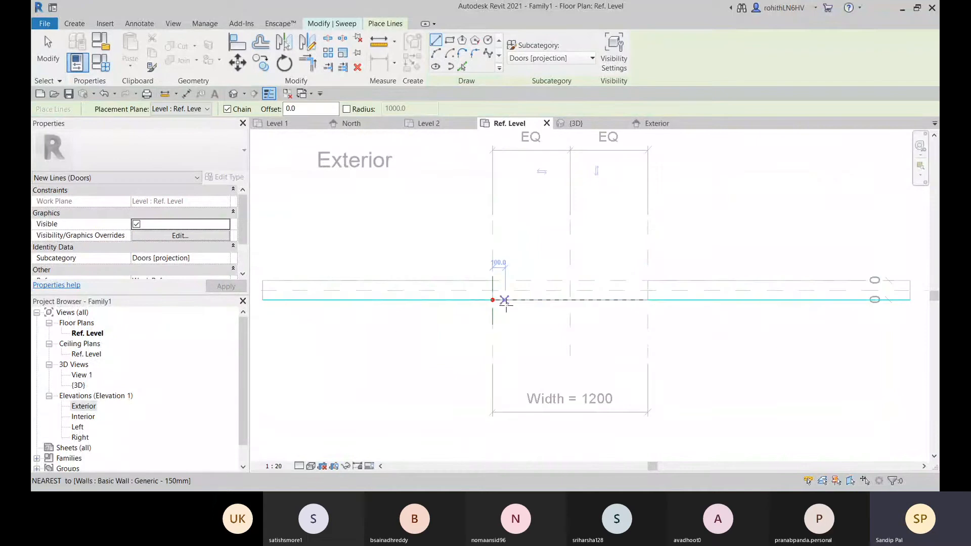
scroll(503, 300, "up", 4)
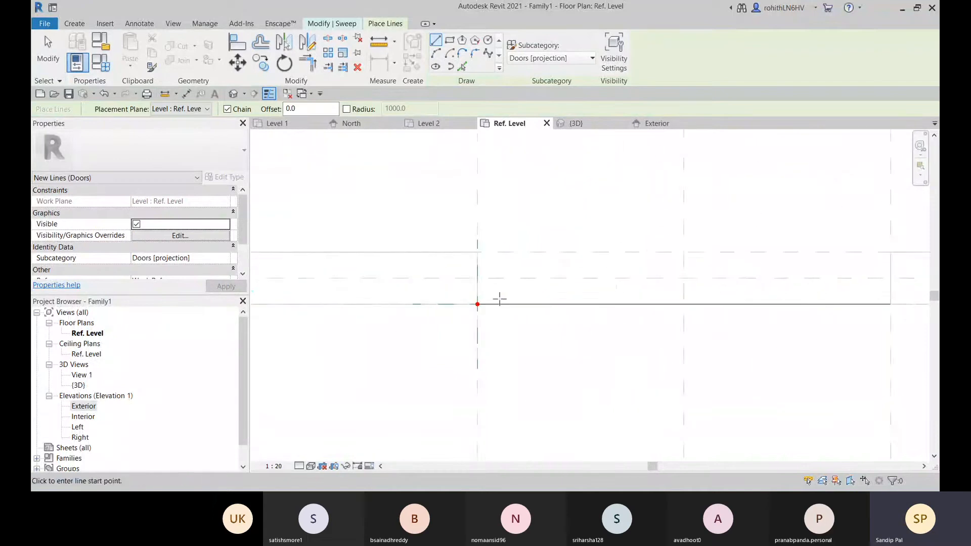
scroll(460, 288, "up", 3)
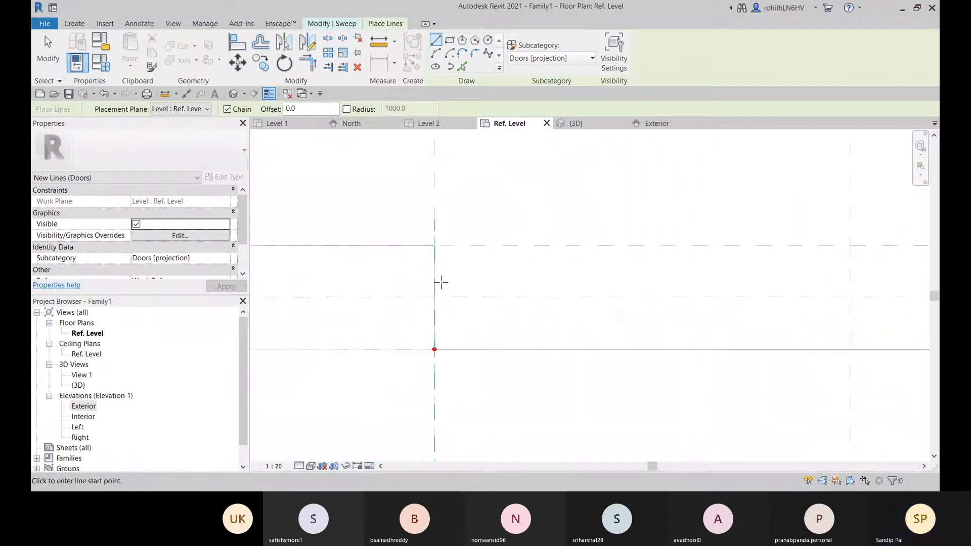
middle_click_drag(435, 279, 425, 275)
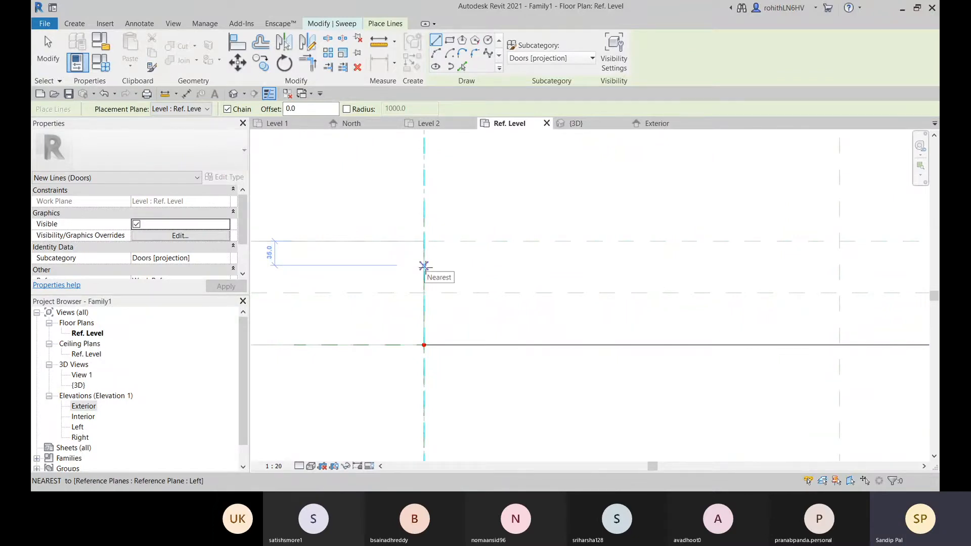
scroll(621, 310, "down", 3)
middle_click_drag(573, 330, 452, 328)
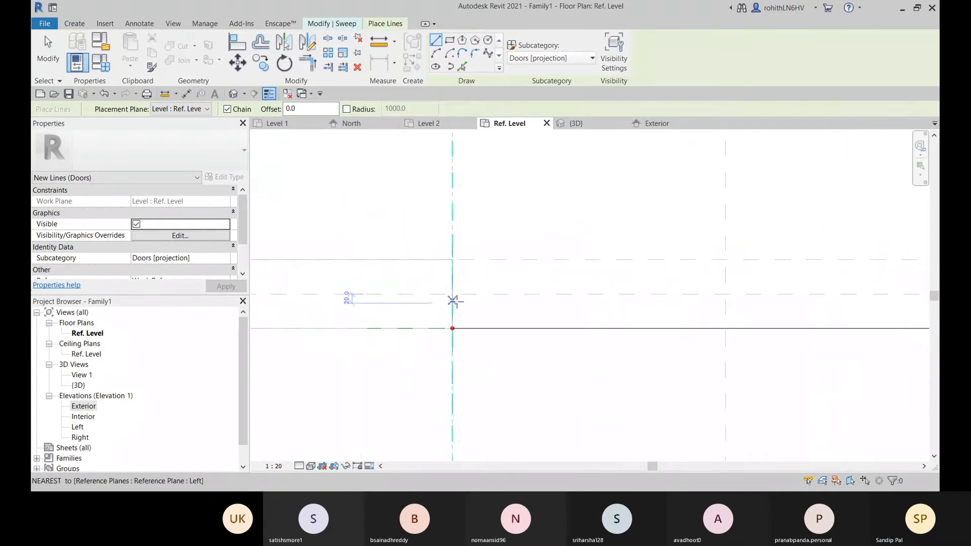
middle_click_drag(453, 278, 401, 281)
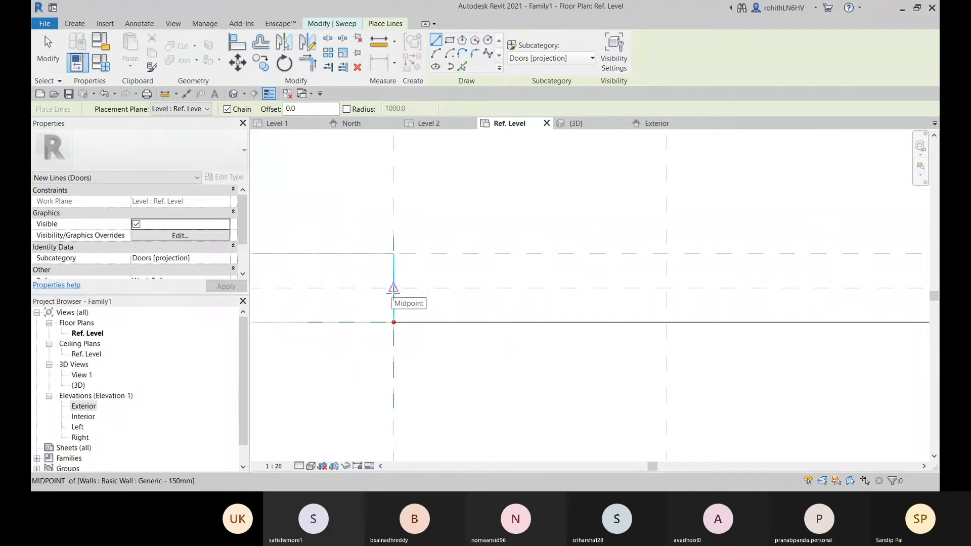
left_click(393, 288)
scroll(412, 289, "up", 2)
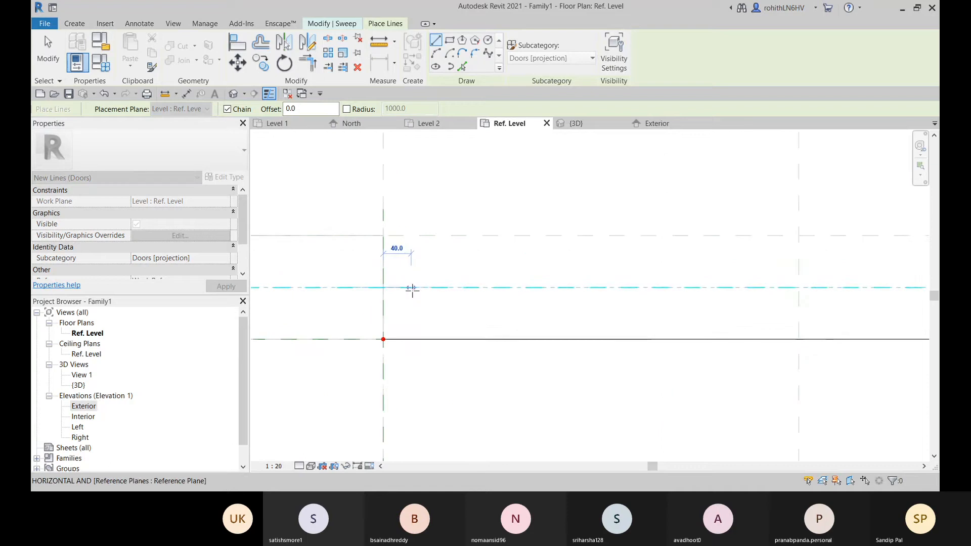
left_click(412, 289)
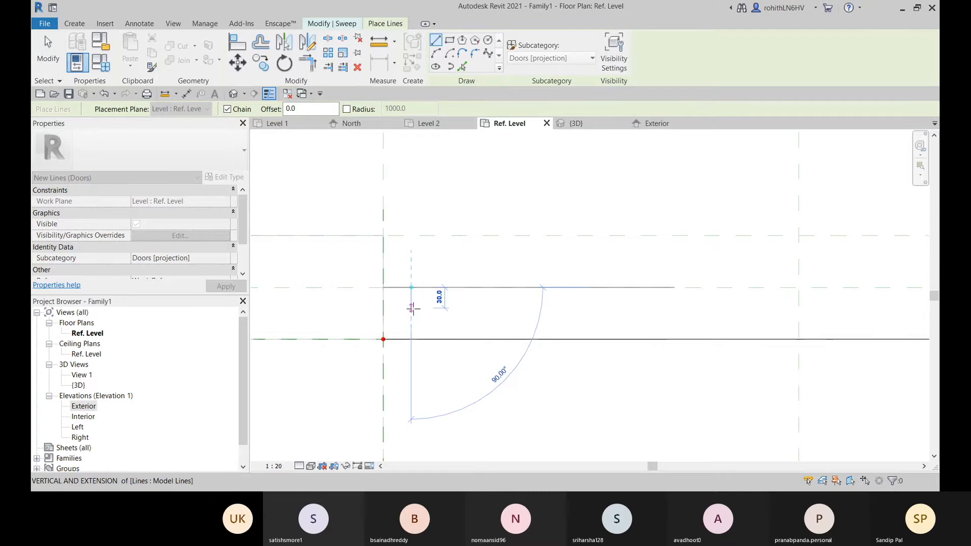
Close the stepped frame outline with segments 30 mm down, 35 mm across and 45 mm down, returning along the wall face and jamb
left_click(412, 308)
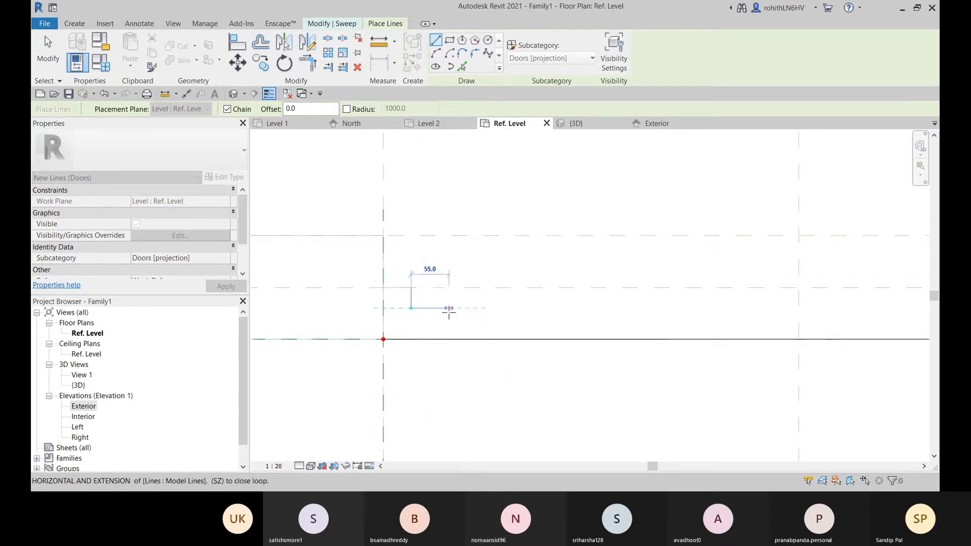
left_click(435, 308)
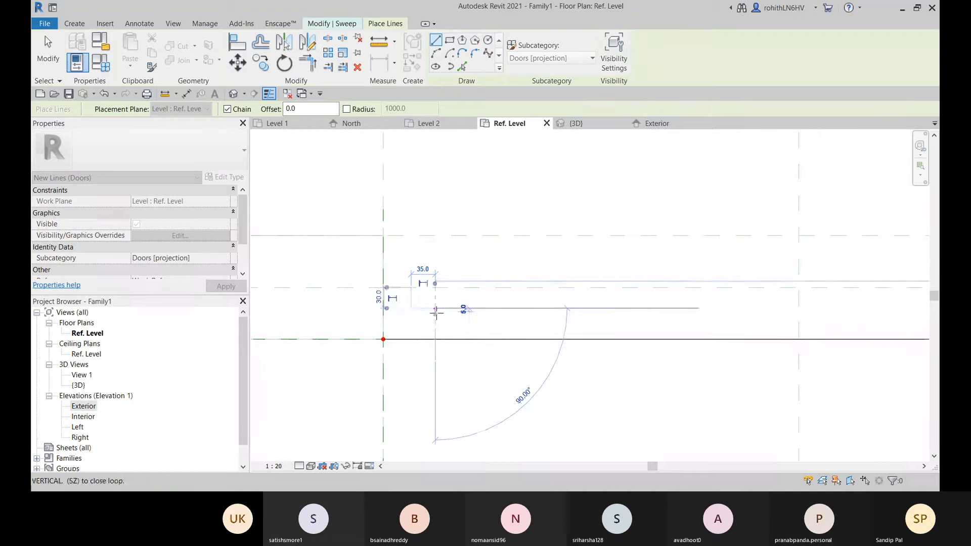
left_click(435, 339)
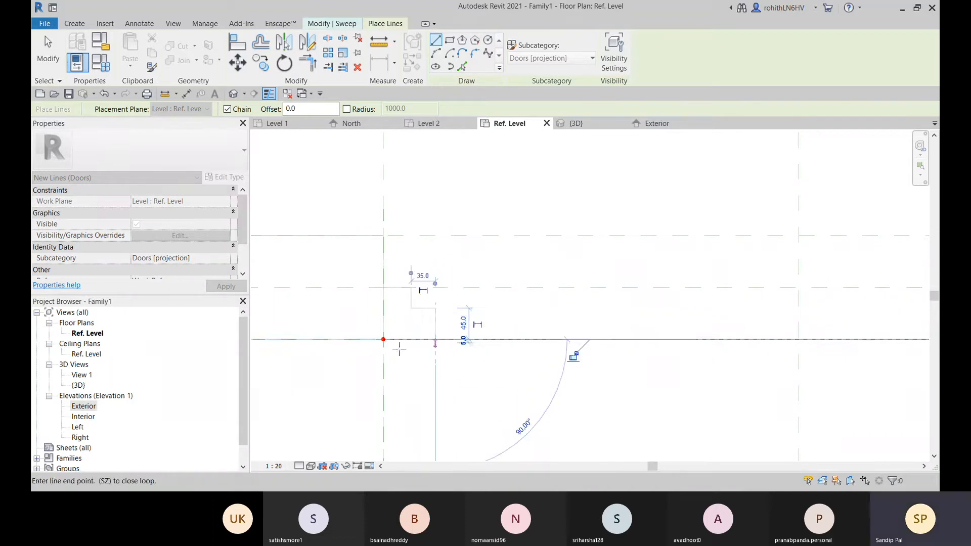
left_click(383, 339)
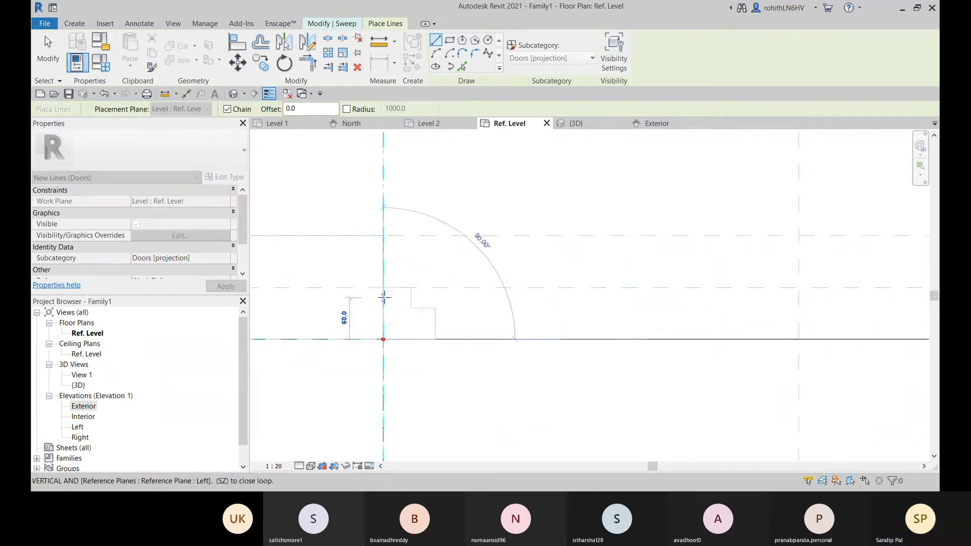
left_click(383, 287)
left_click(441, 293)
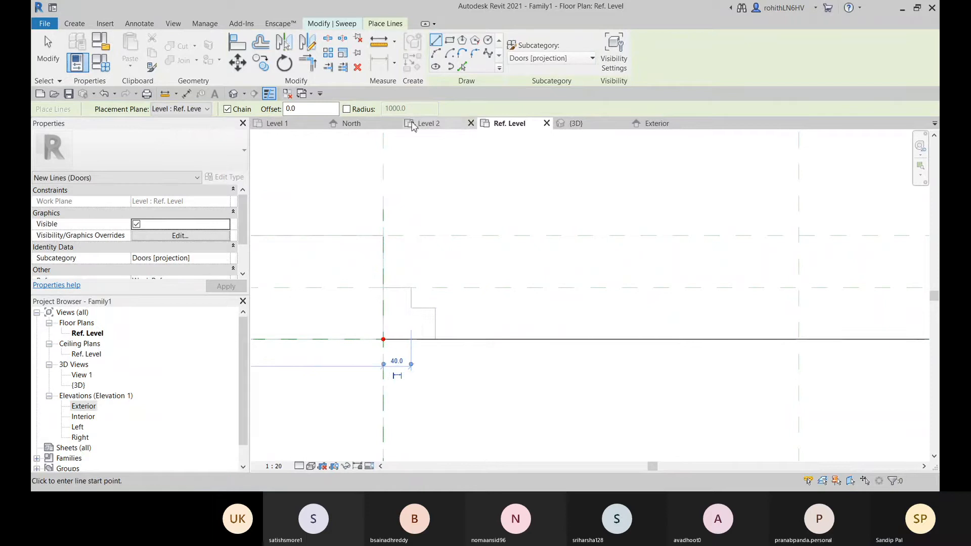
right_click(522, 201)
left_click(528, 204)
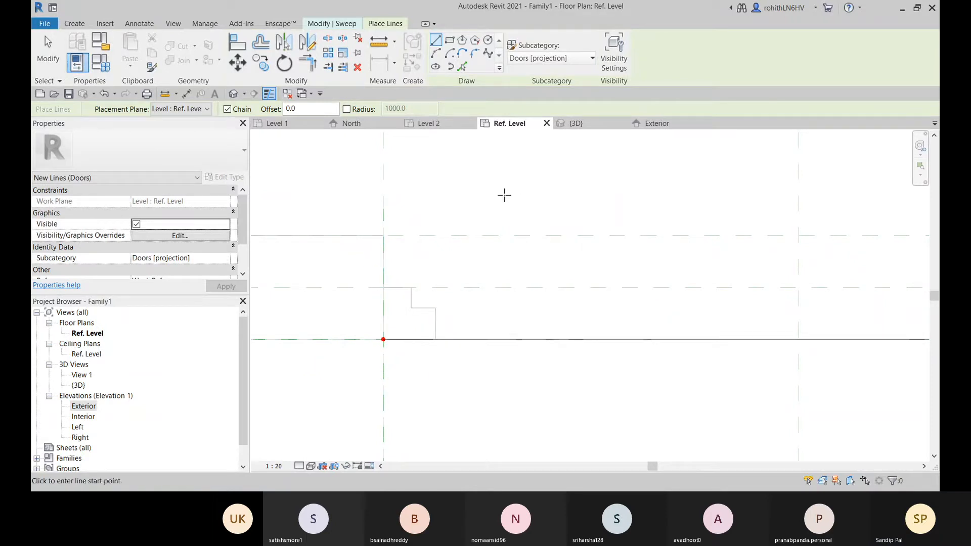
right_click(499, 189)
left_click(515, 201)
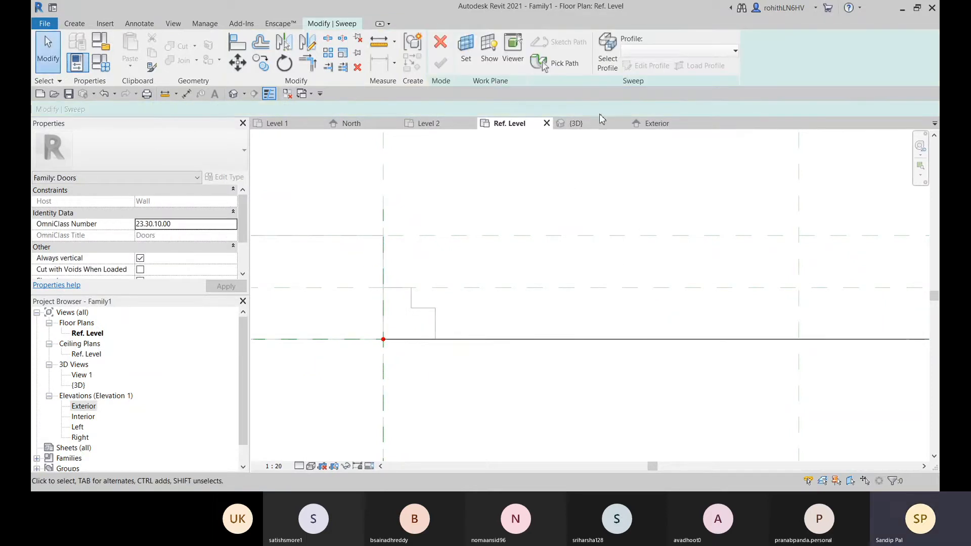
Try to use the stepped outline drawn with model lines as the sweep's profile
middle_click_drag(531, 283, 544, 274)
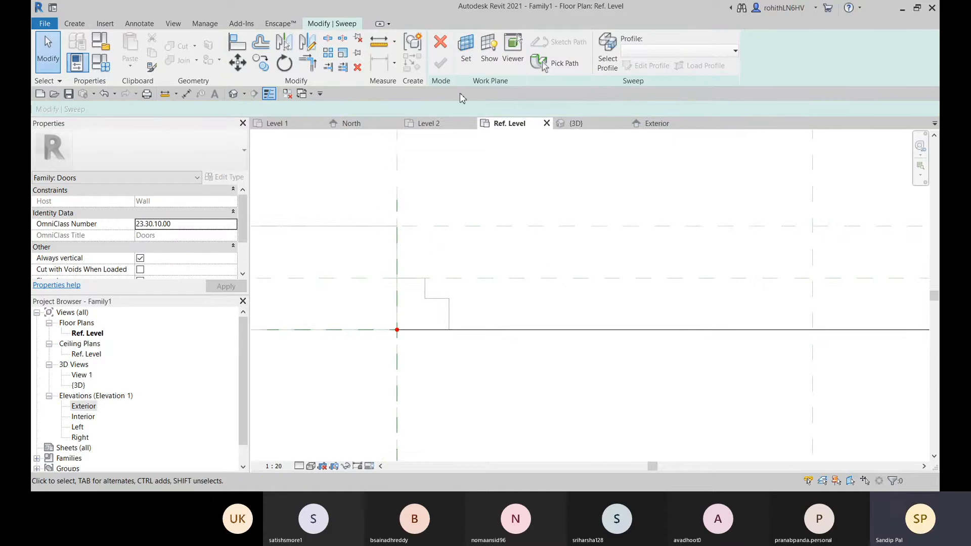
left_click_drag(363, 263, 498, 351)
left_click(607, 54)
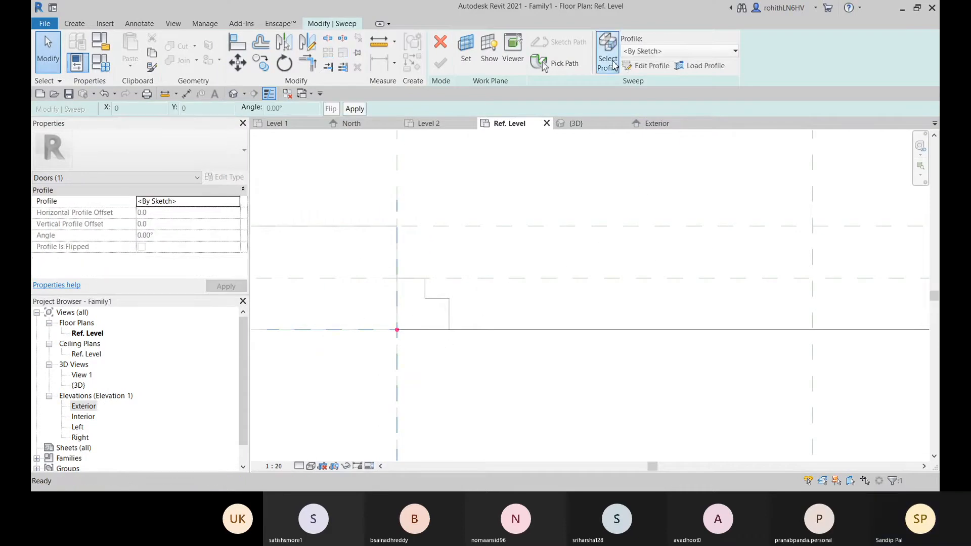
left_click(434, 304)
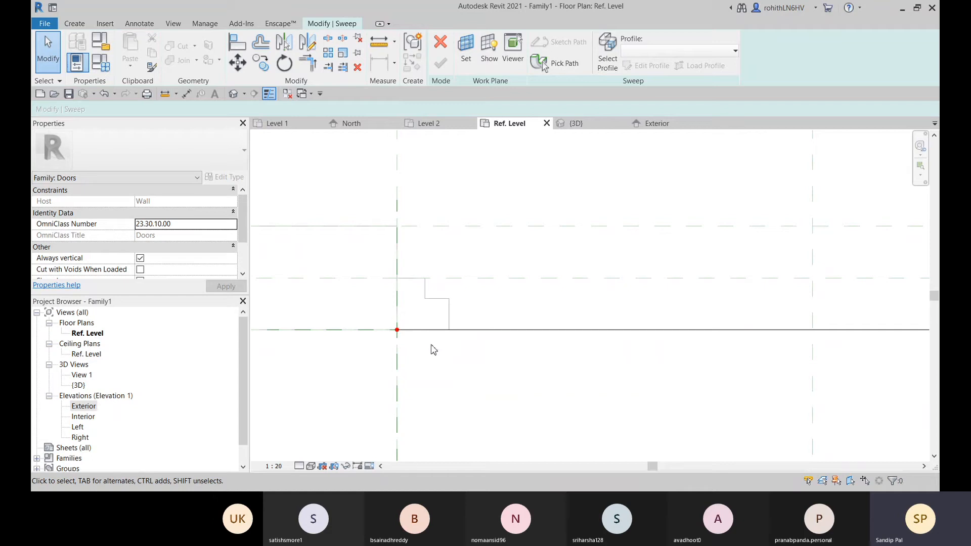
middle_click_drag(462, 324, 448, 334)
Undo the model lines of the stepped outline at the left jamb
key("ctrl+z")
key("ctrl+z")
key("ctrl+z")
key("ctrl+z")
key("ctrl+z")
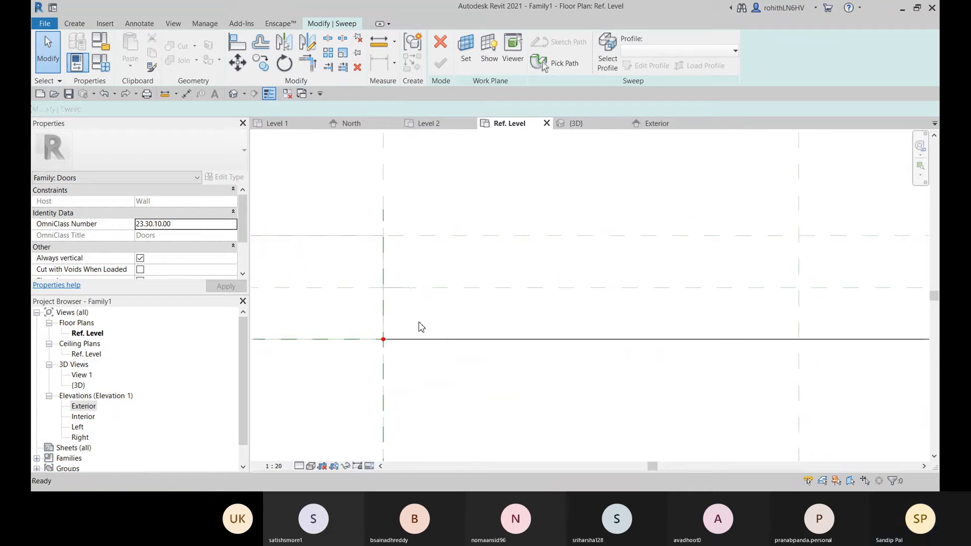
middle_click(413, 322)
middle_click(413, 322)
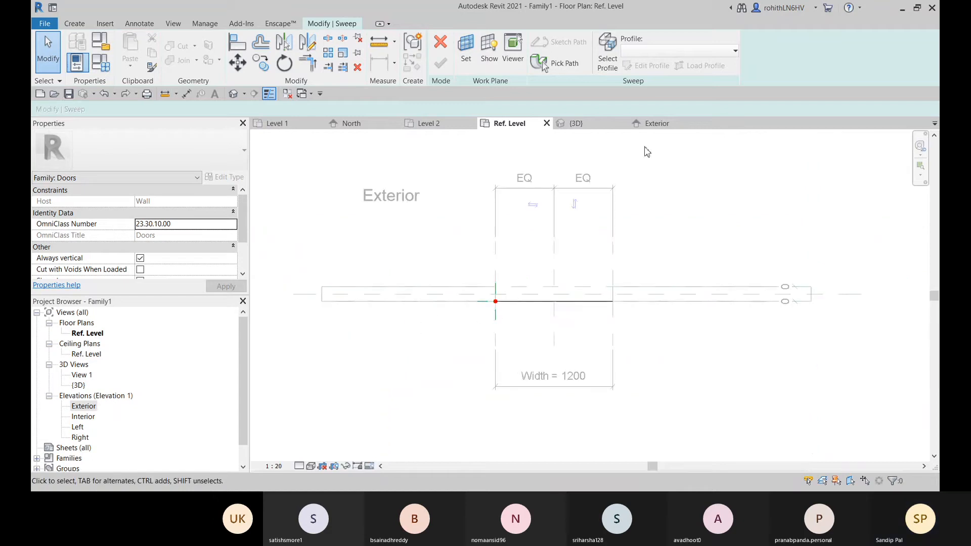
Begin a sketched sweep profile from the left jamb on the wall's centre plane, running 35 mm across, 35 mm down and 35 mm across
left_click(615, 59)
scroll(521, 286, "up", 2)
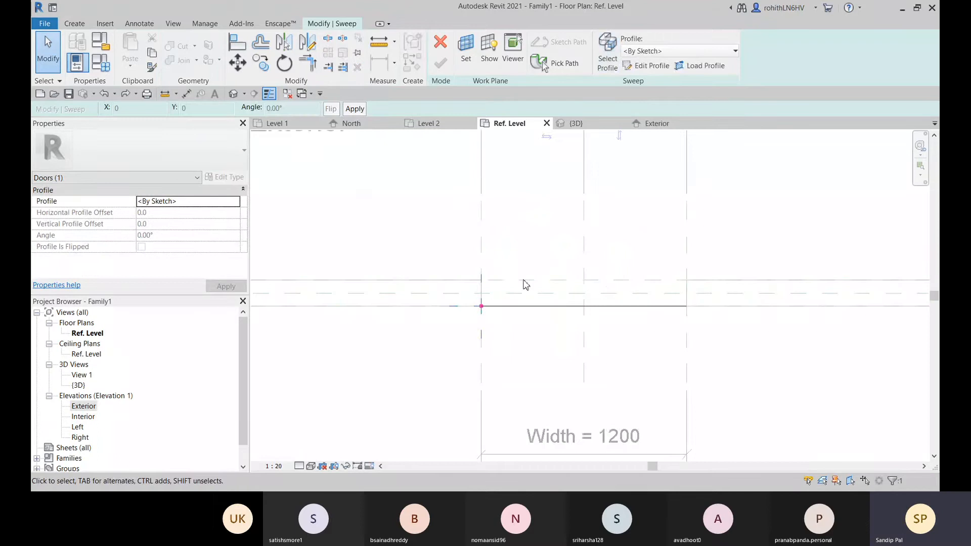
left_click(642, 66)
scroll(501, 288, "up", 3)
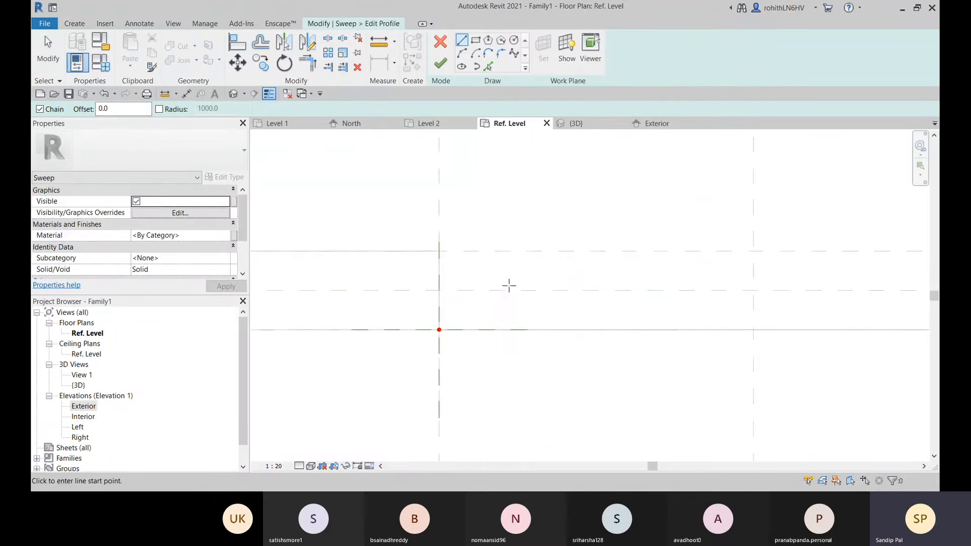
scroll(455, 294, "up", 1)
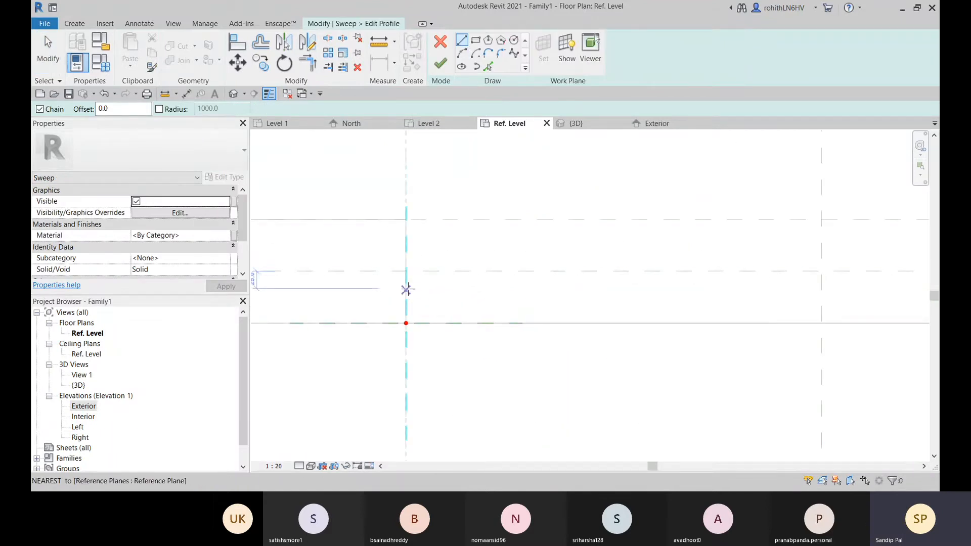
left_click(408, 272)
scroll(427, 273, "up", 2)
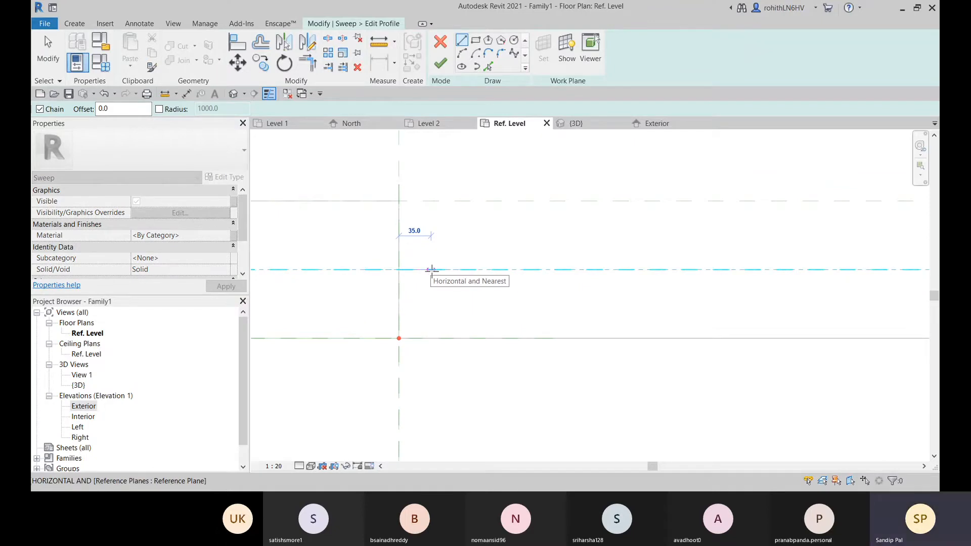
left_click(431, 270)
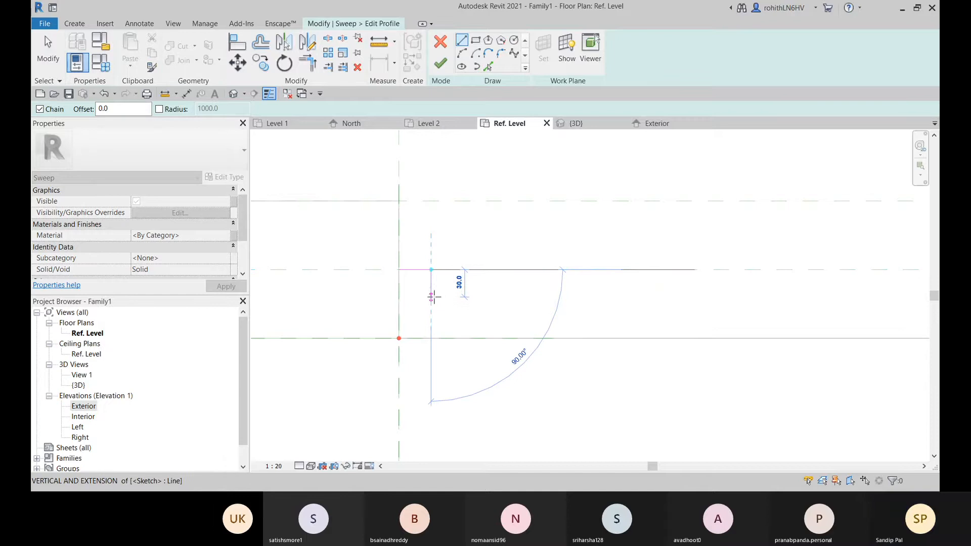
left_click(431, 302)
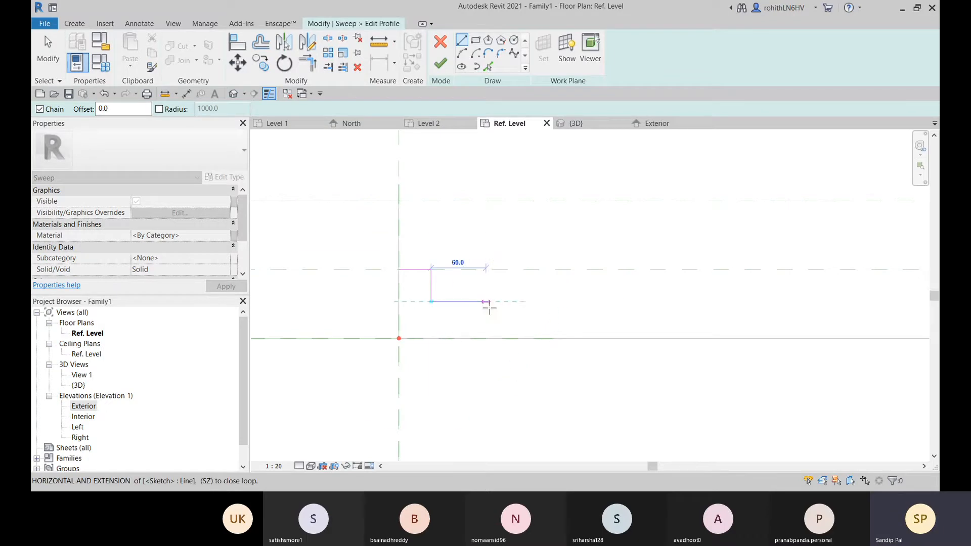
left_click(463, 302)
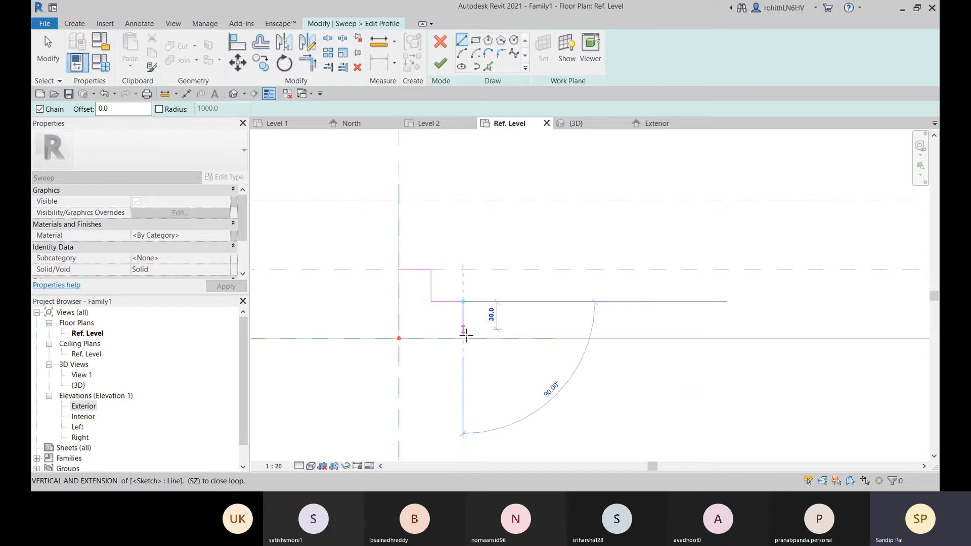
Close the stepped profile with segments 40 mm down, back along the wall face and 75 mm up the jamb, completing the sweep
left_click(463, 337)
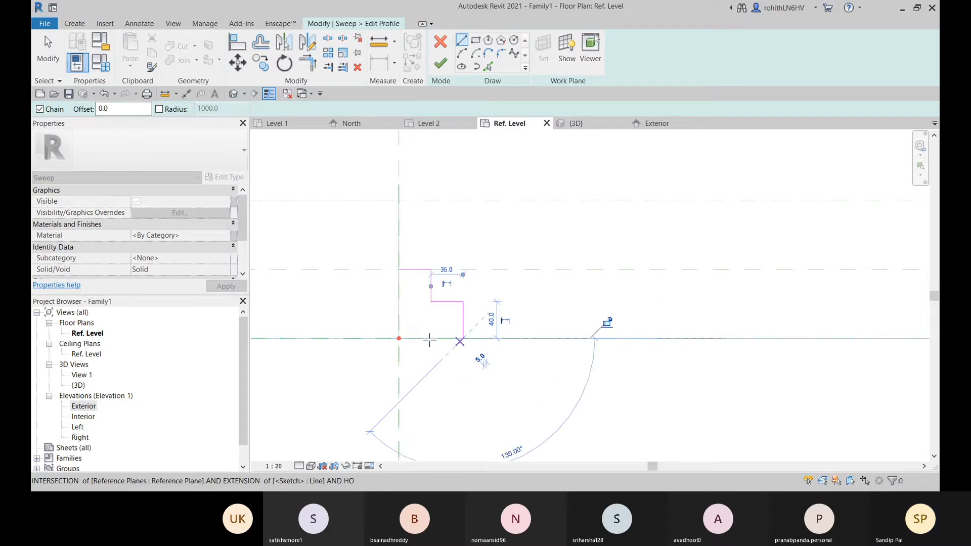
left_click(399, 338)
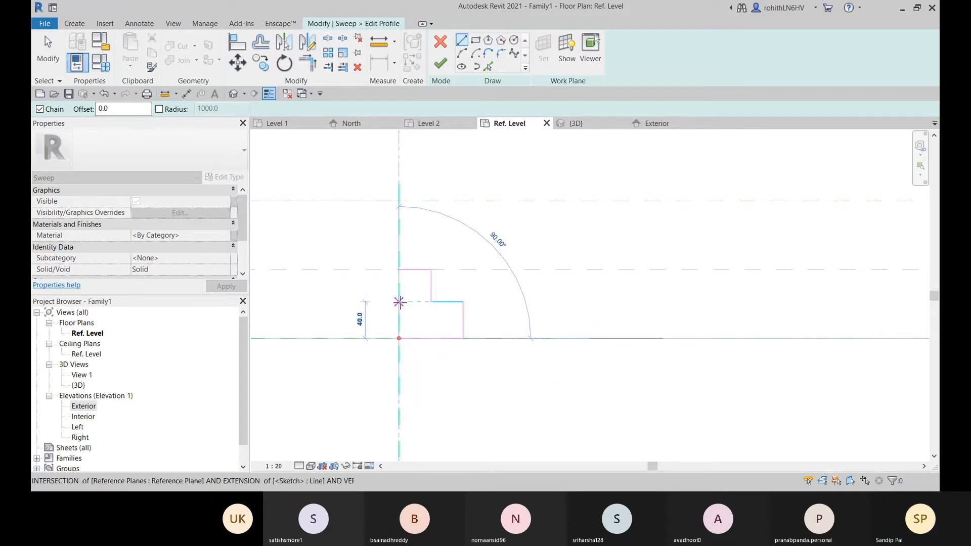
left_click(399, 270)
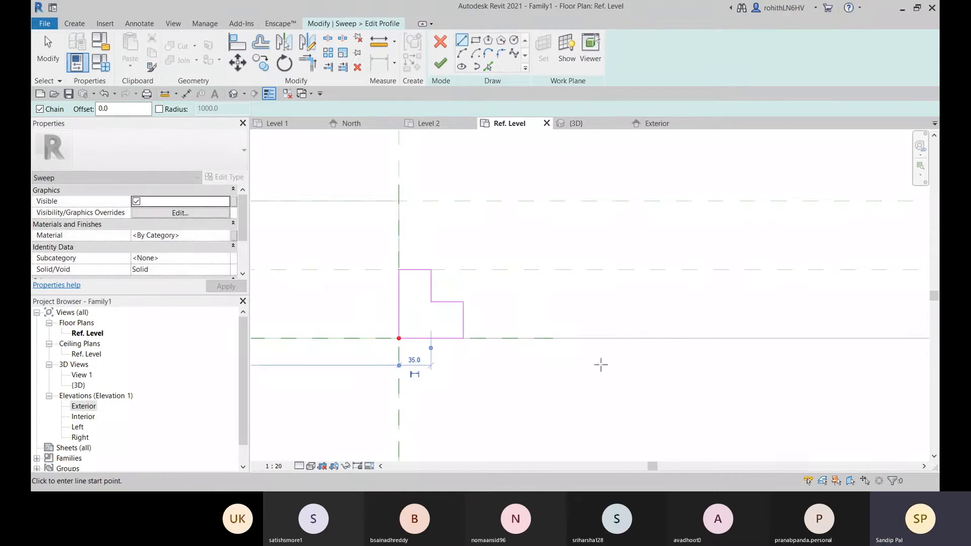
left_click(441, 65)
scroll(505, 327, "down", 5)
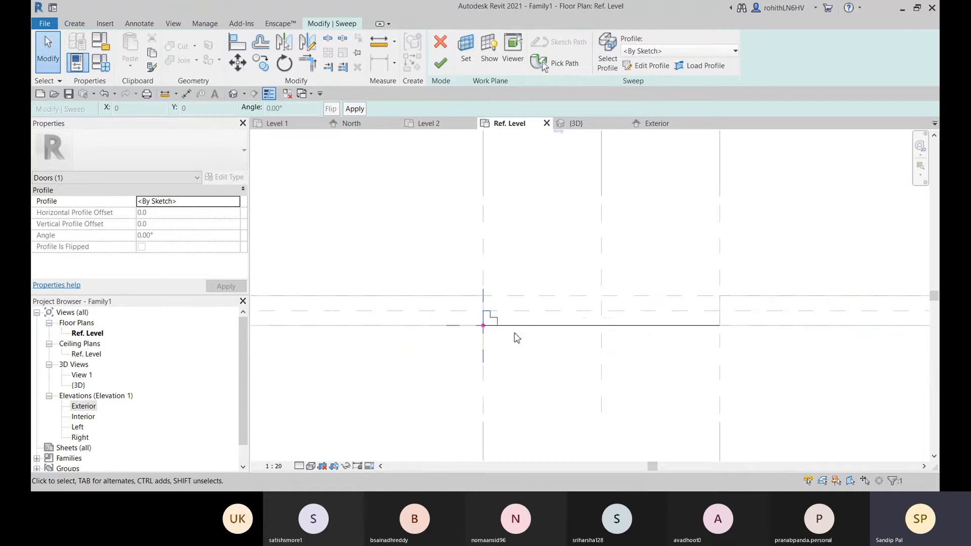
middle_click_drag(529, 334, 524, 345)
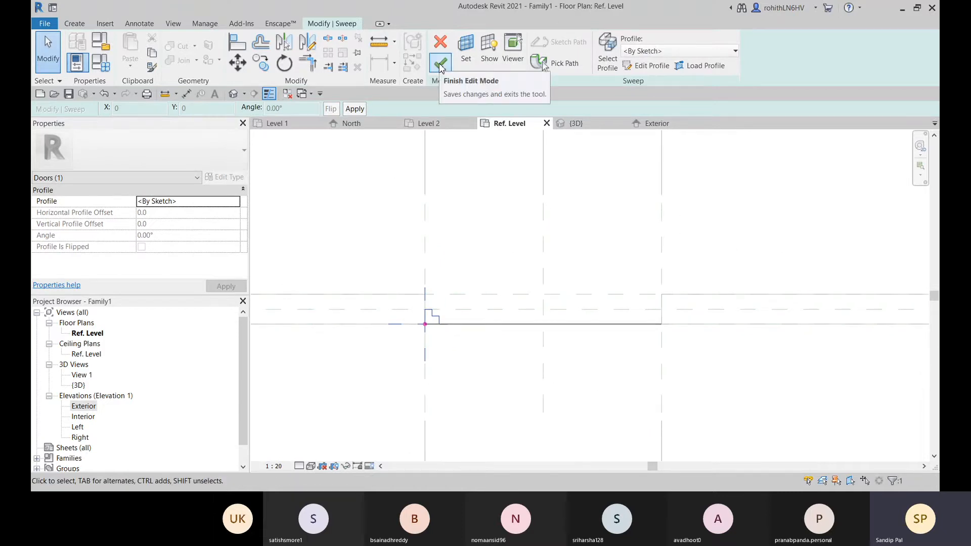
left_click(441, 65)
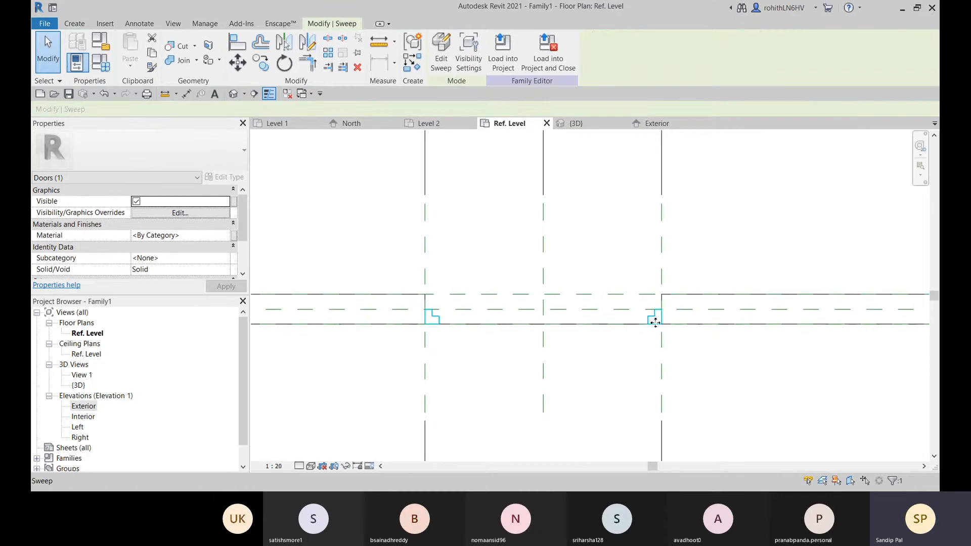
In the 3D view, change the host wall's type to Generic - 300mm to test the frame in a thicker wall
left_click(575, 124)
scroll(591, 299, "up", 3)
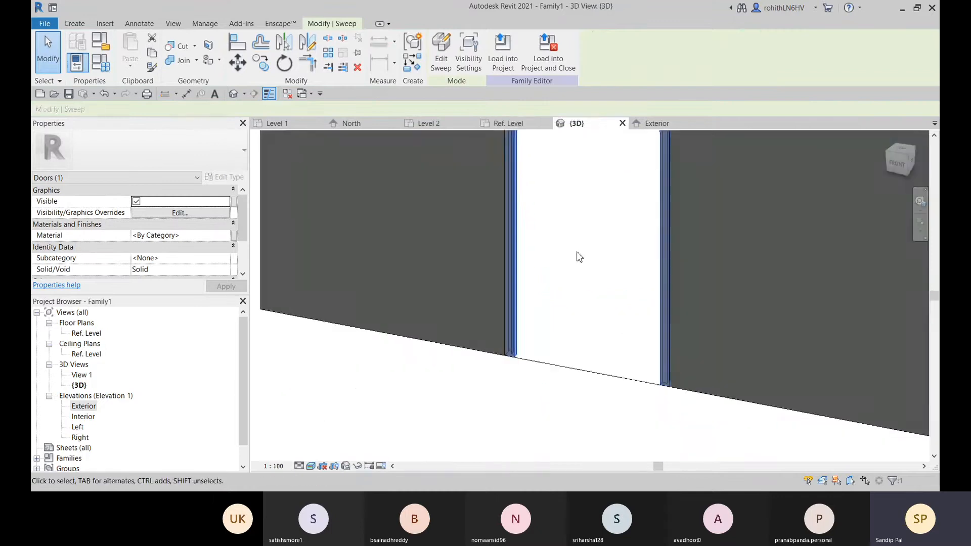
scroll(541, 328, "down", 5)
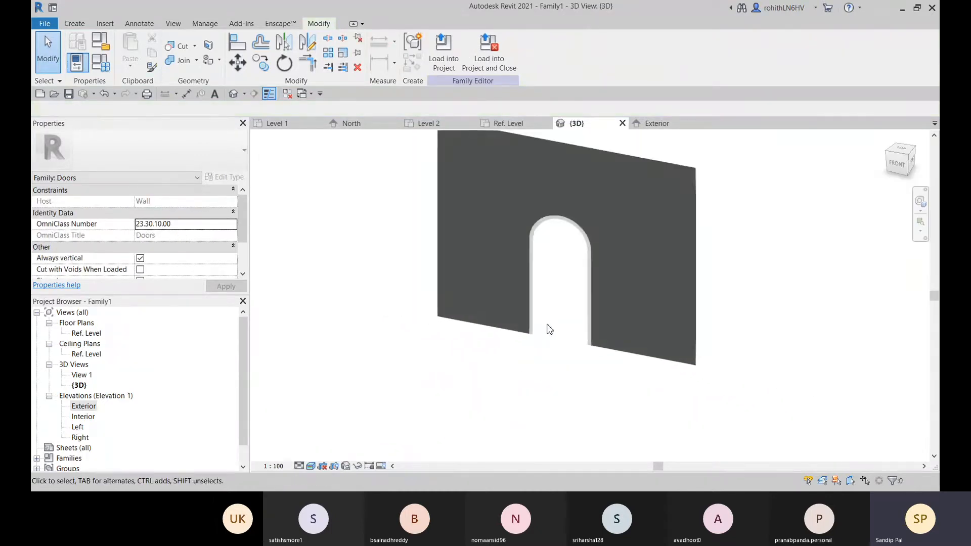
middle_click_drag(584, 325, 379, 357, "shift")
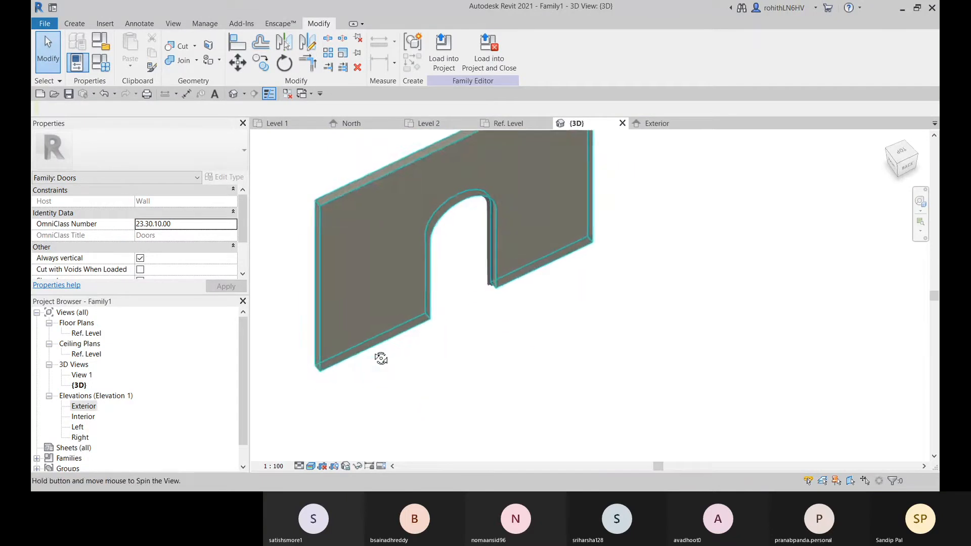
left_click(327, 280)
scroll(475, 231, "up", 2)
scroll(617, 288, "up", 4)
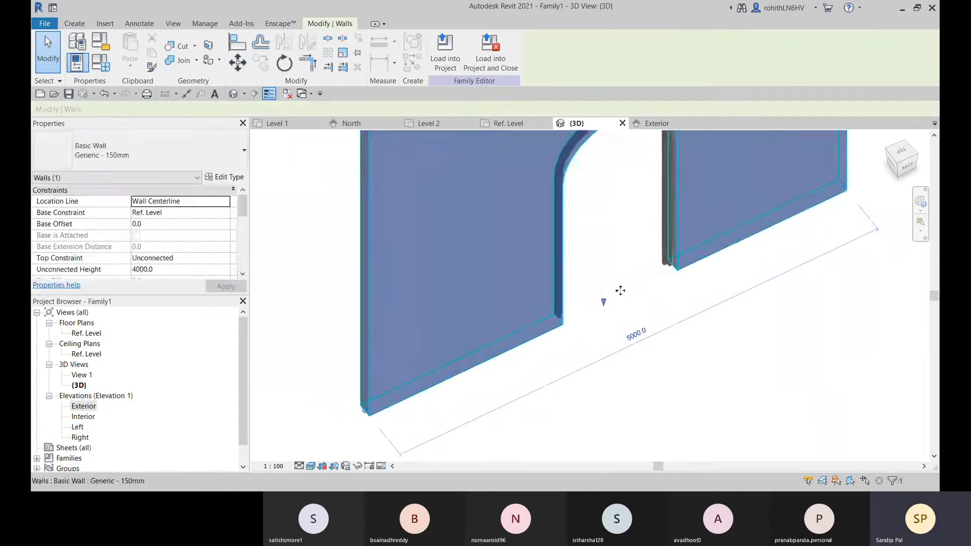
left_click(126, 152)
left_click(81, 235)
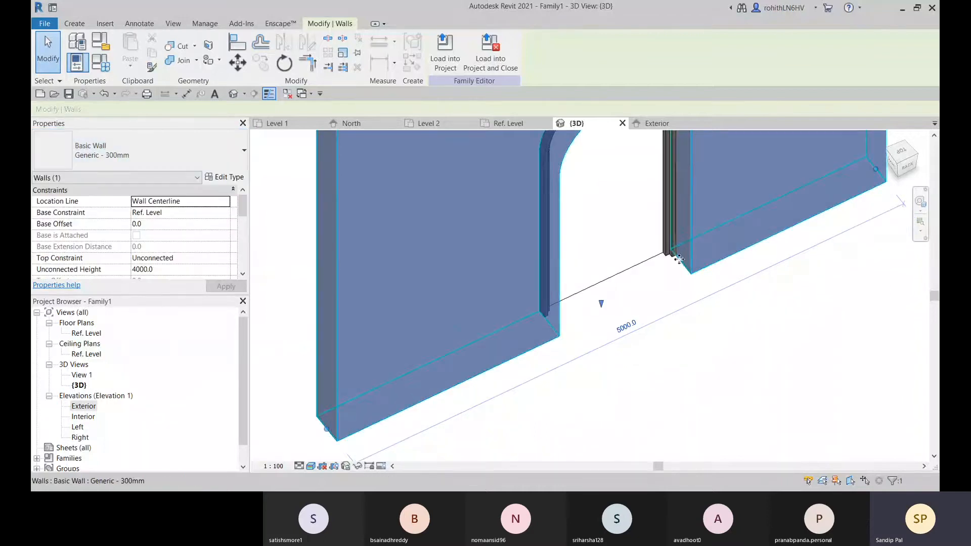
Examine how the swept frame sits within the thicker wall's arched opening from the front and back
scroll(677, 258, "up", 2)
scroll(678, 258, "up", 1)
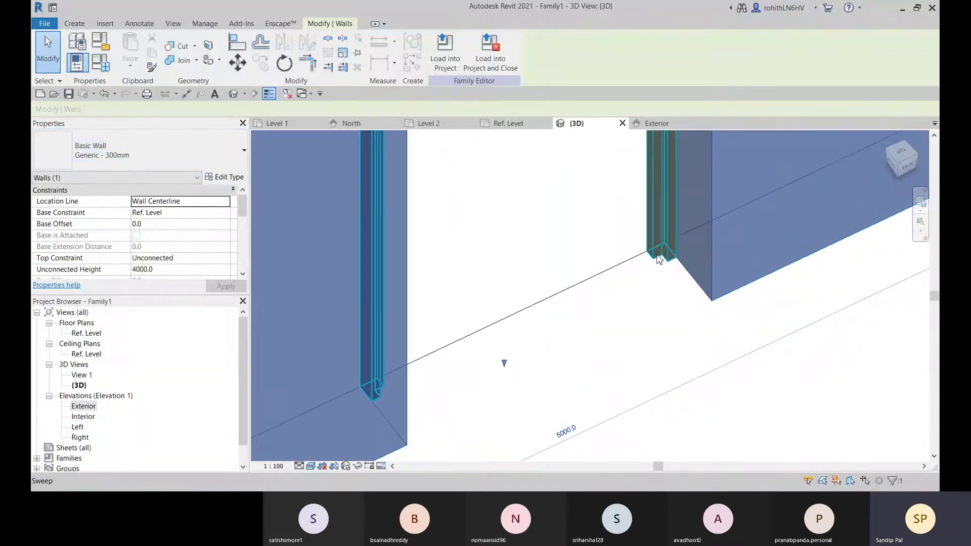
scroll(442, 259, "down", 2)
middle_click_drag(504, 272, 403, 368, "shift")
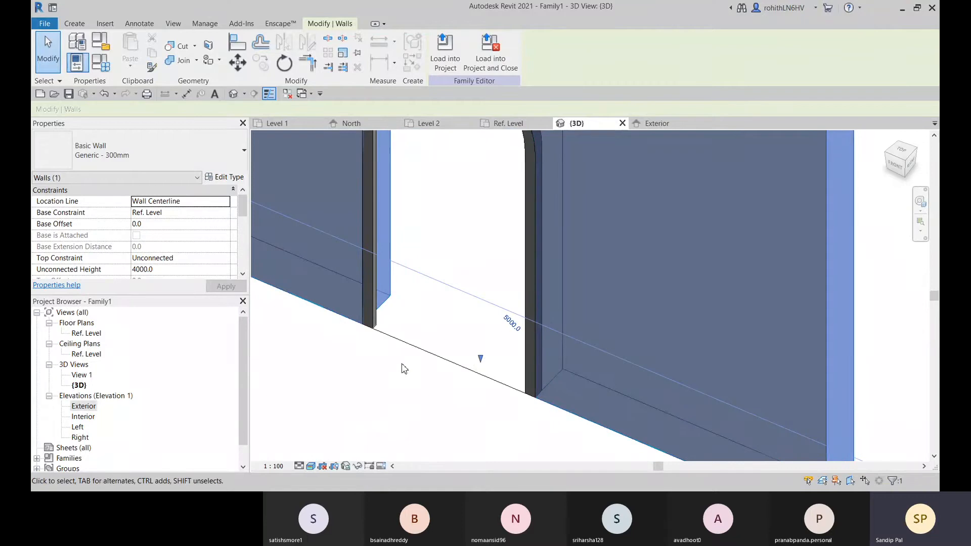
scroll(491, 354, "down", 5)
middle_click_drag(490, 351, 526, 288, "shift")
scroll(445, 337, "up", 2)
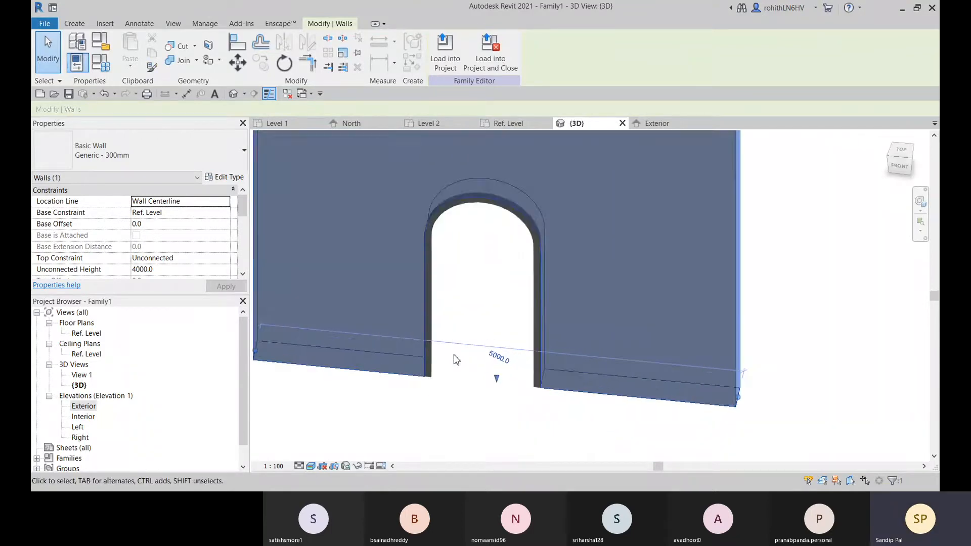
middle_click_drag(455, 359, 244, 362, "shift")
scroll(569, 331, "up", 3)
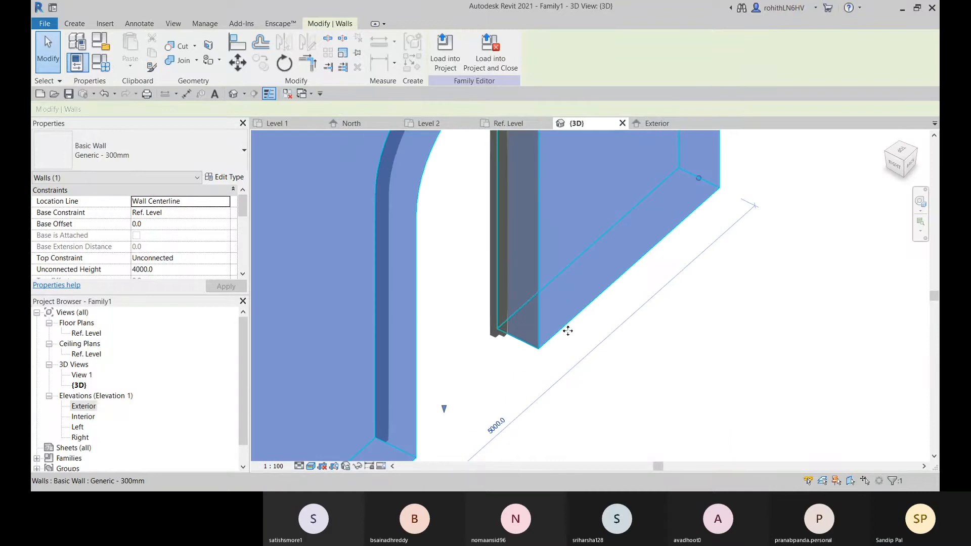
Try the Generic - 200mm type on the host wall, restore Generic - 150mm and inspect the frame's fit
left_click(199, 160)
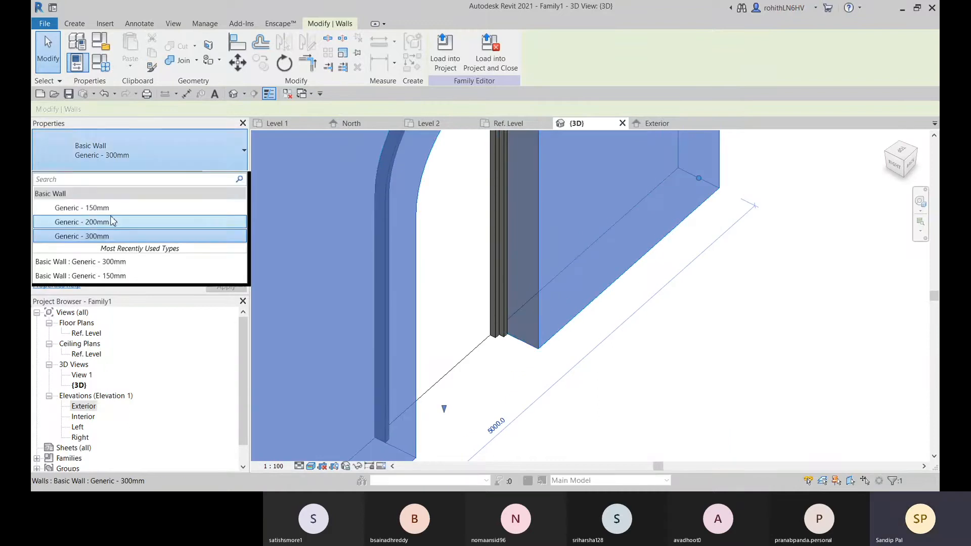
left_click(111, 223)
middle_click_drag(507, 346, 520, 297)
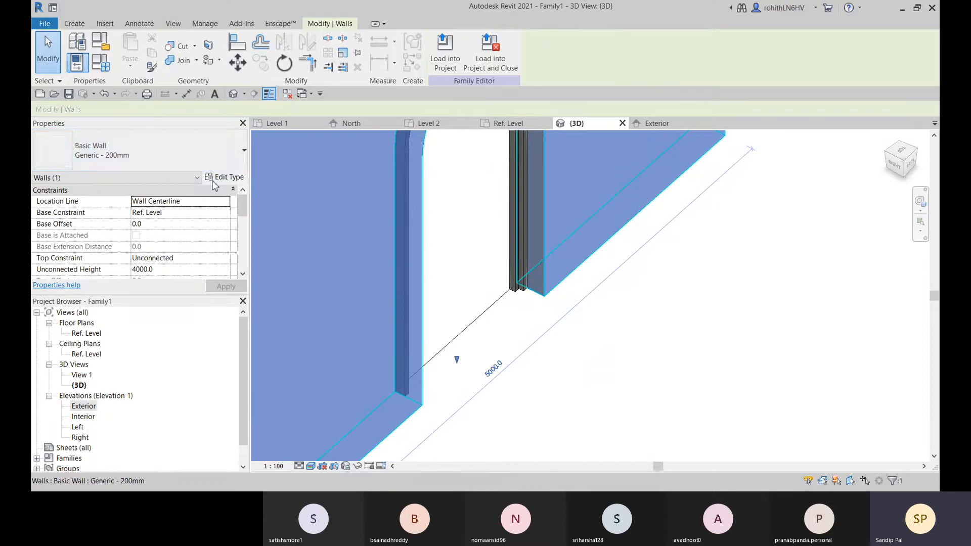
left_click(203, 156)
left_click(107, 208)
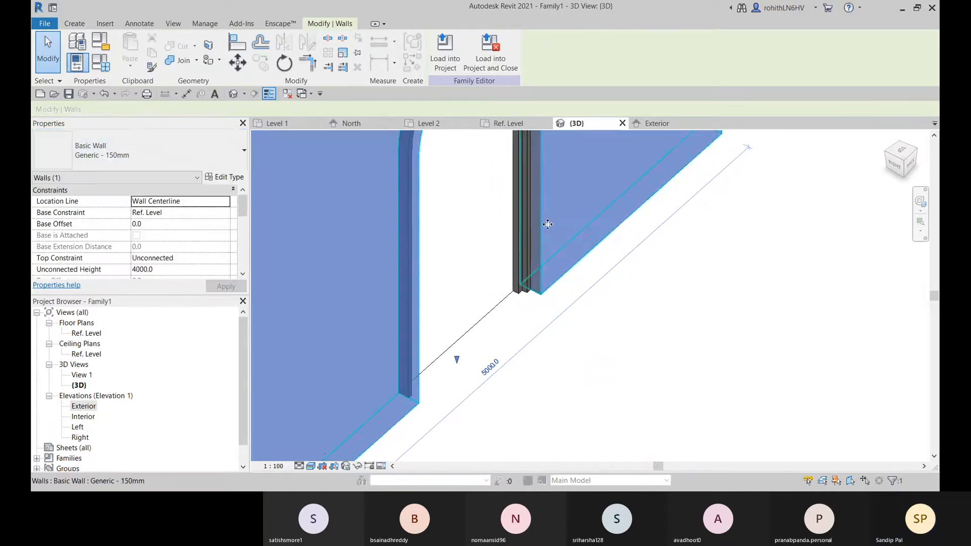
left_click(479, 331)
middle_click_drag(582, 312, 520, 368, "shift")
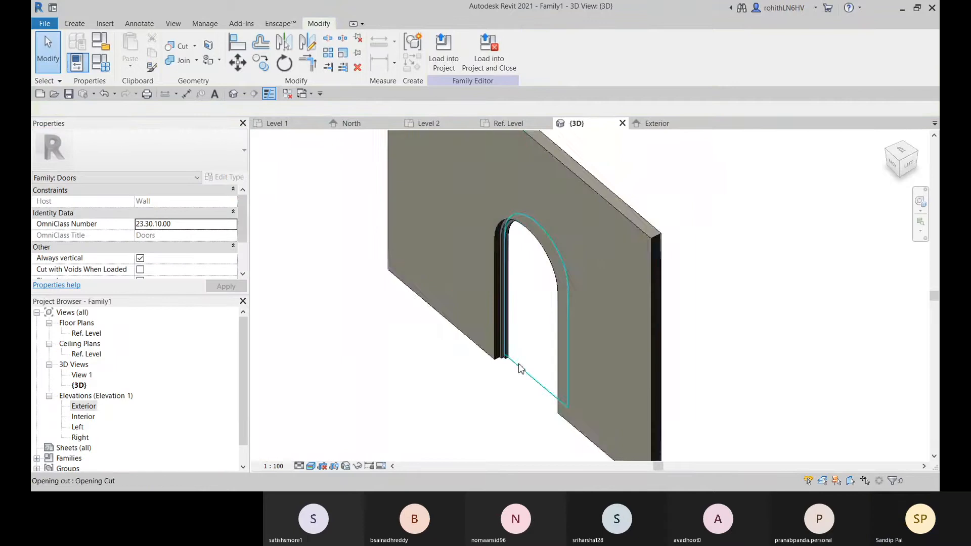
scroll(494, 400, "up", 6)
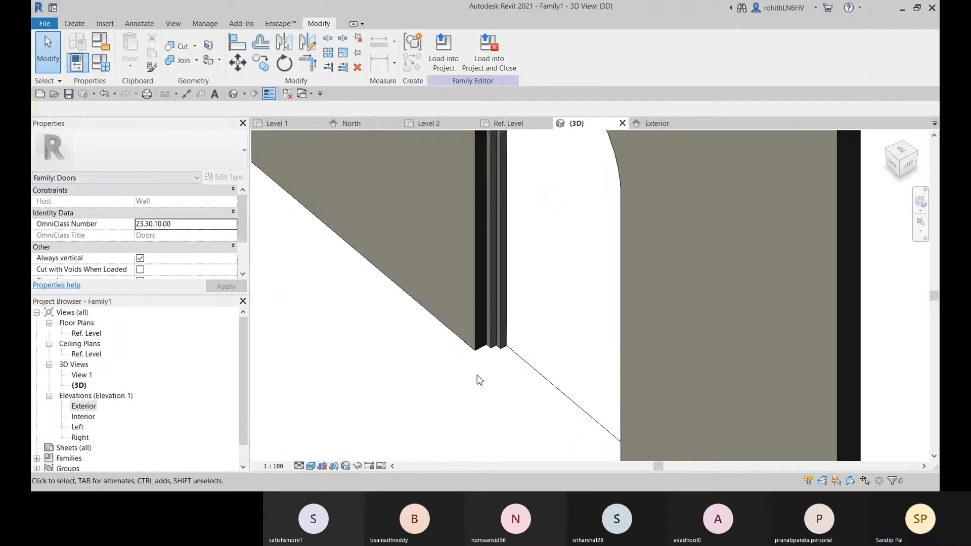
scroll(483, 365, "down", 5)
middle_click_drag(481, 373, 530, 260, "shift")
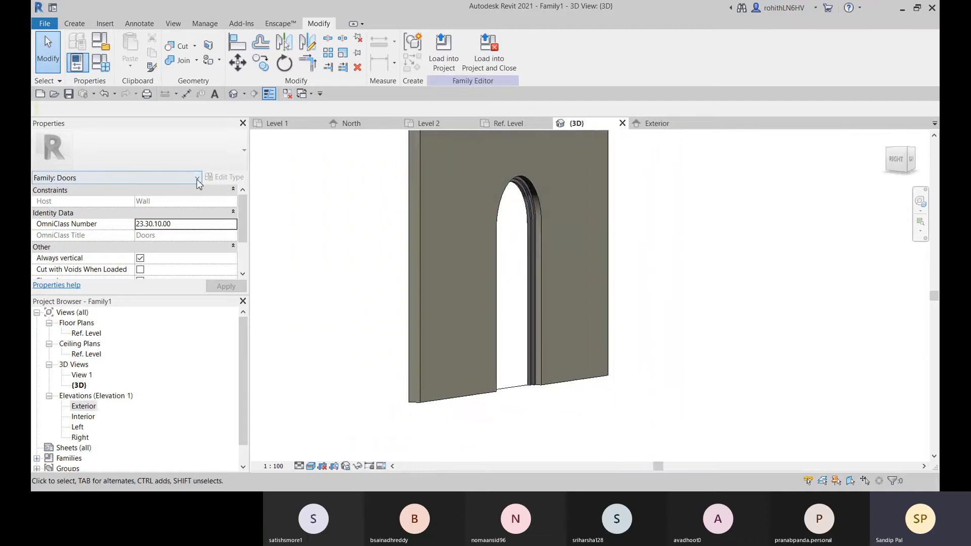
Select the wall's centre reference plane in the Ref. Level floor plan and examine the frame profiles against it
left_click(511, 124)
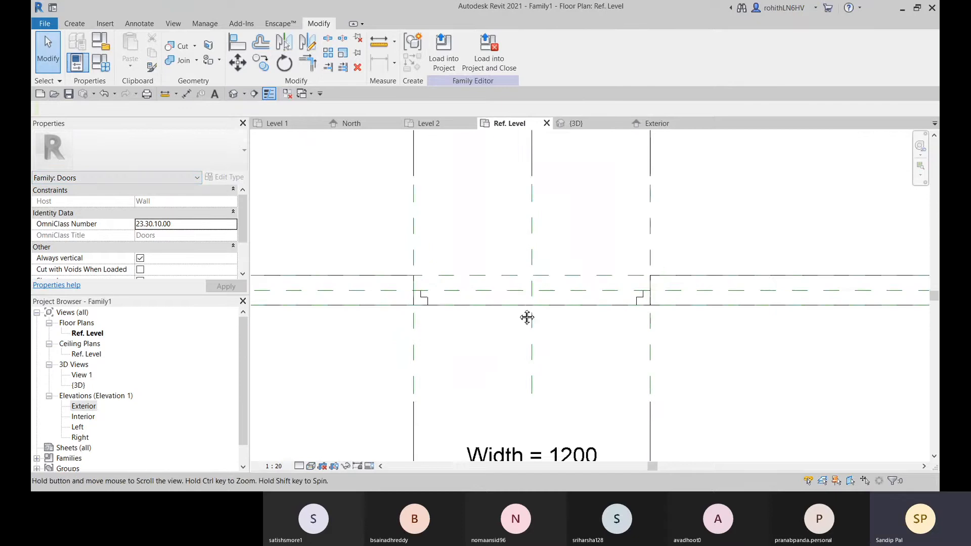
scroll(582, 292, "down", 3)
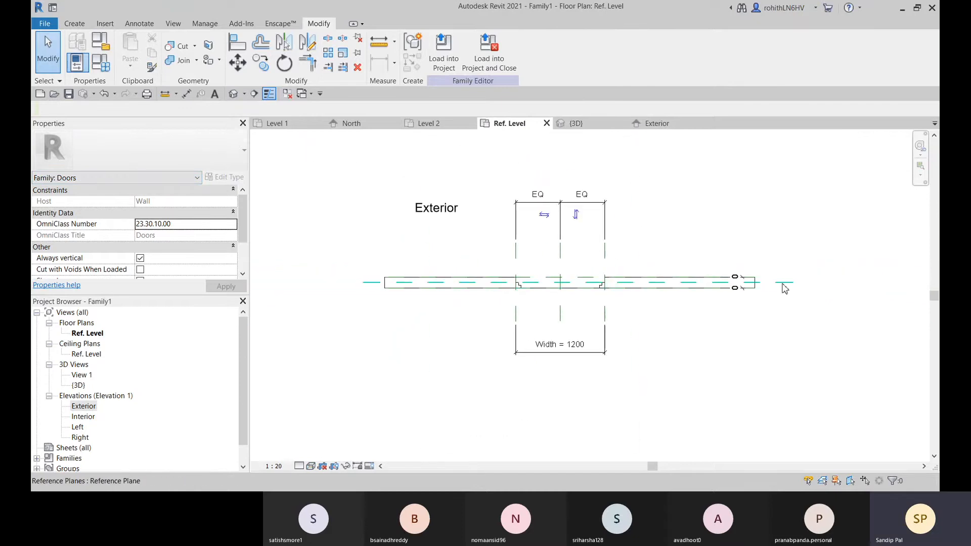
scroll(782, 287, "up", 5)
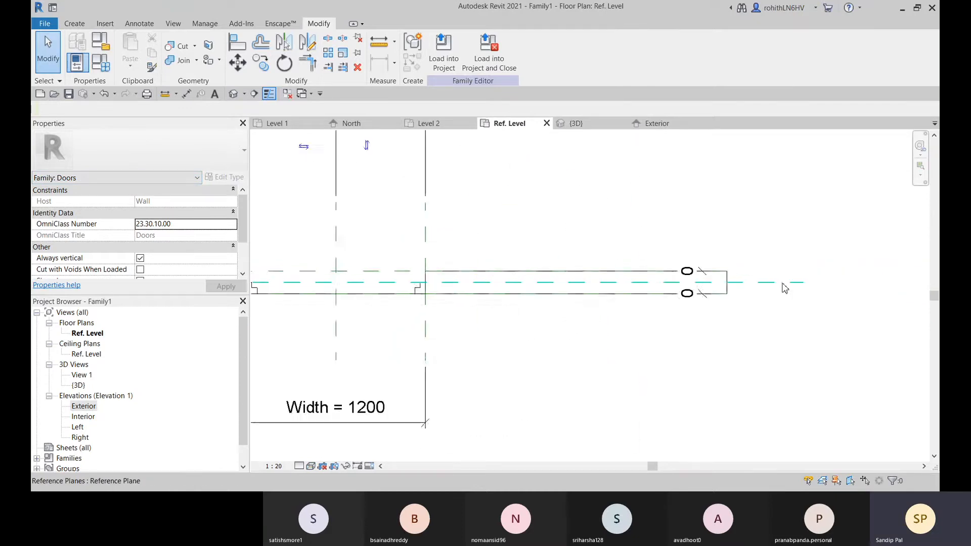
left_click(882, 253)
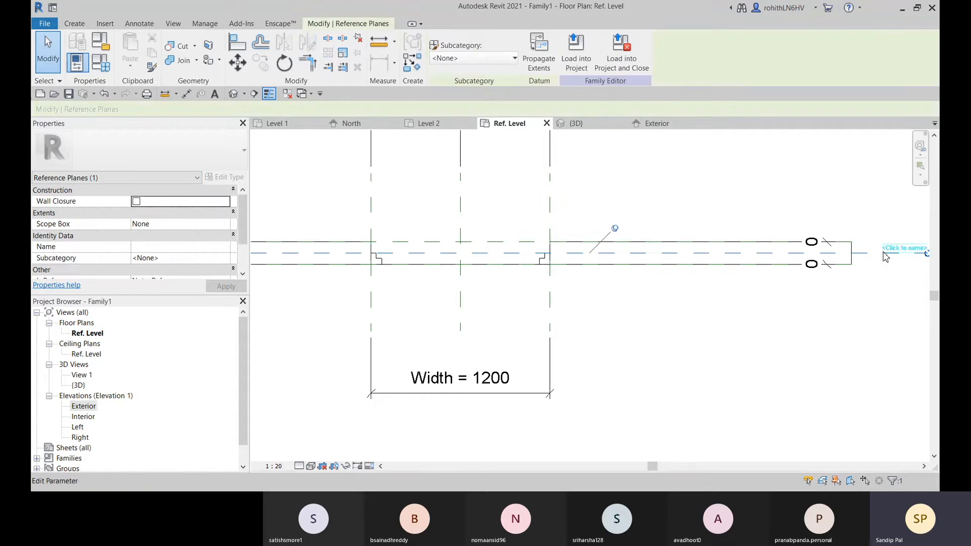
scroll(784, 283, "down", 5)
middle_click_drag(585, 338, 611, 327)
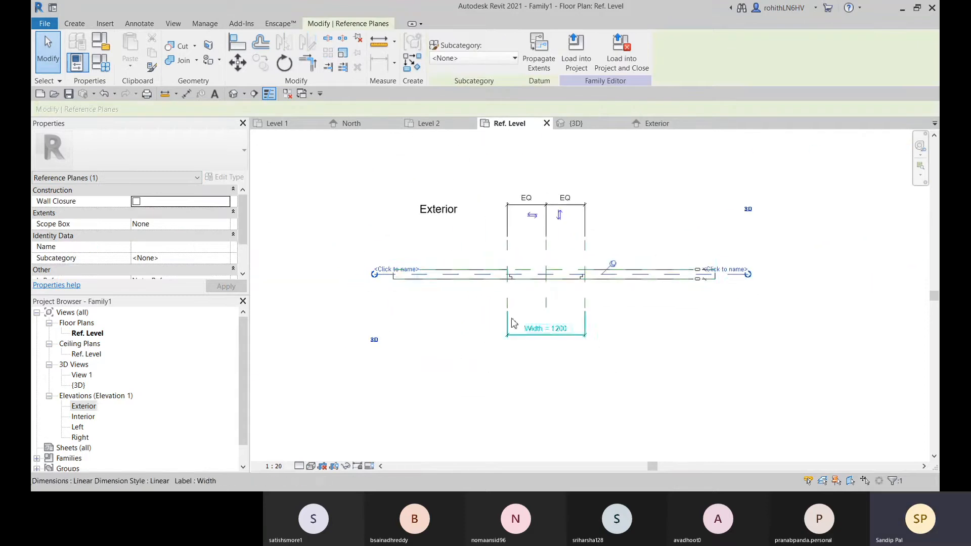
scroll(393, 286, "up", 2)
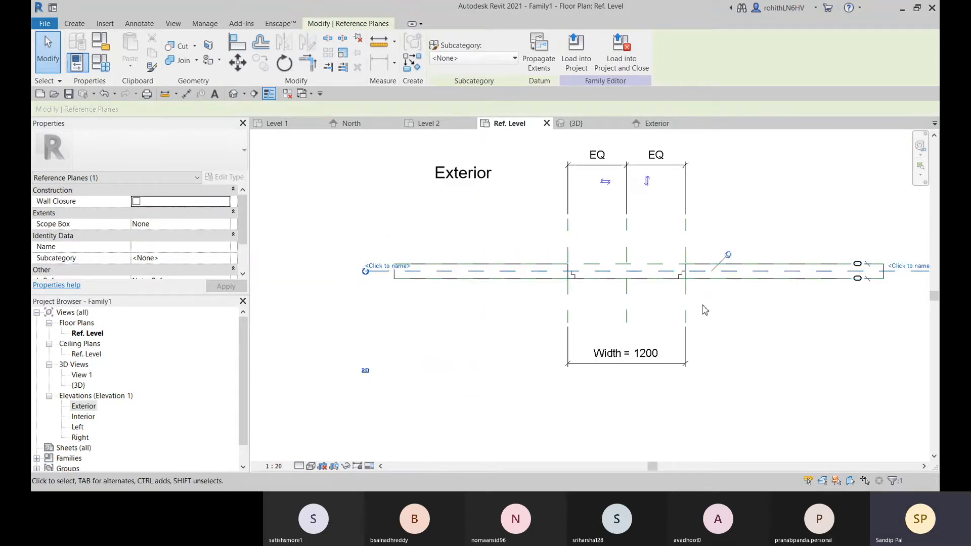
middle_click_drag(498, 269, 304, 278)
middle_click_drag(454, 297, 539, 287)
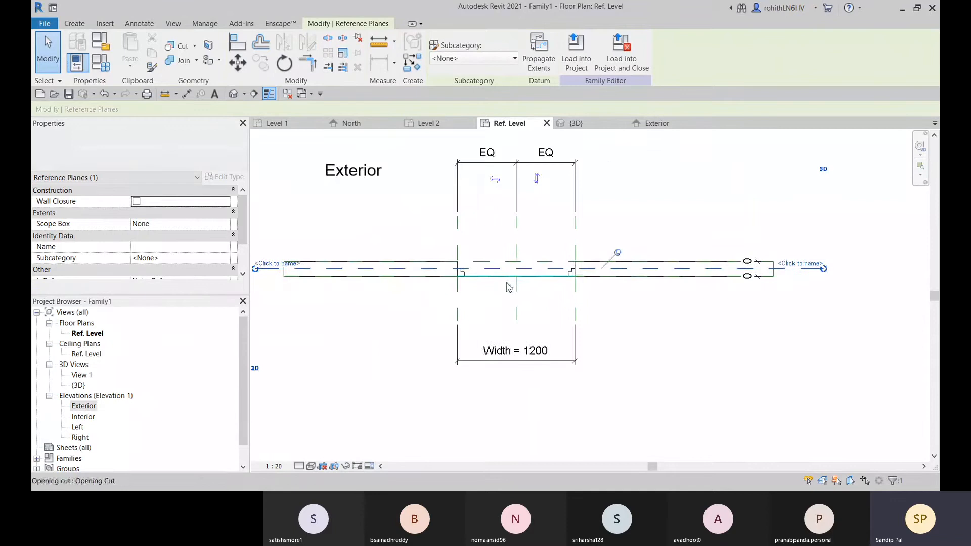
Name the wall's centre reference plane "Center Ref Plane" in the Ref. Level floor plan
left_click(800, 265)
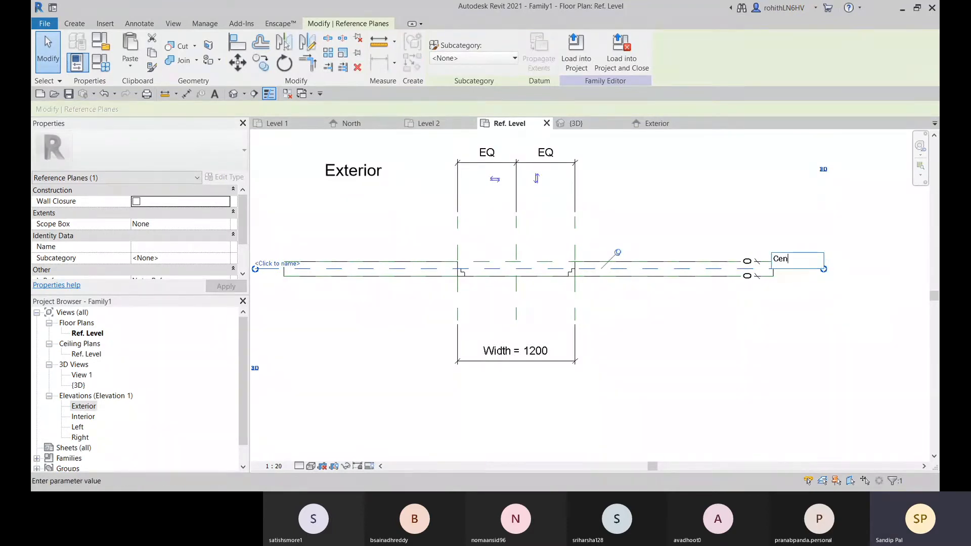
type("Center")
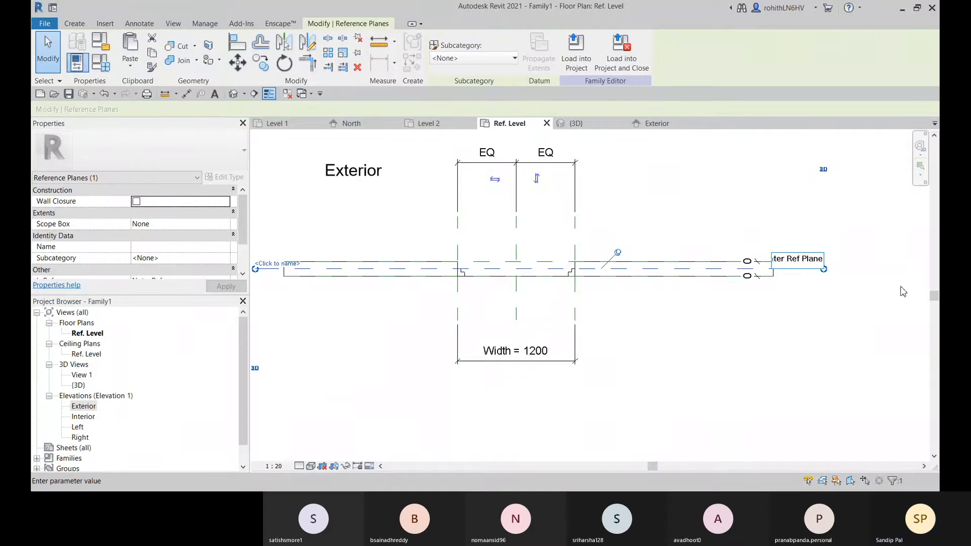
key("Return")
scroll(705, 315, "down", 2)
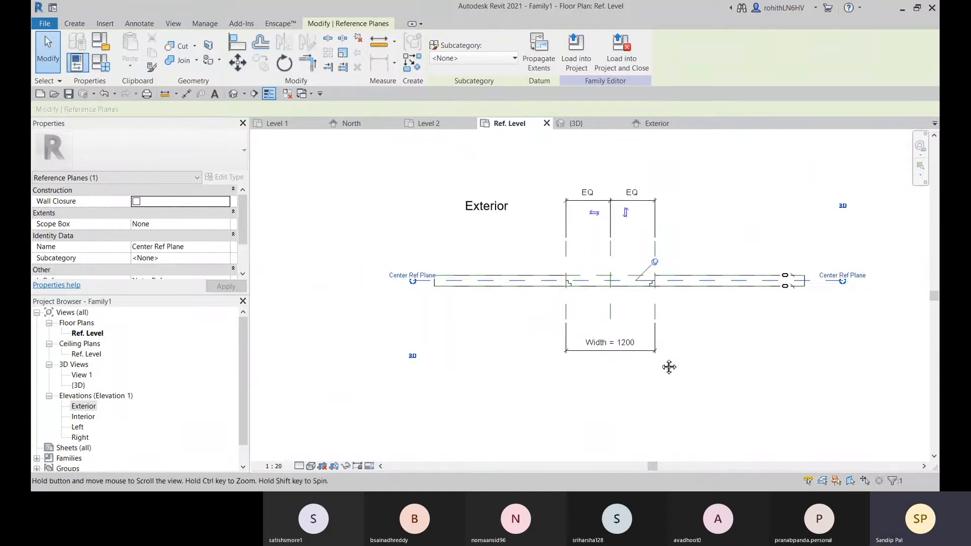
middle_click_drag(466, 323, 410, 304)
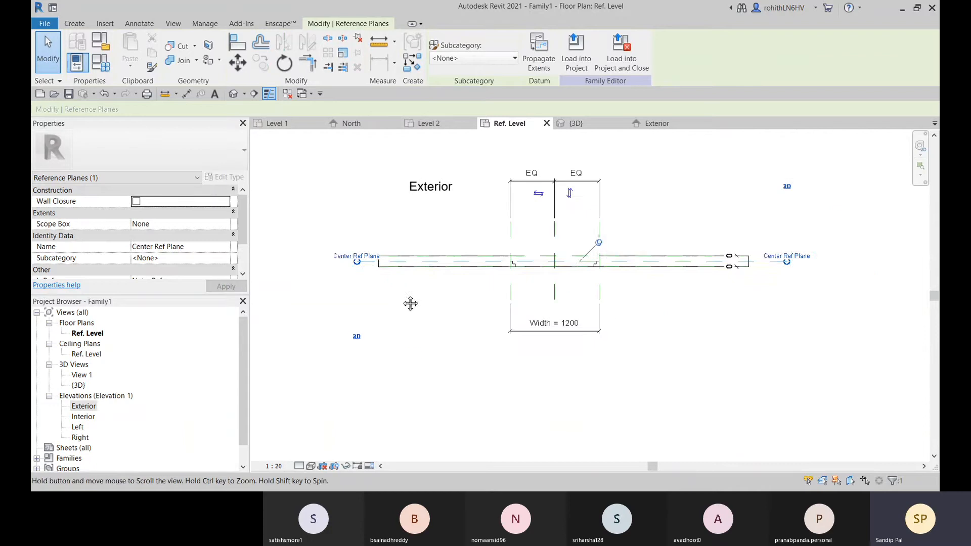
left_click(742, 357)
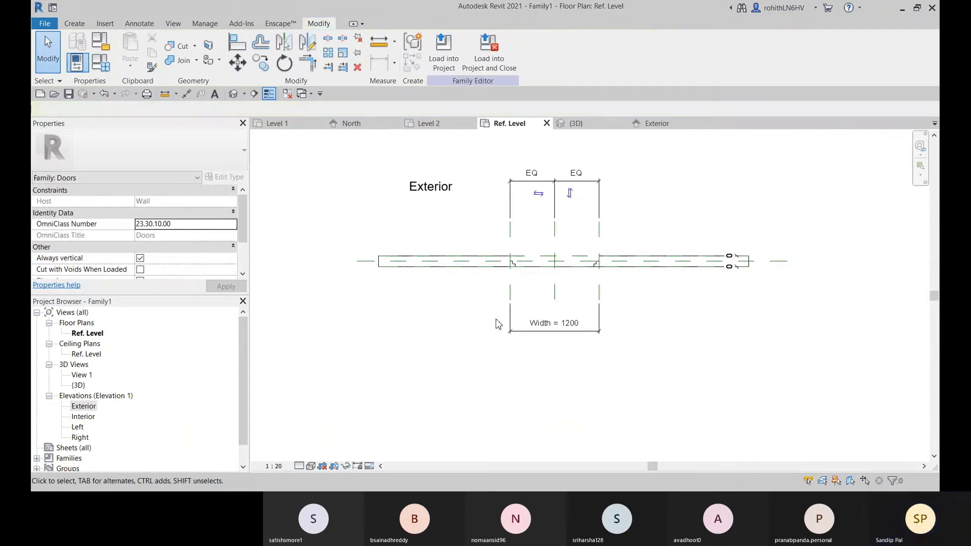
Start an Extrusion sketch for the door panel in the Exterior elevation
left_click(652, 123)
scroll(590, 347, "up", 4)
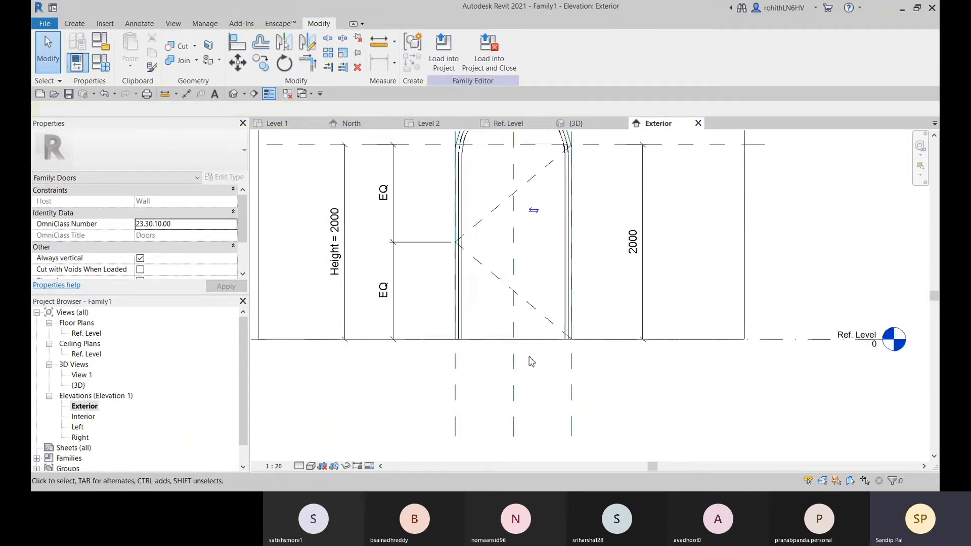
middle_click_drag(531, 361, 509, 406)
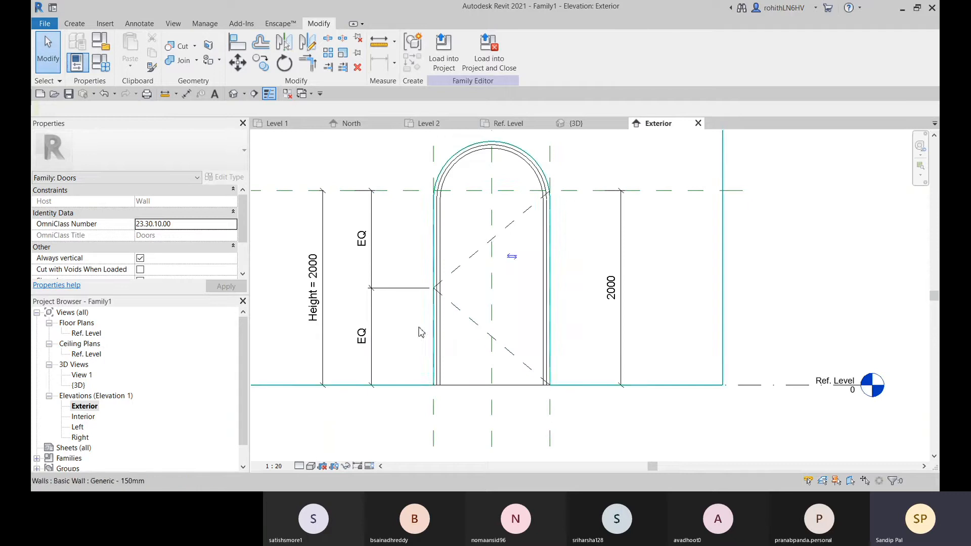
middle_click_drag(485, 343, 487, 340)
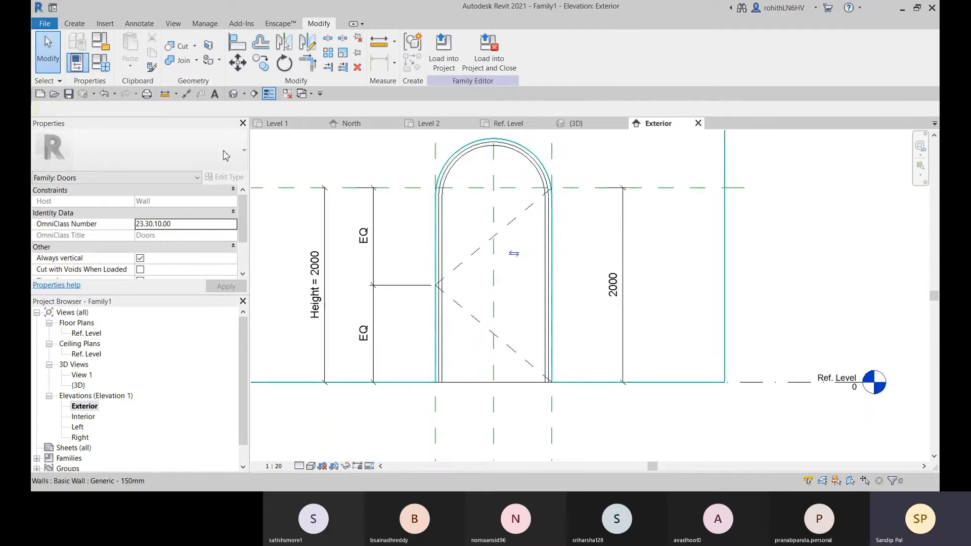
left_click(76, 23)
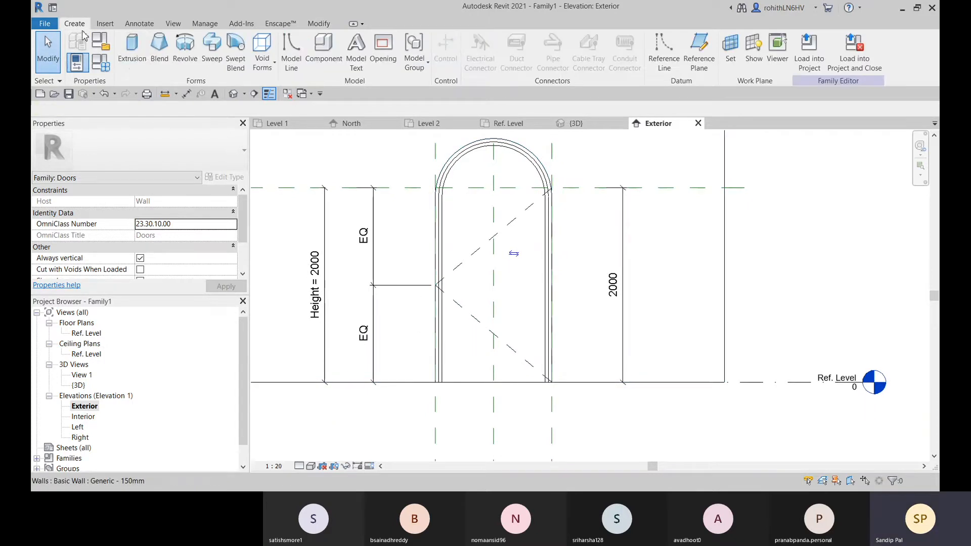
left_click(132, 51)
middle_click_drag(521, 288, 522, 255)
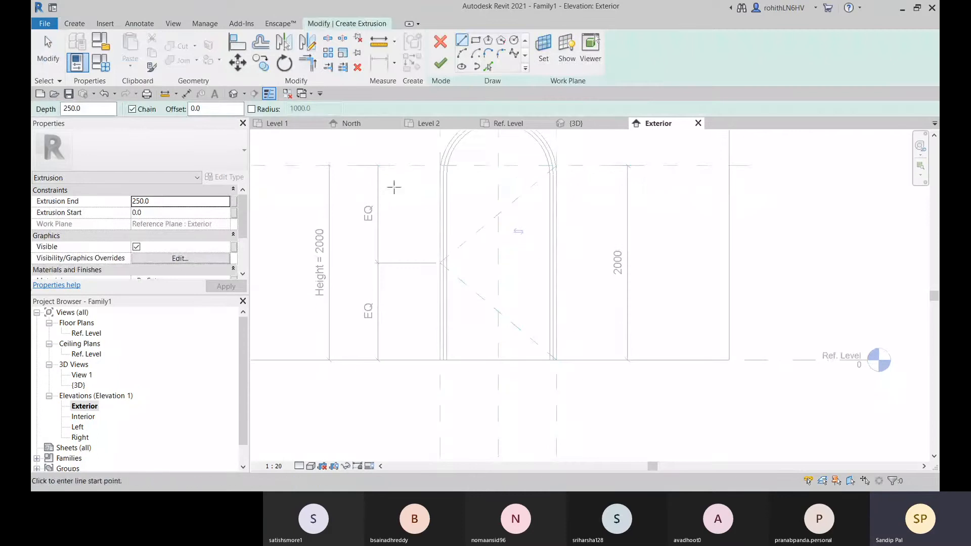
Examine the frame's stepped profiles in the Ref. Level plan, then return to the arched opening in the Exterior elevation
left_click(518, 126)
scroll(527, 273, "up", 4)
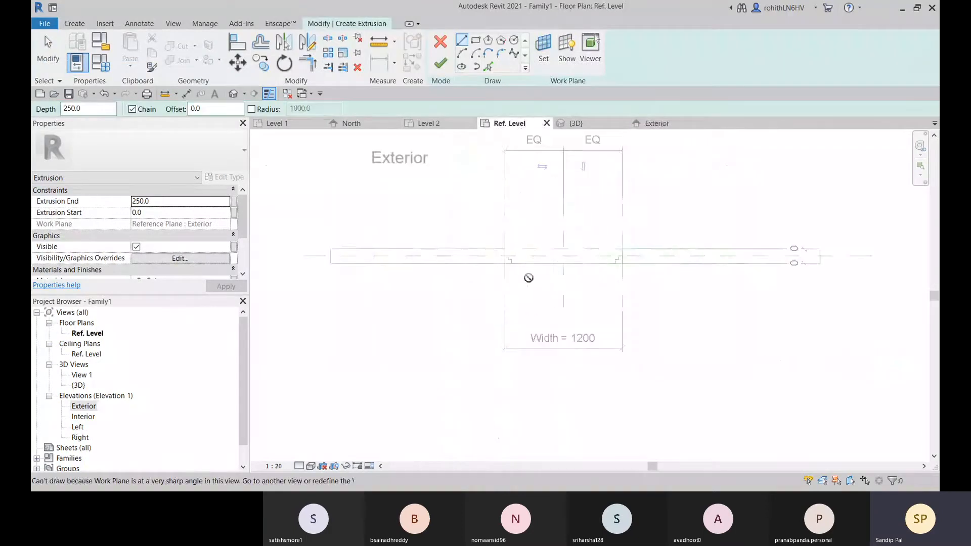
scroll(529, 258, "up", 3)
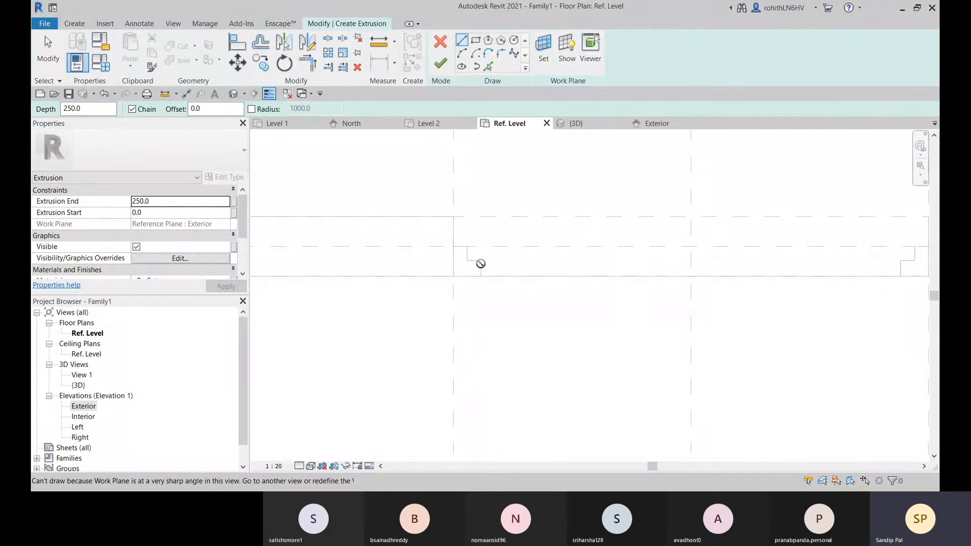
scroll(537, 271, "down", 5)
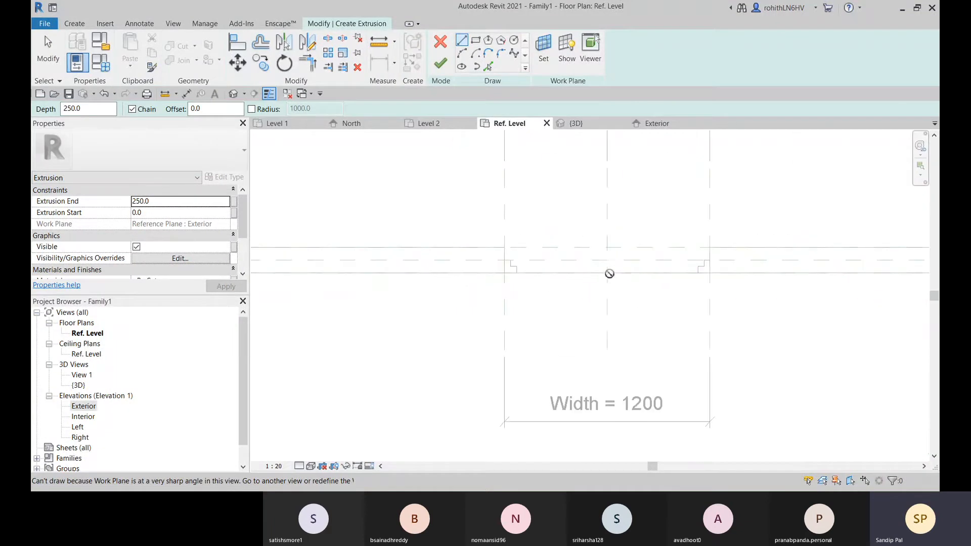
left_click(656, 124)
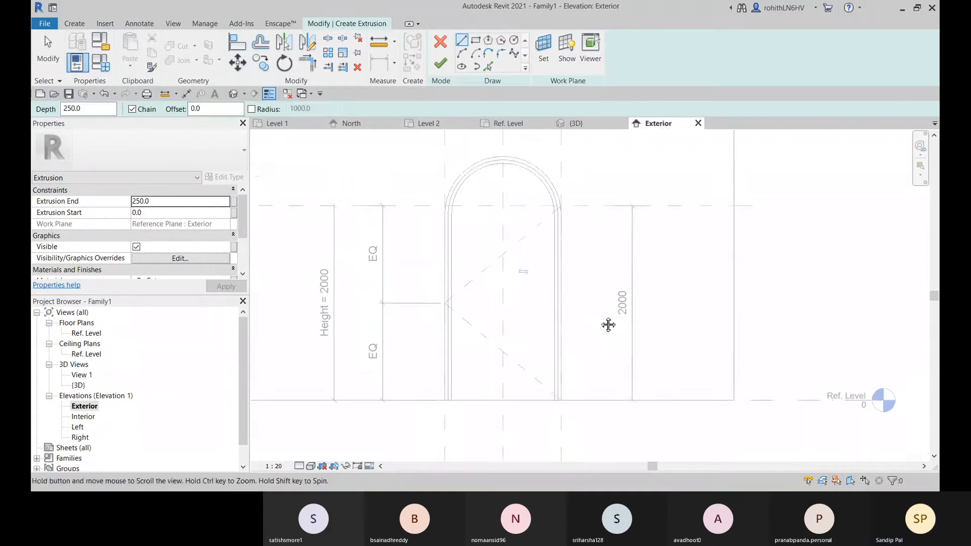
scroll(473, 235, "up", 3)
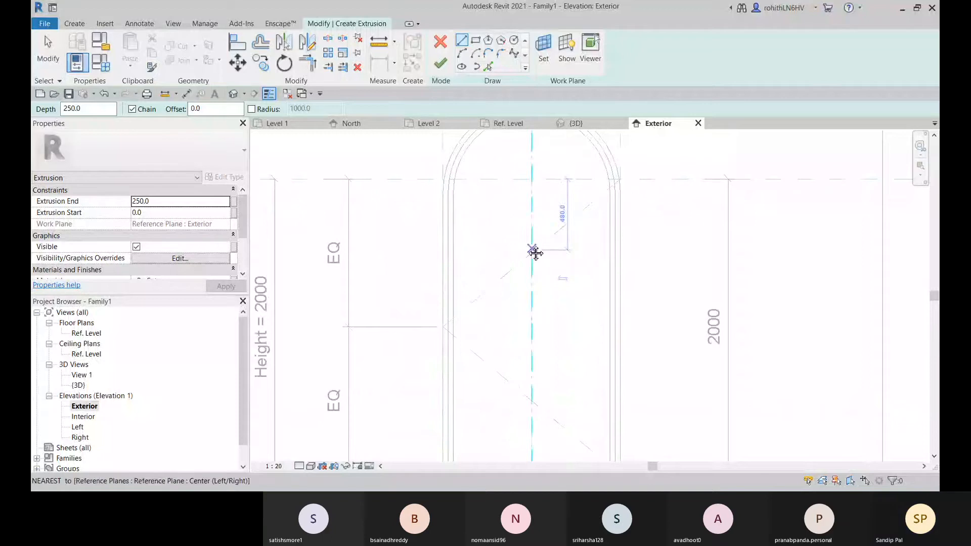
scroll(533, 251, "up", 2)
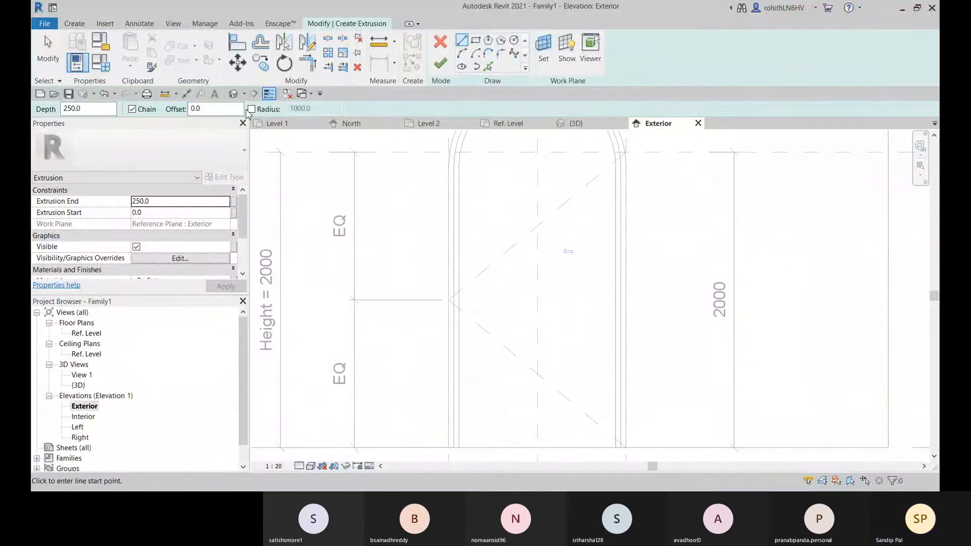
Set the extrusion's work plane to Reference Plane : Center Ref Plane
left_click(543, 57)
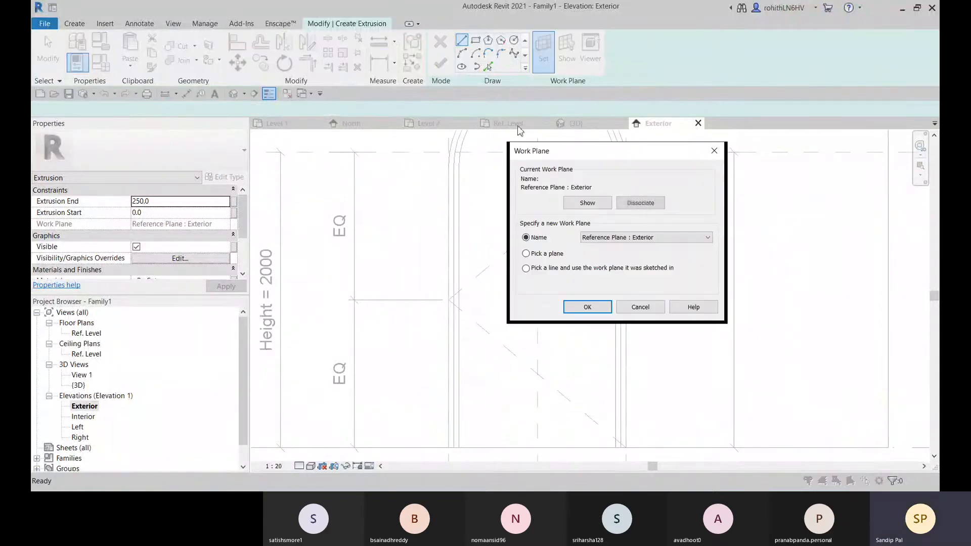
left_click(605, 237)
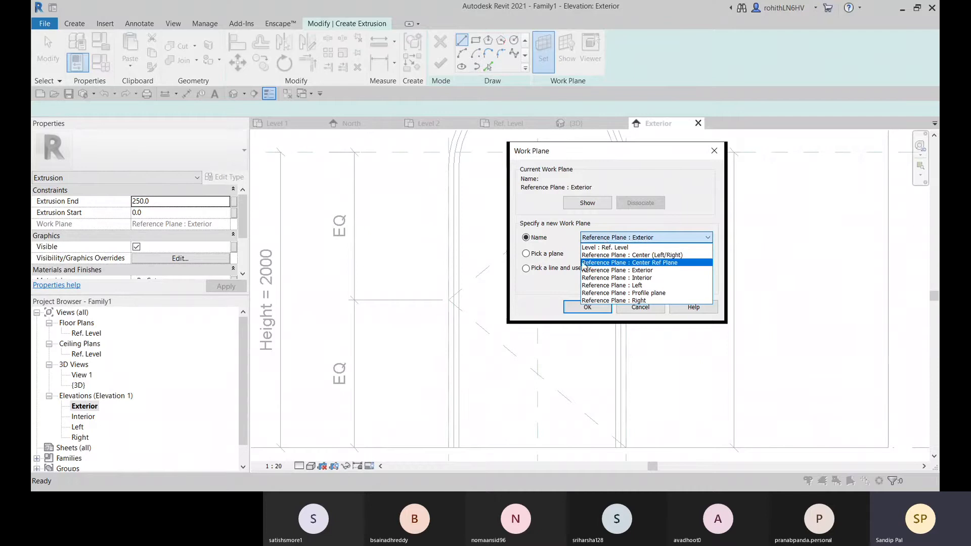
left_click(655, 263)
left_click(586, 307)
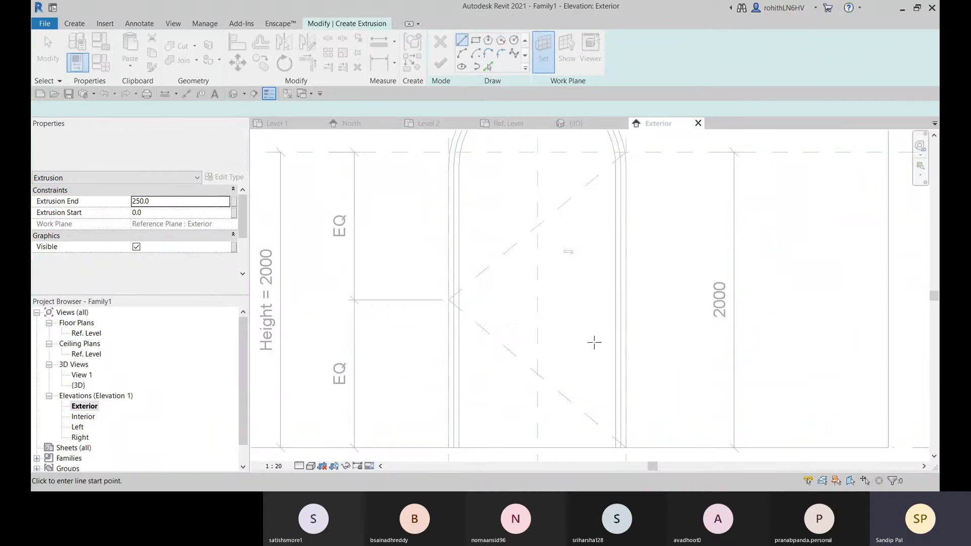
scroll(526, 332, "up", 4)
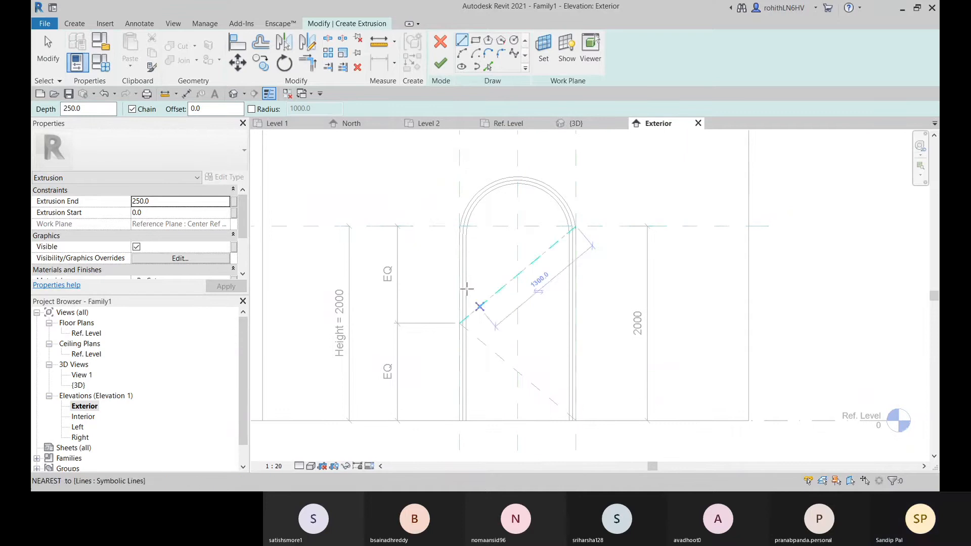
middle_click_drag(554, 298, 573, 295)
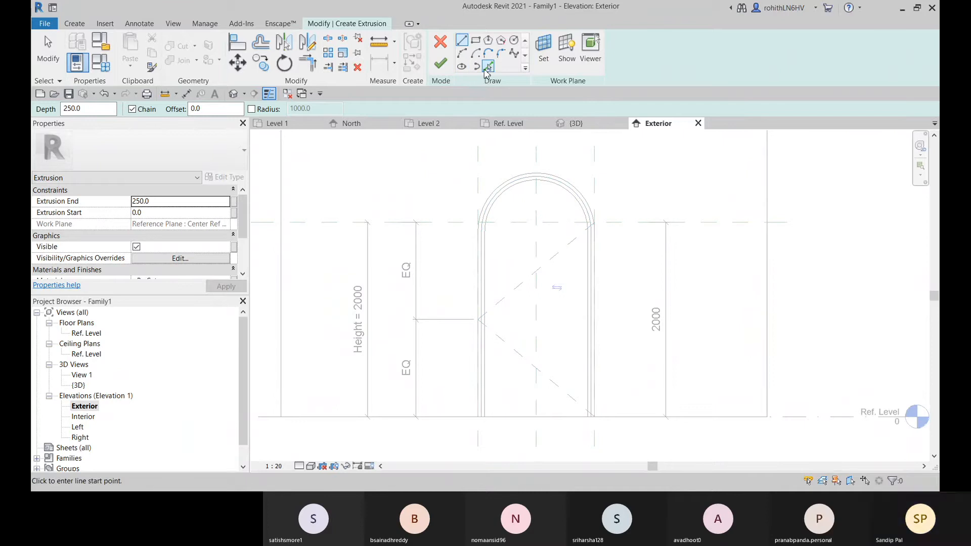
Trace the frame's middle edge with Pick Lines along the arch and both vertical sides for the extrusion outline
left_click(487, 66)
scroll(493, 257, "up", 2)
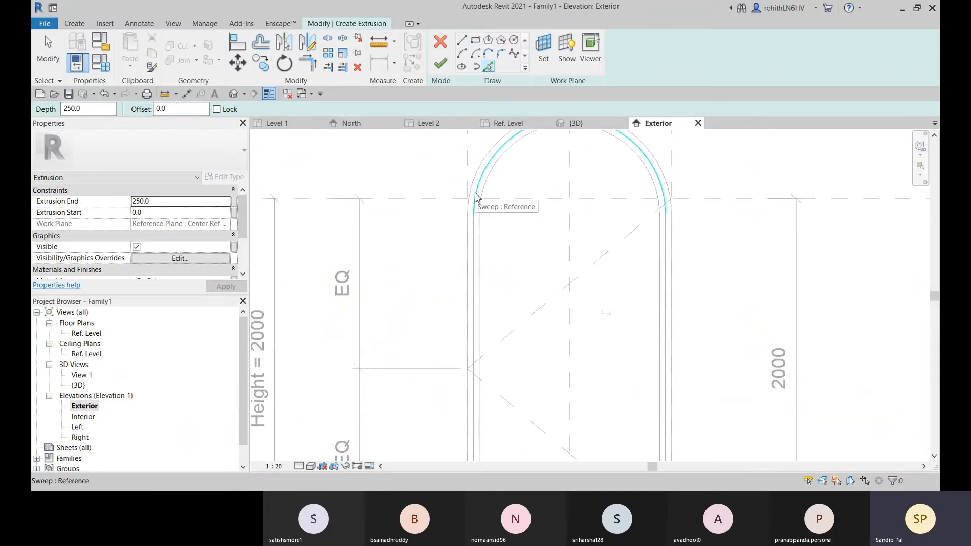
left_click(475, 197)
left_click(474, 261)
middle_click_drag(549, 332, 530, 230)
mouse_move(661, 190)
middle_mouse_down()
mouse_move(666, 234)
mouse_move(641, 293)
mouse_move(609, 241)
middle_mouse_up()
left_click(628, 245)
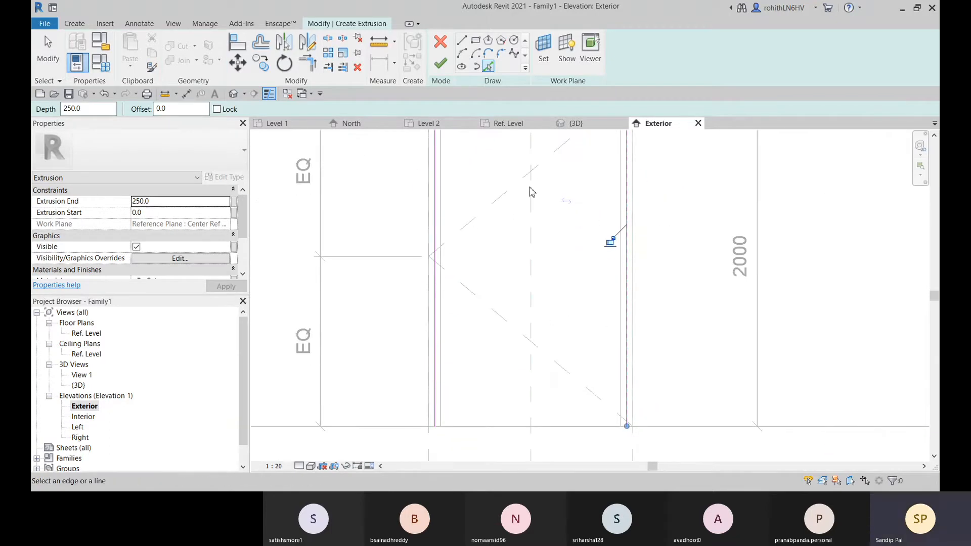
Draw a horizontal bottom line between the two side lines, offset 25 mm above the Ref. Level
left_click(462, 41)
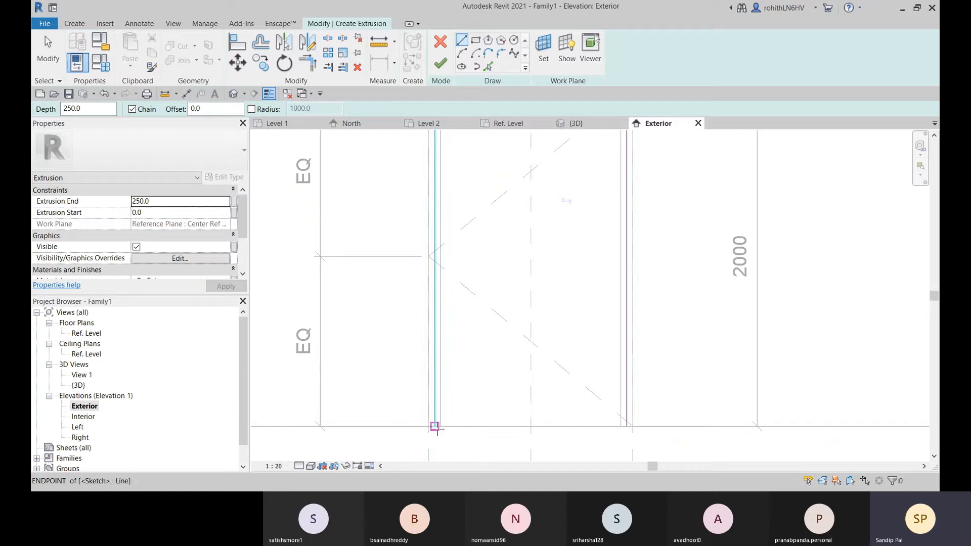
left_click(435, 426)
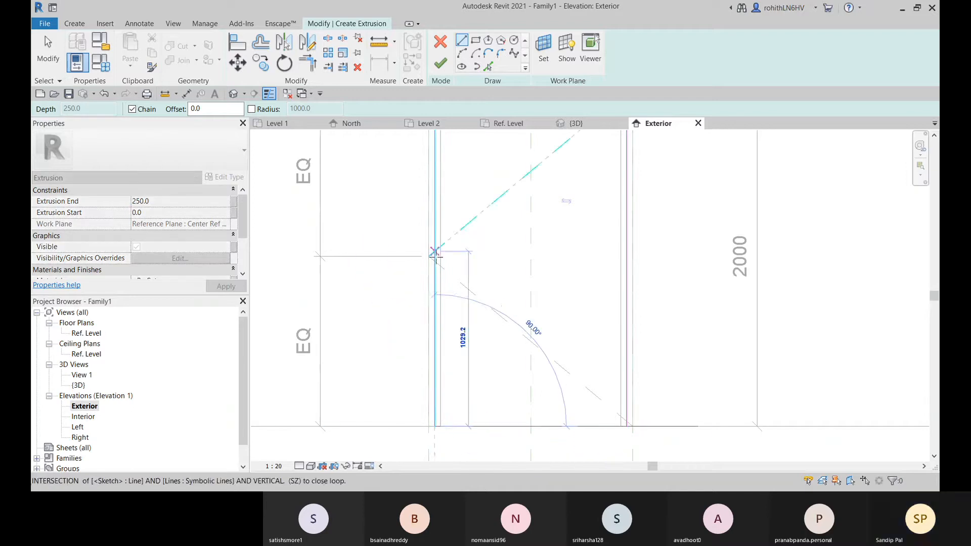
right_click(463, 256)
left_click(468, 261)
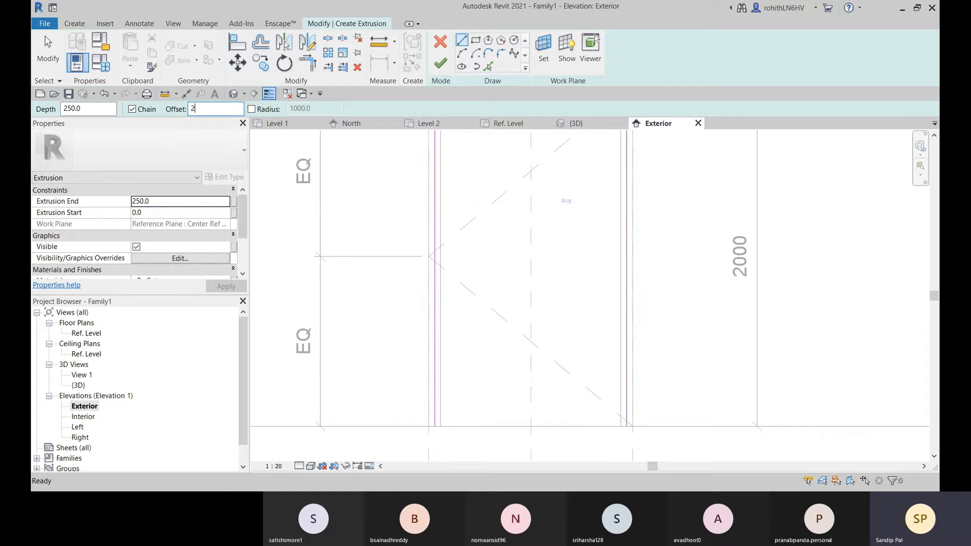
type("25")
left_click(434, 426)
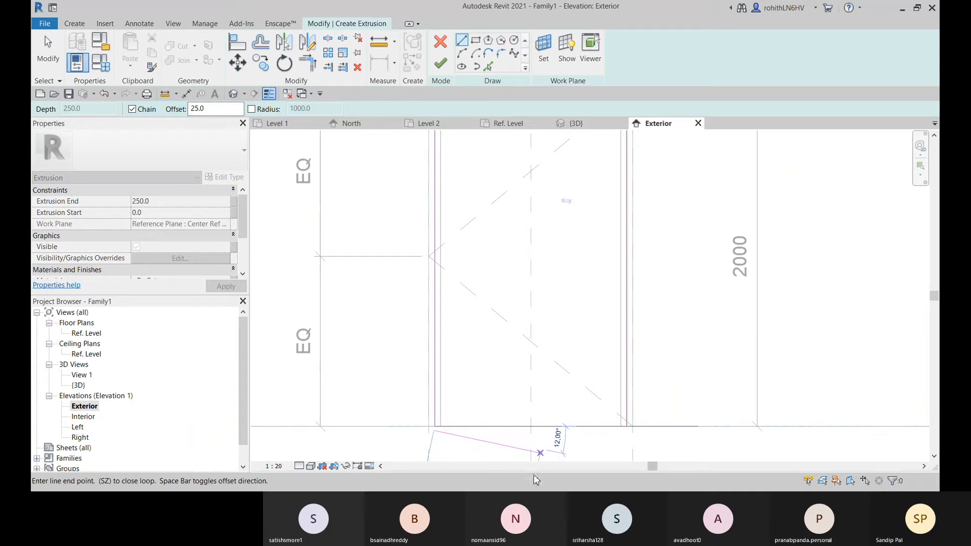
key("Escape")
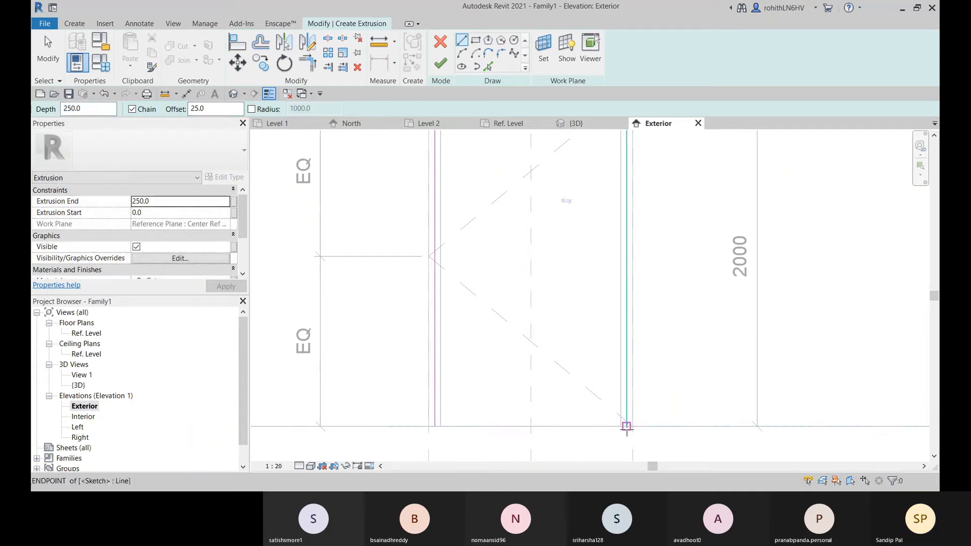
left_click(621, 429)
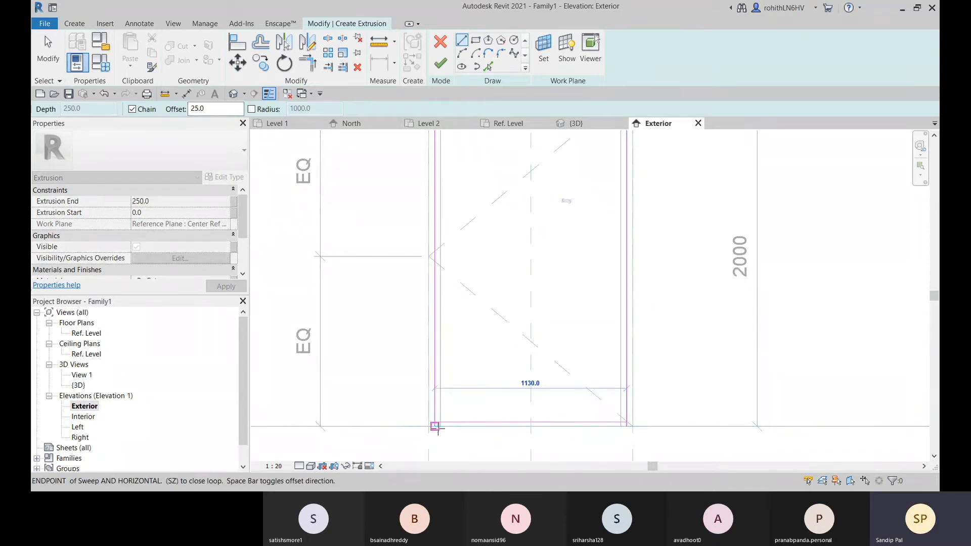
left_click(435, 426)
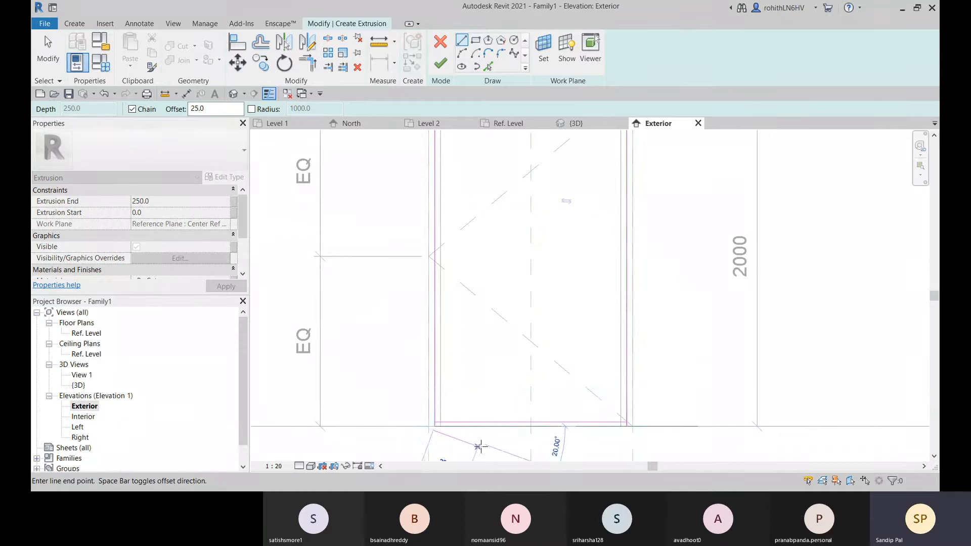
scroll(479, 443, "up", 3)
key("Escape")
scroll(480, 446, "down", 3)
middle_click_drag(449, 435, 414, 414)
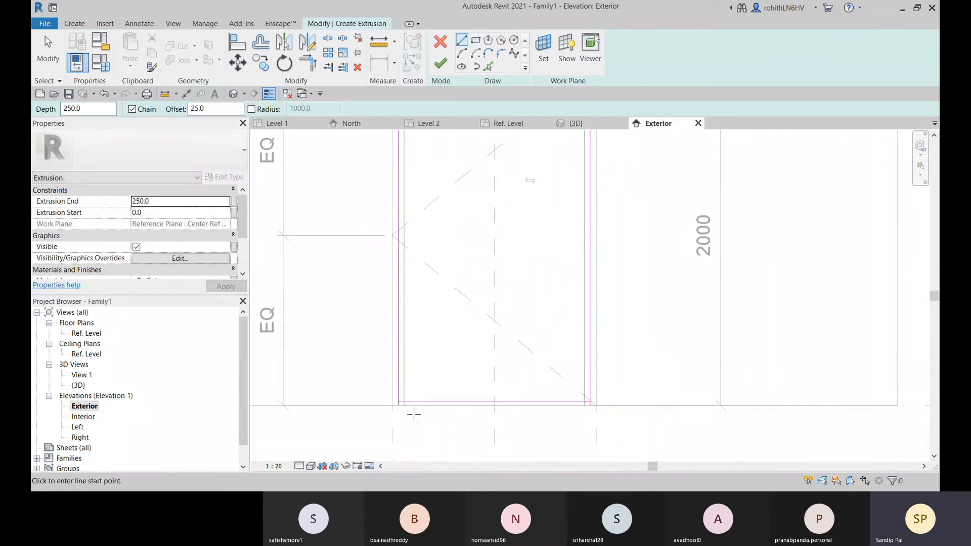
Trim the side lines to the bottom line at both lower corners to close the arched extrusion outline
key("t")
key("r")
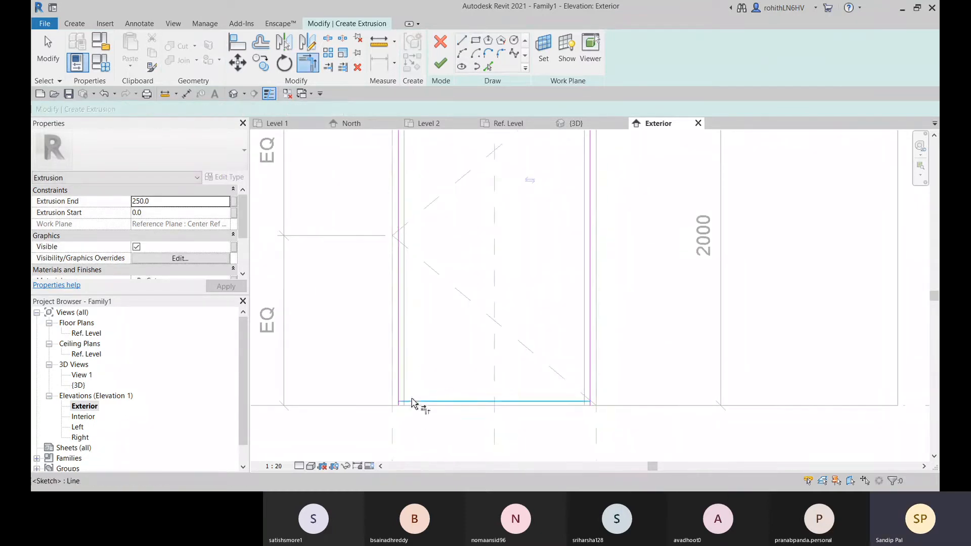
left_click(411, 400)
left_click(506, 402)
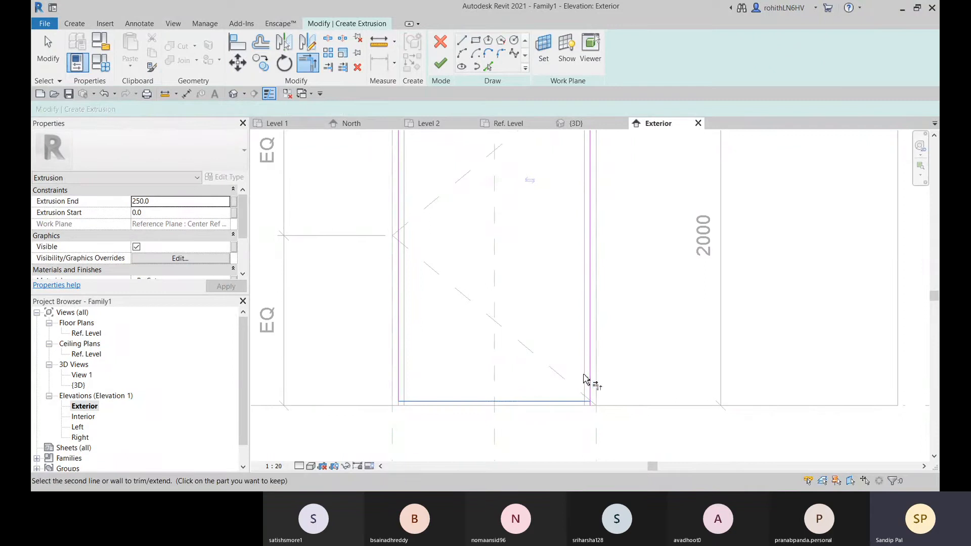
middle_click_drag(266, 335, 262, 361)
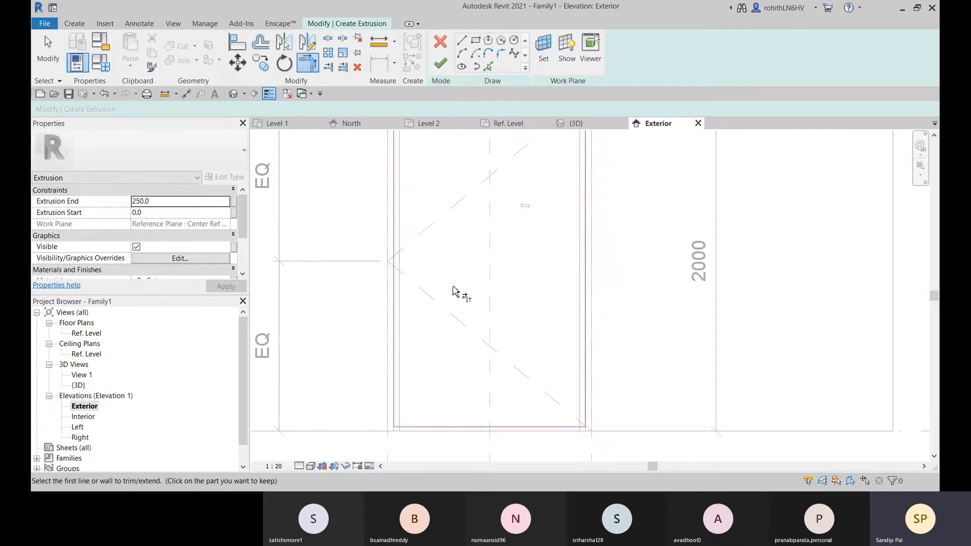
scroll(610, 429, "up", 2)
scroll(589, 394, "down", 4)
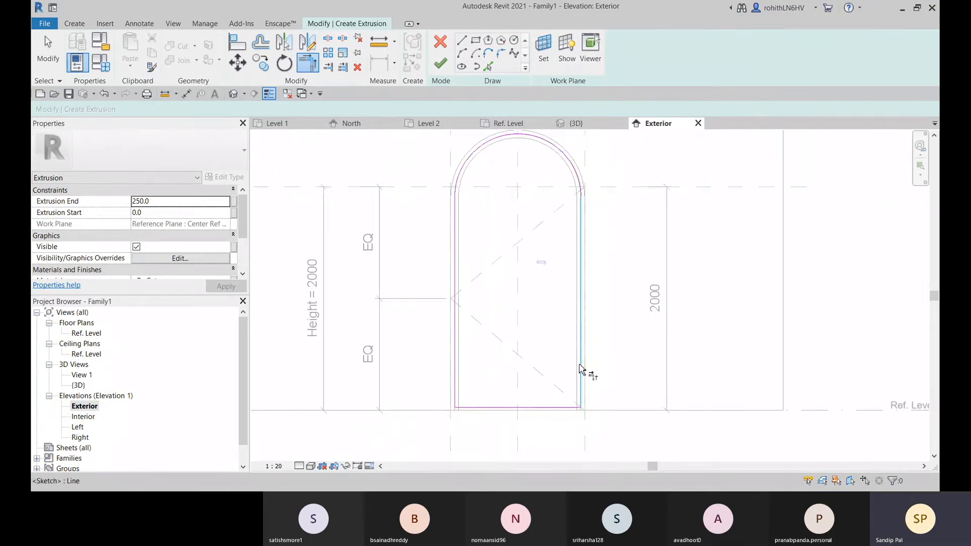
Align the extrusion outline's left vertical line to the swept frame's middle edge and lock the alignment
middle_click_drag(581, 369, 581, 391)
mouse_move(477, 289)
middle_mouse_down()
mouse_move(485, 277)
mouse_move(462, 290)
middle_mouse_up()
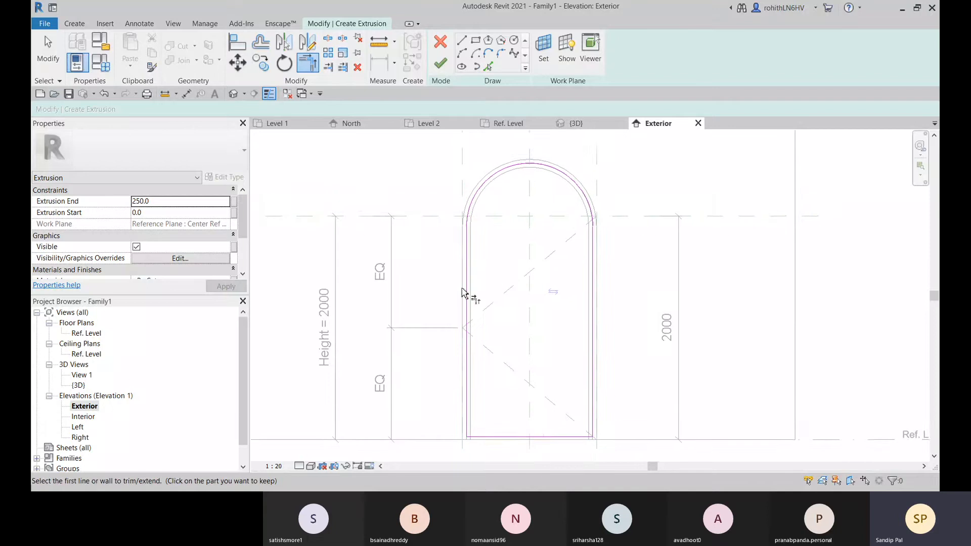
middle_click_drag(469, 327, 480, 314)
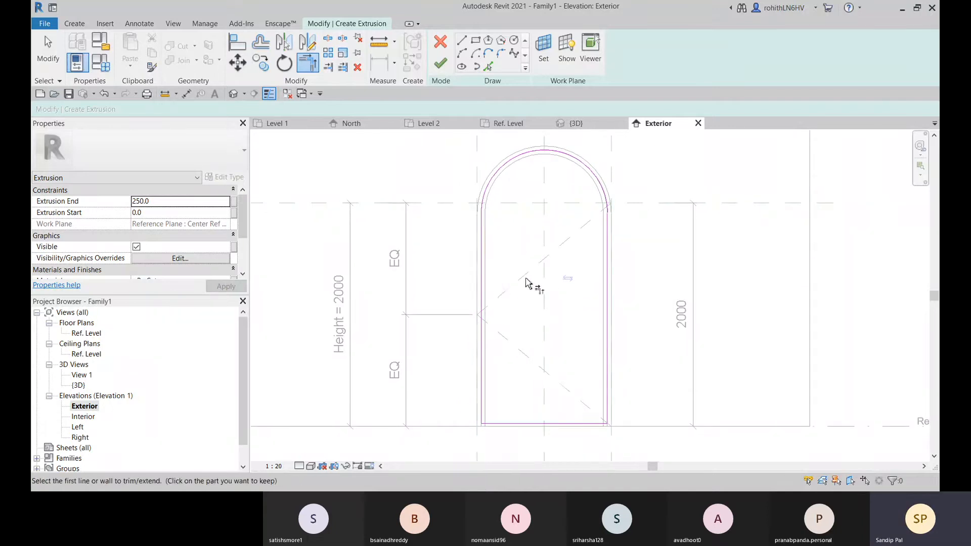
scroll(611, 228, "up", 2)
scroll(516, 243, "up", 2)
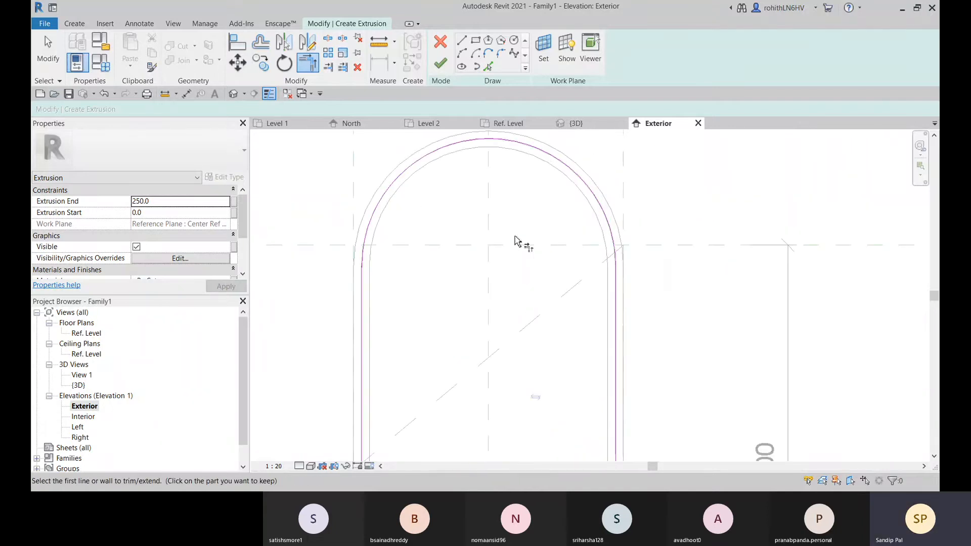
scroll(399, 263, "up", 1)
scroll(399, 263, "up", 2)
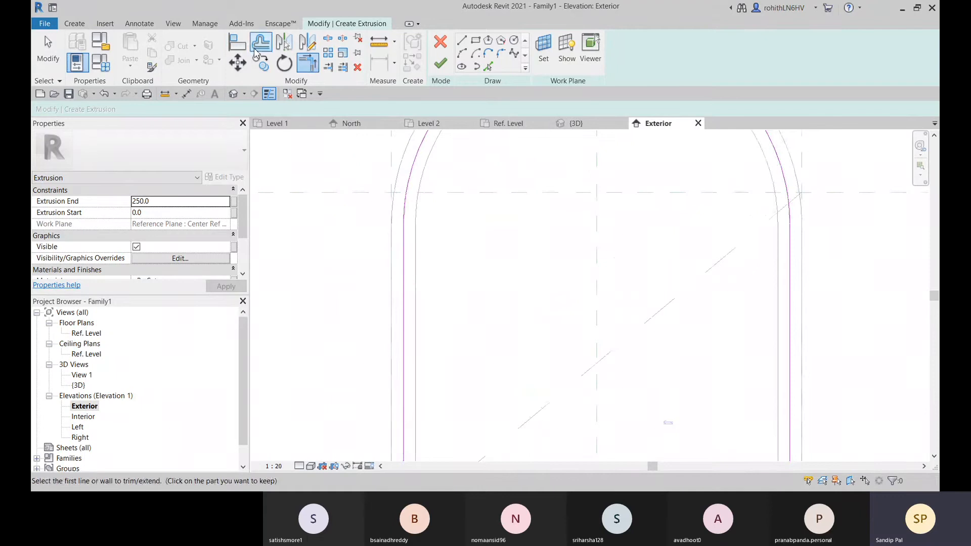
key("a")
key("l")
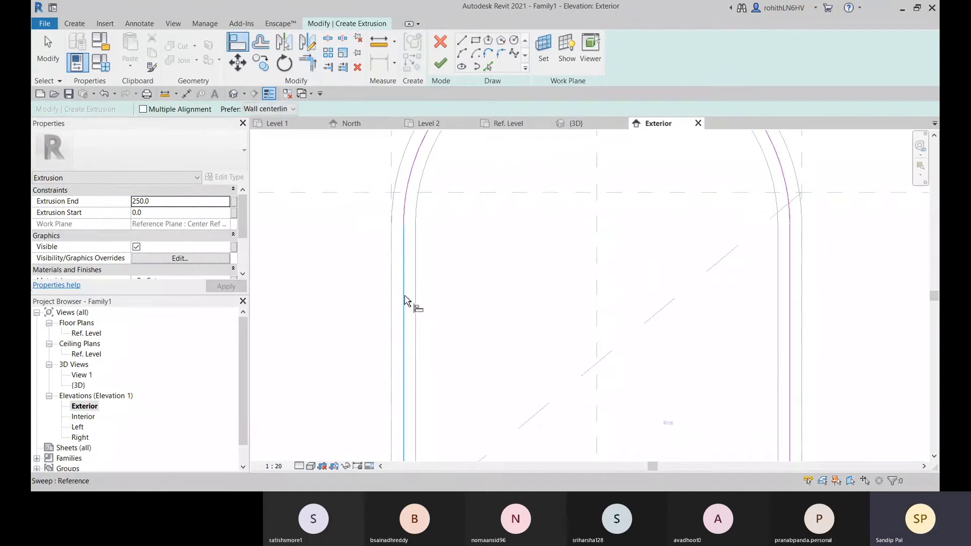
scroll(404, 299, "down", 4)
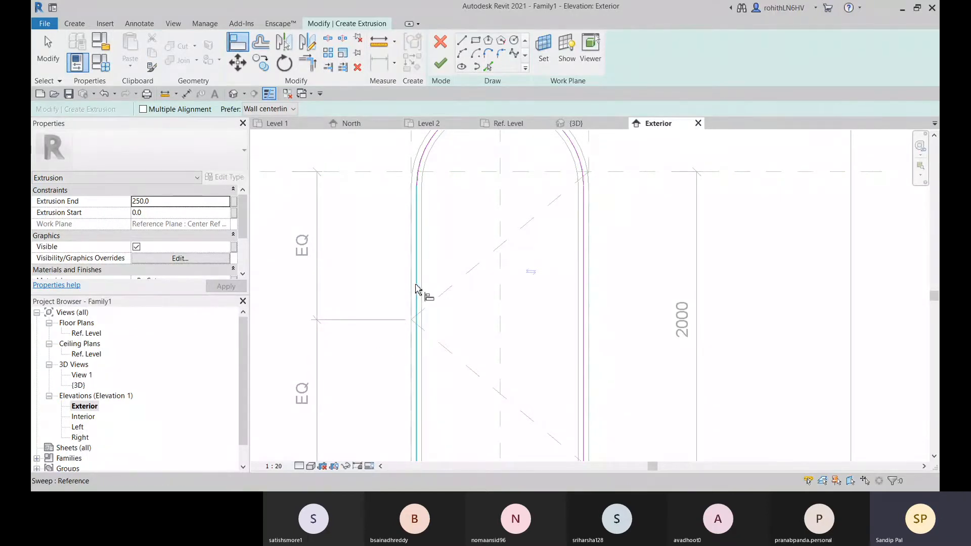
left_click(415, 289)
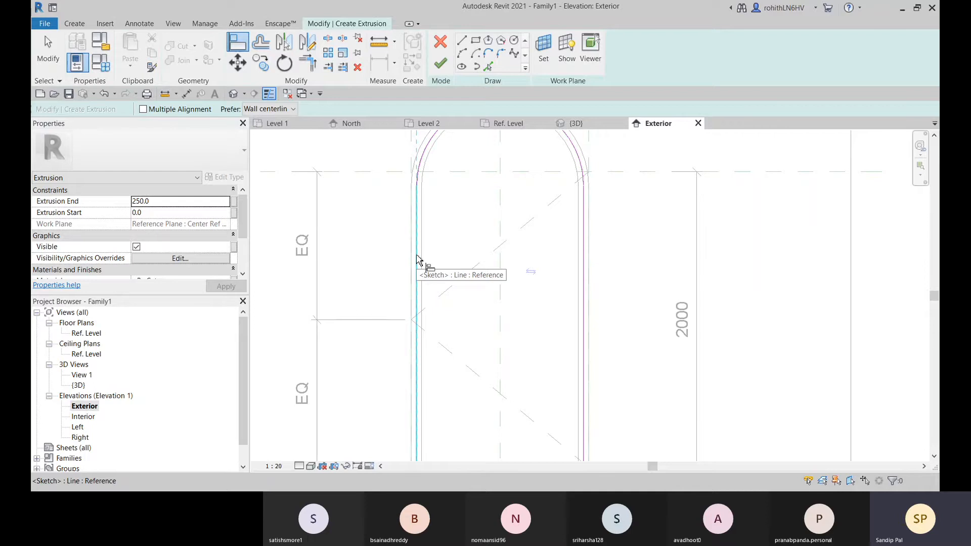
left_click(417, 259)
left_click(398, 309)
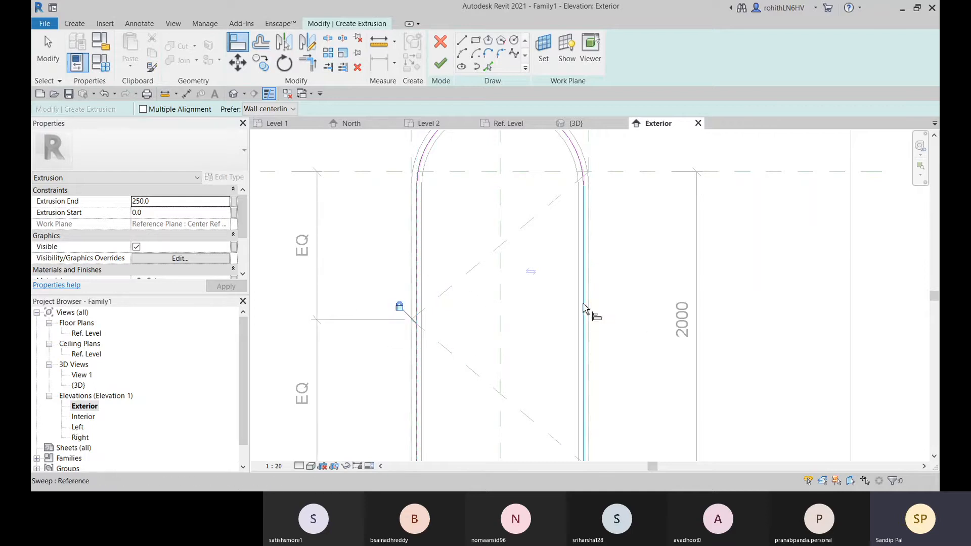
Align the outline's right vertical line to the matching middle edge of the frame and lock it
left_click(585, 309)
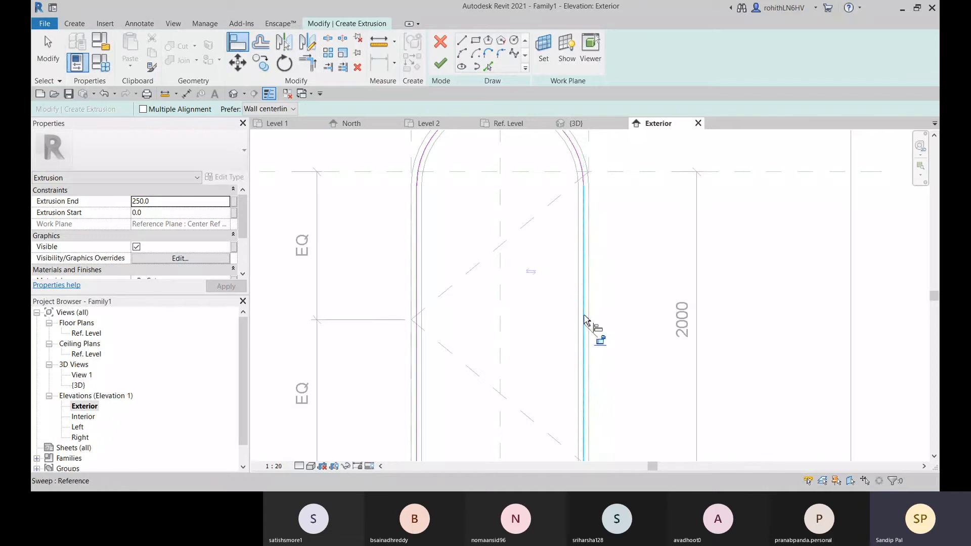
left_click(599, 340)
middle_click_drag(615, 369, 630, 269)
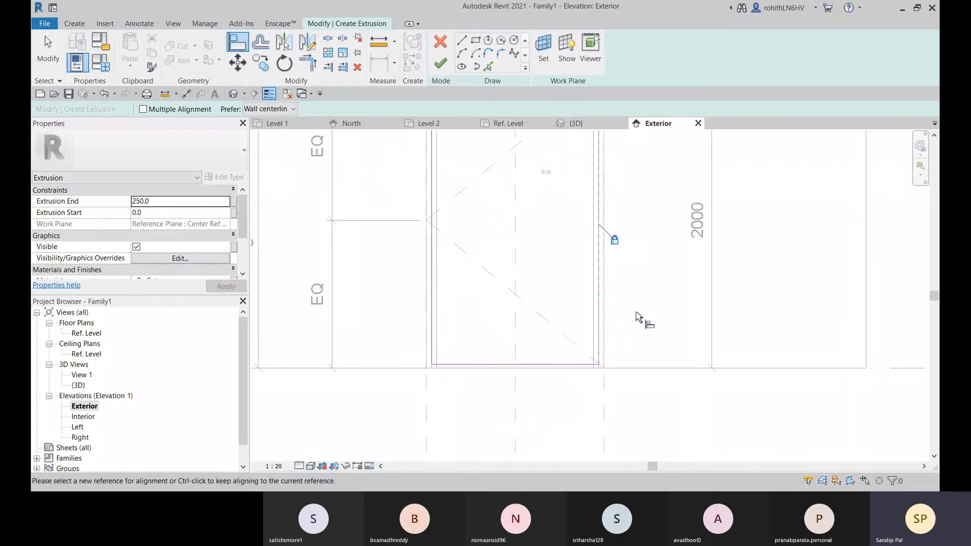
scroll(479, 373, "up", 2)
scroll(540, 368, "down", 1)
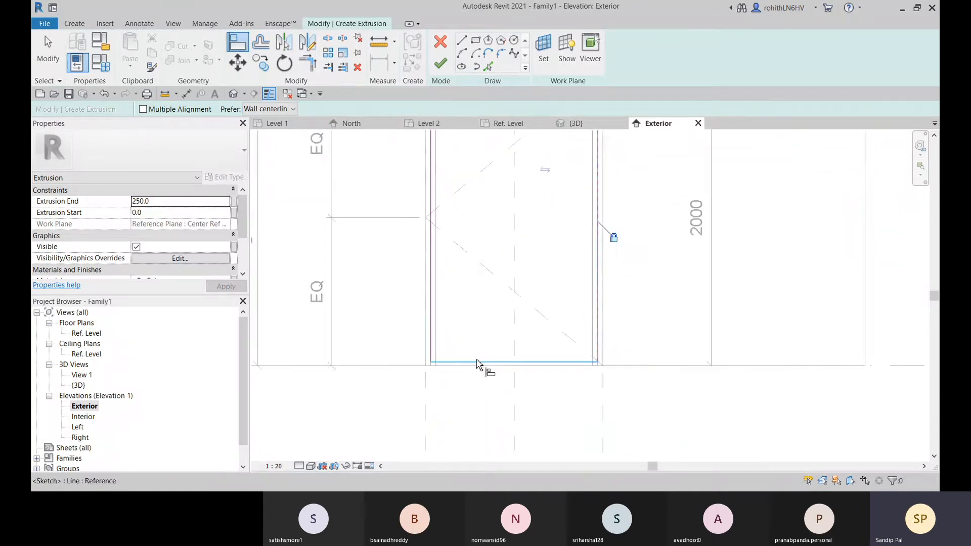
Align the outline's arch to the frame's curved middle edge and lock the alignment
middle_click_drag(535, 271, 502, 416)
scroll(412, 236, "up", 2)
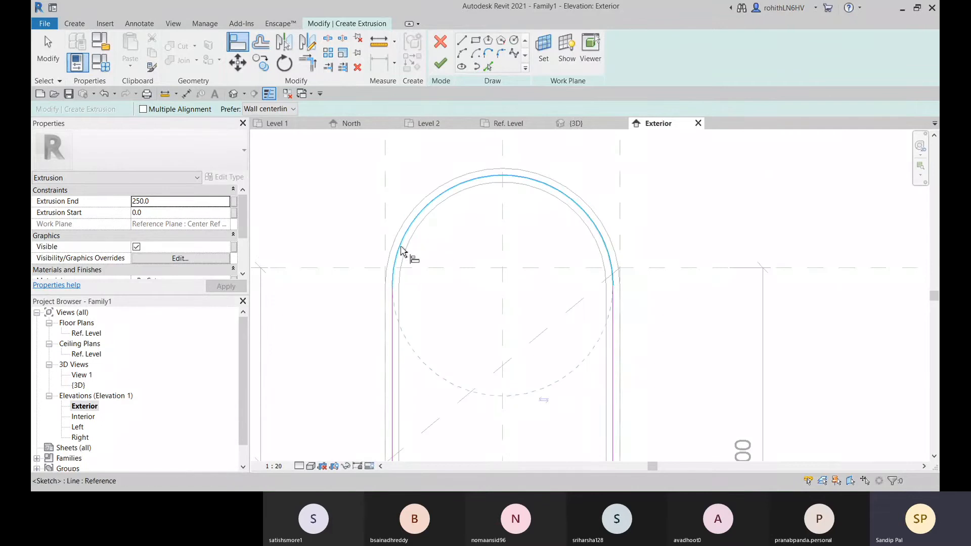
left_click(401, 250)
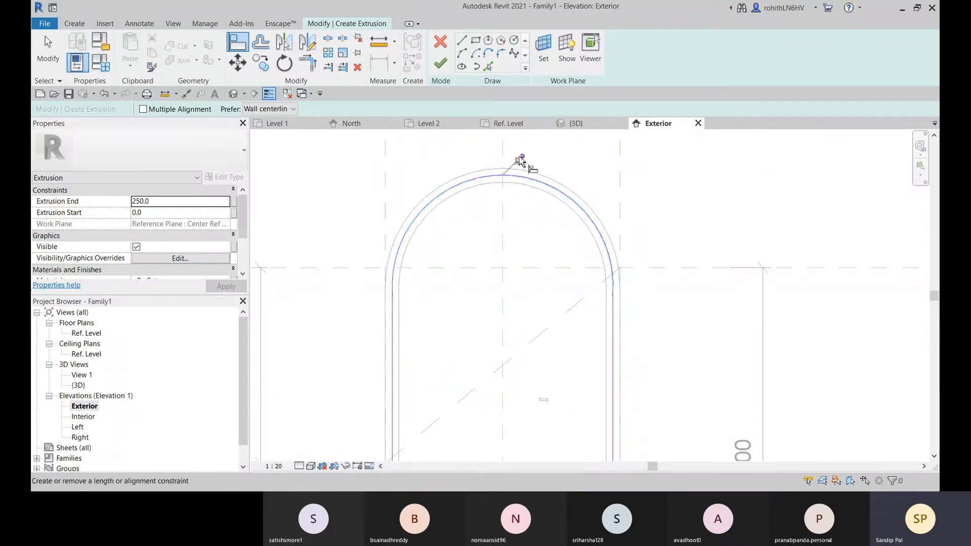
scroll(485, 389, "down", 5)
scroll(455, 423, "up", 5)
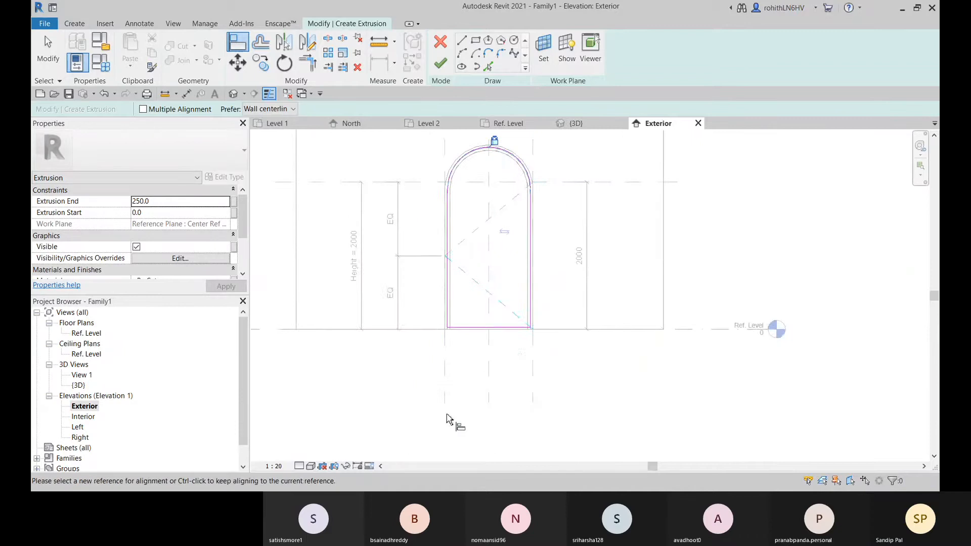
scroll(459, 334, "up", 3)
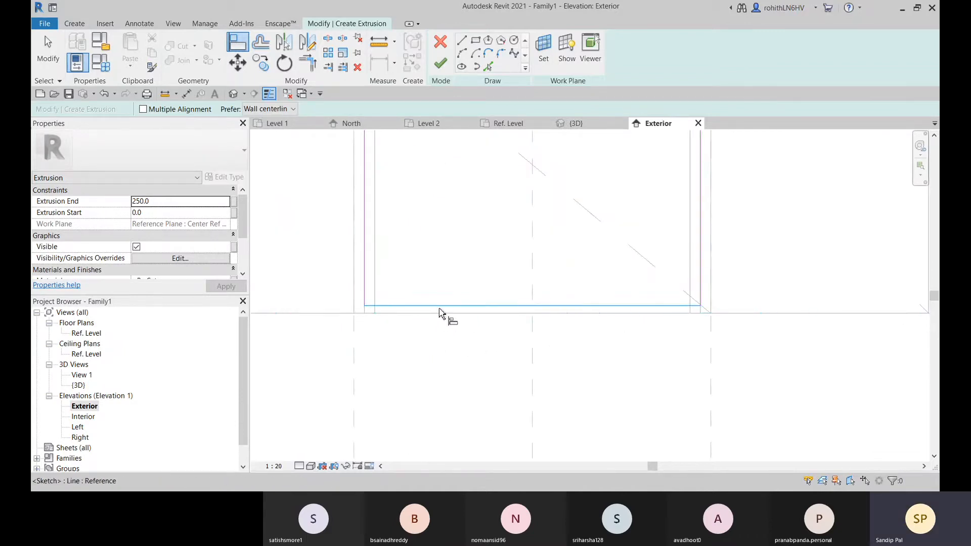
left_click(444, 309)
scroll(465, 318, "down", 2)
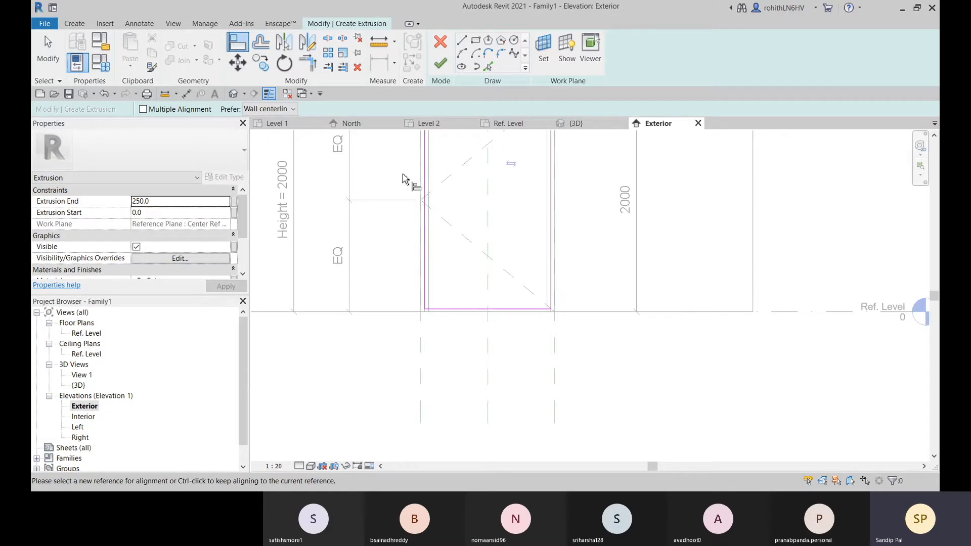
key("Escape")
key("Escape")
Measure the vertical distance between the Ref. Level and the outline's bottom line
middle_click_drag(395, 213, 413, 210)
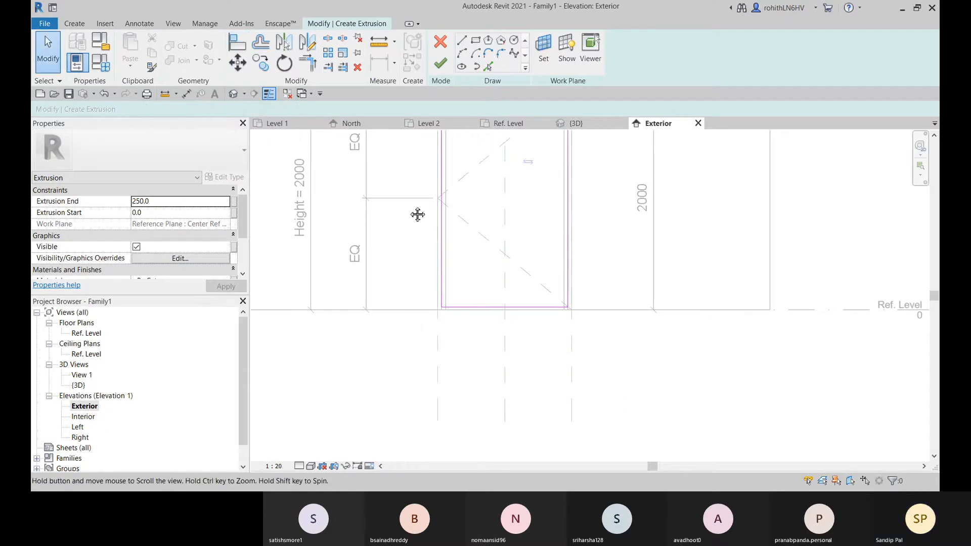
scroll(529, 342, "up", 2)
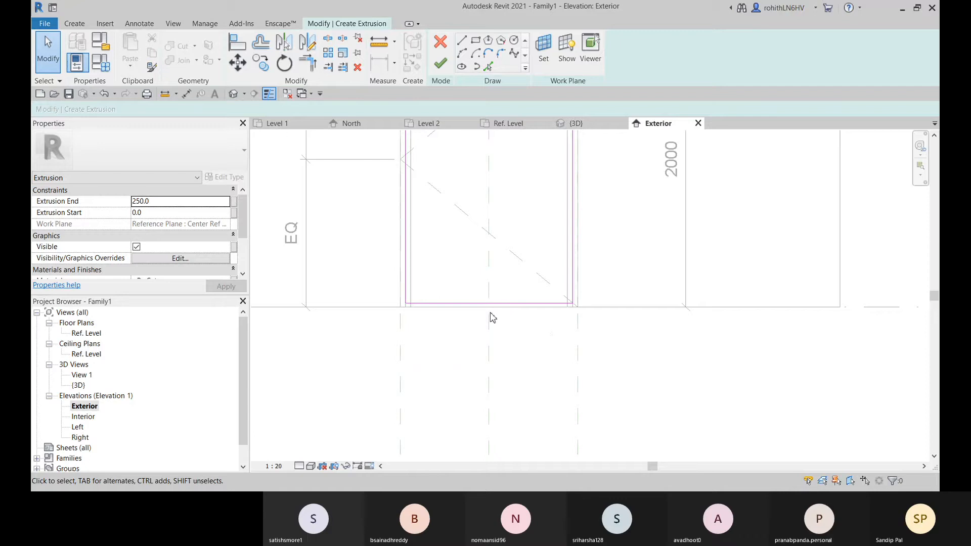
middle_click_drag(492, 317, 533, 315)
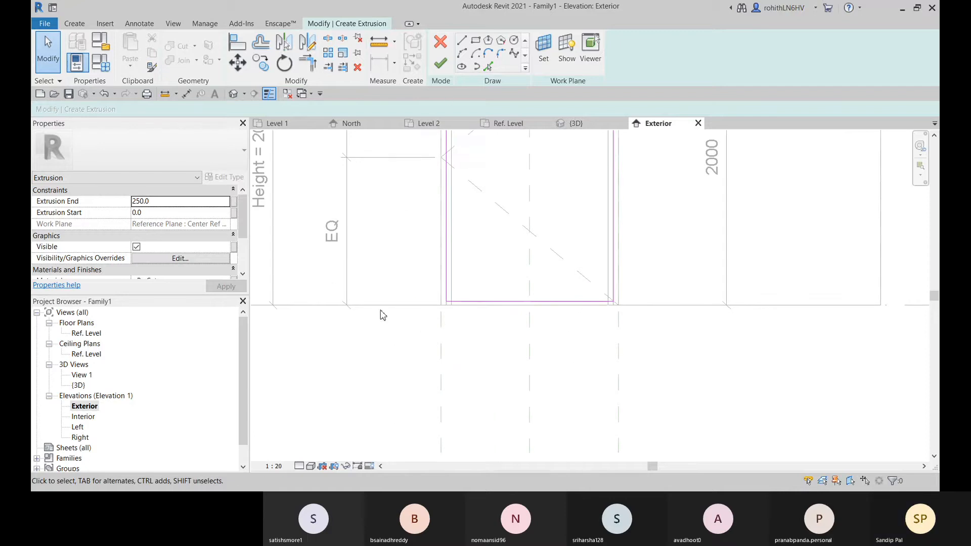
middle_click_drag(382, 315, 395, 335)
scroll(575, 353, "down", 3)
middle_click_drag(632, 362, 607, 360)
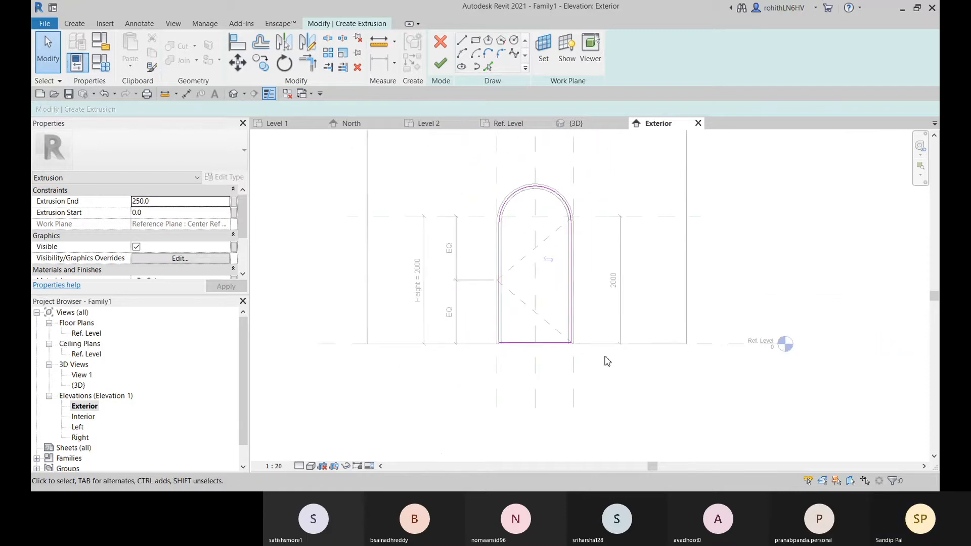
left_click(379, 41)
scroll(580, 362, "up", 5)
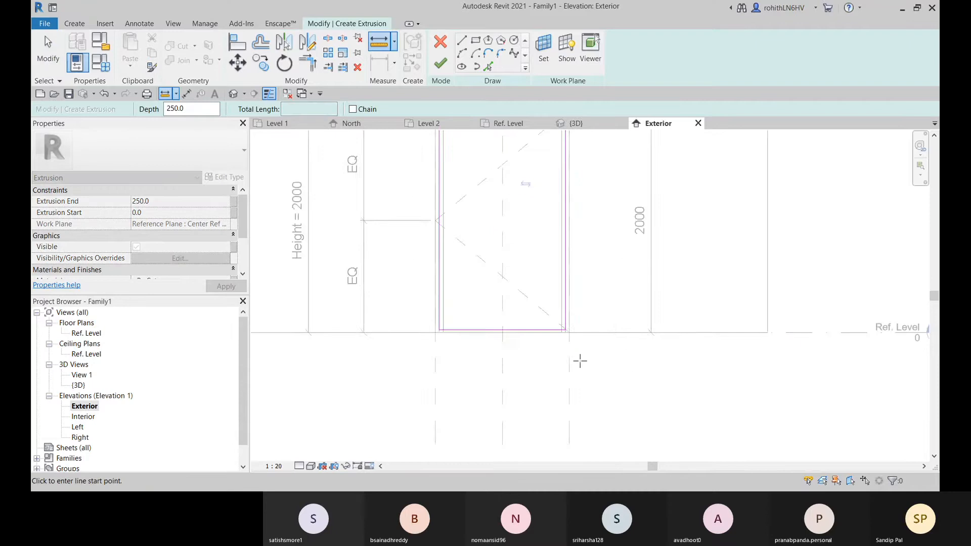
scroll(544, 342, "up", 3)
left_click(397, 309)
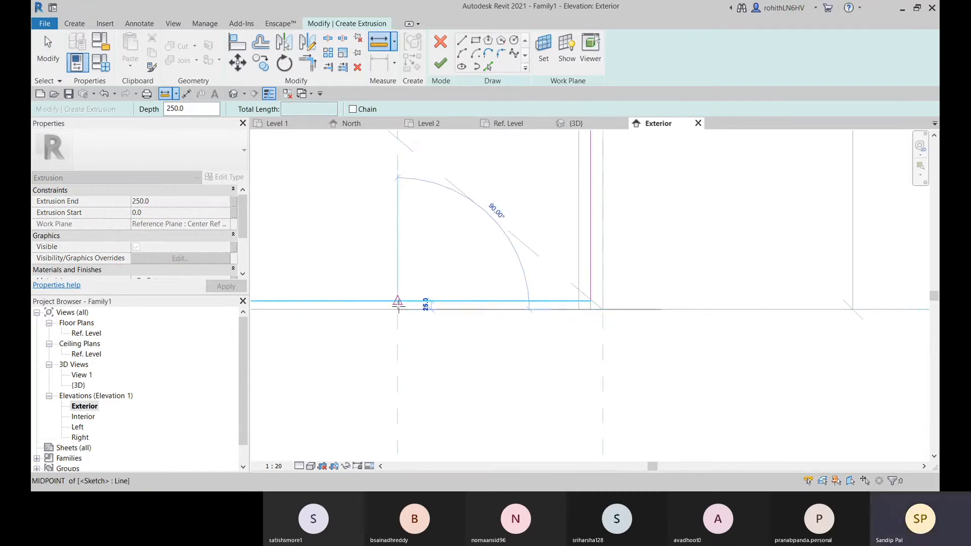
left_click(398, 303)
scroll(381, 316, "up", 5)
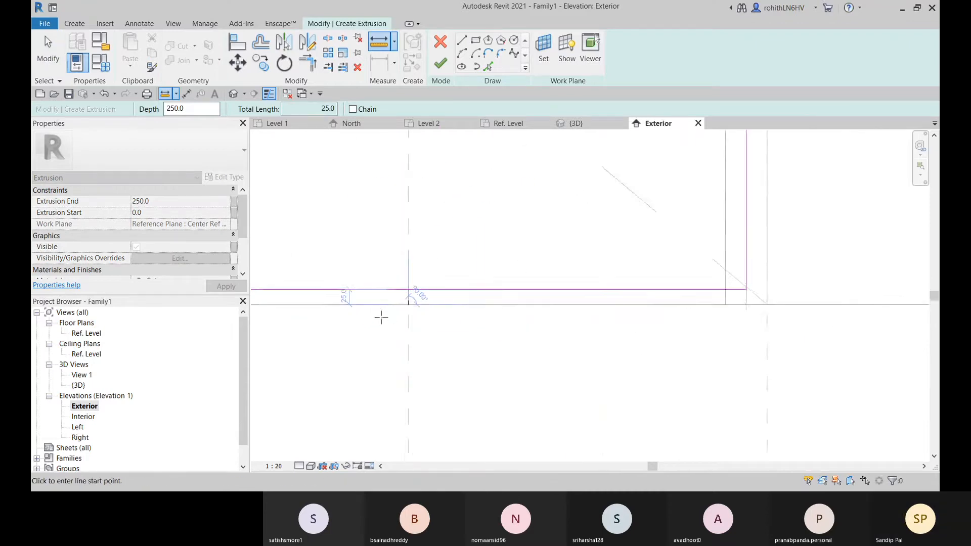
key("Escape")
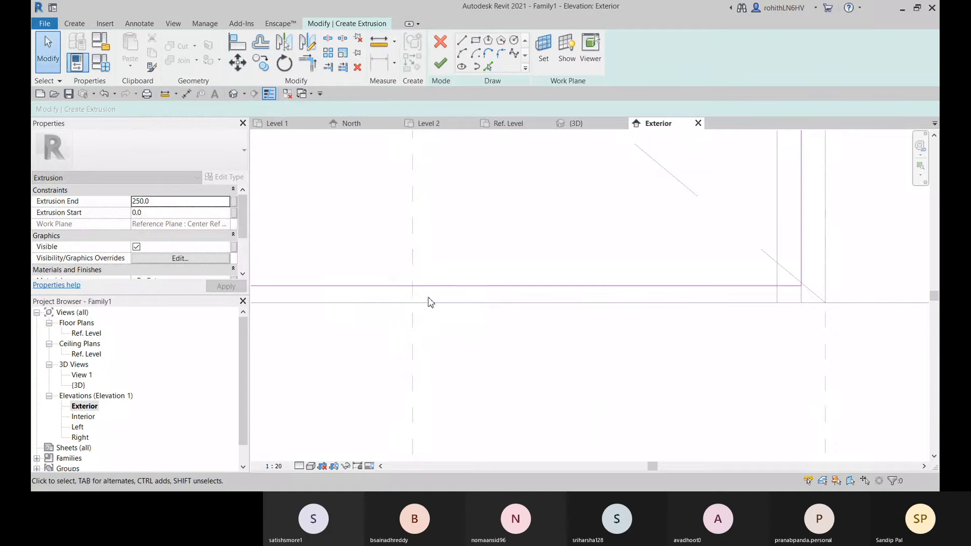
Finish the arched extrusion sketch to create the door panel and deselect it
scroll(412, 294, "down", 5)
scroll(468, 353, "down", 5)
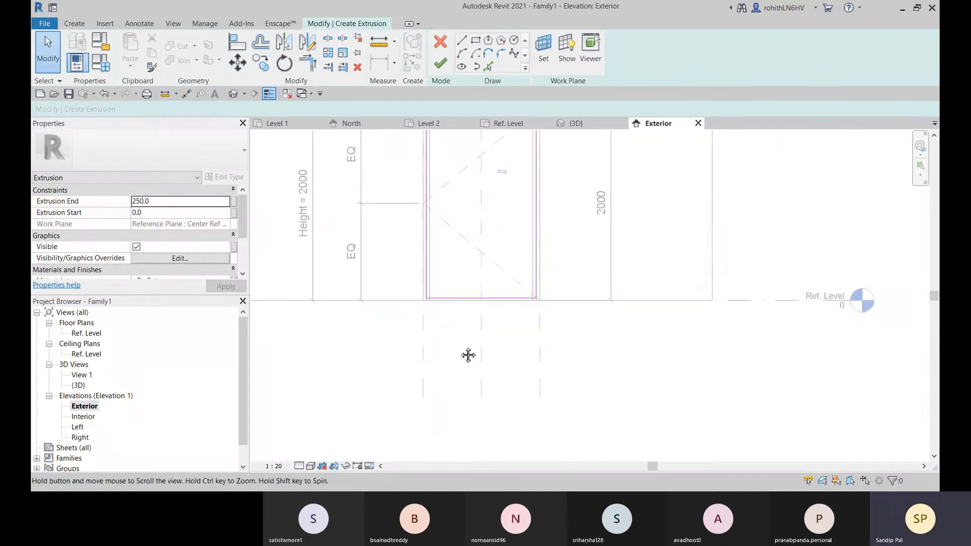
scroll(528, 359, "up", 3)
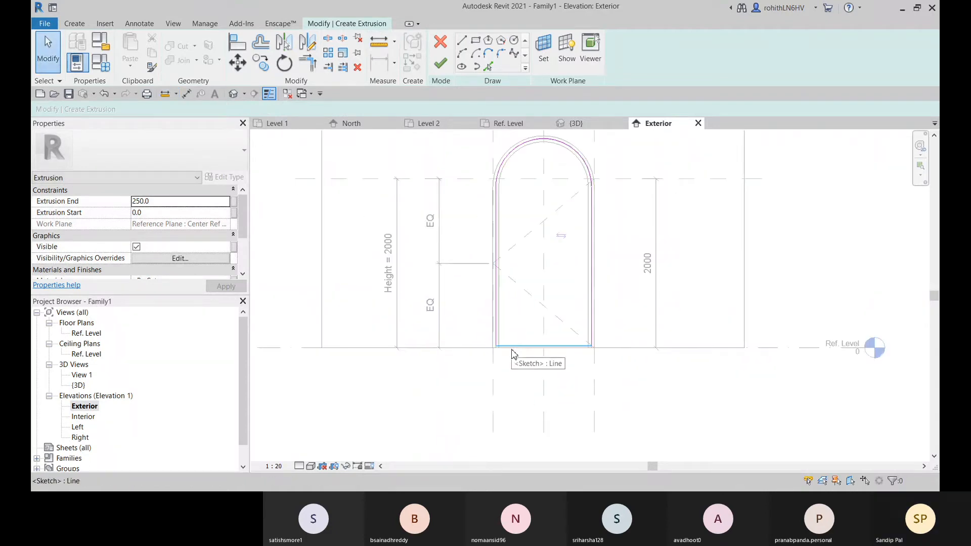
scroll(513, 352, "up", 2)
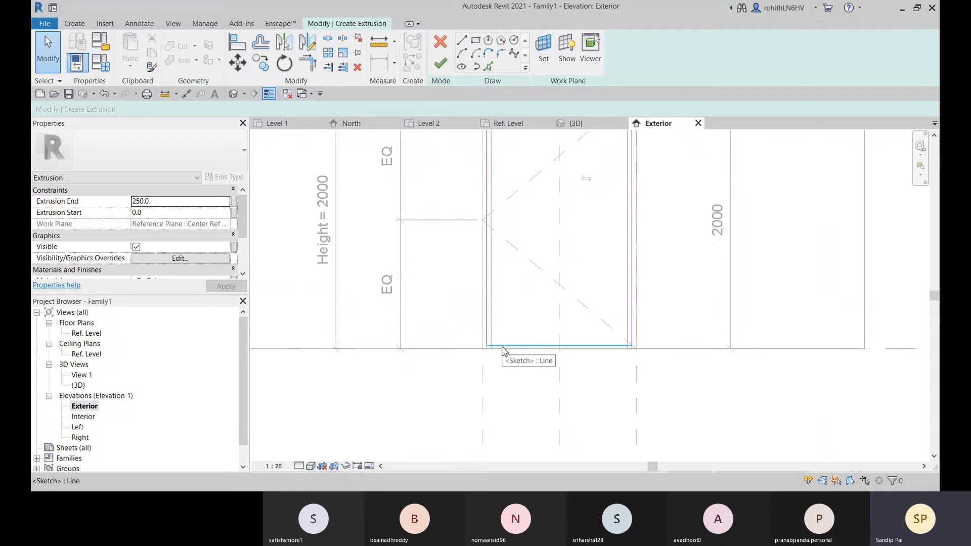
left_click(439, 63)
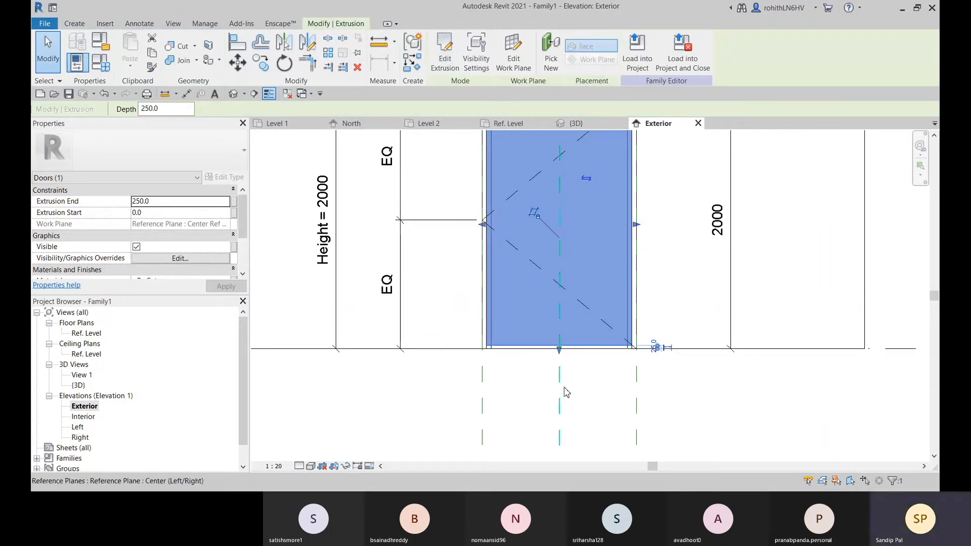
left_click(522, 396)
Examine the door panel extrusion and its bottom edge in the Exterior elevation and in the 3D view
scroll(545, 354, "down", 1)
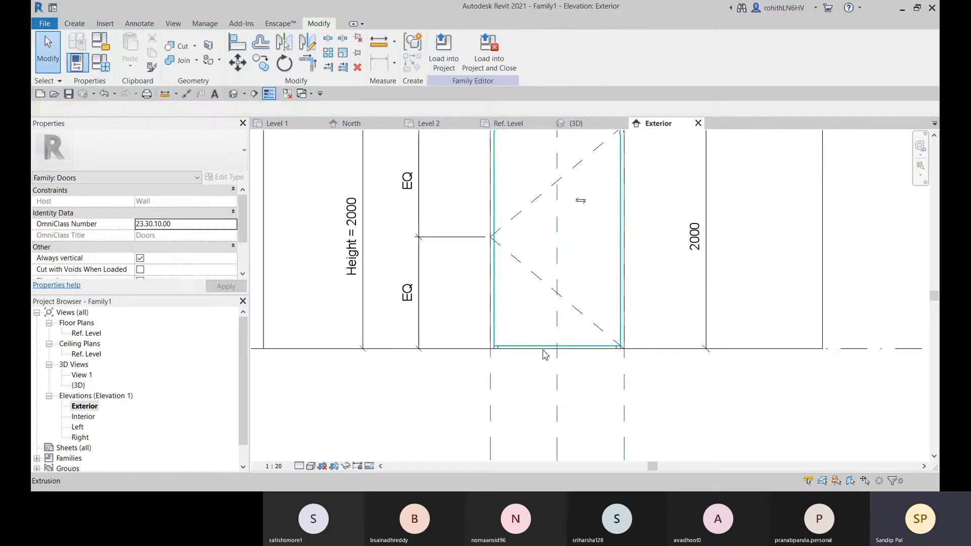
scroll(545, 354, "down", 2)
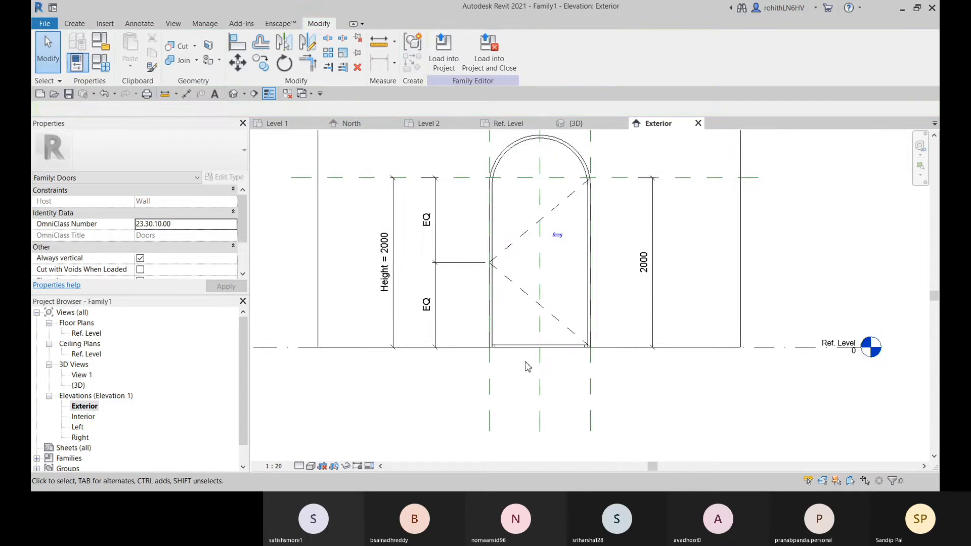
middle_click_drag(525, 362, 541, 349)
scroll(354, 360, "down", 2)
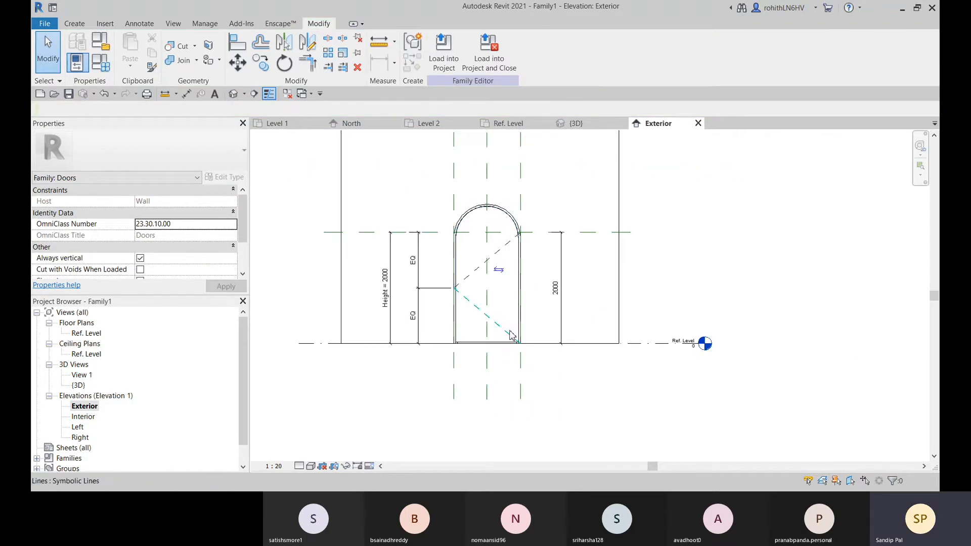
scroll(501, 339, "up", 4)
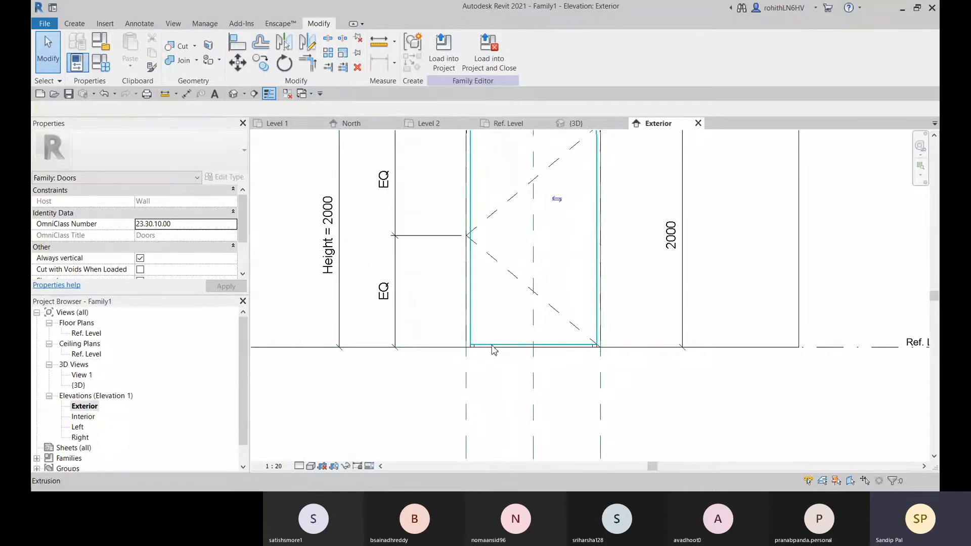
left_click(491, 347)
left_click(482, 383)
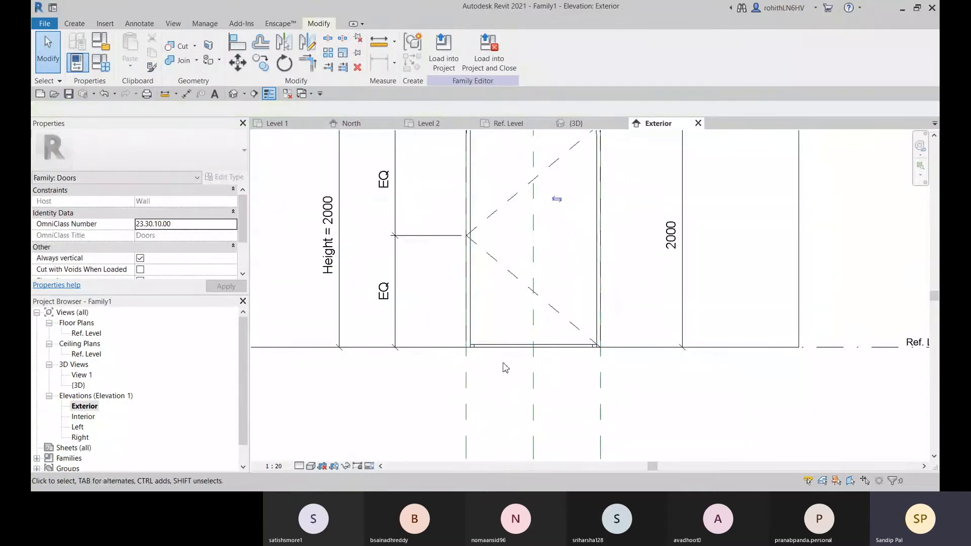
scroll(505, 367, "down", 2)
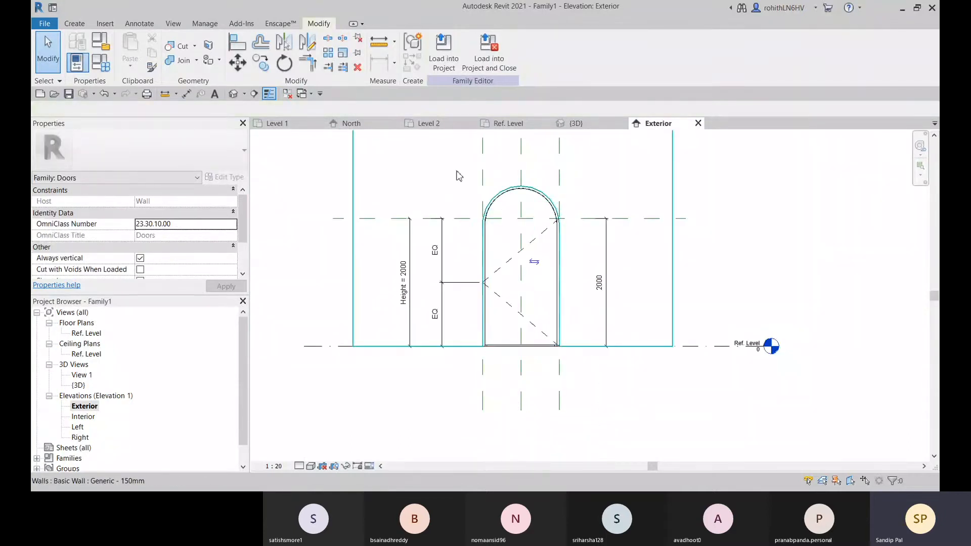
left_click(592, 124)
middle_click_drag(579, 322, 530, 294, "shift")
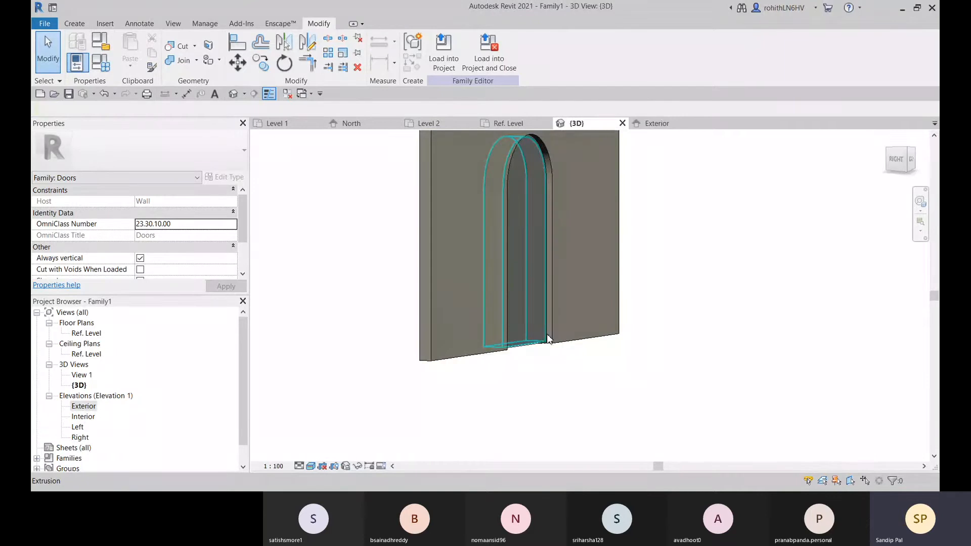
Select the door panel extrusion and set its Extrusion End to 35 in the Ref. Level plan
middle_click_drag(549, 338, 234, 416, "shift")
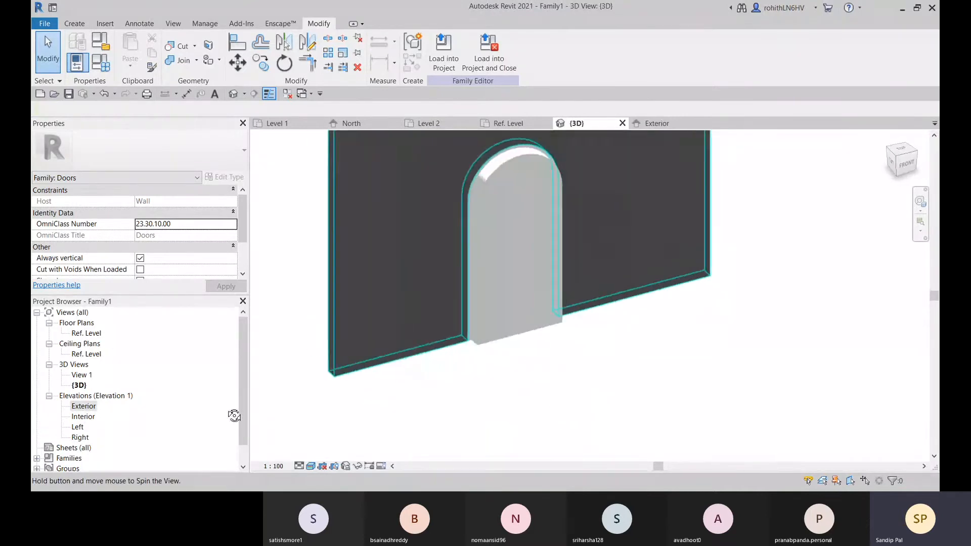
middle_click_drag(549, 324, 397, 391, "shift")
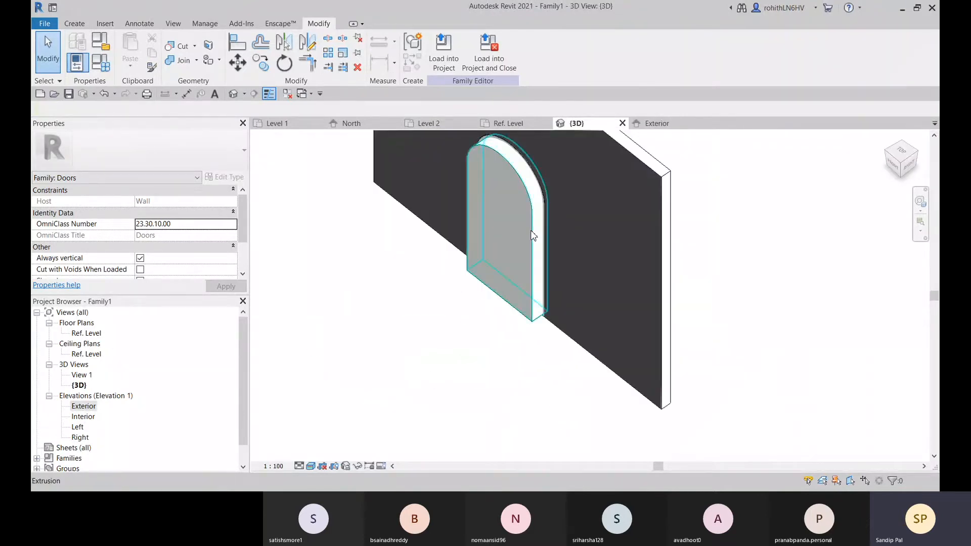
left_click(532, 236)
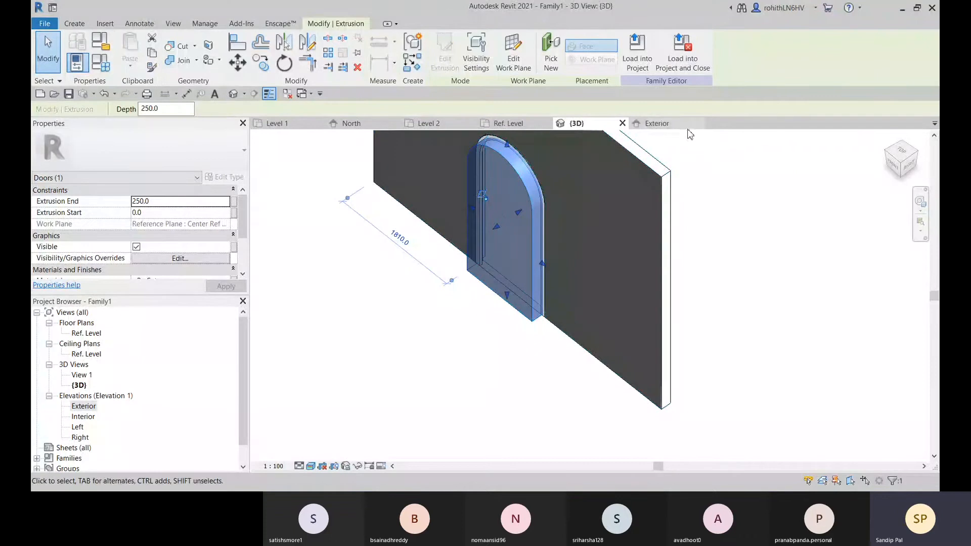
left_click(659, 124)
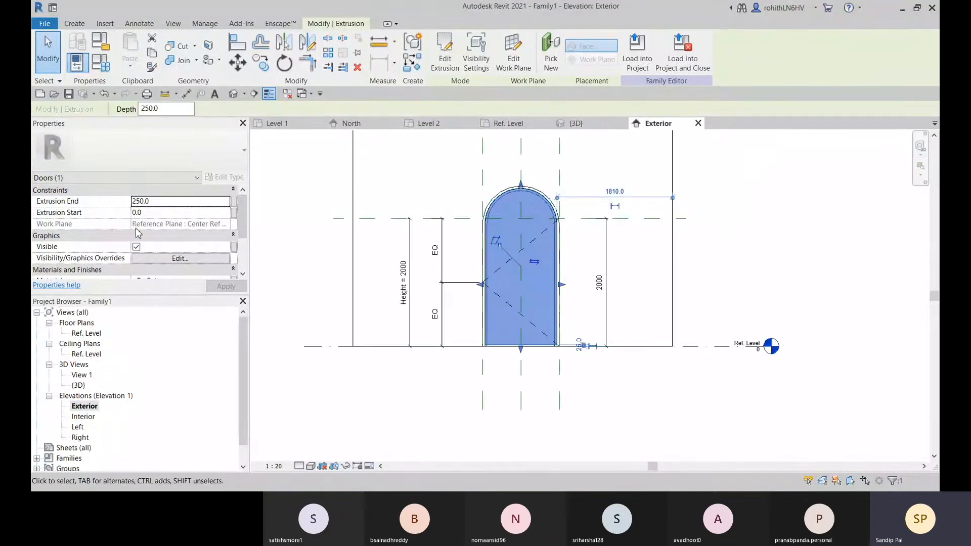
left_click(152, 201)
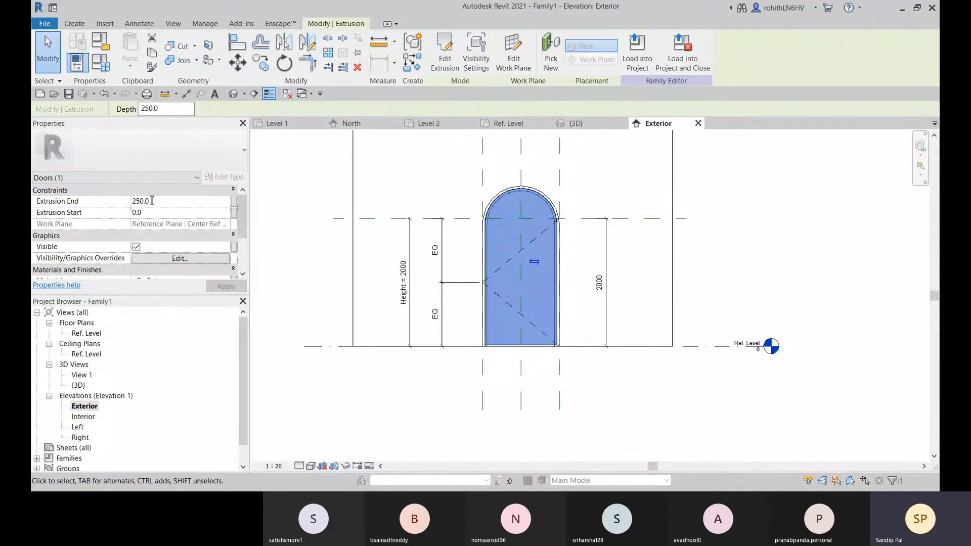
left_click(510, 126)
scroll(584, 273, "up", 1)
scroll(585, 273, "up", 1)
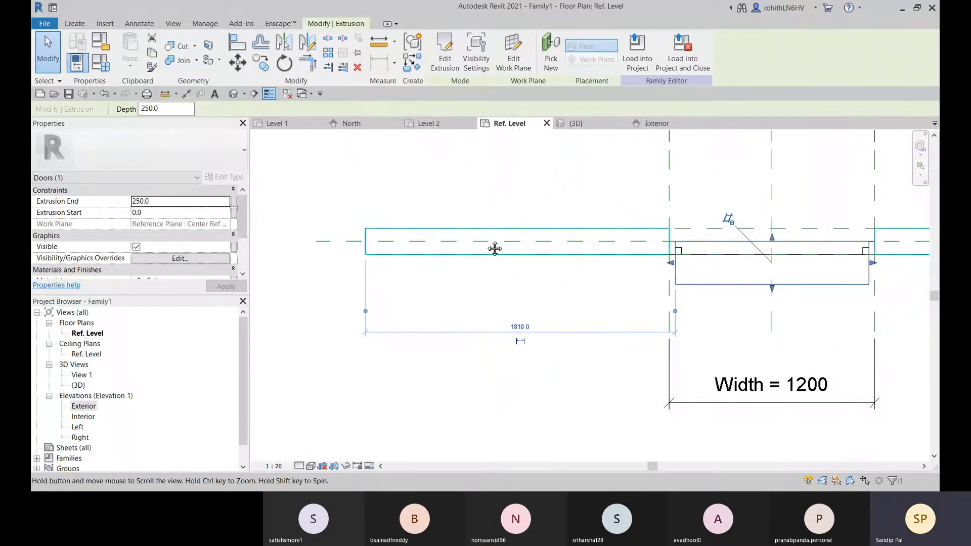
middle_click_drag(342, 265, 488, 248)
middle_click_drag(676, 250, 406, 239)
scroll(476, 227, "up", 1)
scroll(416, 249, "up", 1)
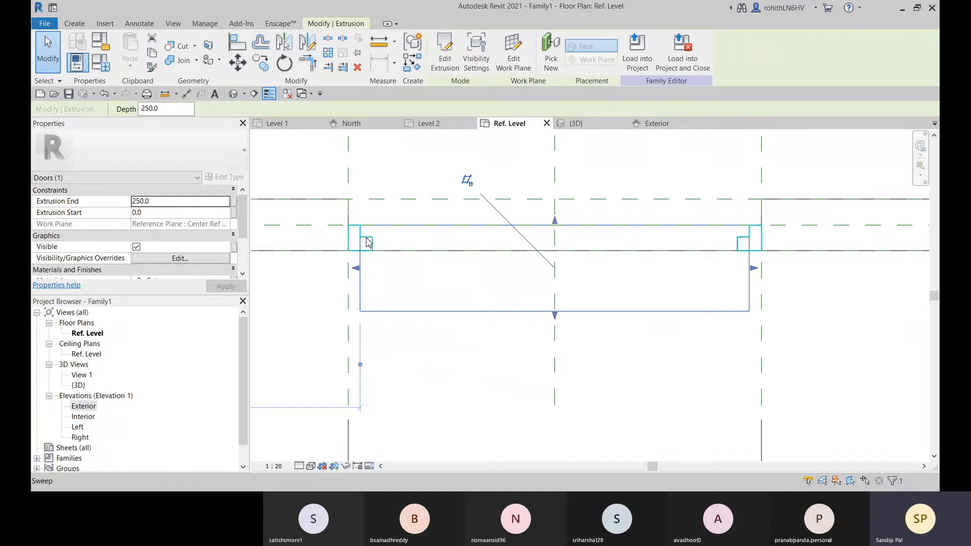
left_click(153, 204)
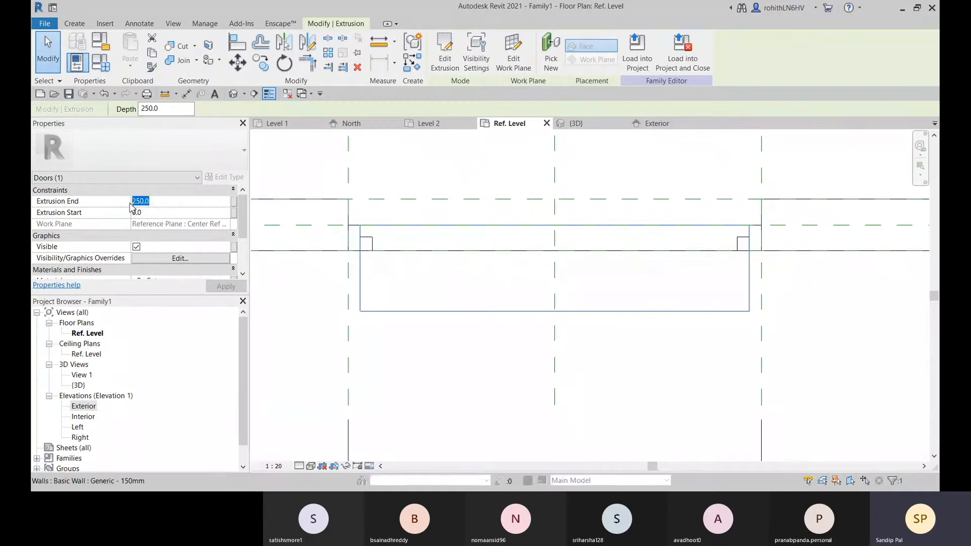
type("35")
key("Return")
Align the panel's lower edge in plan to the frame's stepped edge and lock the alignment
scroll(376, 237, "up", 1)
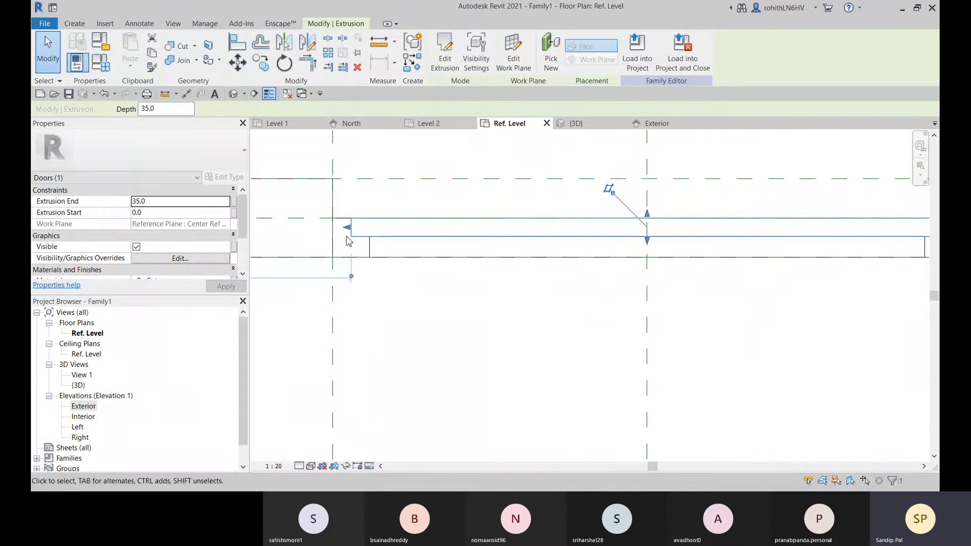
scroll(392, 246, "down", 4)
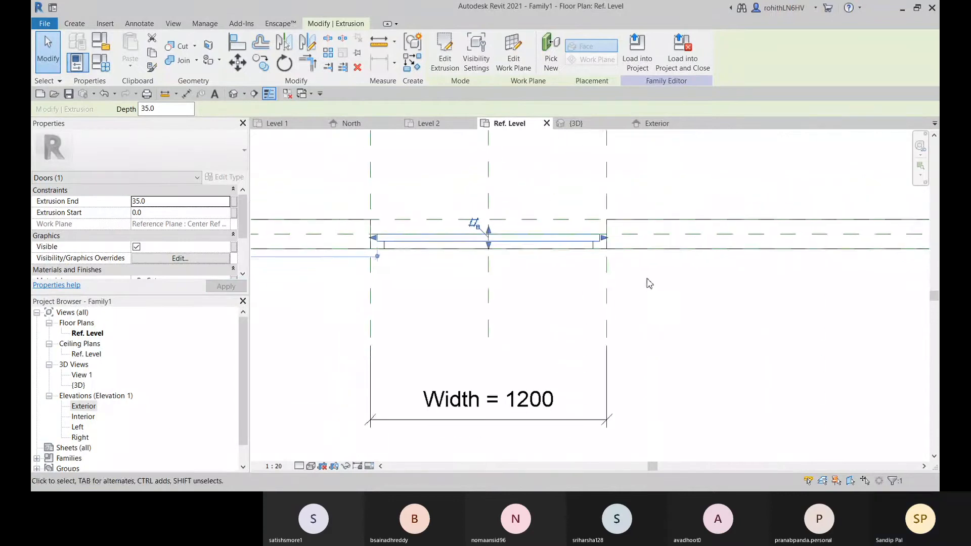
middle_click_drag(639, 280, 711, 295)
scroll(507, 269, "up", 3)
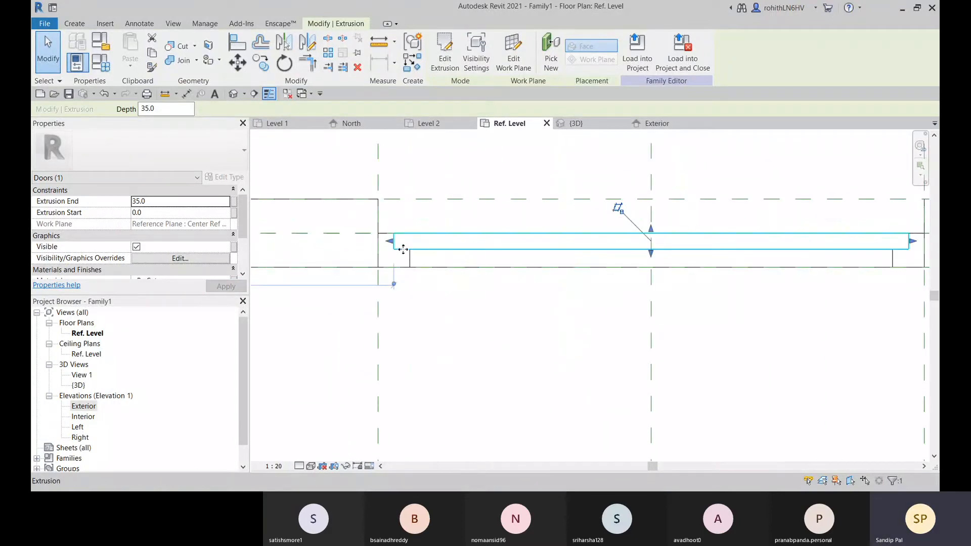
scroll(403, 249, "up", 3)
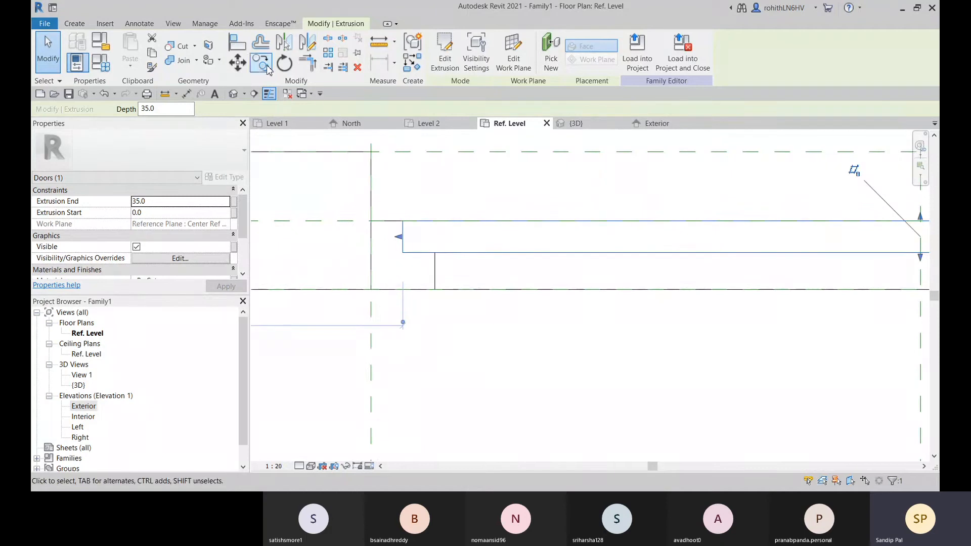
left_click(236, 48)
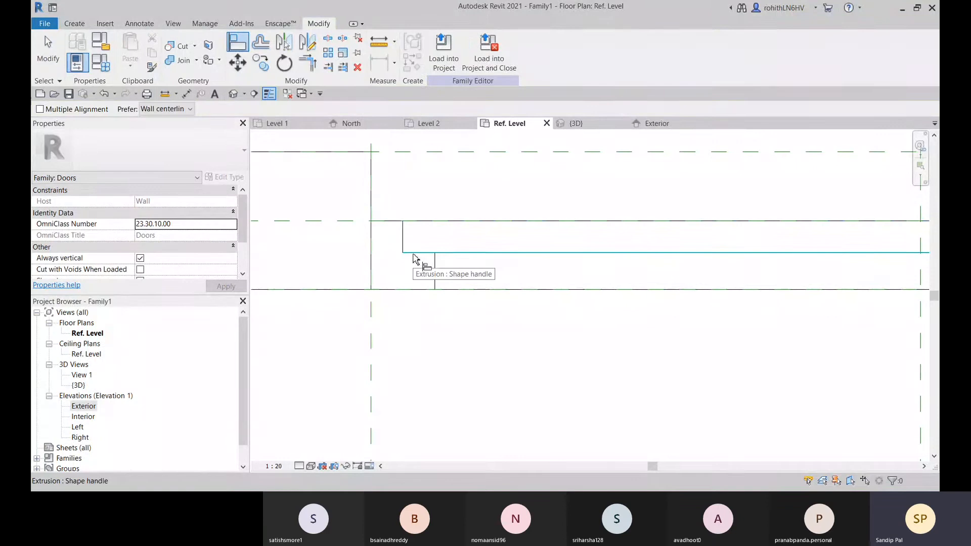
key("Tab")
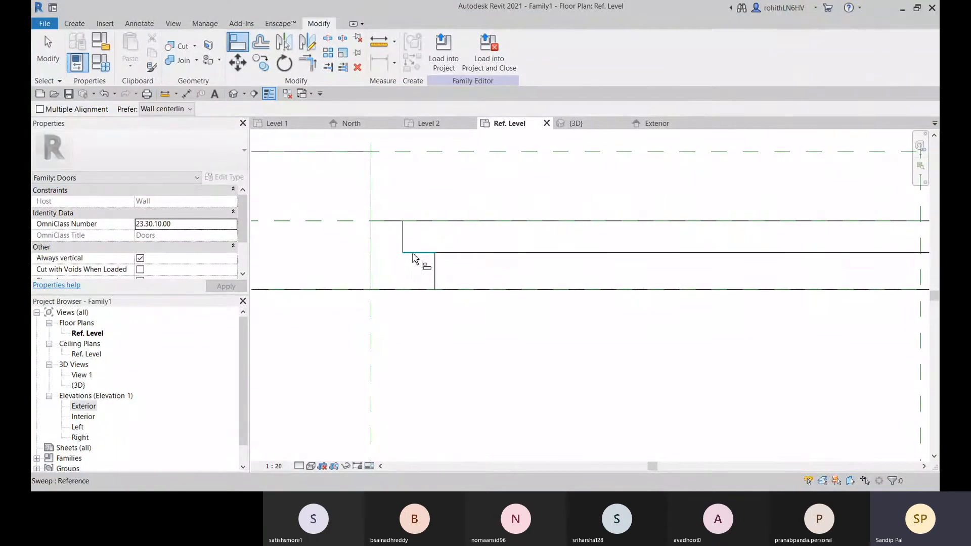
left_click(418, 259)
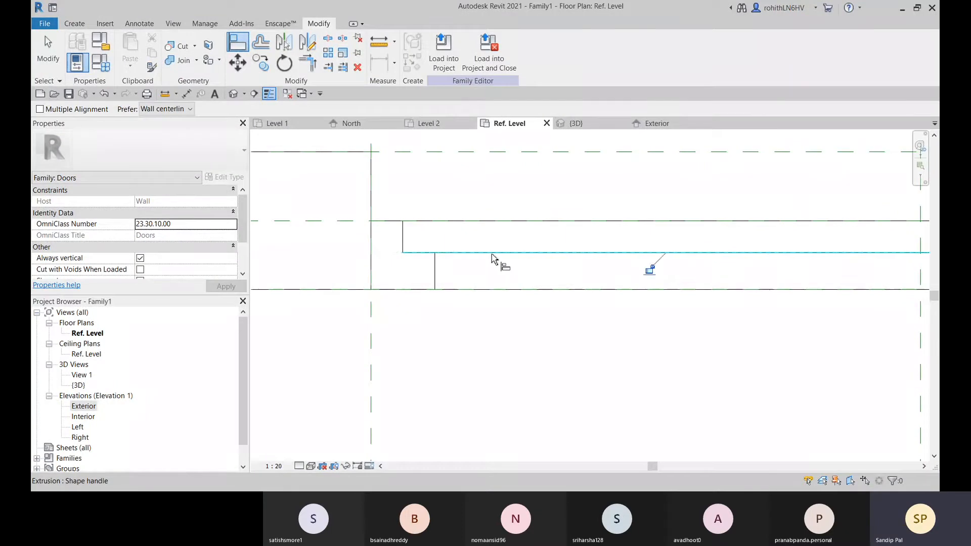
left_click(497, 262)
Examine how the panel meets the frame at both sides of the opening in plan, and leave the Align command
scroll(521, 303, "down", 2)
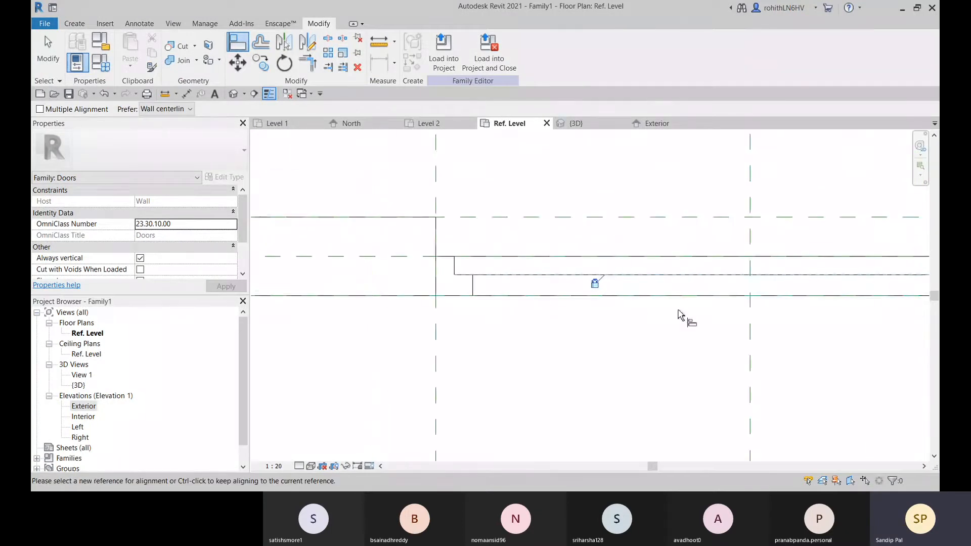
middle_click_drag(650, 320, 373, 351)
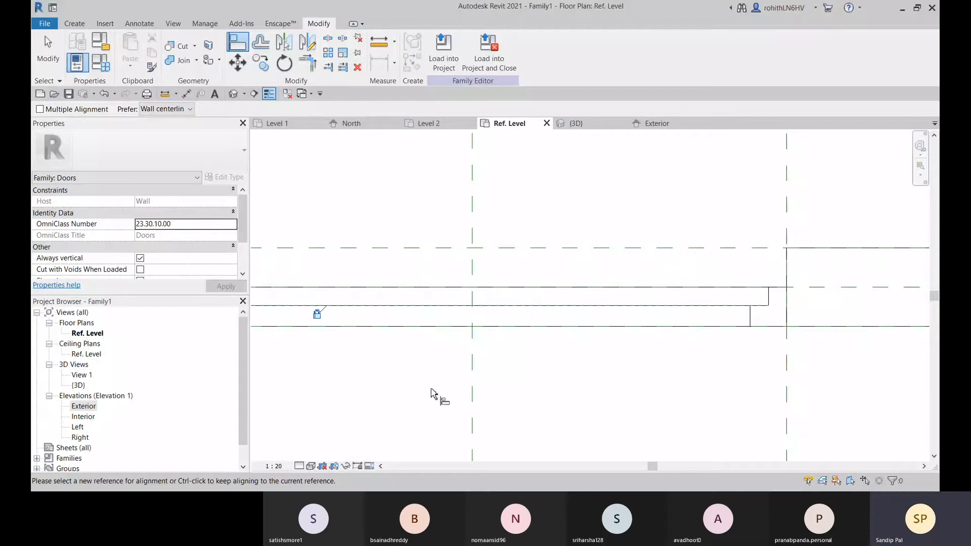
middle_click_drag(429, 388, 611, 331)
middle_click_drag(821, 287, 411, 286)
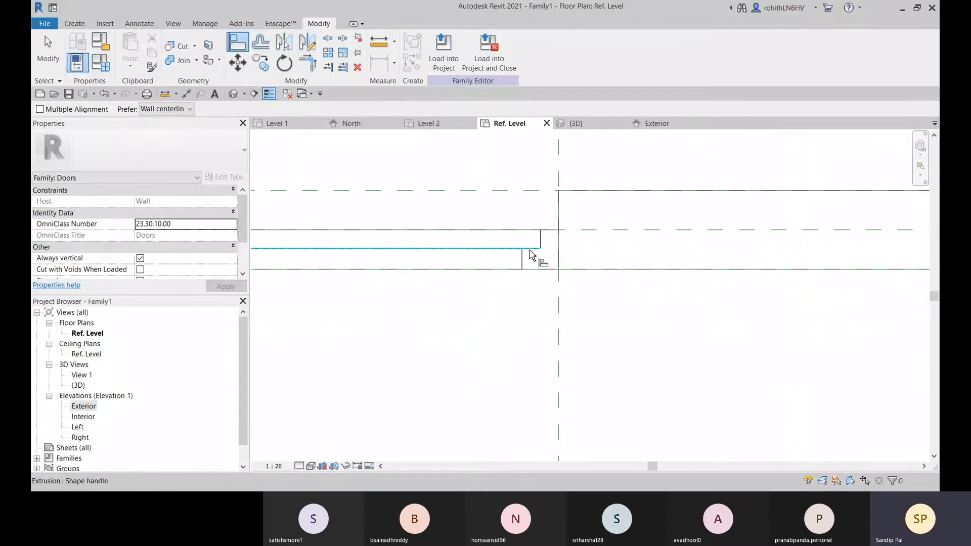
scroll(413, 321, "down", 2)
middle_click_drag(429, 337, 609, 302)
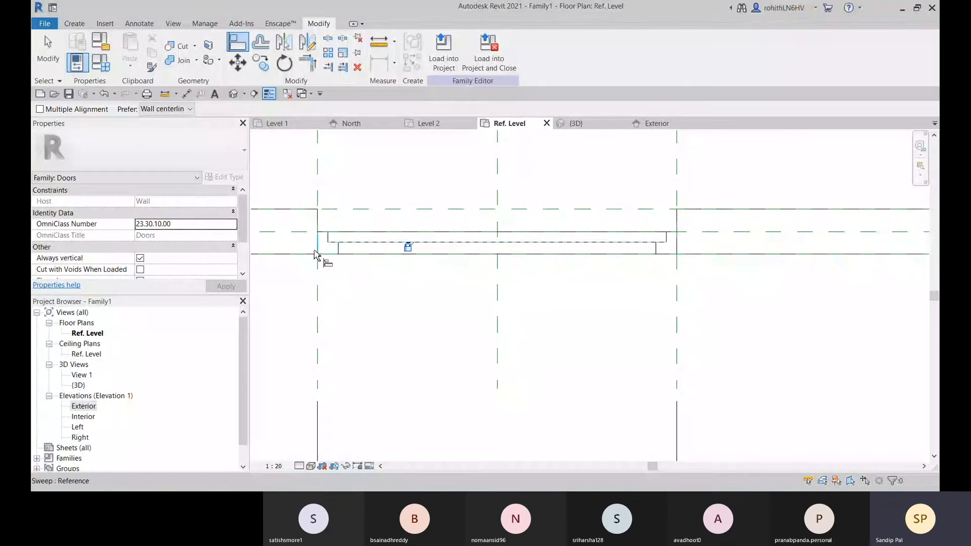
middle_click_drag(373, 272, 589, 319)
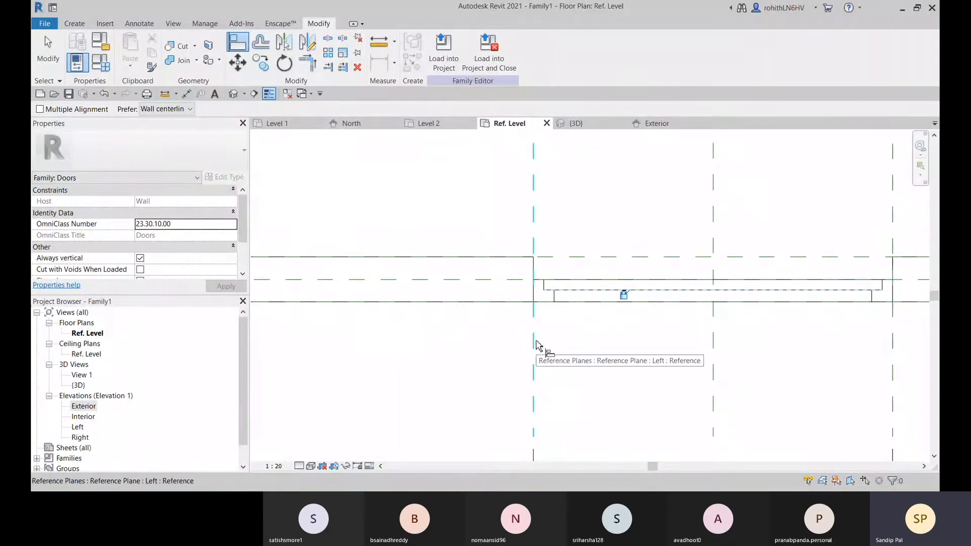
key("Escape")
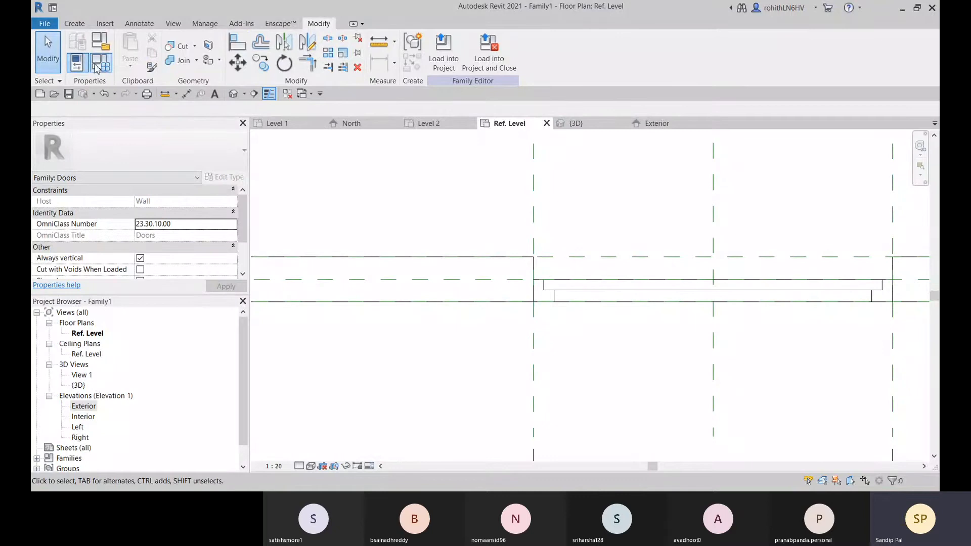
Change the host wall's type to Generic - 200mm and check the frame and panel at the opening
left_click(444, 278)
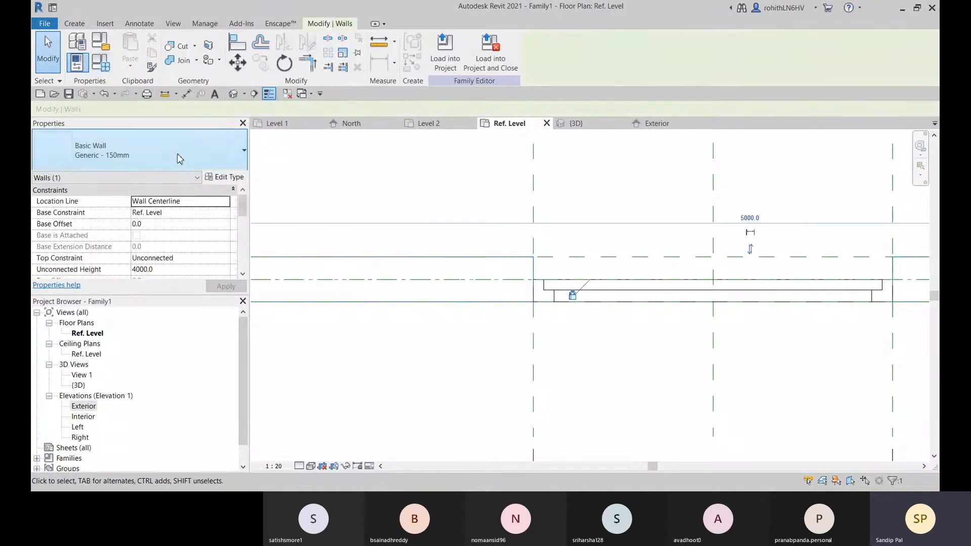
left_click(178, 156)
left_click(102, 219)
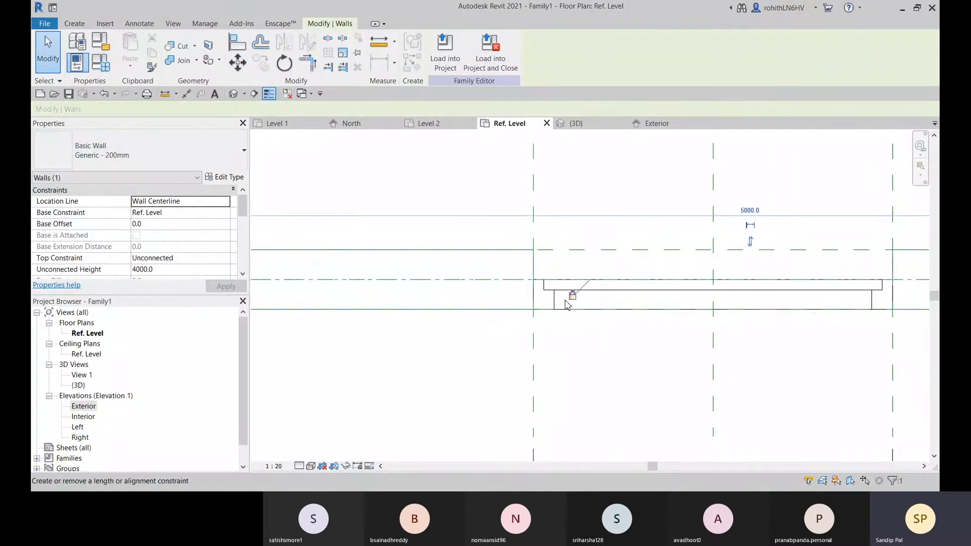
middle_click_drag(559, 322, 415, 300)
scroll(416, 299, "up", 1)
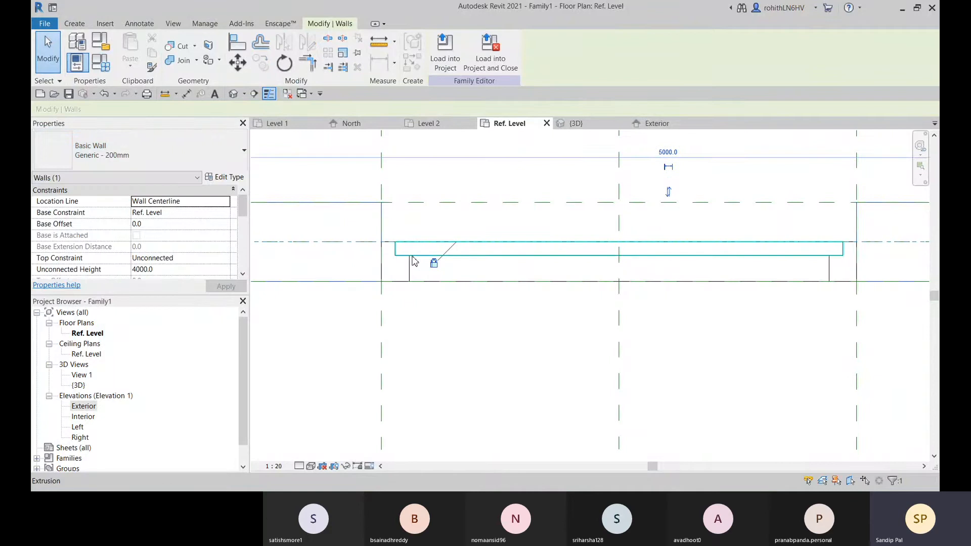
scroll(401, 259, "up", 1)
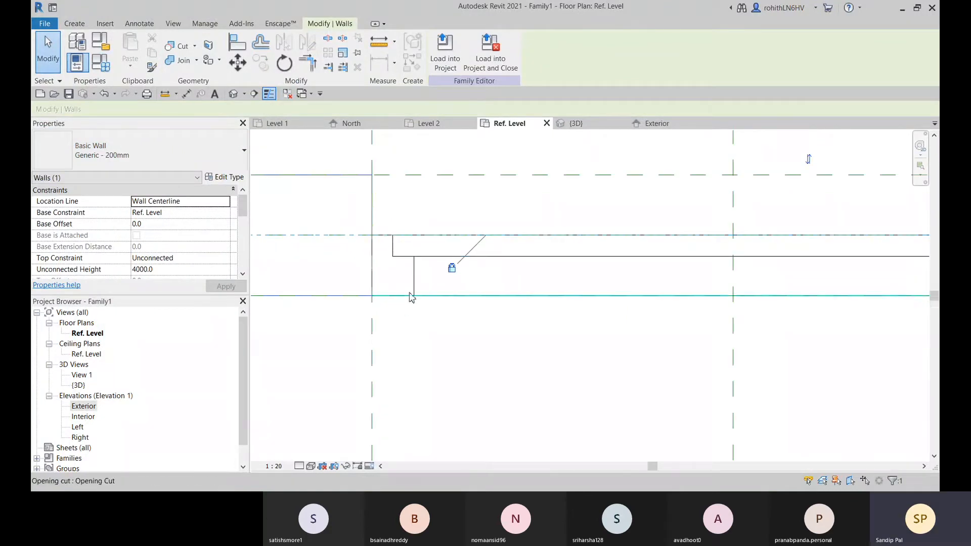
middle_click_drag(410, 294, 436, 288)
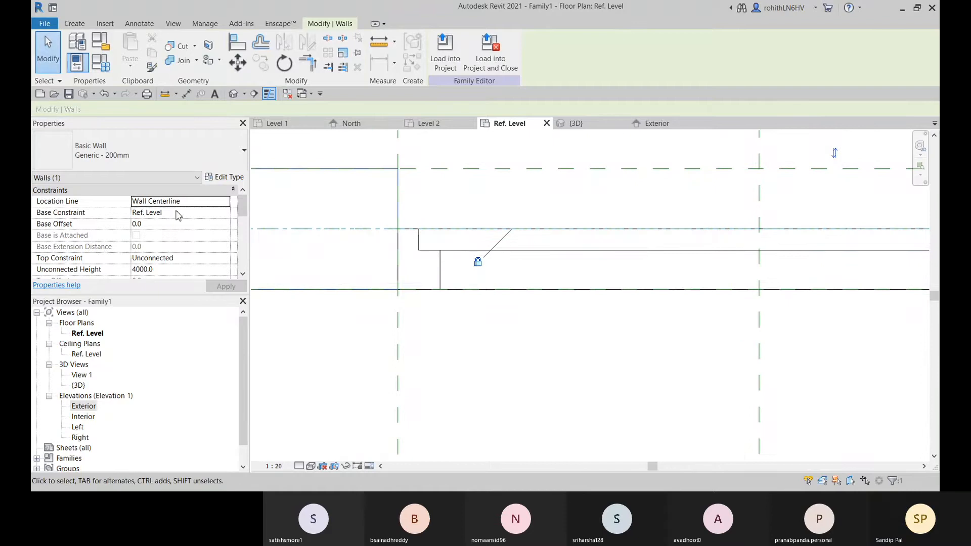
Switch the host wall's type to Generic - 300mm and check how the frame follows the wall thickness
left_click(136, 150)
left_click(83, 233)
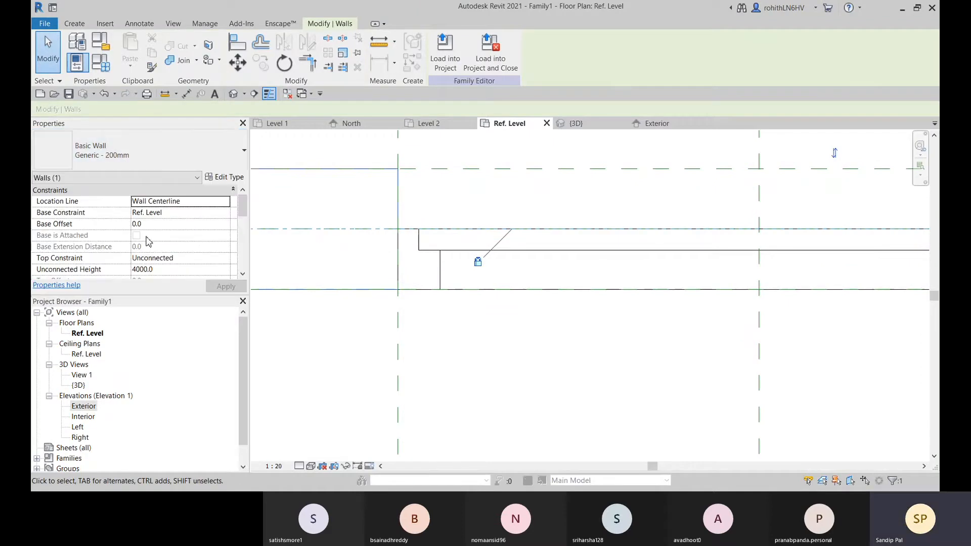
scroll(498, 317, "down", 1)
middle_click_drag(498, 317, 403, 337)
middle_click_drag(838, 266, 681, 278)
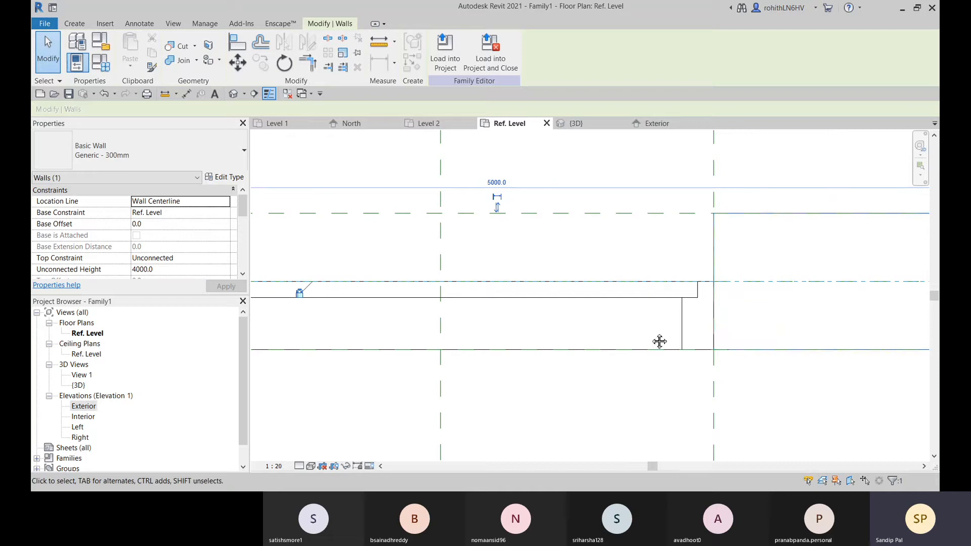
middle_click_drag(633, 345, 733, 333)
scroll(314, 325, "down", 1)
middle_click_drag(314, 325, 530, 343)
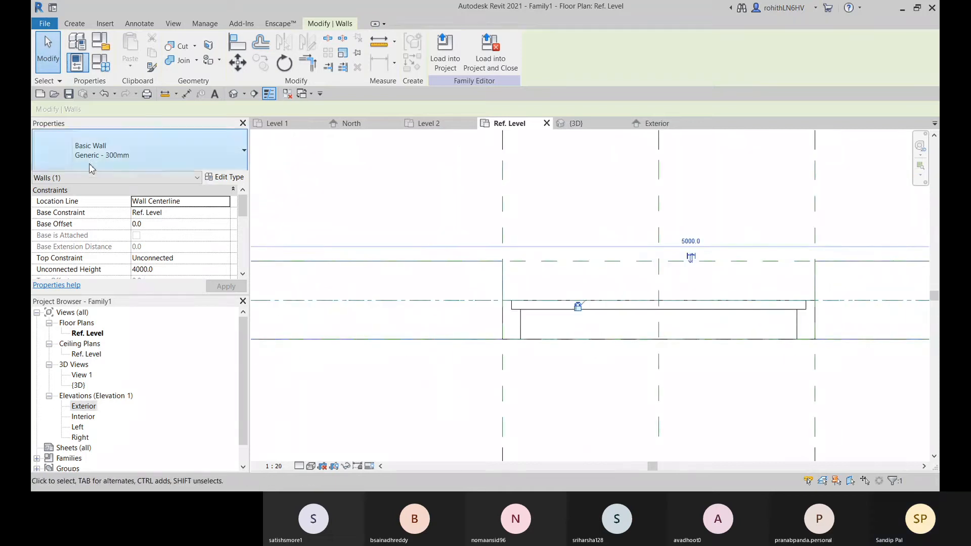
Return the host wall's type to Generic - 150mm and deselect the wall
left_click(234, 157)
scroll(86, 210, "up", 1)
left_click(86, 208)
scroll(611, 358, "down", 2)
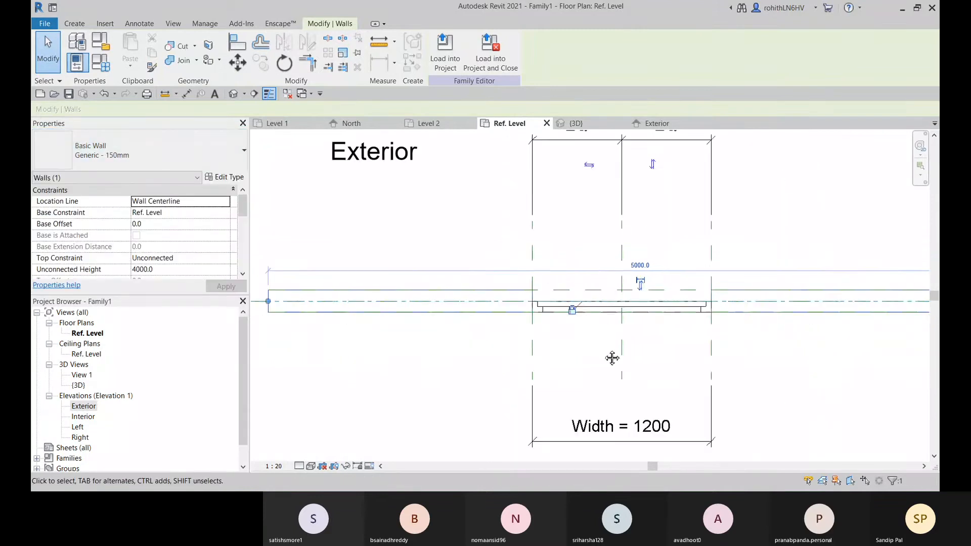
middle_click_drag(612, 357, 555, 329)
left_click(641, 359)
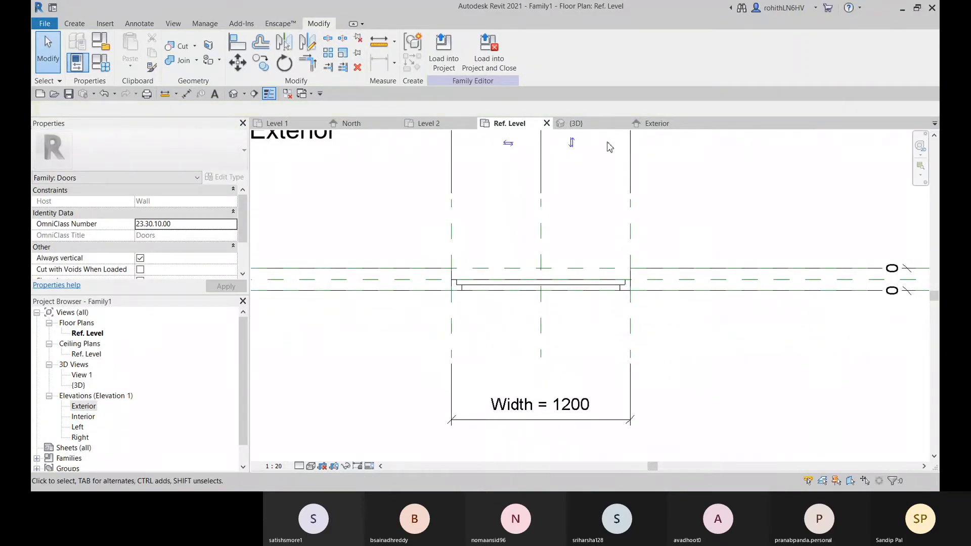
Examine the door panel within the frame in the 3D view and the Exterior elevation, leaving nothing selected
left_click(593, 124)
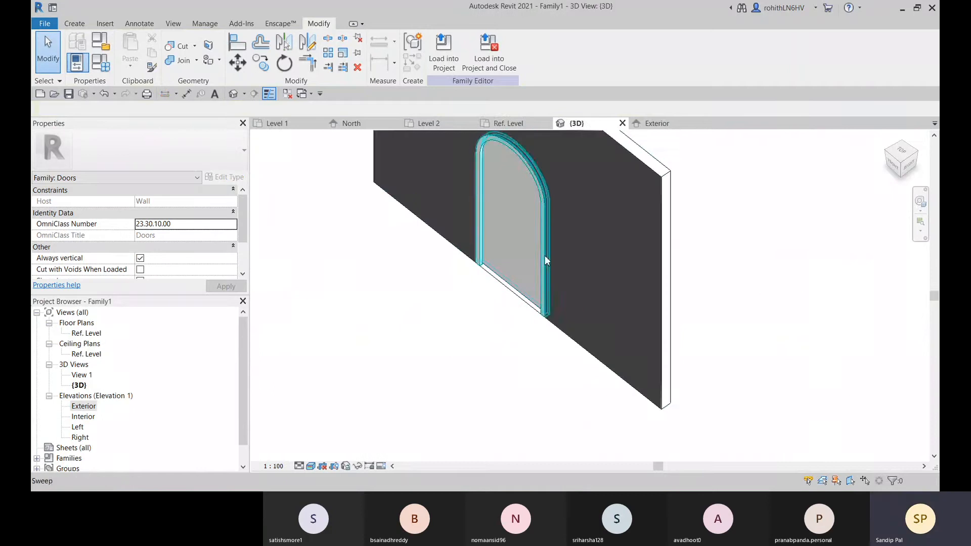
middle_click_drag(545, 256, 510, 323)
left_click(474, 296)
middle_click_drag(446, 380, 455, 379)
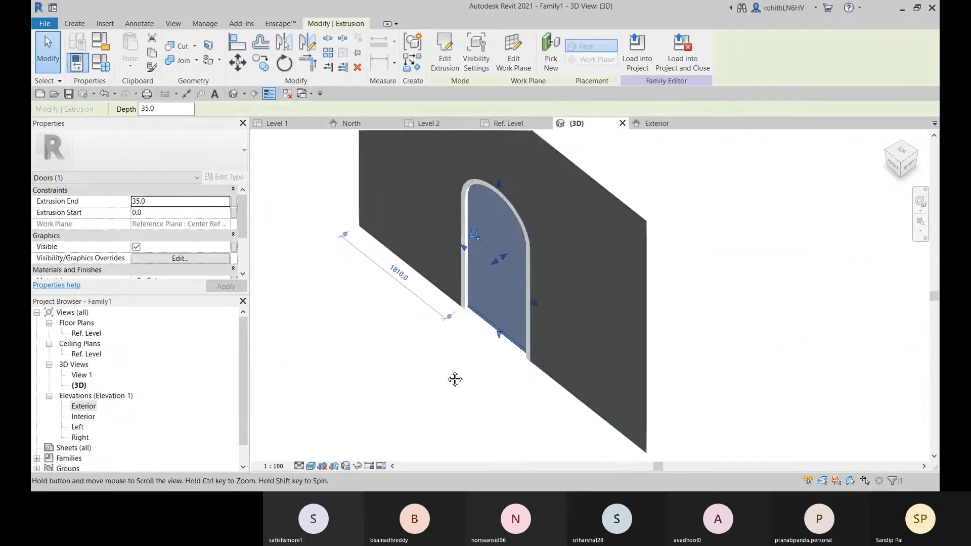
left_click(657, 124)
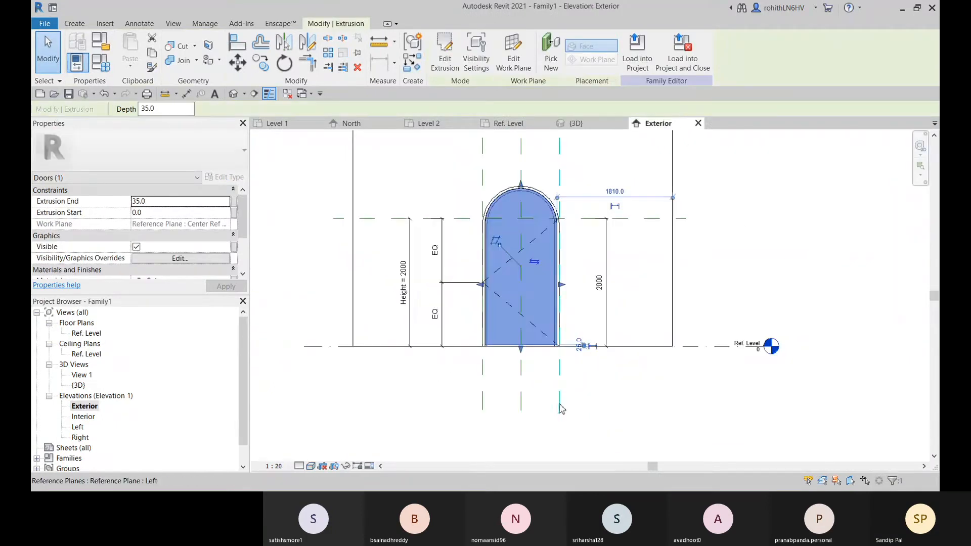
key("Escape")
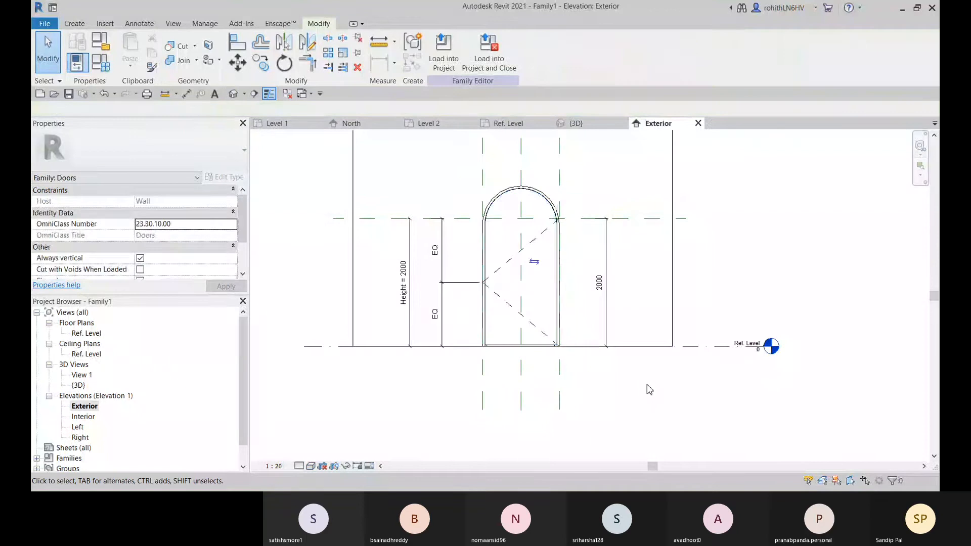
Check the Height dimension in the Exterior elevation, leaving nothing selected
middle_click_drag(462, 377, 488, 370)
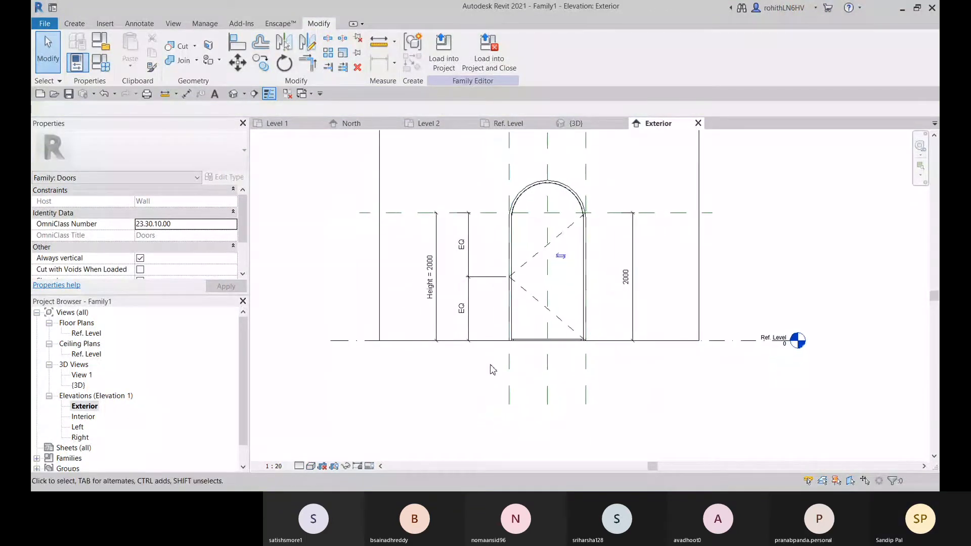
left_click(437, 297)
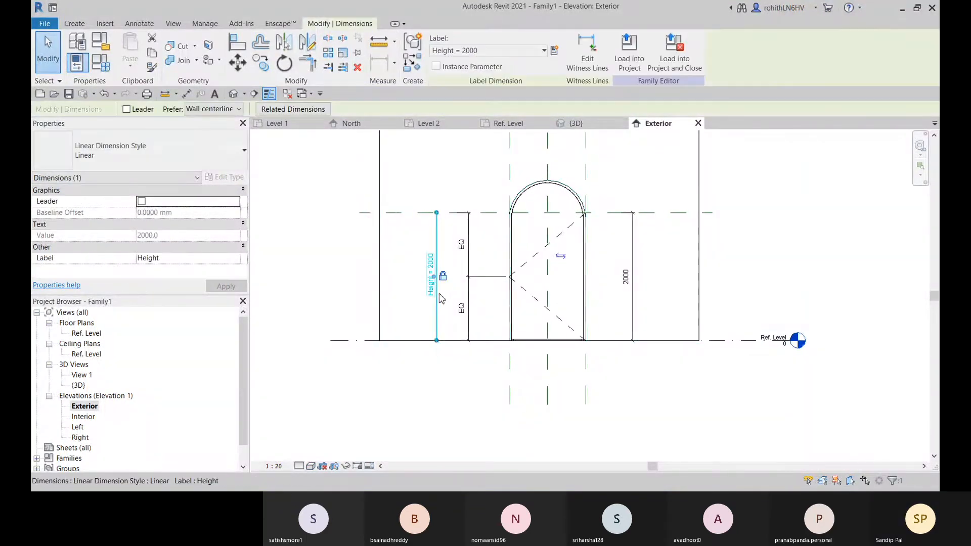
left_click(409, 390)
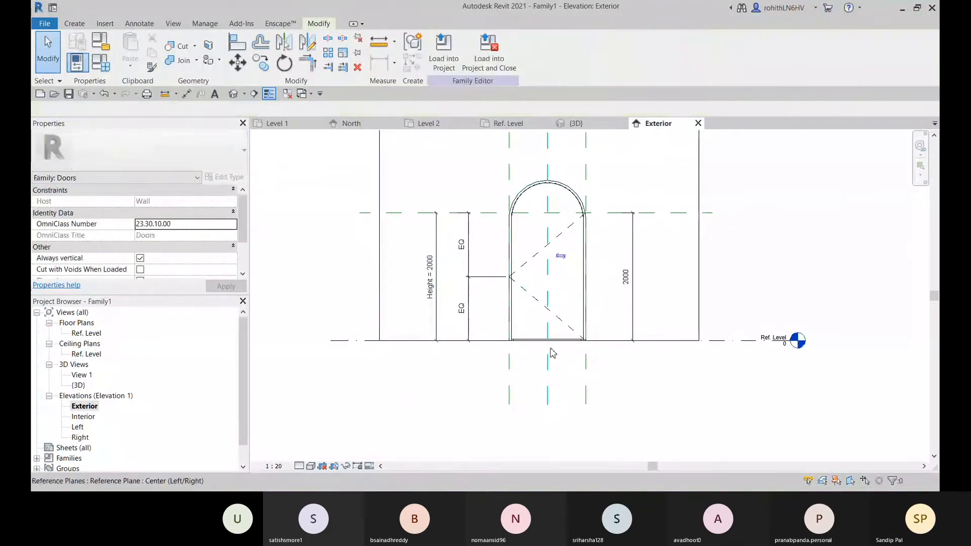
scroll(552, 349, "up", 2)
scroll(553, 350, "up", 2)
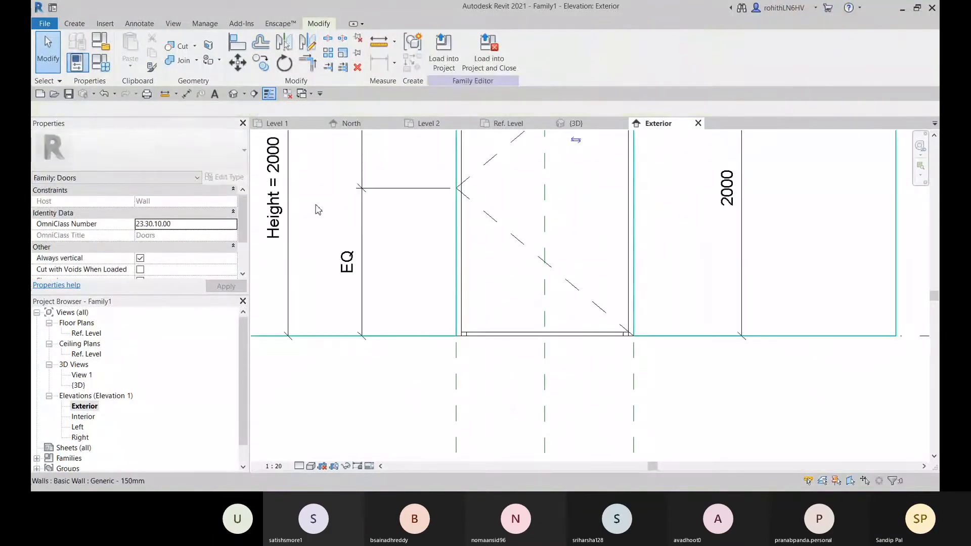
left_click(187, 93)
left_click(561, 296)
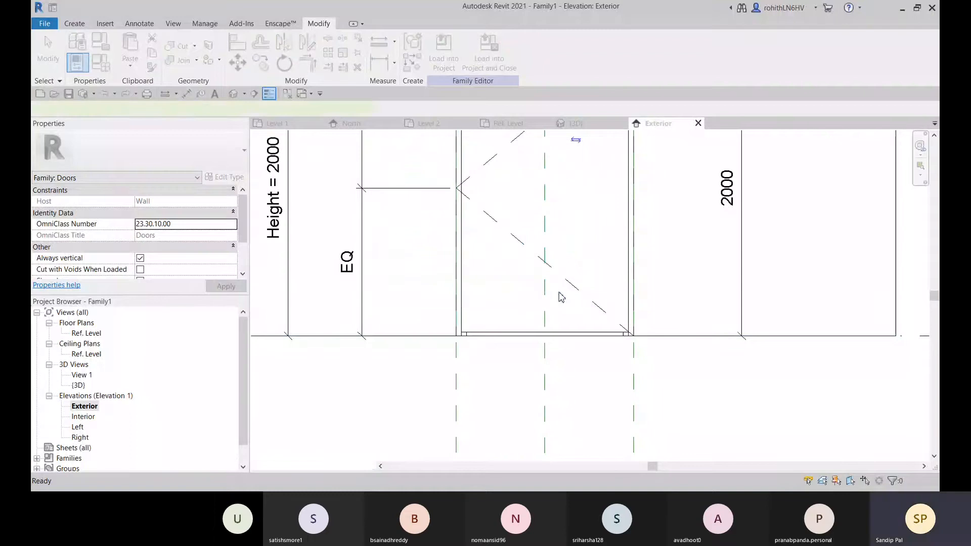
scroll(517, 333, "up", 2)
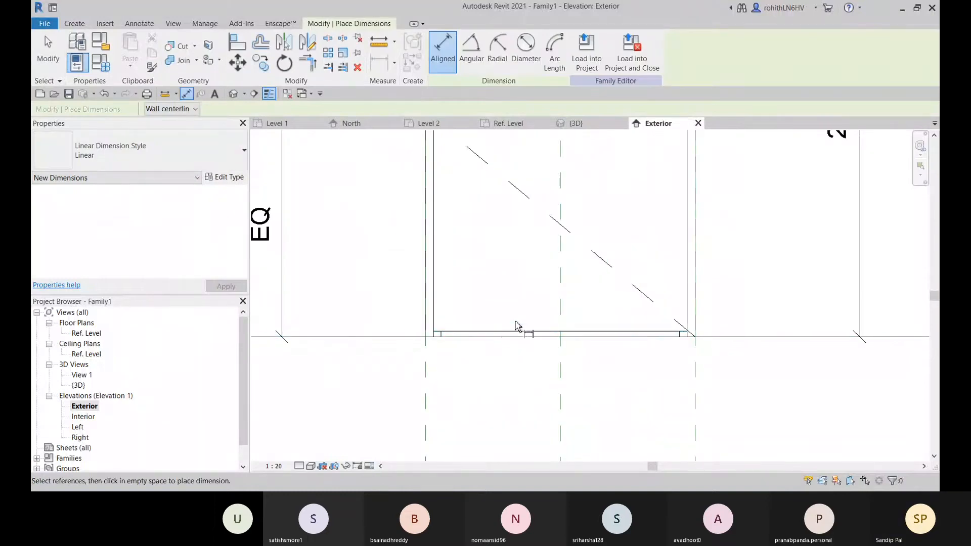
key("Escape")
Edit the door panel extrusion's sketch and place an aligned dimension between the Ref. Level and the panel's bottom edge
left_click(531, 332)
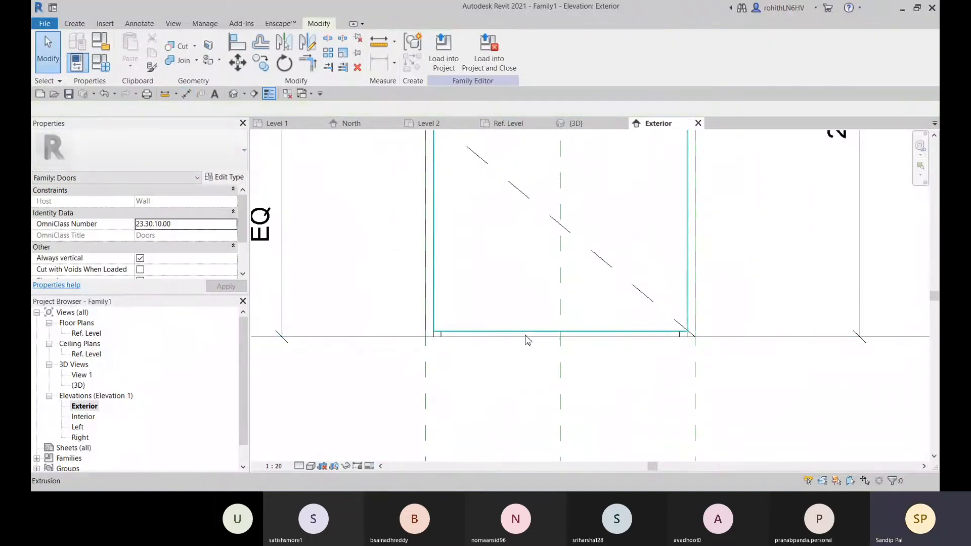
left_click(508, 334)
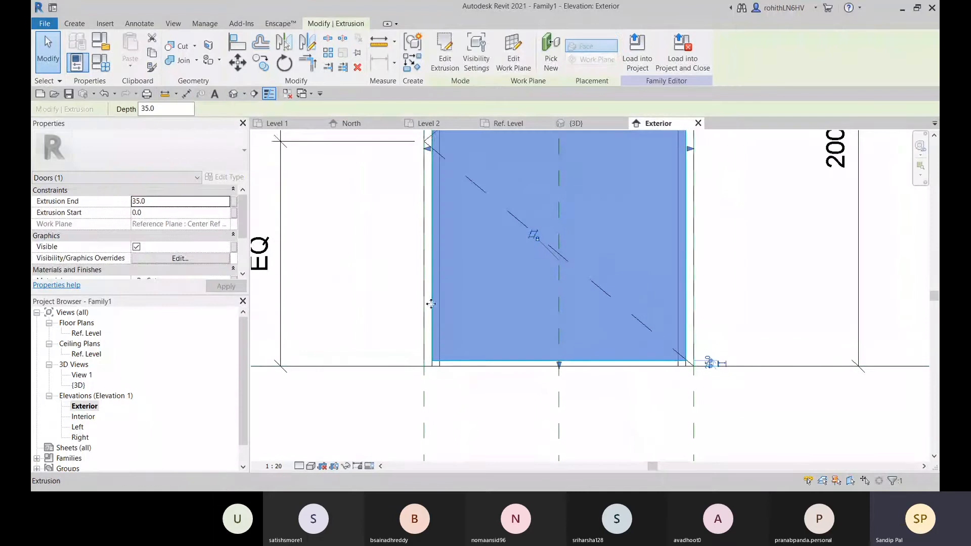
left_click(444, 63)
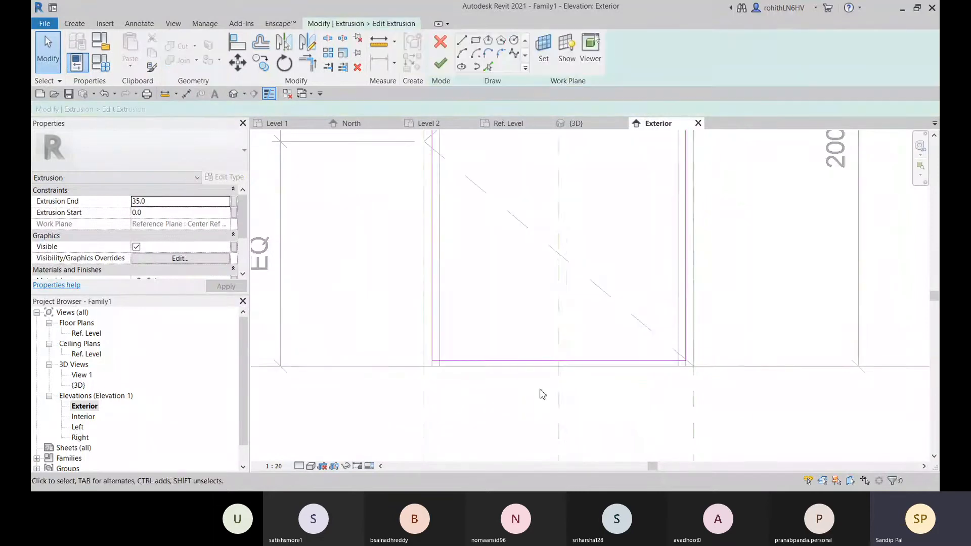
left_click(186, 94)
scroll(519, 380, "down", 3)
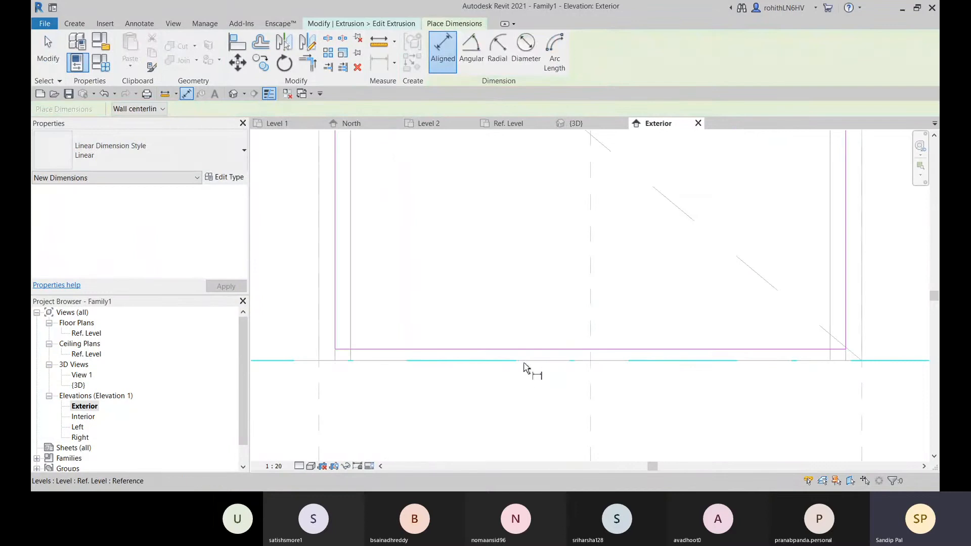
left_click(503, 363)
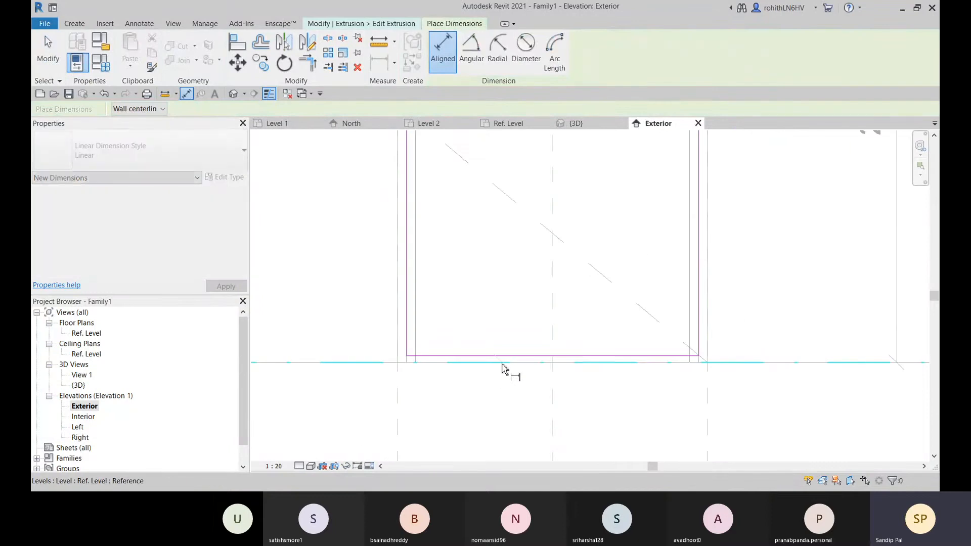
left_click(503, 357)
left_click(502, 306)
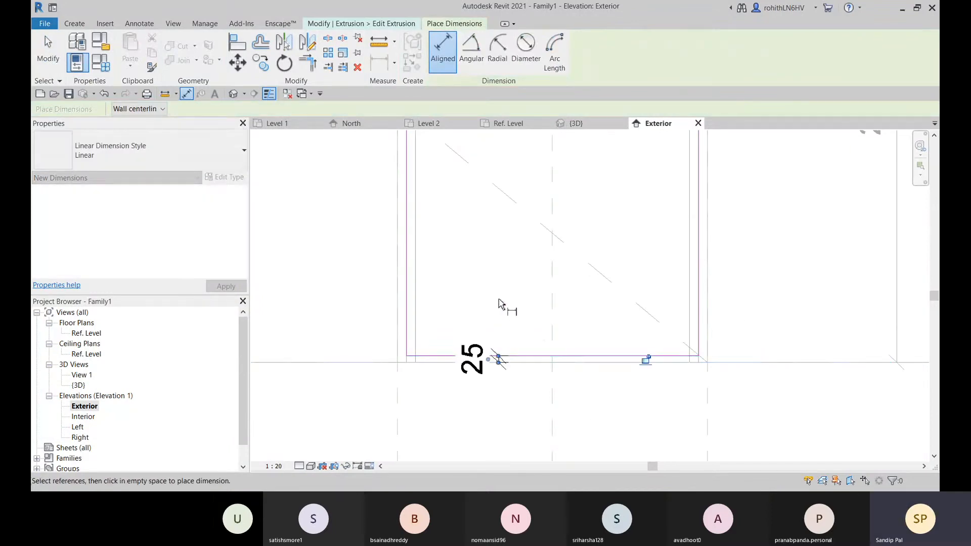
Lock the bottom-edge dimension to the Ref. Level, finish the panel's sketch and deselect the extrusion
scroll(643, 380, "up", 1)
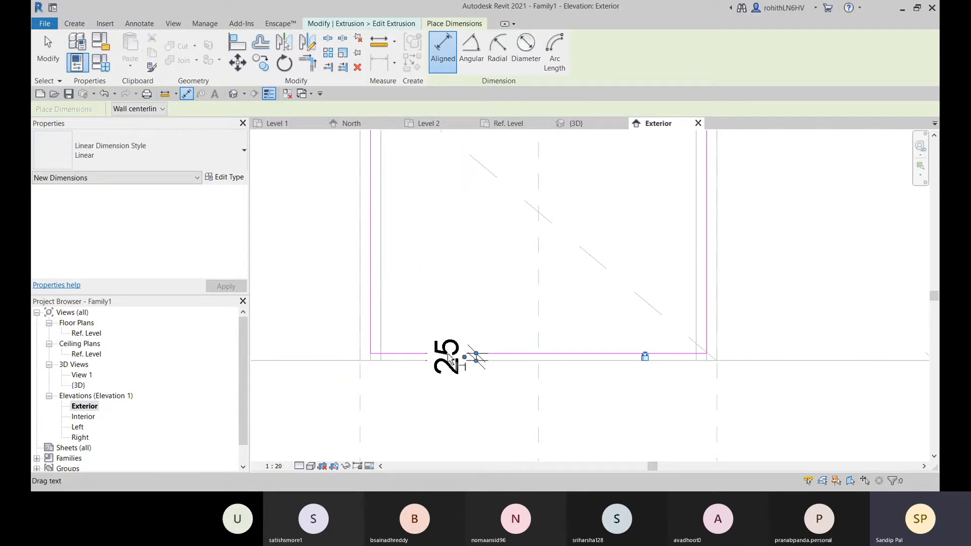
scroll(480, 372, "down", 3)
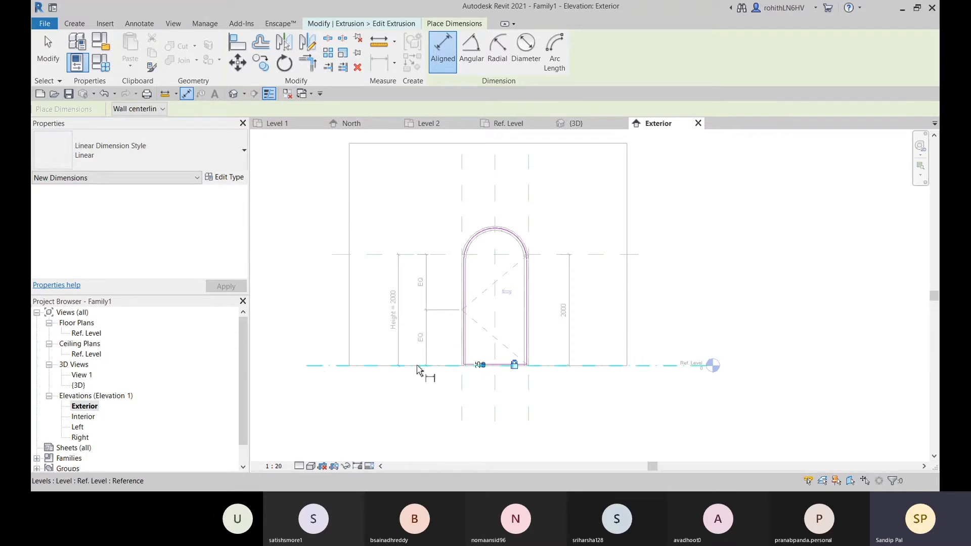
scroll(490, 366, "up", 5)
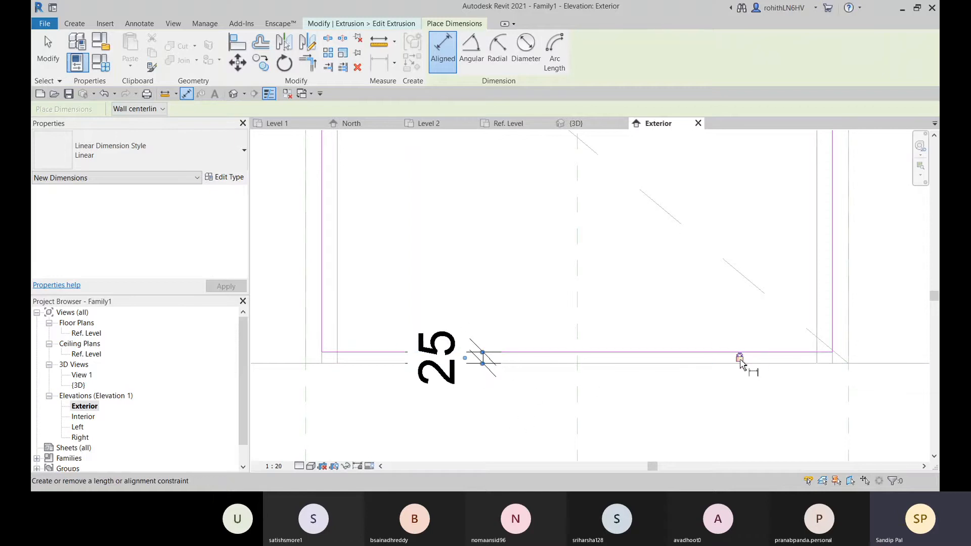
key("Escape")
key("Escape")
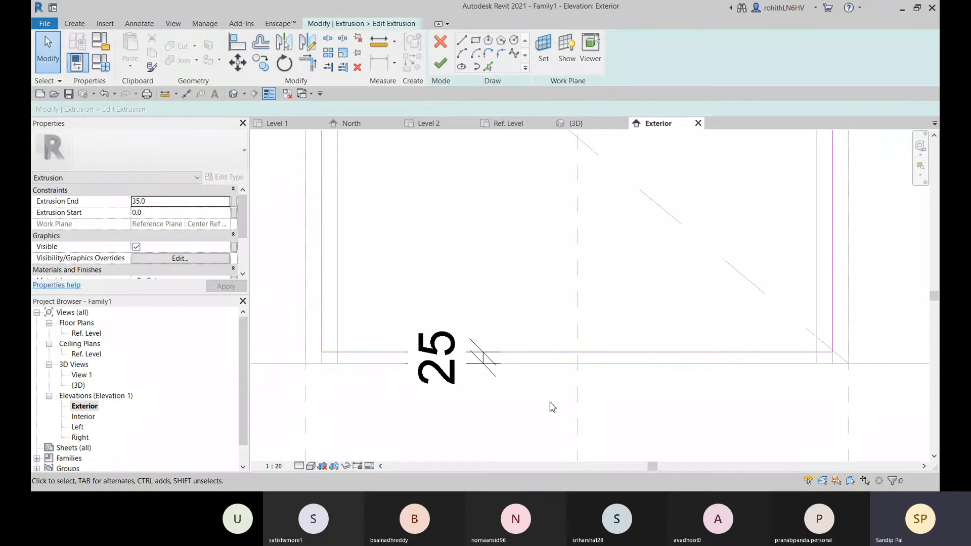
left_click(441, 58)
scroll(608, 387, "down", 5)
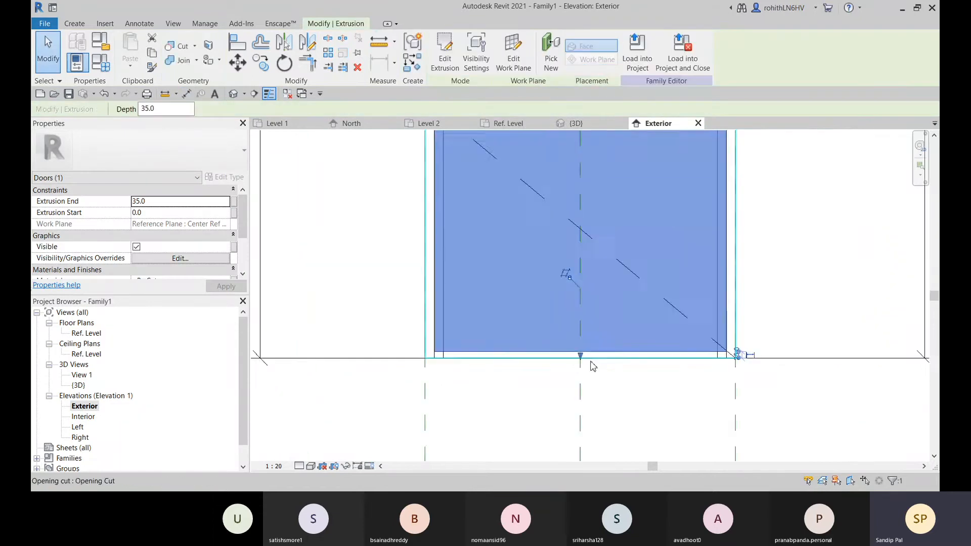
left_click(684, 399)
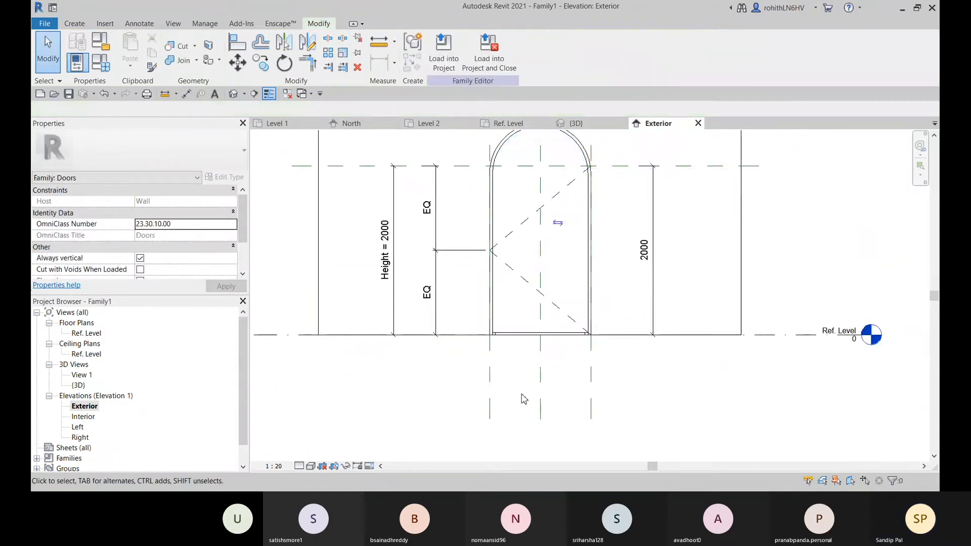
Examine how the frame and panel sit in the wall opening in the Ref. Level plan and the 3D view
scroll(445, 420, "down", 2)
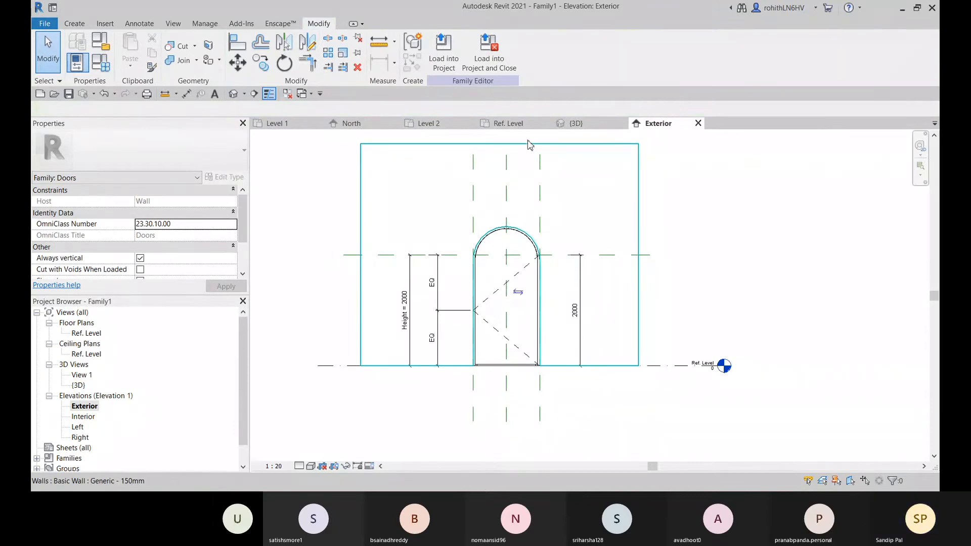
left_click(516, 124)
scroll(458, 268, "up", 3)
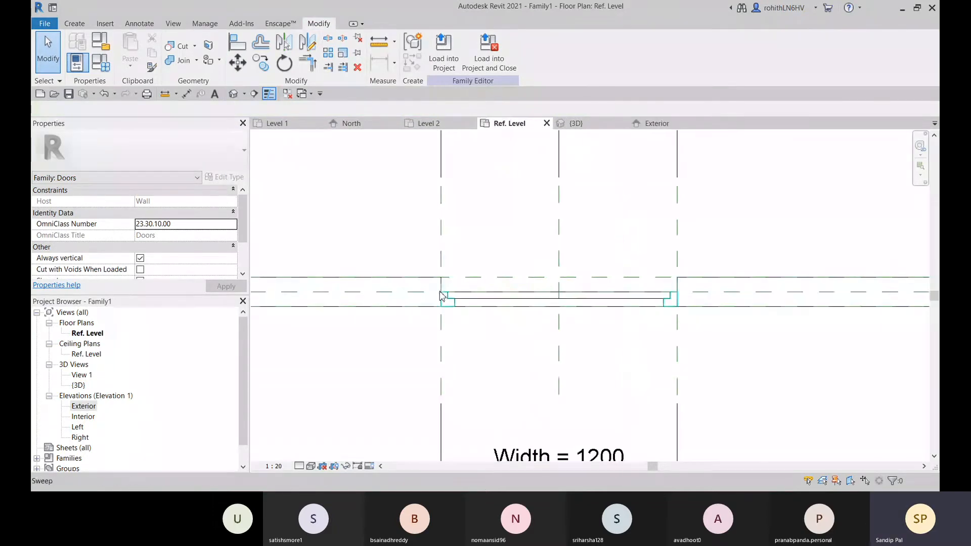
middle_click_drag(420, 268, 420, 275)
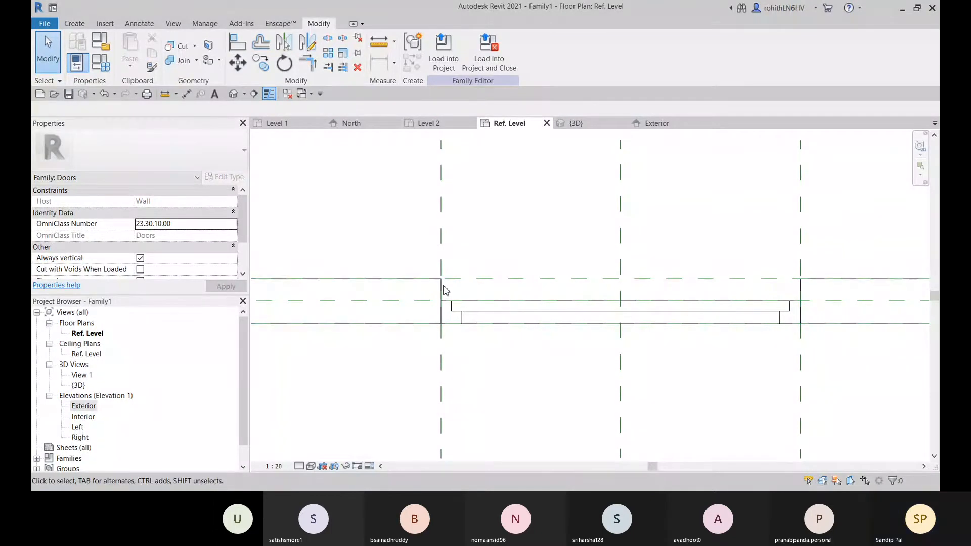
left_click(577, 123)
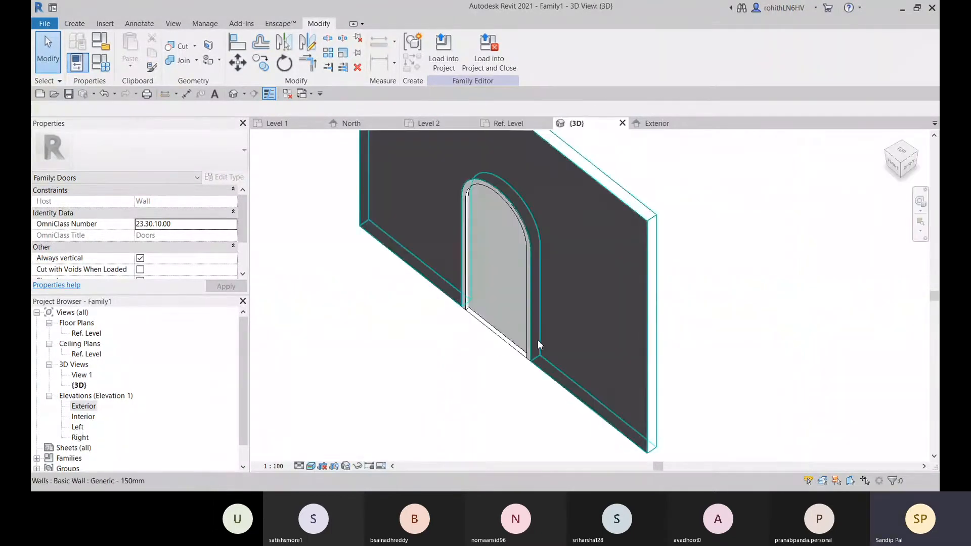
scroll(412, 354, "up", 5)
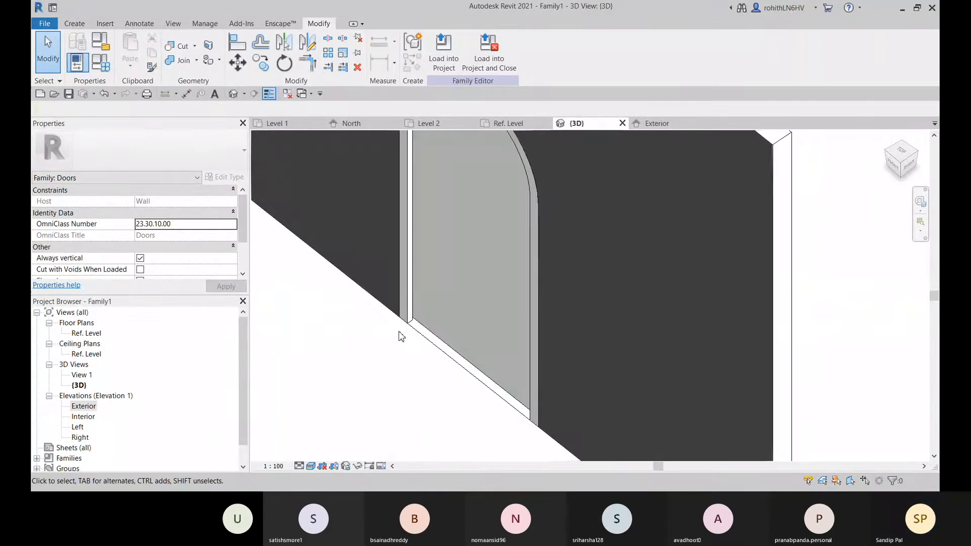
scroll(501, 339, "down", 6)
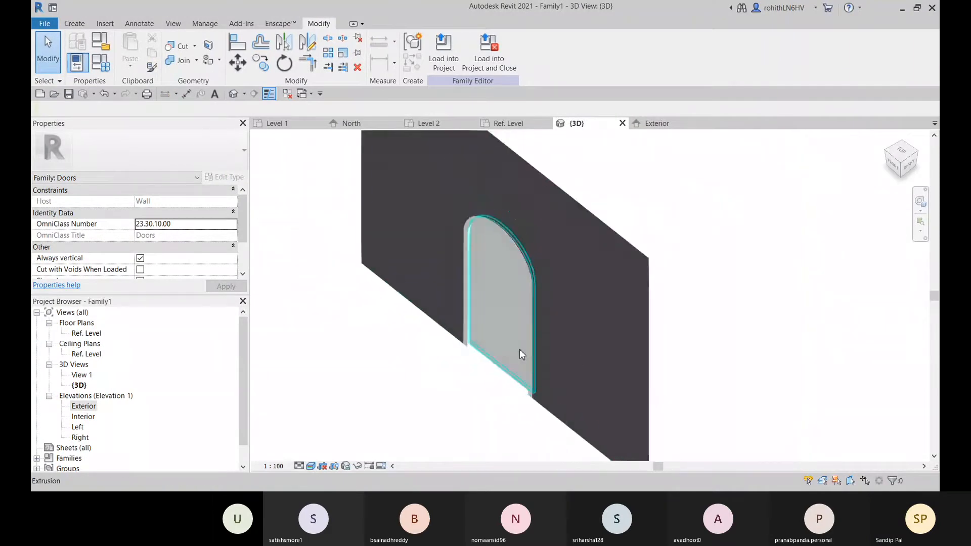
Start a sweep and pick the arched opening's two vertical edges and arch on the wall's back face as its finished path
middle_click_drag(520, 348, 488, 332, "shift")
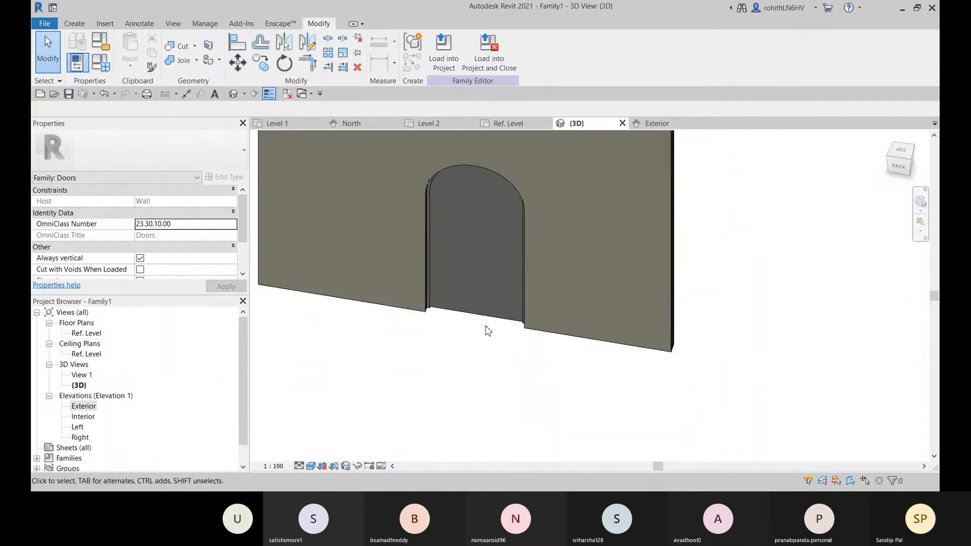
left_click(75, 23)
left_click(213, 54)
mouse_move(451, 343)
middle_mouse_down("shift")
mouse_move(481, 347)
mouse_move(464, 356)
middle_mouse_up("shift")
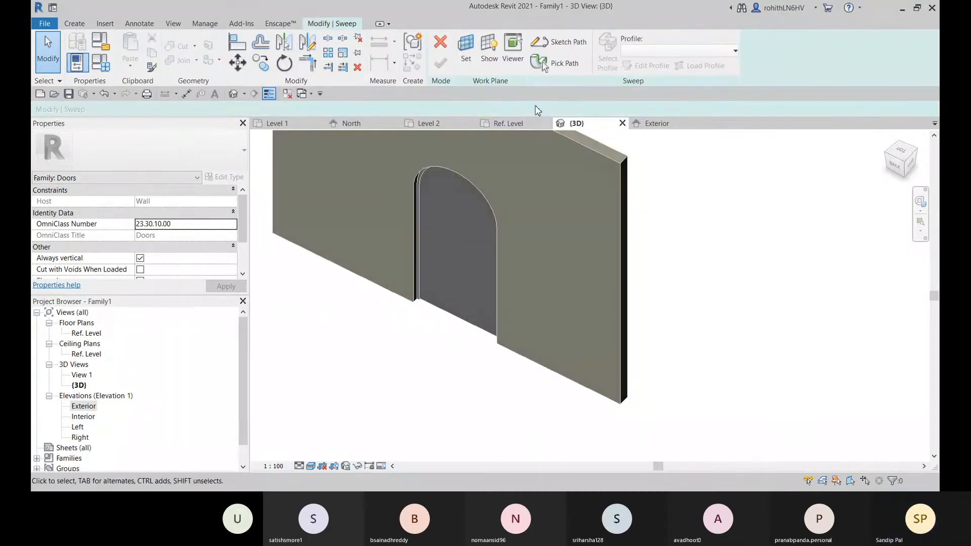
left_click(553, 63)
scroll(393, 322, "up", 3)
middle_click_drag(405, 316, 408, 399)
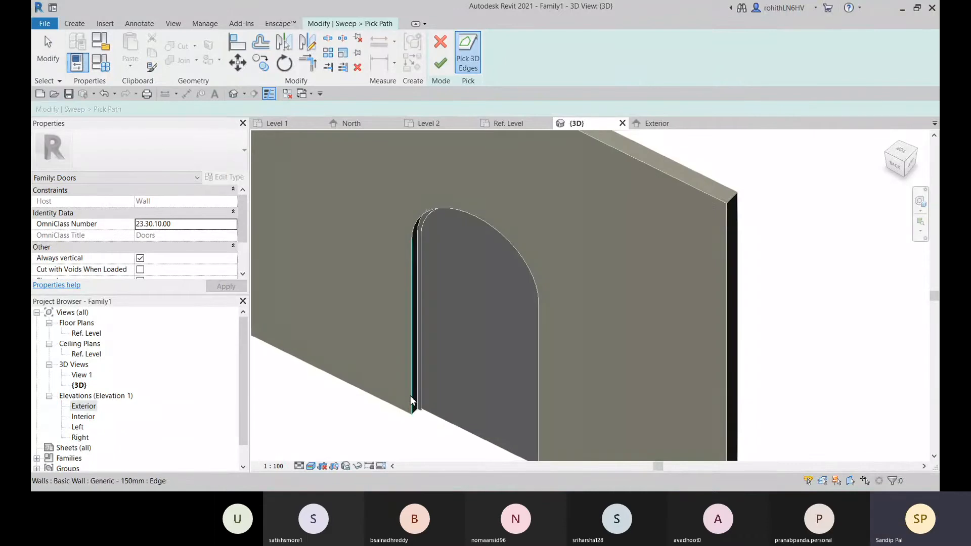
left_click(411, 400)
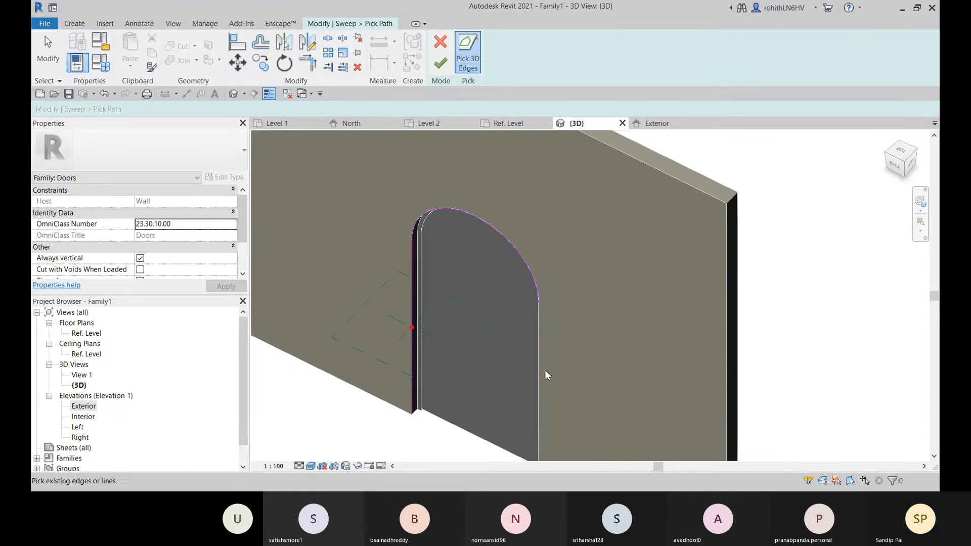
middle_click_drag(581, 380, 602, 309)
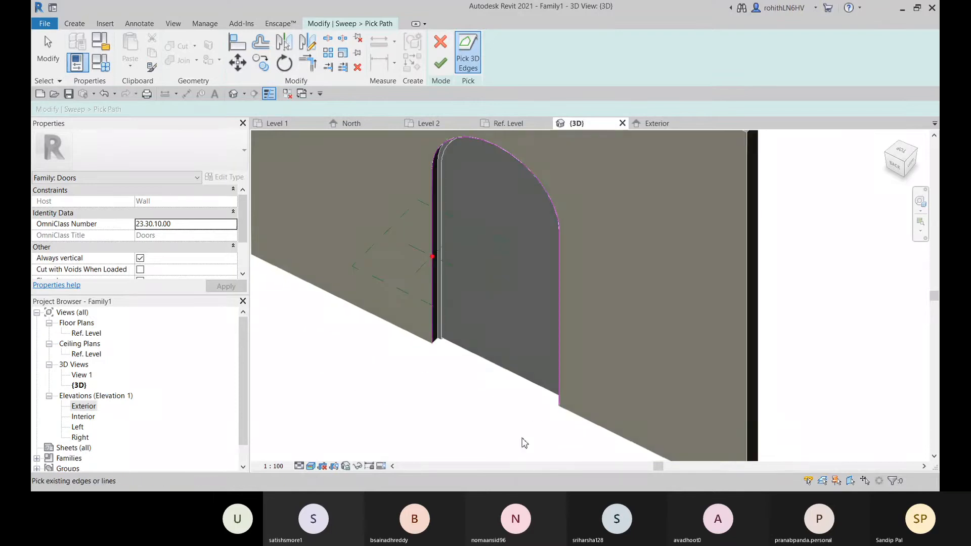
middle_click_drag(524, 442, 590, 413, "shift")
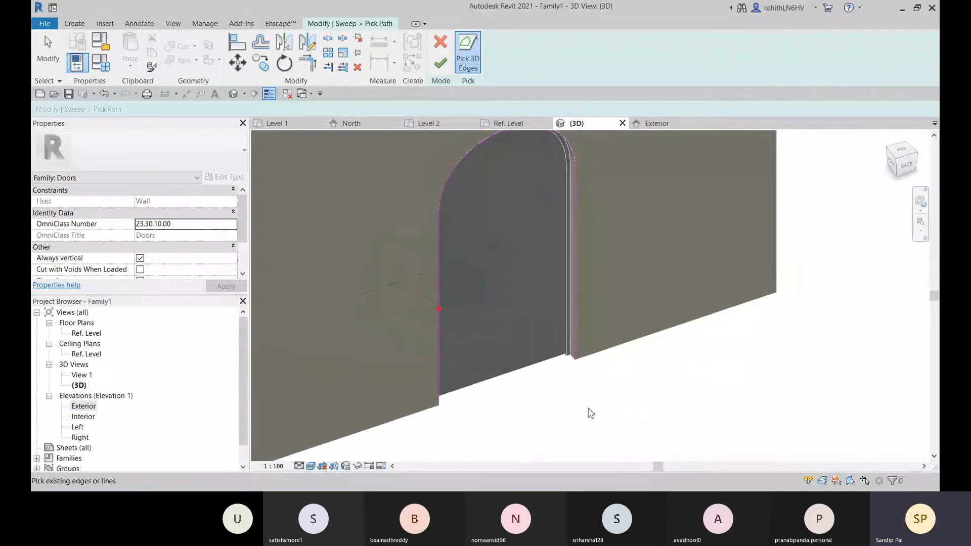
left_click(441, 63)
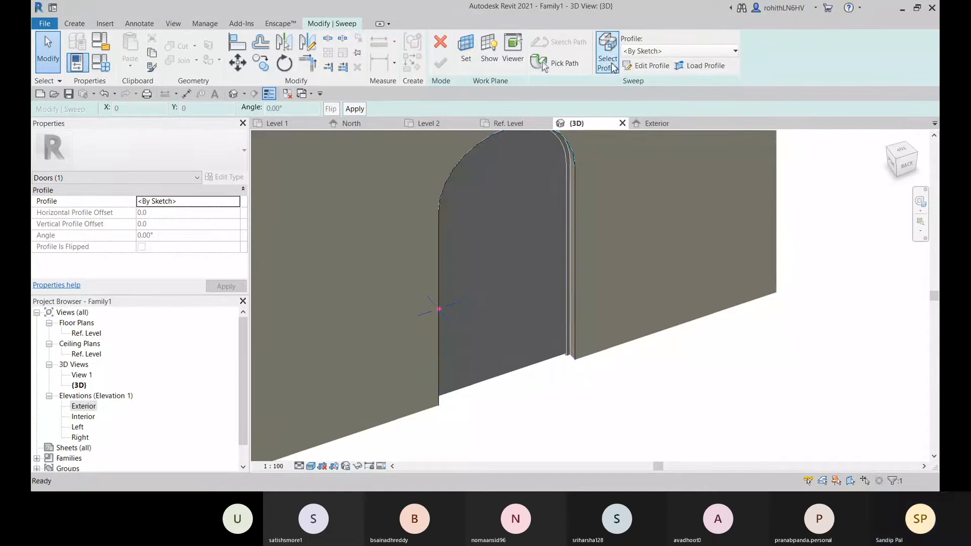
Switch to the Ref. Level plan and start loading a sweep profile from the library's Profiles folder
left_click(508, 124)
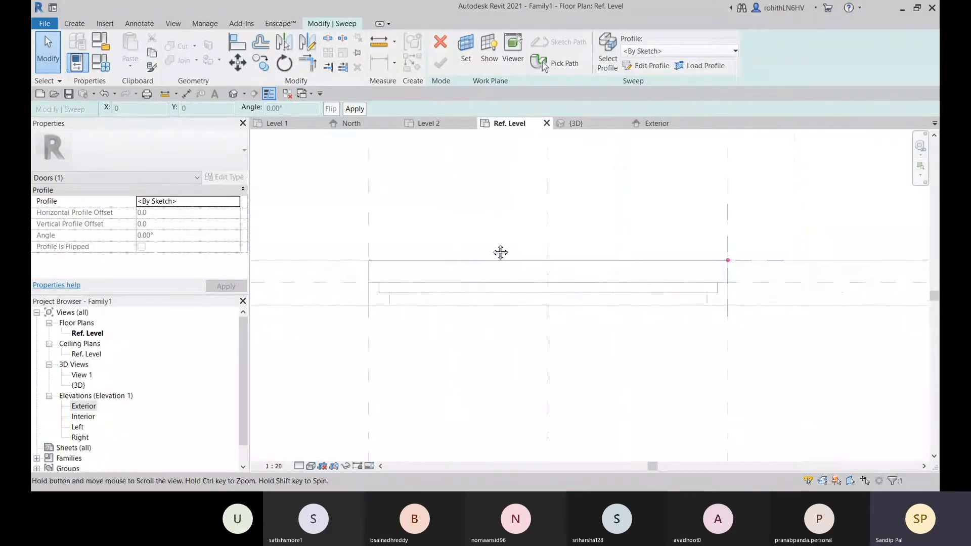
scroll(620, 293, "down", 3)
scroll(602, 286, "up", 1)
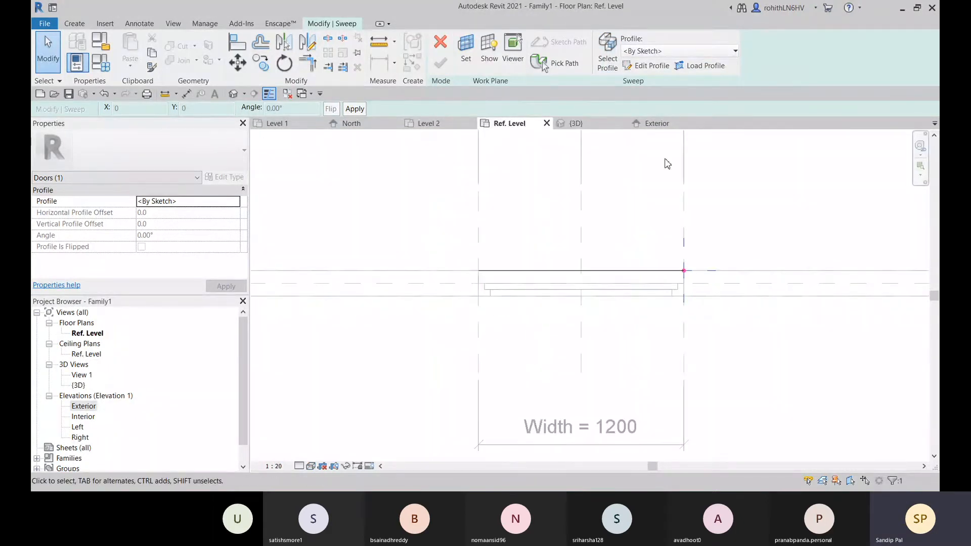
left_click(700, 66)
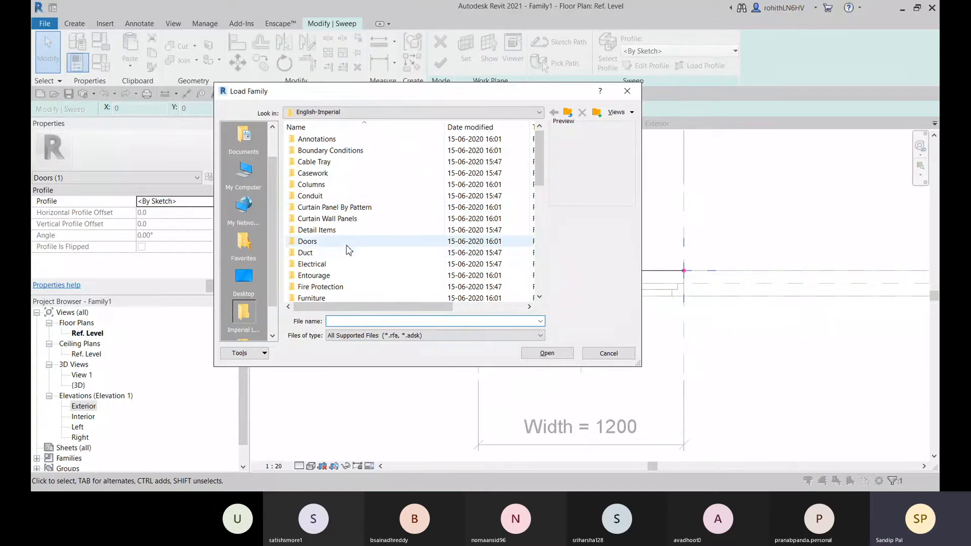
scroll(348, 249, "down", 3)
scroll(314, 282, "down", 2)
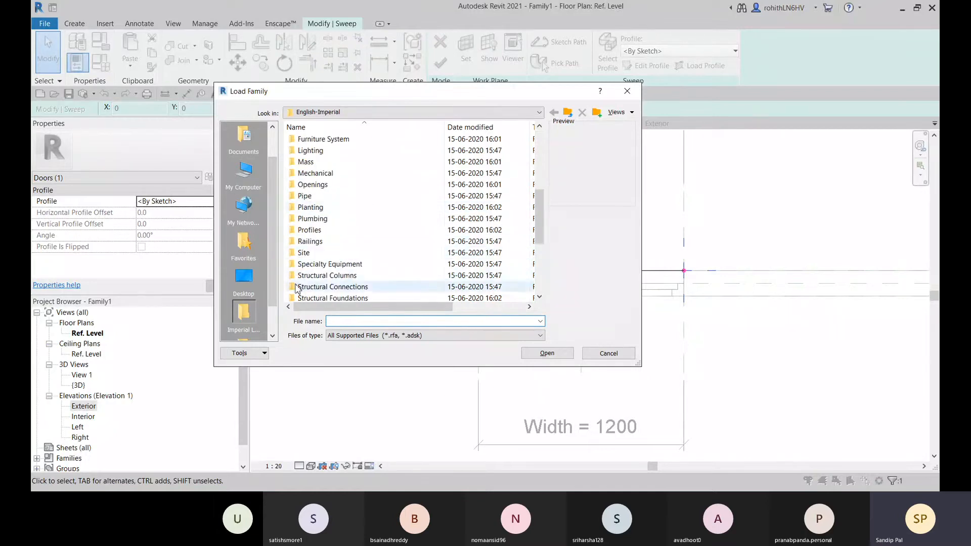
double_click(310, 231)
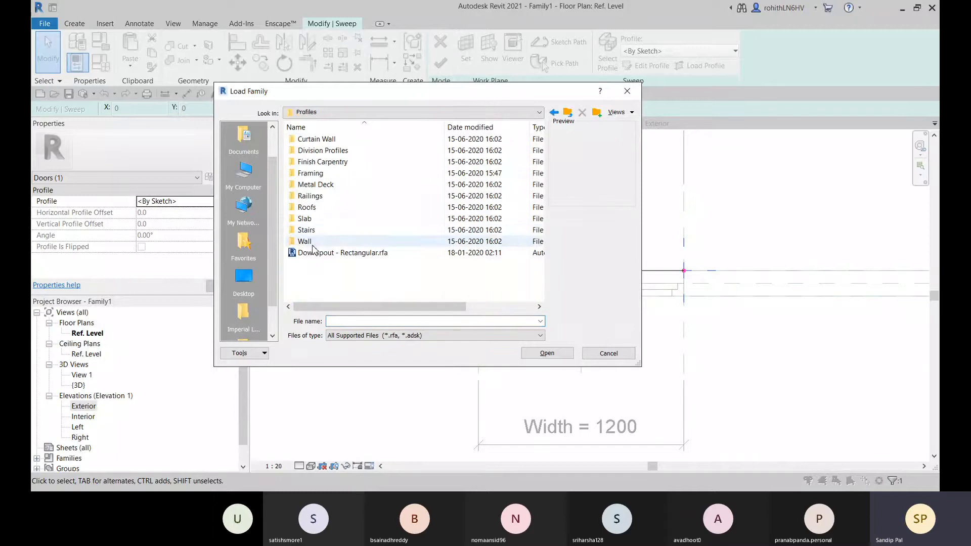
Check the Framing profiles folder for a trim profile and return to the Profiles folder
double_click(310, 174)
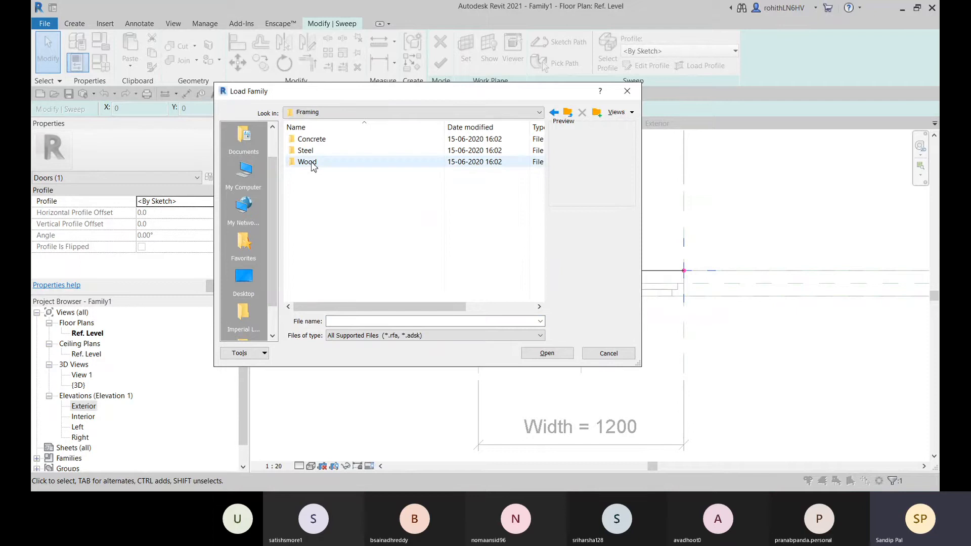
double_click(307, 163)
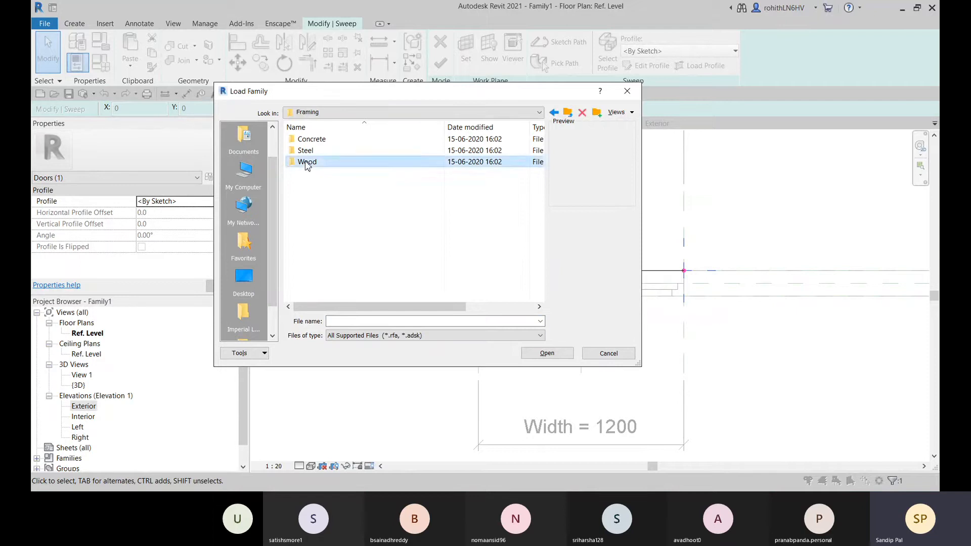
left_click(554, 112)
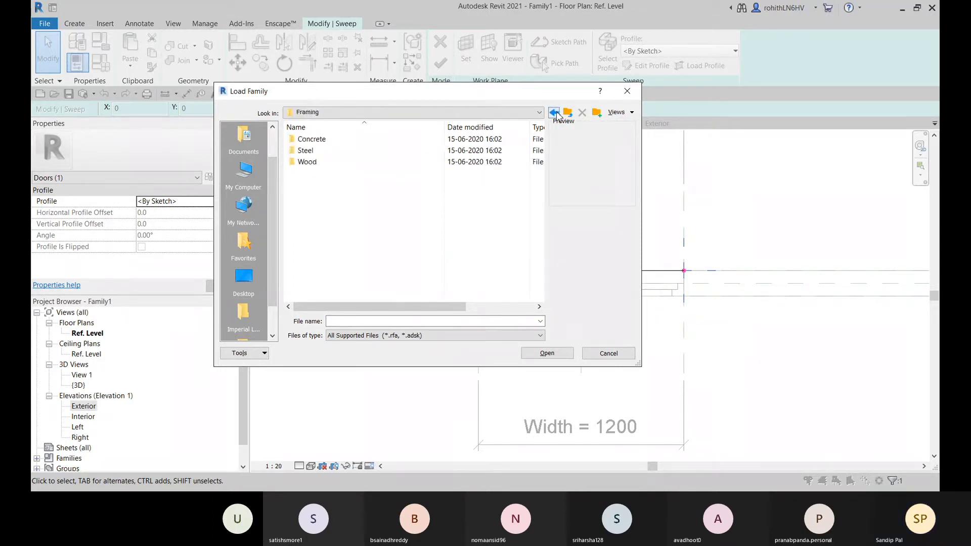
left_click(554, 112)
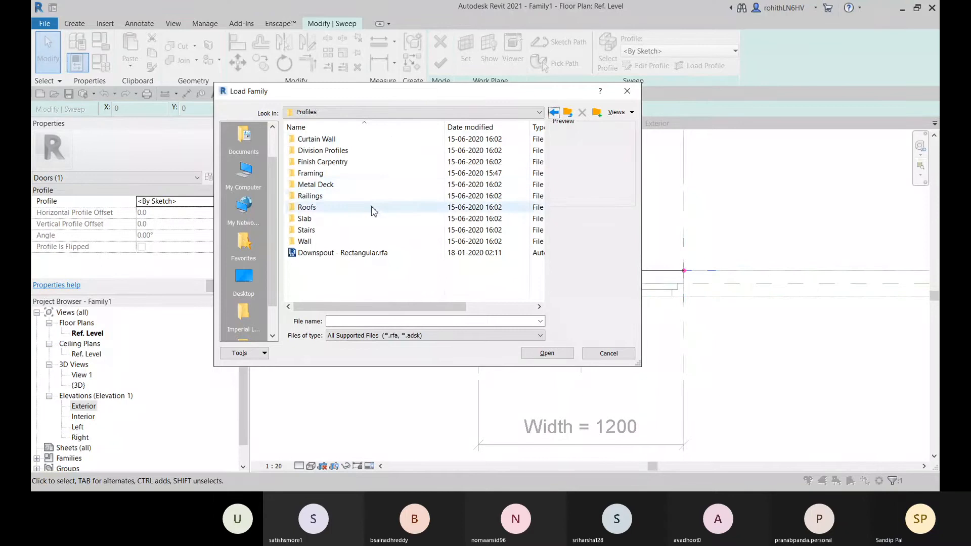
Preview the Finish Carpentry profiles, including Crown 2, Casing Profile-2 and Scotia, to compare their shapes for the trim
double_click(334, 162)
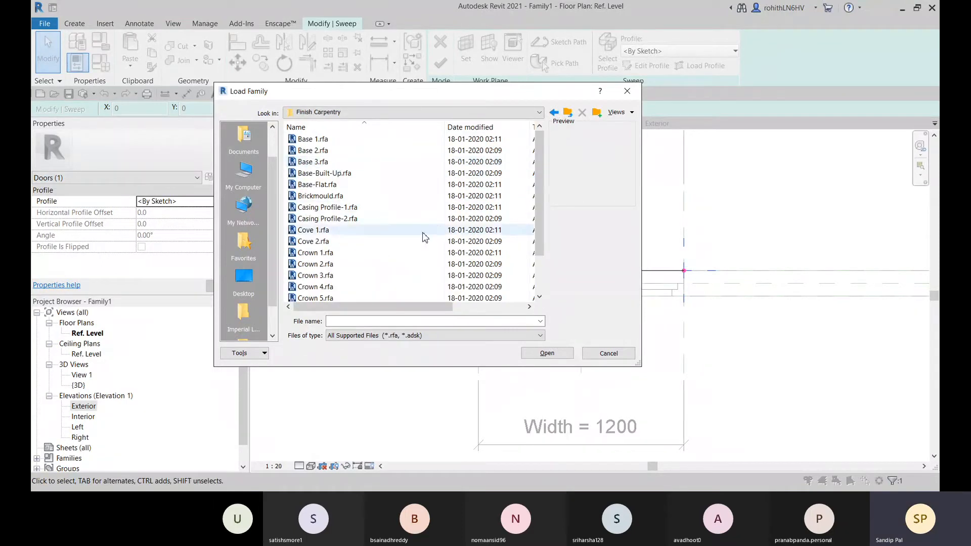
scroll(330, 243, "down", 2)
left_click(328, 242)
left_click(319, 219)
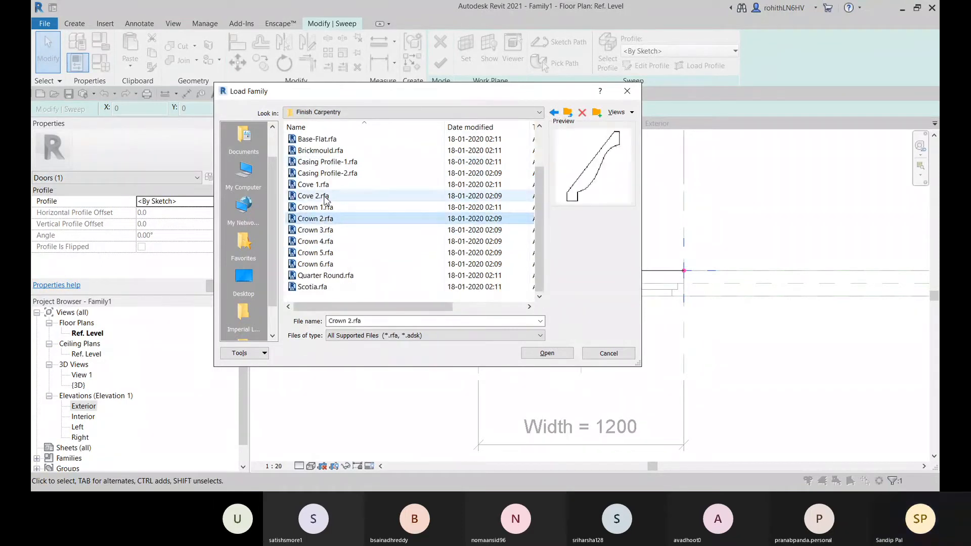
left_click(316, 196)
left_click(324, 174)
scroll(323, 175, "up", 1)
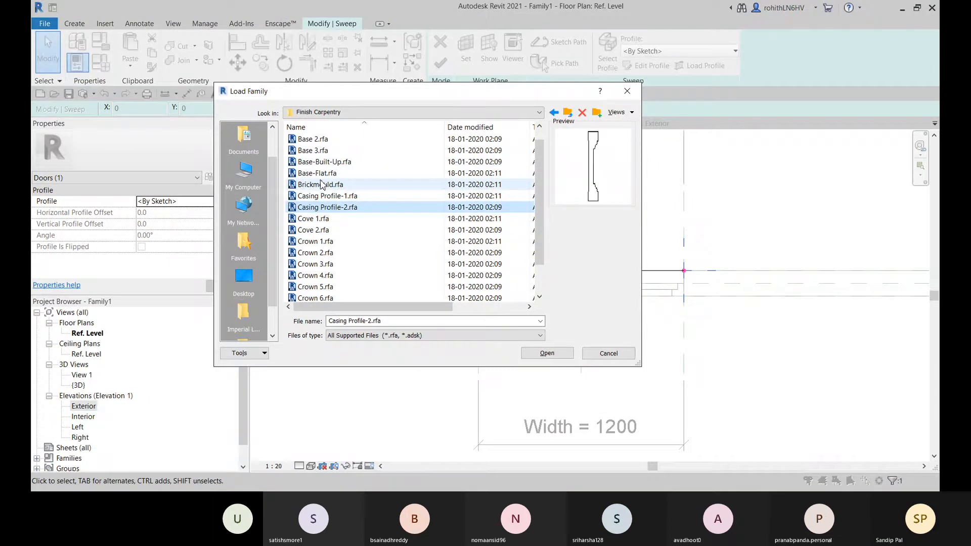
left_click(319, 140)
scroll(335, 203, "down", 1)
left_click(328, 276)
left_click(319, 288)
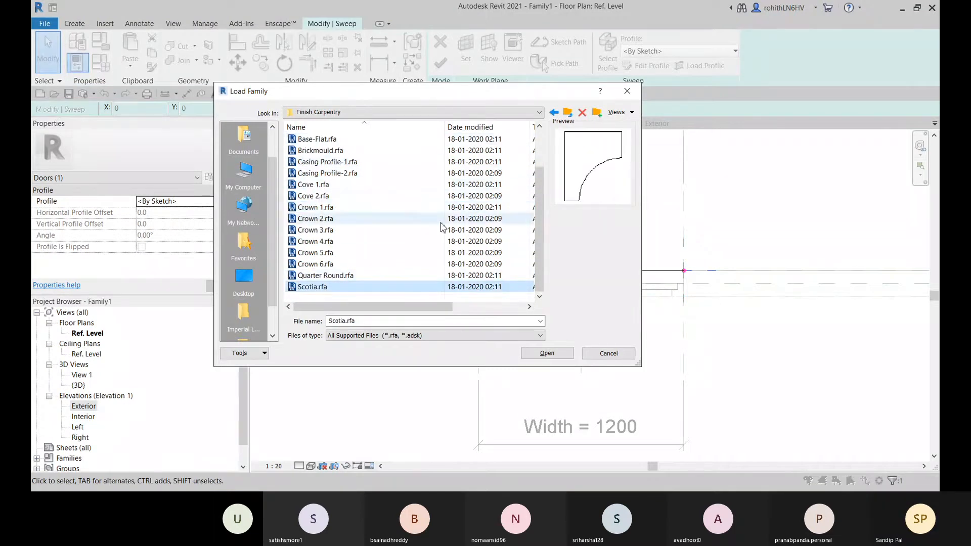
Look through the Framing folder's Wood profiles and return to the English-Imperial library folder
left_click(553, 112)
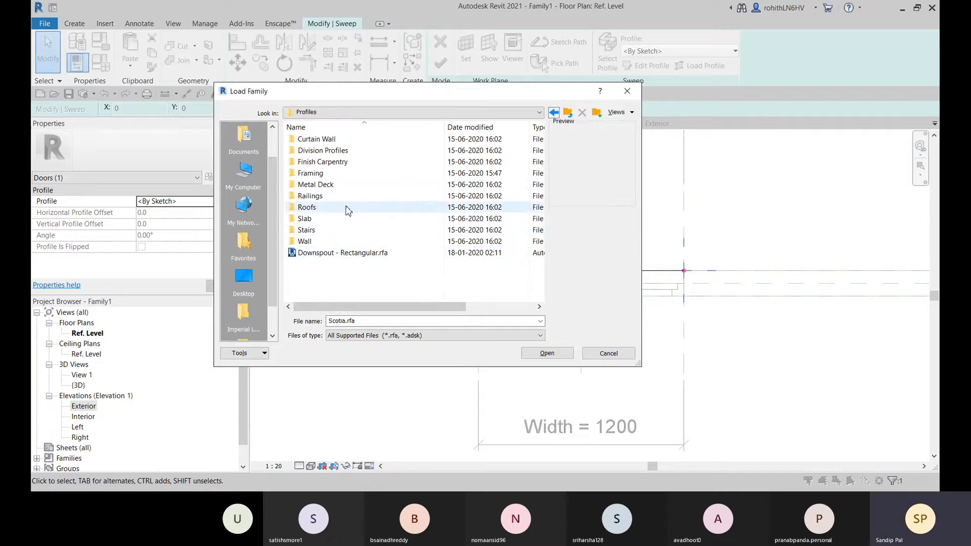
double_click(318, 174)
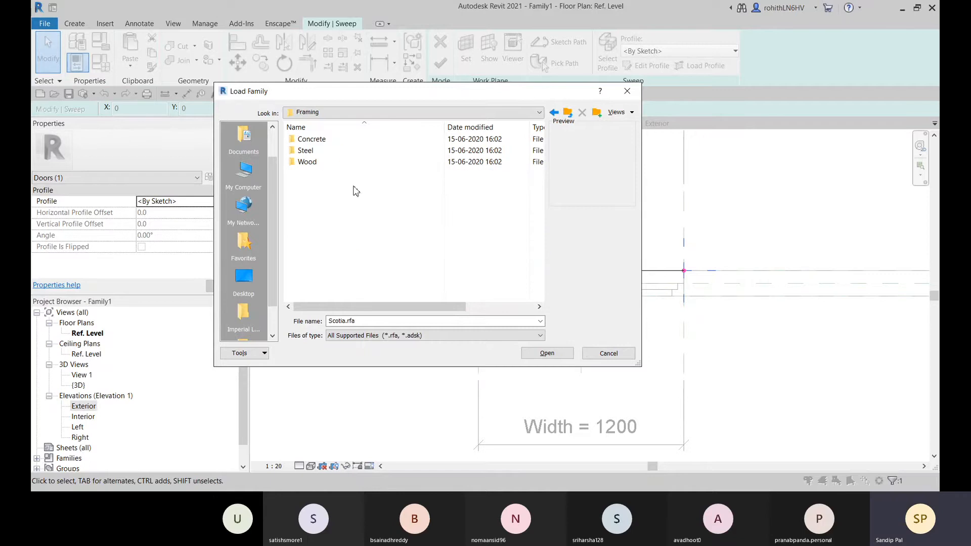
double_click(314, 167)
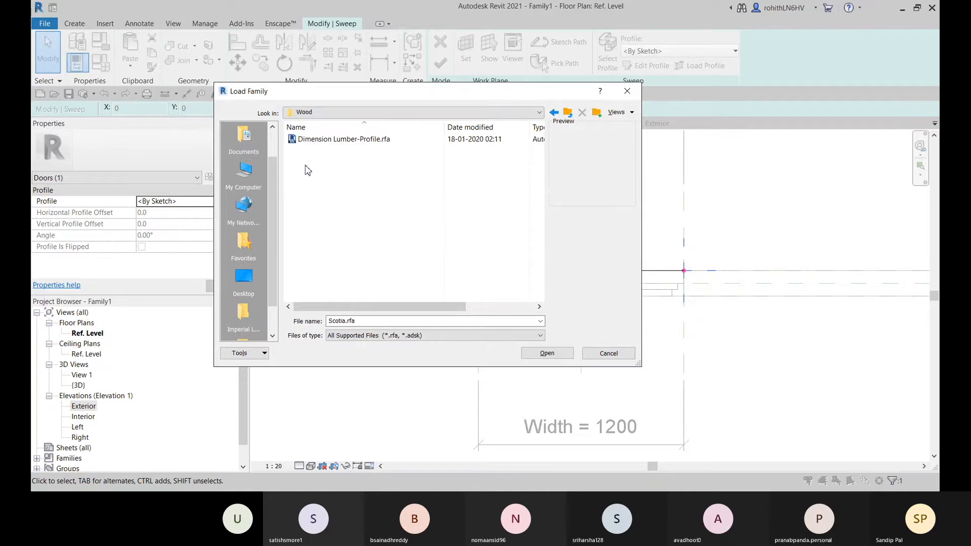
left_click(554, 113)
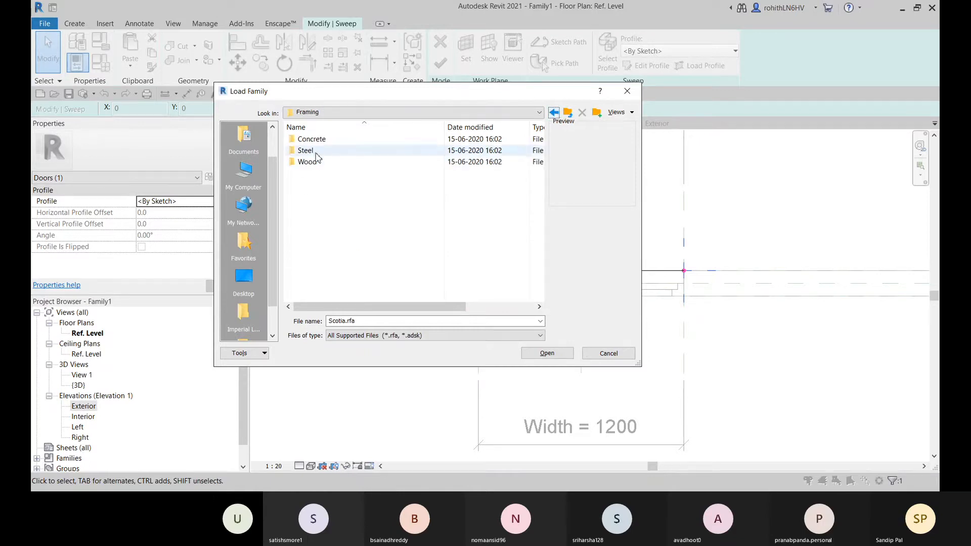
left_click(554, 112)
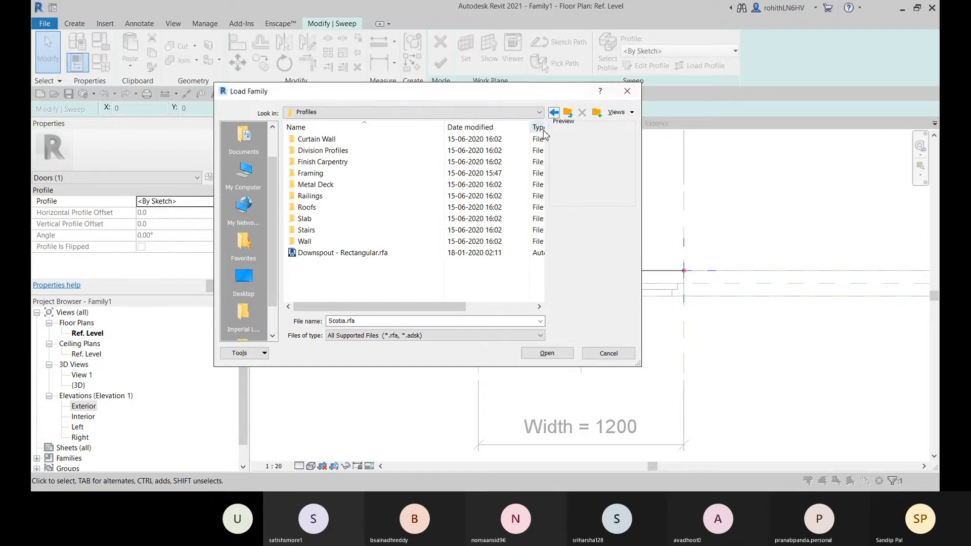
left_click(553, 112)
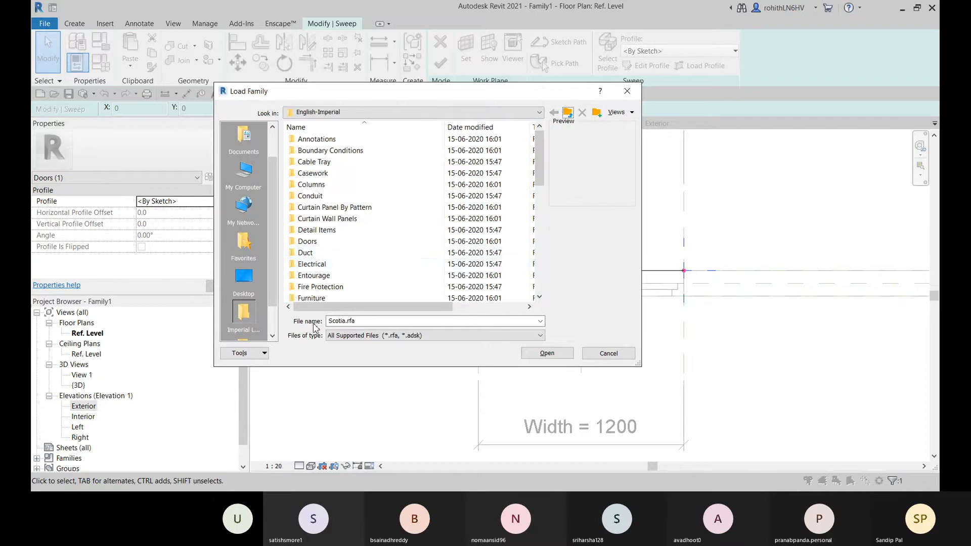
Browse the Doors and Openings folders for a usable trim family, then search the remaining English-Imperial folders
double_click(316, 245)
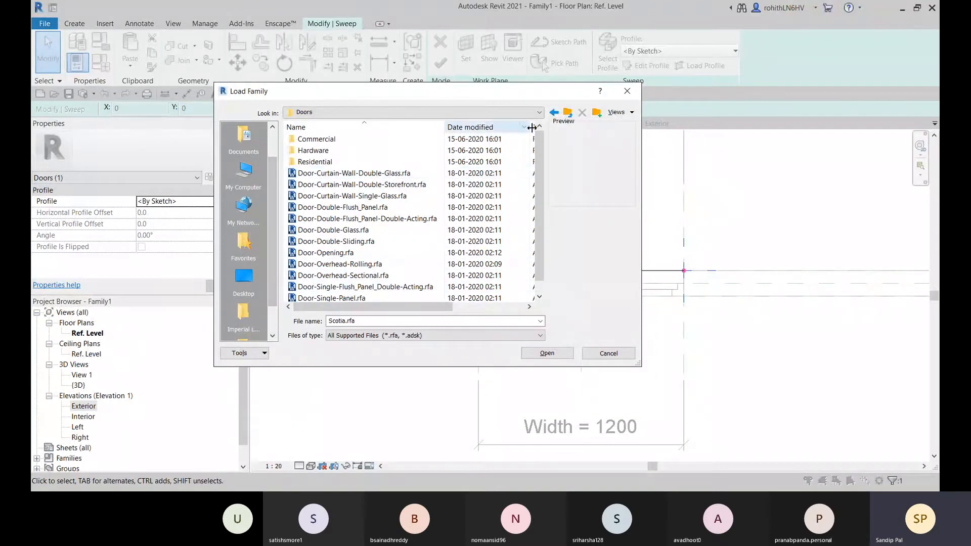
left_click(554, 115)
scroll(355, 243, "down", 3)
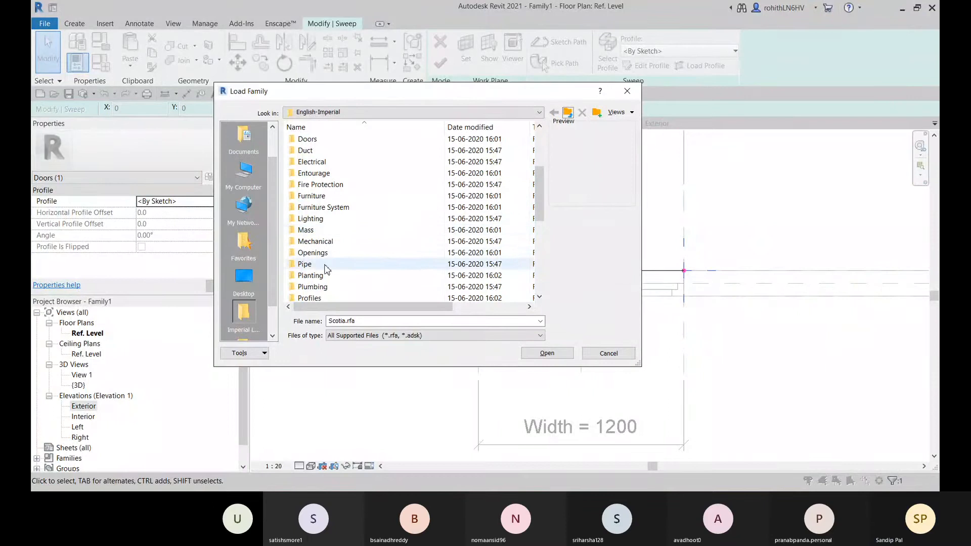
double_click(319, 255)
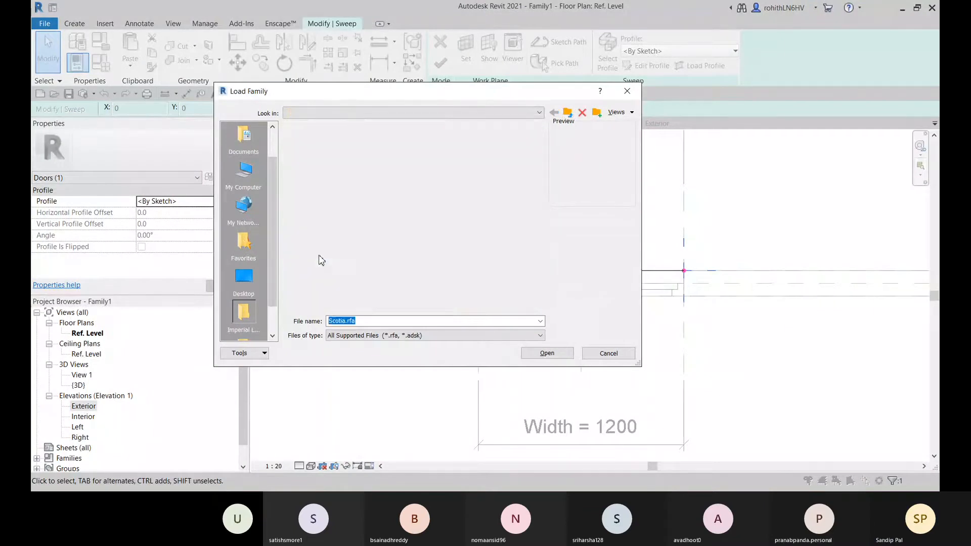
left_click(321, 174)
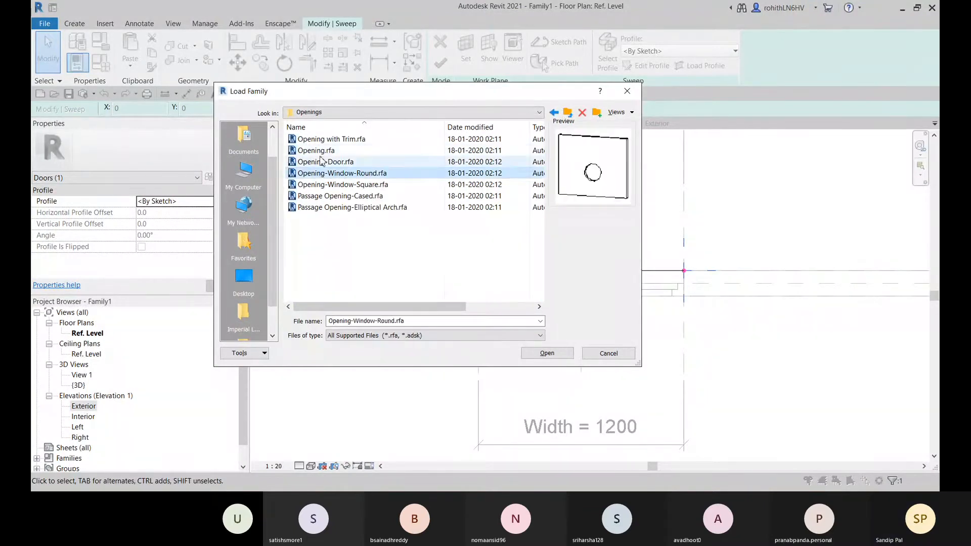
left_click(316, 150)
left_click(553, 112)
scroll(352, 238, "down", 4)
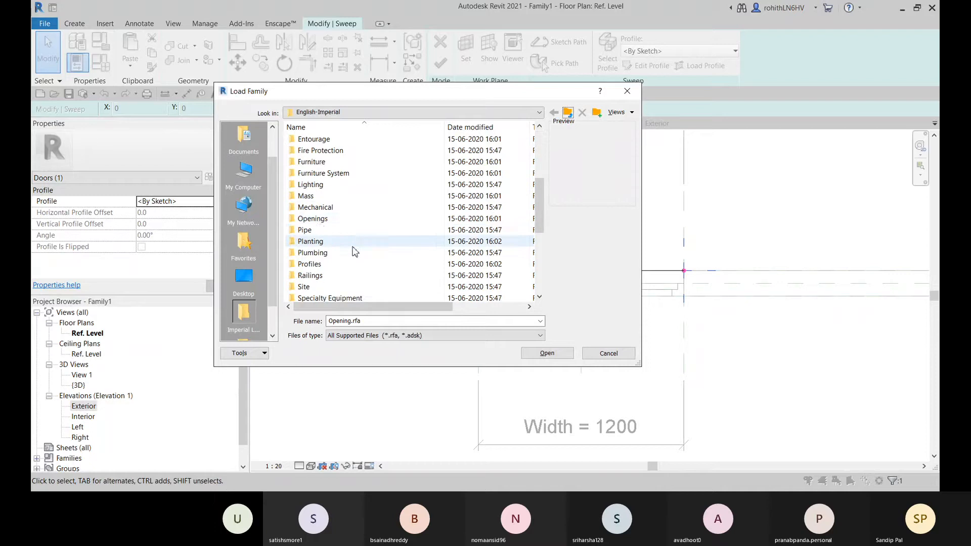
scroll(334, 271, "down", 5)
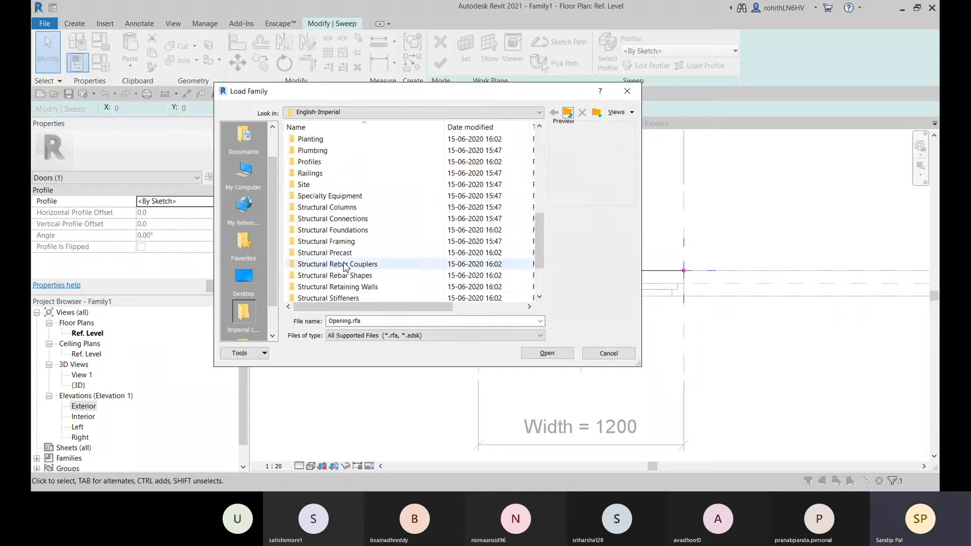
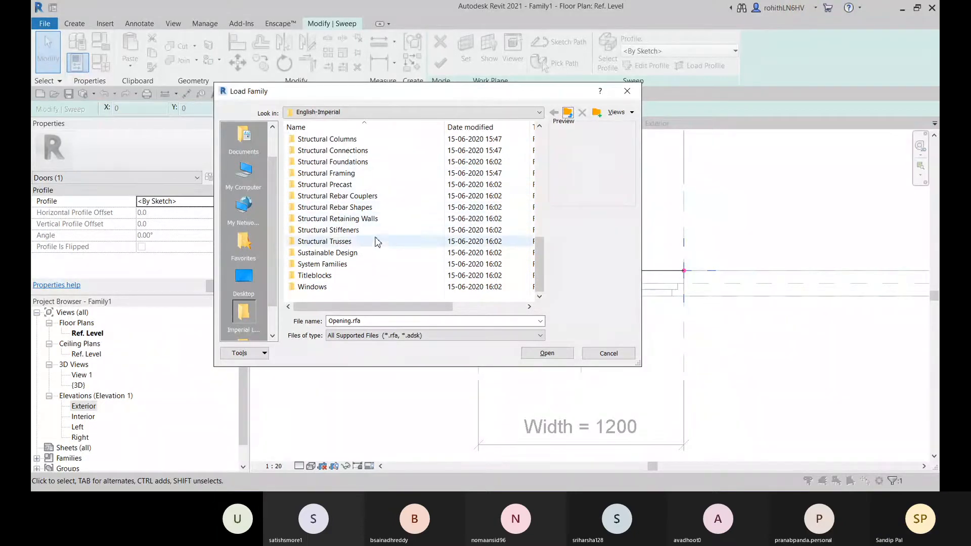
Preview the English-Imperial Finish Carpentry profiles, including Quarter Round, Crown 4, Brickmould and Base 1, to find a trim shape
scroll(352, 284, "up", 4)
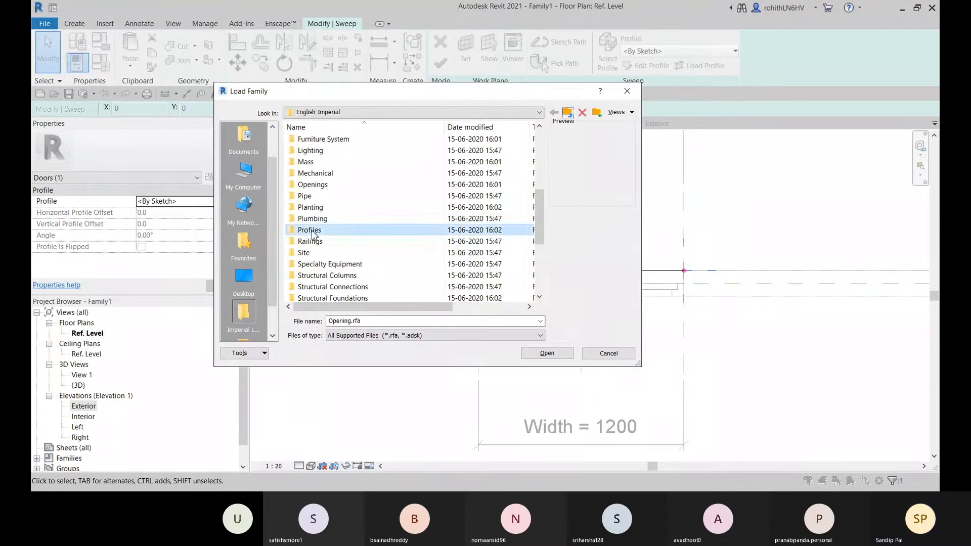
double_click(310, 230)
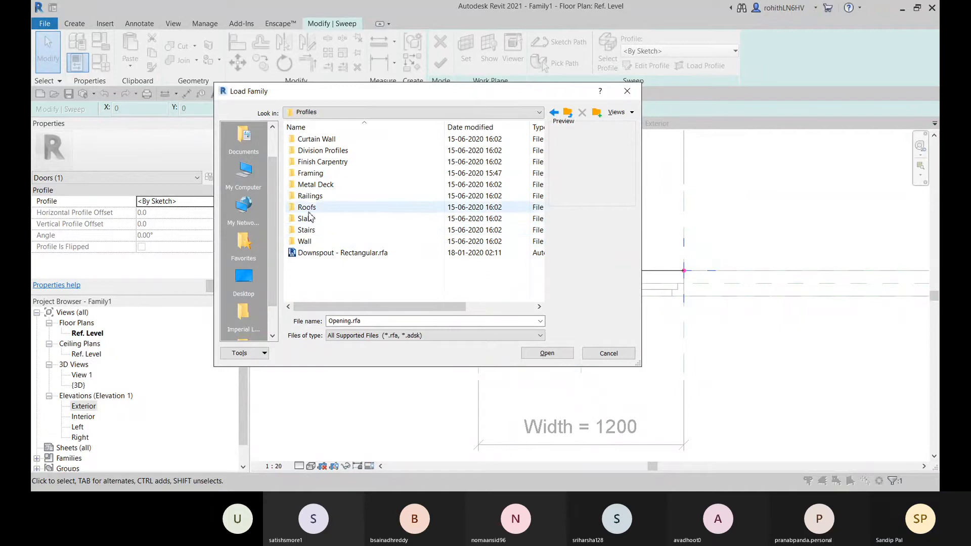
double_click(320, 161)
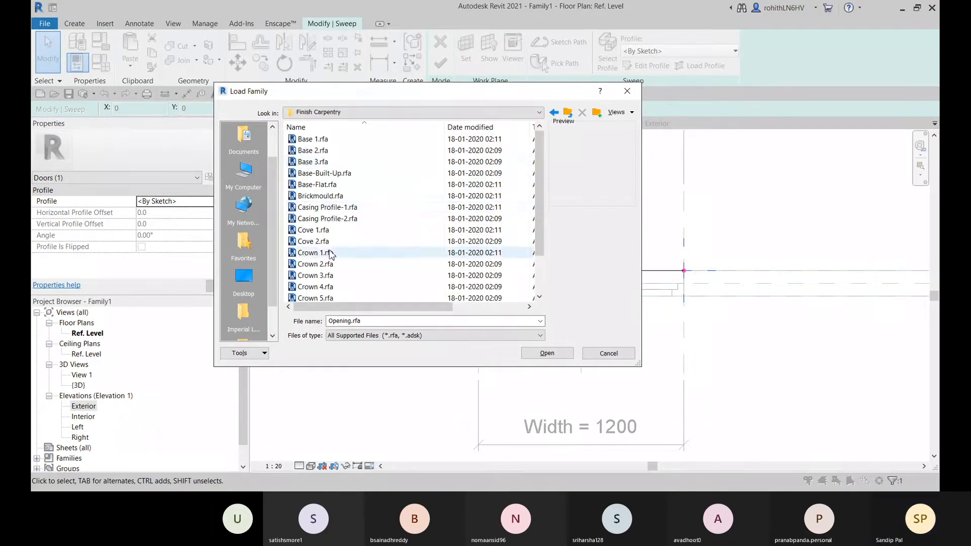
scroll(329, 222, "down", 2)
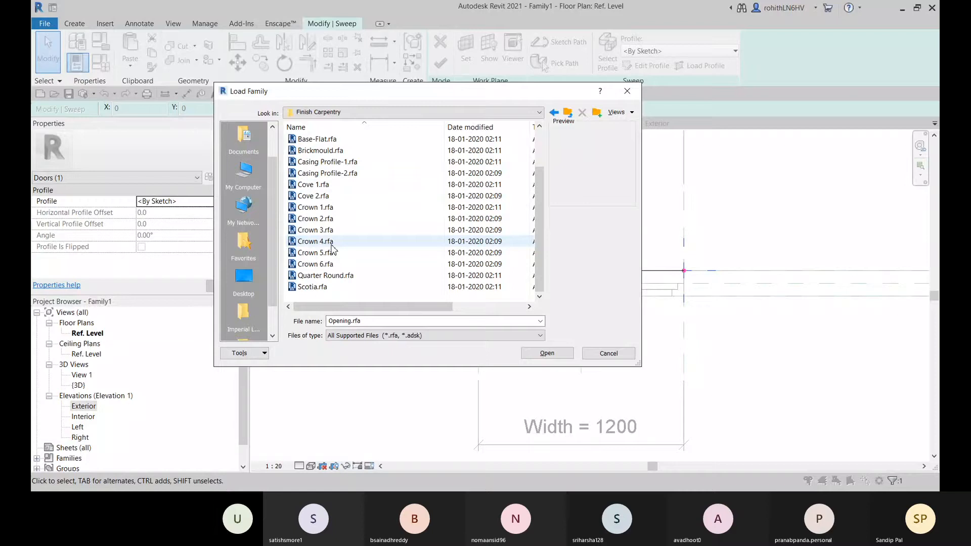
left_click(325, 275)
left_click(325, 242)
scroll(326, 237, "up", 2)
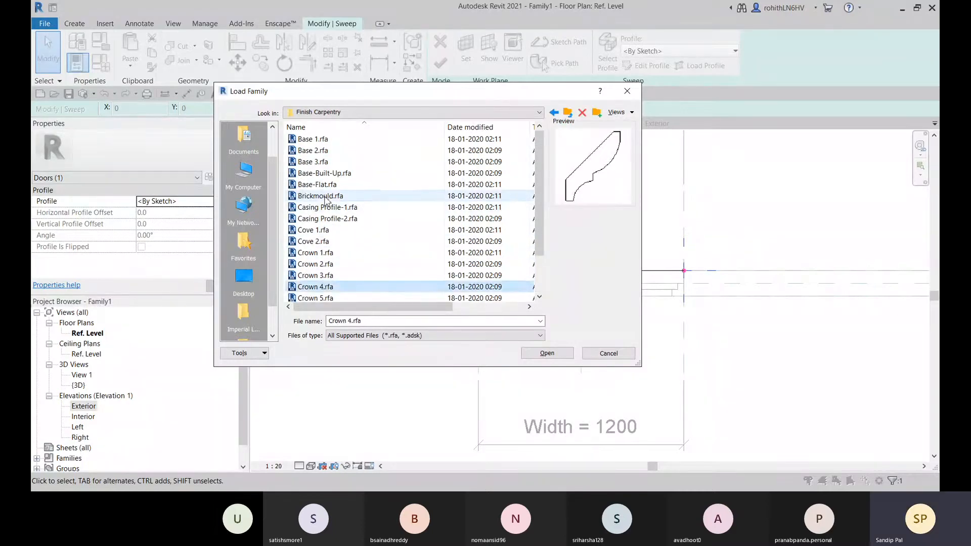
left_click(324, 196)
left_click(323, 140)
left_click(554, 113)
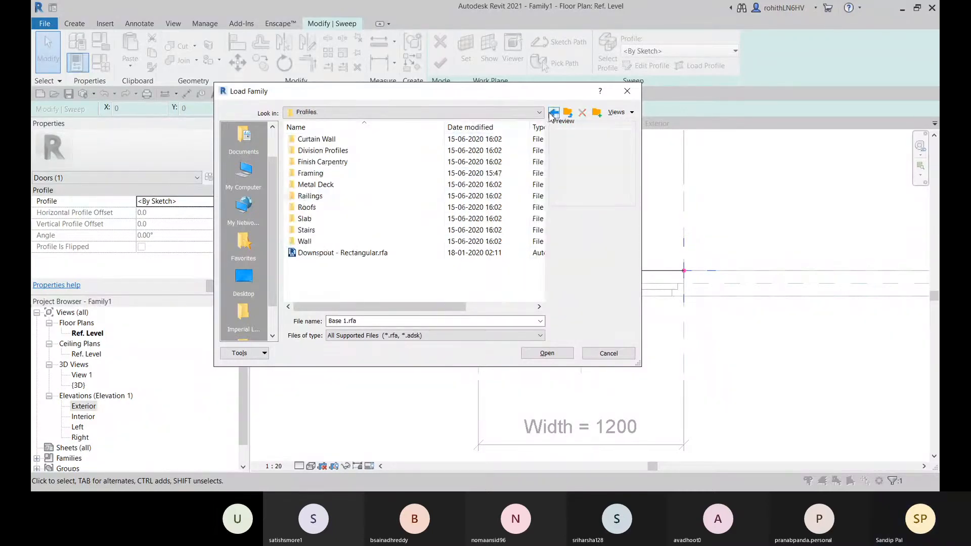
Look through the Wood, Steel and Concrete subfolders of the Framing profiles, previewing WT-Structural Tee-Profile, and return to the Profiles folder
double_click(321, 173)
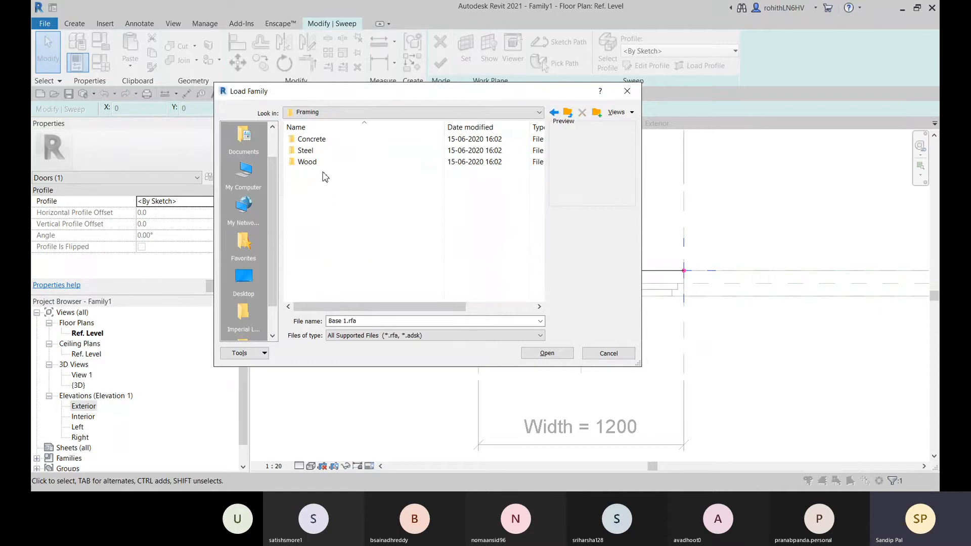
double_click(313, 165)
left_click(554, 113)
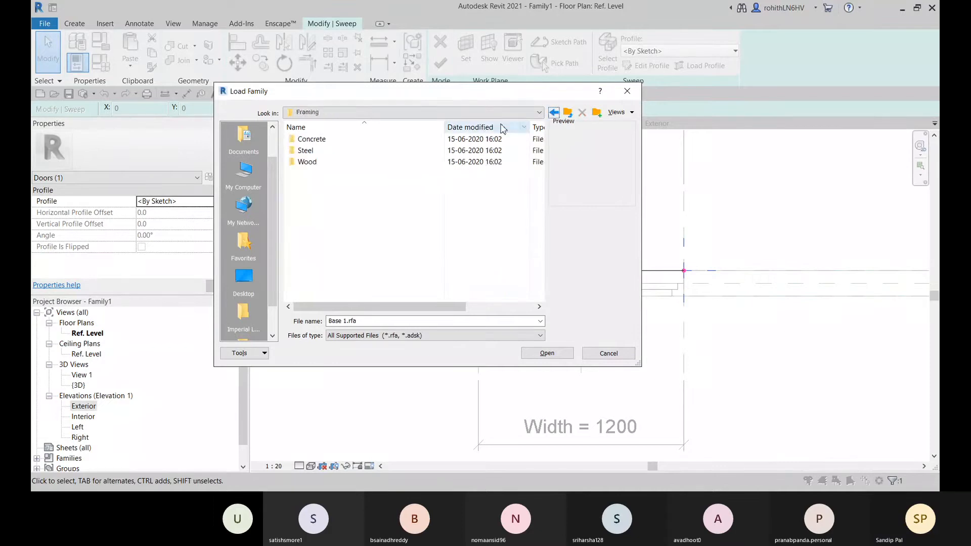
double_click(356, 151)
left_click(351, 251)
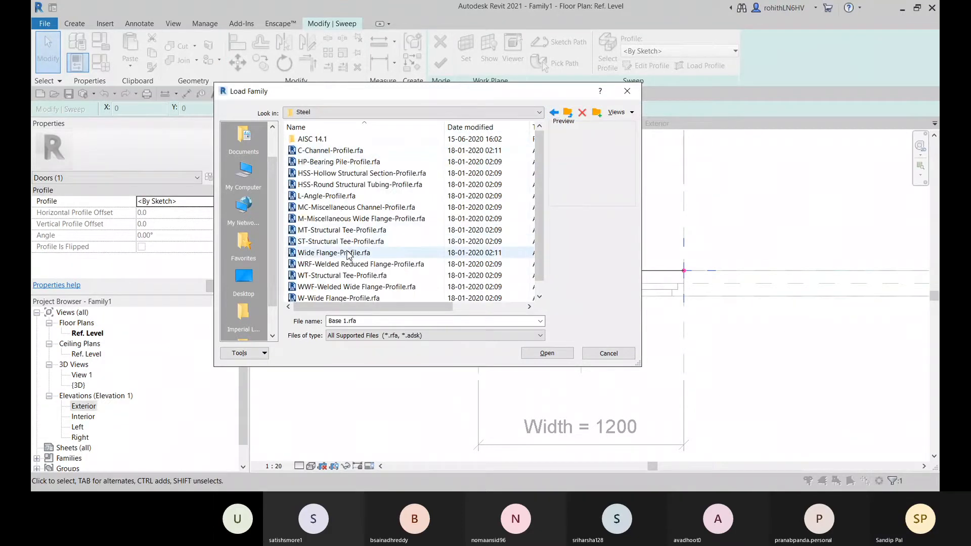
scroll(340, 268, "down", 1)
left_click(337, 265)
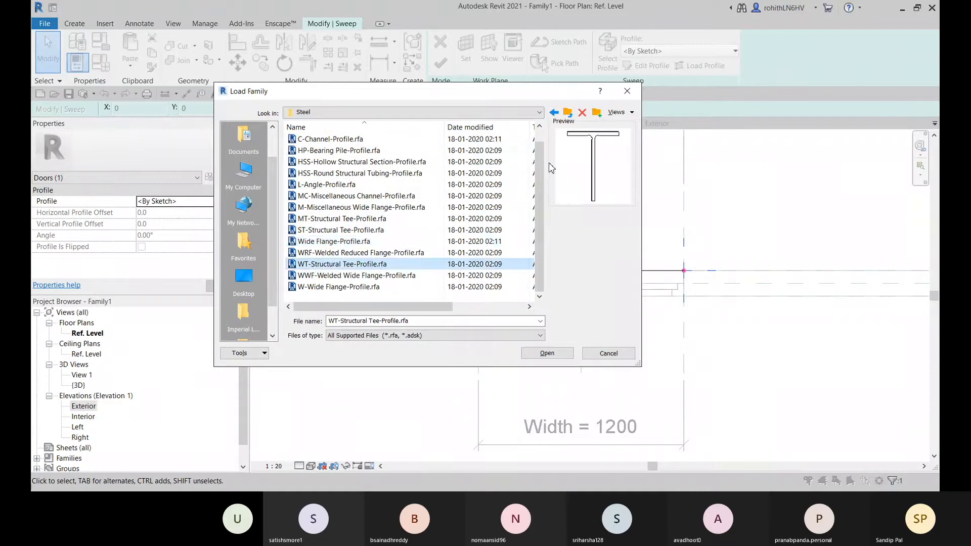
left_click(554, 112)
double_click(310, 139)
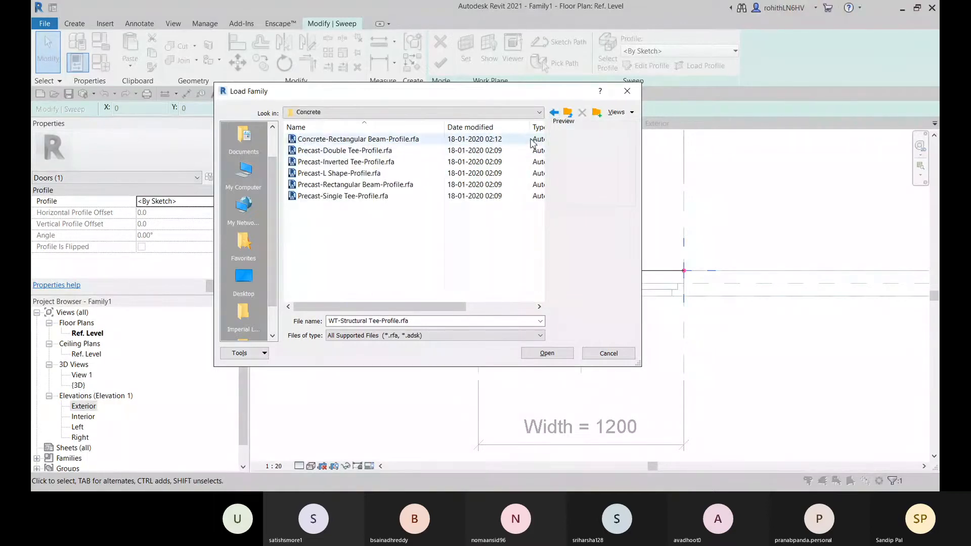
left_click(553, 113)
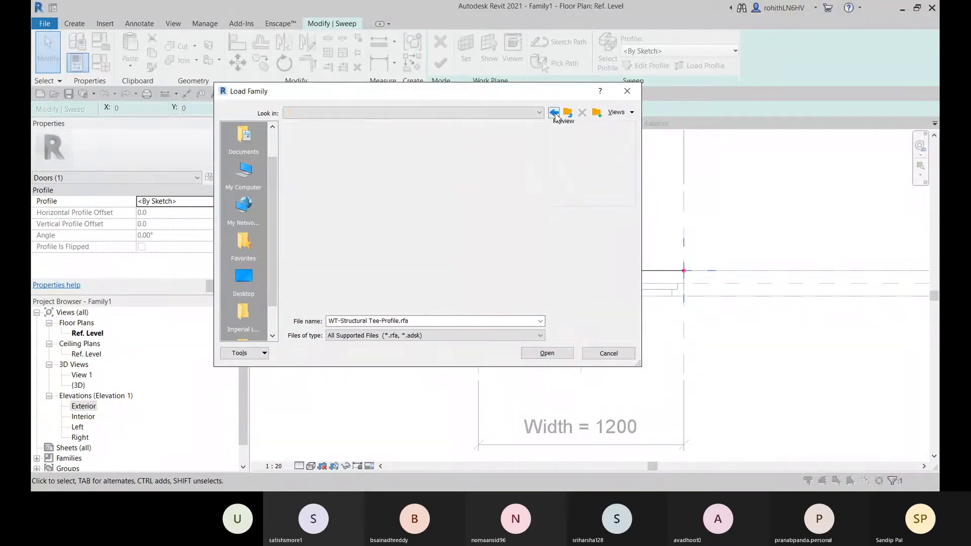
left_click(553, 112)
Preview the Division Profiles and Curtain Wall mullion profiles to judge whether any of them suits the trim
double_click(334, 152)
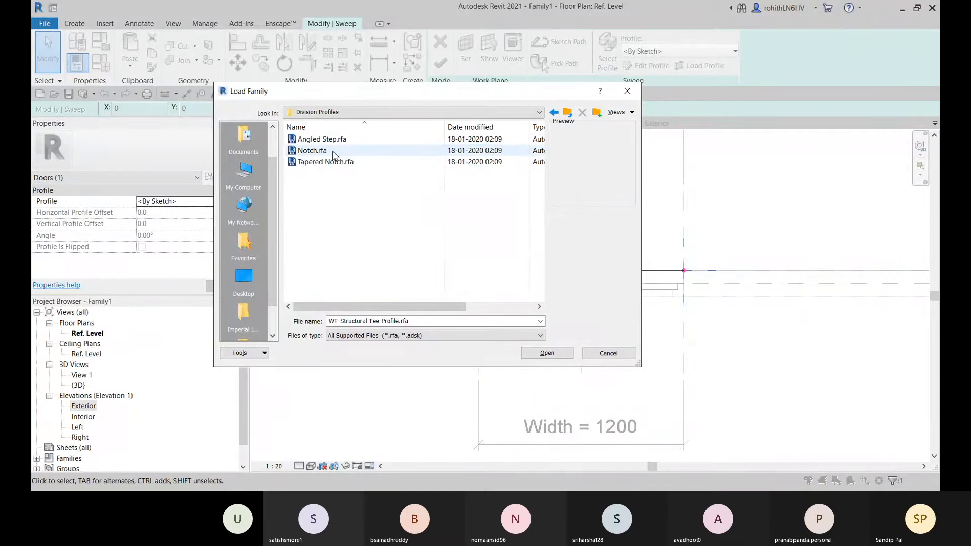
left_click(321, 163)
left_click(433, 142)
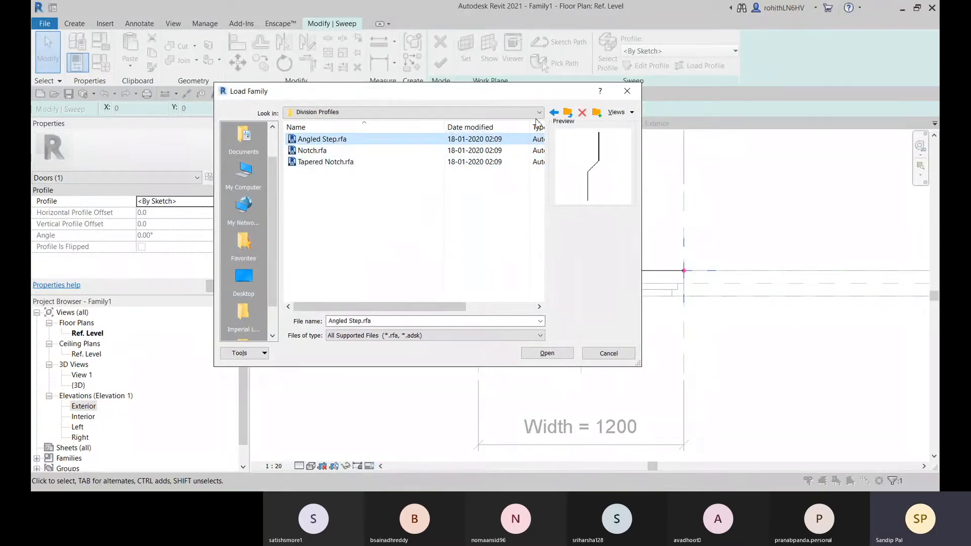
left_click(554, 112)
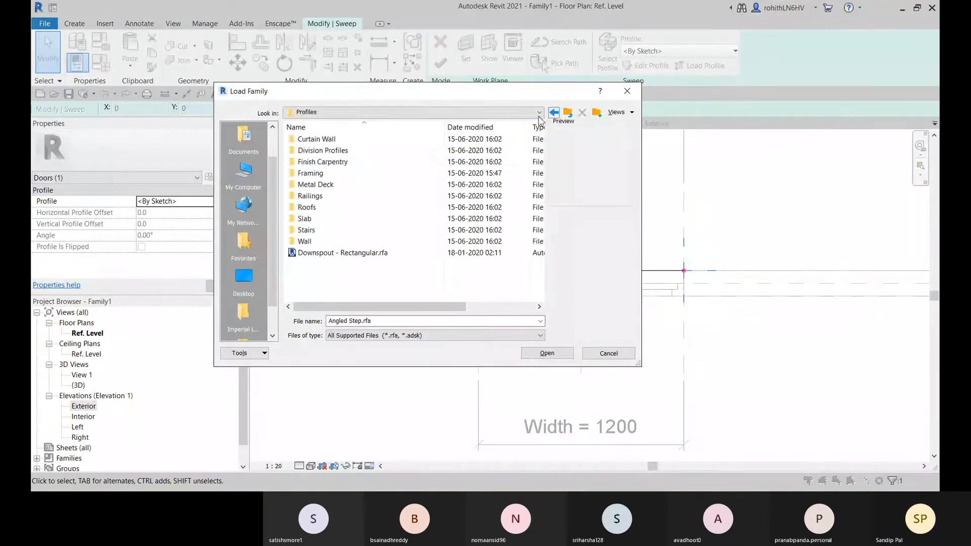
double_click(316, 139)
left_click(445, 152)
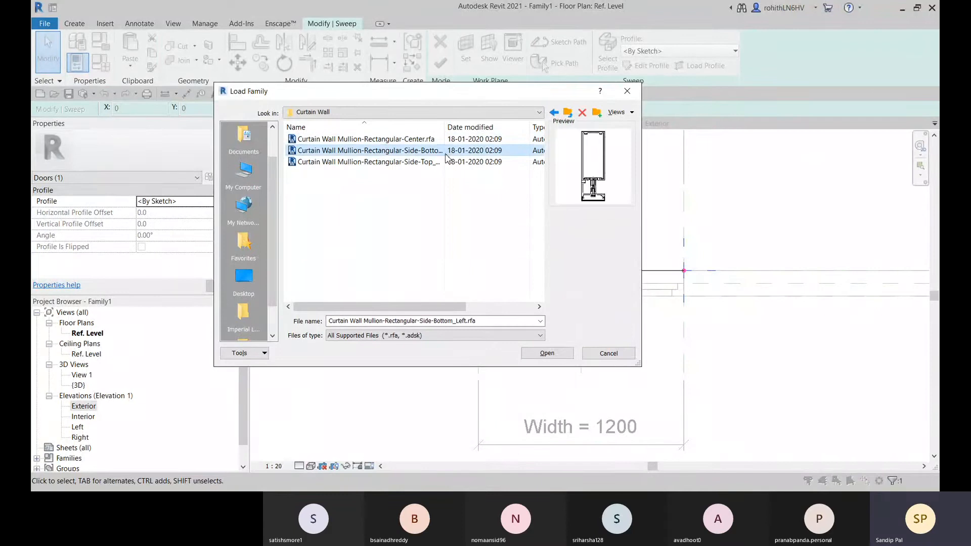
left_click(449, 162)
left_click(554, 112)
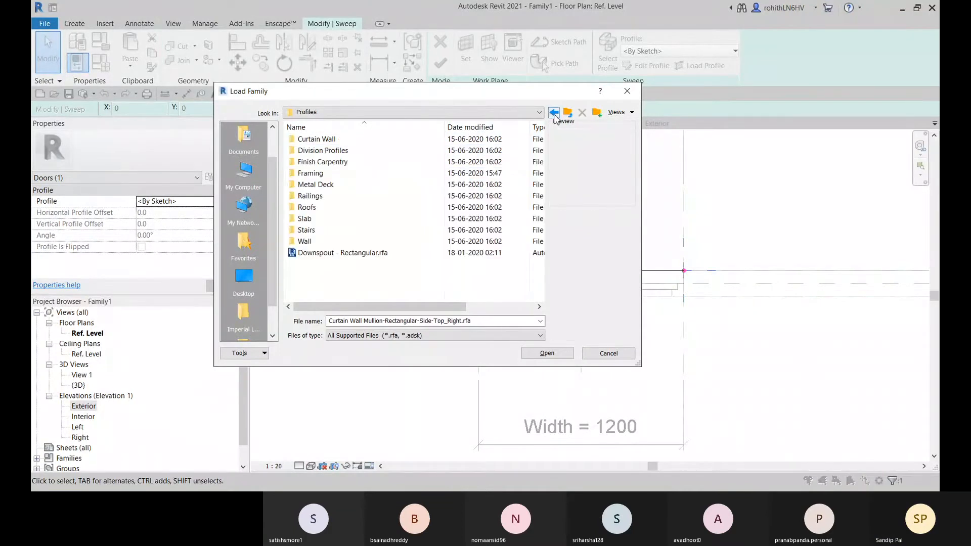
Search the Doors folder and its Residential subfolder for a usable family, and return to the English-Imperial folder
left_click(553, 112)
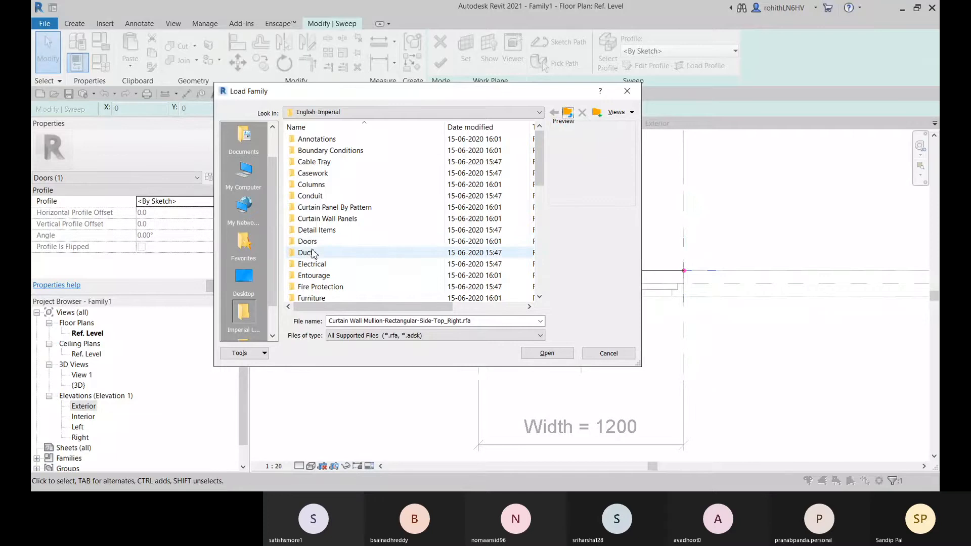
scroll(312, 253, "down", 2)
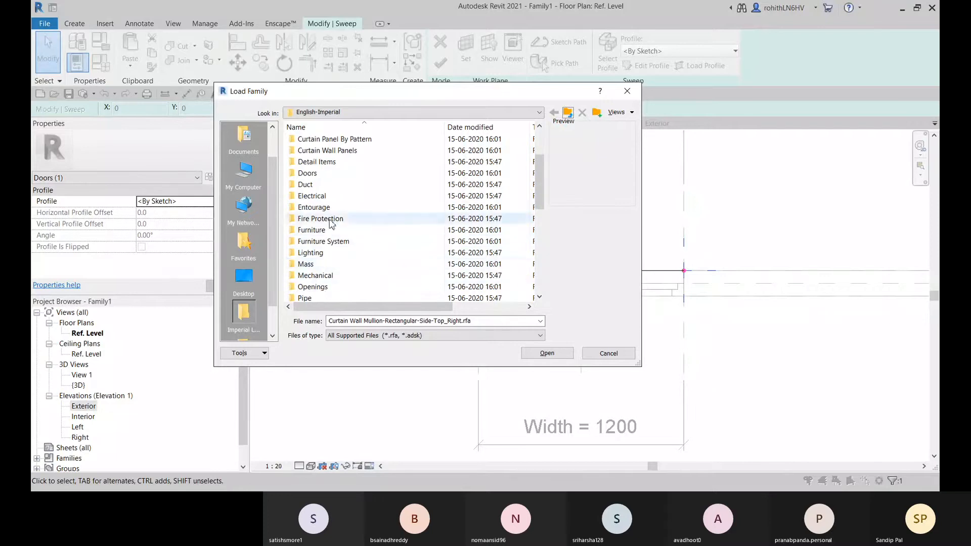
scroll(354, 238, "up", 2)
left_click(311, 242)
double_click(312, 241)
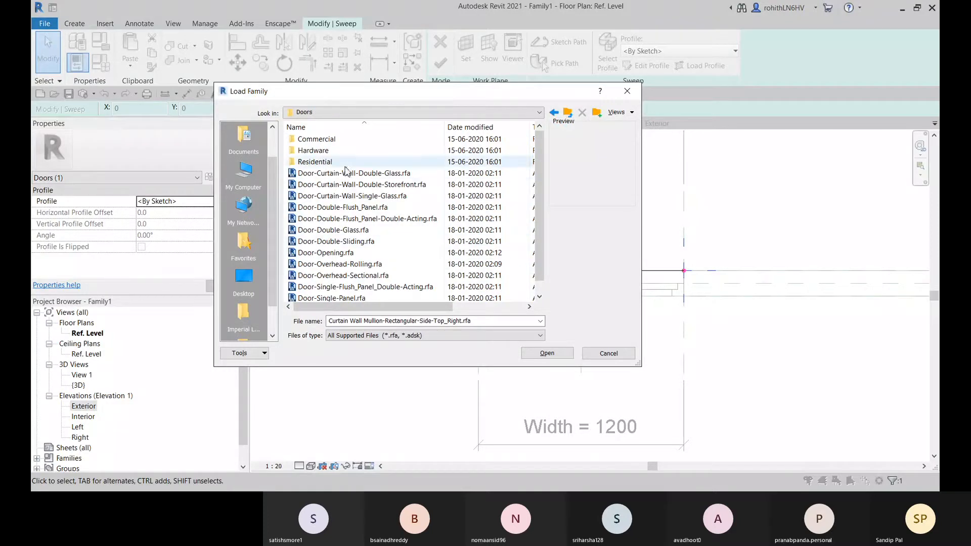
double_click(314, 163)
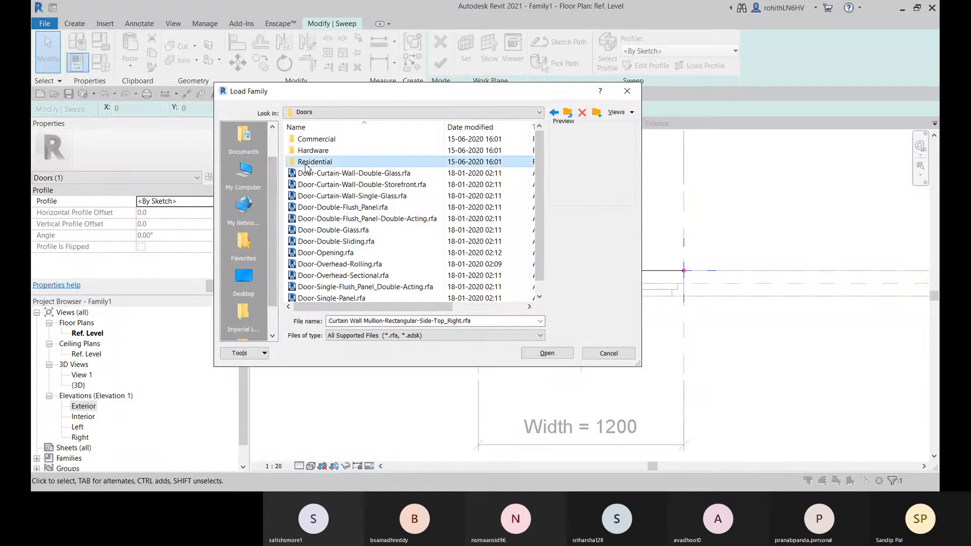
scroll(362, 167, "down", 2)
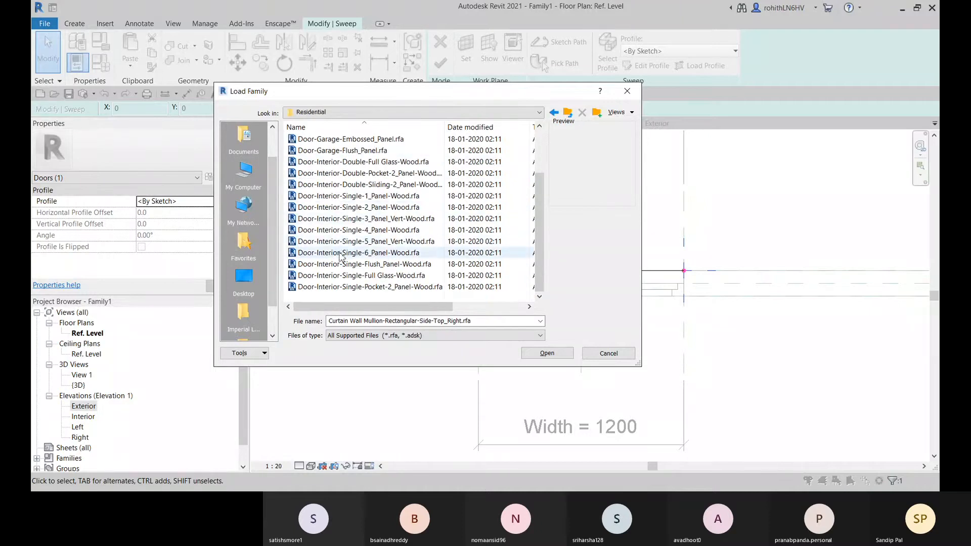
scroll(369, 203, "up", 2)
left_click(554, 112)
left_click(554, 112)
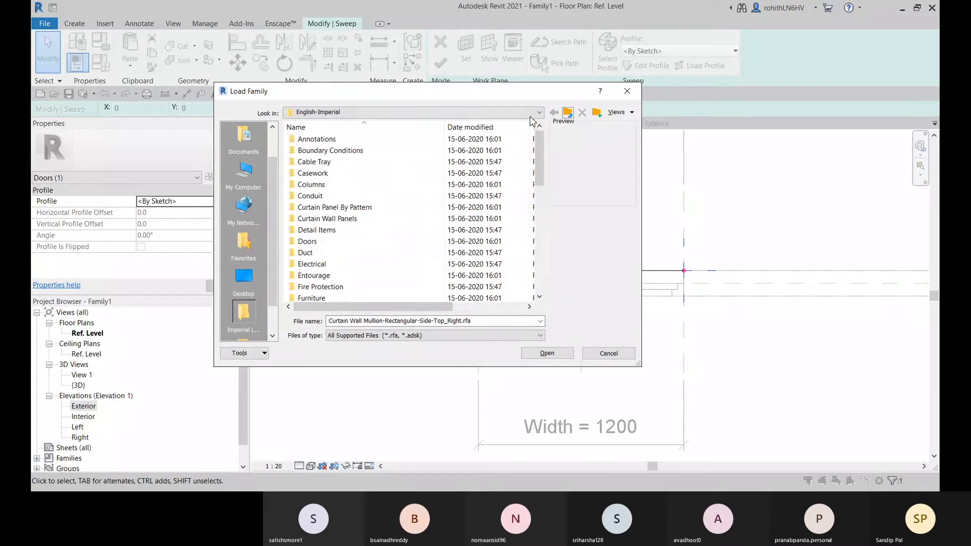
Switch from the English-Imperial library to the English library and open its Profiles folder
left_click(459, 111)
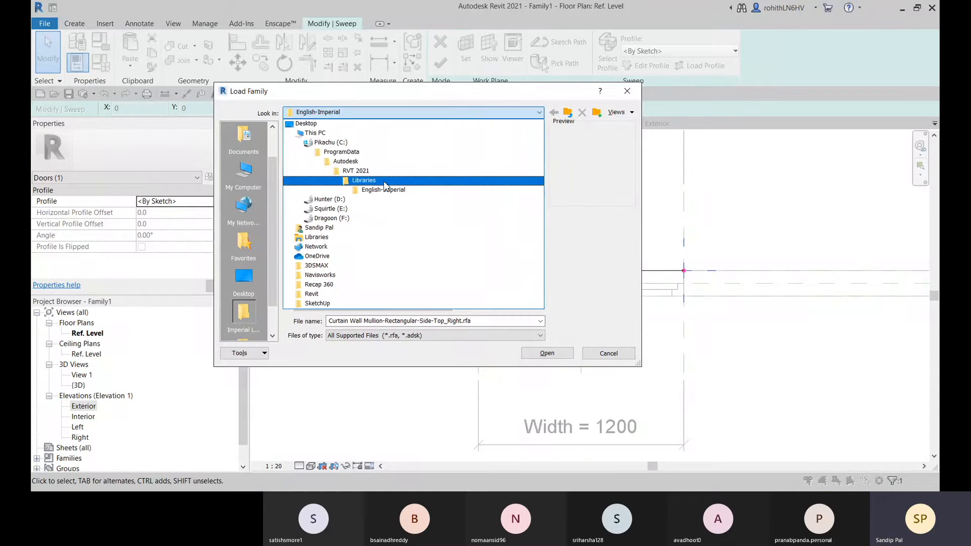
left_click(364, 181)
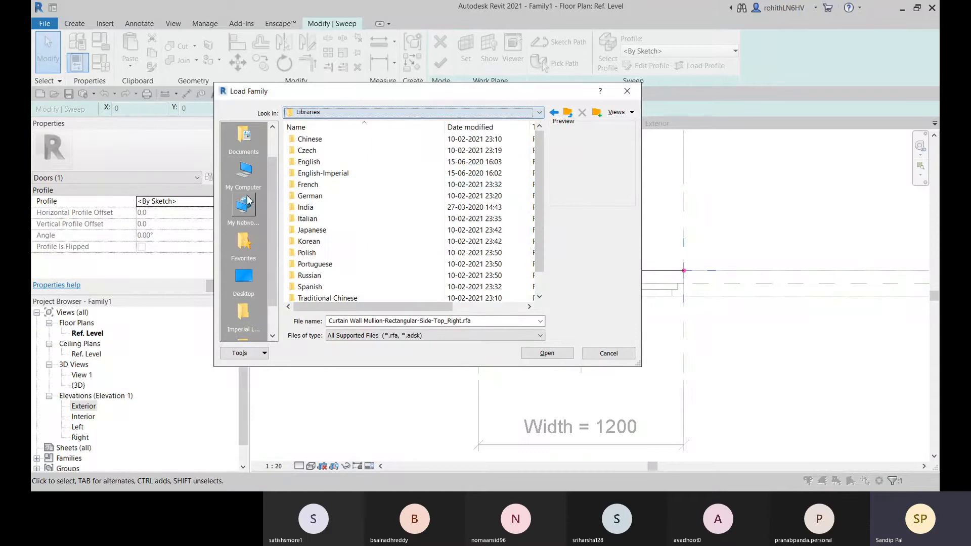
double_click(314, 165)
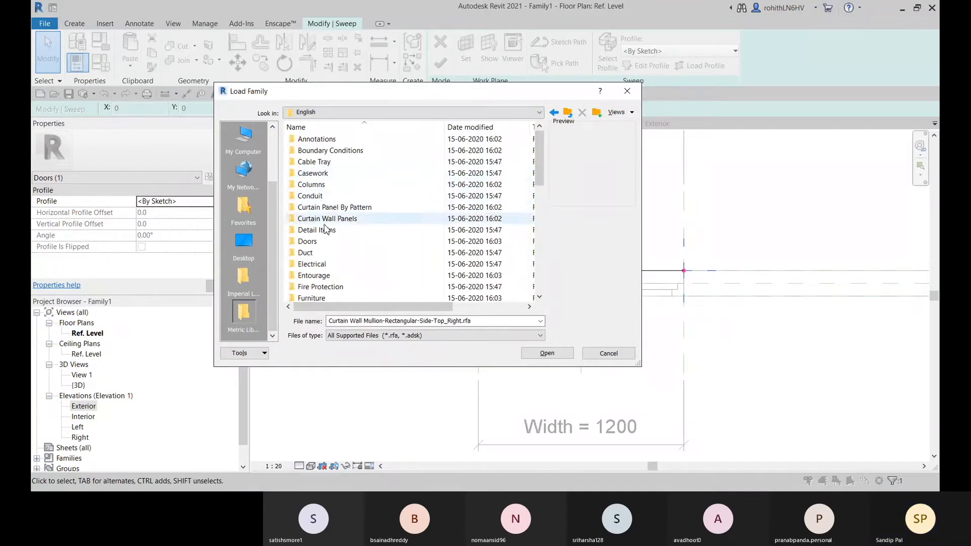
scroll(327, 283, "down", 2)
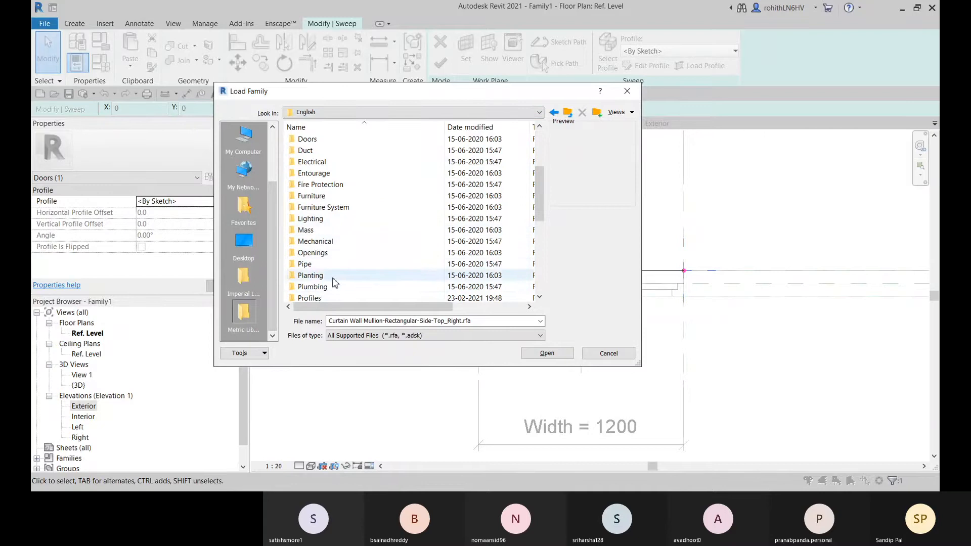
double_click(319, 298)
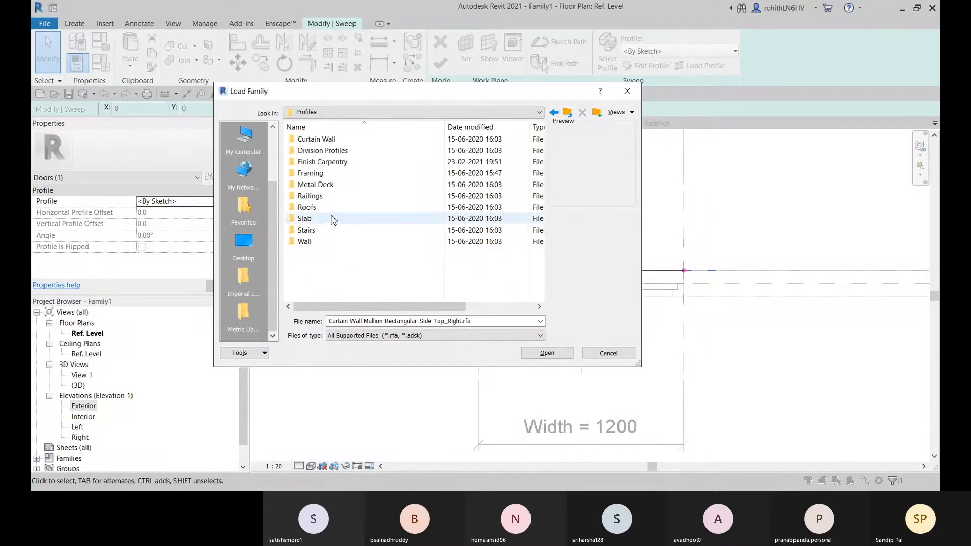
Check the English library's Framing and Division Profiles folders, previewing M_Angled Step, and return to the Profiles folder
double_click(314, 174)
left_click(308, 152)
left_click(310, 140)
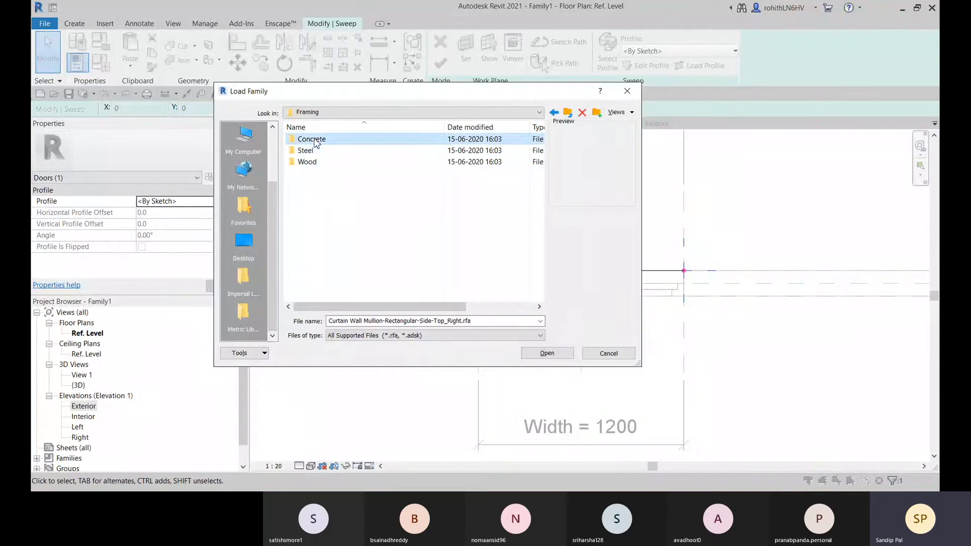
left_click(555, 113)
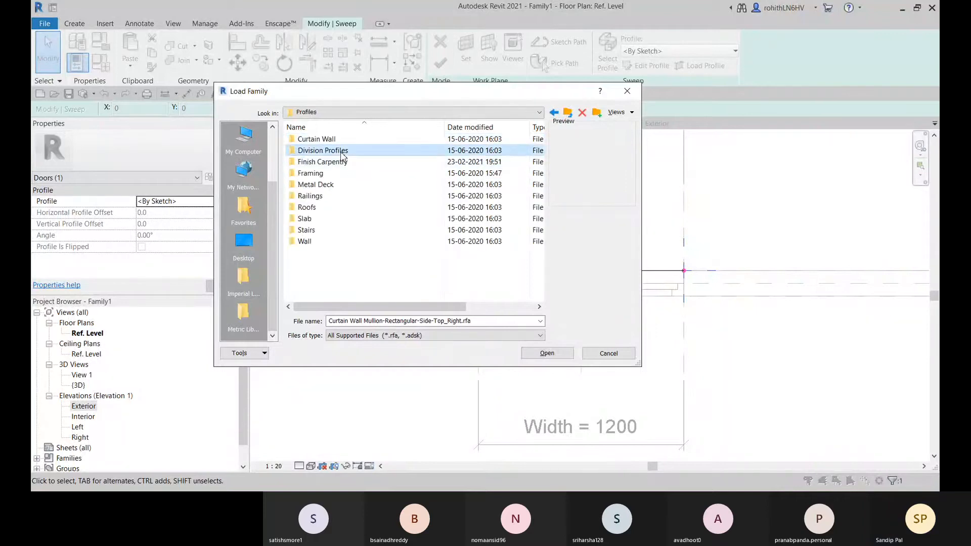
double_click(318, 150)
left_click(316, 162)
left_click(323, 140)
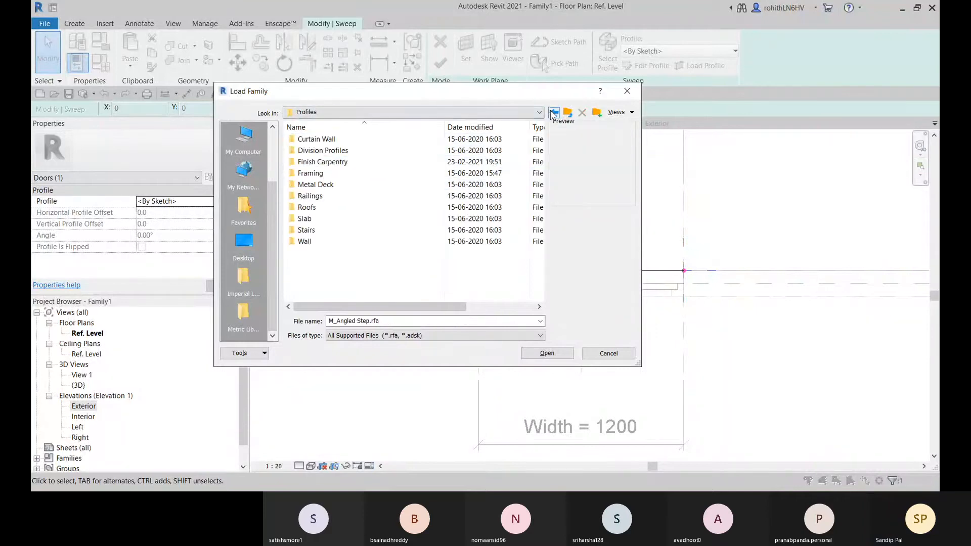
left_click(554, 112)
double_click(310, 174)
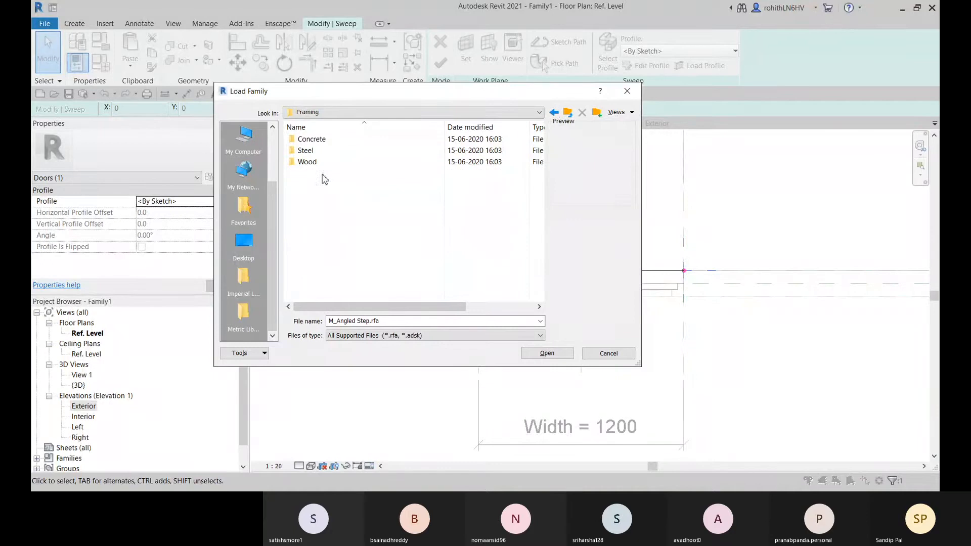
left_click(554, 113)
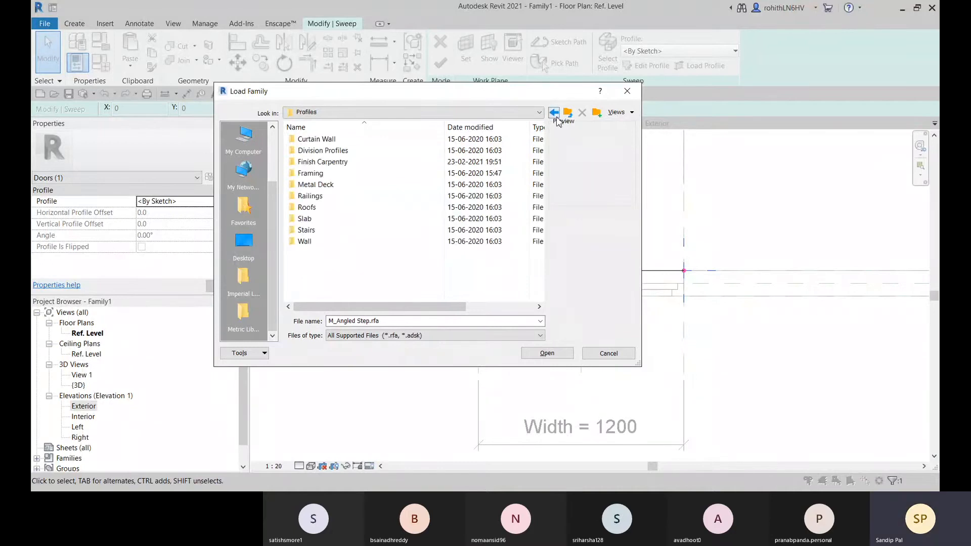
Leave the English Profiles folder and browse through the Autodesk folder to the RVT 2019 US Imperial library
left_click(557, 120)
left_click(555, 113)
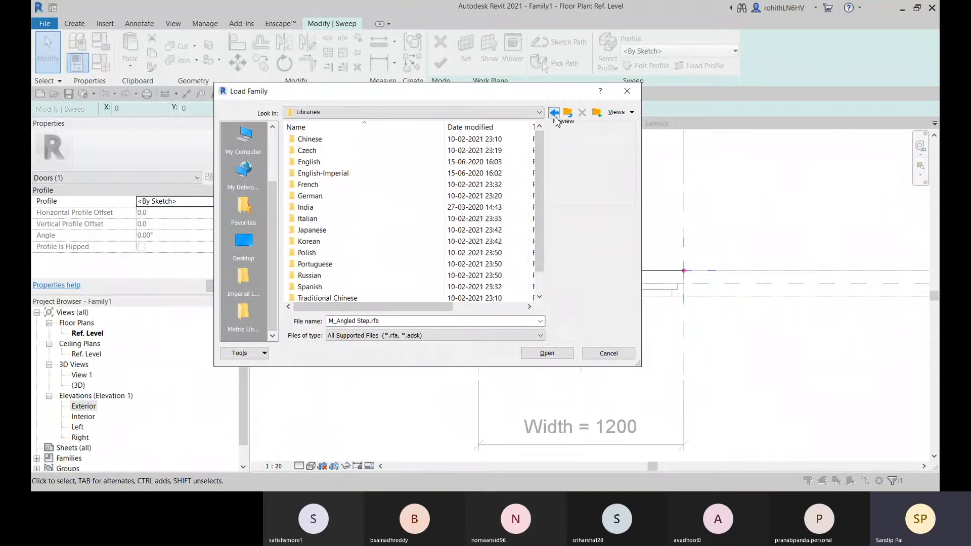
left_click(554, 113)
left_click(538, 112)
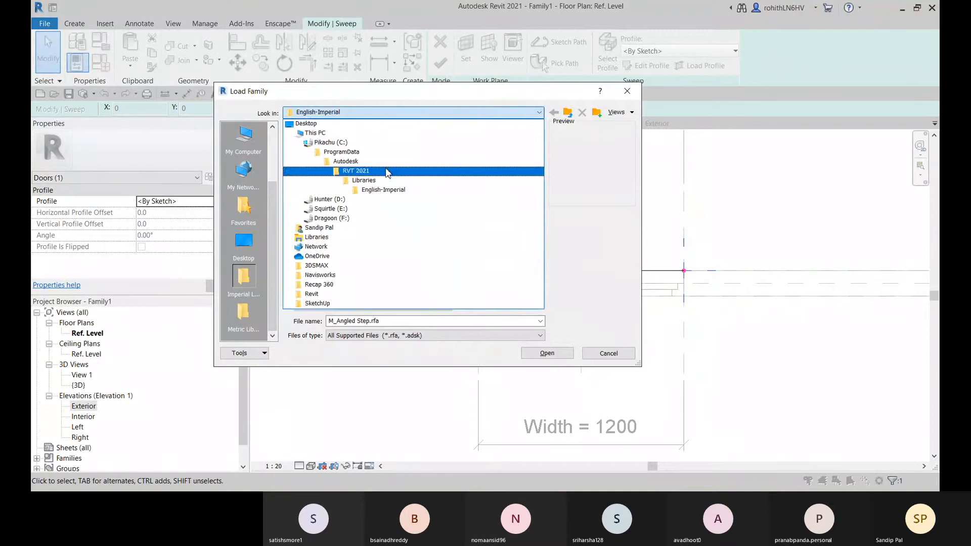
left_click(387, 171)
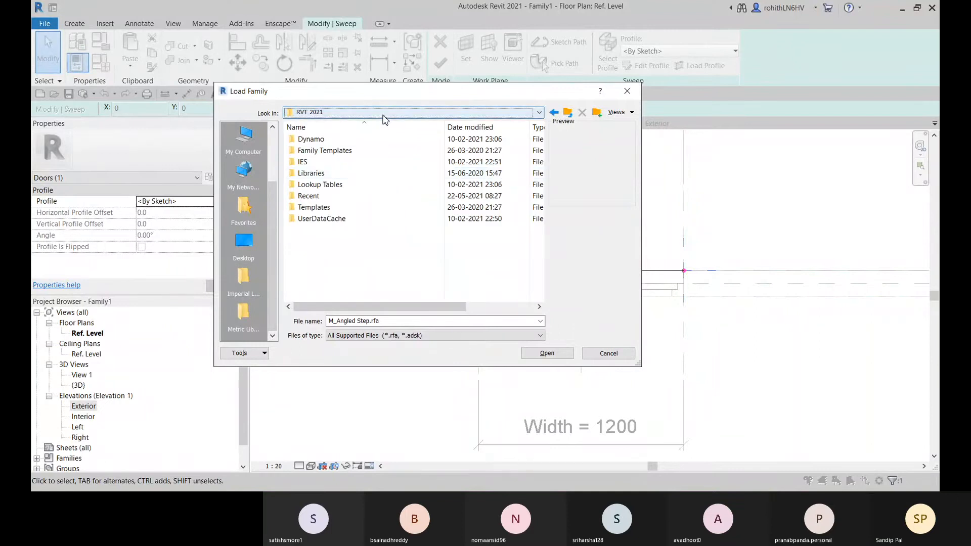
left_click(383, 112)
left_click(372, 161)
scroll(359, 233, "down", 5)
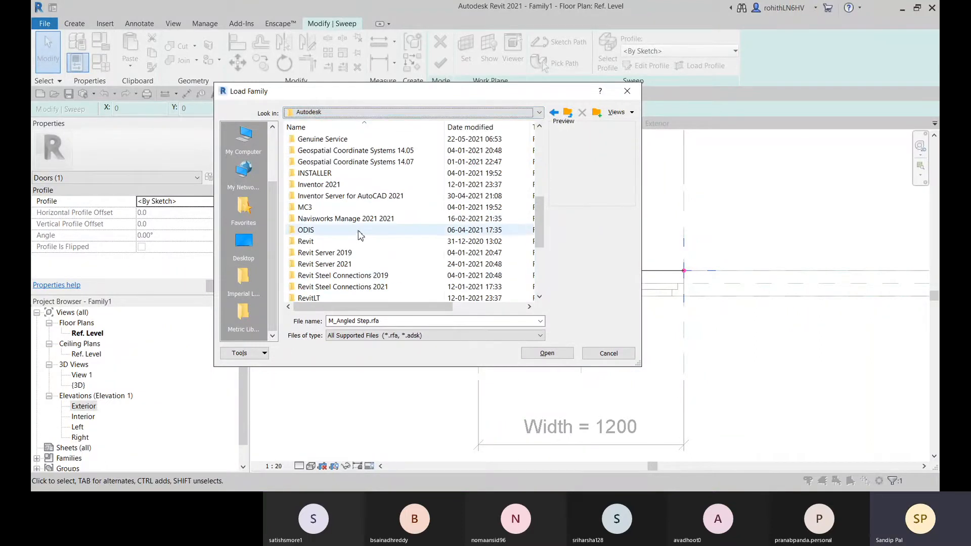
scroll(356, 275, "down", 3)
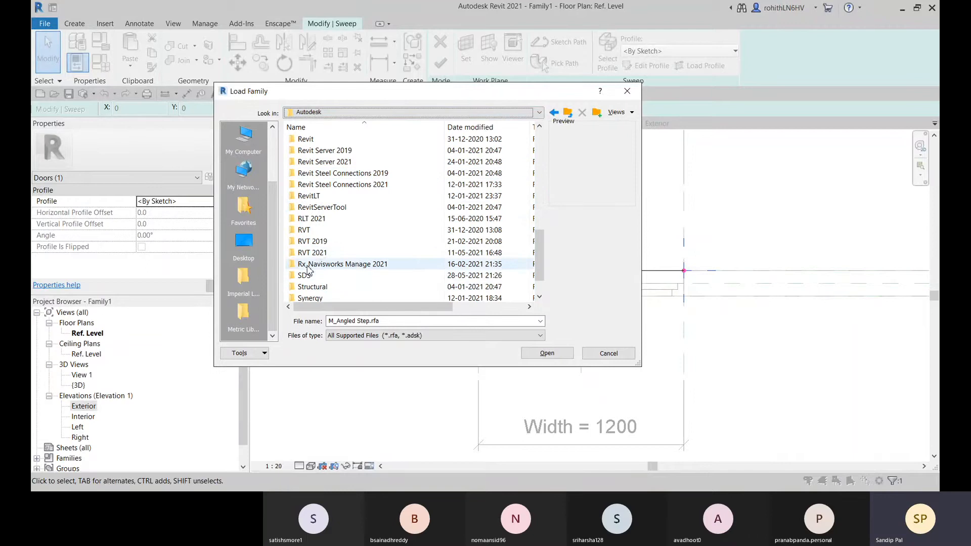
double_click(315, 241)
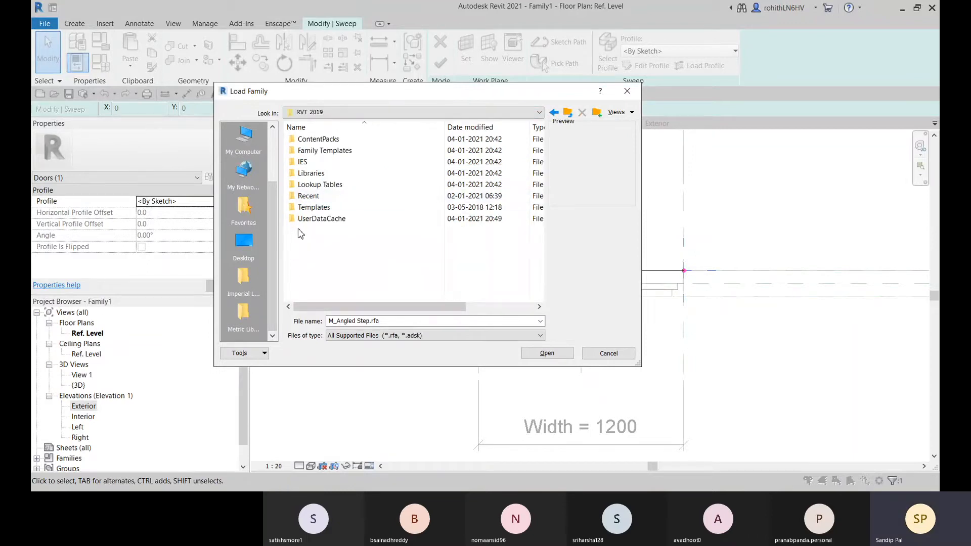
double_click(319, 174)
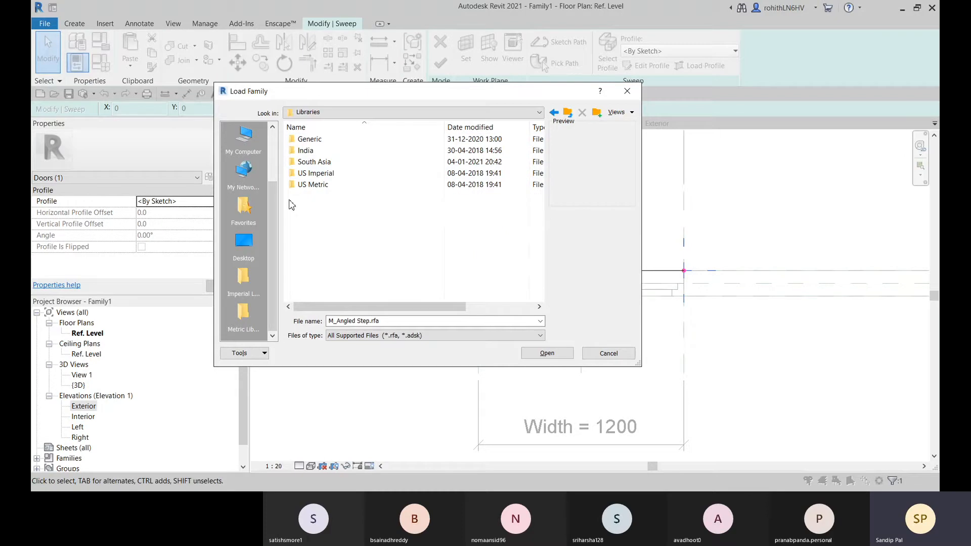
double_click(319, 173)
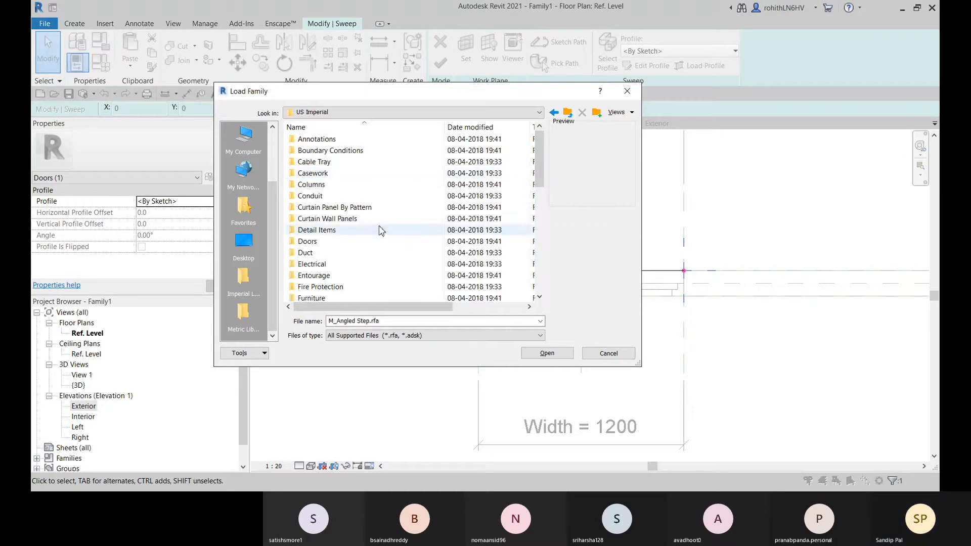
Look through the Finish Carpentry profiles in the US Imperial Profiles folder for a suitable trim profile
scroll(326, 282, "down", 4)
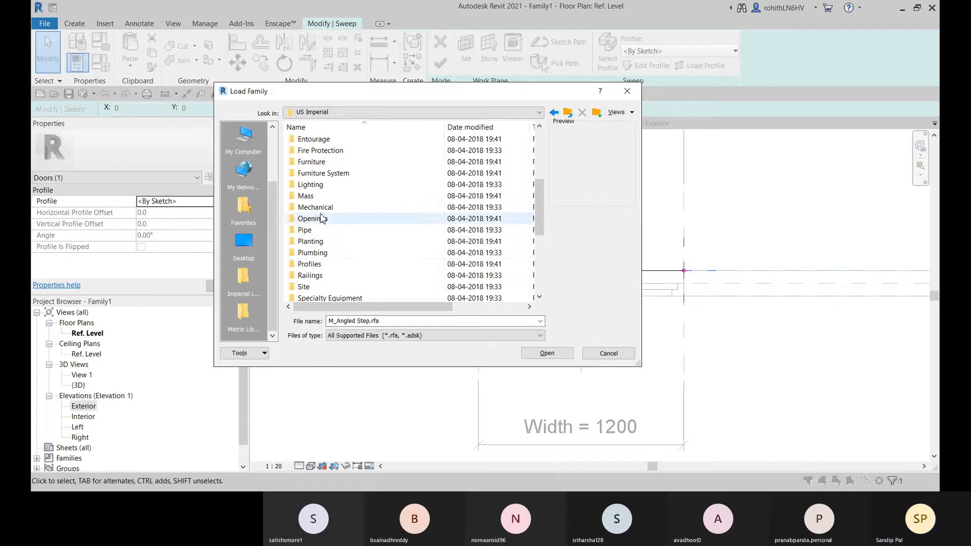
double_click(315, 264)
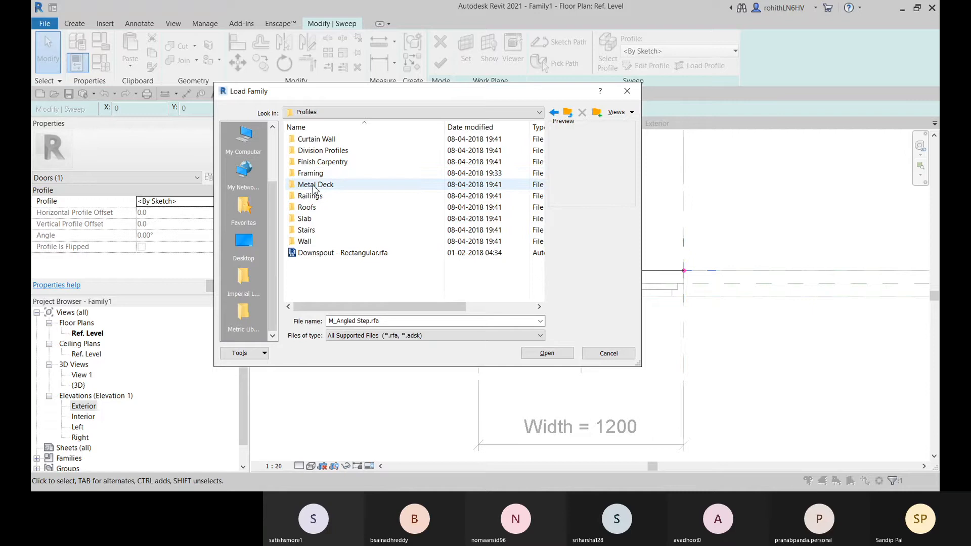
double_click(324, 162)
scroll(342, 233, "down", 1)
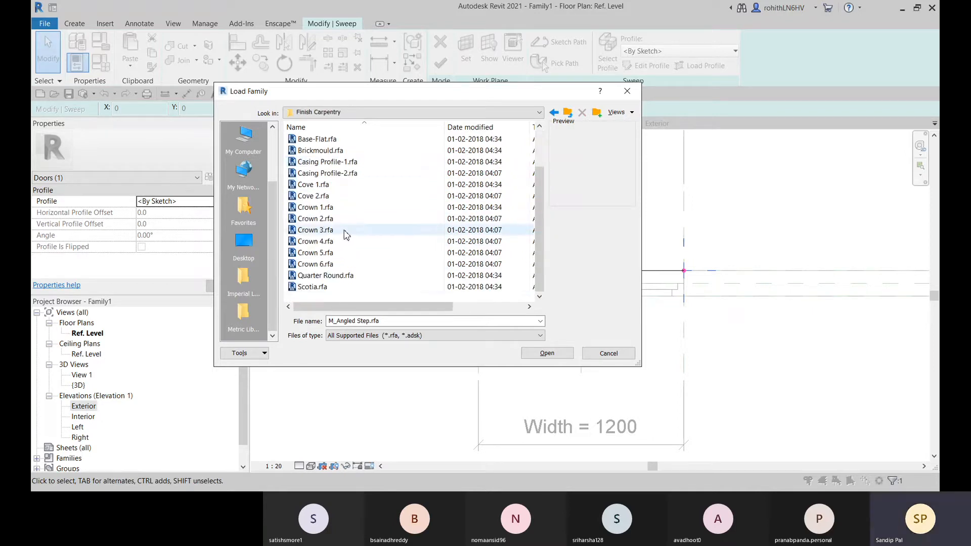
scroll(335, 237, "up", 2)
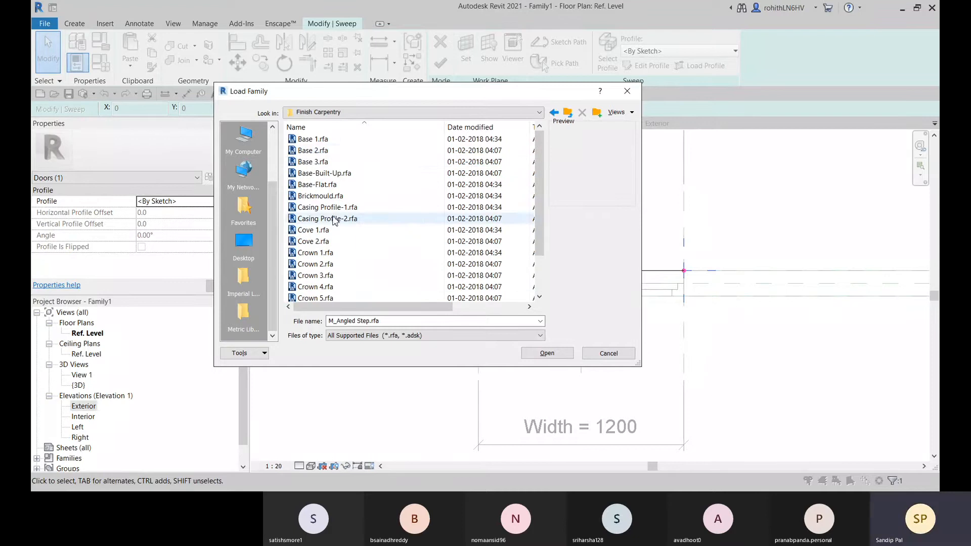
Check the Wood profile folder and return to the US Imperial library folder
left_click(554, 114)
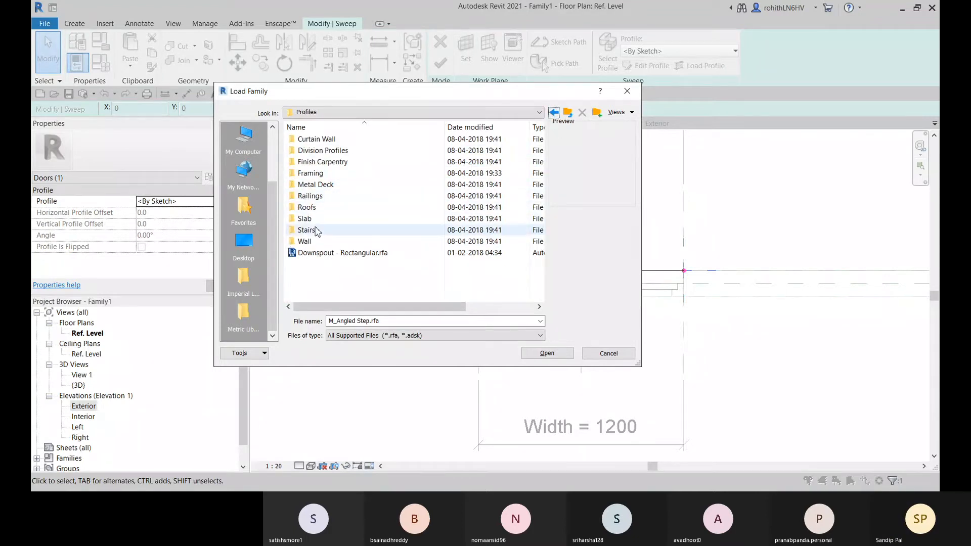
left_click(554, 113)
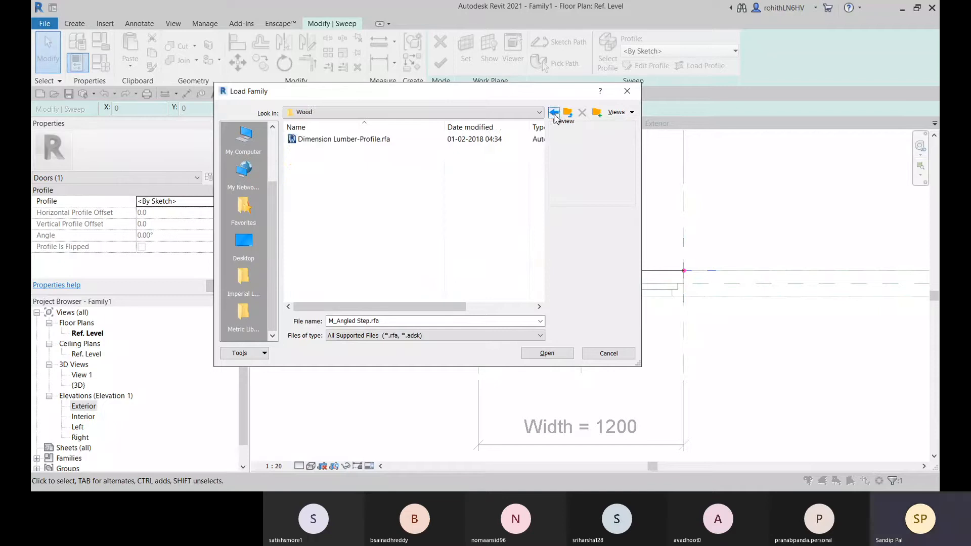
left_click(554, 114)
left_click(554, 113)
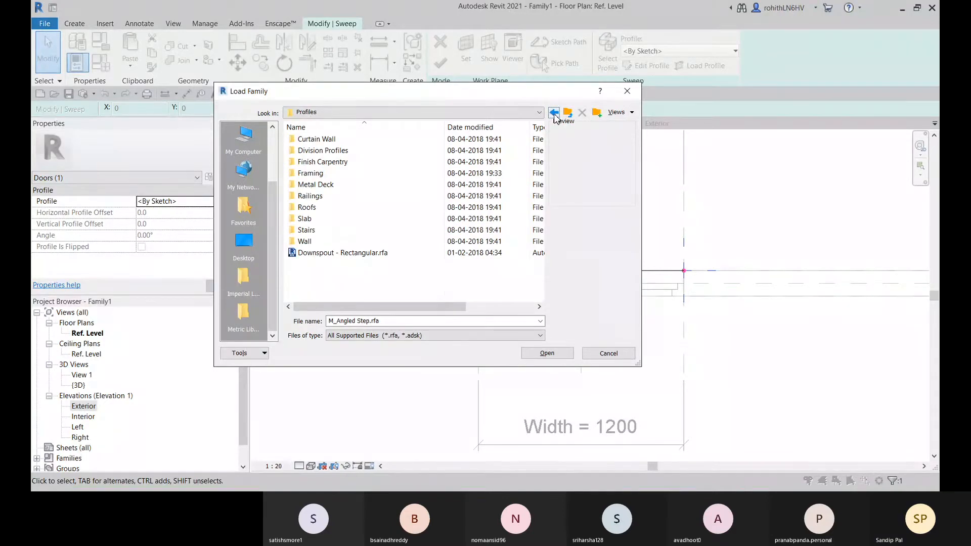
left_click(554, 114)
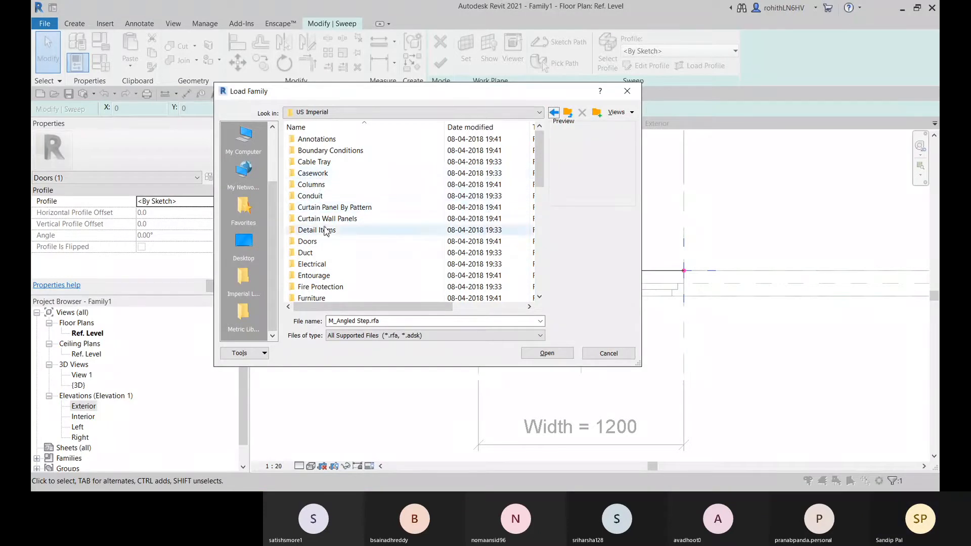
Search the Specialty Equipment folder and its Domestic subfolder for a usable family, and return to the US Imperial folder
scroll(331, 275, "down", 2)
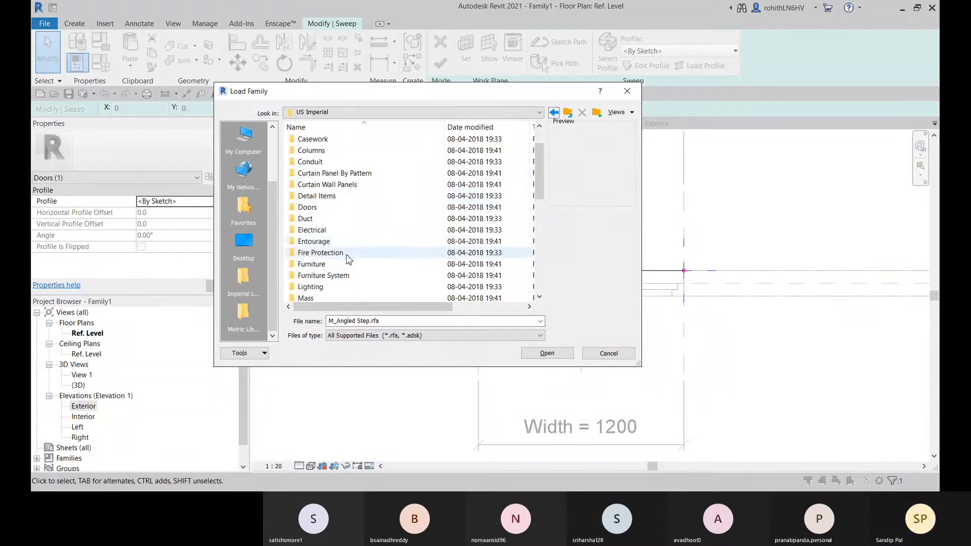
scroll(325, 284, "down", 1)
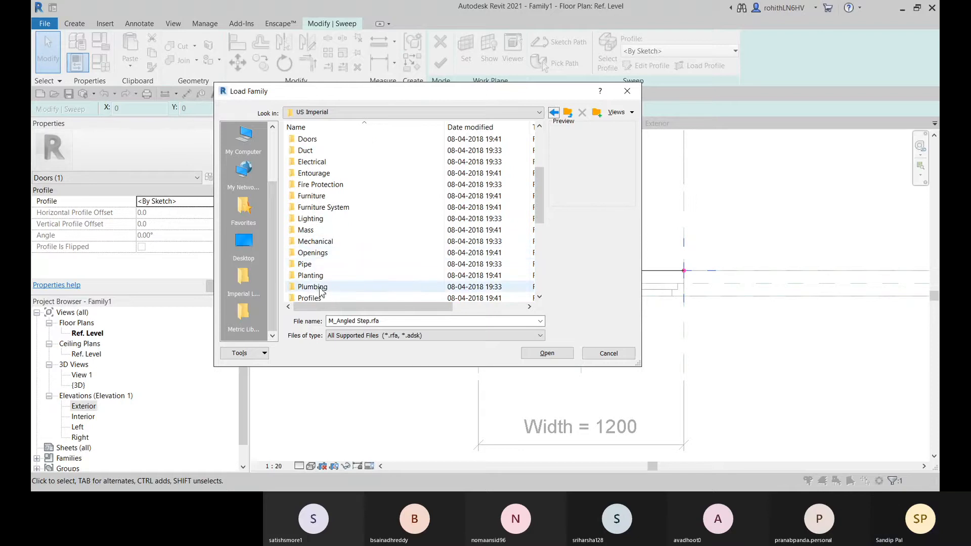
scroll(328, 283, "down", 1)
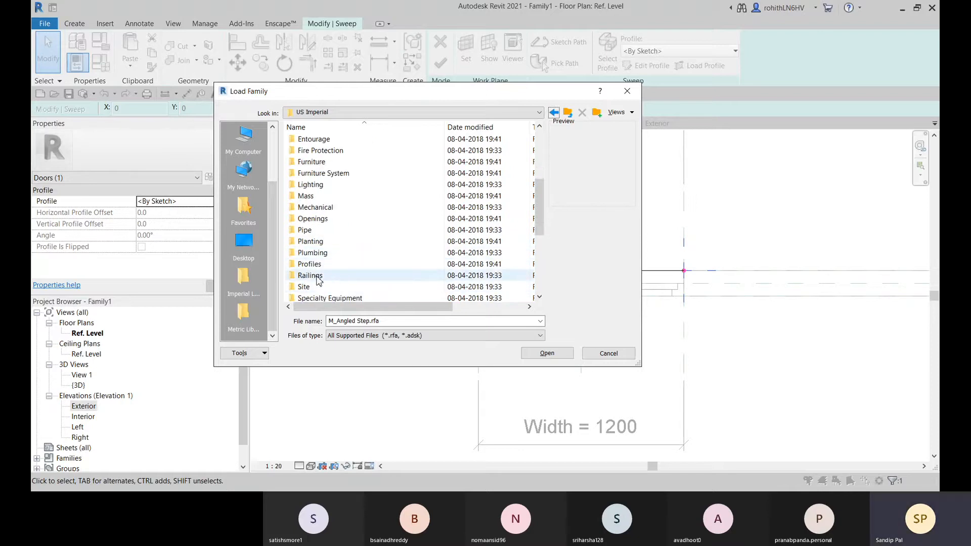
scroll(328, 285, "down", 1)
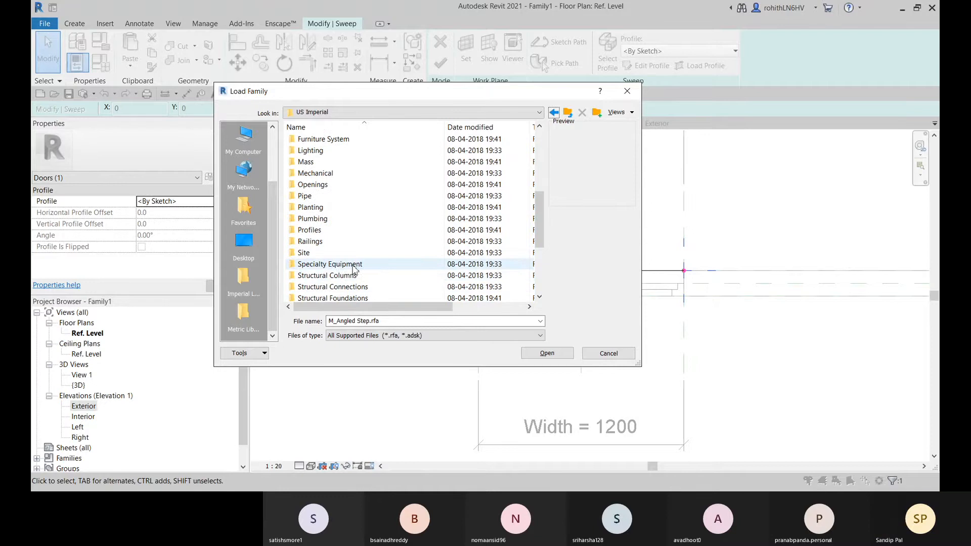
double_click(334, 264)
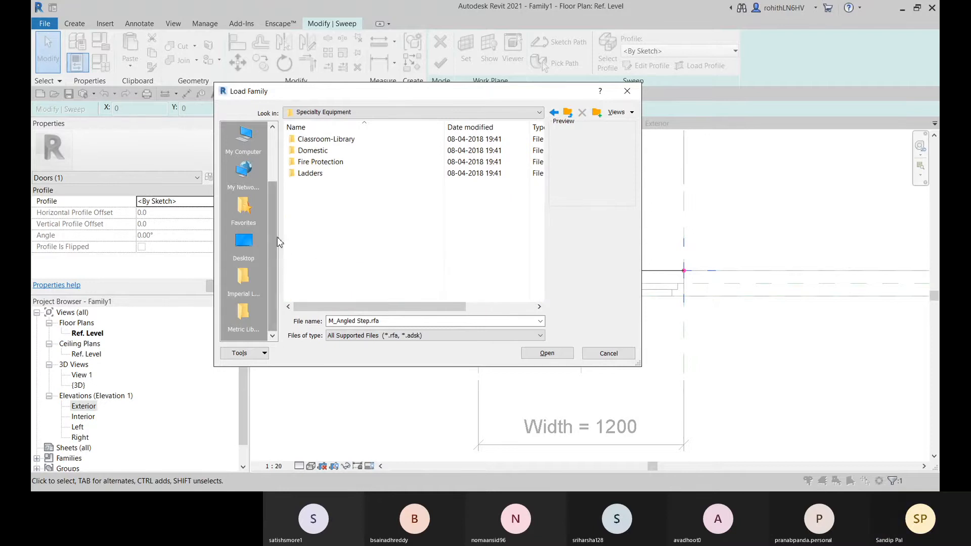
double_click(319, 151)
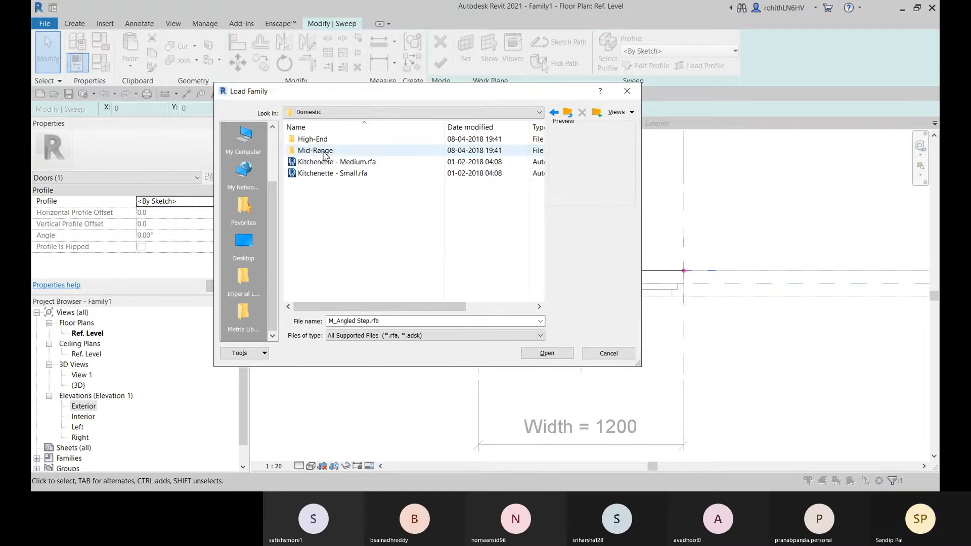
left_click(552, 114)
left_click(554, 113)
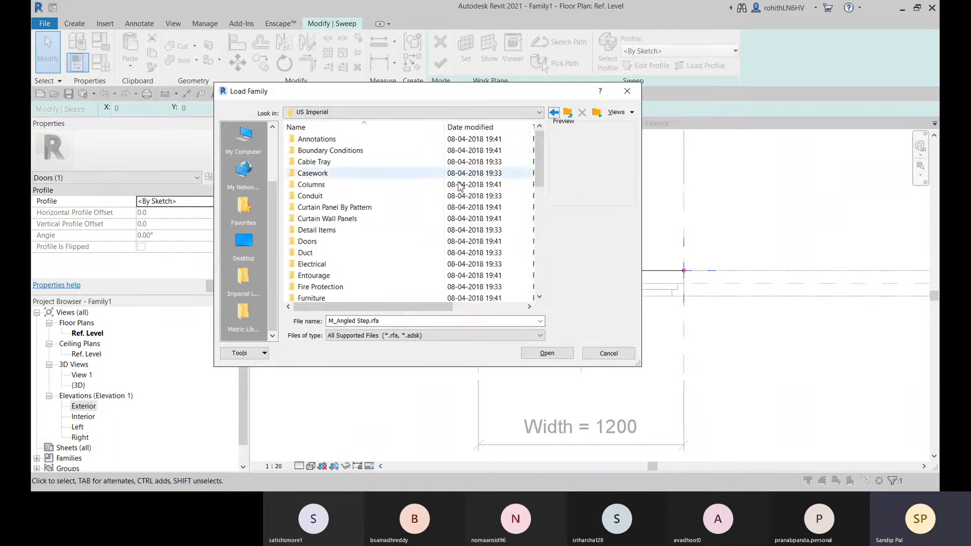
Scan the US Imperial folder list down to Windows and close the family loading dialog without loading anything
scroll(379, 239, "down", 4)
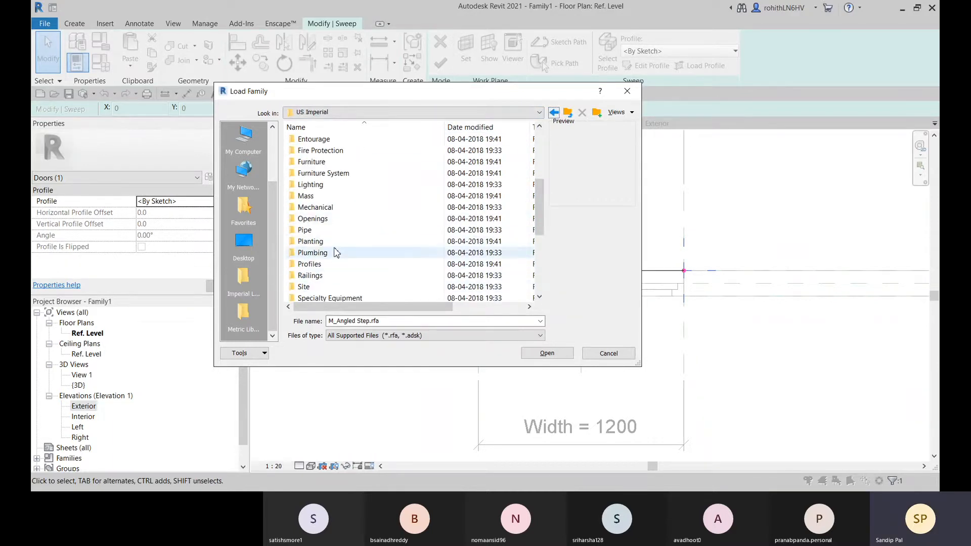
scroll(333, 278, "down", 1)
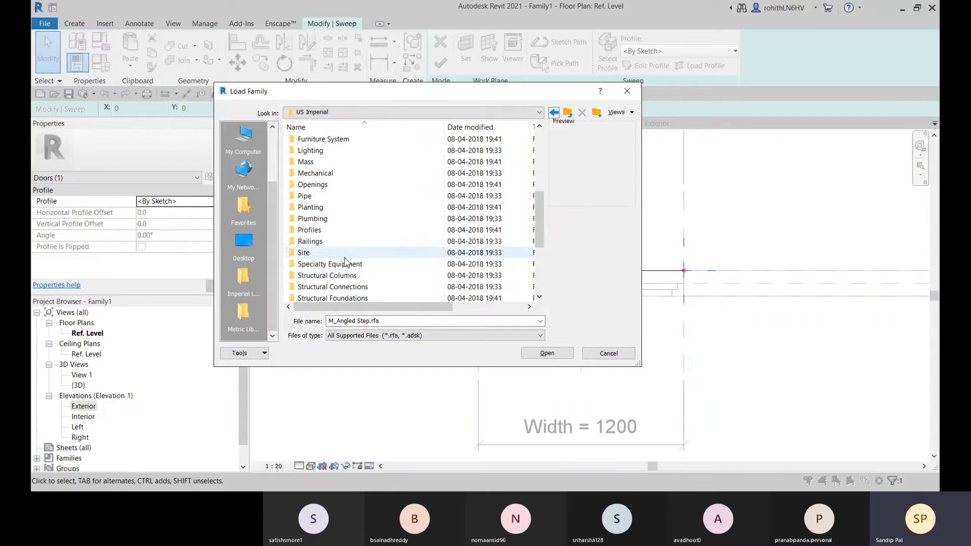
scroll(334, 277, "down", 2)
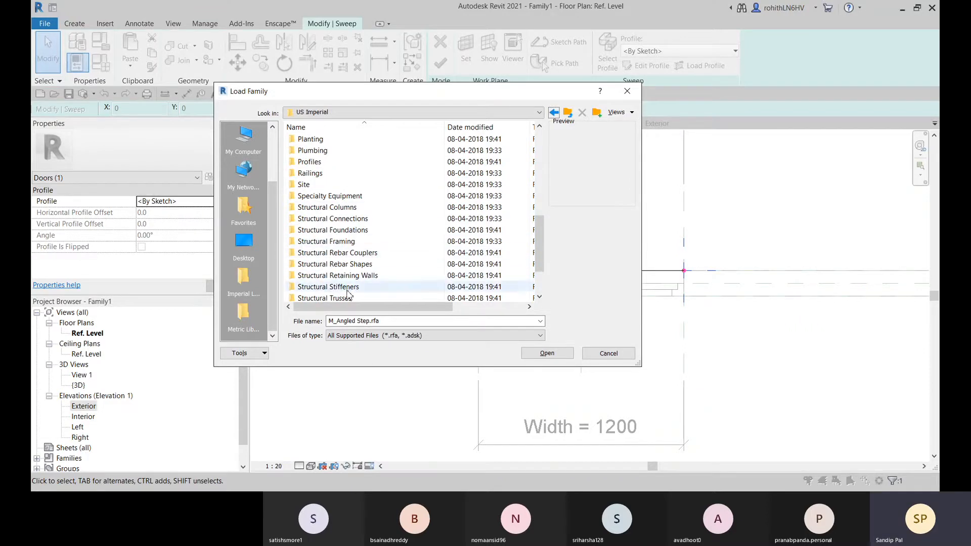
scroll(334, 238, "down", 2)
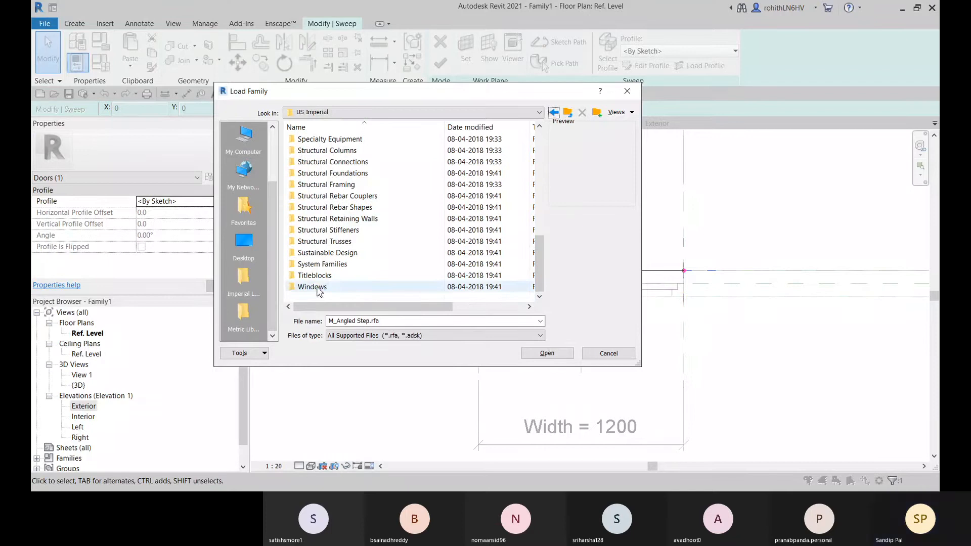
left_click(586, 354)
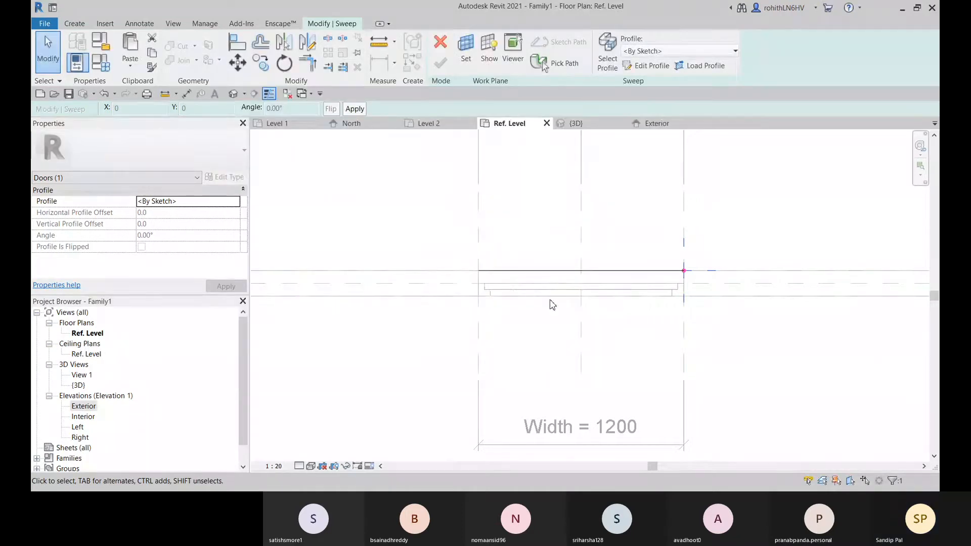
Switch to the Level 1 floor plan of Project1 and dismiss the save reminder
left_click(696, 70)
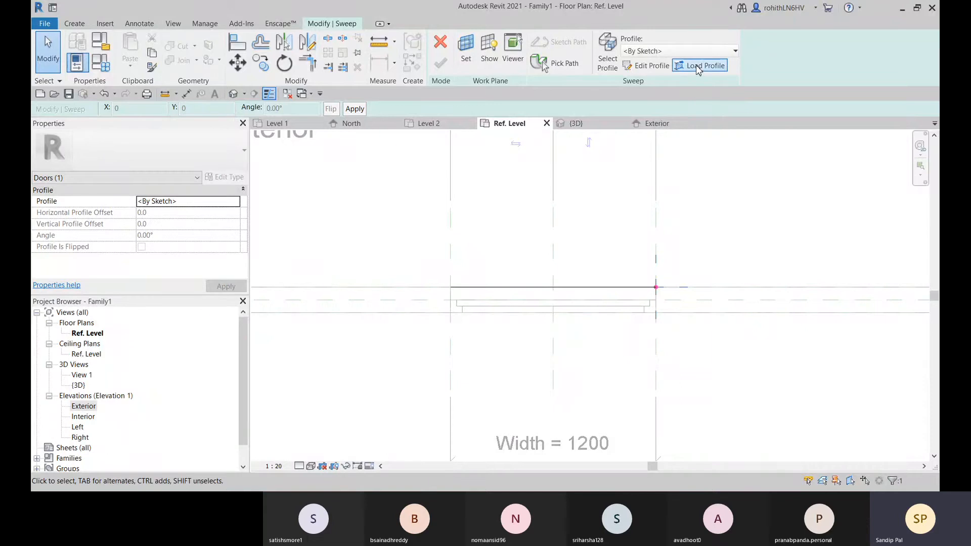
left_click(277, 126)
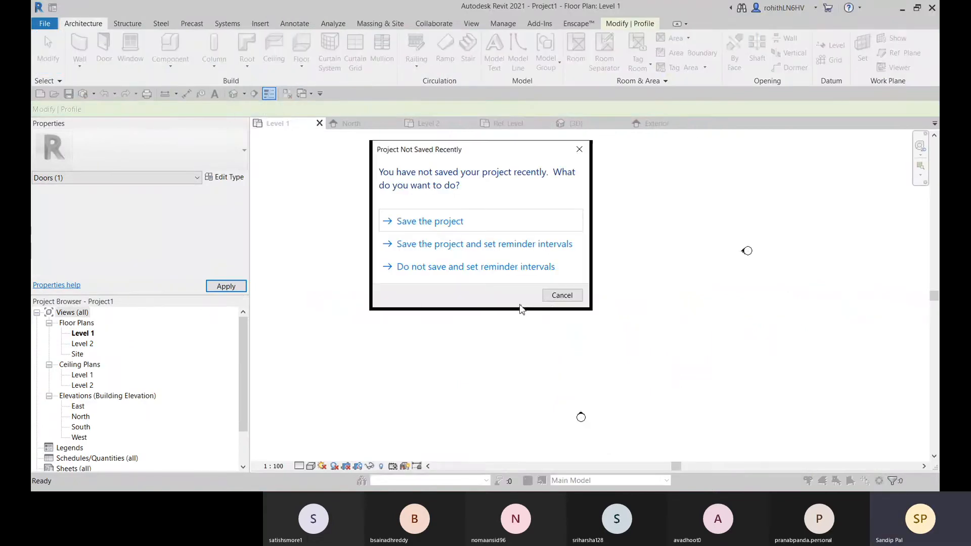
left_click(559, 293)
Start a new family, open the English templates folder and check its Annotations subfolder before returning to the English folder
left_click(46, 25)
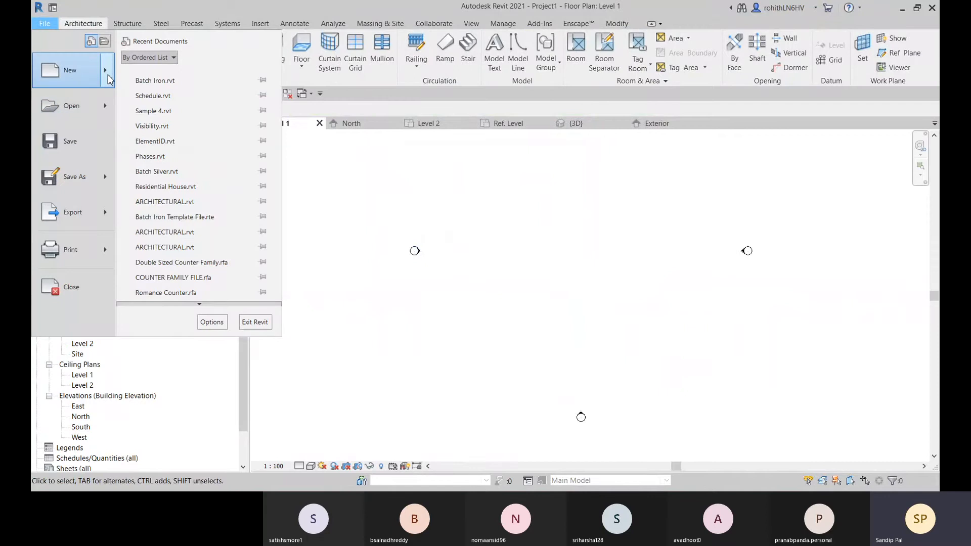
mouse_move(76, 71)
left_click(202, 85)
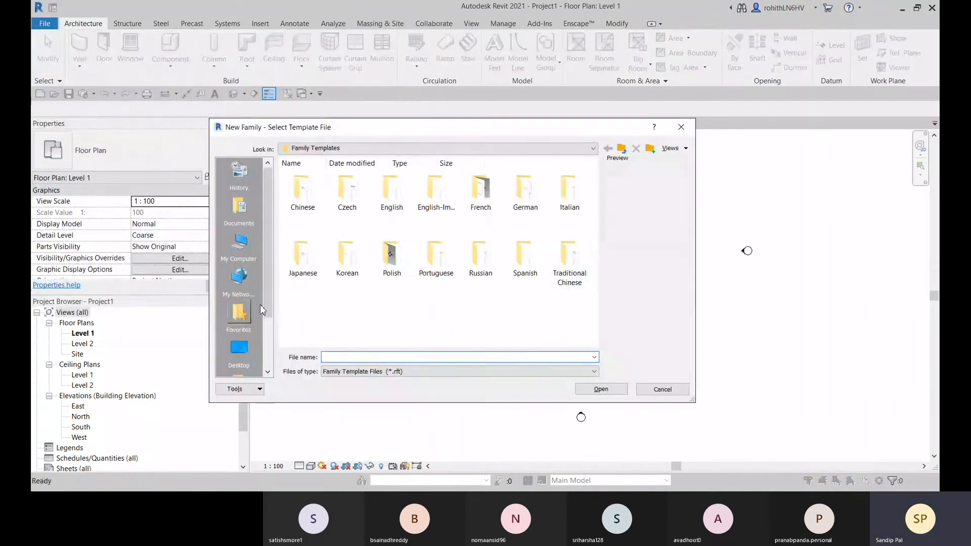
double_click(392, 191)
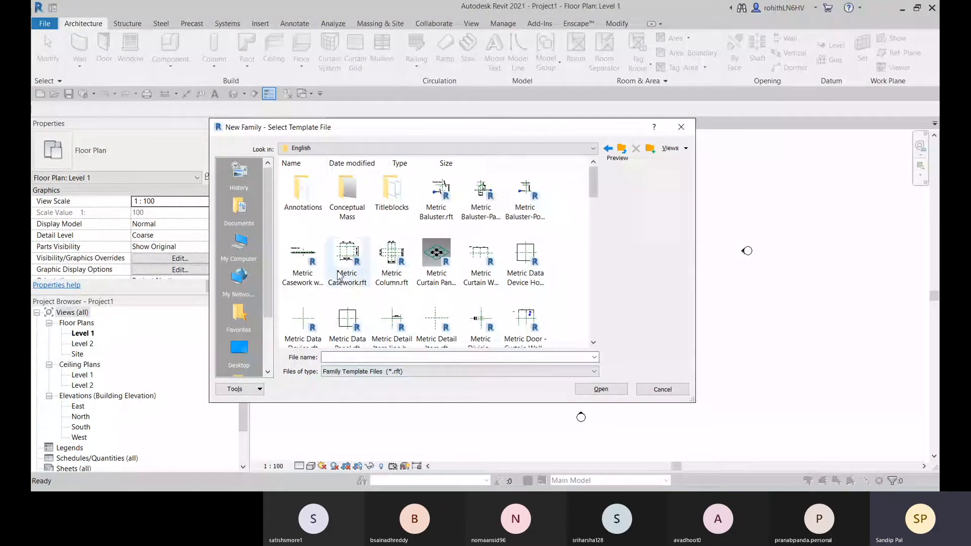
double_click(303, 192)
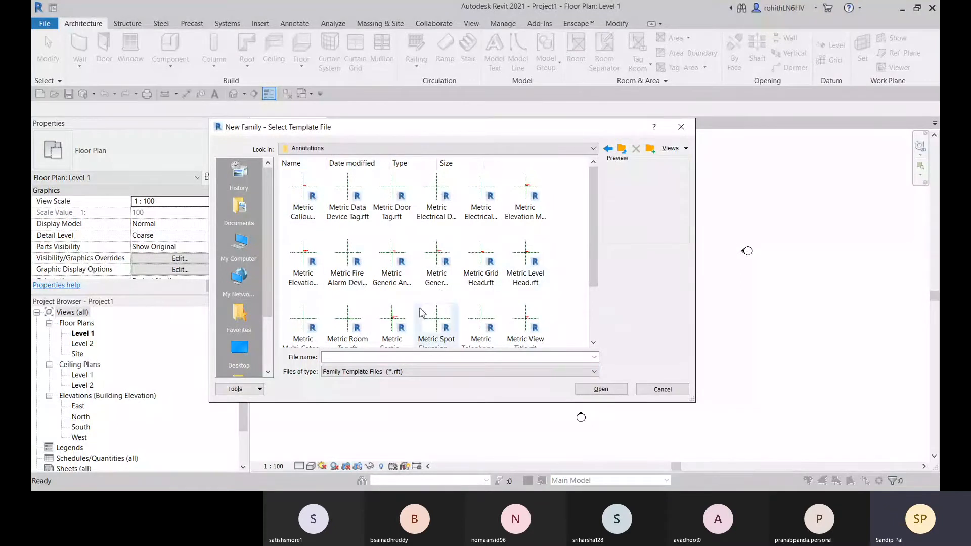
scroll(391, 305, "down", 3)
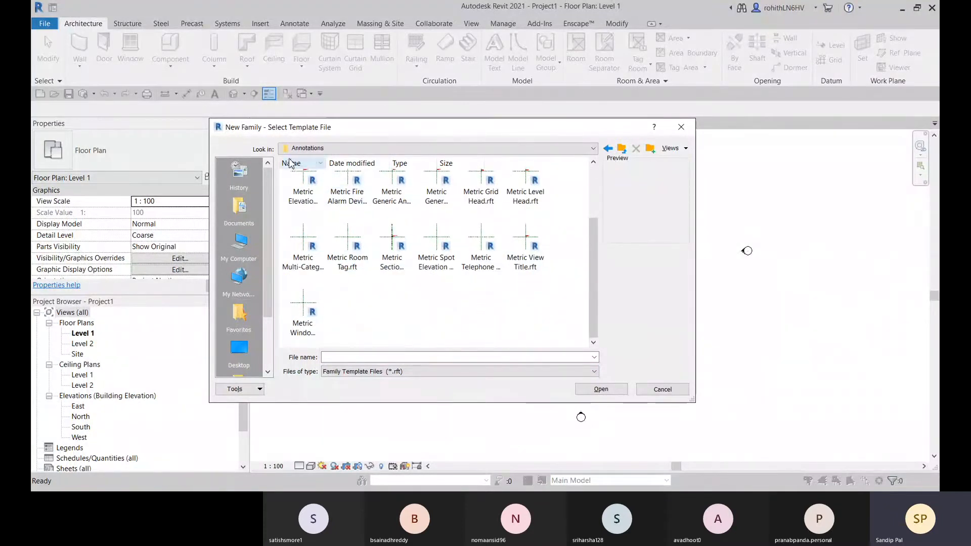
left_click(609, 149)
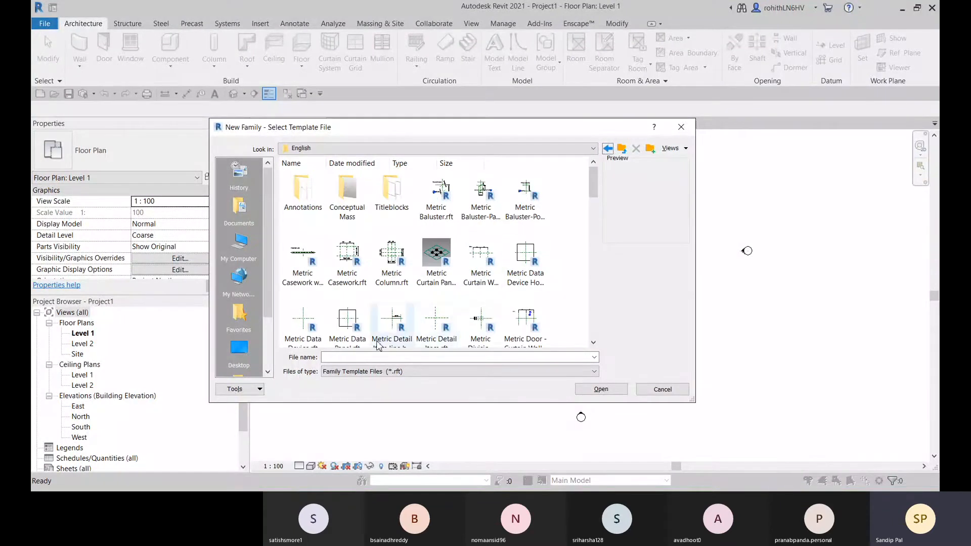
Show the English templates as a list and create the new family from the Metric Profile.rft template
left_click(677, 148)
left_click(687, 159)
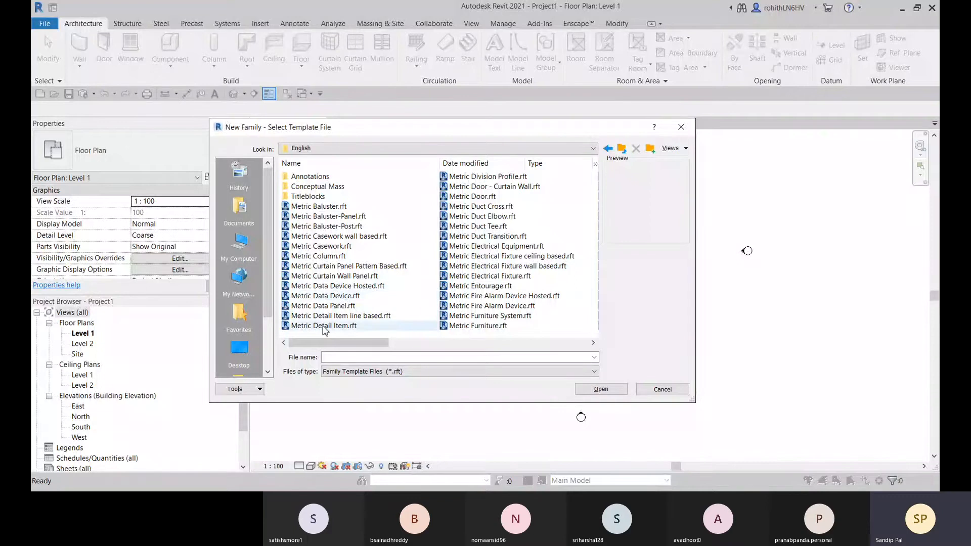
scroll(329, 313, "down", 1)
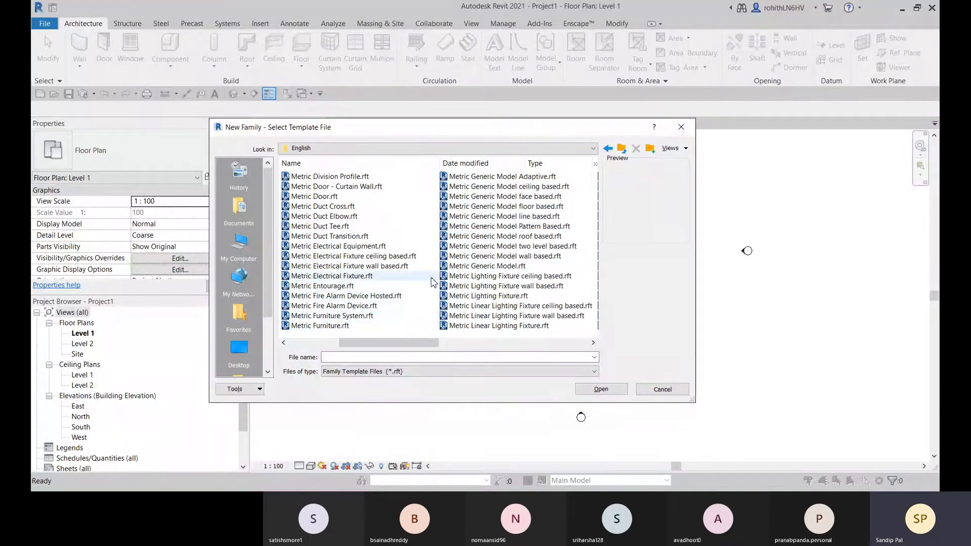
scroll(334, 318, "down", 2)
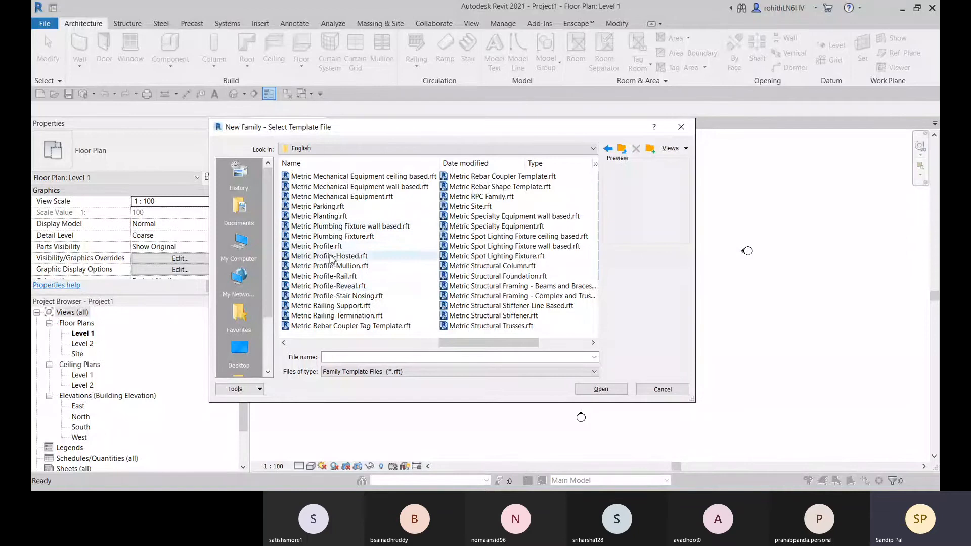
left_click(314, 246)
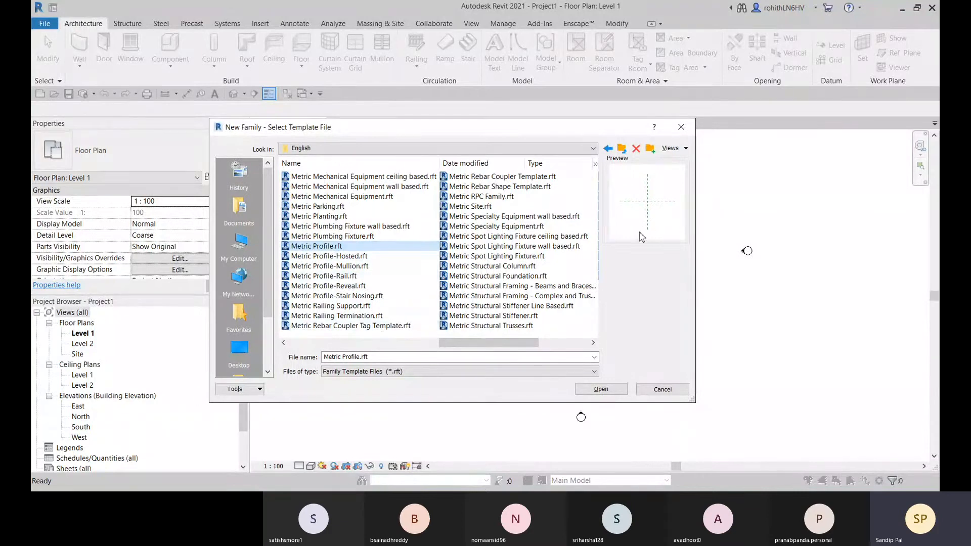
left_click(601, 389)
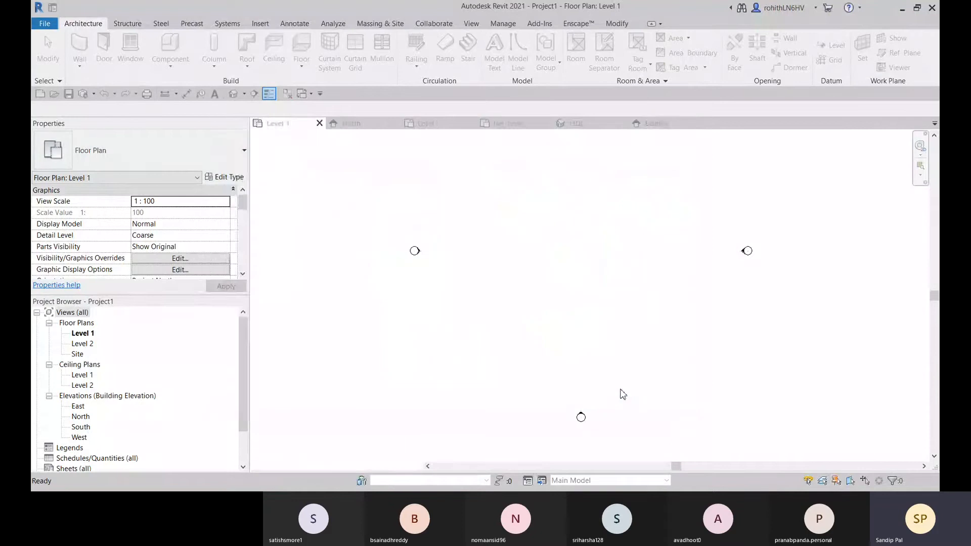
Draw chained lines from the reference plane intersection: 10 mm up, 10 mm to the right and 5 mm up
middle_click_drag(602, 309, 563, 307)
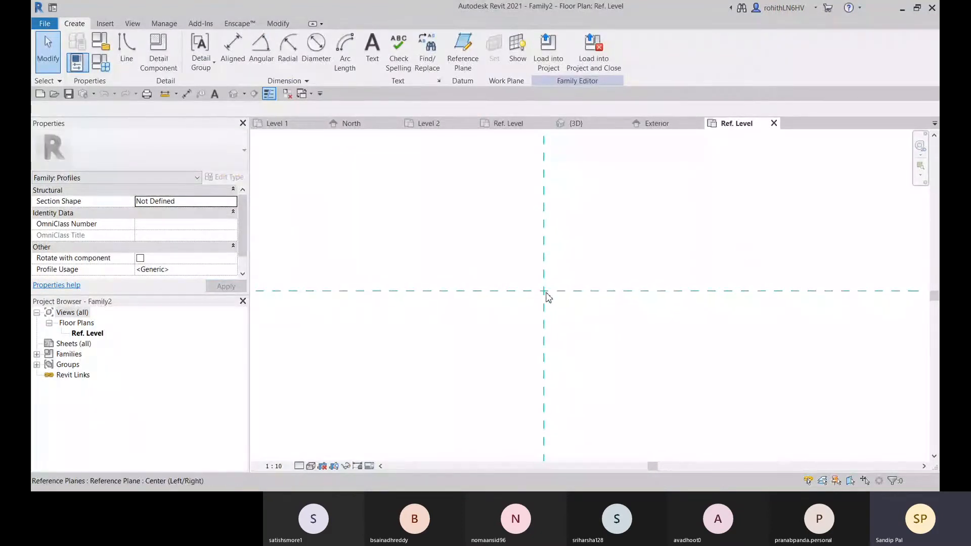
left_click(127, 59)
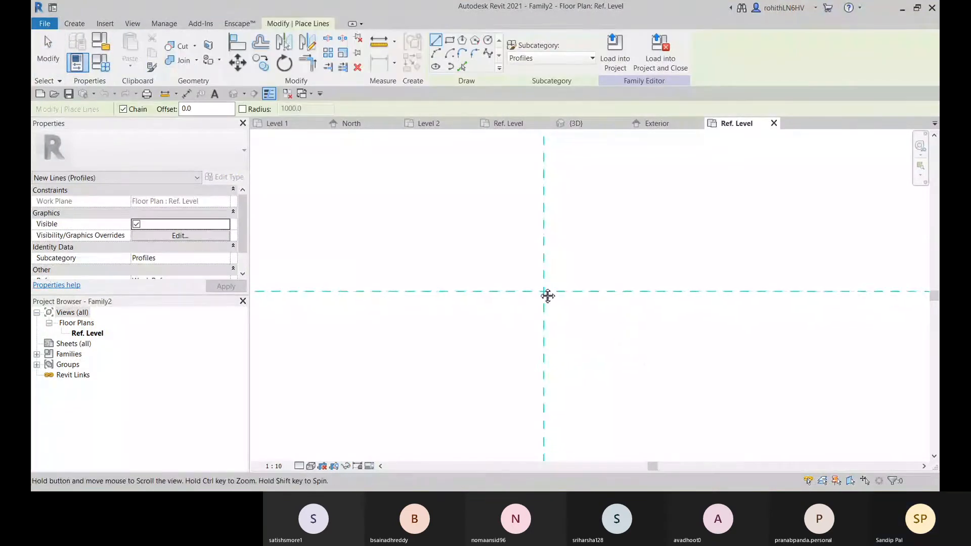
middle_click_drag(547, 296, 407, 263)
left_click(407, 262)
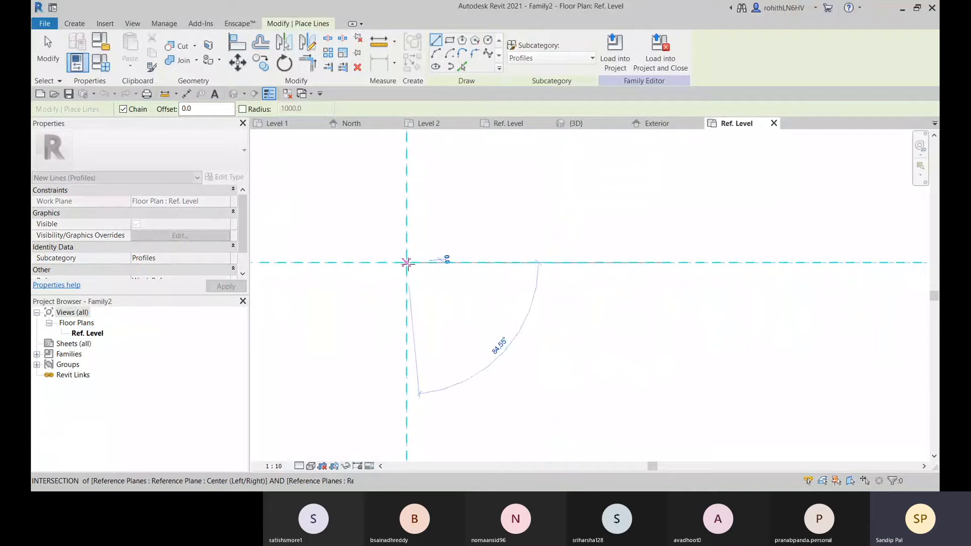
scroll(408, 254, "up", 2)
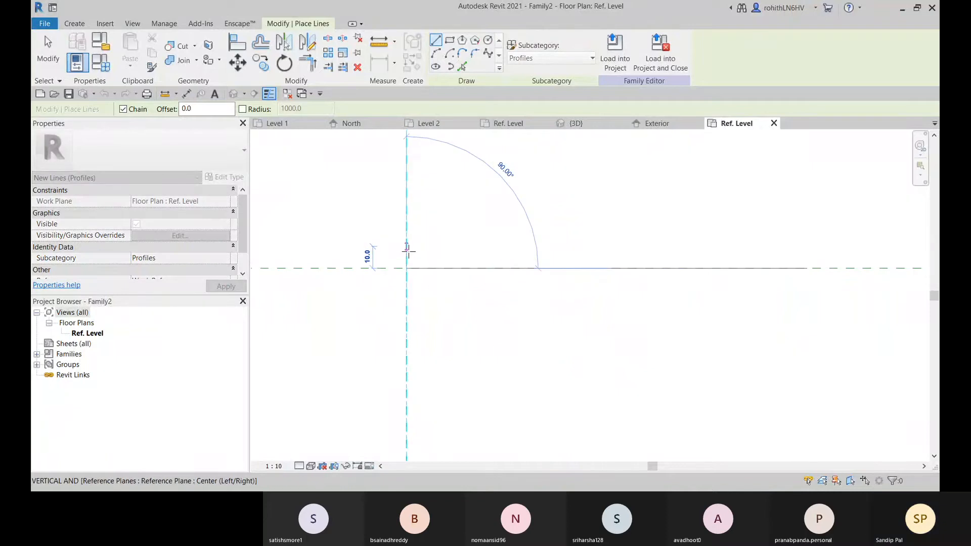
left_click(407, 246)
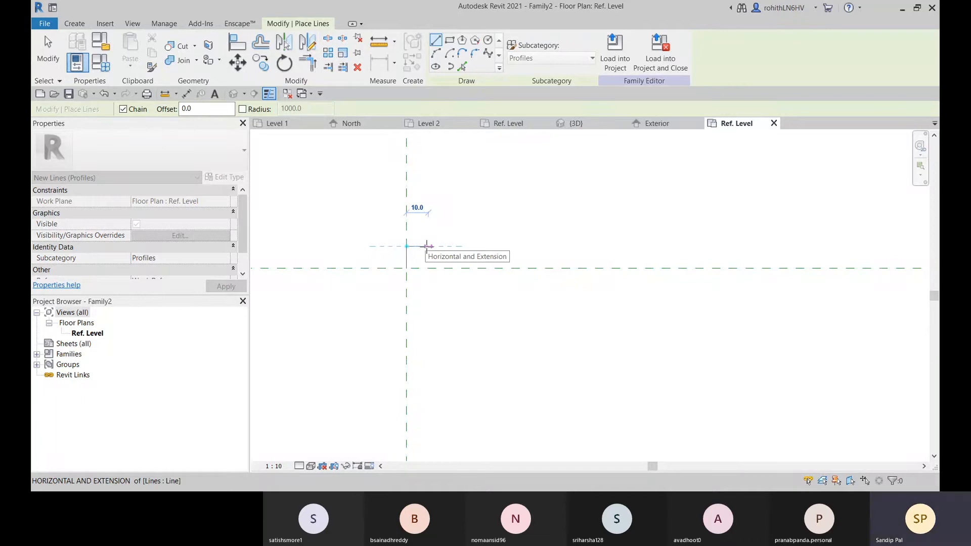
left_click(428, 246)
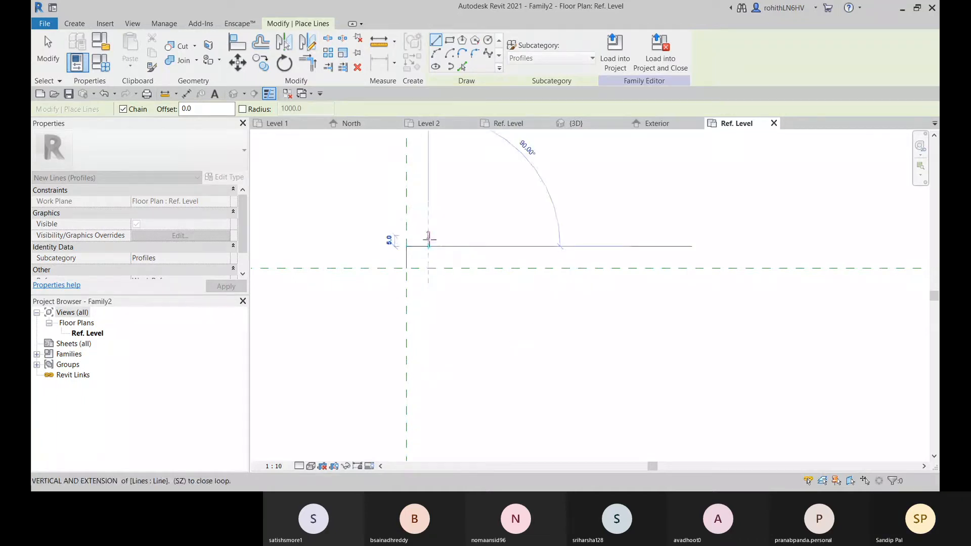
left_click(428, 236)
Draw a start-end-radius arc from the top of the stepped lines, bulging upward with a radius of about 15.5 mm
left_click(436, 54)
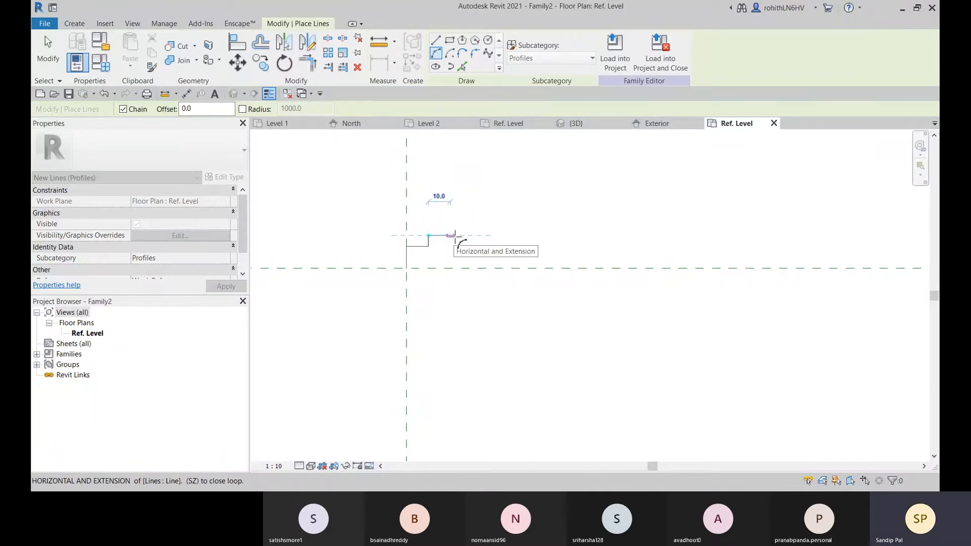
left_click(455, 235)
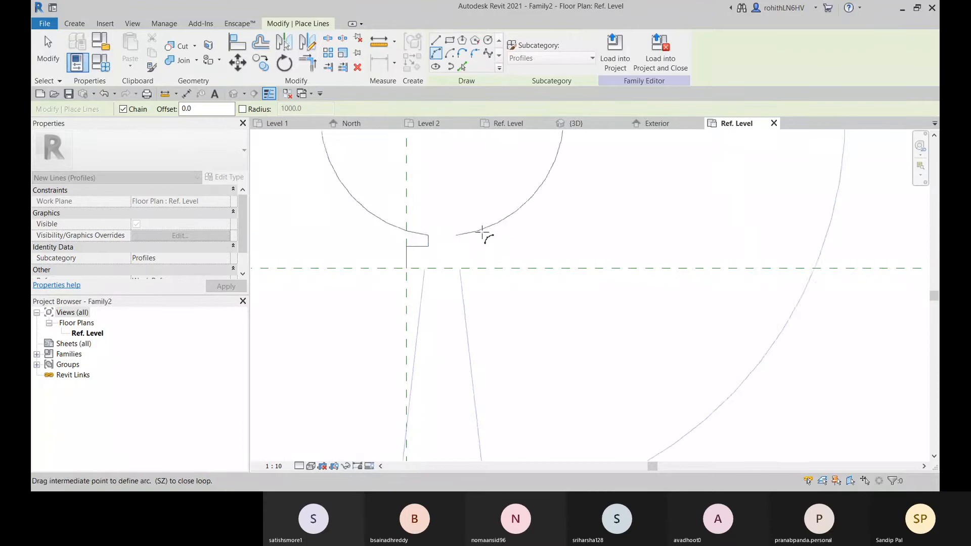
scroll(443, 233, "up", 2)
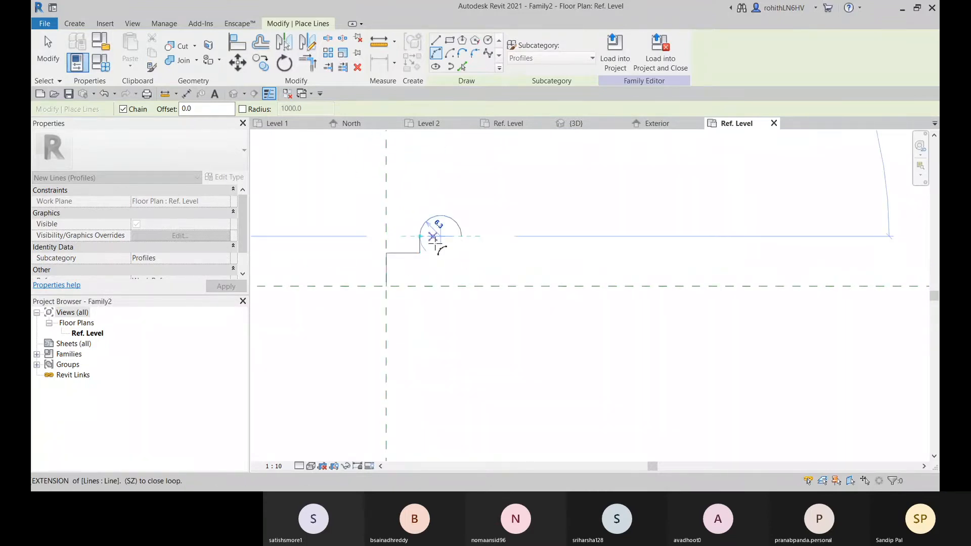
scroll(443, 236, "up", 2)
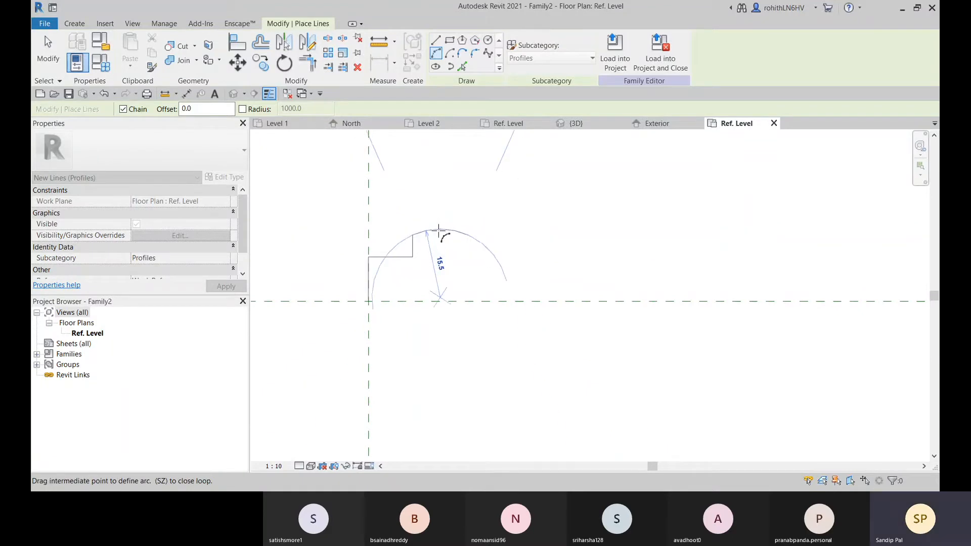
left_click(440, 234)
Continue the outline with a tangent end arc that dips downward after the first arc, and end the chain there
left_click(461, 53)
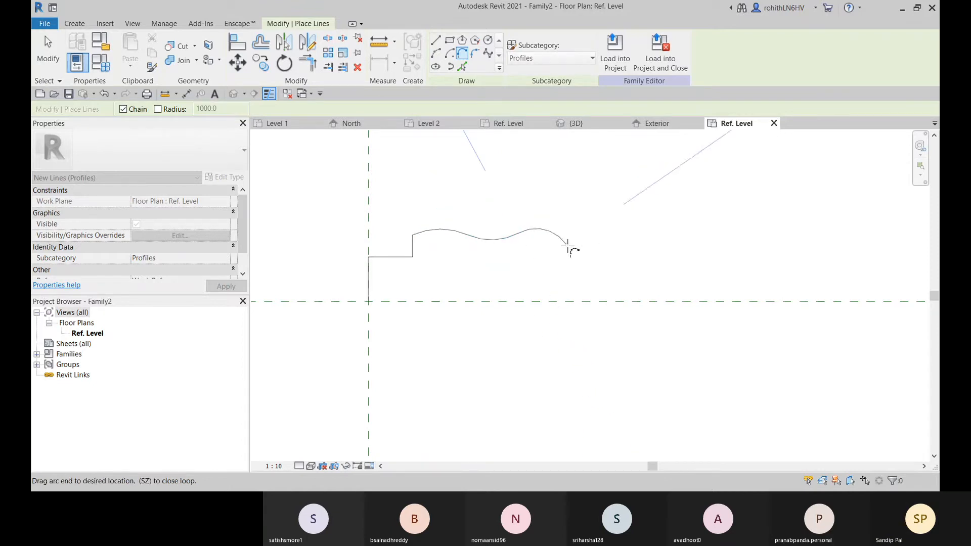
scroll(546, 241, "up", 1)
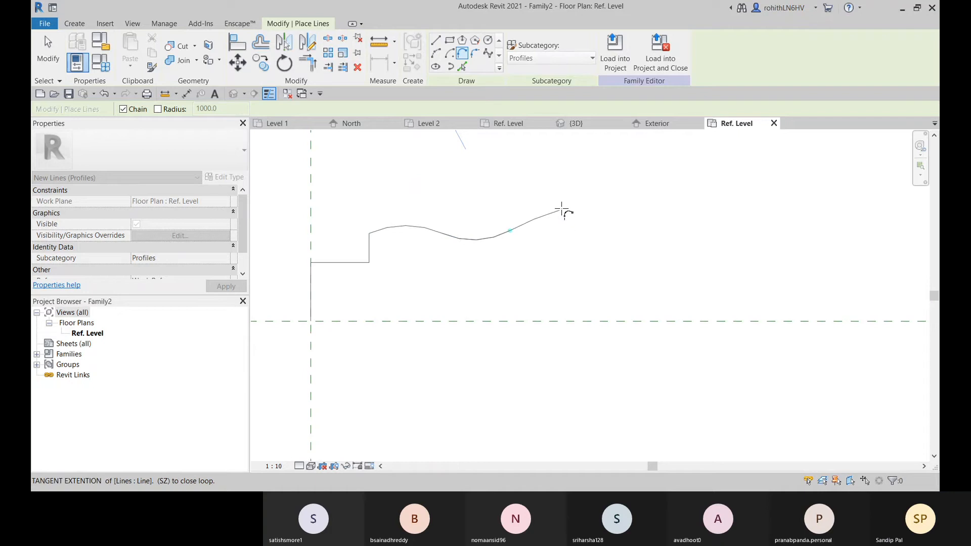
right_click(565, 210)
left_click(579, 211)
scroll(544, 240, "down", 1)
middle_click_drag(518, 253, 531, 252)
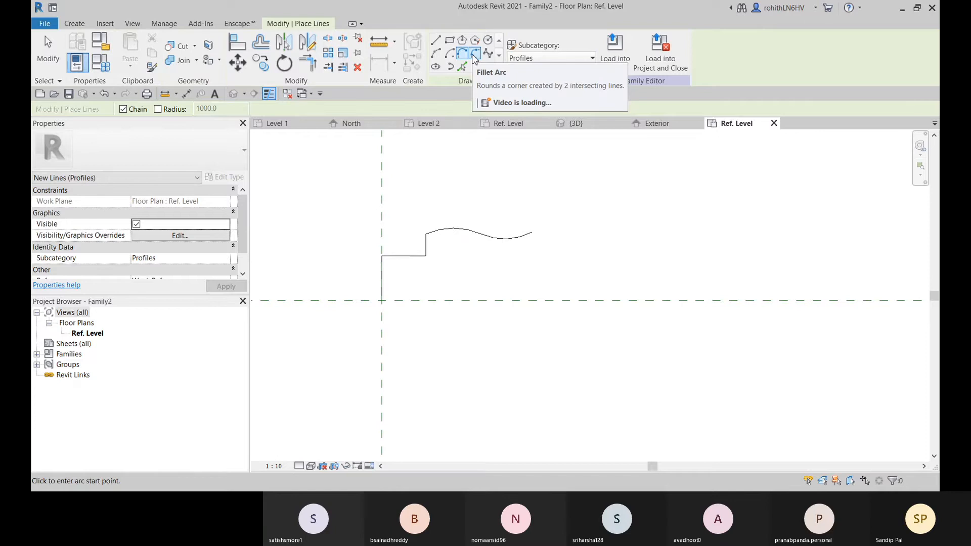
Add a short tangent end arc that crests upward at the free end of the wavy curve, and leave the line tool
left_click(474, 54)
left_click(534, 234)
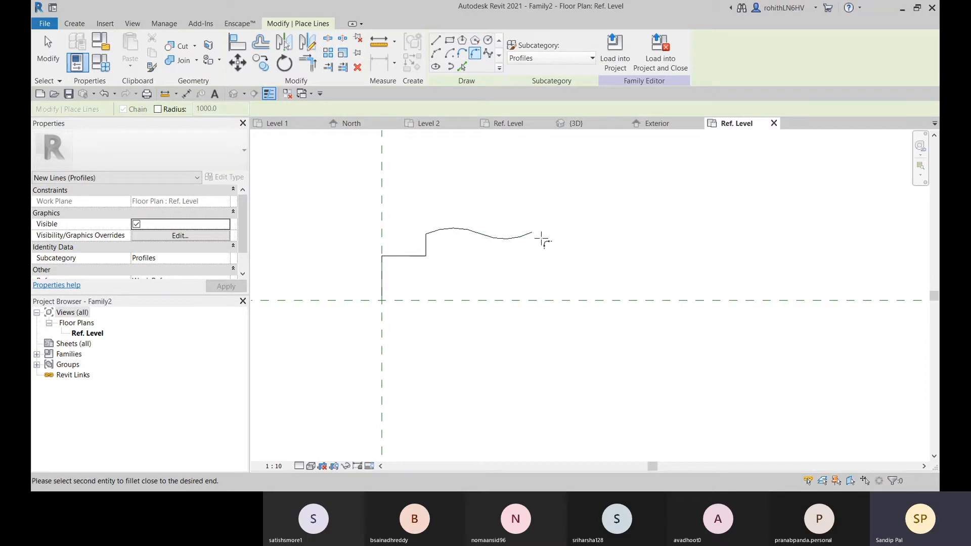
left_click(462, 54)
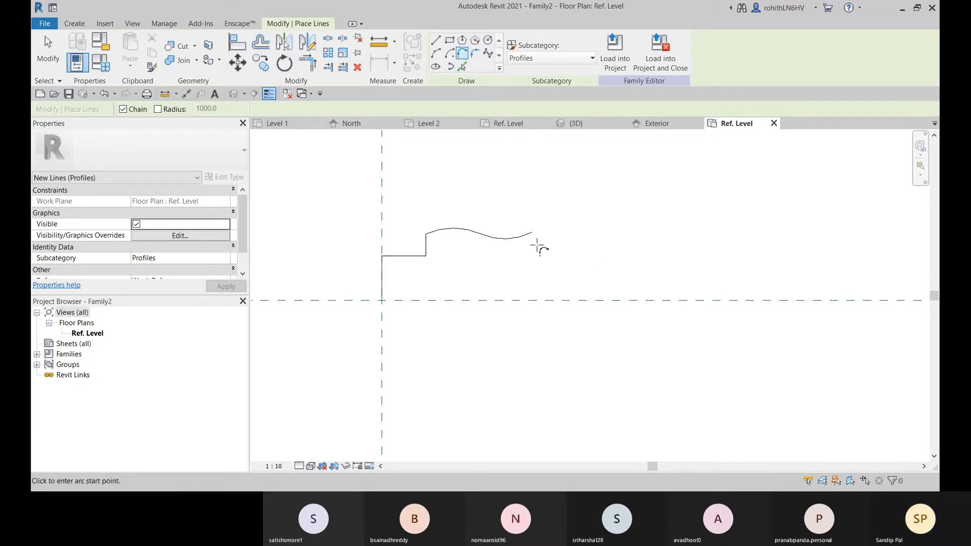
left_click(532, 232)
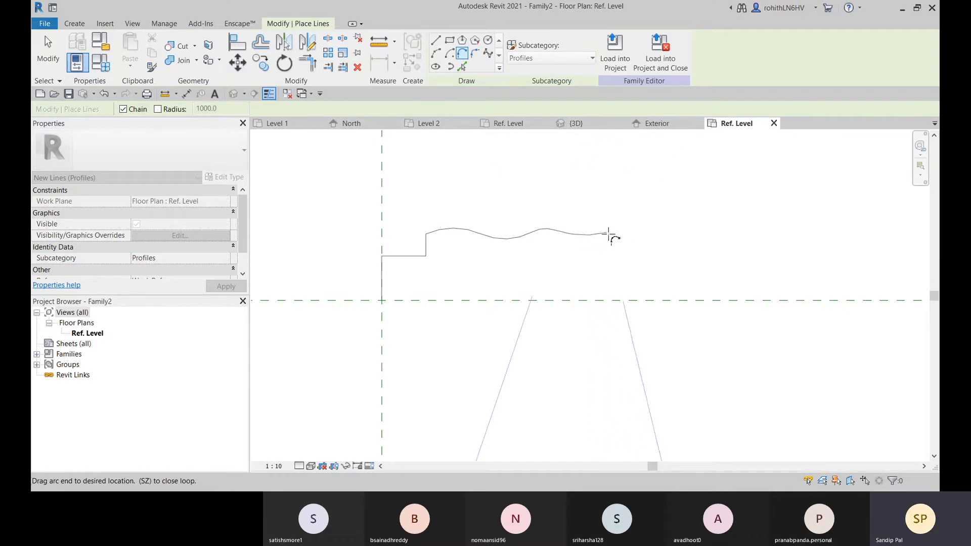
right_click(623, 227)
left_click(635, 234)
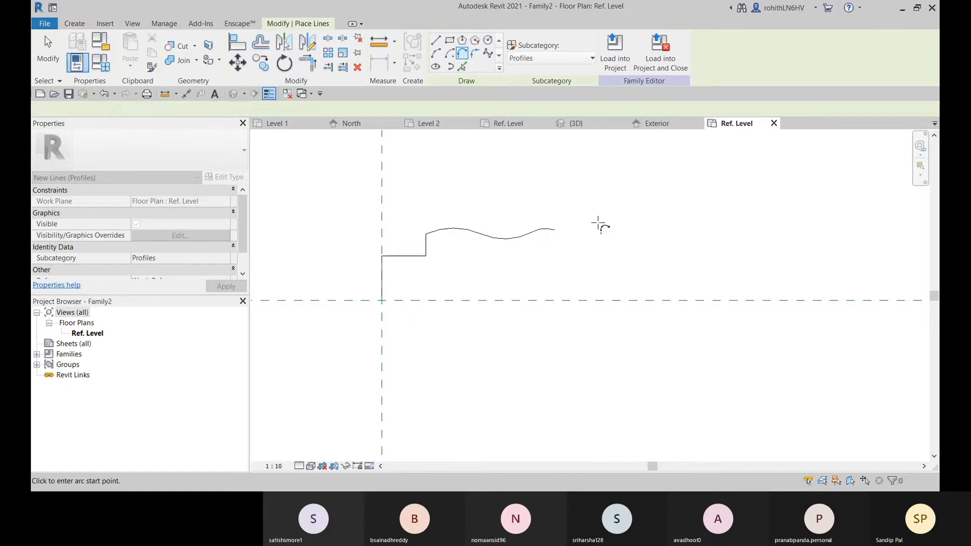
right_click(537, 187)
left_click(551, 195)
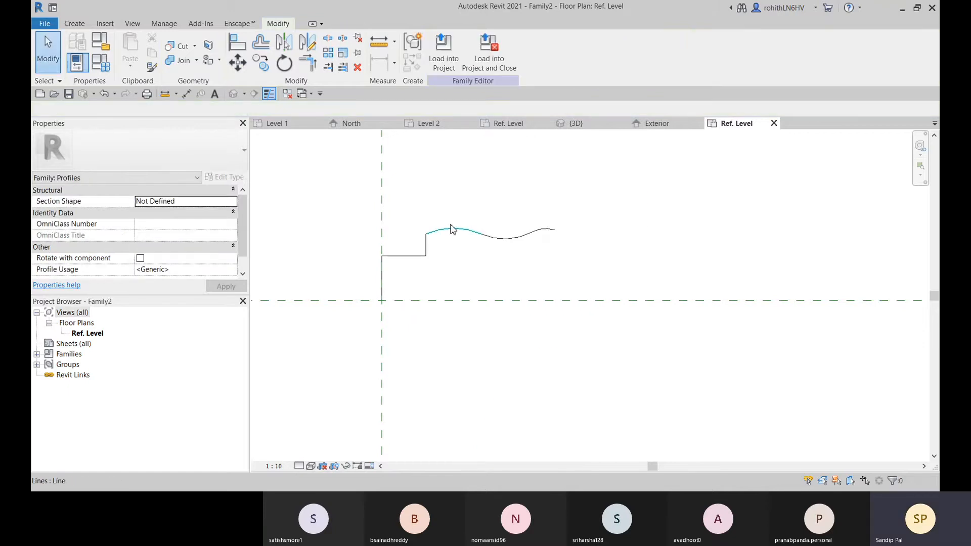
Mirror a copy of the first two arcs about a vertical axis drawn through the end of the short arc
left_click(454, 228)
left_click(498, 240)
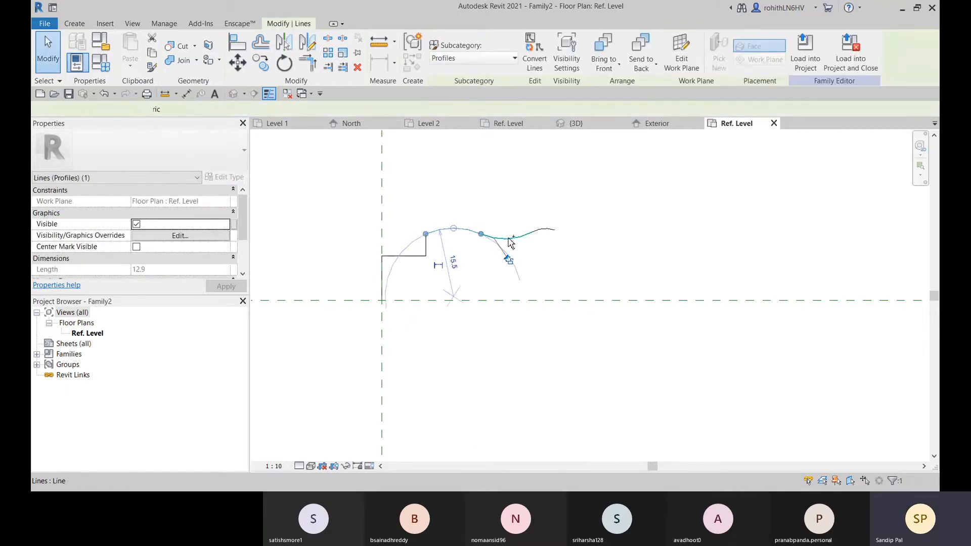
left_click(510, 243, "ctrl")
left_click(312, 45)
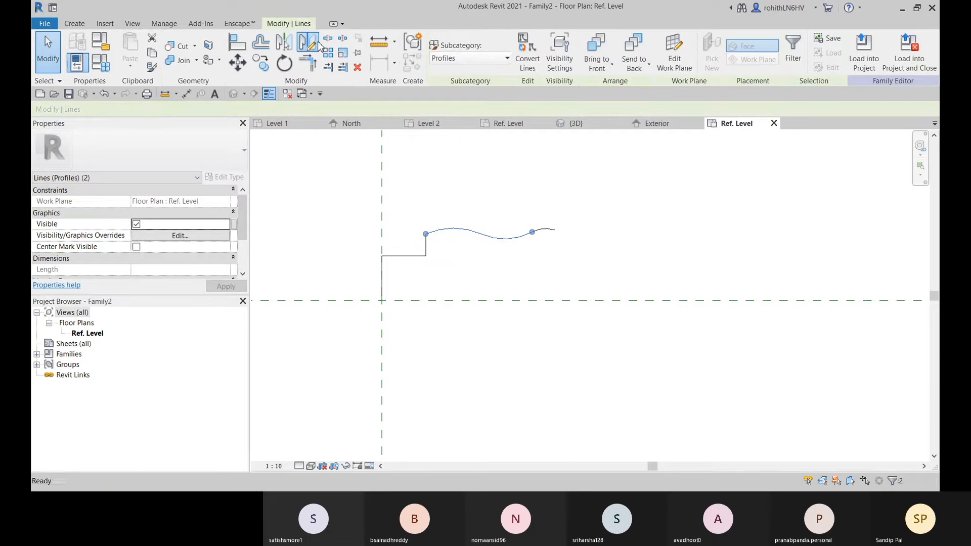
left_click(555, 231)
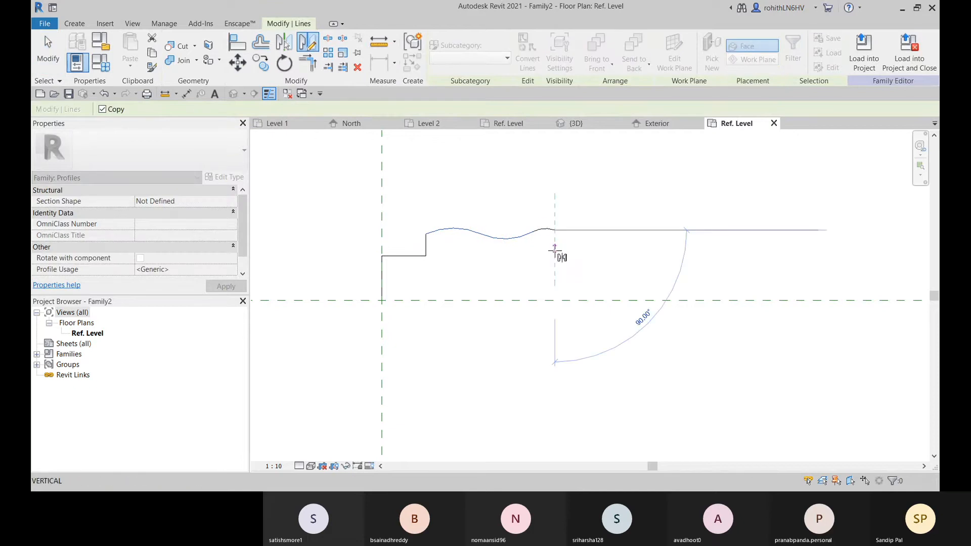
left_click(555, 248)
Move the two mirrored arcs so their near end meets the free end of the short crest arc
middle_click_drag(566, 266, 502, 267)
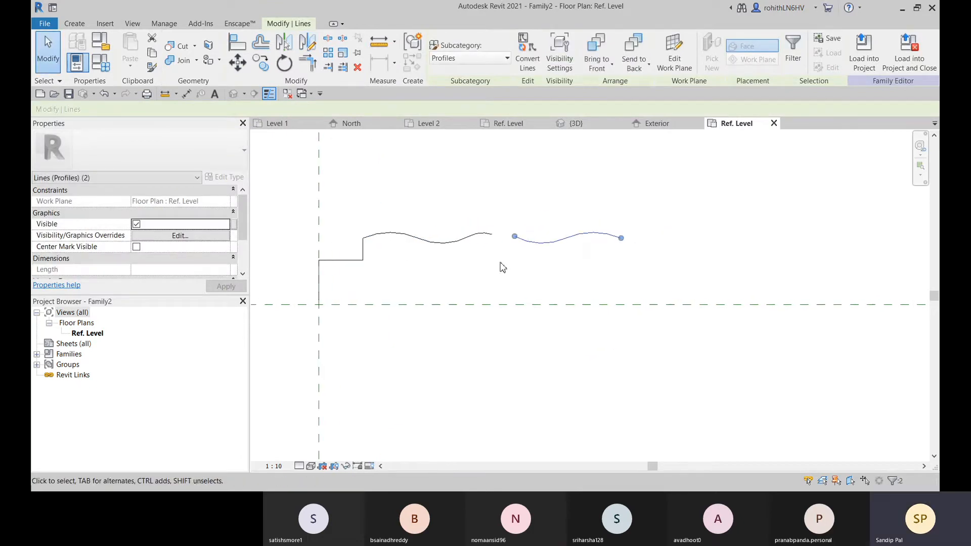
left_click(238, 62)
left_click(515, 237)
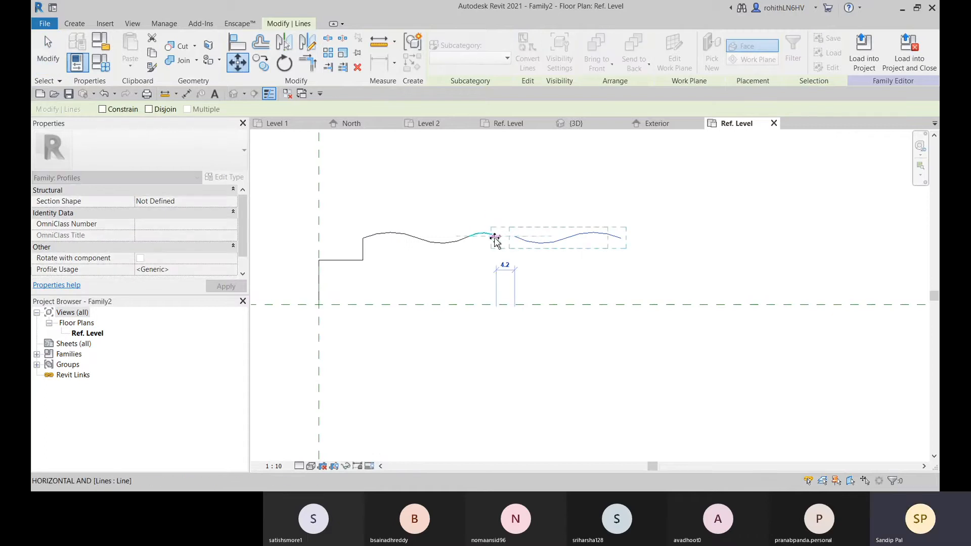
scroll(494, 239, "up", 3)
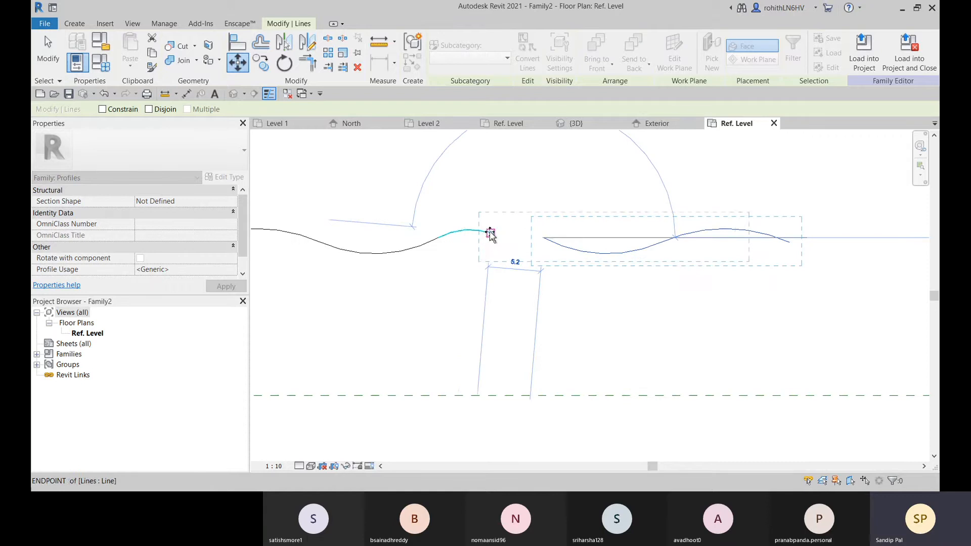
left_click(490, 232)
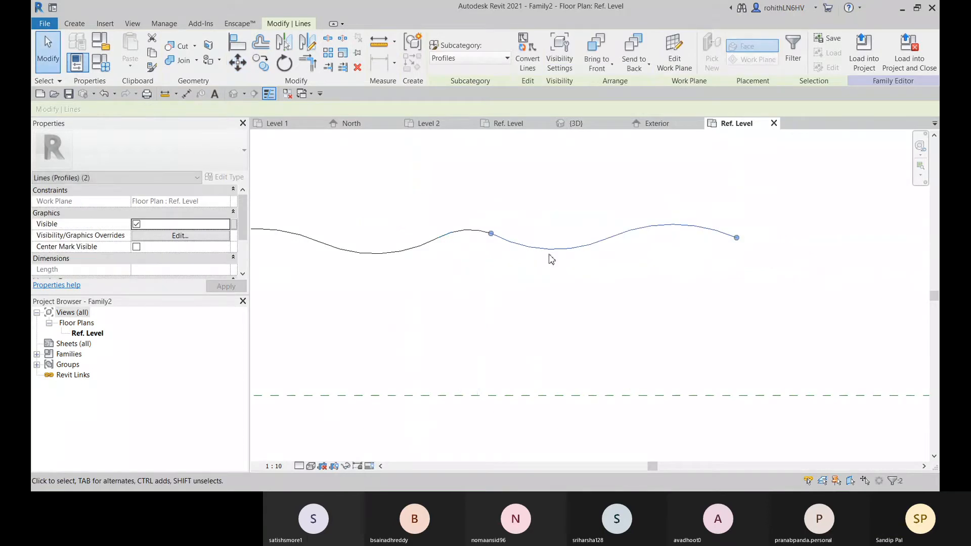
scroll(582, 259, "down", 2)
left_click(558, 285)
scroll(521, 290, "down", 1)
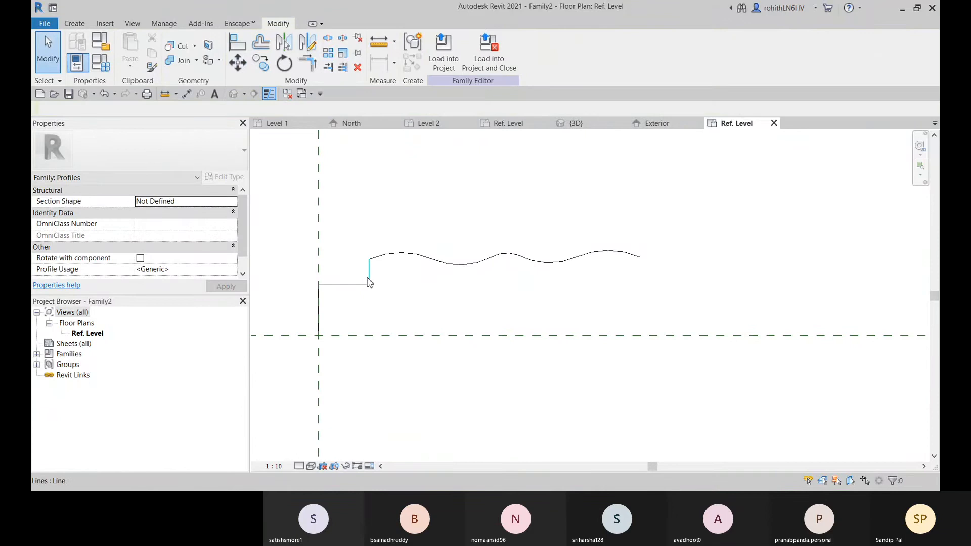
Mirror a copy of the three stepped lines about a vertical axis drawn through the crest of the short middle arc
left_click(368, 281)
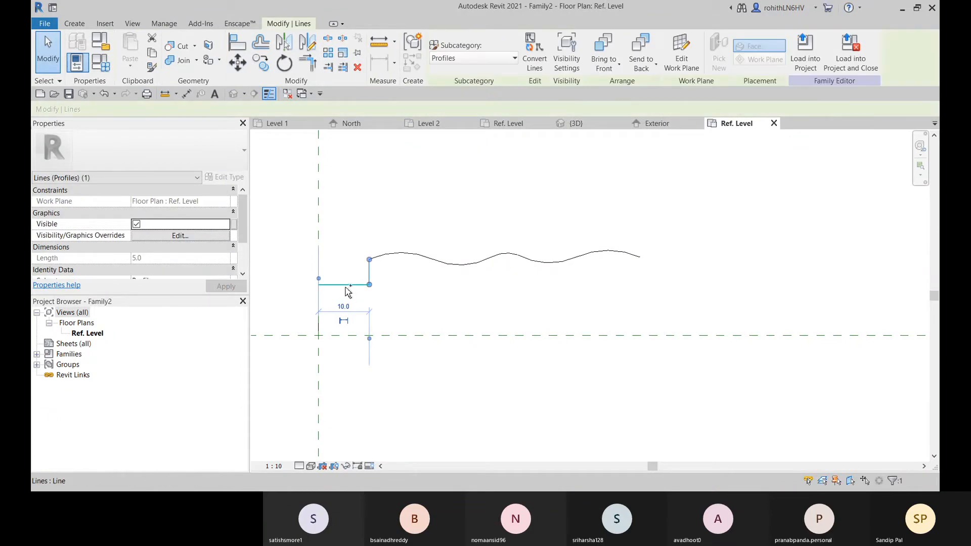
left_click(318, 329)
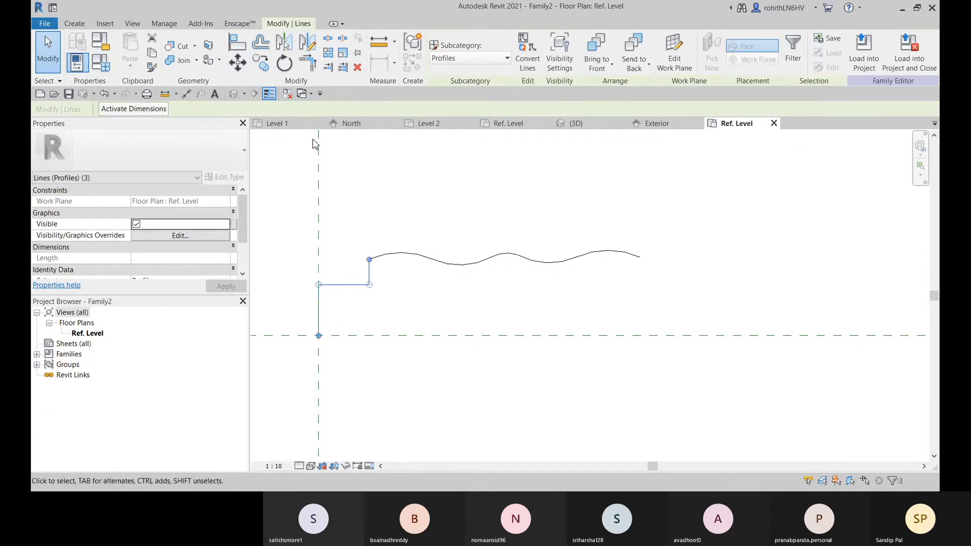
left_click(309, 43)
left_click(504, 253)
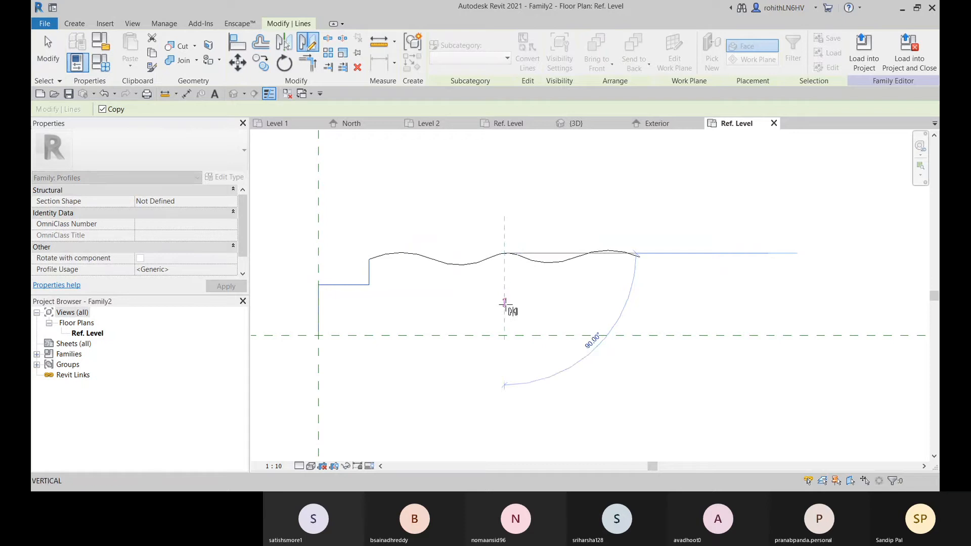
left_click(506, 311)
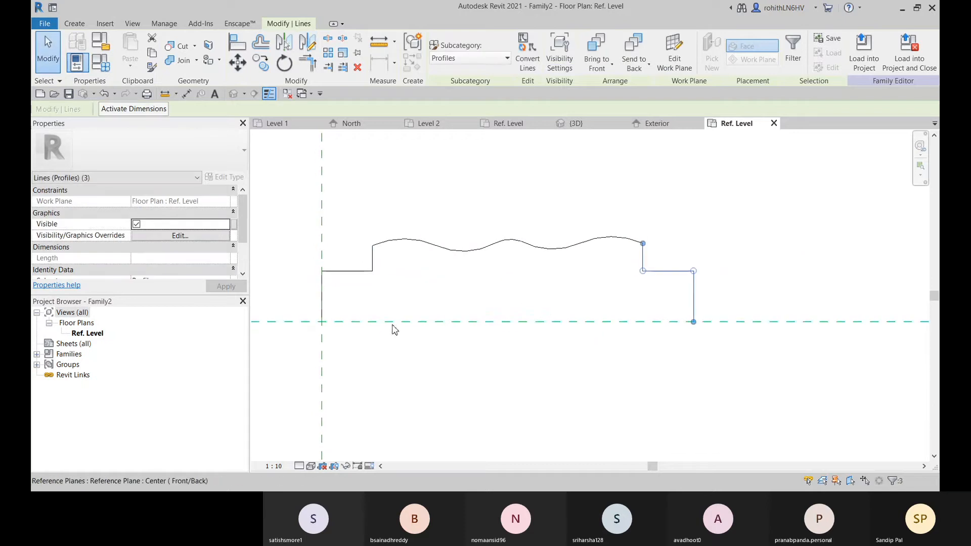
left_click(576, 198)
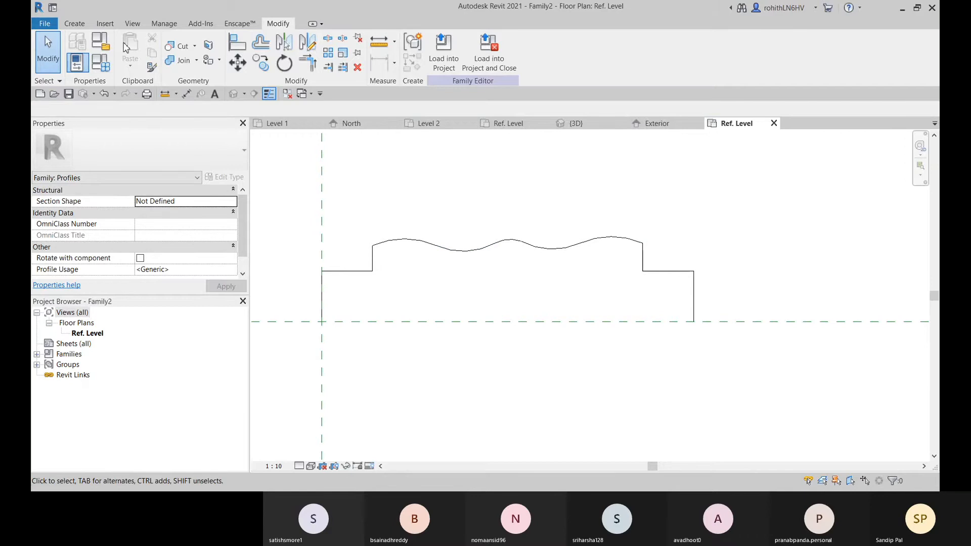
Close the profile with a straight base line along the horizontal reference plane between the two outer vertical lines
left_click(79, 26)
left_click(127, 44)
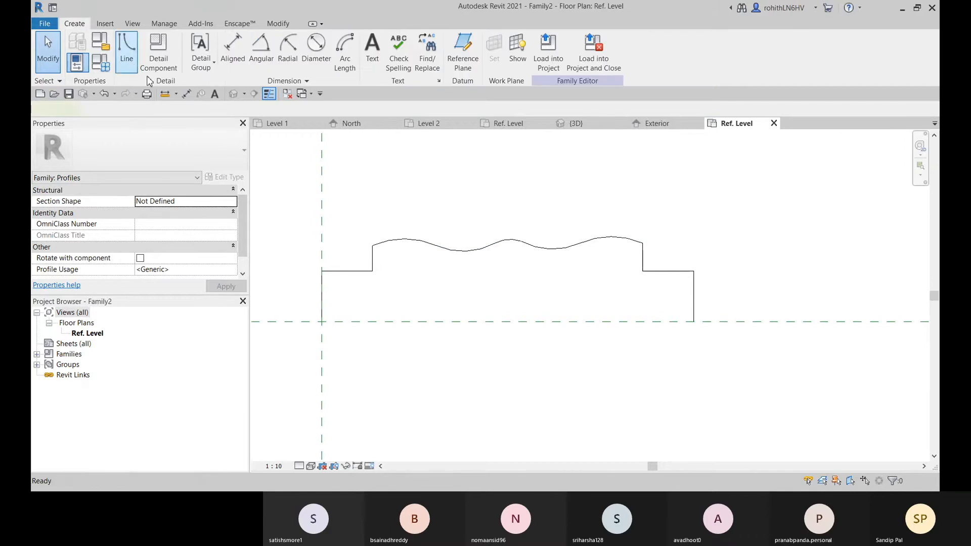
left_click(321, 321)
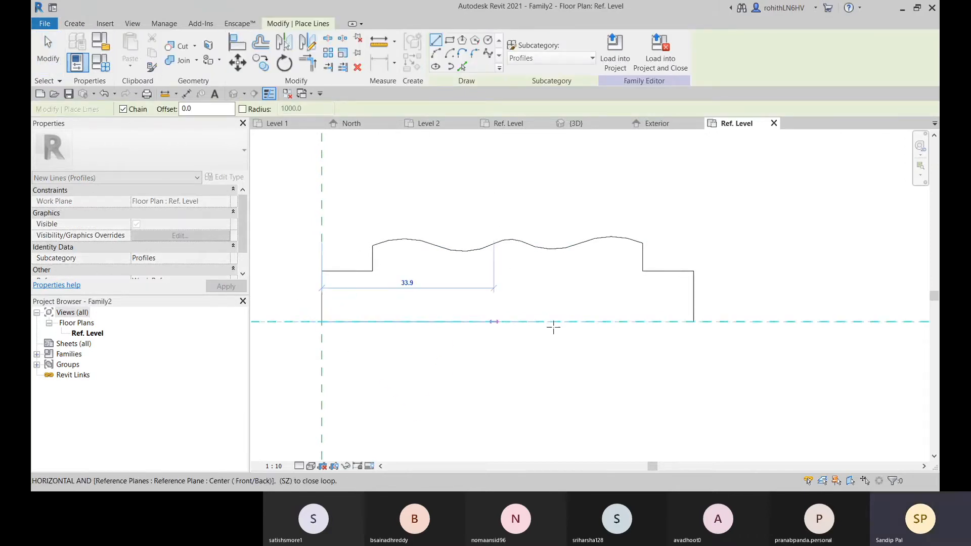
left_click(693, 322)
middle_click_drag(446, 318, 448, 348)
scroll(580, 328, "down", 2)
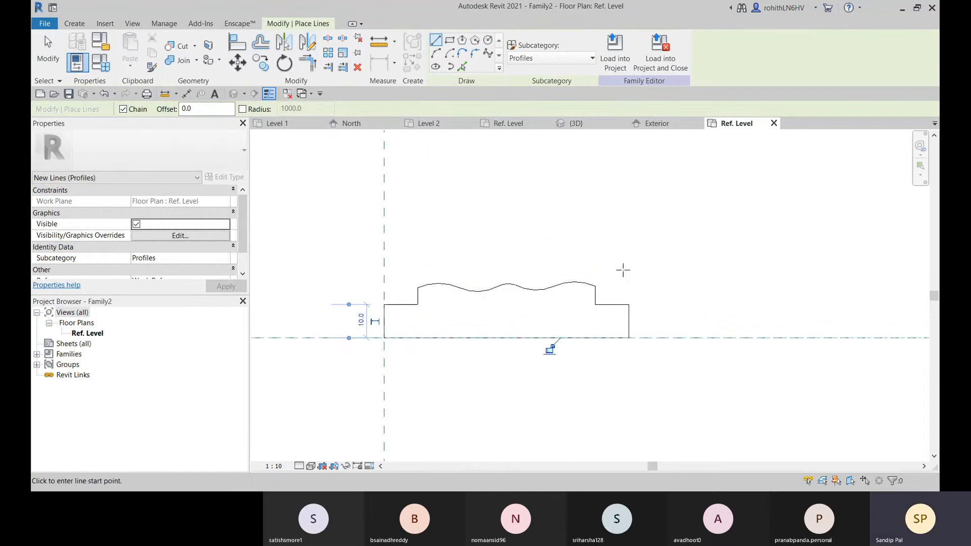
right_click(496, 205)
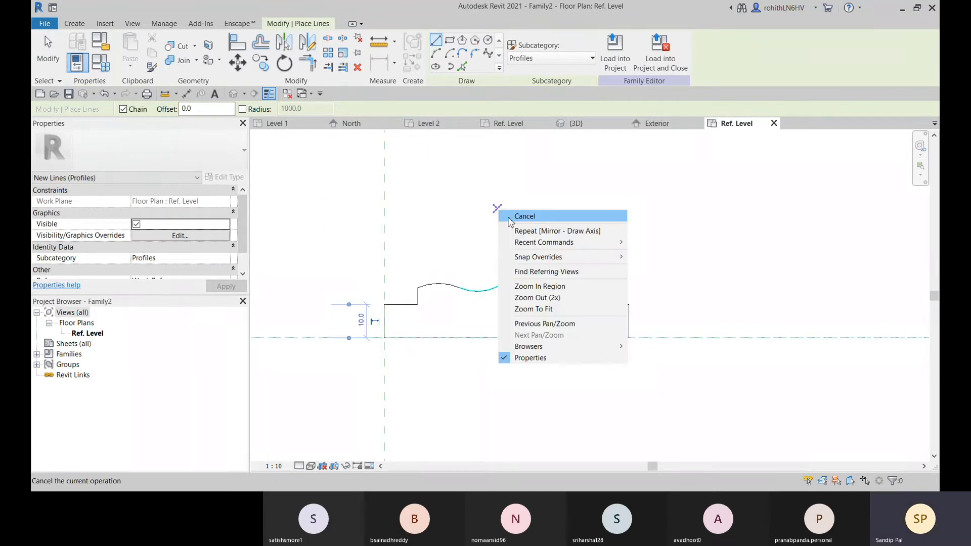
left_click(506, 215)
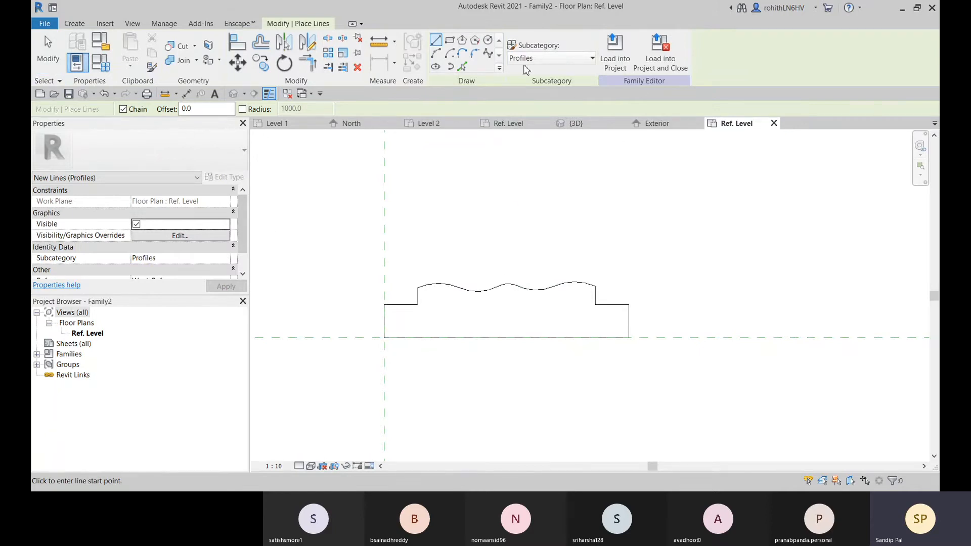
Load the finished profile into Family1 and assign Family2 as the profile of the open sweep
left_click(623, 65)
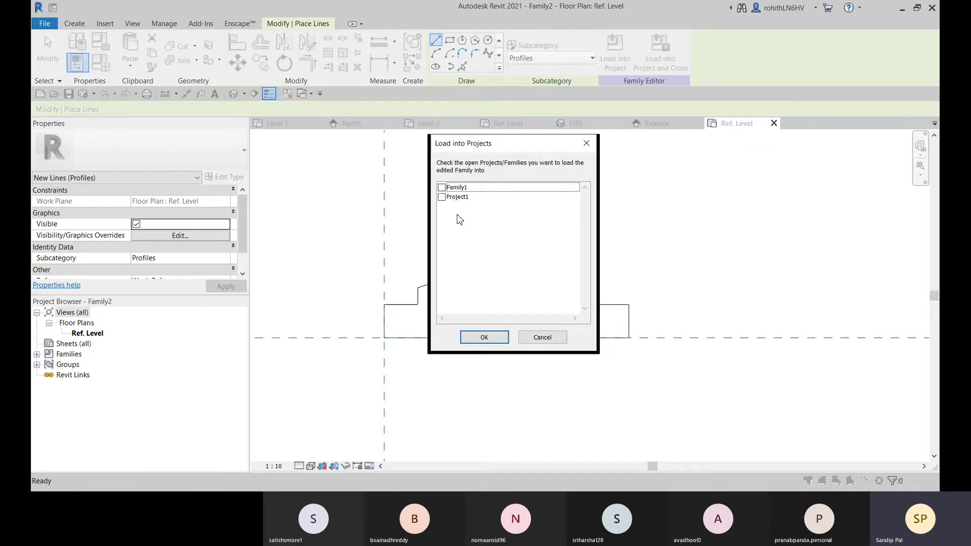
left_click(442, 189)
left_click(485, 338)
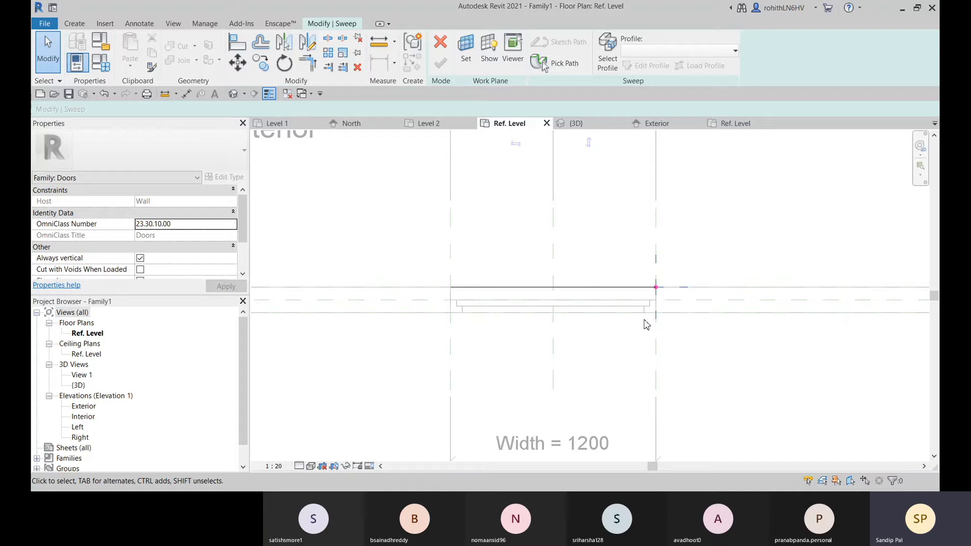
left_click(612, 64)
left_click(667, 51)
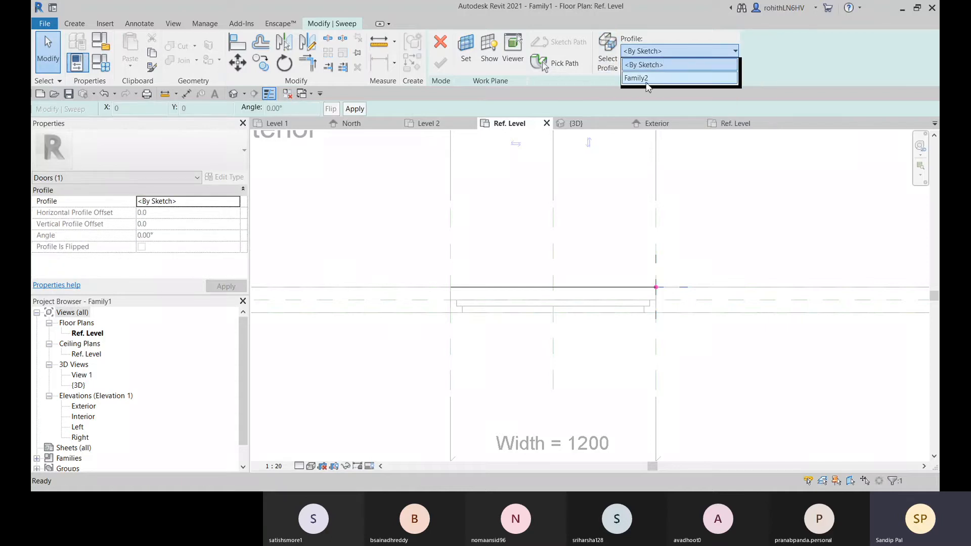
left_click(646, 78)
Try rotating the sweep profile at the path's end to 90° and then to 180°
scroll(652, 297, "up", 4)
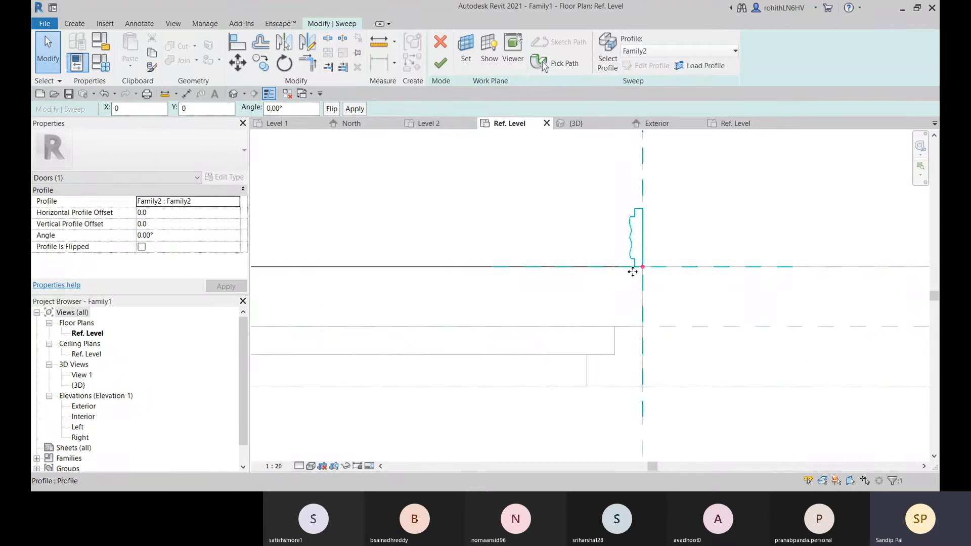
scroll(633, 272, "up", 2)
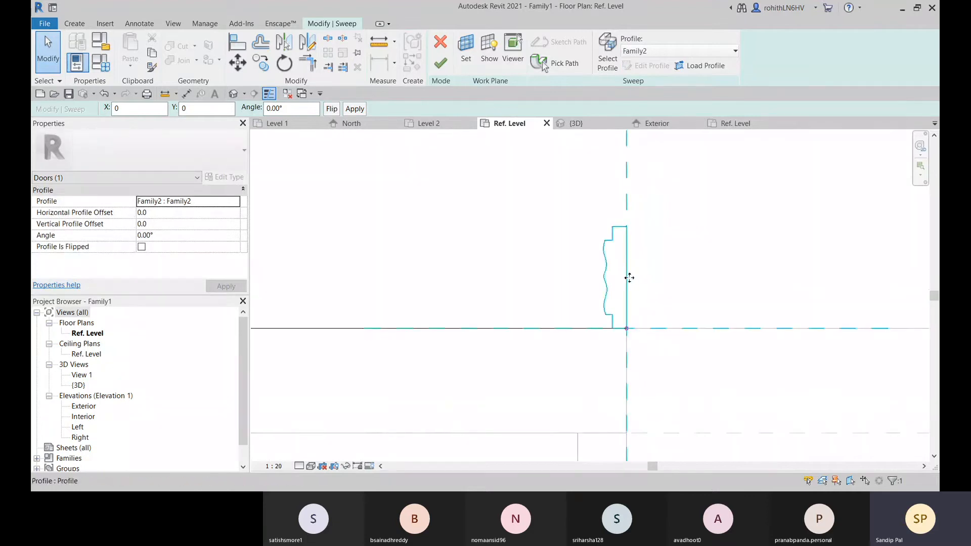
scroll(629, 277, "down", 3)
middle_click_drag(681, 327, 708, 313)
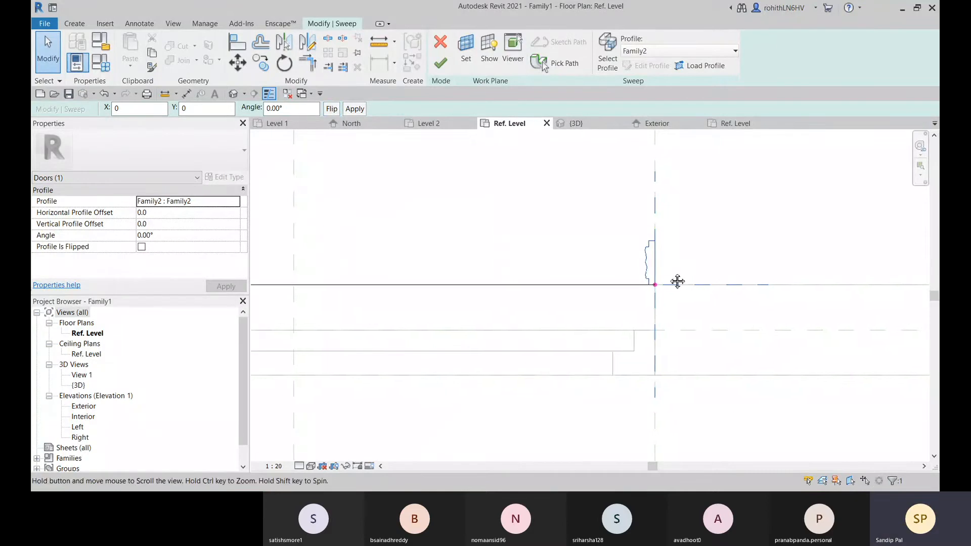
middle_click_drag(675, 284, 623, 300)
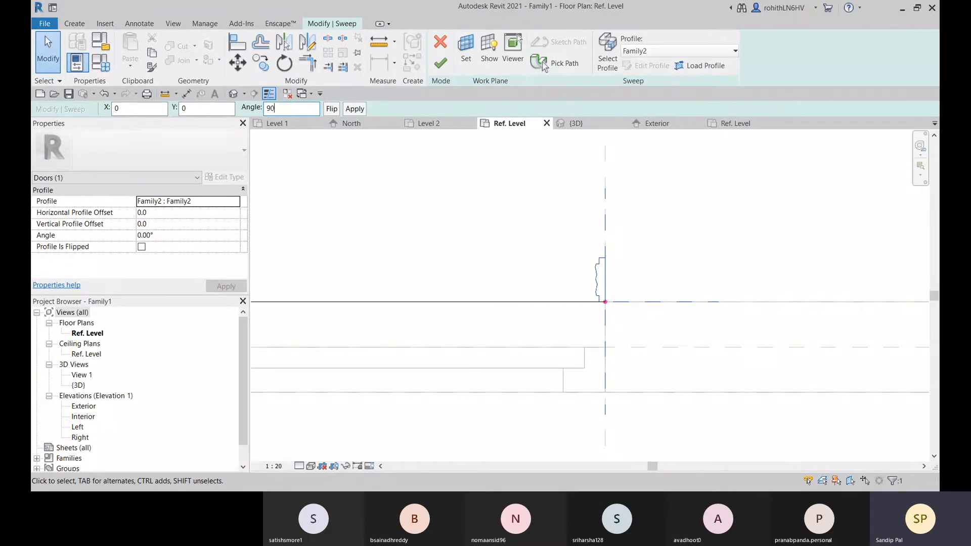
key("Return")
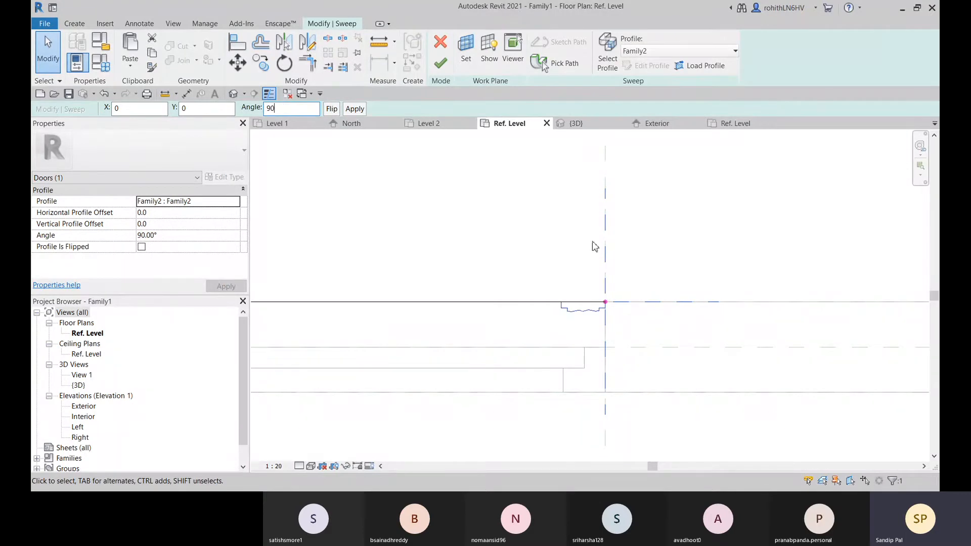
left_click(331, 108)
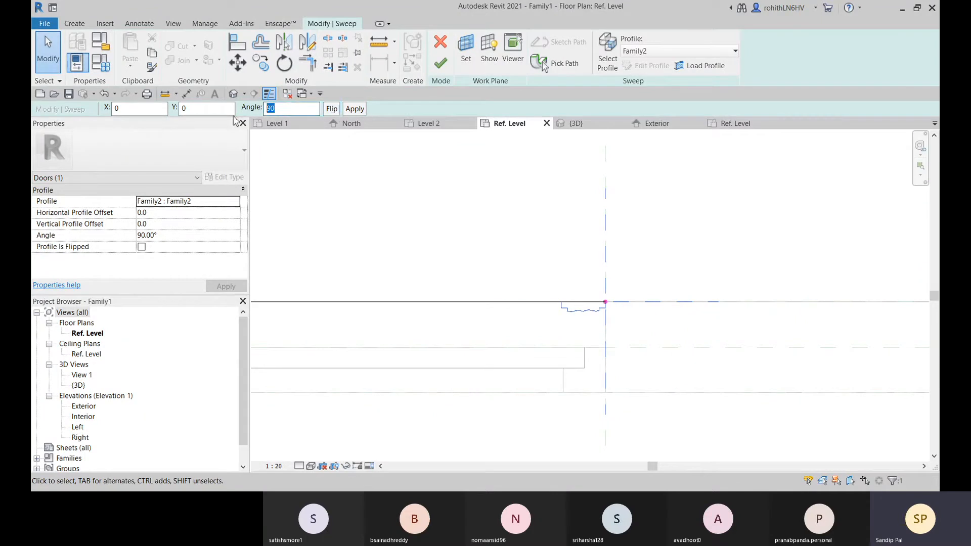
type("180")
key("Return")
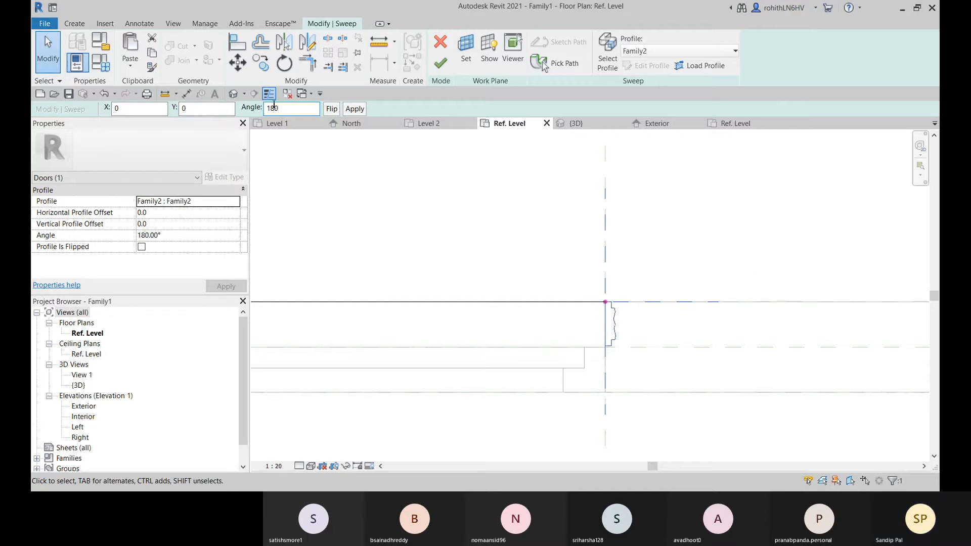
Set the sweep profile's angle to 270° and finish the sweep
left_click_drag(279, 109, 259, 110)
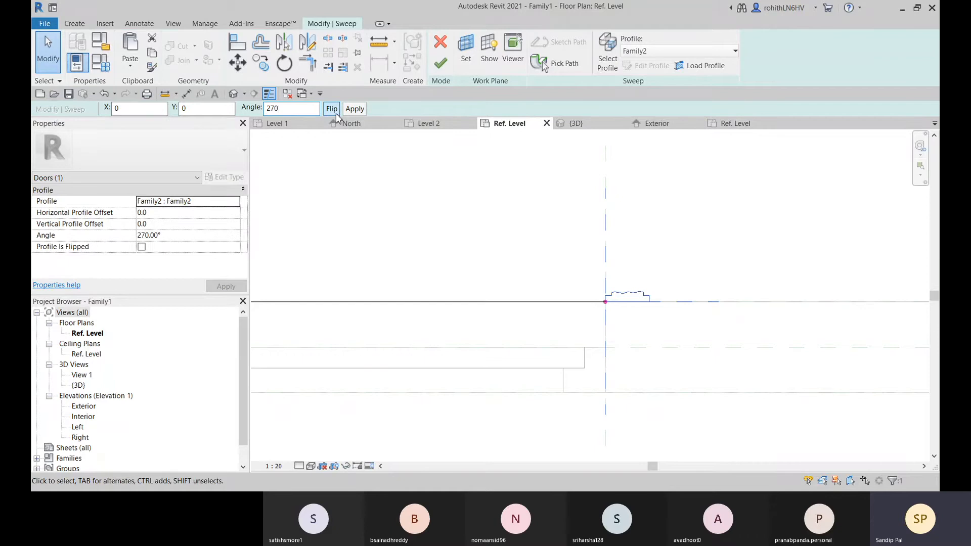
middle_click_drag(659, 339, 677, 307)
scroll(608, 320, "down", 1)
middle_click_drag(641, 350, 747, 389)
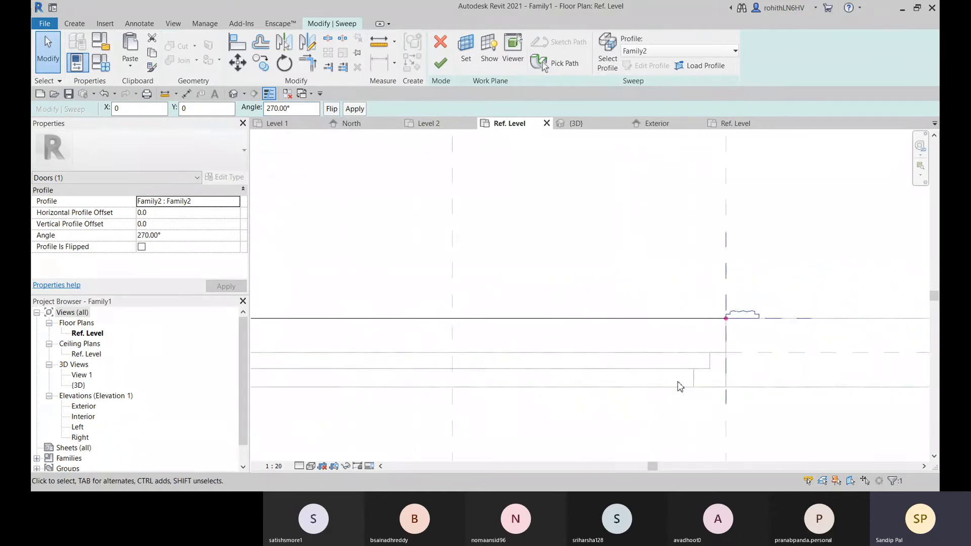
scroll(667, 345, "down", 1)
middle_click_drag(687, 362, 708, 327)
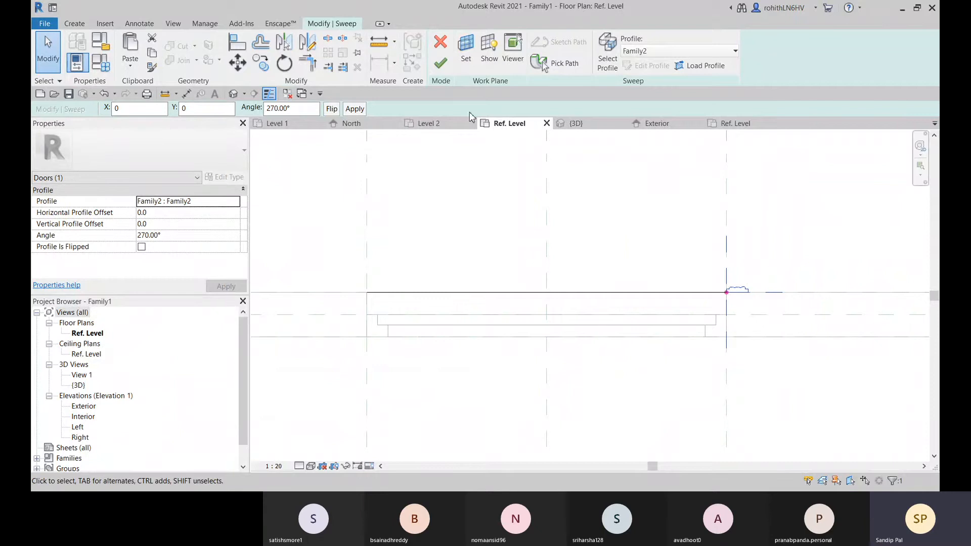
left_click(439, 63)
Examine the swept trim around the arched door opening in the 3D view, including its lower ends
middle_click_drag(632, 336, 423, 343)
left_click(574, 123)
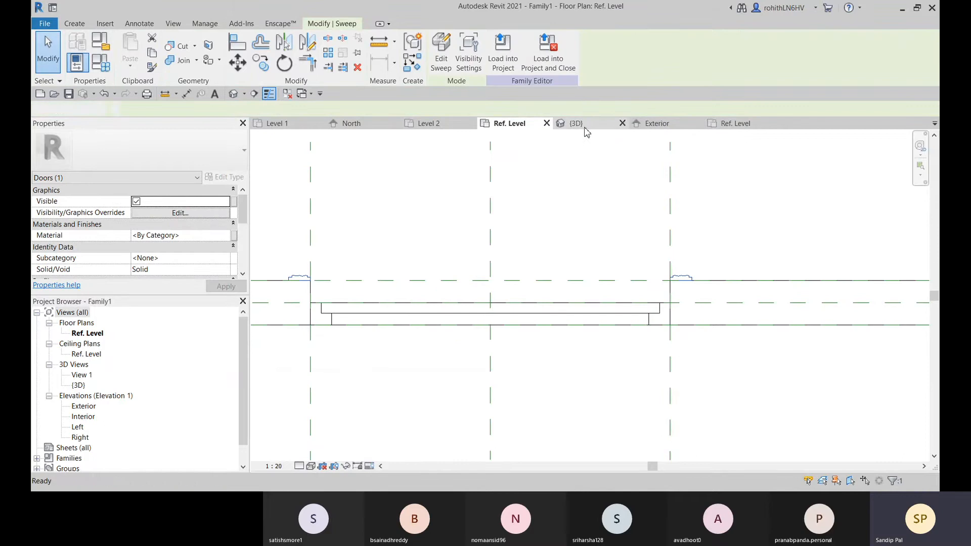
left_click(538, 410)
scroll(441, 424, "up", 5)
scroll(441, 423, "up", 5)
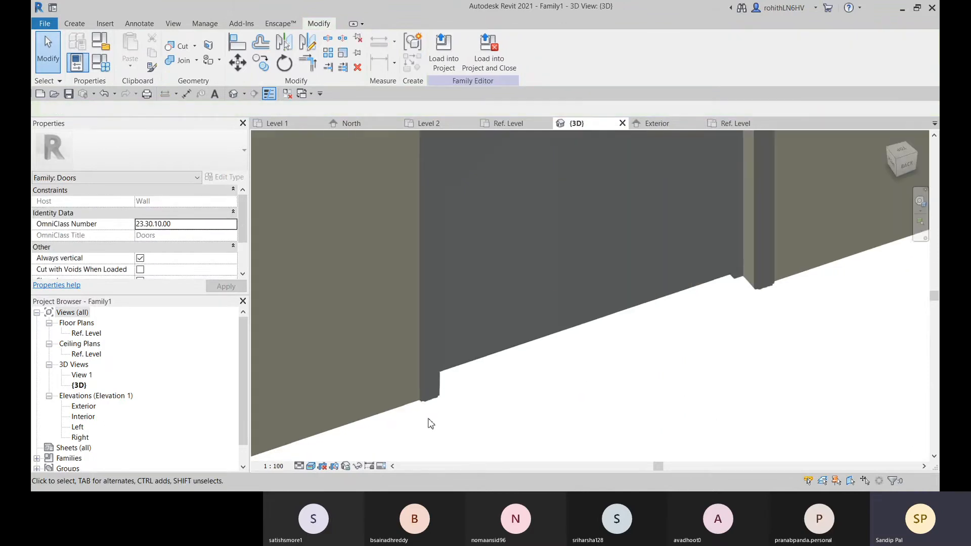
scroll(451, 413, "up", 1)
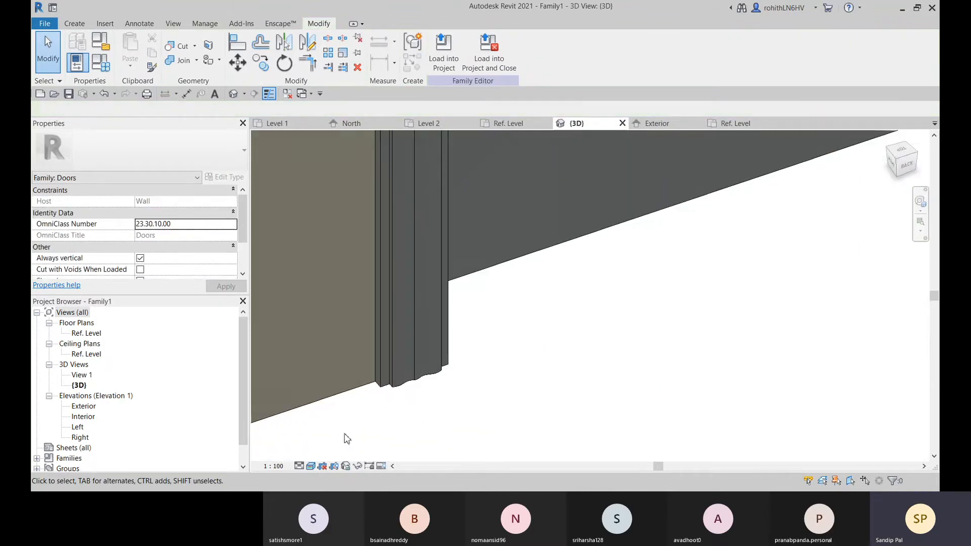
scroll(419, 417, "down", 5)
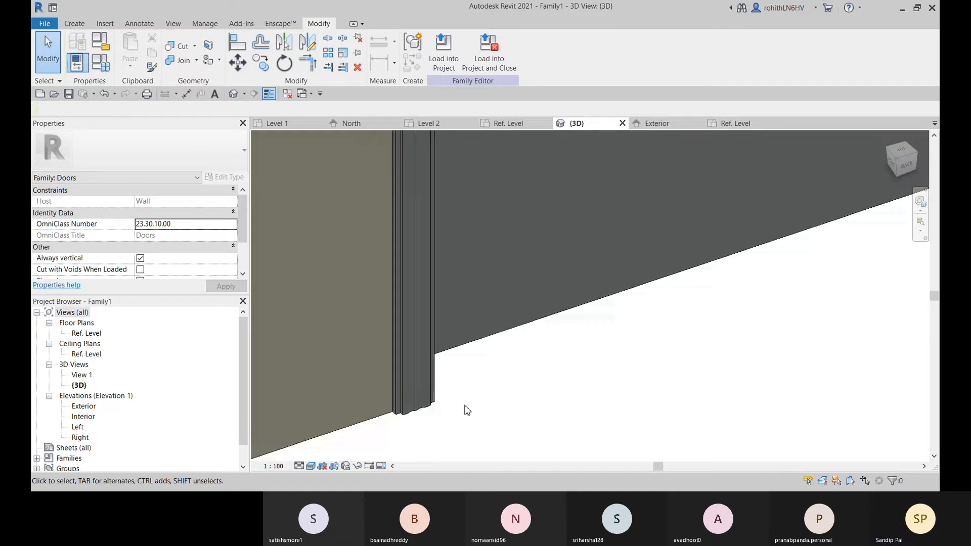
scroll(678, 353, "down", 6)
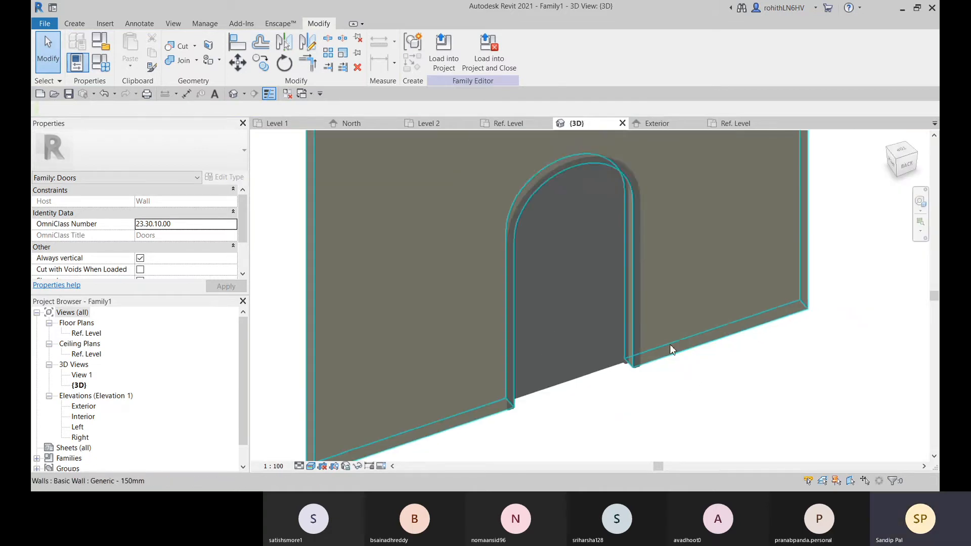
middle_click_drag(672, 354, 639, 307)
scroll(601, 394, "down", 2)
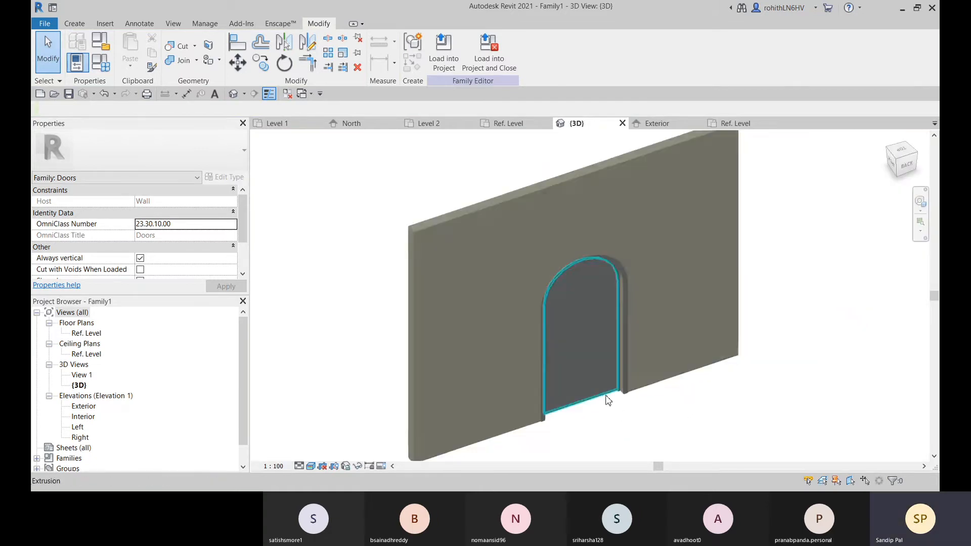
middle_click_drag(597, 370, 638, 349)
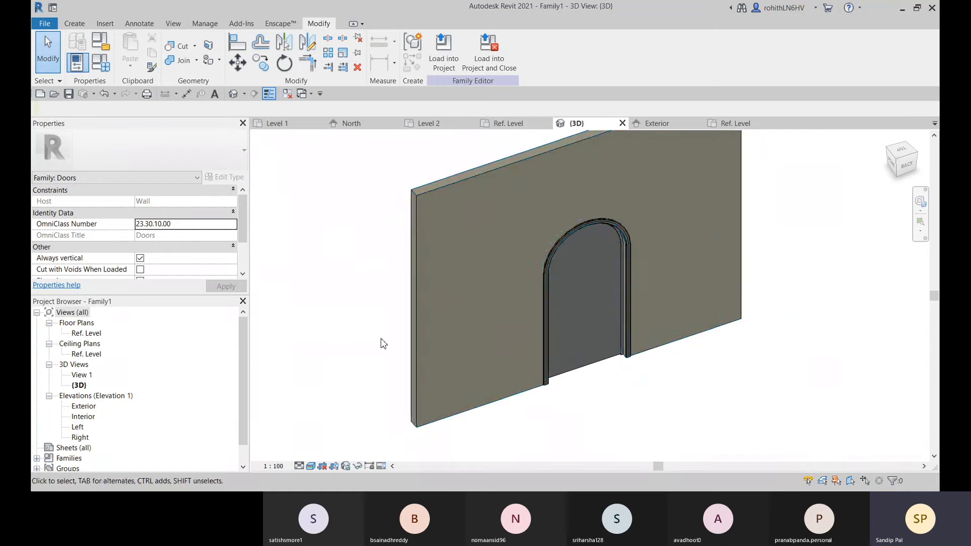
Examine the arched door's height reference plane and its constraints in the Exterior elevation
left_click(656, 123)
middle_click_drag(624, 272, 637, 261)
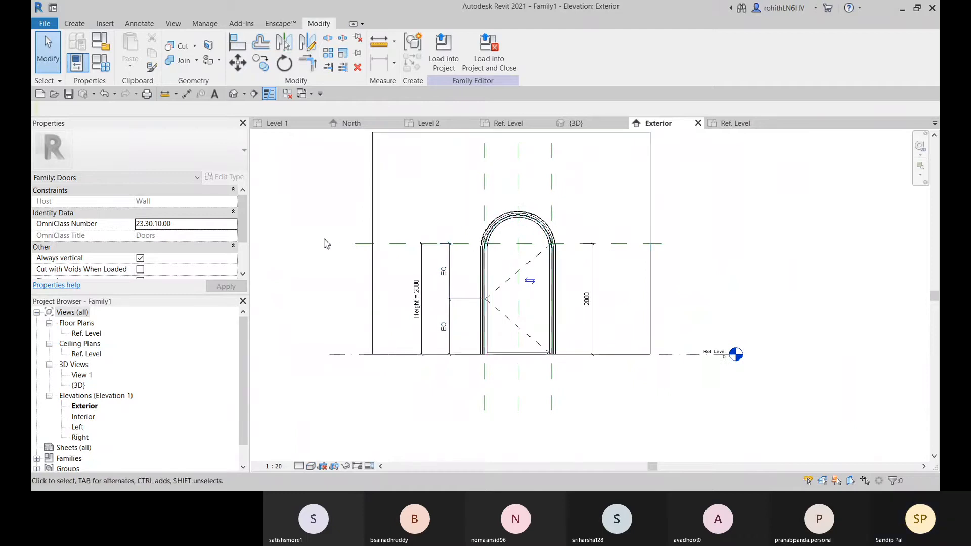
left_click(359, 245)
middle_click_drag(513, 282, 570, 287)
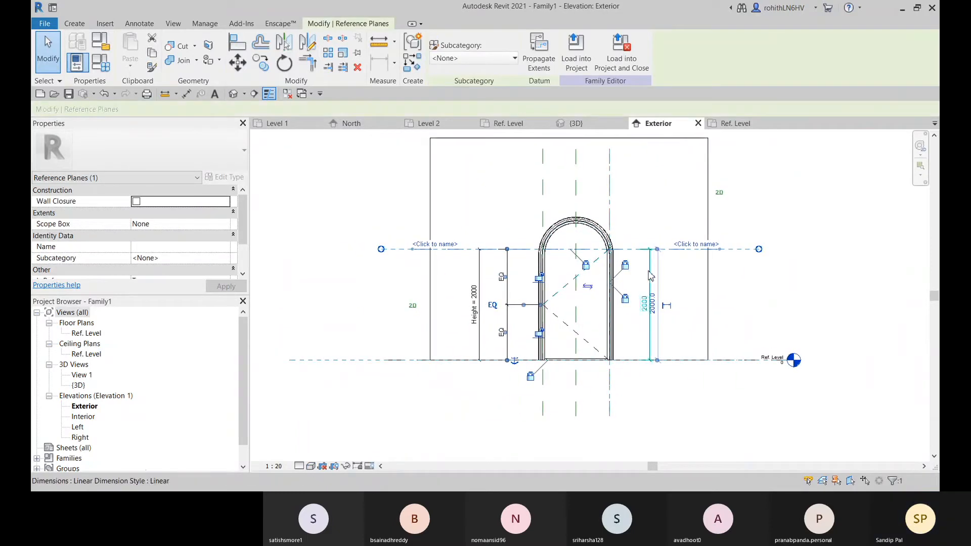
scroll(609, 261, "up", 3)
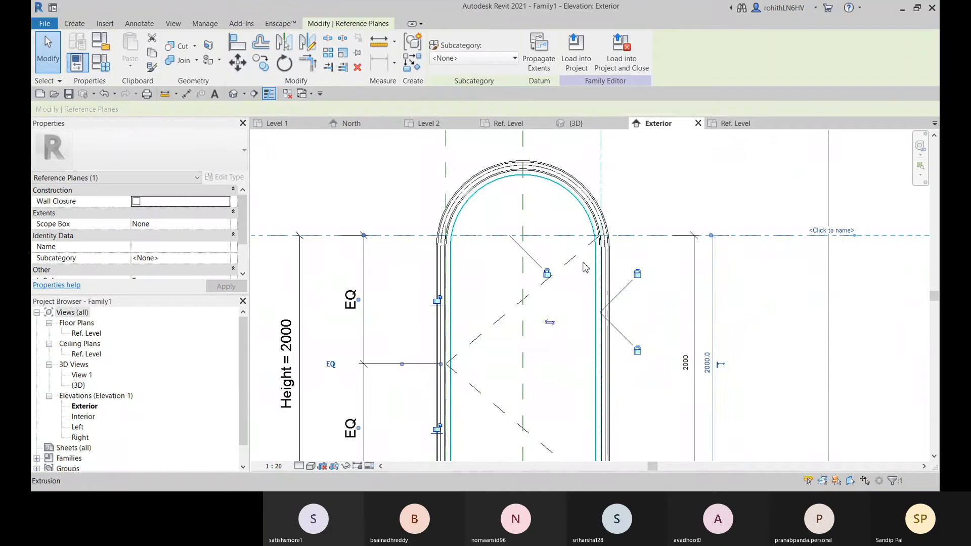
scroll(571, 285, "down", 3)
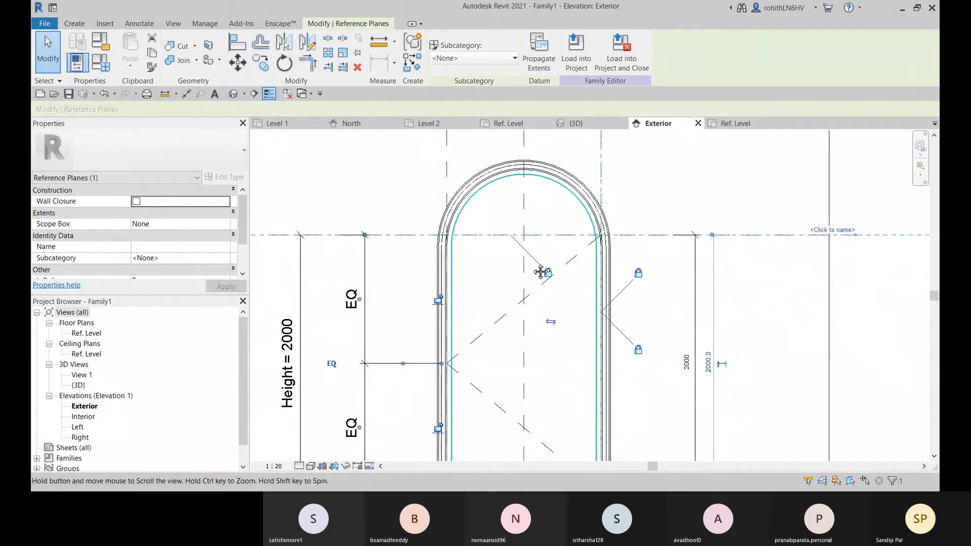
middle_click_drag(536, 273, 581, 251)
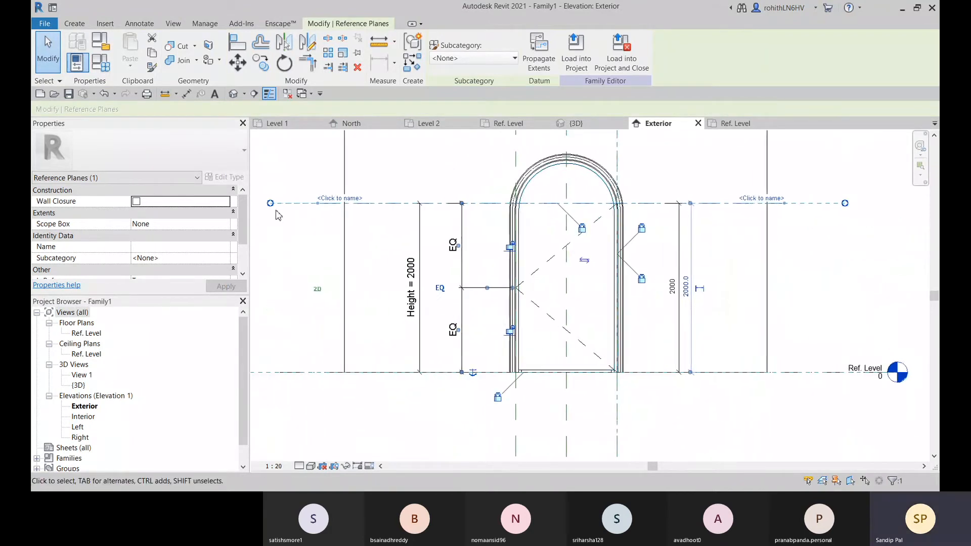
scroll(303, 275, "down", 2)
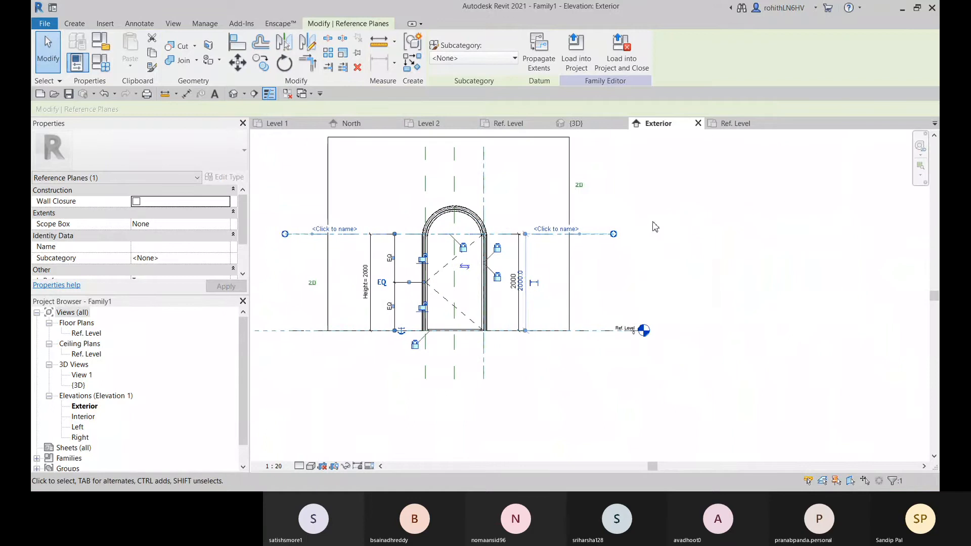
left_click(652, 267)
left_click(582, 235)
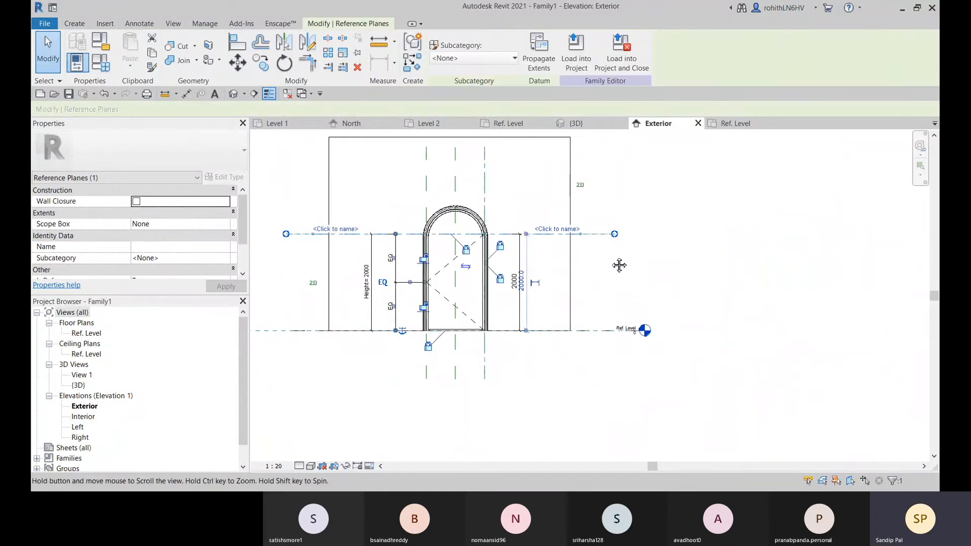
mouse_move(553, 324)
middle_mouse_down()
mouse_move(693, 328)
mouse_move(551, 339)
middle_mouse_up()
scroll(581, 288, "up", 1)
middle_click_drag(496, 314, 607, 299)
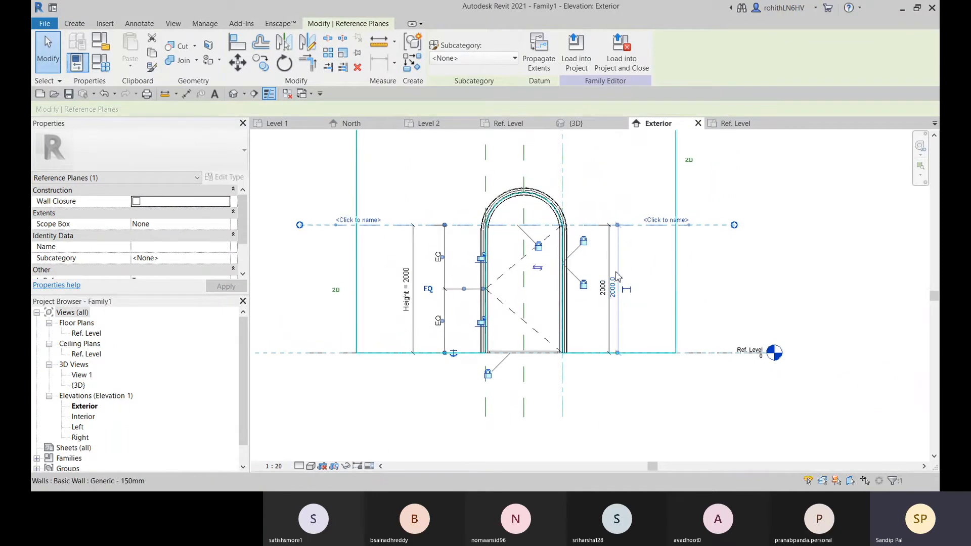
Delete the dimension labelled Height beside the arched door in the Exterior elevation
left_click(615, 274)
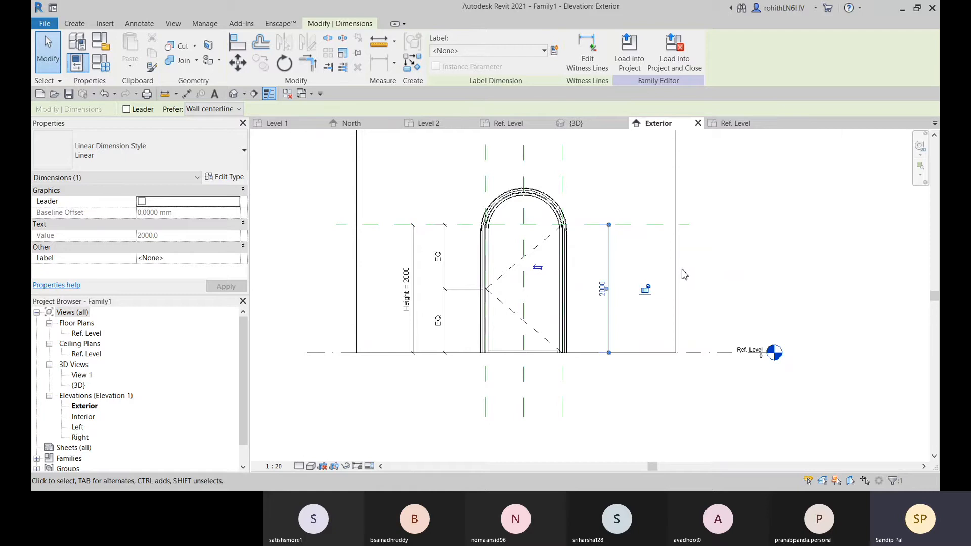
left_click(413, 260)
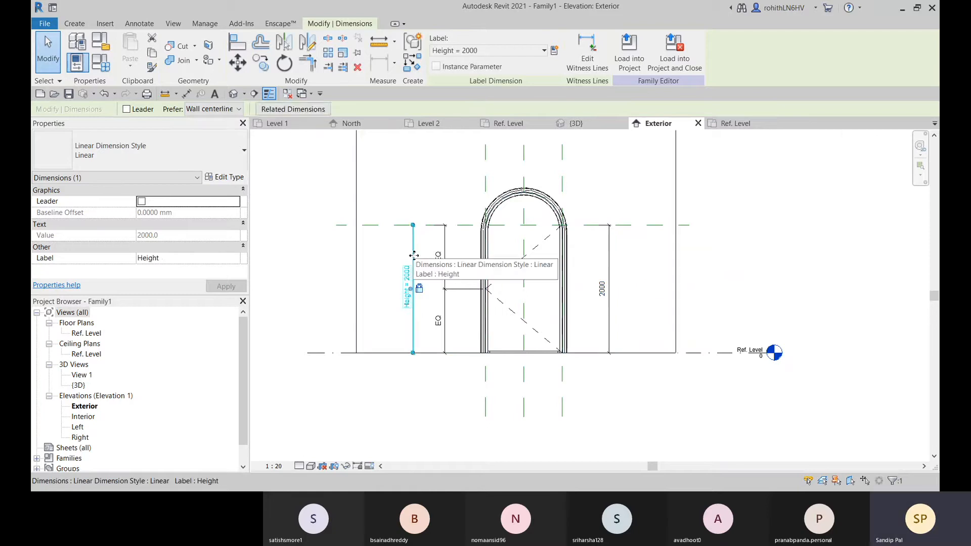
key("Delete")
left_click(610, 264)
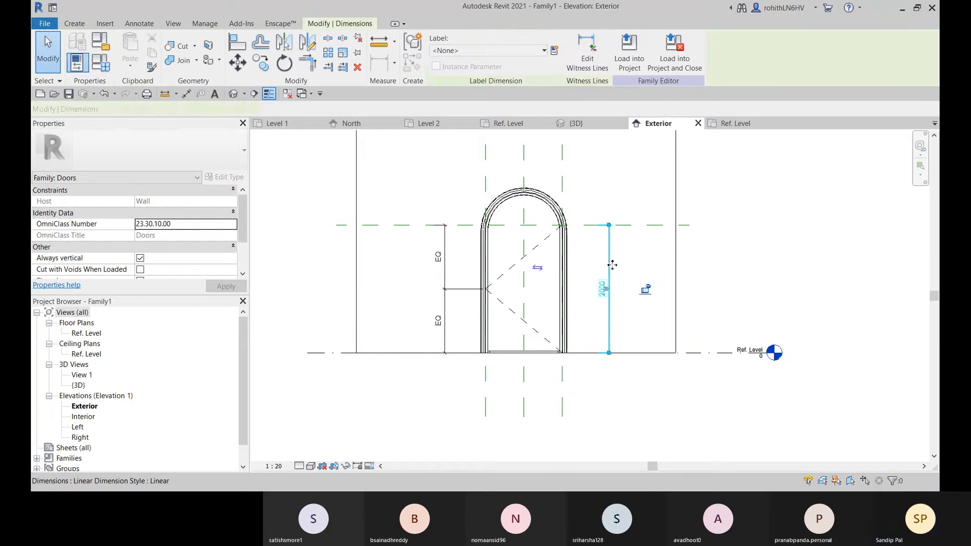
left_click(701, 299)
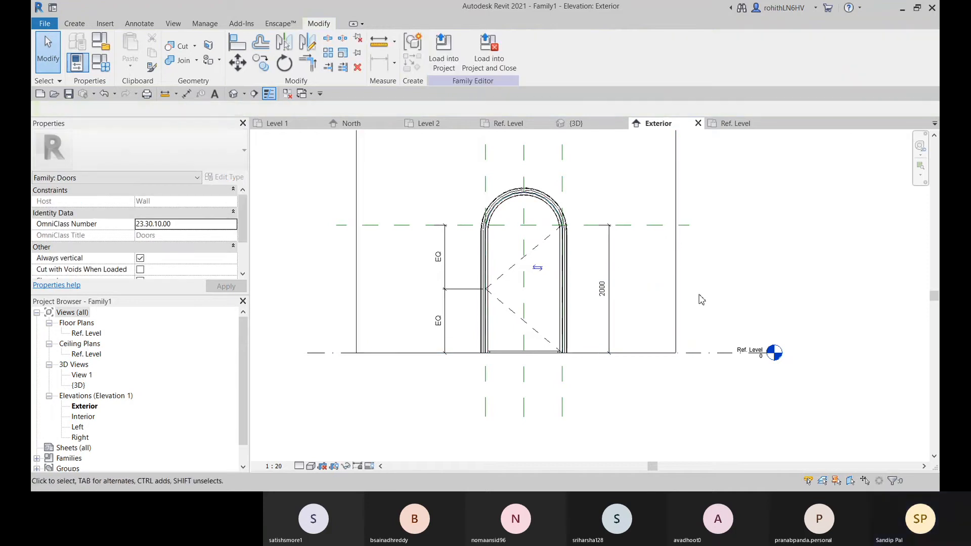
Move the unlabelled door height dimension outward, just beyond the right edge of the wall
left_click(613, 269)
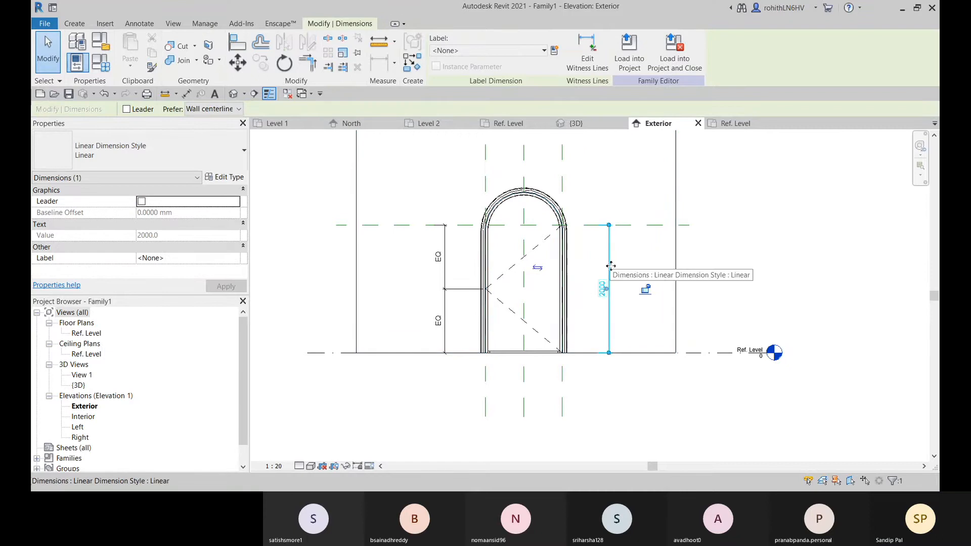
left_click_drag(610, 256, 717, 252)
left_click(838, 260)
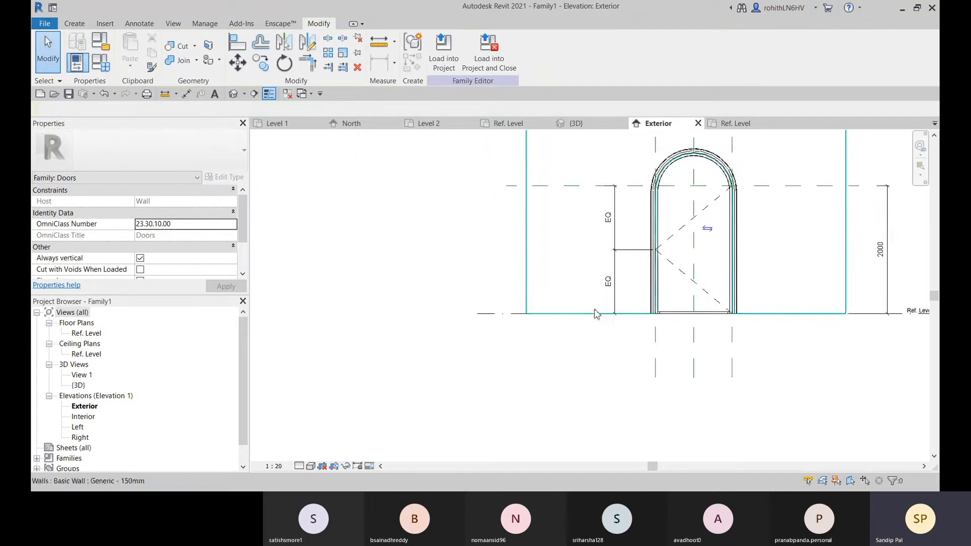
Inspect the door's existing dashed Elevation Swing lines and check the available Symbolic Line command
scroll(528, 220, "up", 2)
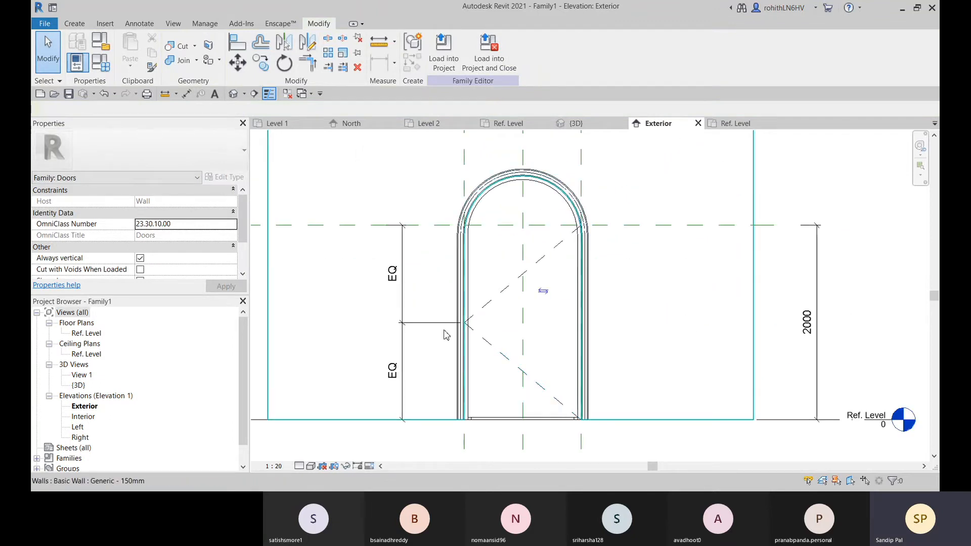
left_click(483, 316)
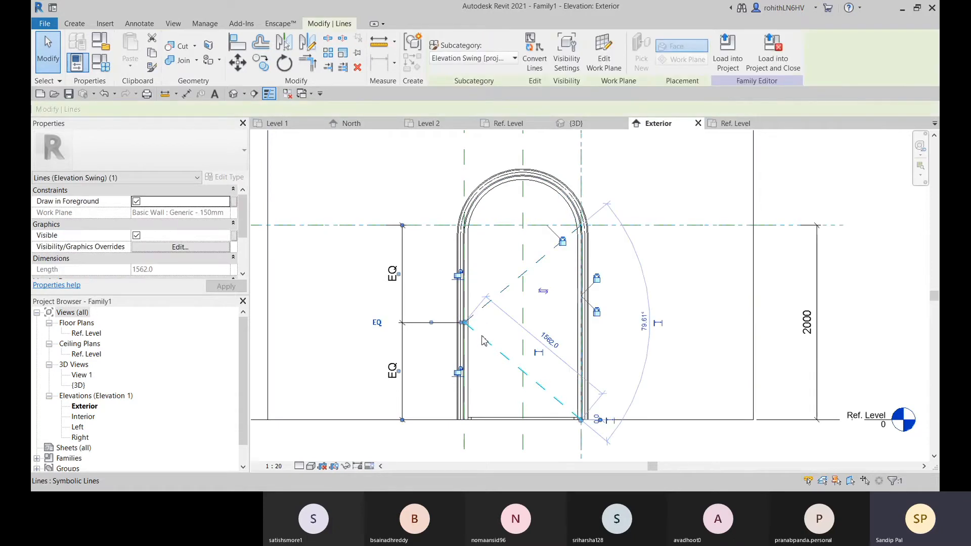
scroll(427, 322, "down", 2)
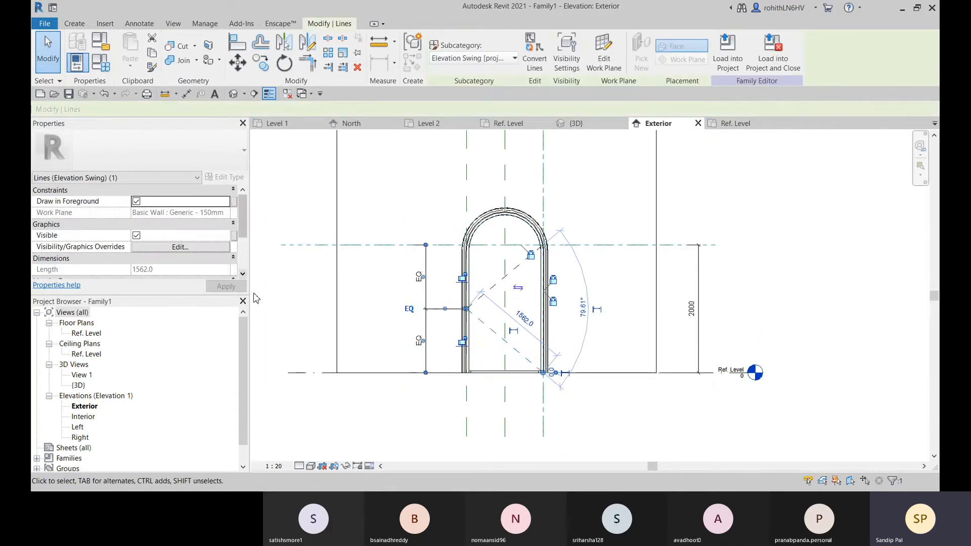
left_click(83, 27)
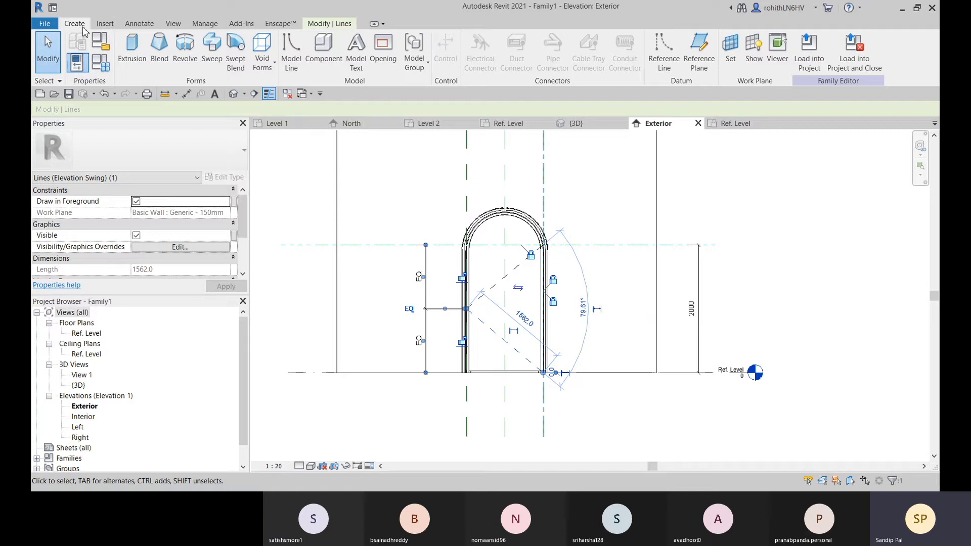
left_click(145, 24)
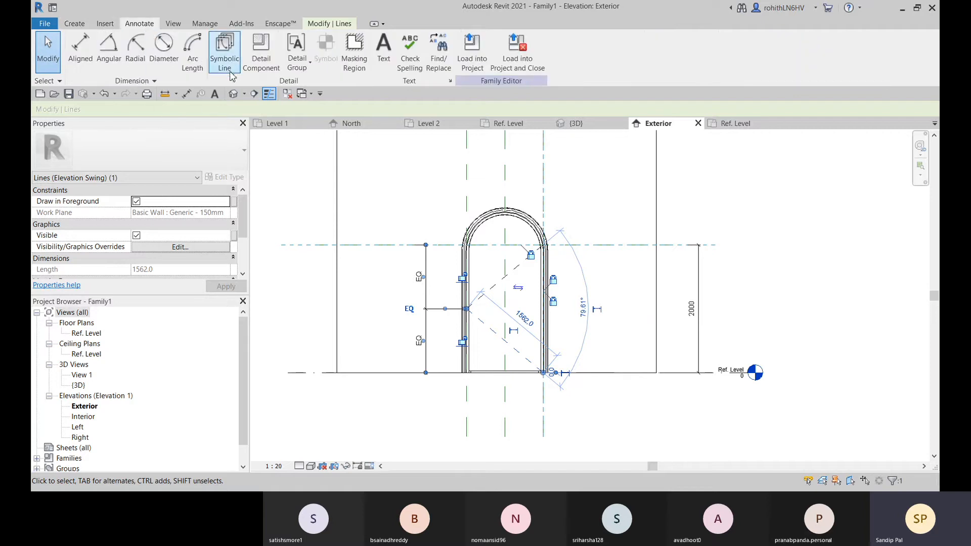
scroll(508, 293, "up", 3)
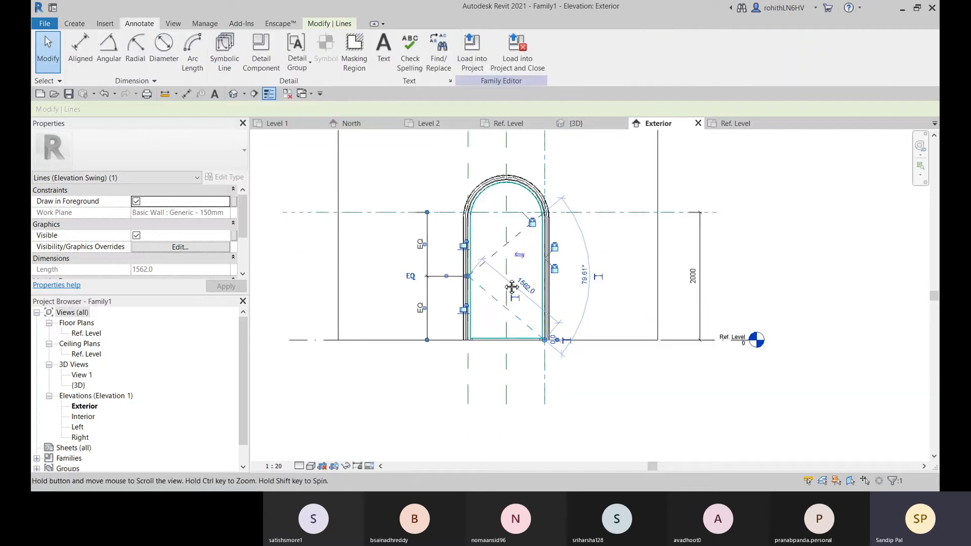
left_click(429, 368)
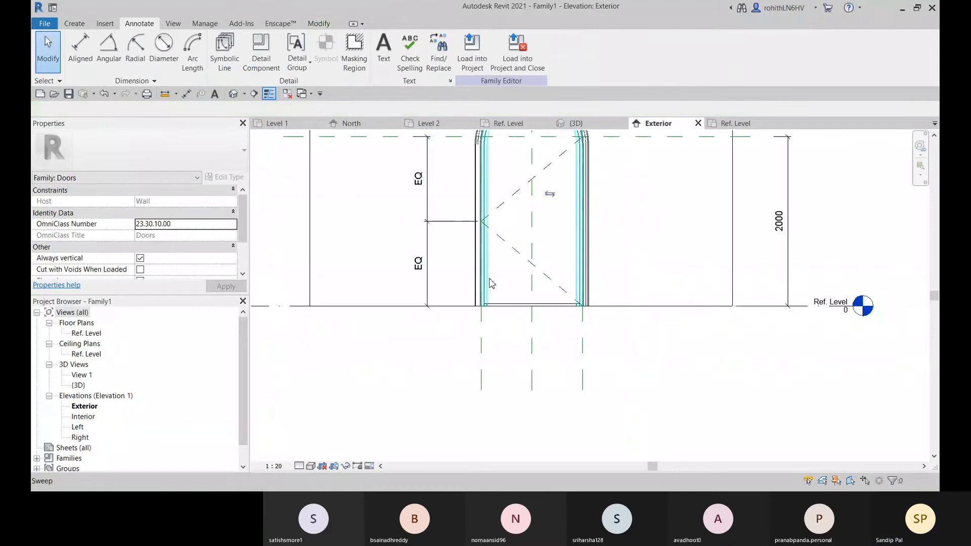
Delete both dashed Elevation Swing lines from the arched door panel
middle_click_drag(492, 233, 483, 281)
left_click(491, 285)
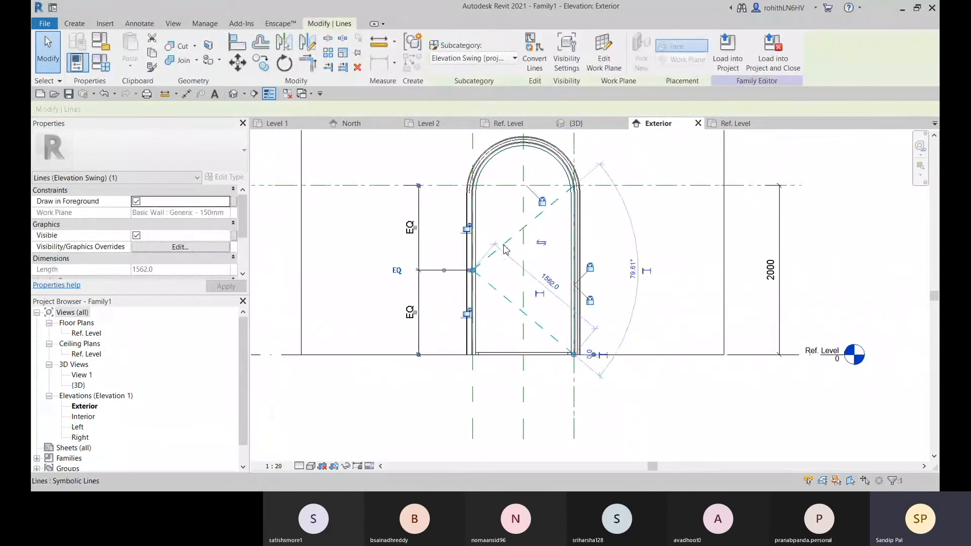
scroll(489, 288, "up", 3)
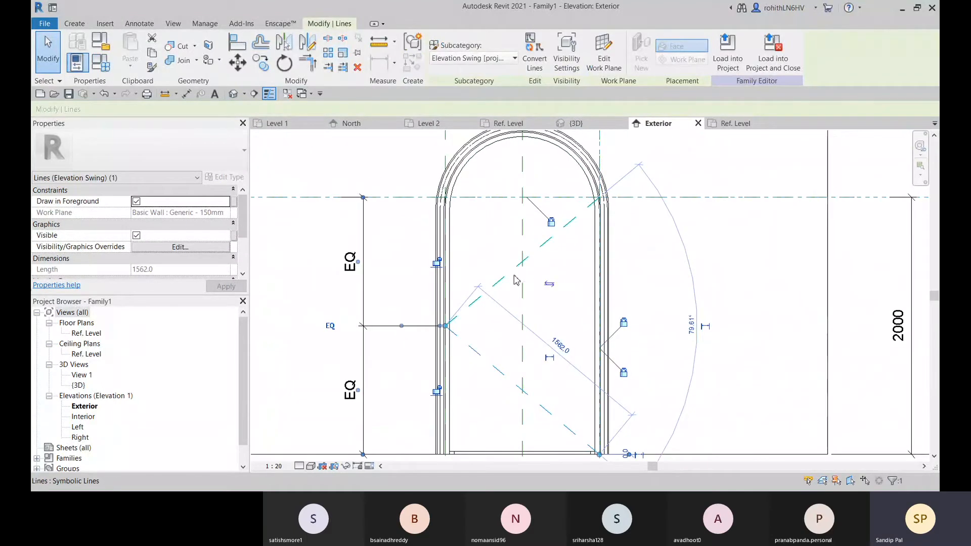
key("Delete")
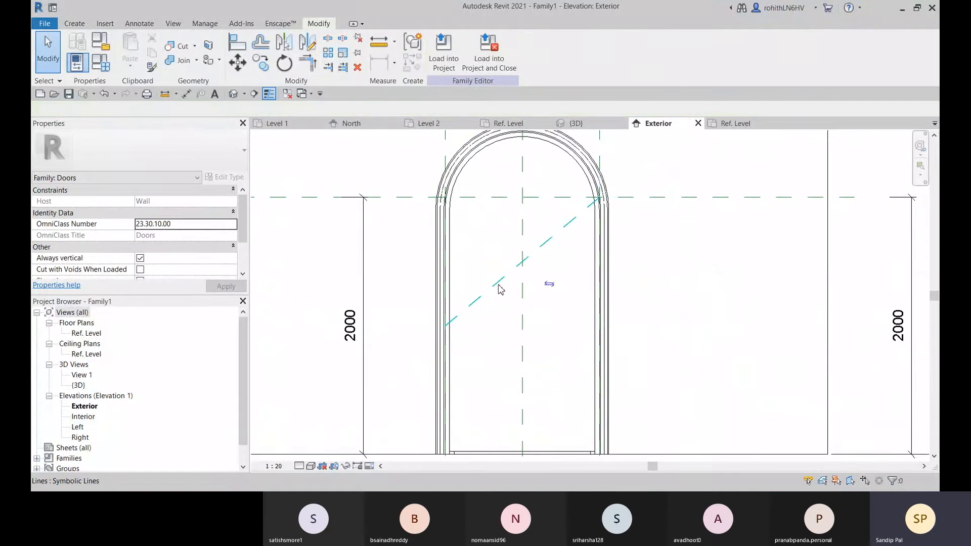
left_click(499, 285)
key("Delete")
scroll(499, 307, "down", 3)
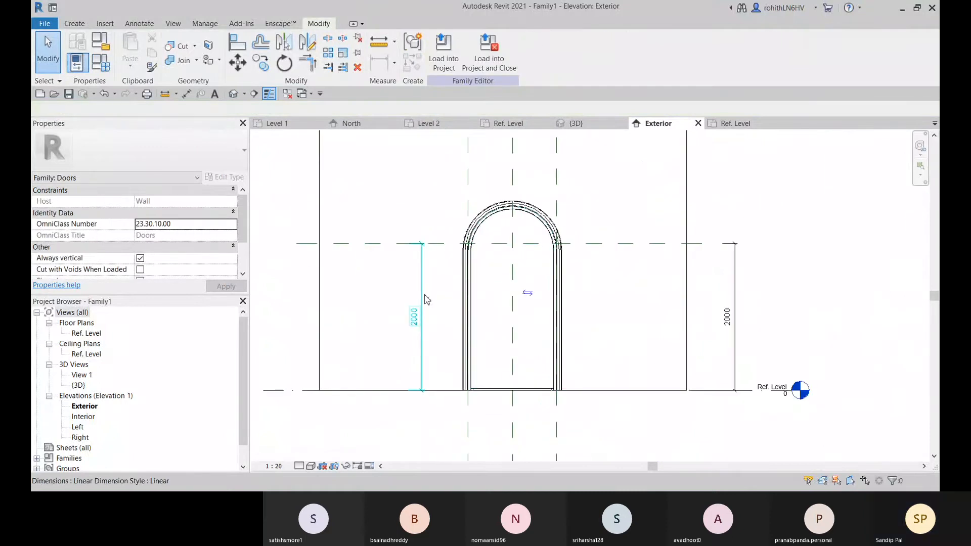
Move the height dimension beside the door's left jamb outward, beyond the left edge of the wall
left_click(426, 330)
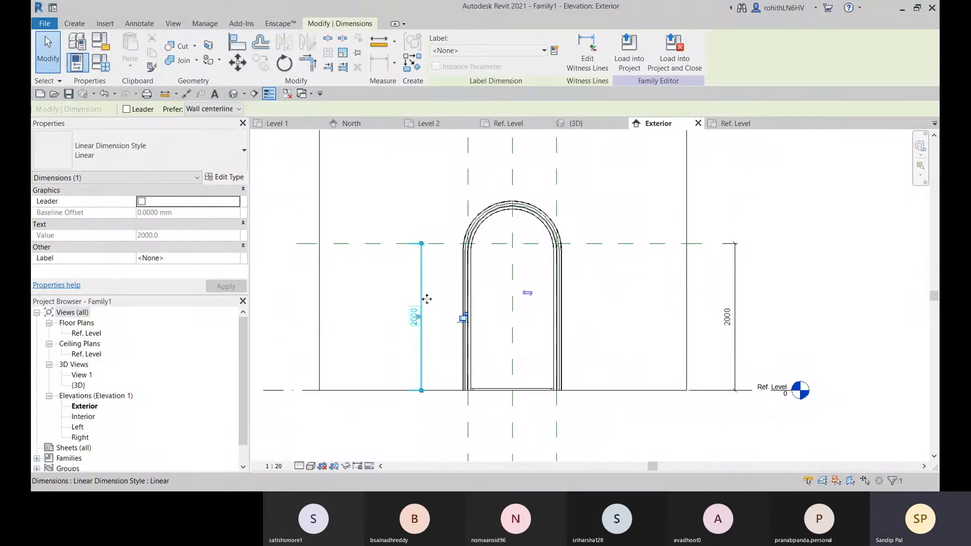
left_click_drag(422, 320, 273, 287)
middle_click_drag(345, 425, 371, 400)
left_click(357, 398)
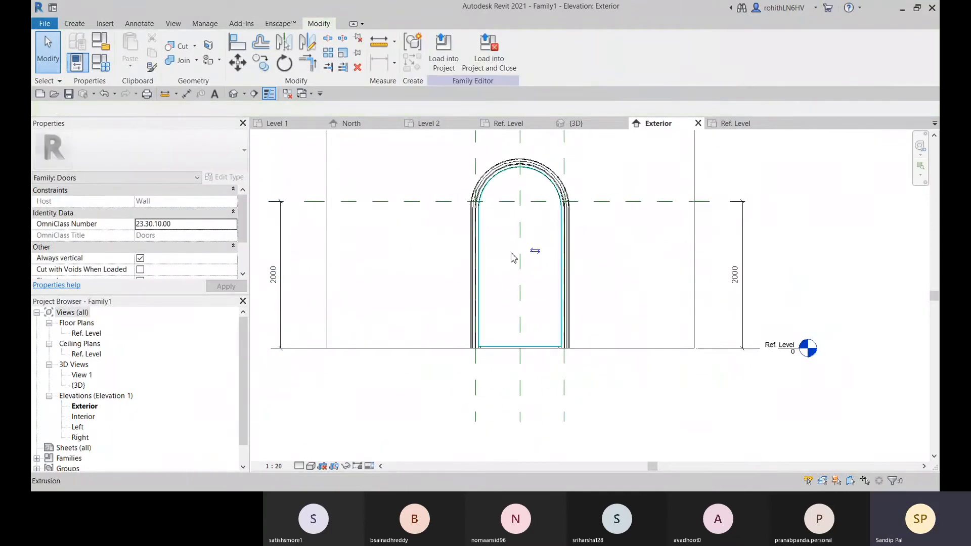
Draw a symbolic line from the right end of the arch's springing line to the midpoint of the panel's left edge
left_click(139, 24)
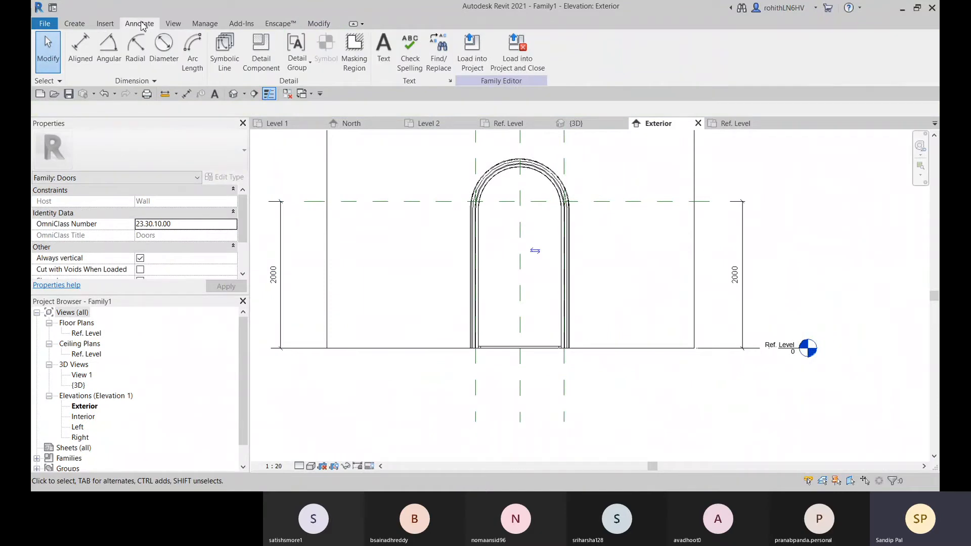
left_click(225, 59)
scroll(584, 217, "up", 5)
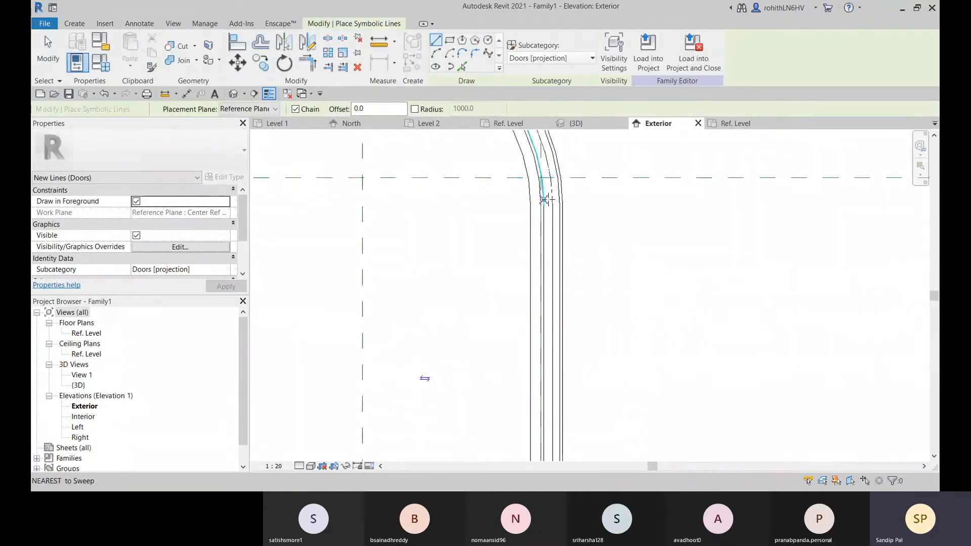
left_click(542, 177)
scroll(434, 283, "down", 5)
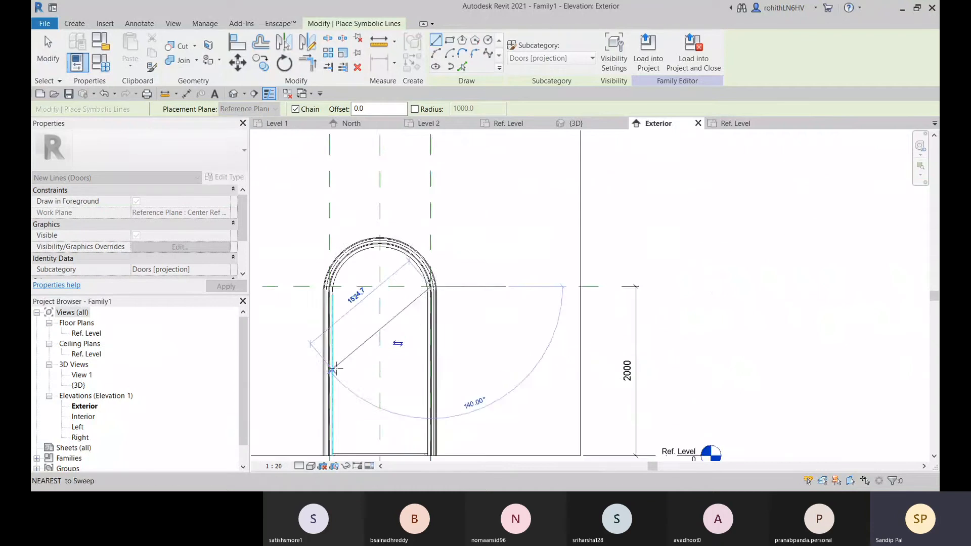
mouse_move(332, 369)
middle_mouse_down()
mouse_move(355, 327)
mouse_move(421, 288)
middle_mouse_up()
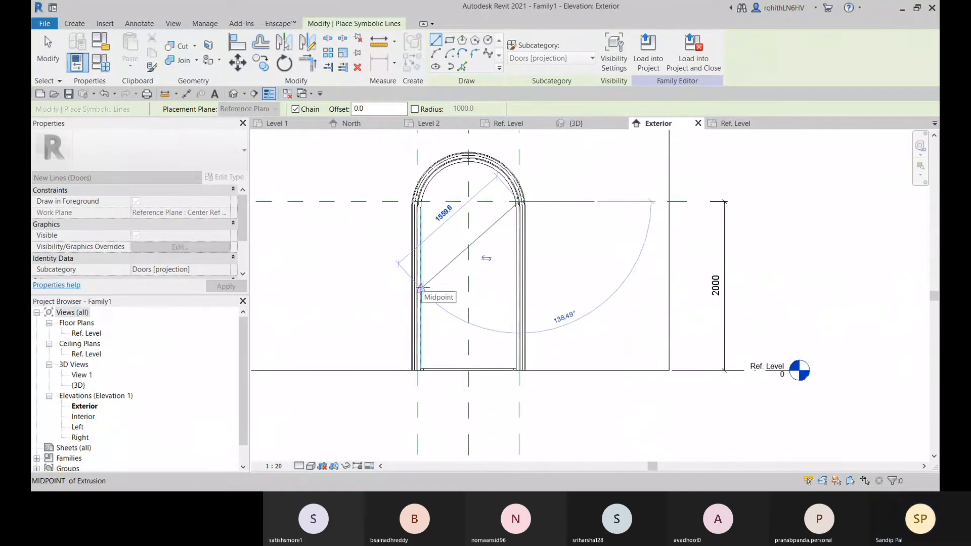
left_click(421, 288)
Continue the symbolic line from the left edge's midpoint down to the panel's lower right corner
scroll(516, 371, "up", 4)
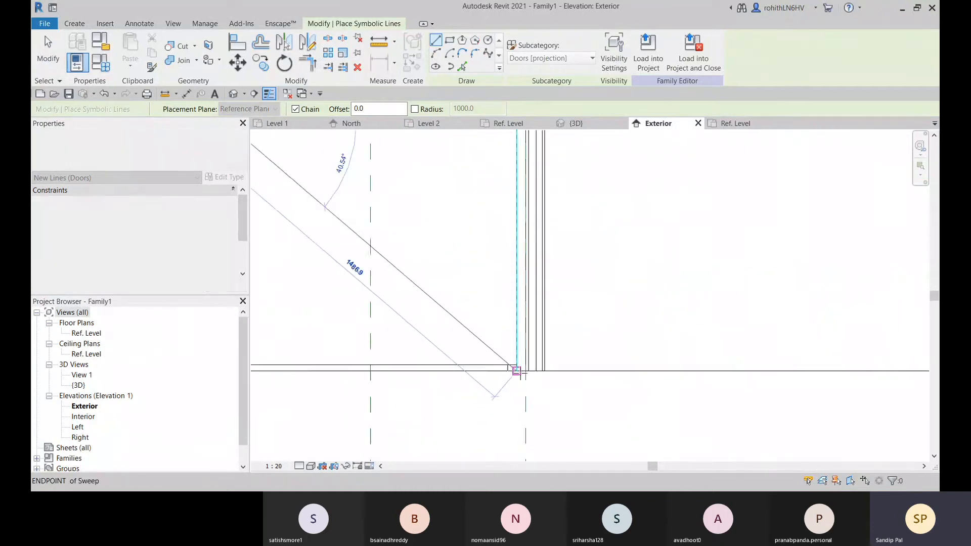
left_click(515, 371)
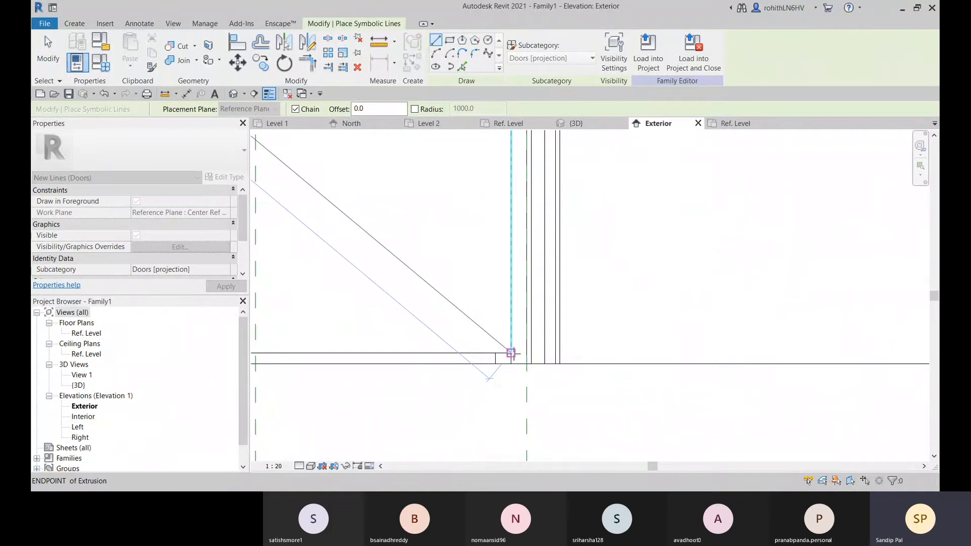
middle_click_drag(512, 353, 694, 321)
scroll(694, 320, "down", 5)
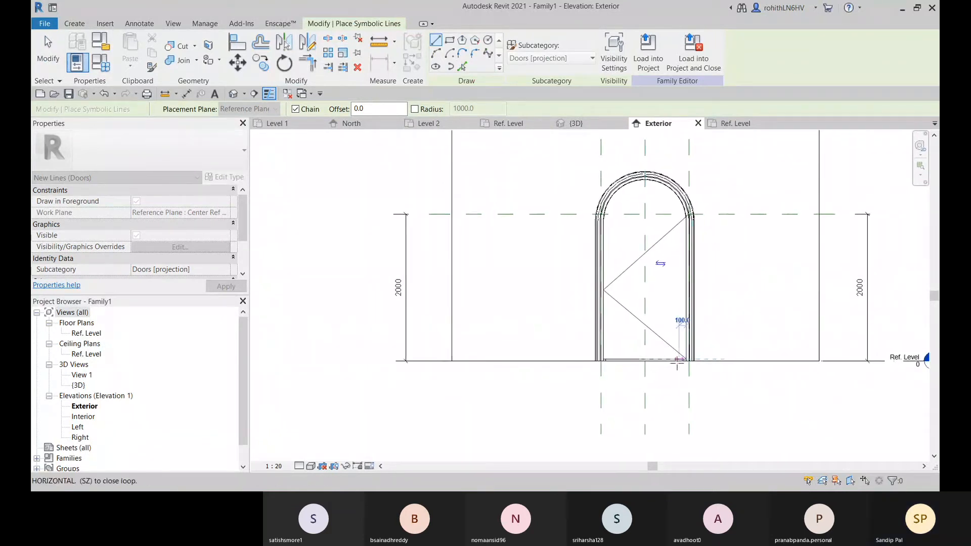
left_click(685, 359)
scroll(703, 324, "up", 2)
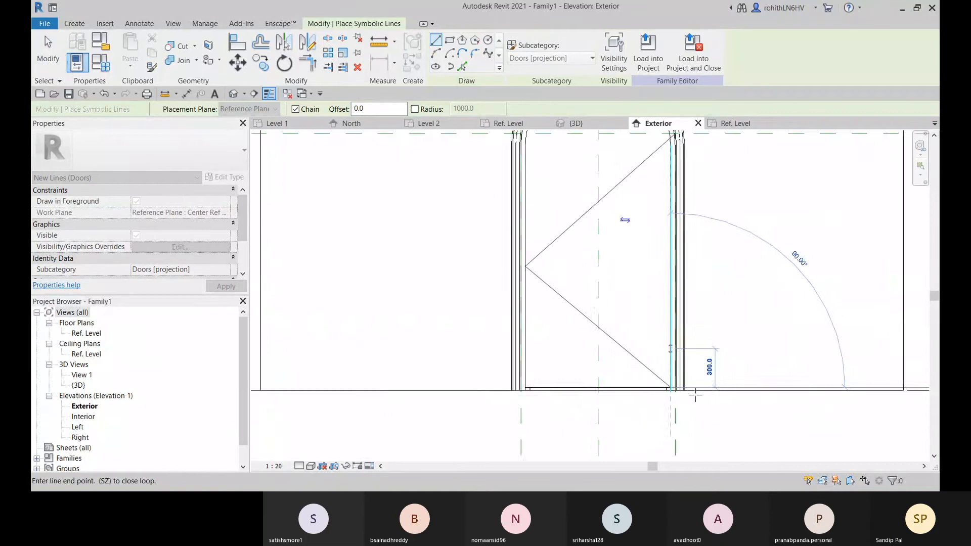
scroll(695, 395, "up", 4)
scroll(623, 383, "down", 4)
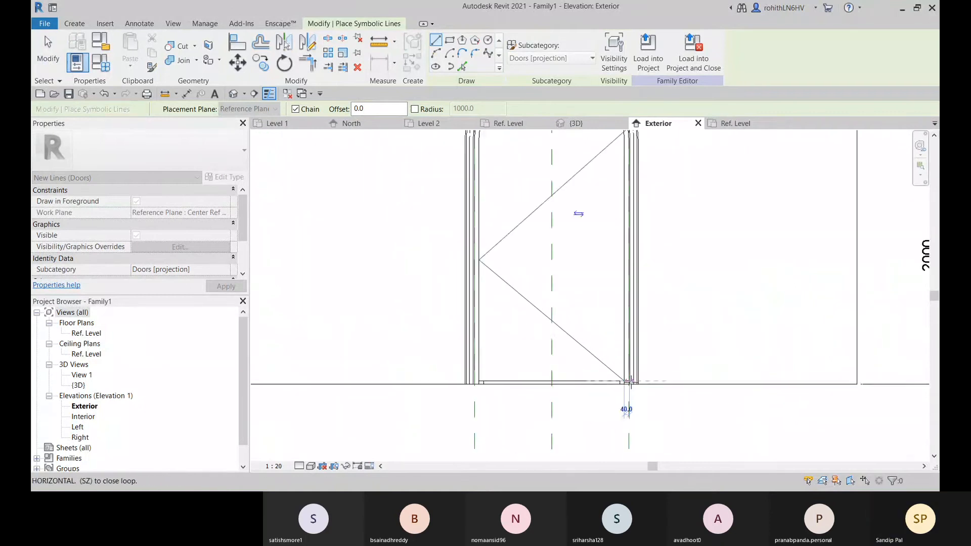
middle_click_drag(645, 231, 646, 312)
scroll(630, 208, "up", 5)
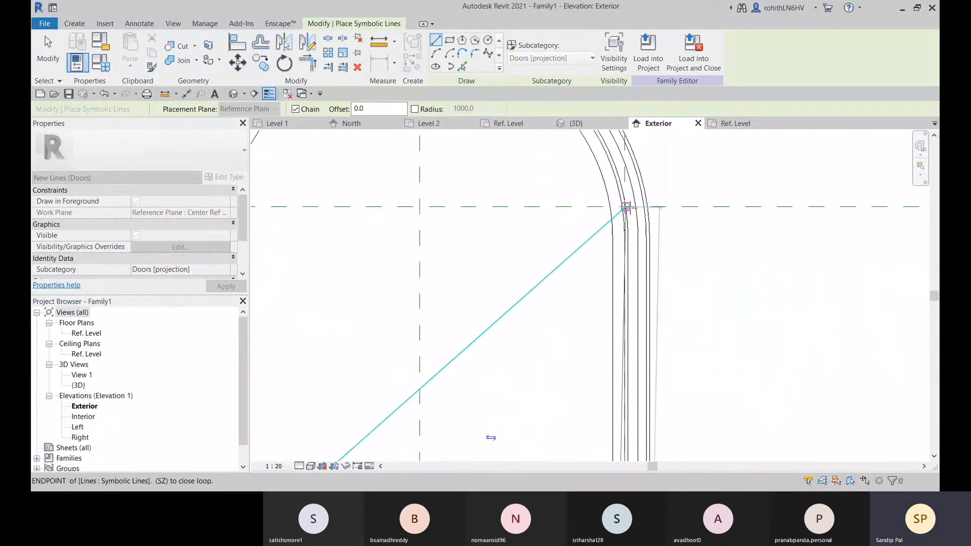
left_click(625, 206)
scroll(638, 222, "up", 2)
middle_click_drag(638, 223, 648, 121)
scroll(666, 354, "down", 3)
middle_click_drag(665, 353, 592, 106)
scroll(593, 106, "down", 2)
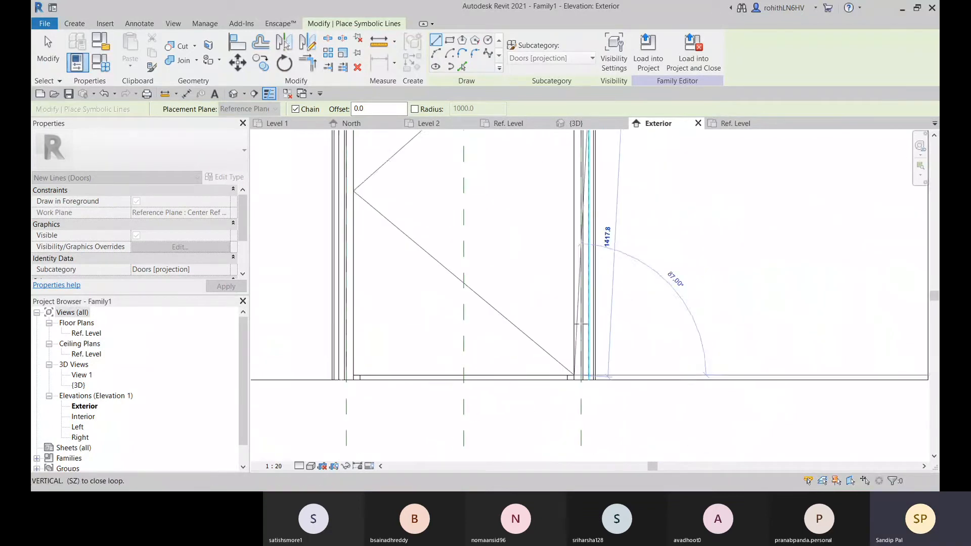
scroll(584, 381, "up", 6)
key("Escape")
key("Escape")
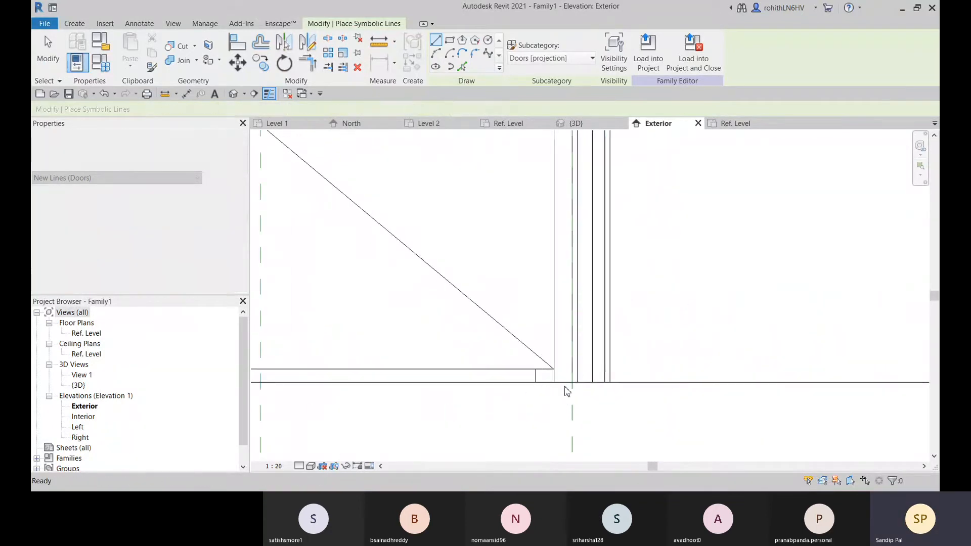
Stretch the lower end of the lower symbolic swing line from the panel's corner to the opening's right reference plane
left_click(543, 361)
left_click_drag(554, 369, 573, 371)
scroll(592, 371, "down", 5)
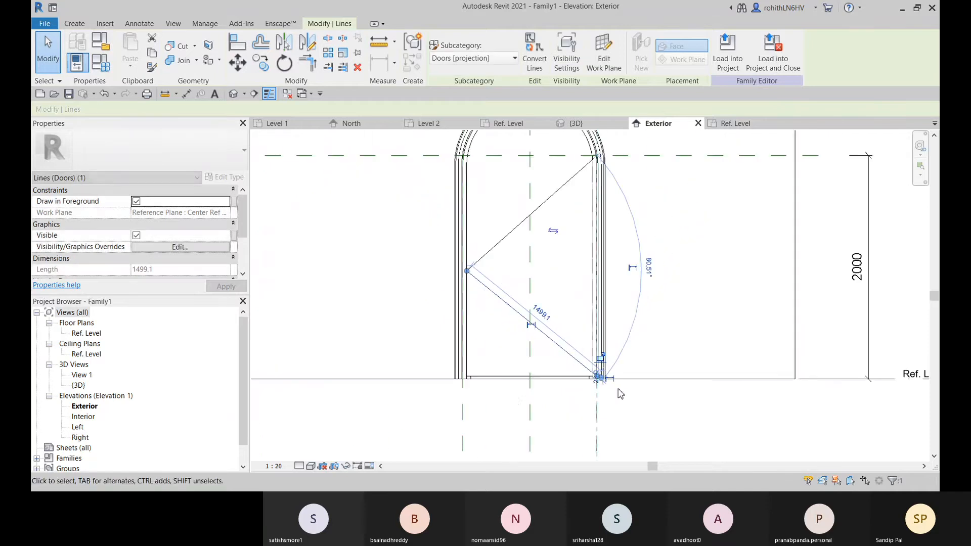
key("Escape")
left_click(498, 397)
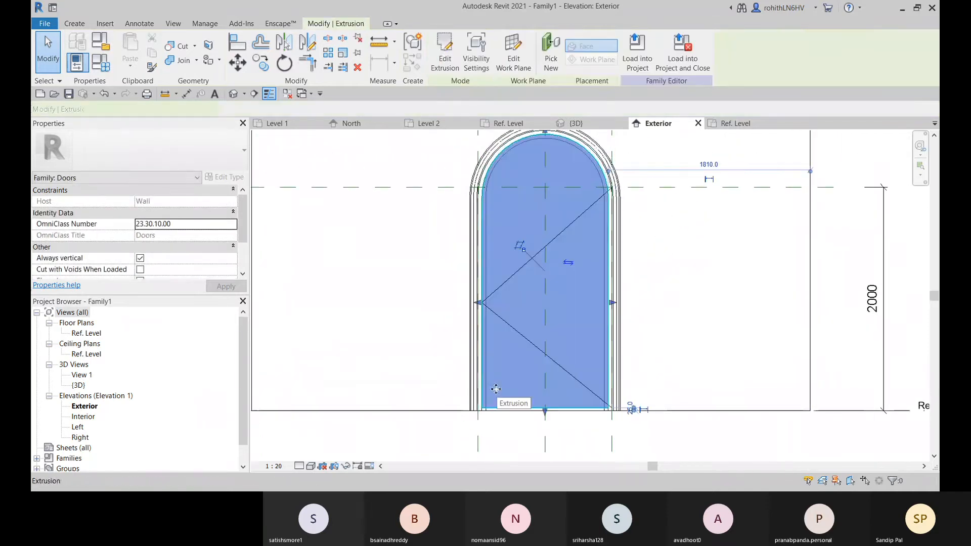
Move the lower swing line's end from the right reference plane back to the door panel's lower right corner
scroll(606, 410, "up", 3)
scroll(617, 417, "up", 3)
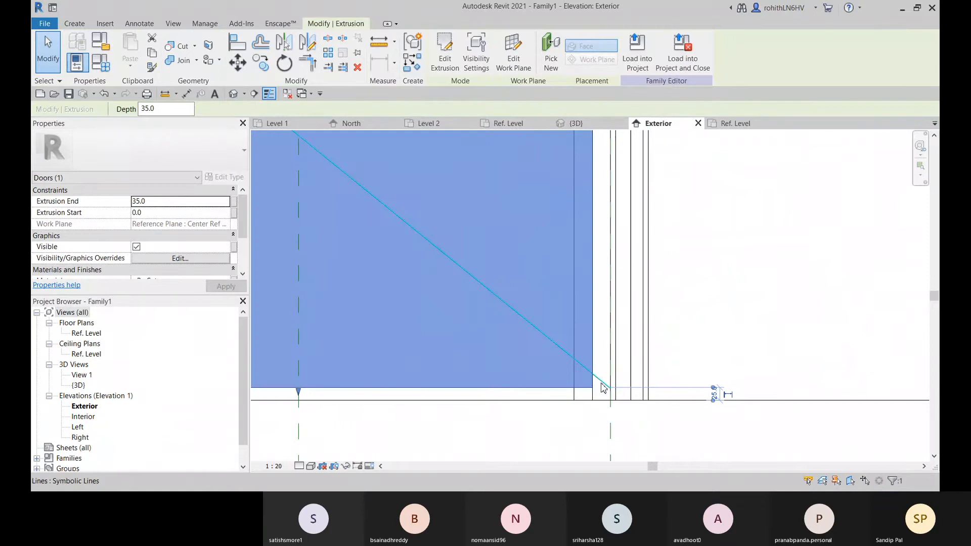
left_click(610, 400)
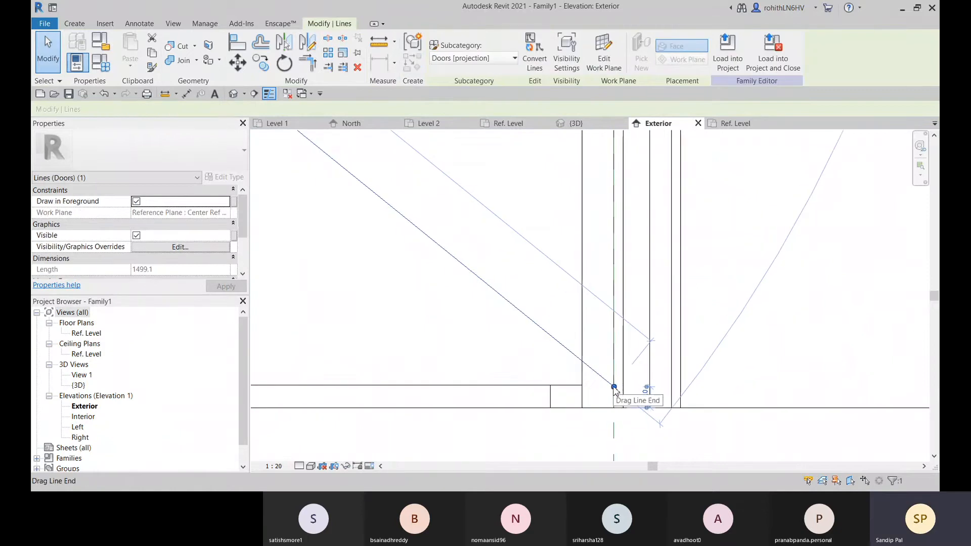
left_click_drag(615, 388, 581, 386)
scroll(587, 389, "down", 5)
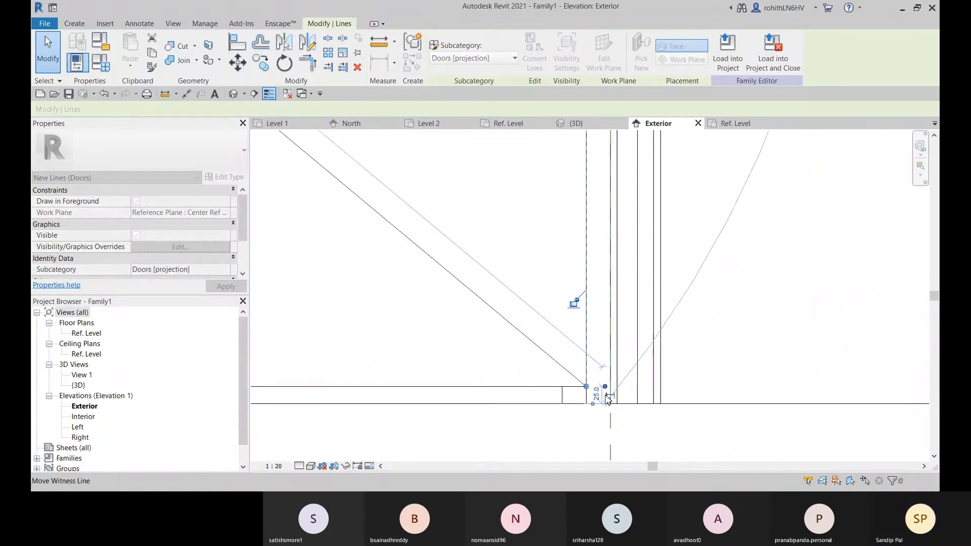
left_click(555, 418)
scroll(570, 412, "down", 3)
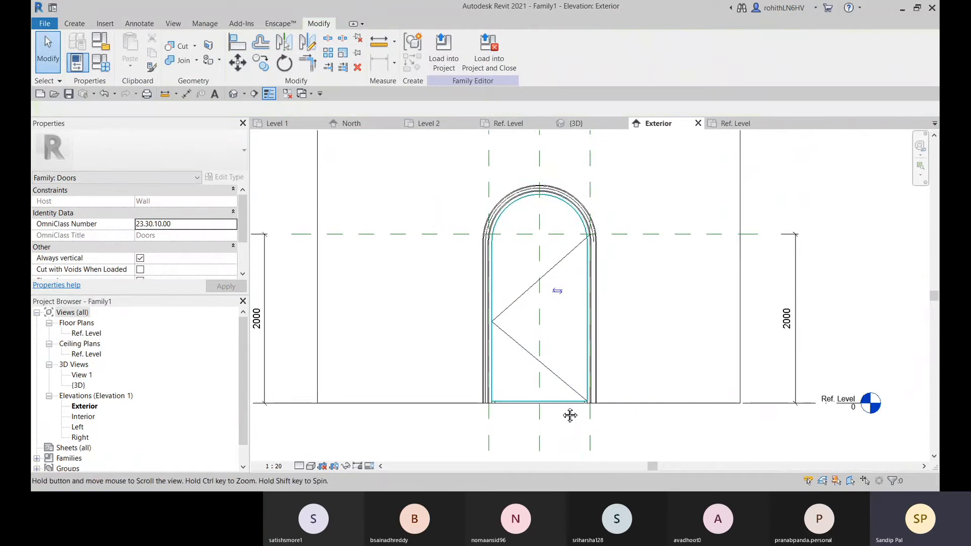
scroll(503, 354, "up", 2)
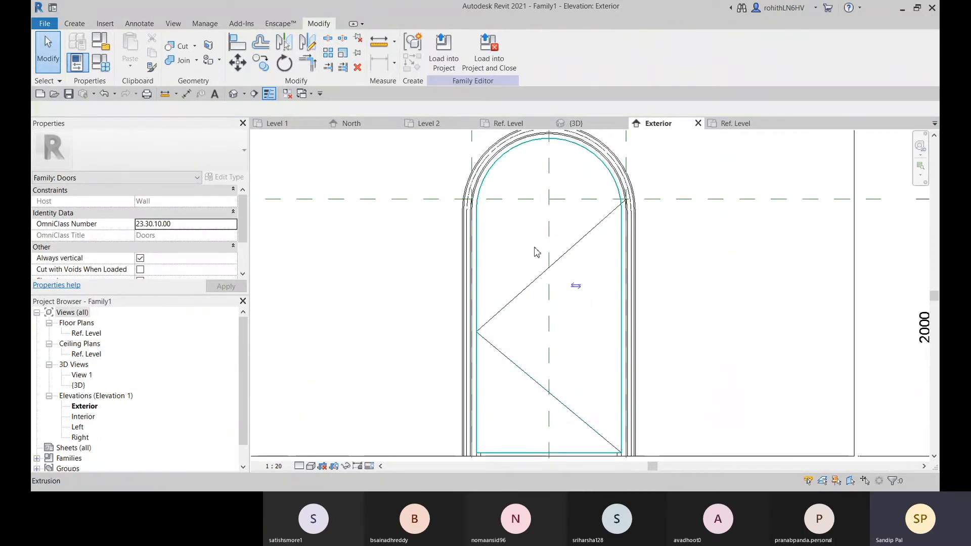
scroll(505, 228, "down", 4)
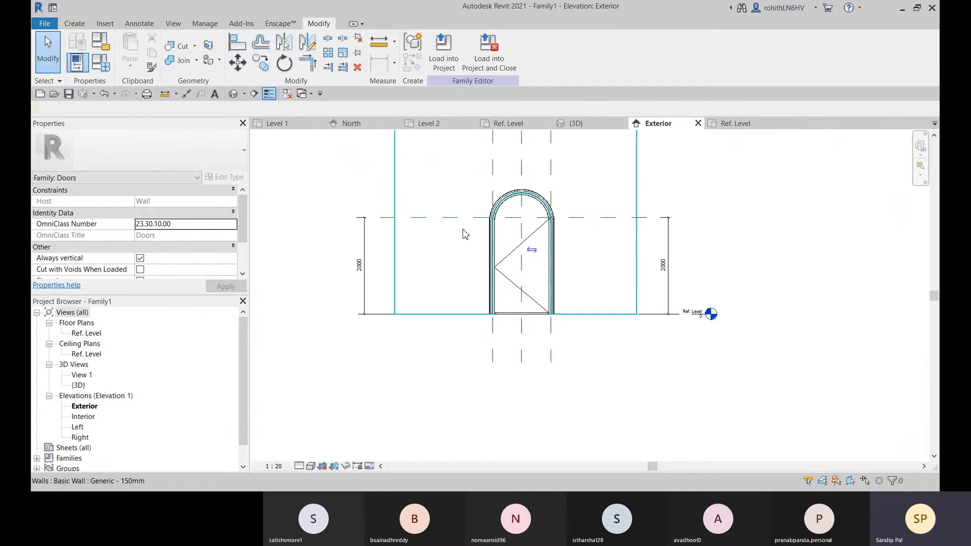
scroll(500, 275, "up", 2)
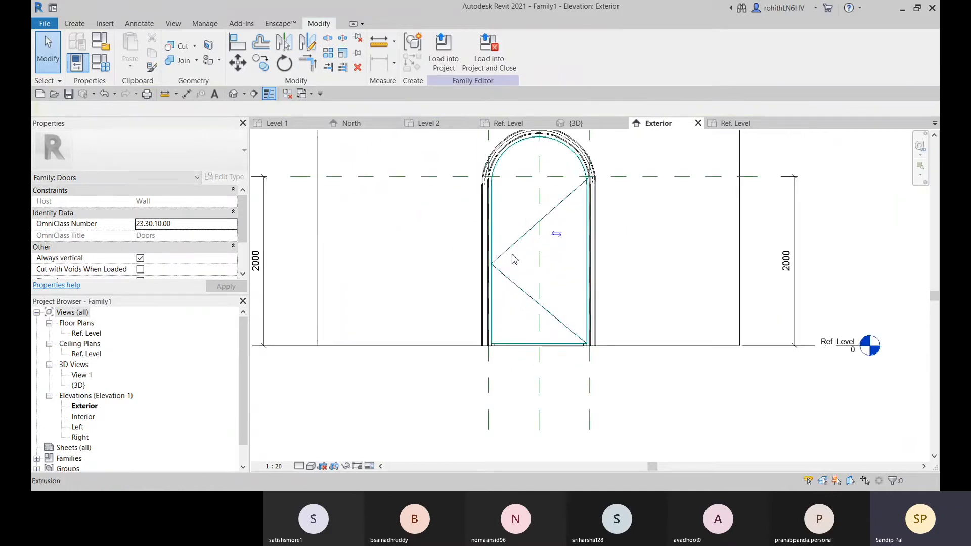
middle_click_drag(395, 288, 403, 317)
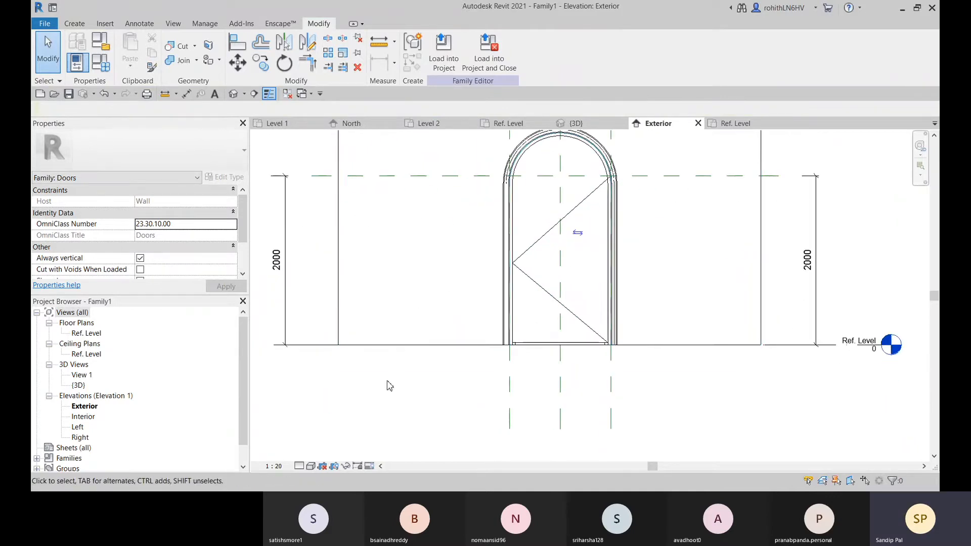
middle_click_drag(463, 239, 437, 311)
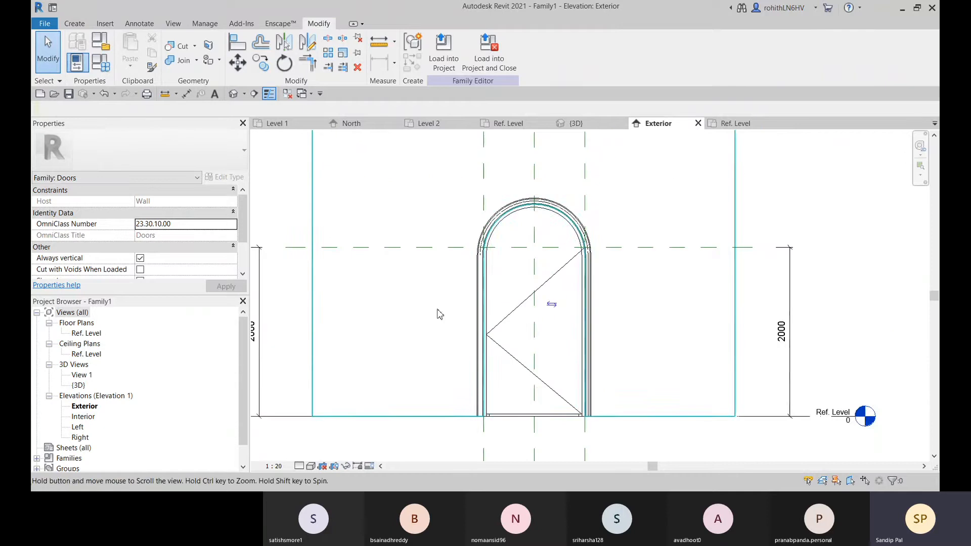
left_click(409, 253)
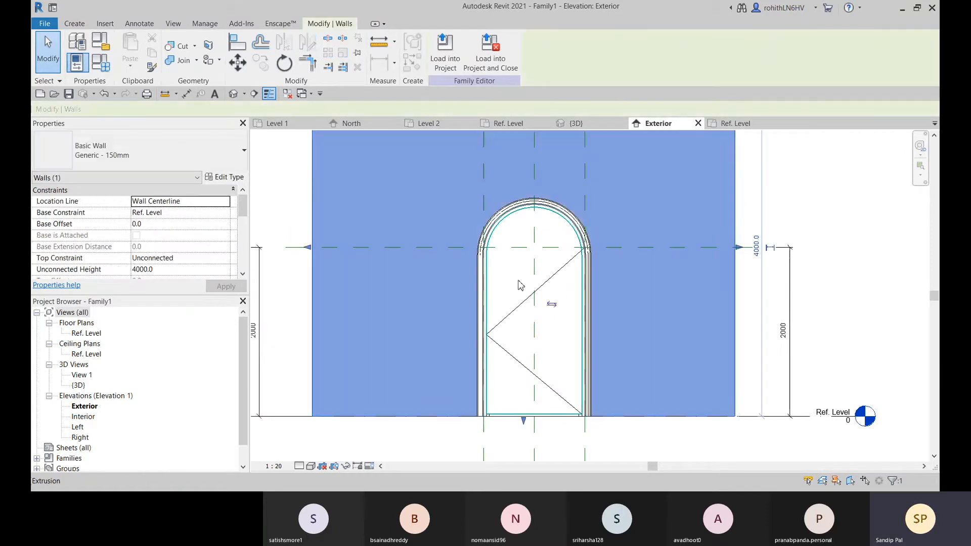
left_click(511, 222)
scroll(504, 204, "up", 3)
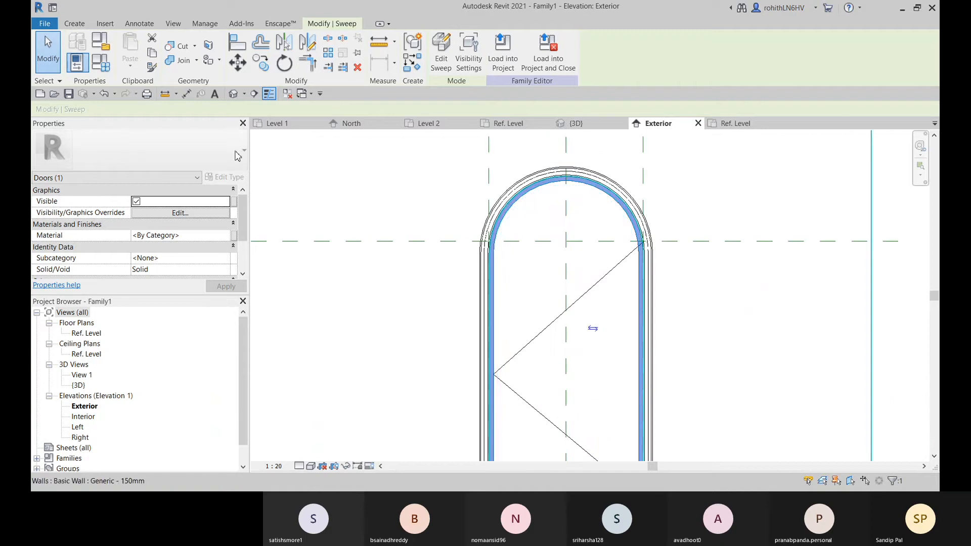
Test the door family by setting its Height parameter to 3000 and applying the change
left_click(105, 68)
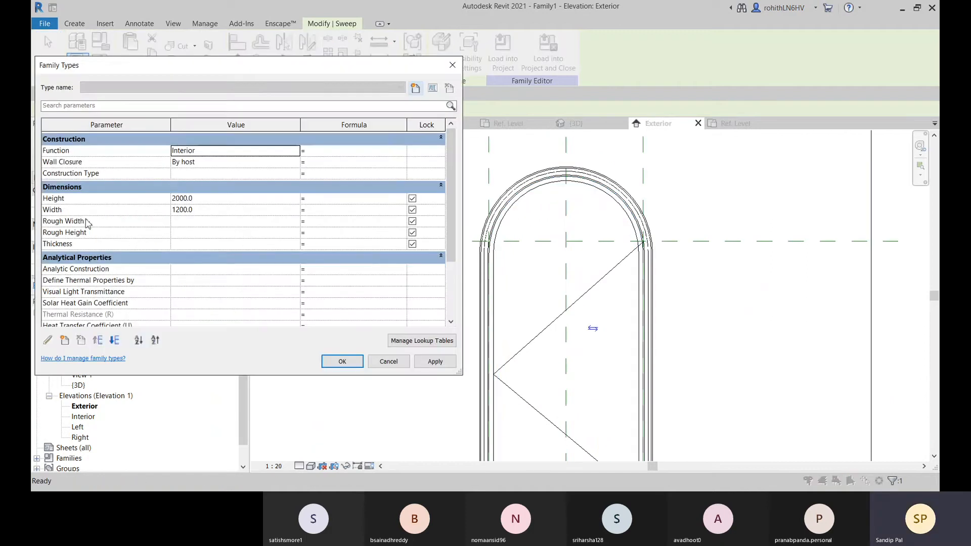
left_click(212, 199)
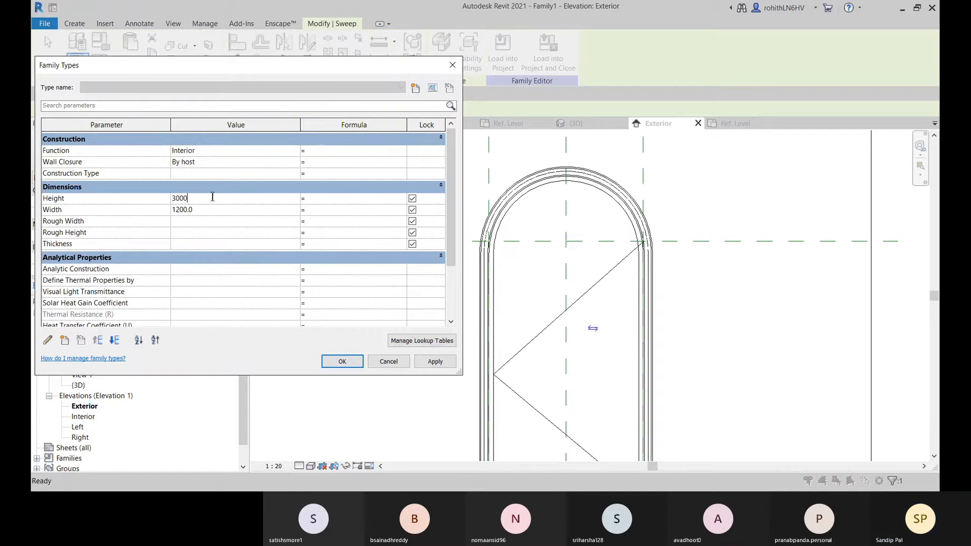
type("3000")
left_click(433, 362)
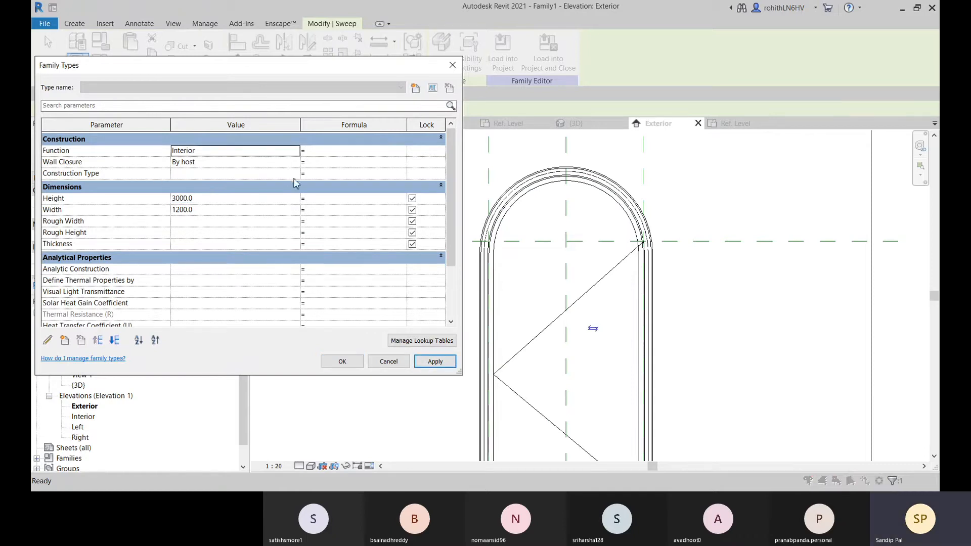
Set the door family's Height parameter to 2000 and accept the family type settings
left_click(211, 198)
type("2")
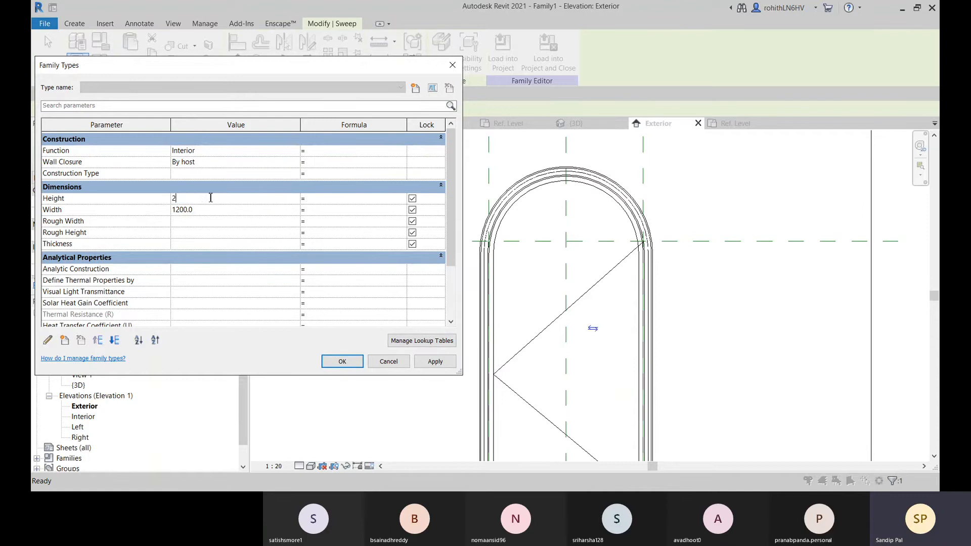
type("000")
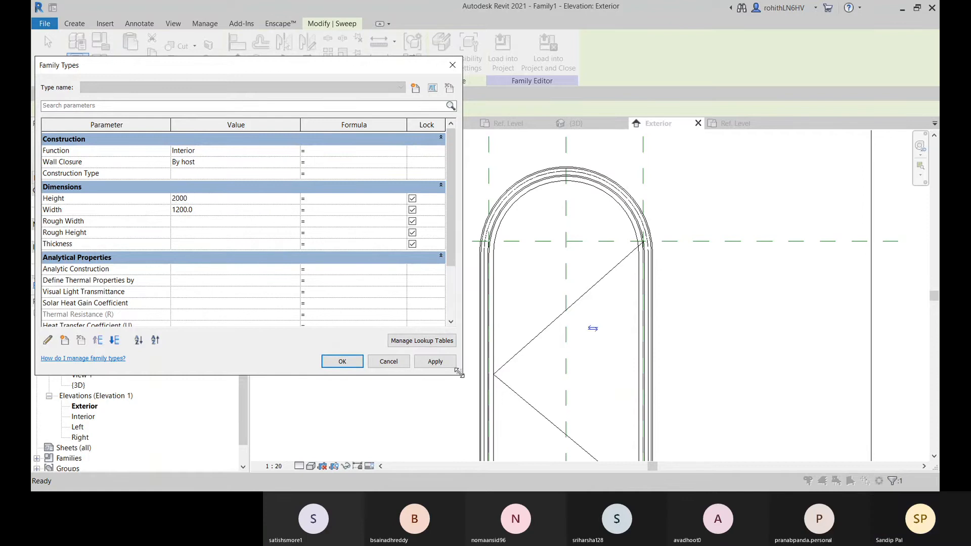
left_click(435, 362)
left_click(342, 362)
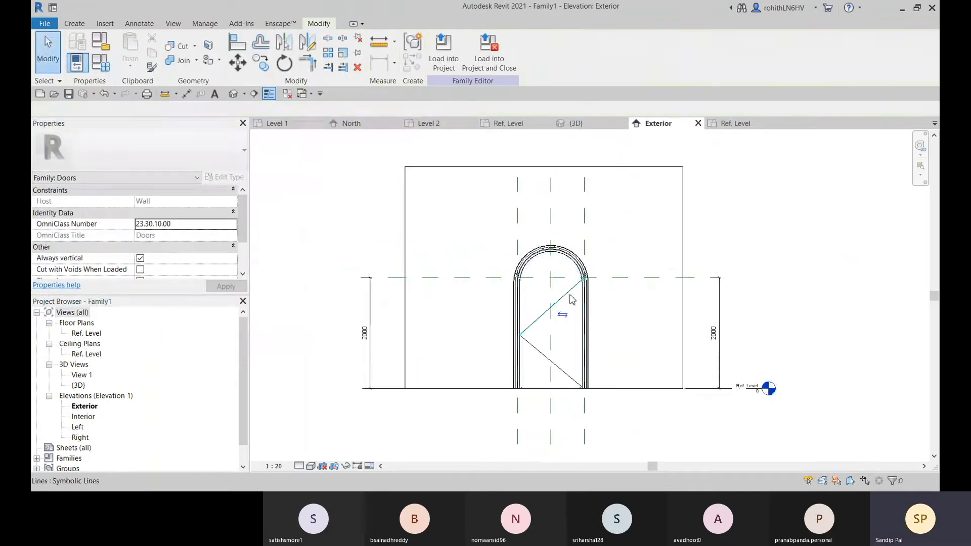
Delete the horizontal reference plane at the arch's springing line together with its height dimensions
left_click(385, 281)
middle_click_drag(544, 309, 564, 302)
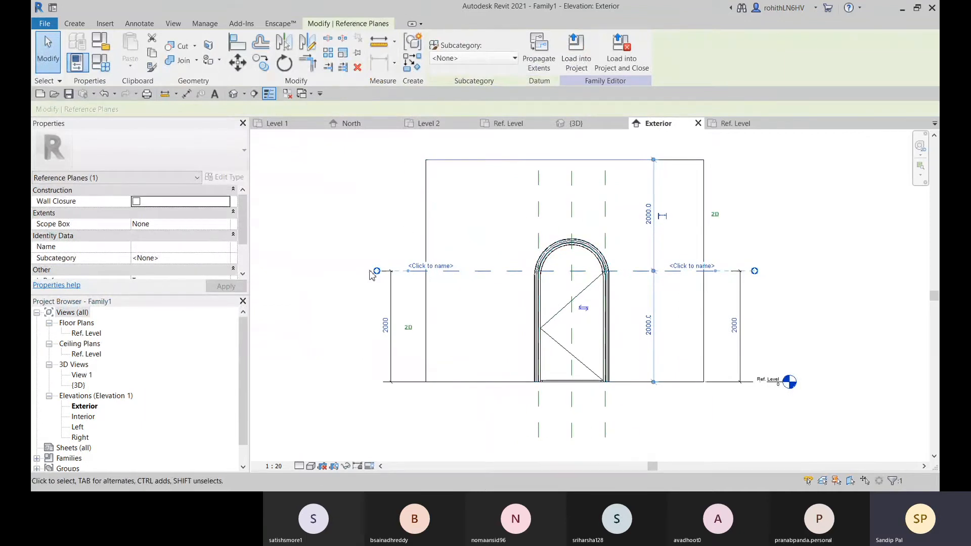
key("Delete")
middle_click_drag(518, 297, 490, 288)
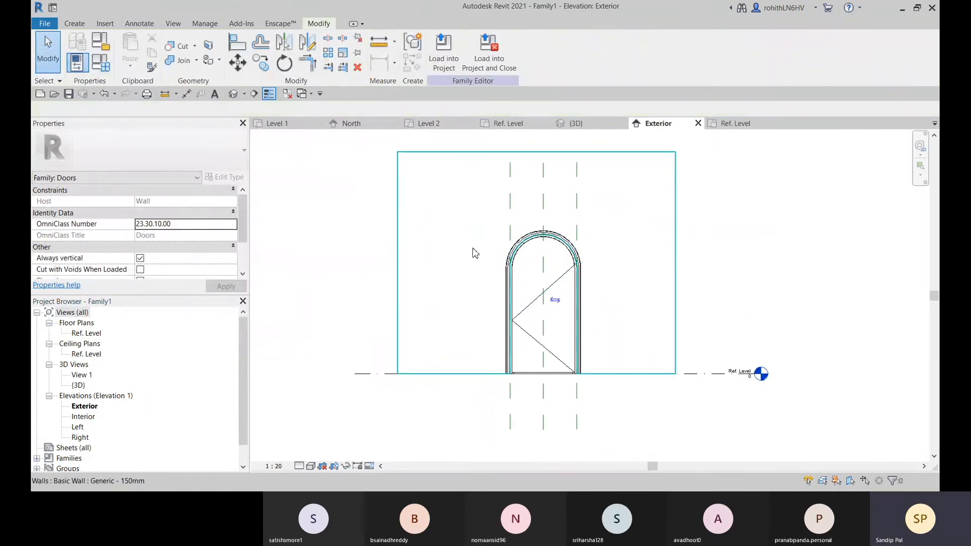
Create a horizontal reference plane offset 2100 above Ref. Level by picking the level line
left_click(75, 24)
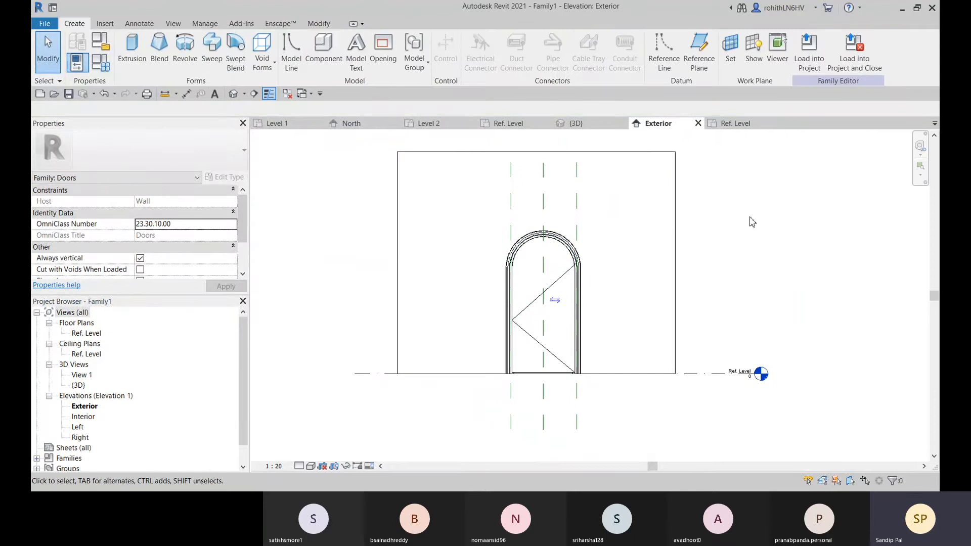
left_click(704, 62)
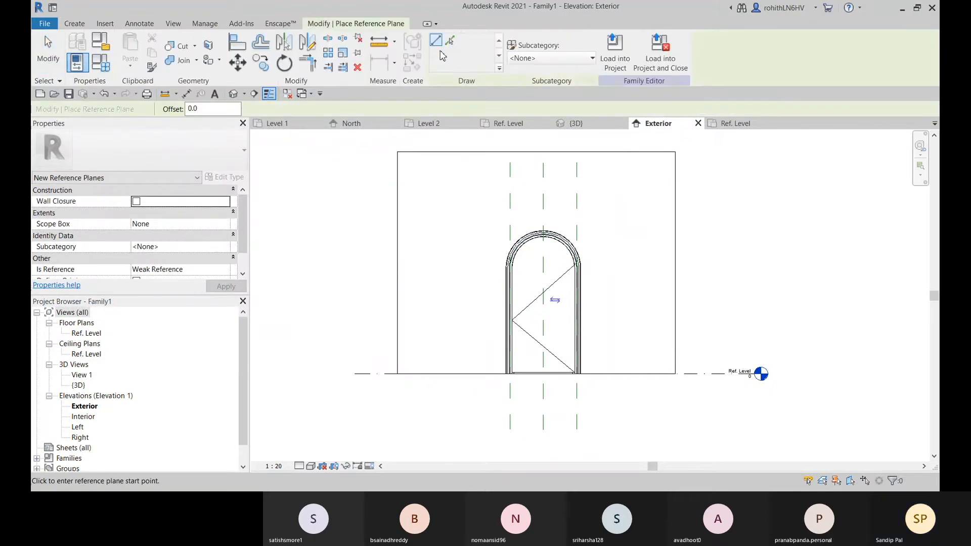
left_click(451, 43)
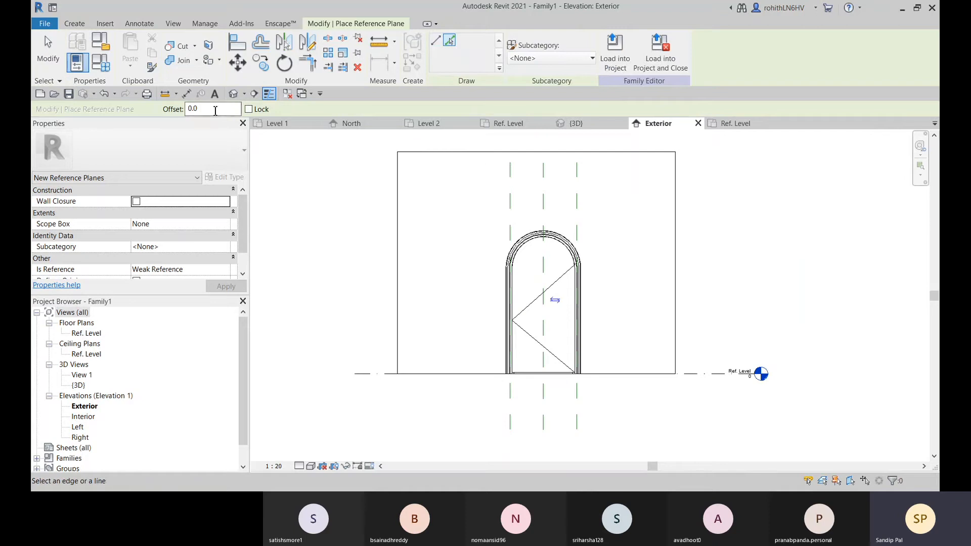
left_click(214, 111)
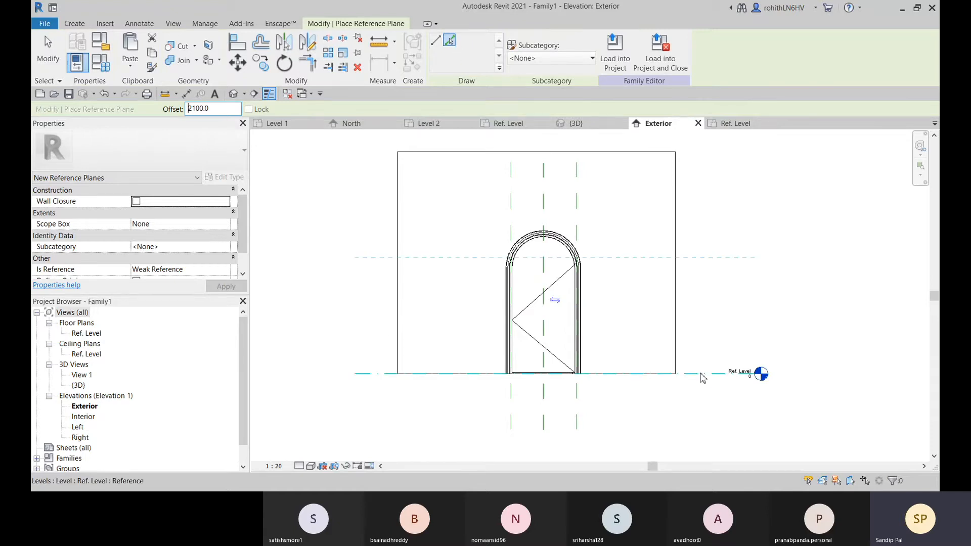
left_click(701, 375)
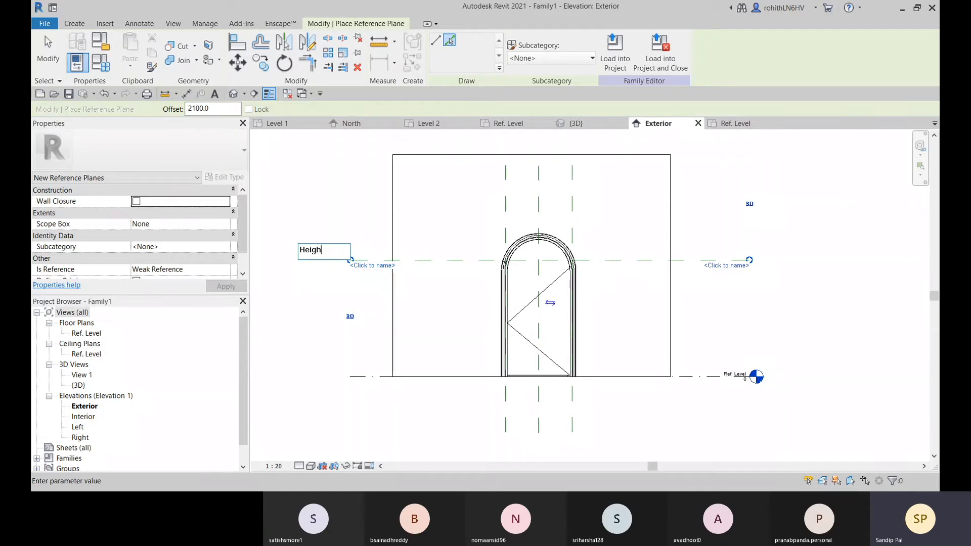
Name the new horizontal reference plane "Height Ref Plane"
type("f")
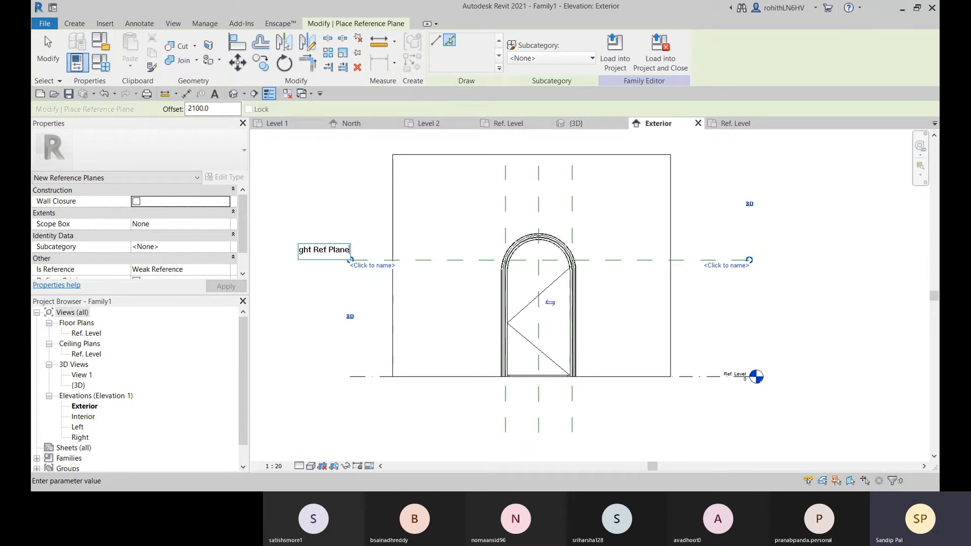
type(" Plane")
key("Return")
scroll(349, 316, "up", 2)
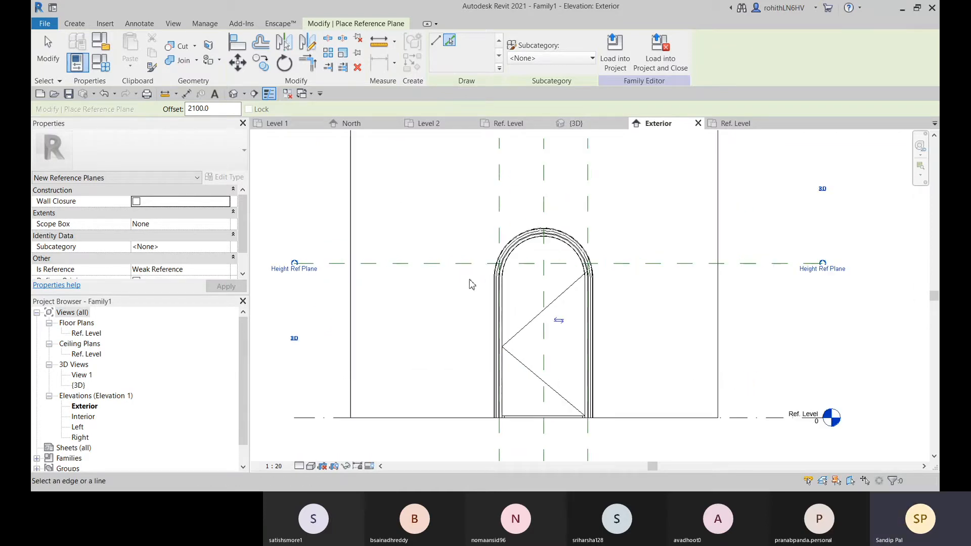
scroll(552, 298, "up", 3)
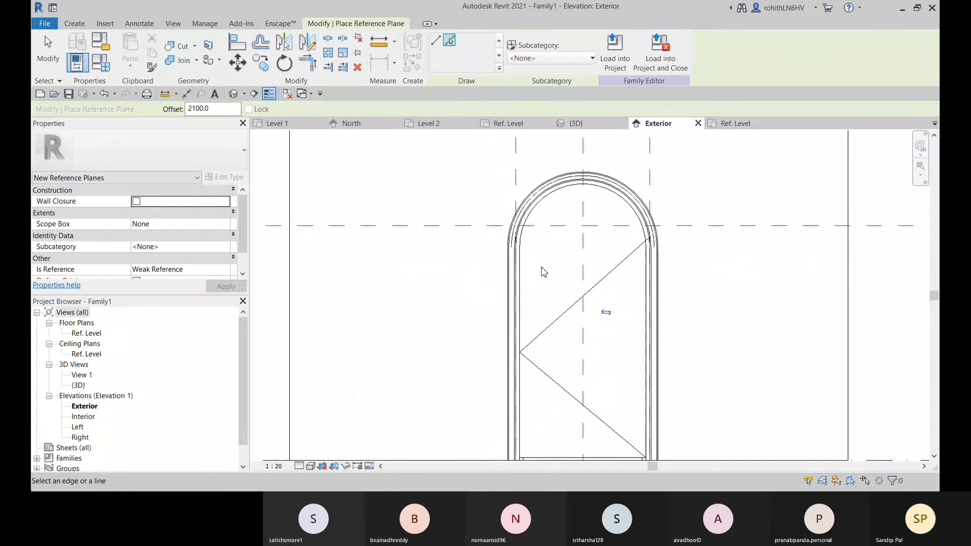
scroll(542, 271, "up", 1)
scroll(556, 229, "down", 2)
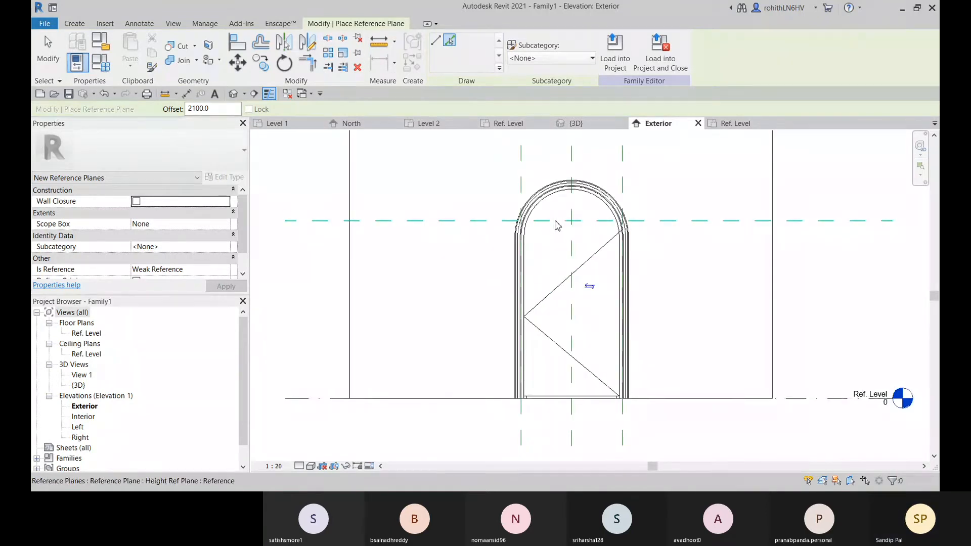
scroll(571, 225, "up", 5)
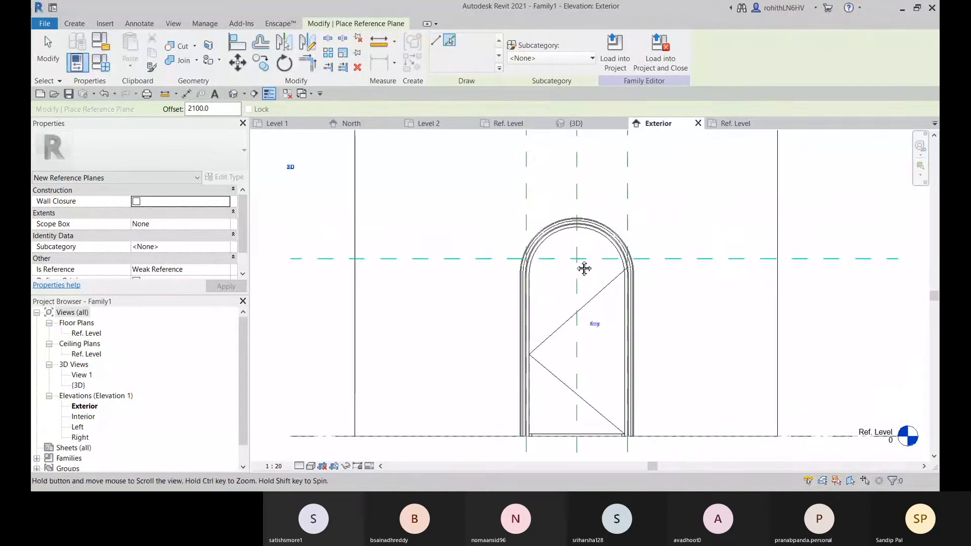
scroll(573, 224, "down", 3)
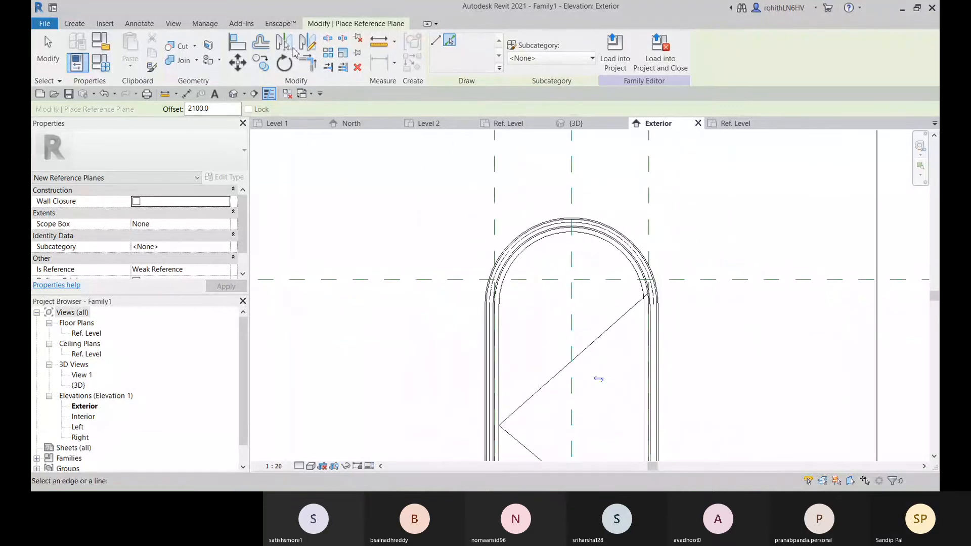
left_click(237, 42)
scroll(574, 221, "up", 3)
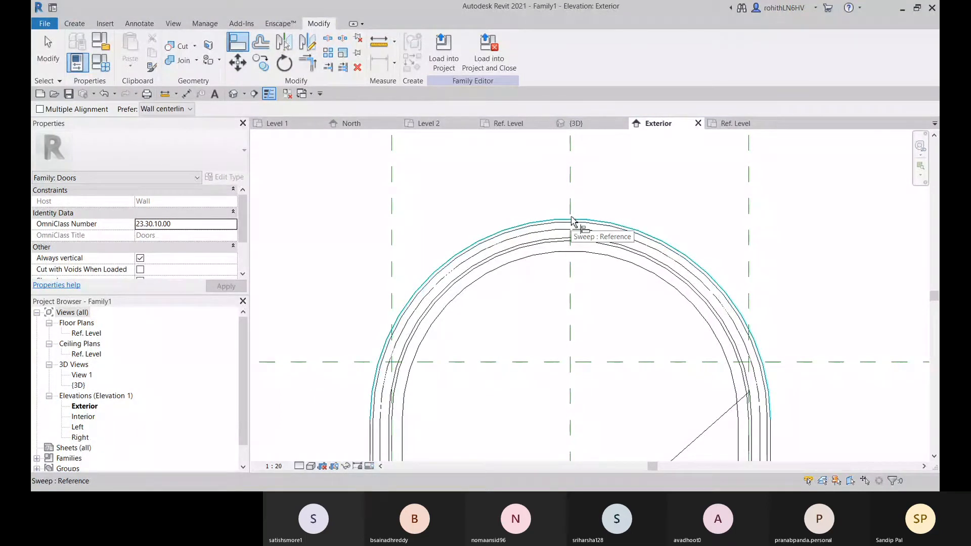
key("Escape")
scroll(520, 368, "down", 2)
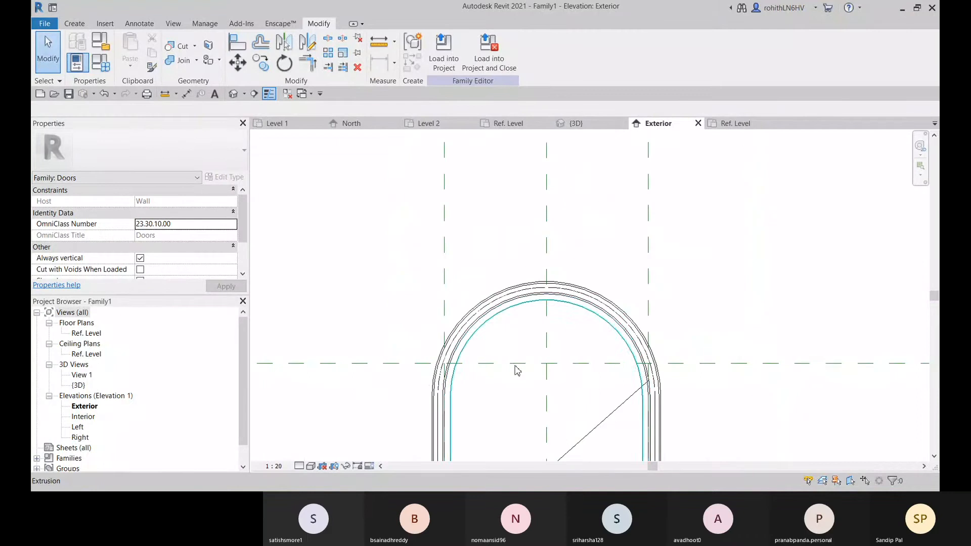
Delete the unnamed extra horizontal reference plane just above the host wall in the Exterior elevation
scroll(354, 366, "down", 3)
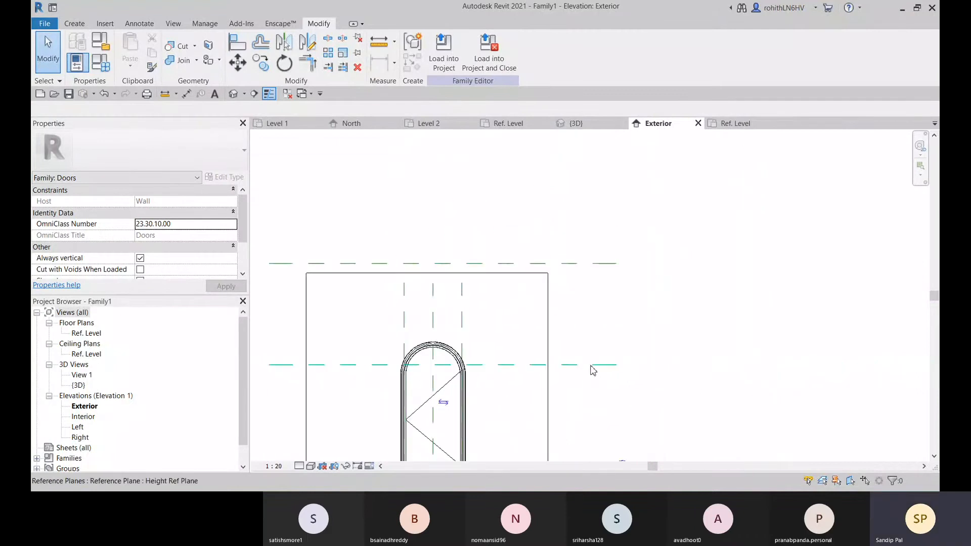
scroll(592, 371, "down", 3)
left_click(603, 324)
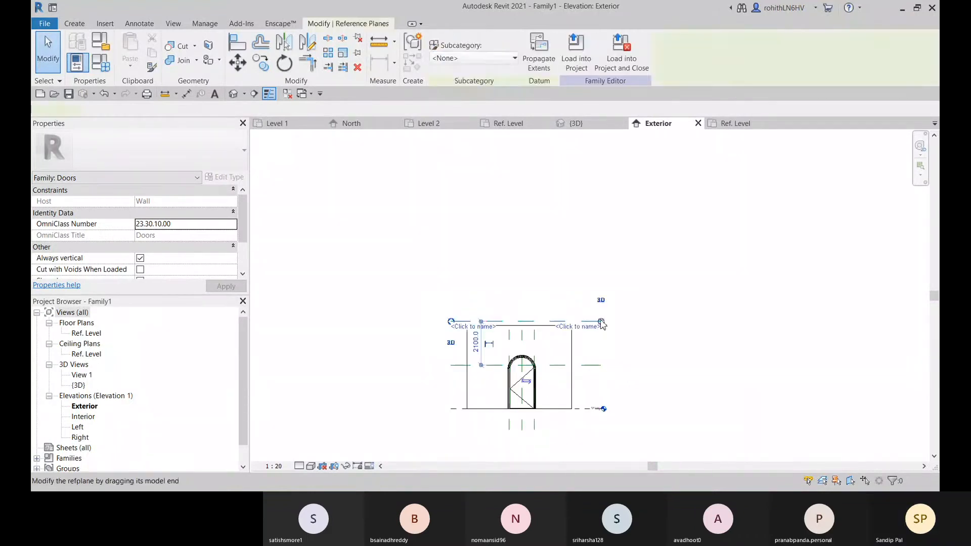
key("Escape")
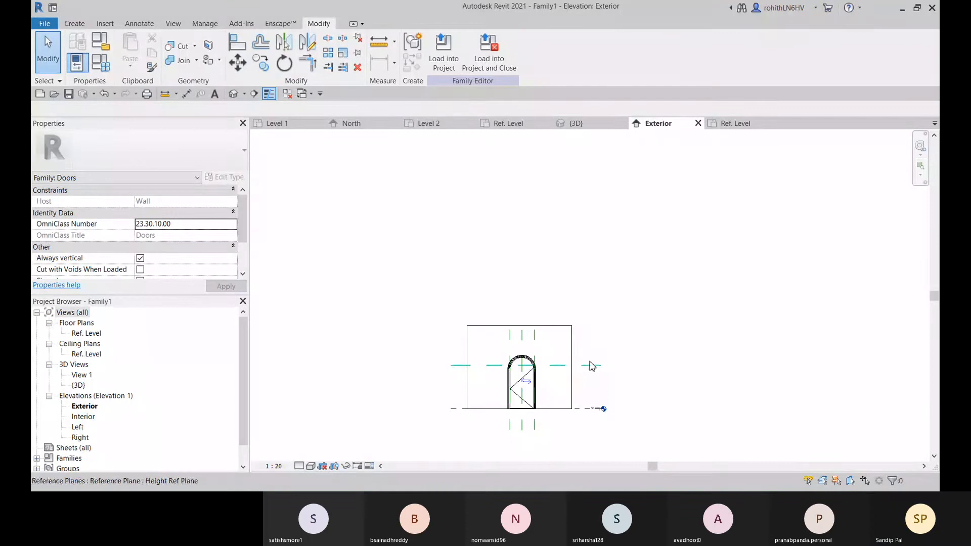
Move the Height Ref Plane up to the crown of the arch's outer trim, about 2580 above Ref. Level
left_click(591, 365)
scroll(531, 378, "up", 8)
left_click_drag(487, 303, 475, 242)
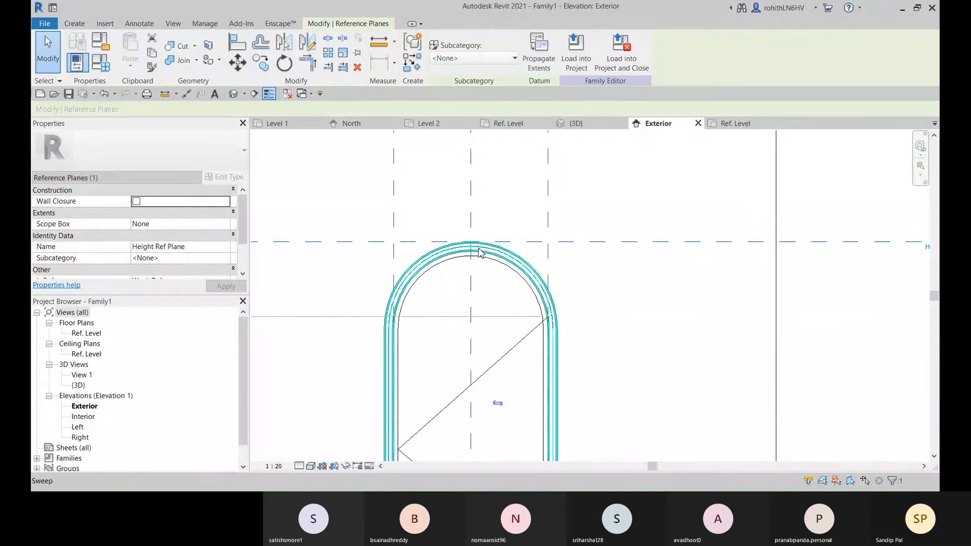
scroll(470, 243, "up", 5)
scroll(527, 231, "up", 1)
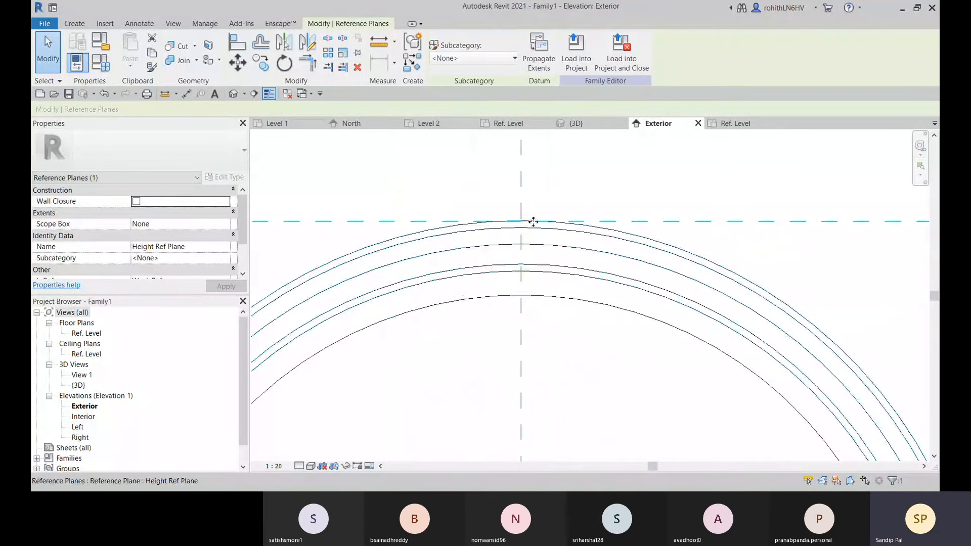
scroll(539, 223, "up", 1)
scroll(561, 223, "up", 2)
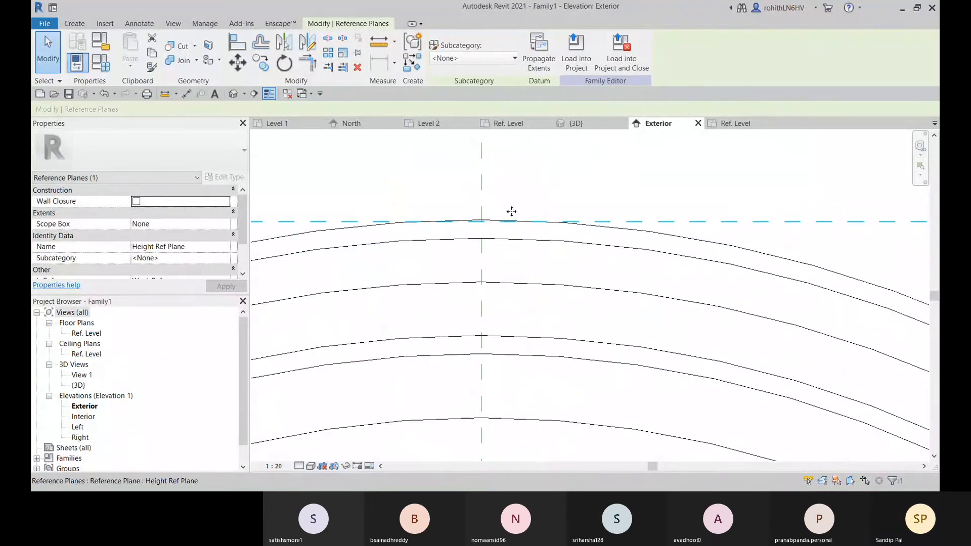
mouse_move(511, 212)
left_mouse_down()
mouse_move(483, 221)
mouse_move(511, 220)
left_mouse_up()
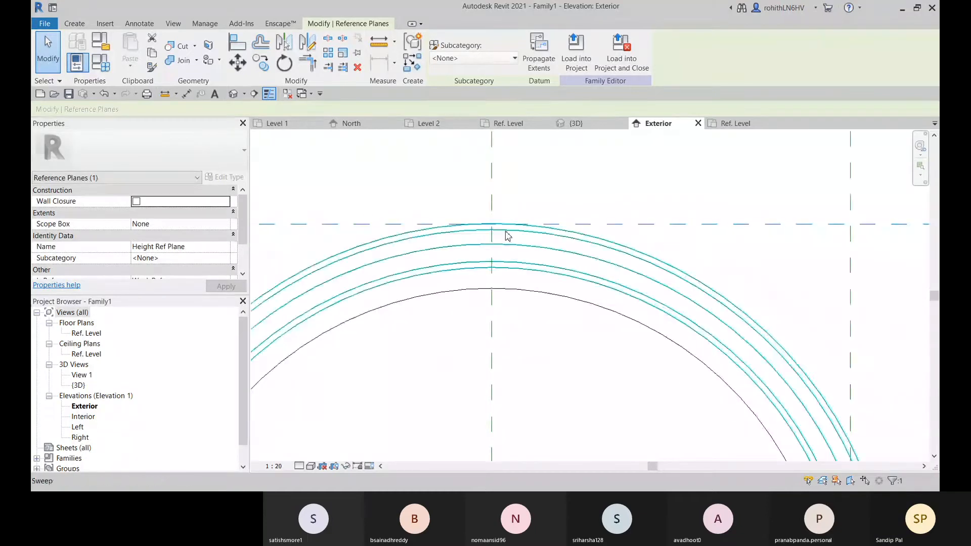
scroll(507, 235, "down", 5)
middle_click_drag(566, 248, 550, 231)
scroll(521, 250, "down", 2)
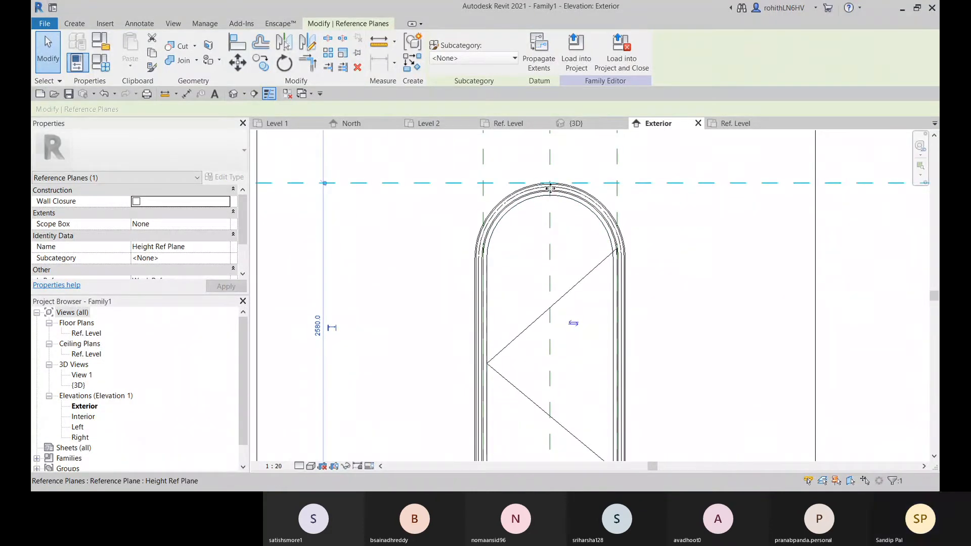
Move the Height Ref Plane down to the arch's springing line, about 1908 above Ref. Level
left_click_drag(553, 183, 480, 260)
scroll(478, 260, "up", 5)
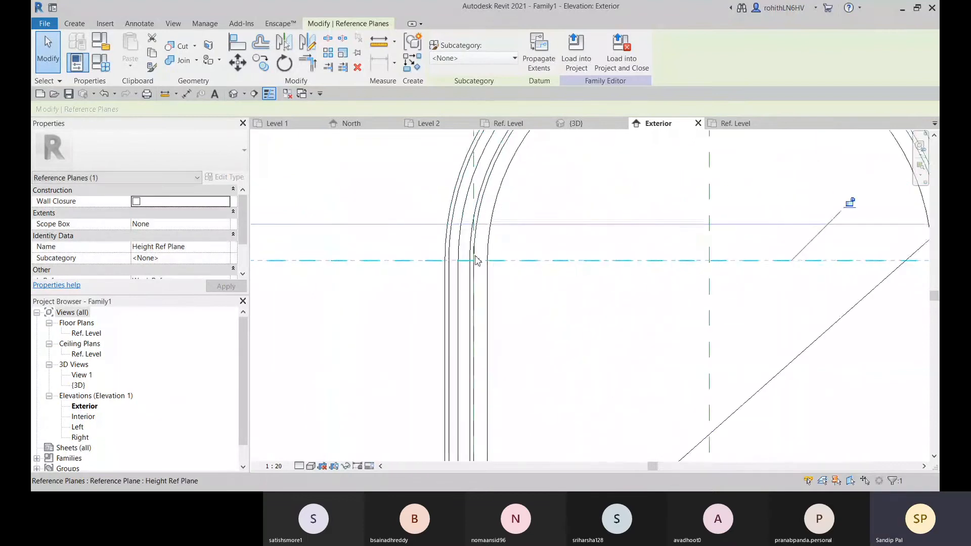
scroll(477, 261, "down", 5)
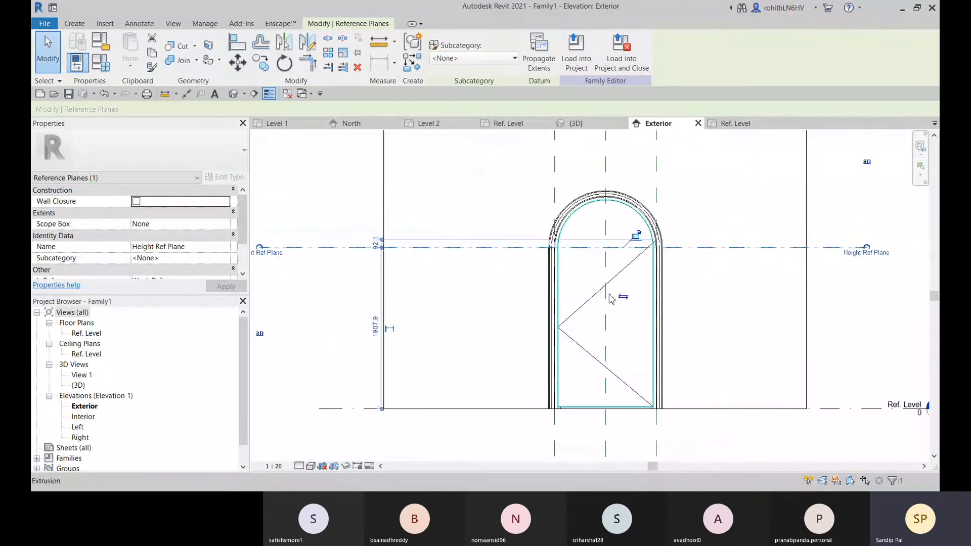
scroll(586, 279, "down", 2)
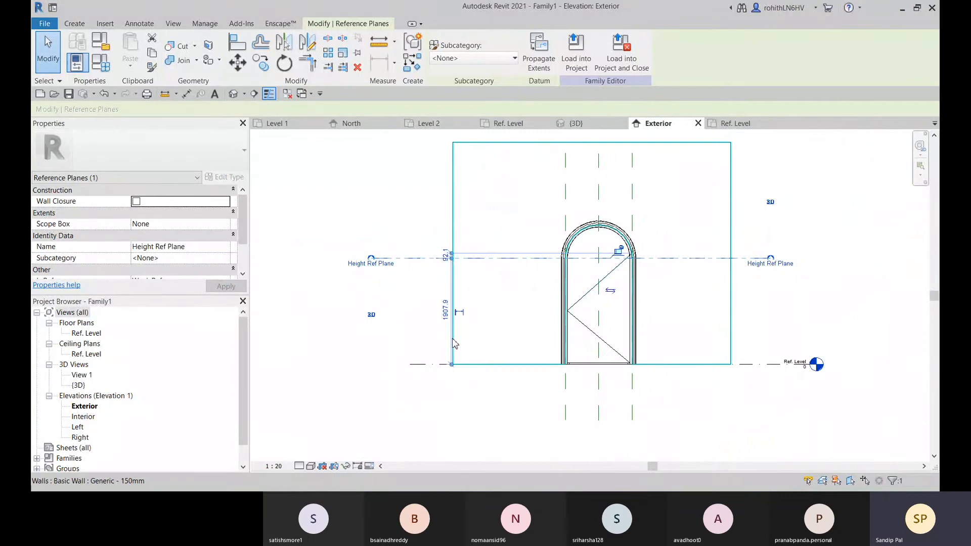
scroll(452, 321, "up", 1)
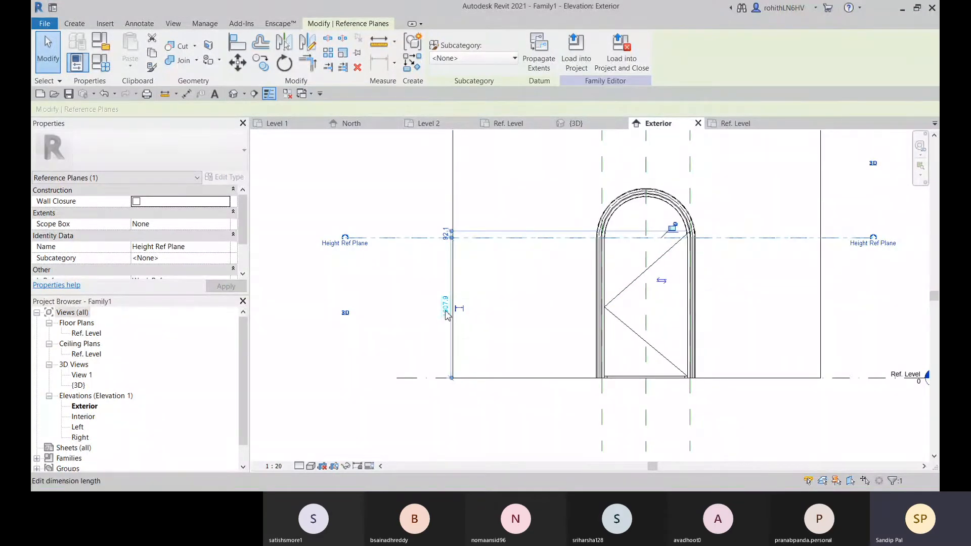
left_click(418, 330)
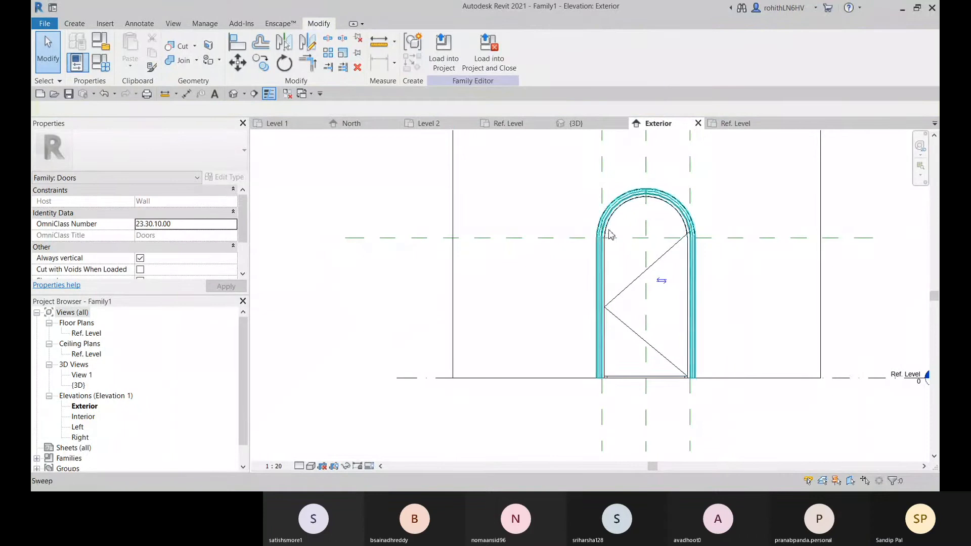
middle_click_drag(610, 240, 496, 296)
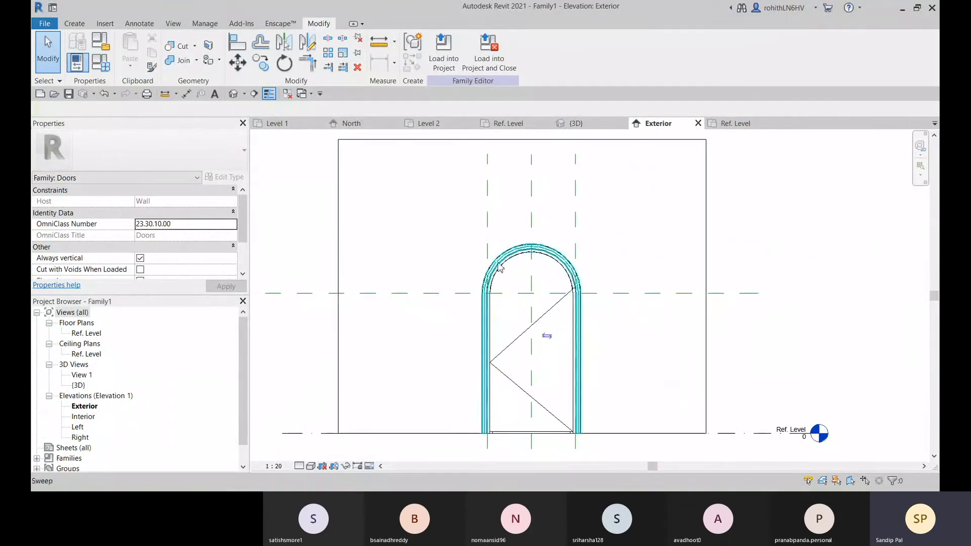
Temporarily hide the door's trim and frame sweeps and the panel extrusion in the 3D view to expose the wall opening
left_click(586, 125)
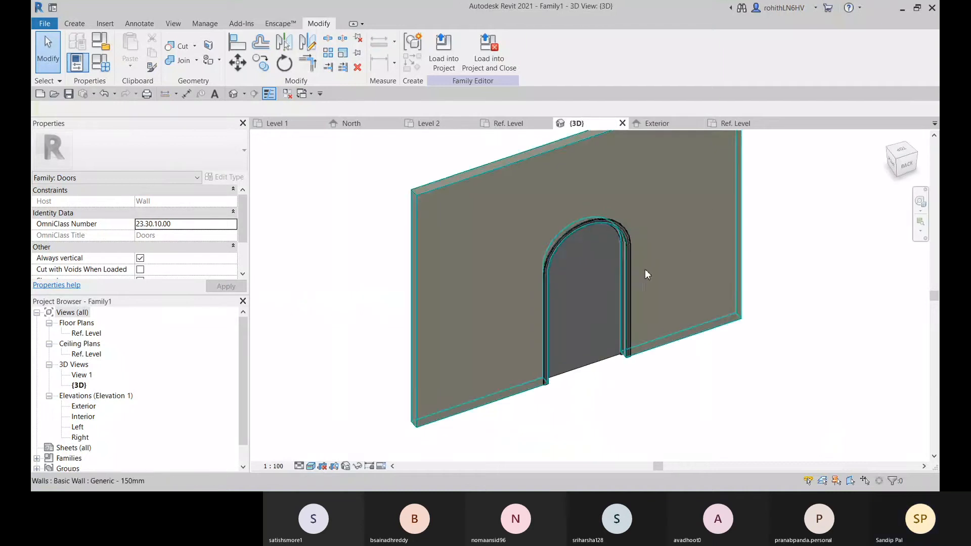
left_click(628, 359)
key("h")
key("h")
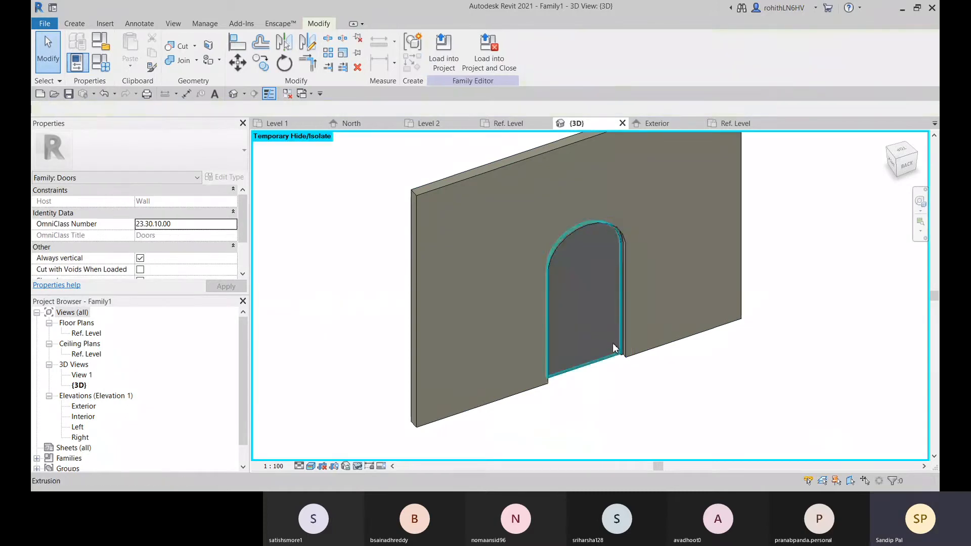
left_click(616, 346)
key("h")
key("h")
left_click(619, 348)
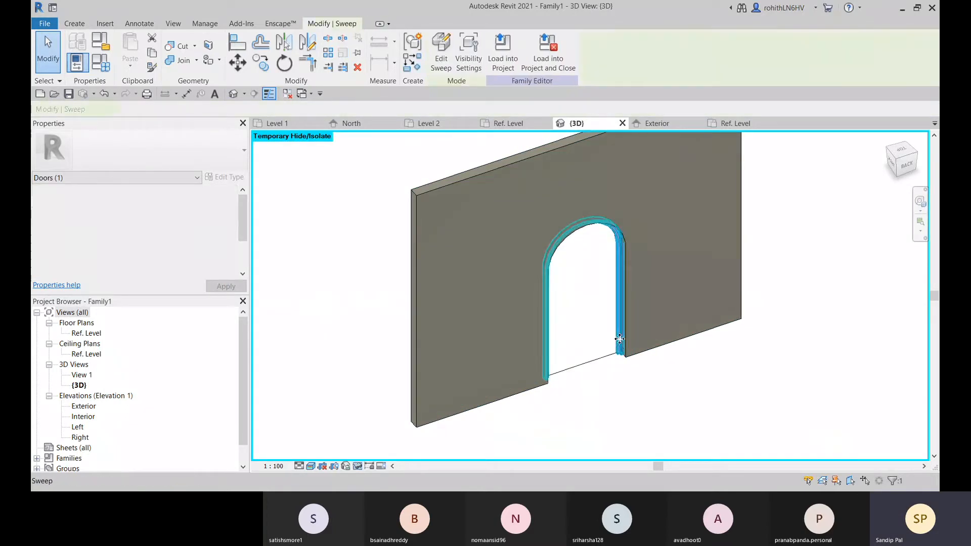
key("h")
key("h")
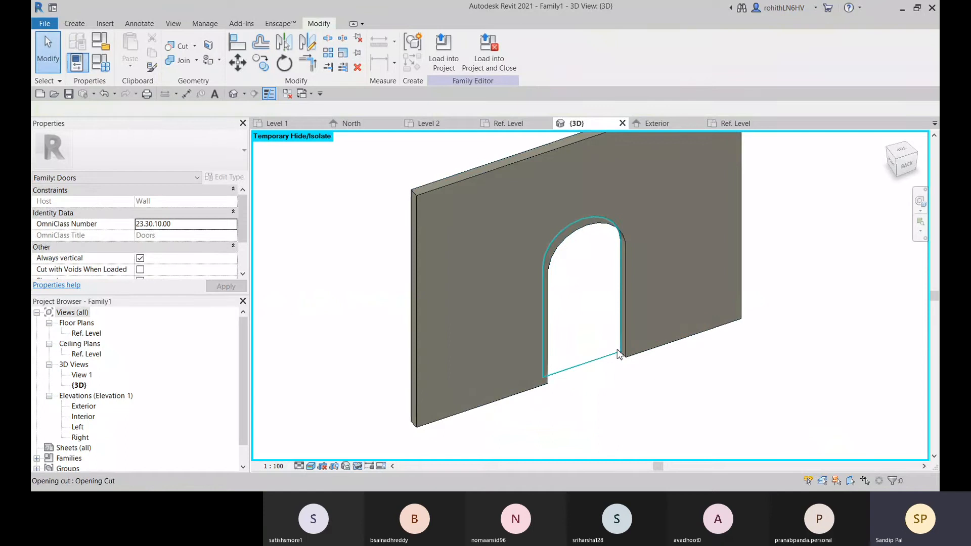
Open the boundary sketch of the arched opening cut for editing
left_click(566, 371)
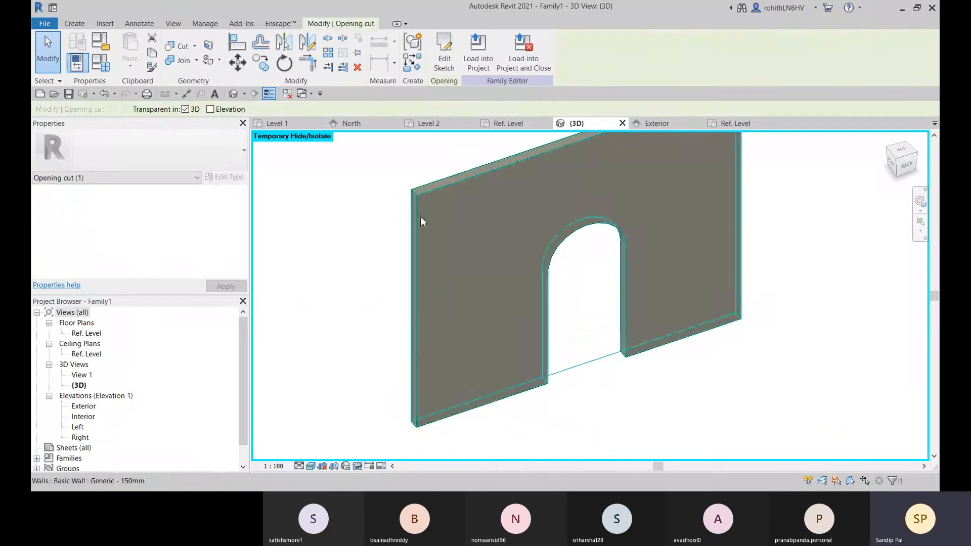
left_click(445, 56)
middle_click_drag(641, 372, 283, 292, "shift")
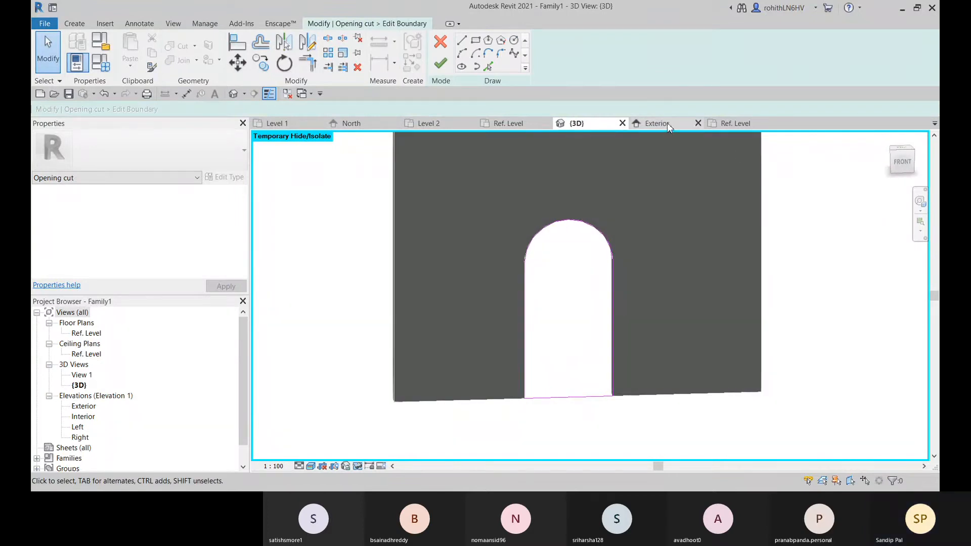
scroll(576, 242, "up", 2)
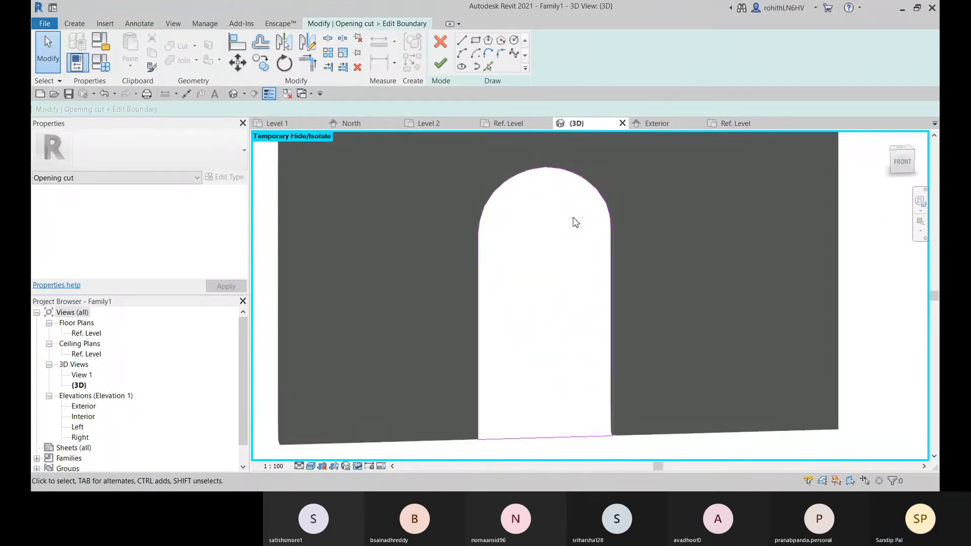
Try to reshape the opening boundary's arc by moving its right-hand end point upward along the curve
left_click(555, 171)
middle_click_drag(550, 180, 544, 224)
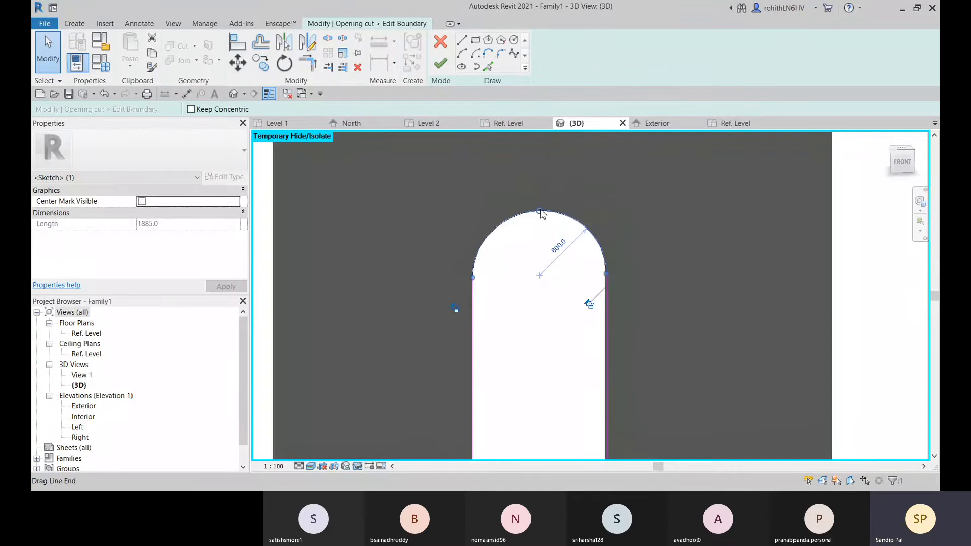
middle_click_drag(526, 277, 515, 254)
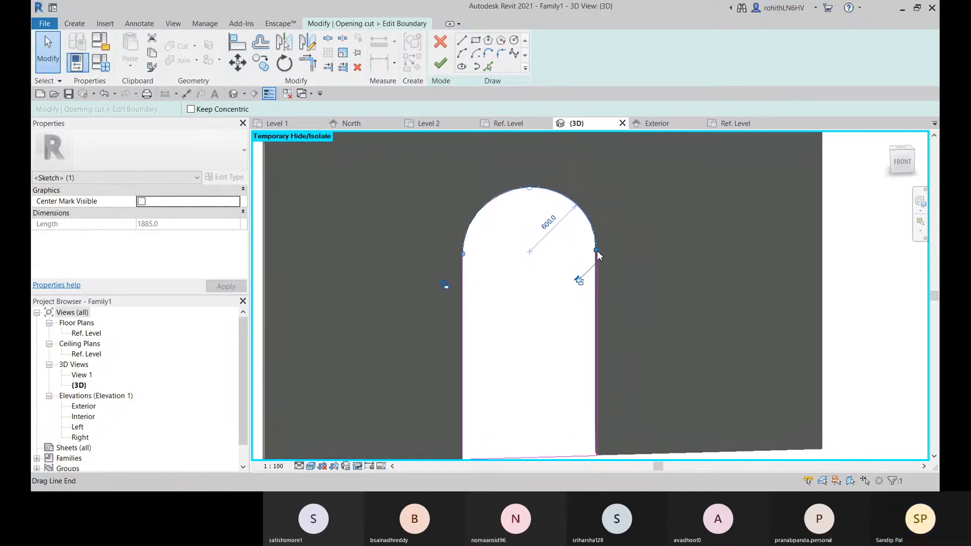
mouse_move(597, 251)
left_mouse_down()
mouse_move(602, 217)
mouse_move(604, 230)
left_mouse_up()
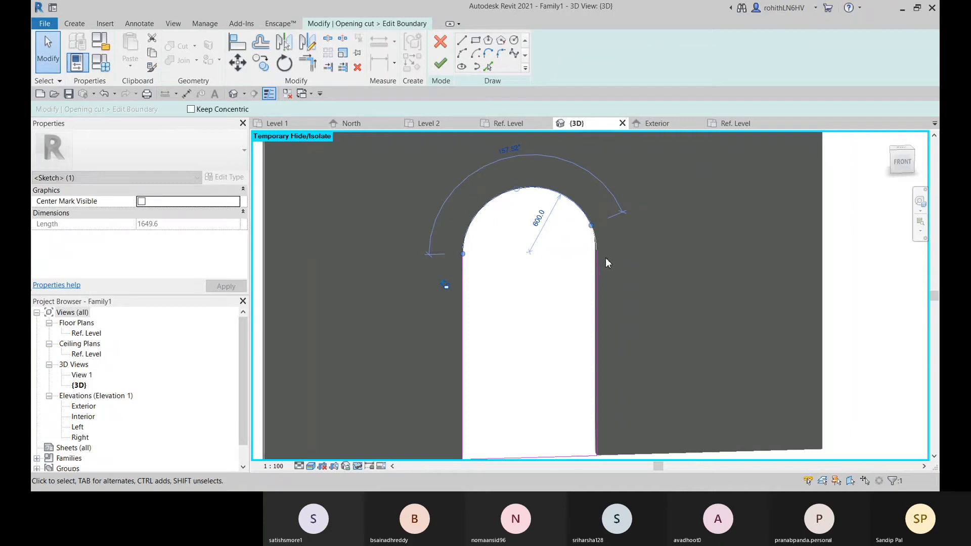
left_click(606, 262)
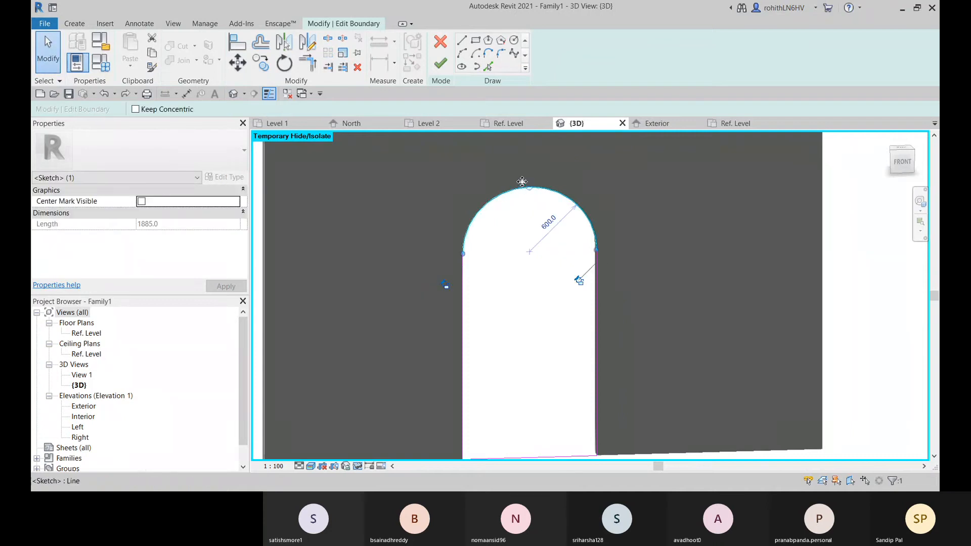
Move the opening boundary's whole arc upward and remove the constraints that block the move
left_click_drag(522, 181, 523, 143)
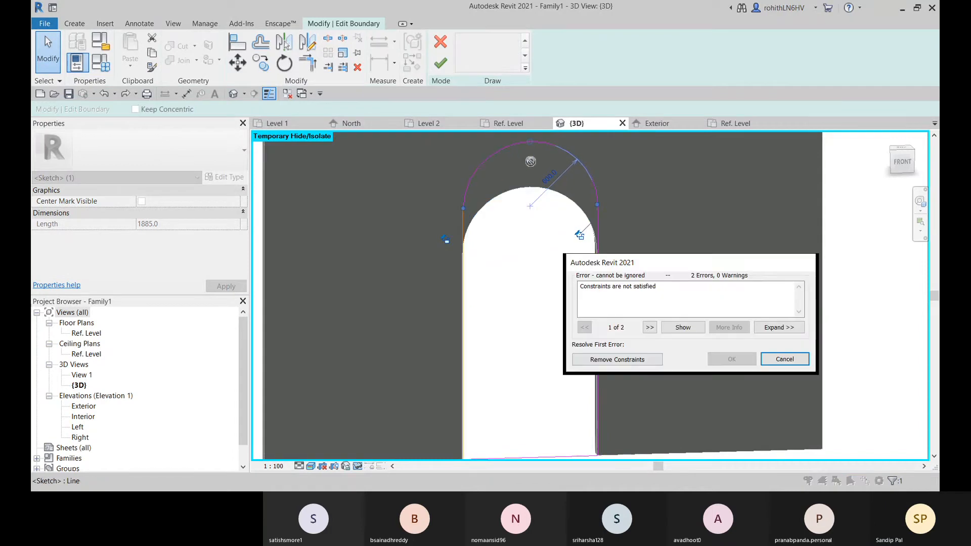
left_click(617, 359)
scroll(577, 362, "down", 3)
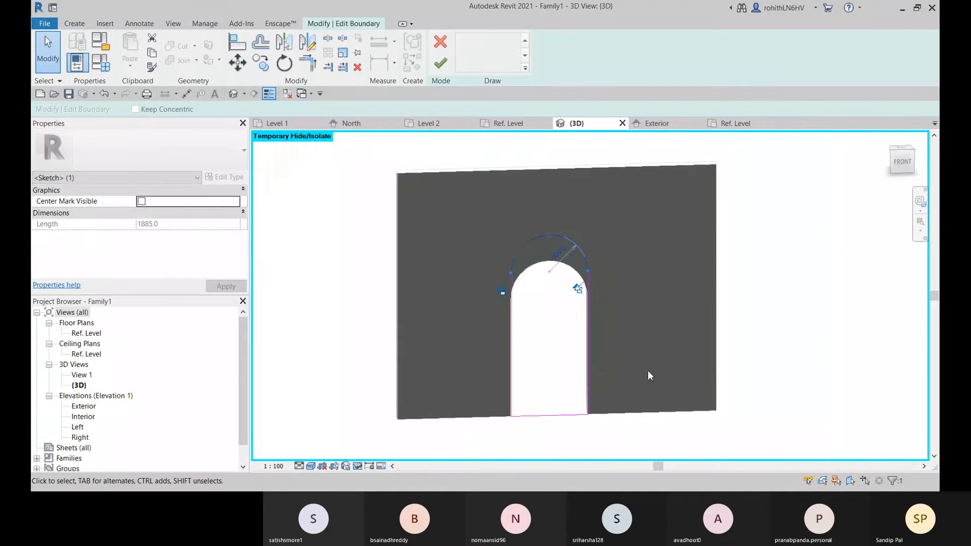
Examine the edited opening arc against the door trim and the Height Ref Plane in the Exterior elevation
left_click(672, 125)
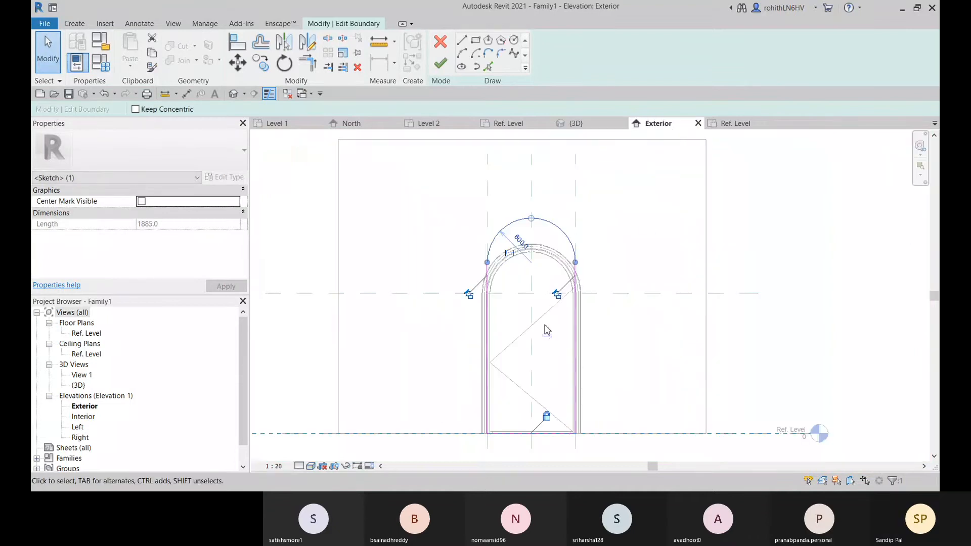
scroll(563, 308, "up", 2)
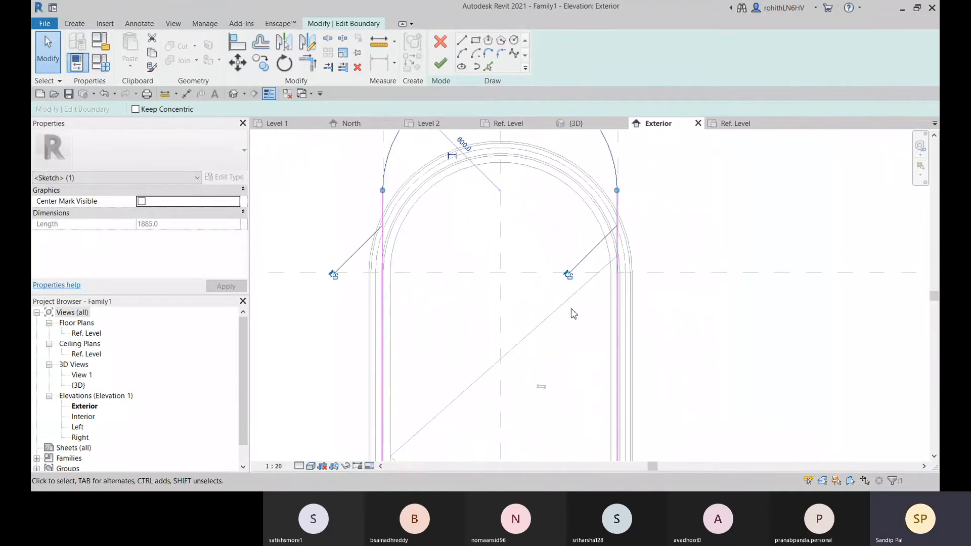
mouse_move(572, 313)
middle_mouse_down()
mouse_move(611, 358)
mouse_move(589, 349)
mouse_move(602, 412)
mouse_move(624, 375)
middle_mouse_up()
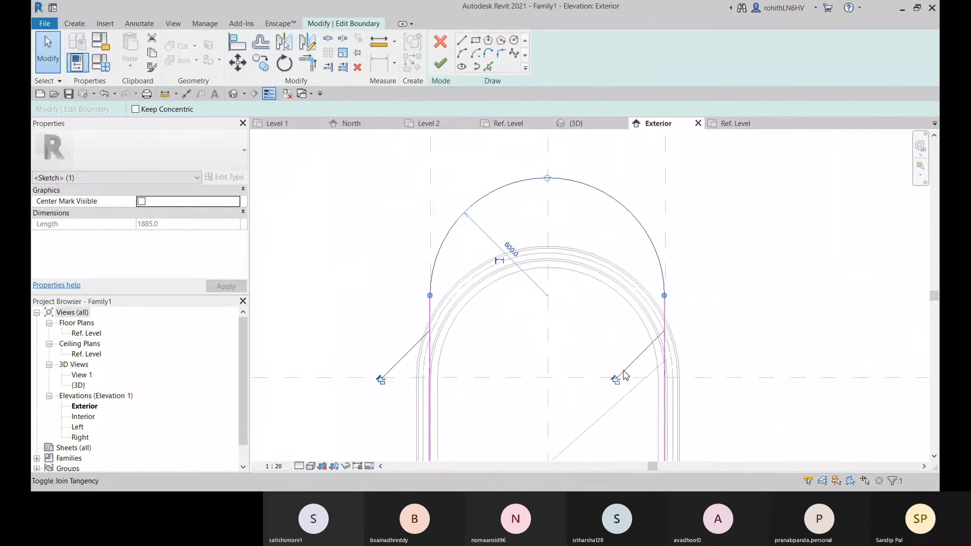
scroll(691, 311, "up", 3)
scroll(649, 312, "down", 2)
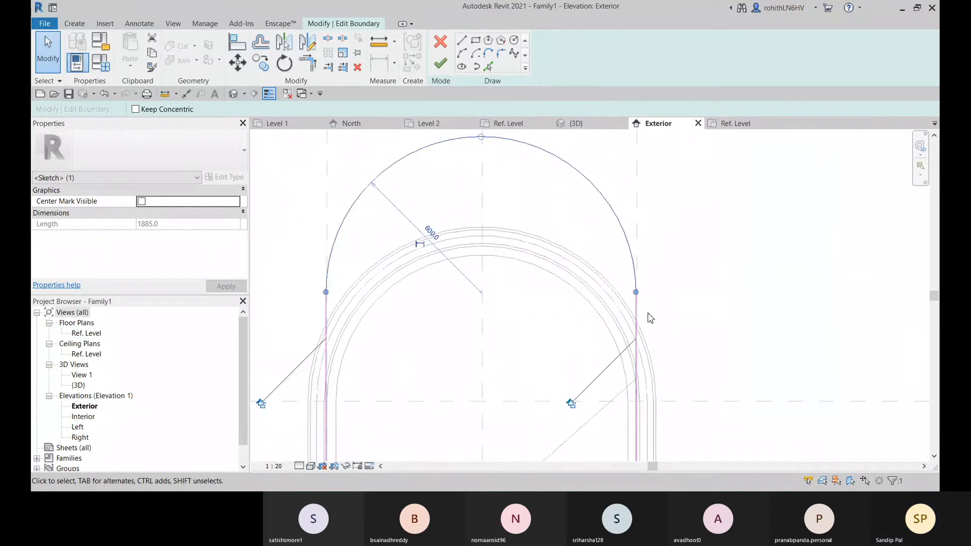
middle_click_drag(460, 347, 567, 330)
middle_click_drag(490, 320, 492, 364)
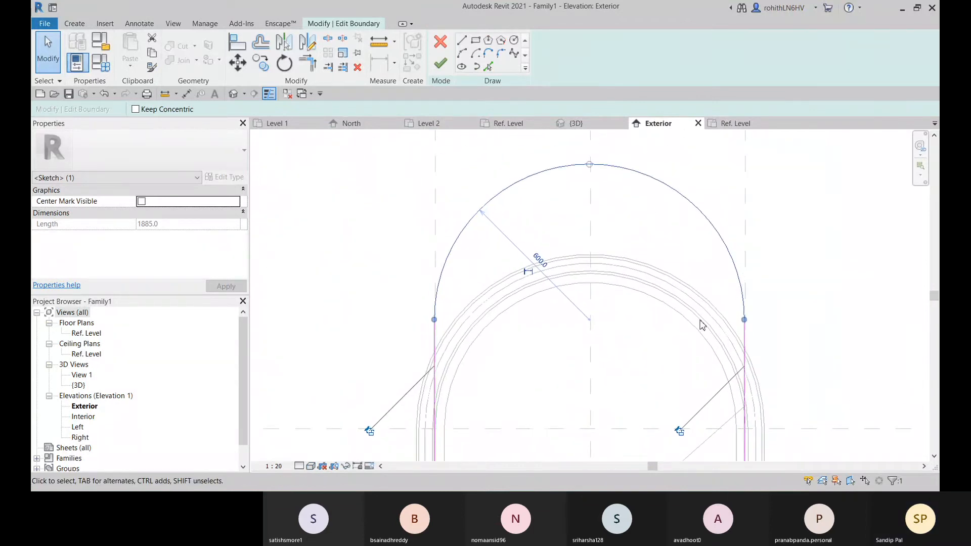
Align the two straight sides of the opening boundary with the vertical reference planes at the door's left and right edges
middle_click_drag(700, 326, 691, 305)
left_click(236, 48)
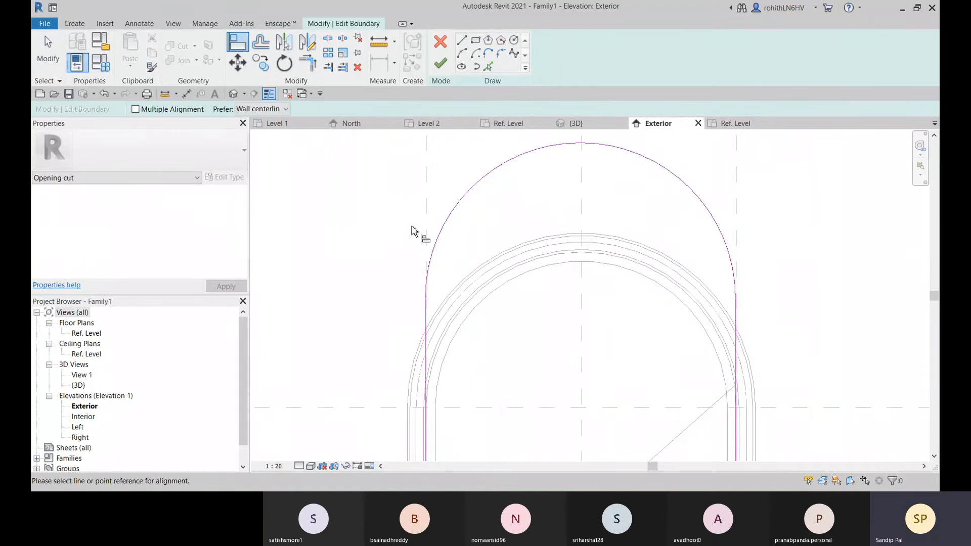
left_click(429, 224)
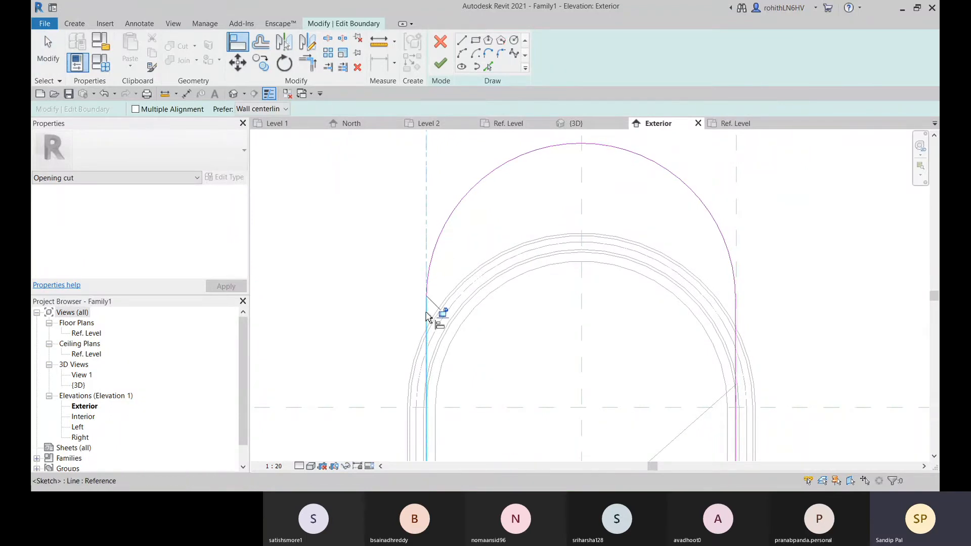
middle_click_drag(504, 315, 424, 314)
left_click(658, 230)
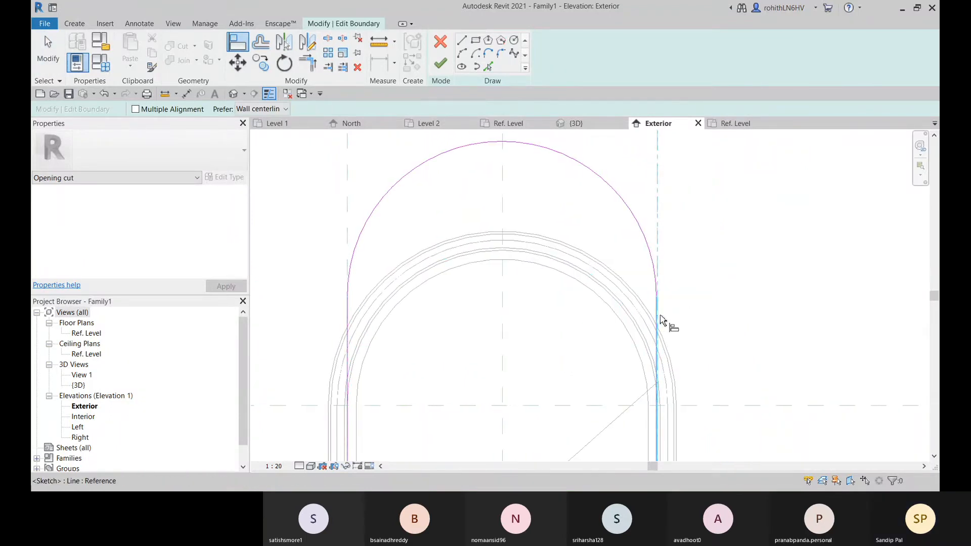
left_click(660, 320)
scroll(684, 329, "down", 2)
middle_click_drag(685, 329, 726, 327)
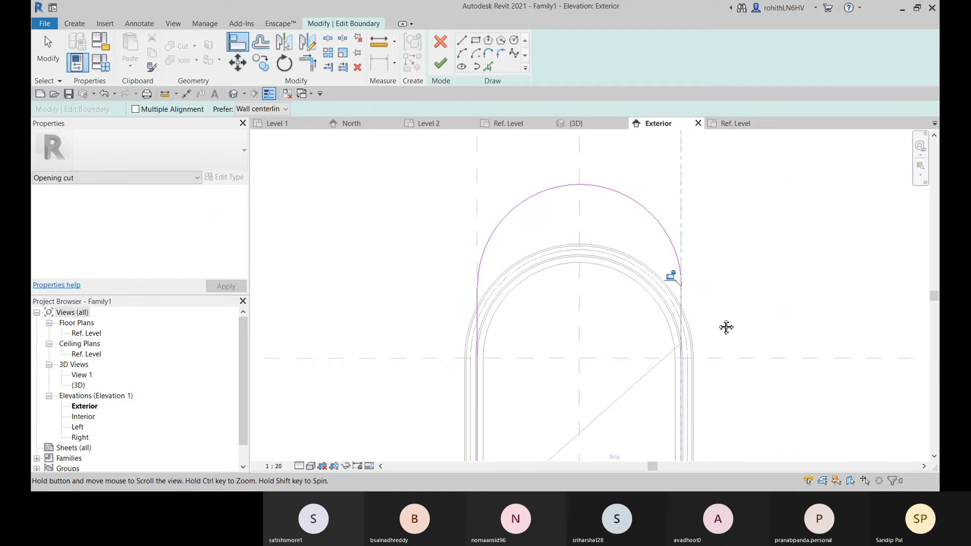
scroll(644, 329, "down", 3)
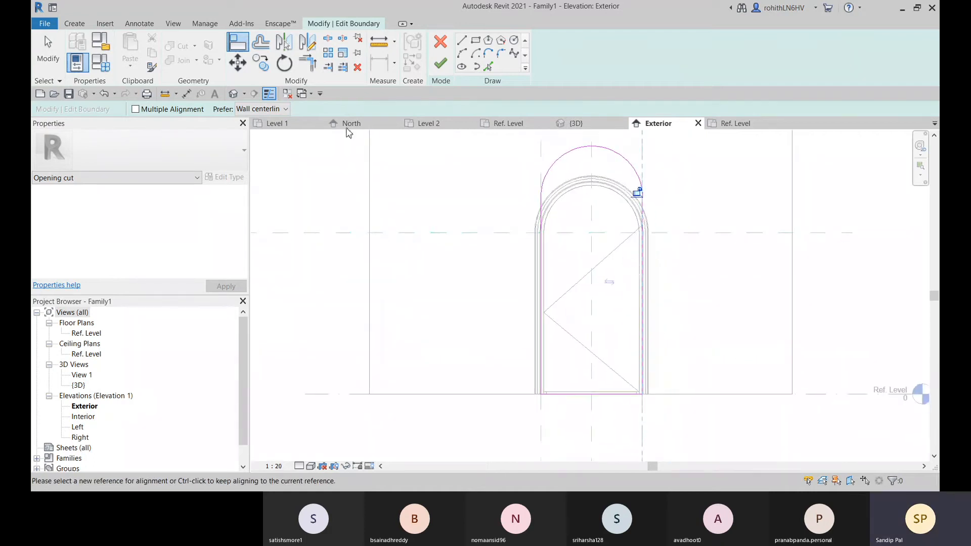
Measure the height of the opening boundary's left straight side from its base to its upper end
left_click(379, 49)
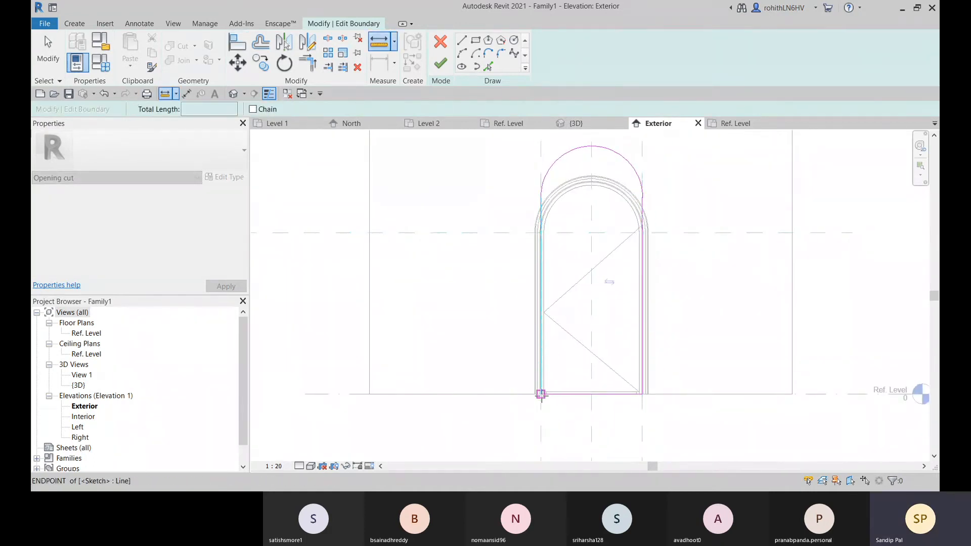
left_click(541, 394)
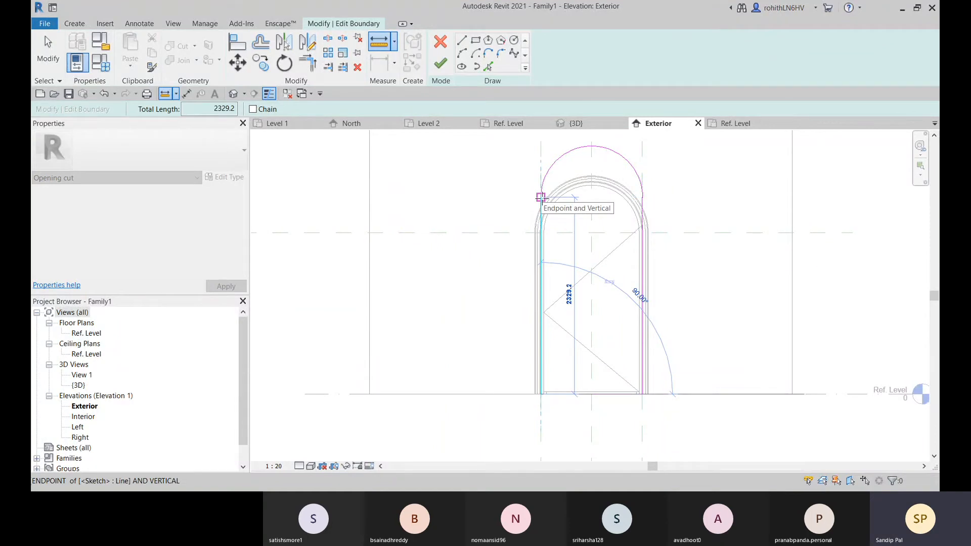
key("Escape")
key("Escape")
Lower the upper end of the opening boundary's left side and set that side's length to 2100 mm
left_click(540, 218)
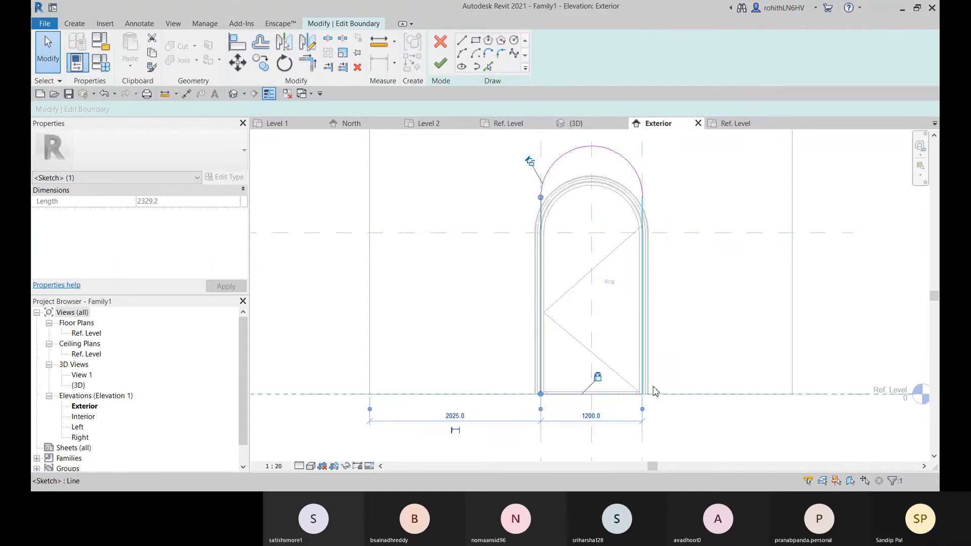
middle_click_drag(624, 364, 643, 393)
left_click_drag(560, 227, 559, 254)
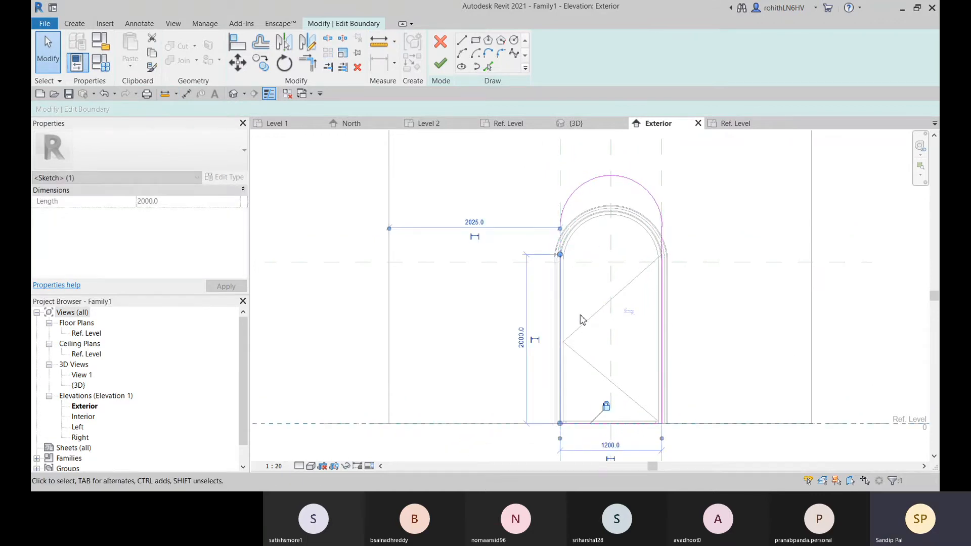
left_click(522, 340)
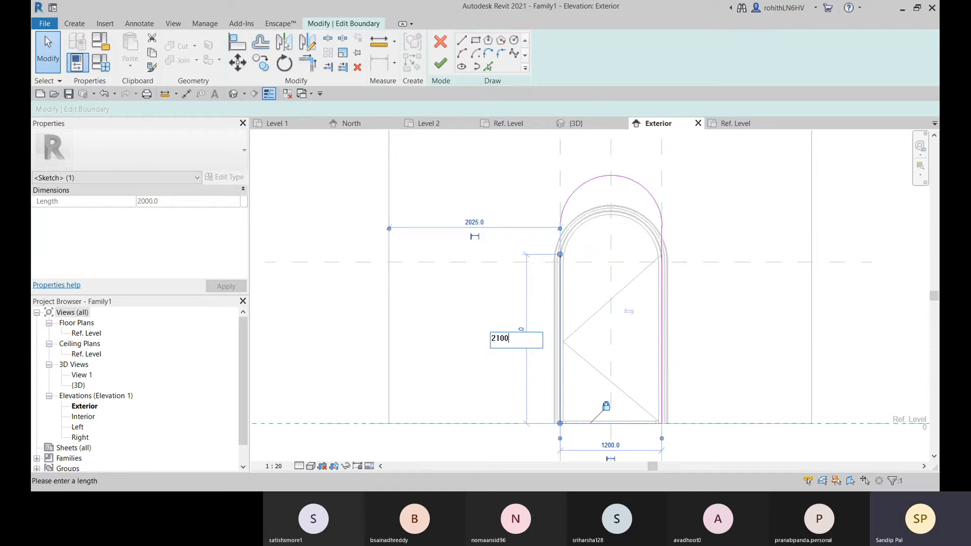
middle_click_drag(746, 336, 733, 293)
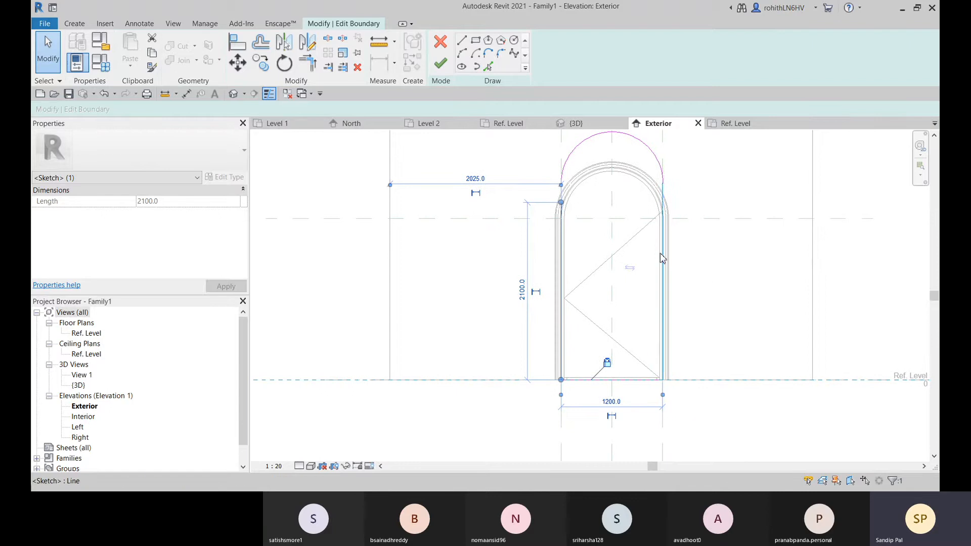
Shorten the opening boundary's right side to about 2128 mm by lowering its upper end point
left_click(662, 202)
left_click_drag(664, 185, 663, 203)
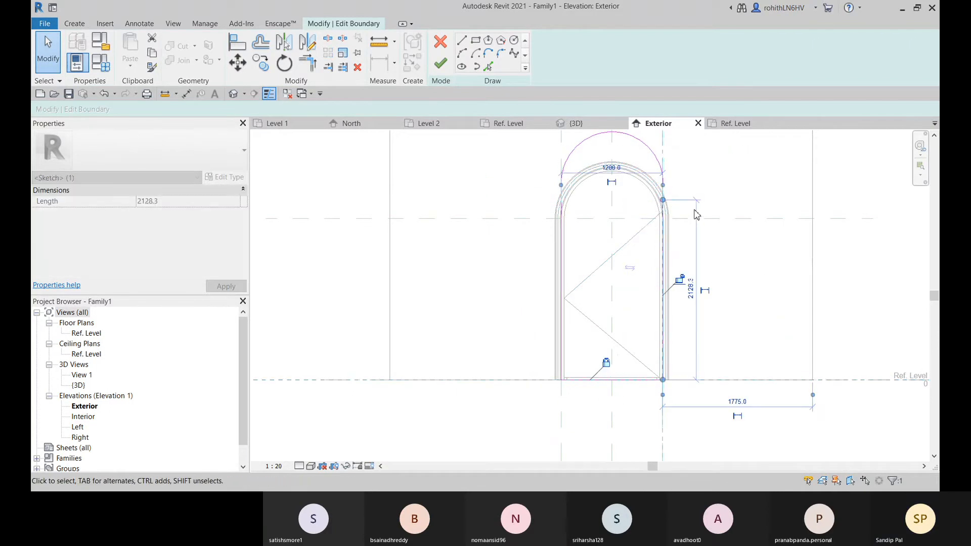
middle_click_drag(709, 190, 707, 208)
left_click(707, 209)
Move the opening boundary's arc straight down so its right end meets the upper end of the right side
left_click(618, 157)
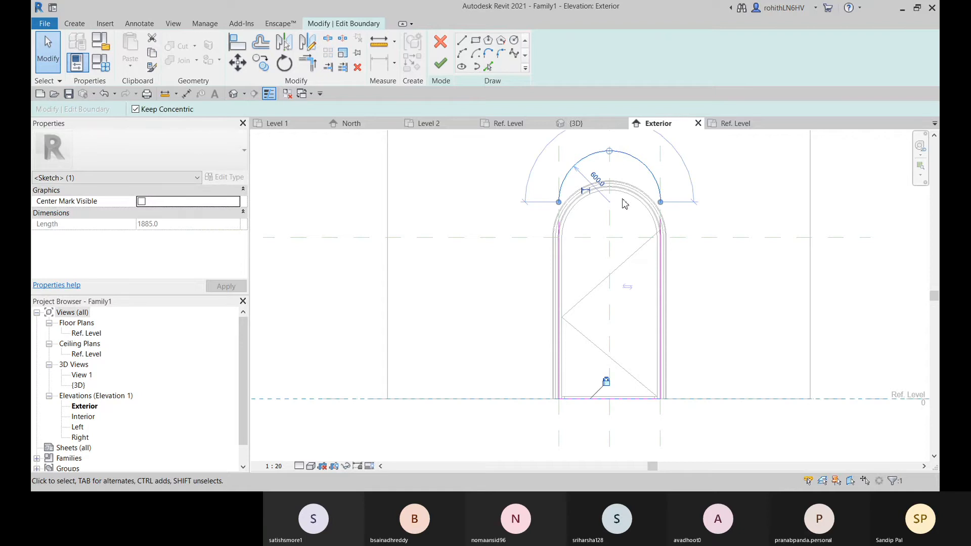
left_click(237, 63)
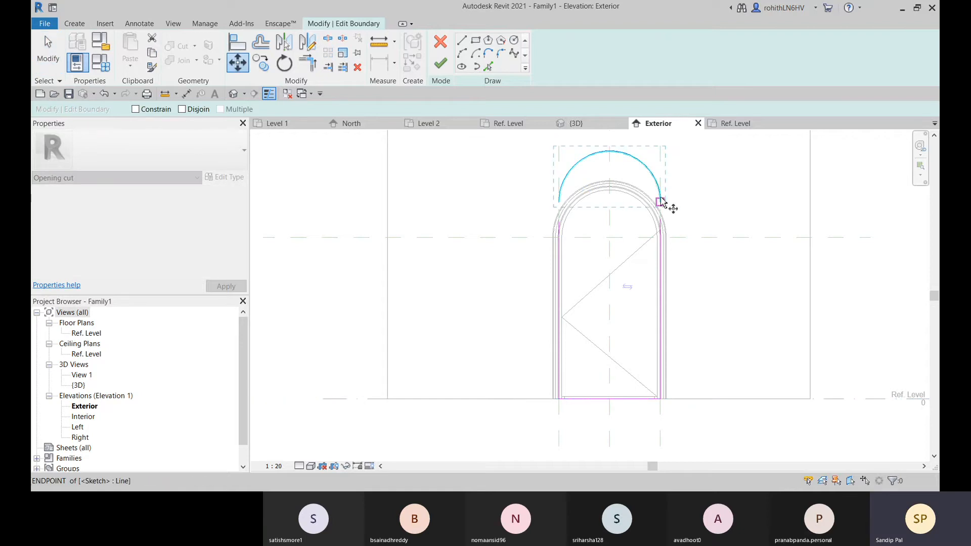
left_click(661, 220)
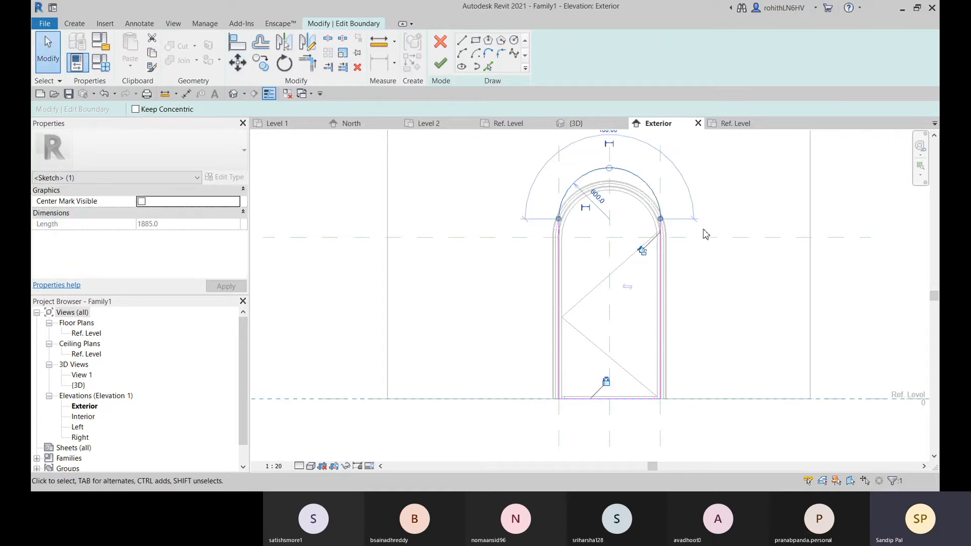
left_click(701, 230)
Extend the opening boundary's left side up to the left end of the arc, making it about 2128 mm long
scroll(646, 246, "up", 6)
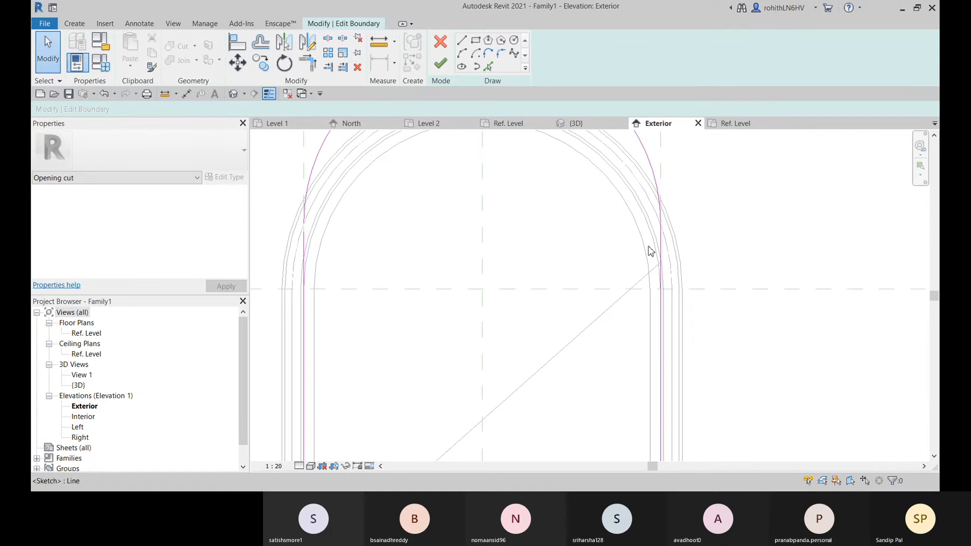
scroll(383, 212, "up", 3)
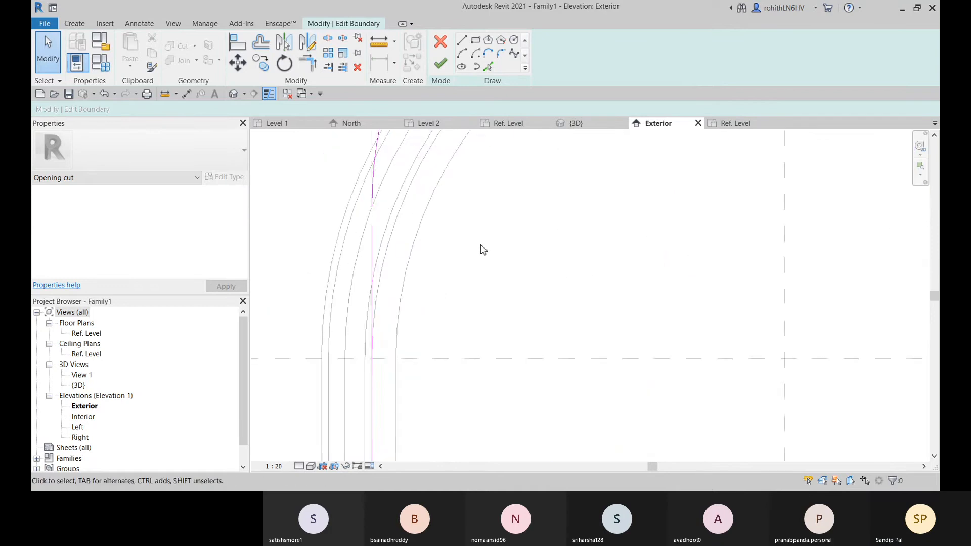
scroll(533, 269, "down", 4)
scroll(595, 288, "up", 1)
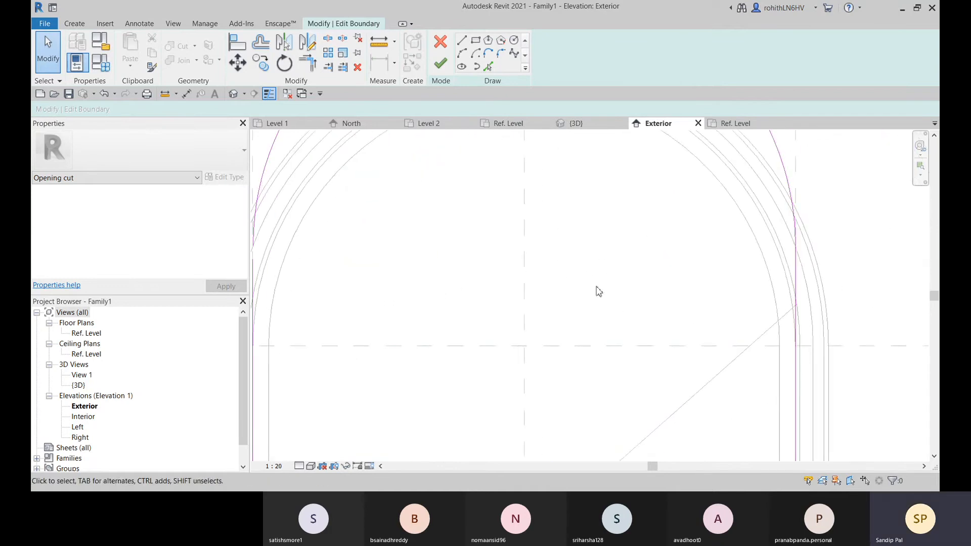
left_click(797, 261)
scroll(743, 278, "down", 2)
left_click(472, 283)
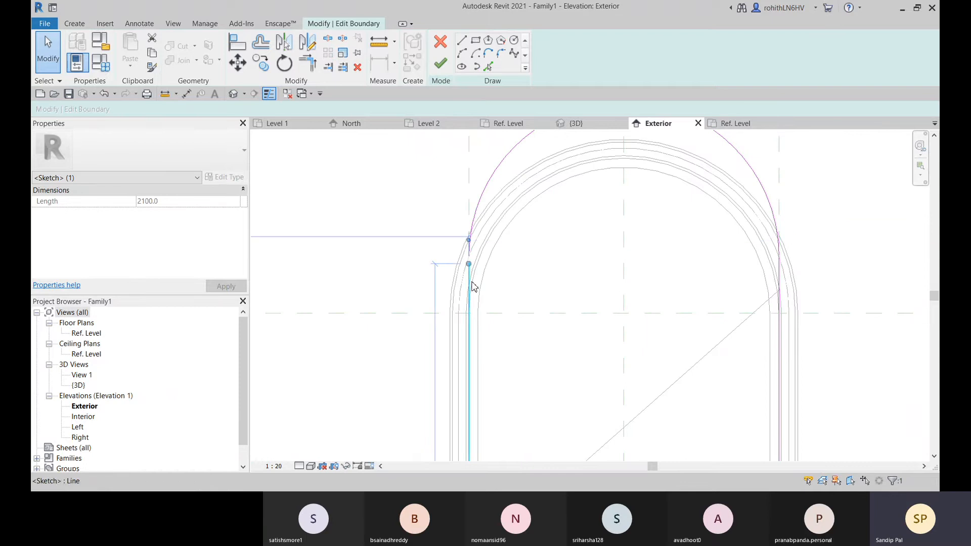
left_click_drag(469, 263, 469, 252)
scroll(510, 267, "down", 3)
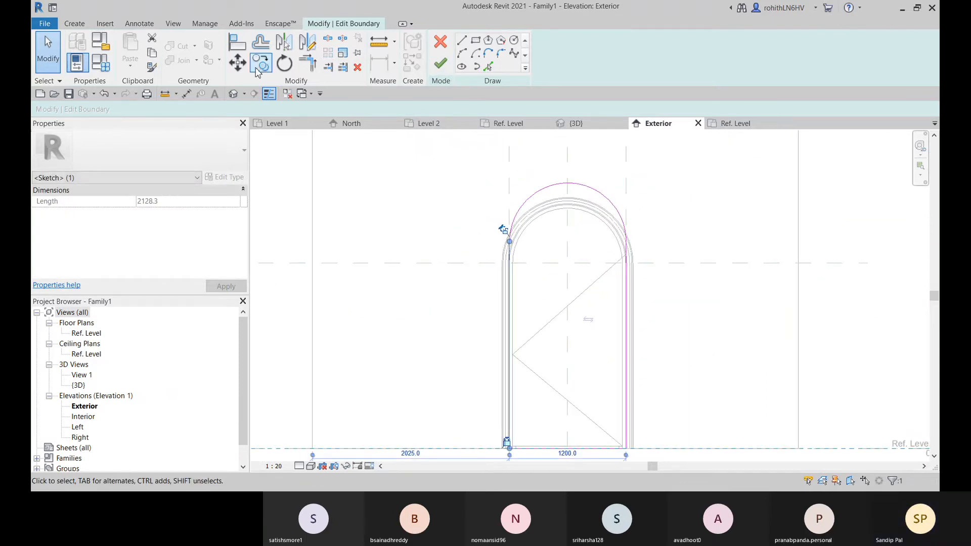
Align the boundary's left and right sides with their vertical reference planes again and lock the right side's alignment
left_click(238, 42)
left_click(509, 198)
left_click(514, 264)
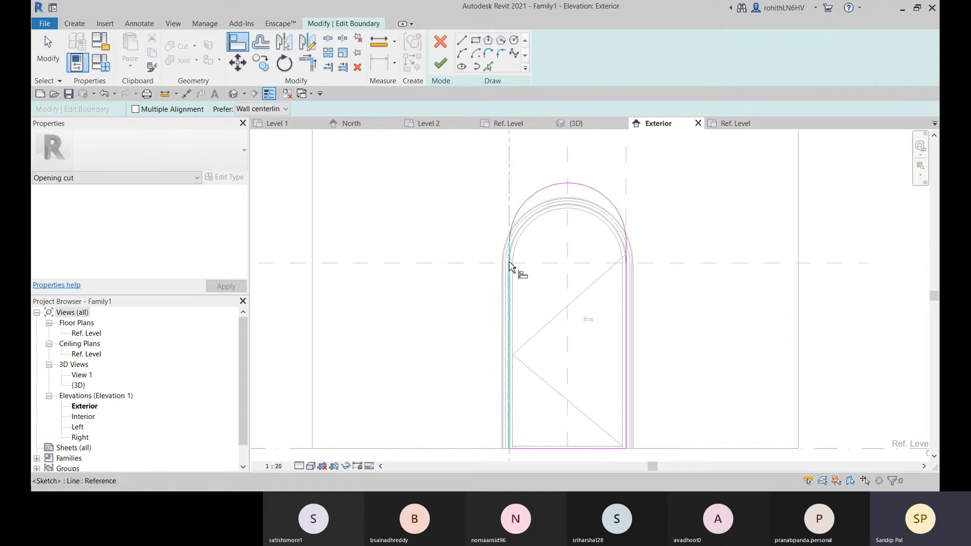
left_click(629, 187)
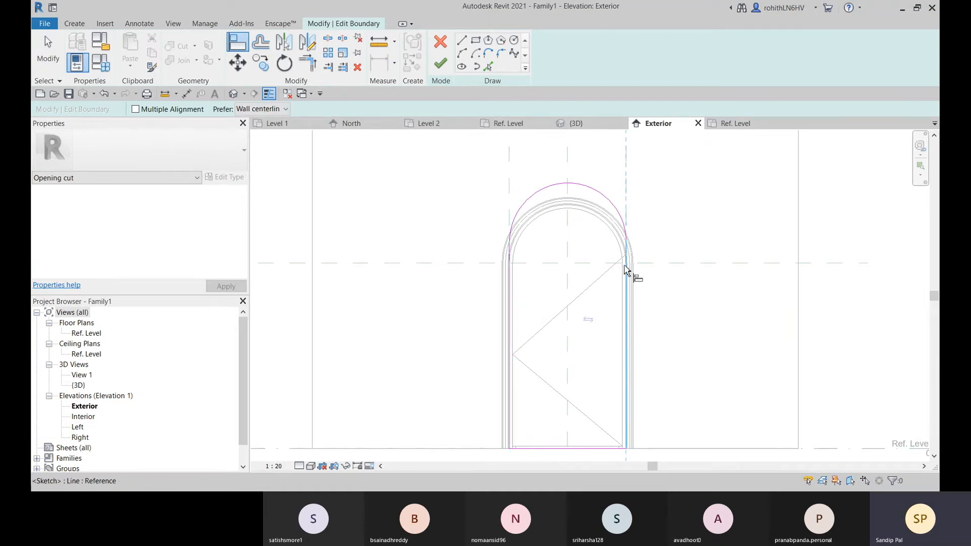
left_click(608, 281)
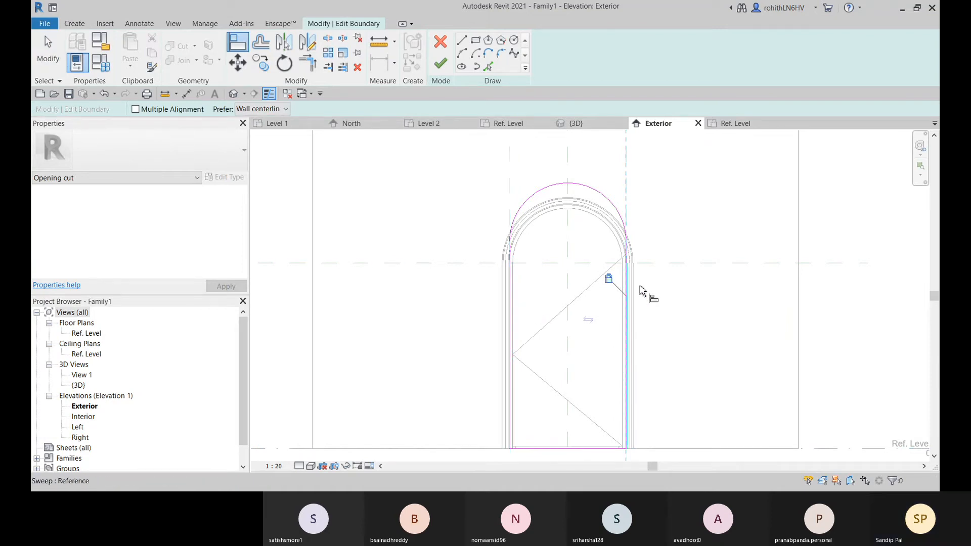
middle_click_drag(599, 284, 624, 271)
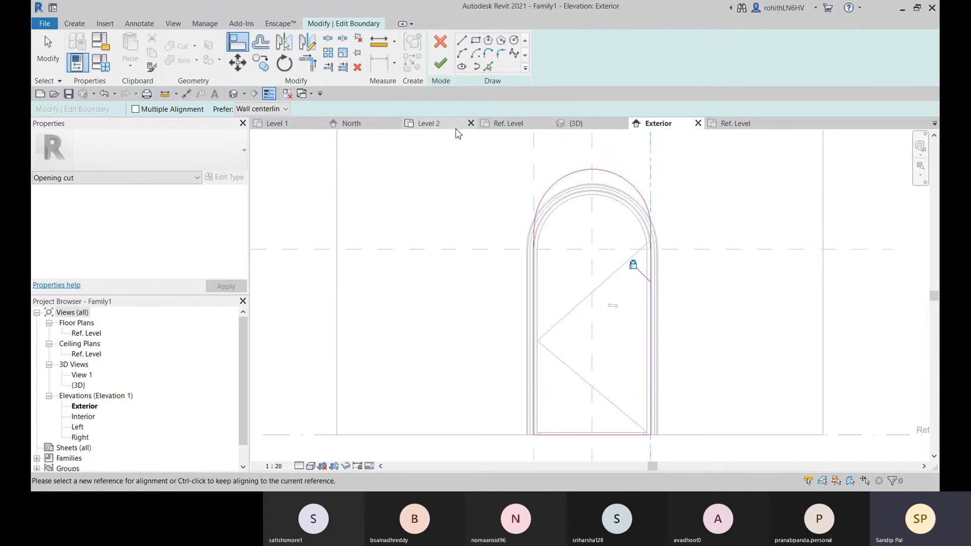
Finish the opening cut's boundary sketch and dismiss the save reminder without saving
left_click(446, 72)
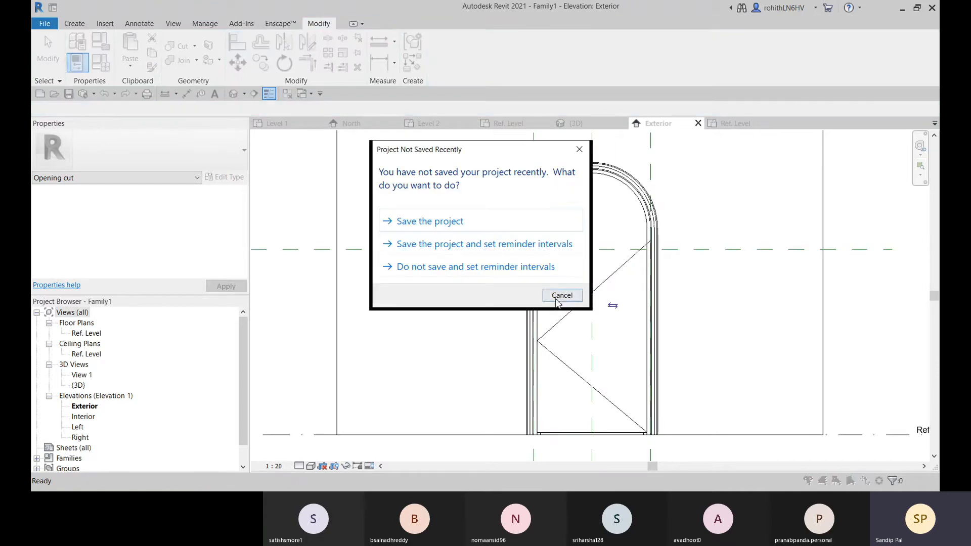
left_click(557, 297)
left_click(639, 266)
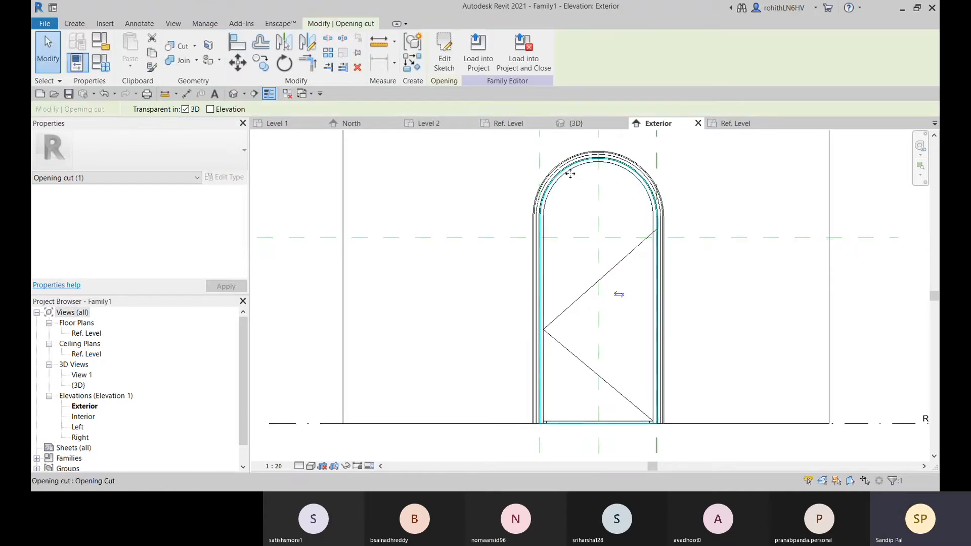
Inspect the arched opening, door panel and trim from the front and back in the 3D view
left_click(575, 124)
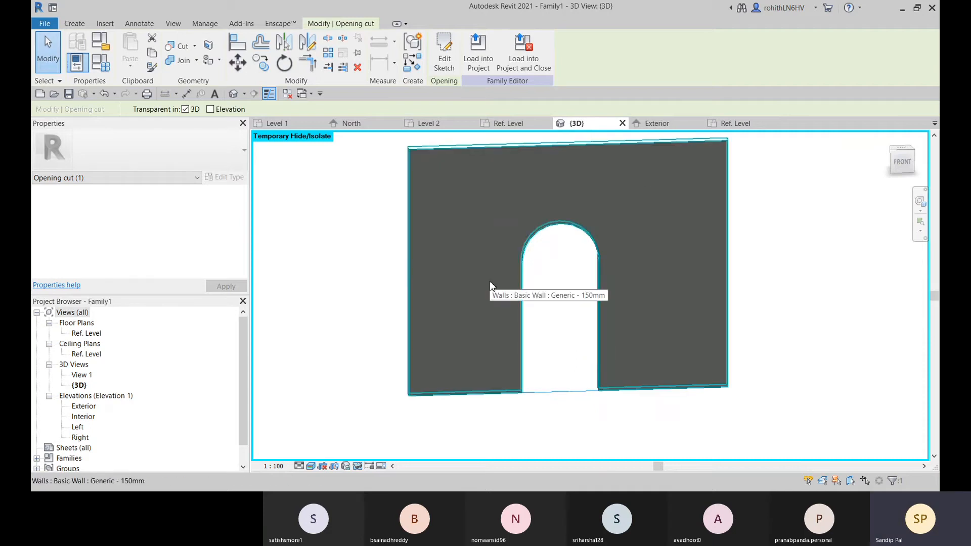
key("Escape")
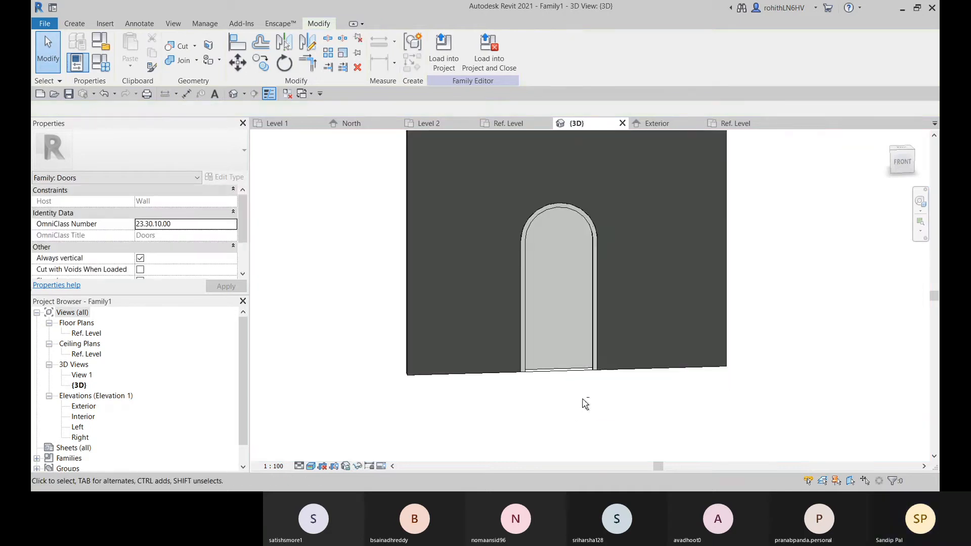
middle_click_drag(585, 403, 651, 187, "shift")
scroll(545, 223, "up", 4)
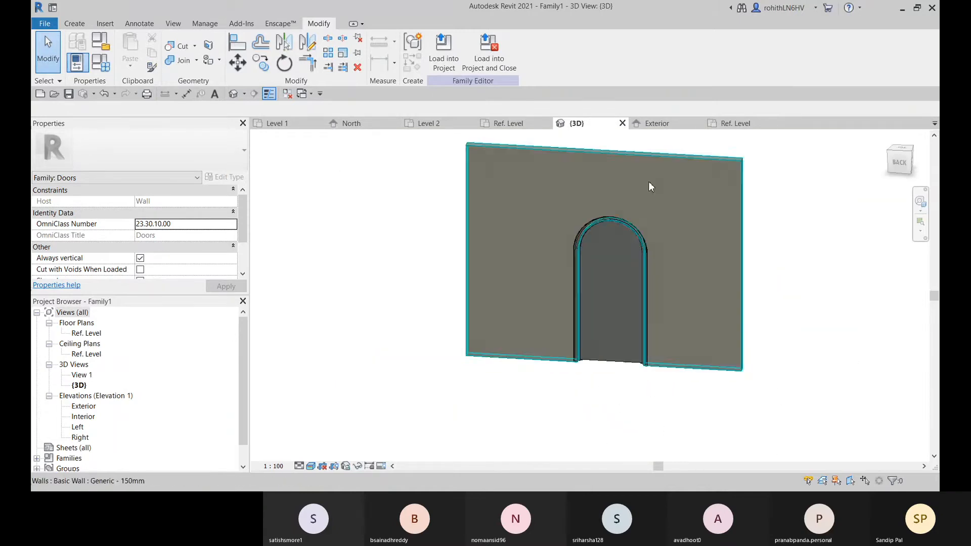
Try raising the Height Ref Plane to 2100 mm above Ref. Level in the Exterior elevation to test the door's height control
left_click(662, 125)
scroll(617, 306, "down", 3)
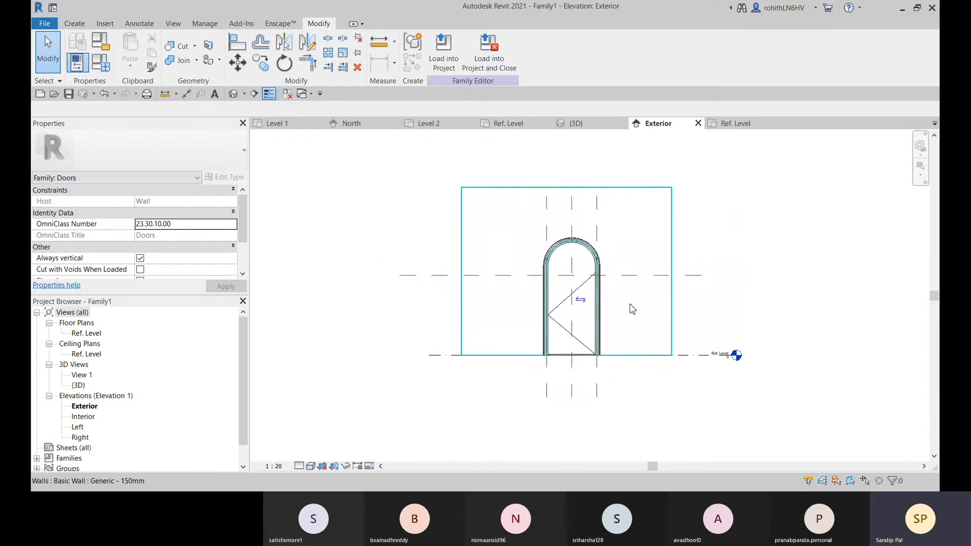
middle_click_drag(632, 309, 675, 309)
left_click(674, 278)
left_click(773, 296)
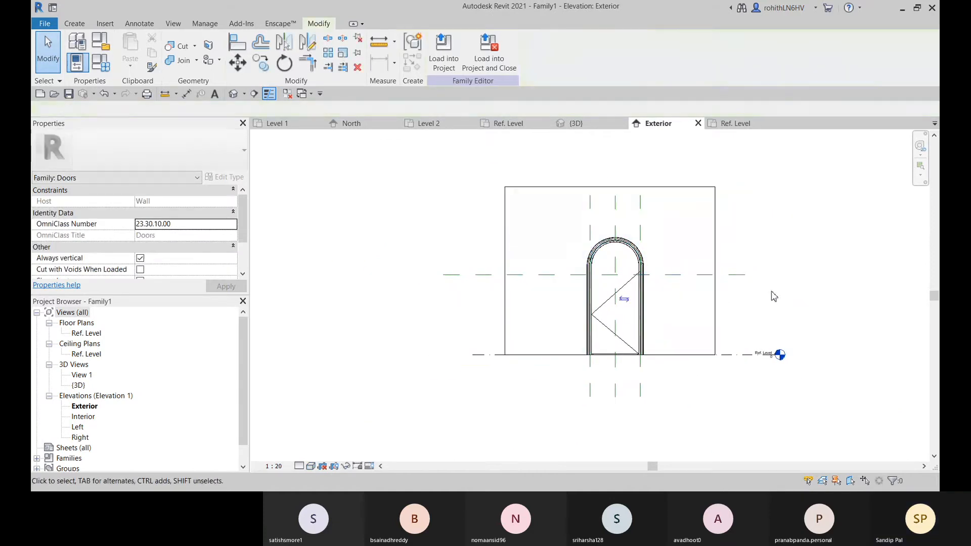
left_click(740, 279)
middle_click_drag(740, 299, 715, 304)
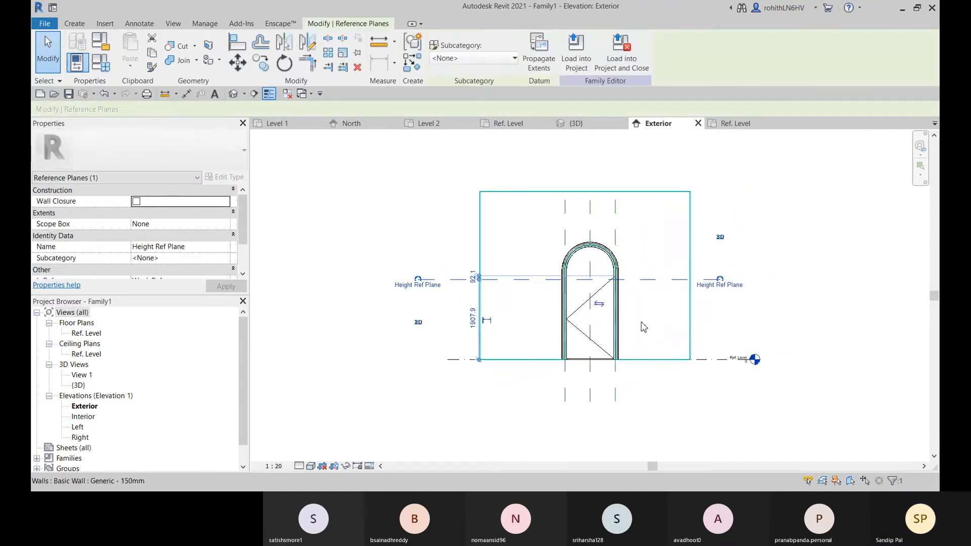
left_click(475, 320)
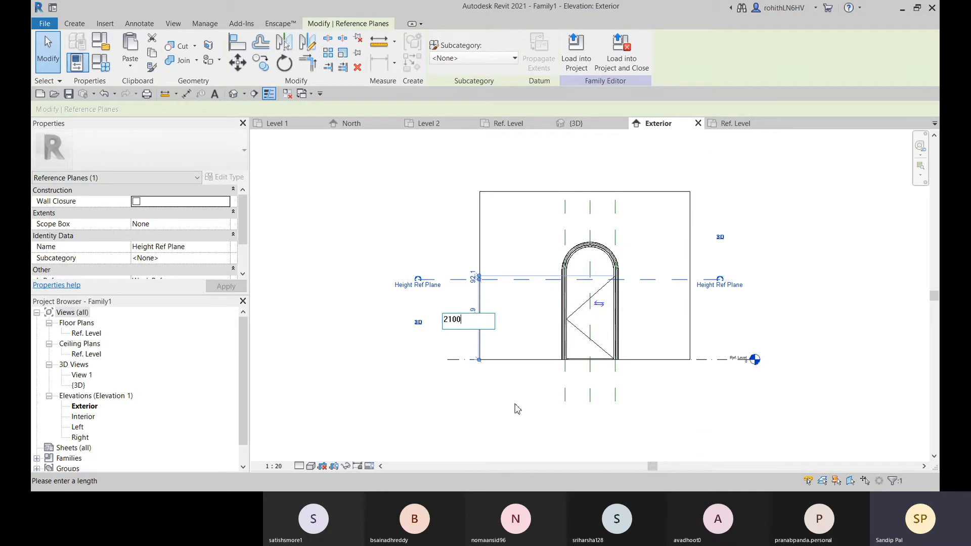
key("Return")
scroll(565, 323, "up", 2)
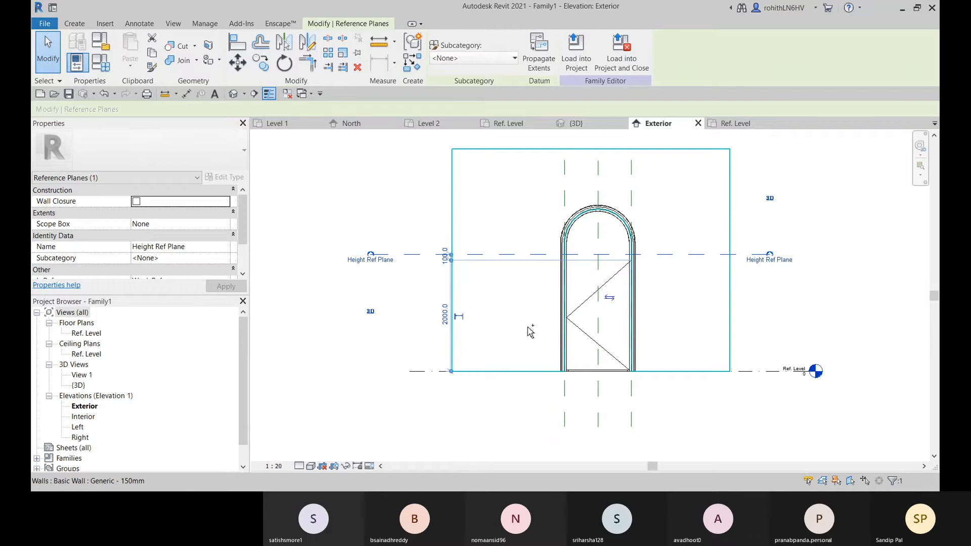
key("Escape")
scroll(551, 314, "down", 1)
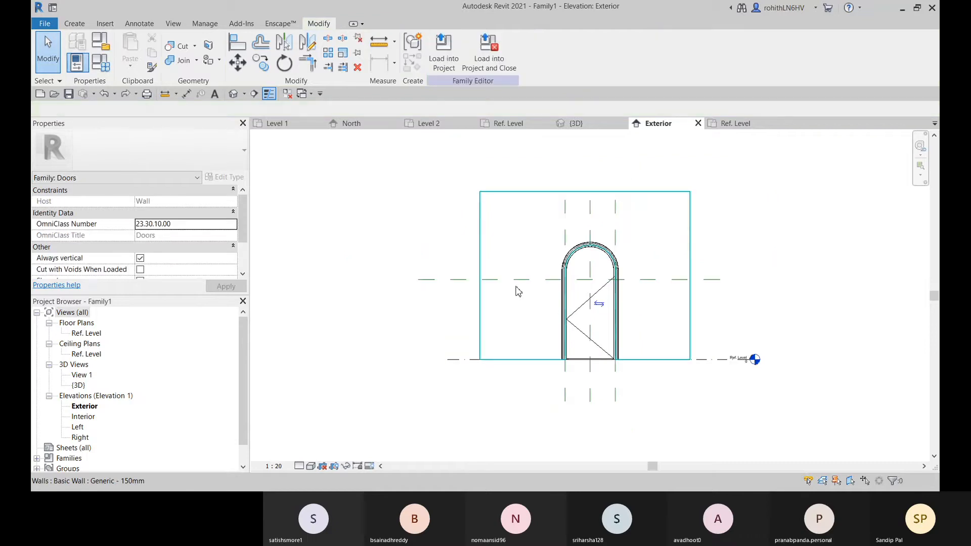
Delete the Height Ref Plane from the Exterior elevation
left_click(447, 281)
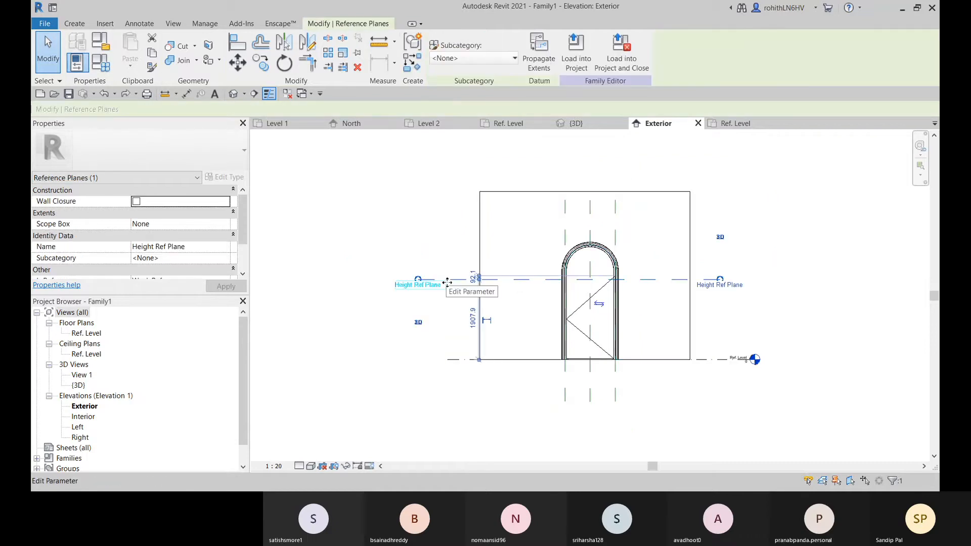
key("Delete")
scroll(660, 244, "up", 2)
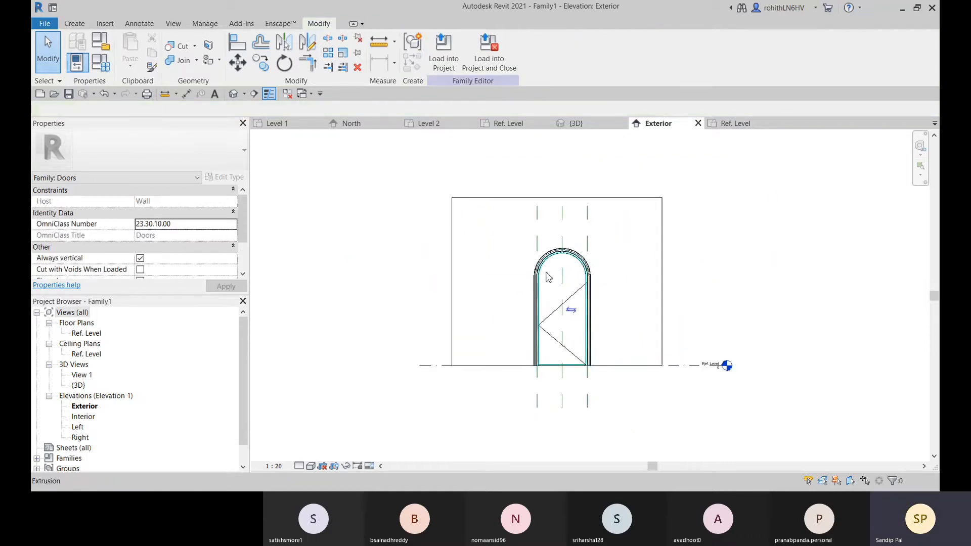
Create a new horizontal reference plane by picking the Ref. Level line with an offset of 2100 mm upward
left_click(76, 23)
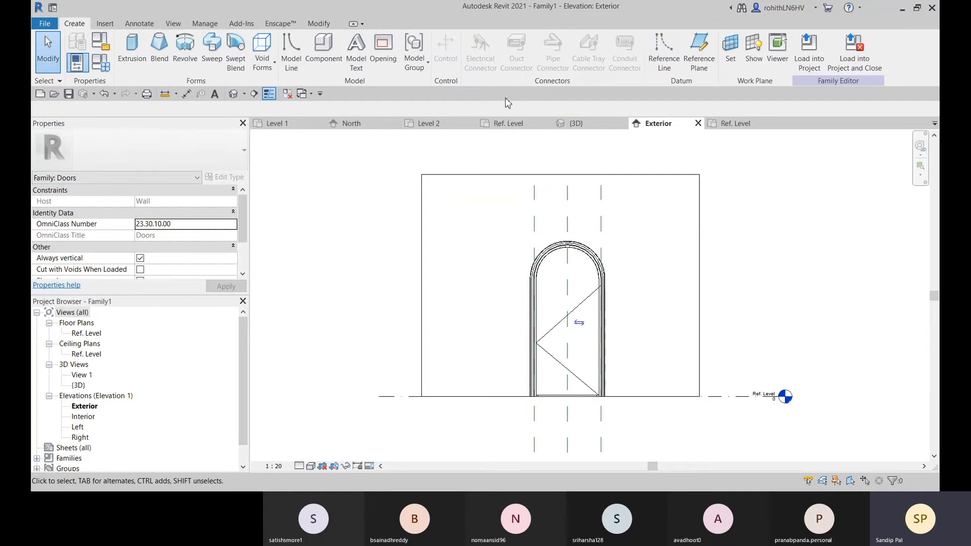
left_click(699, 51)
middle_click_drag(543, 217, 555, 200)
left_click(448, 42)
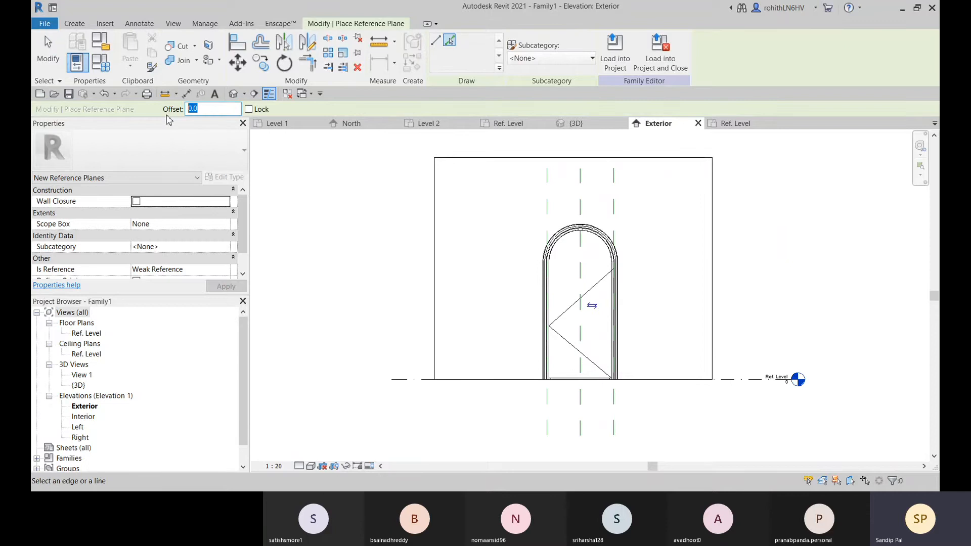
left_click(747, 377)
middle_click_drag(464, 277, 410, 284)
scroll(407, 283, "up", 4)
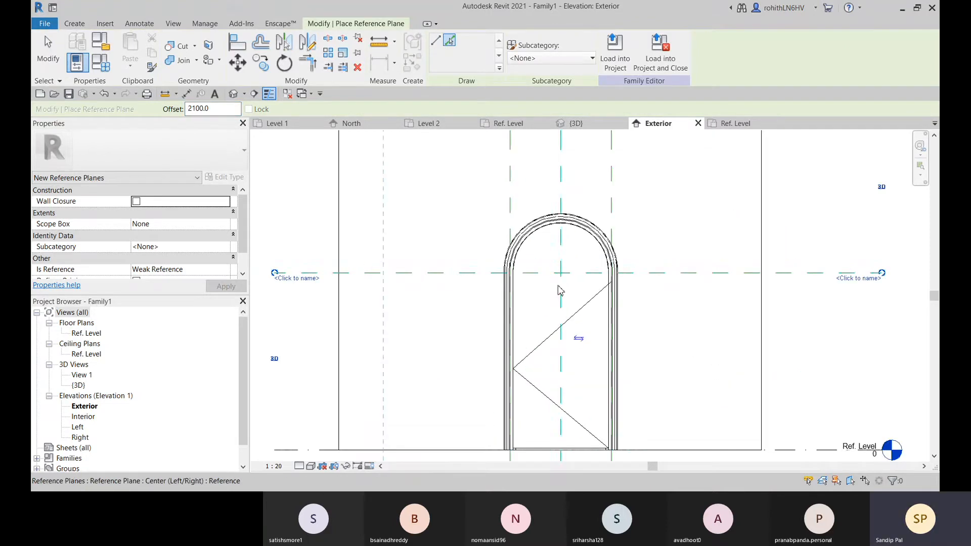
scroll(497, 287, "down", 4)
middle_click_drag(575, 290, 637, 287)
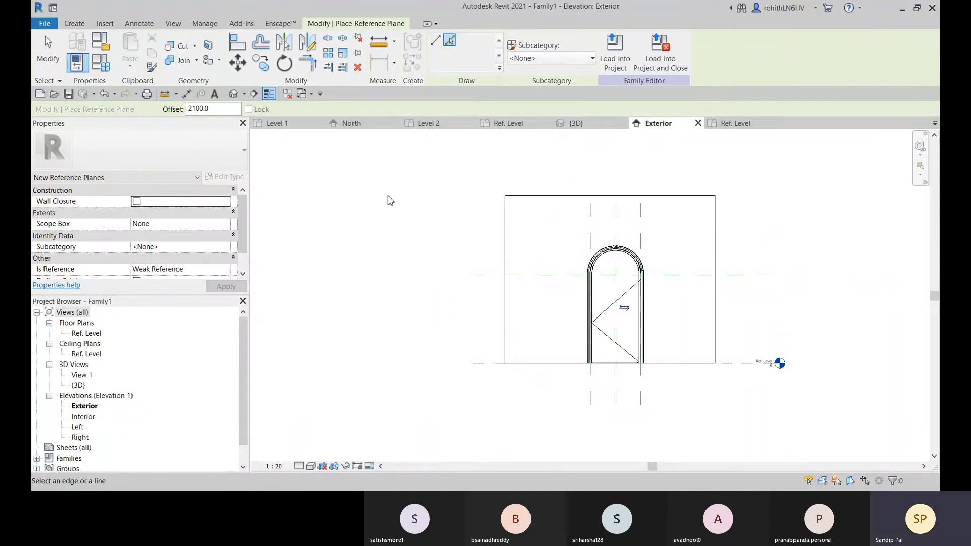
key("Escape")
key("Escape")
Add an aligned dimension between Ref. Level and the new horizontal reference plane, placed beside the wall on the level-marker side
middle_click_drag(540, 315, 438, 315)
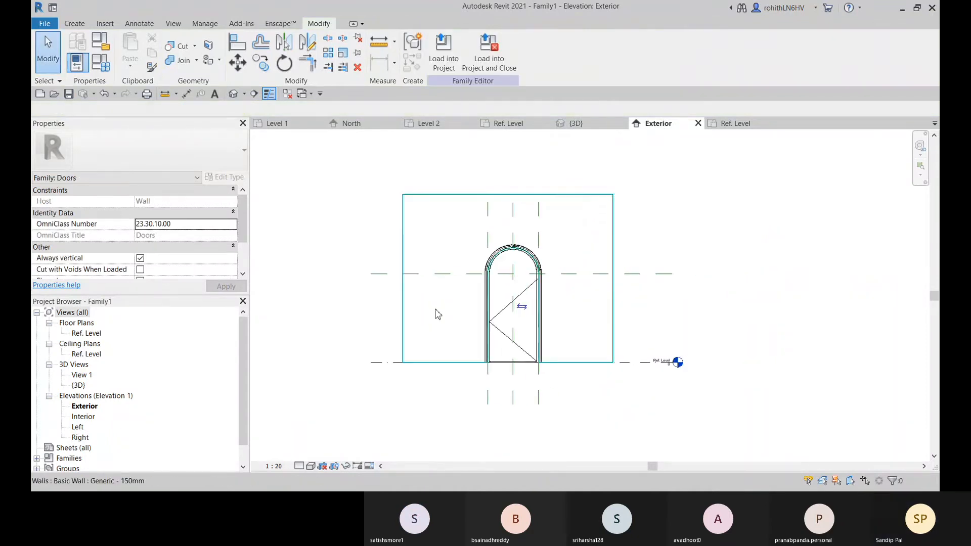
left_click(186, 94)
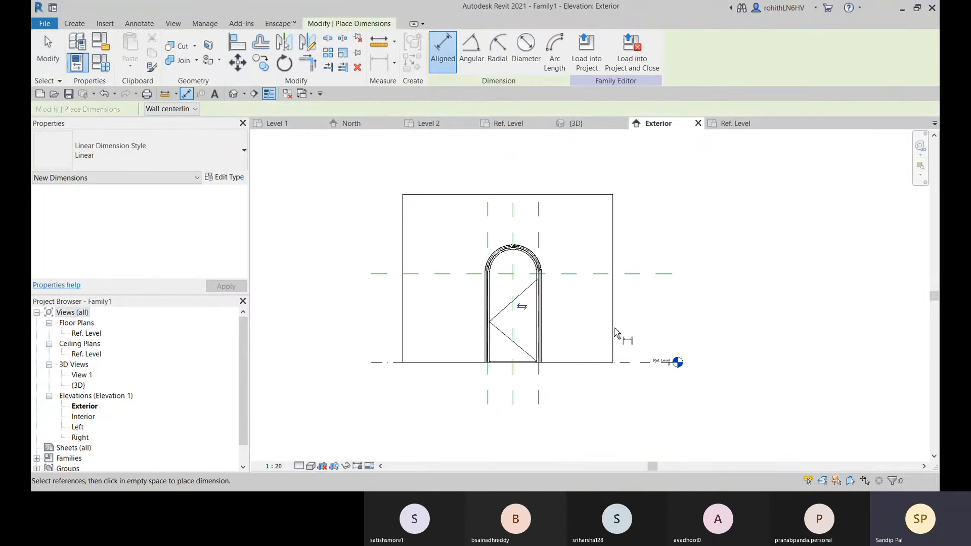
left_click(631, 276)
left_click(643, 209)
scroll(641, 334, "up", 2)
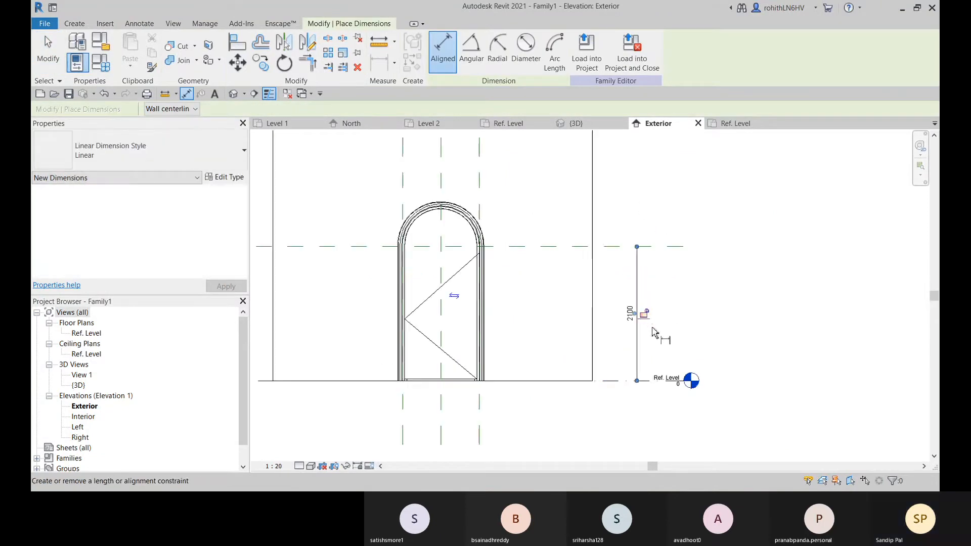
middle_click_drag(519, 382, 662, 361)
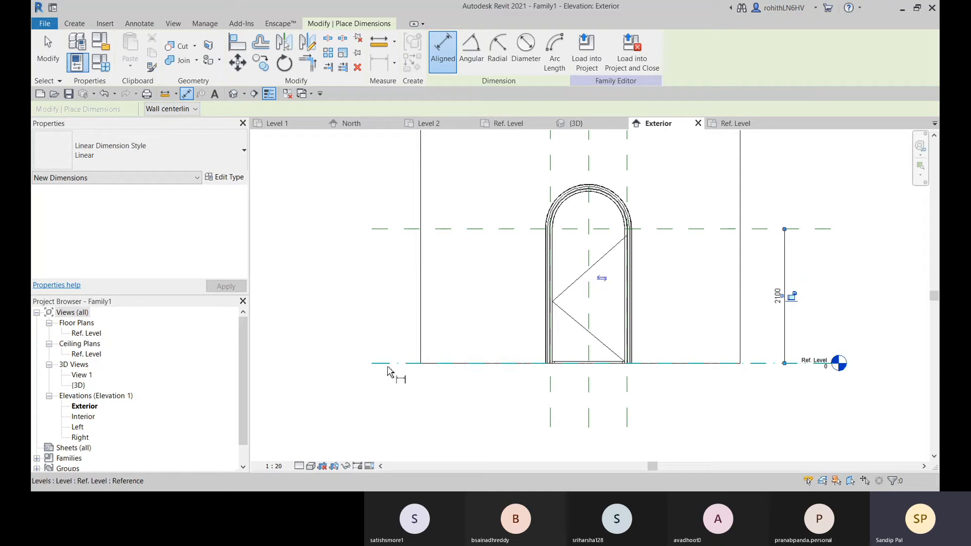
middle_click_drag(389, 367, 461, 363)
left_click(464, 359)
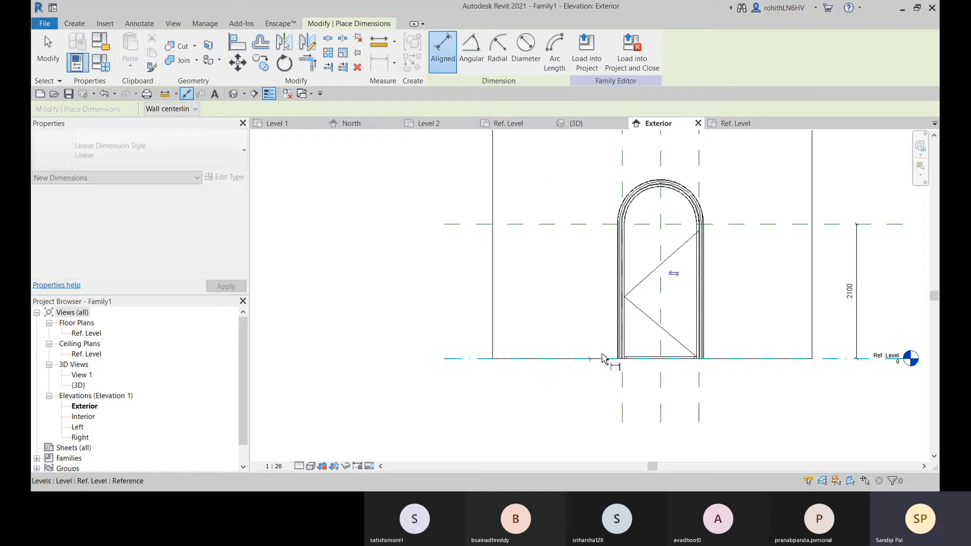
left_click(626, 297)
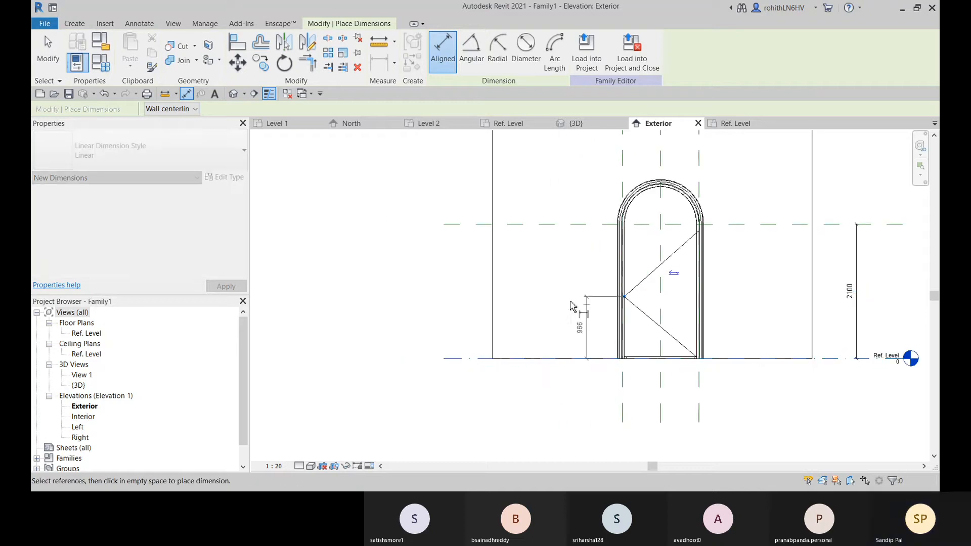
left_click(561, 225)
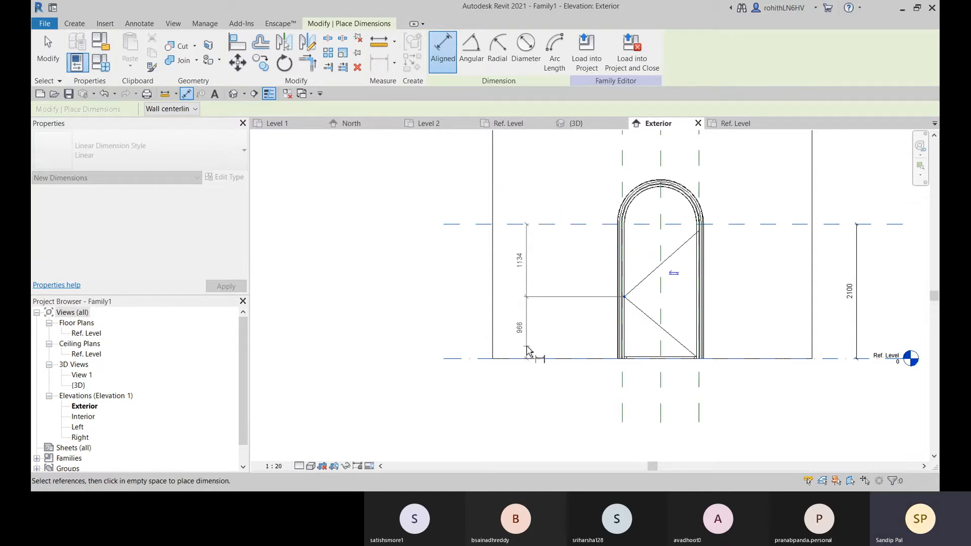
key("Escape")
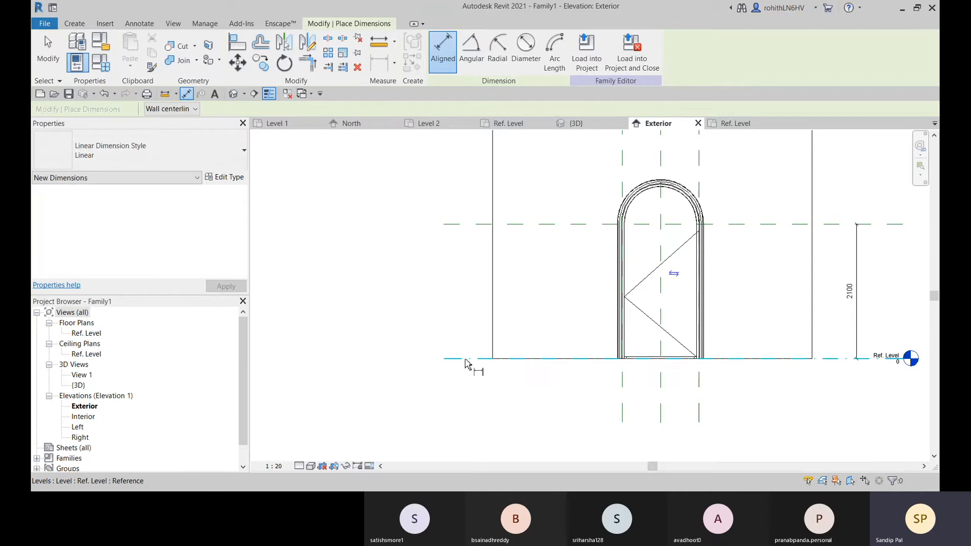
left_click(465, 360)
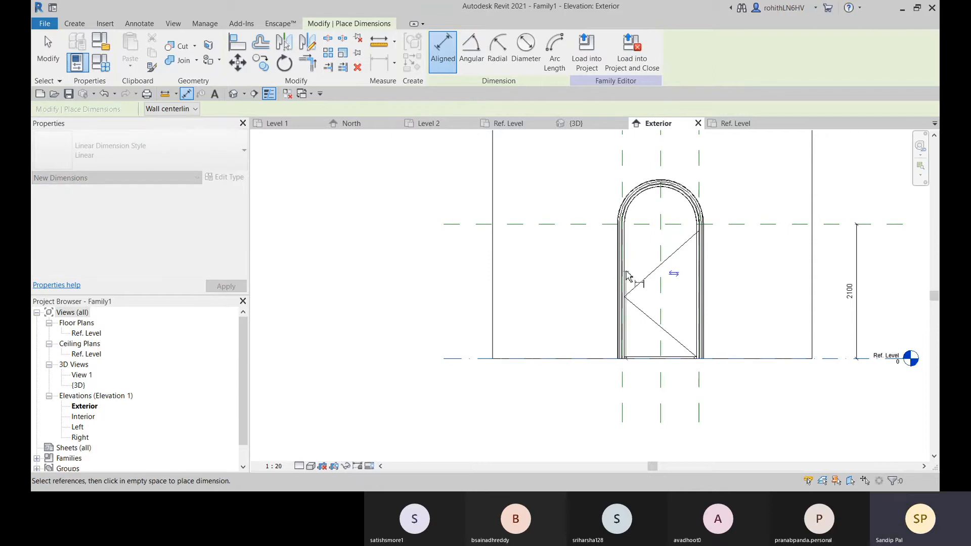
key("Escape")
key("Escape")
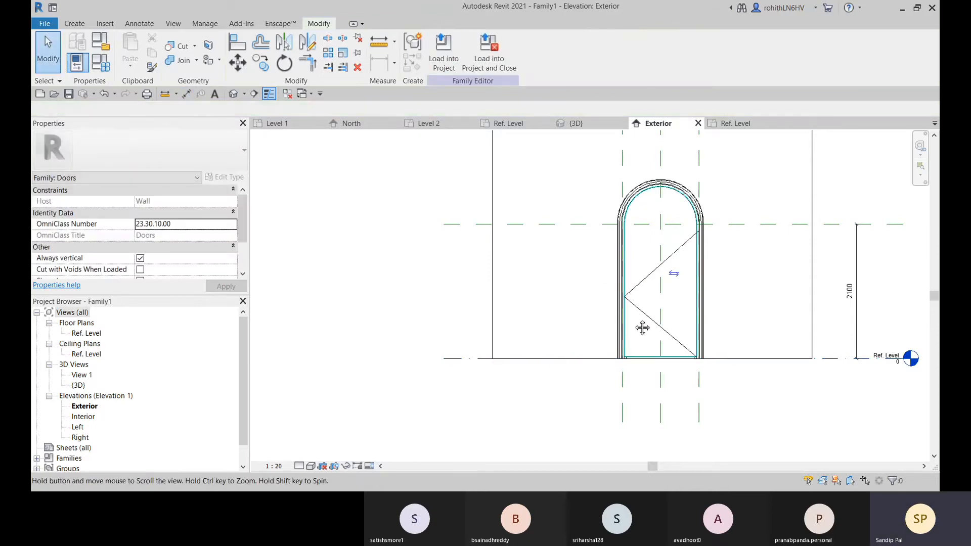
Delete the two diagonal symbolic swing lines across the door panel
middle_click_drag(641, 318, 571, 307)
scroll(572, 307, "up", 2)
left_click(563, 297)
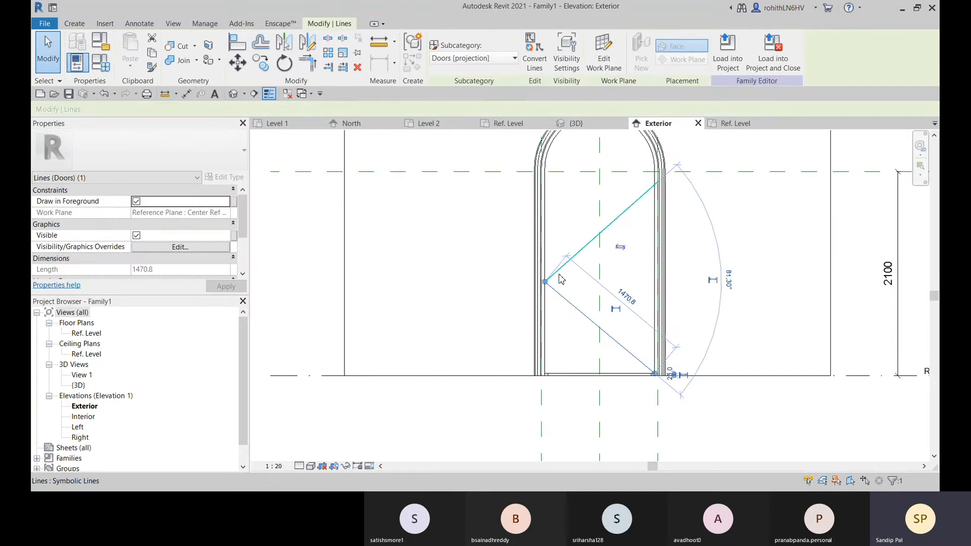
key("Delete")
left_click(568, 263)
key("Delete")
middle_click_drag(542, 278, 484, 303)
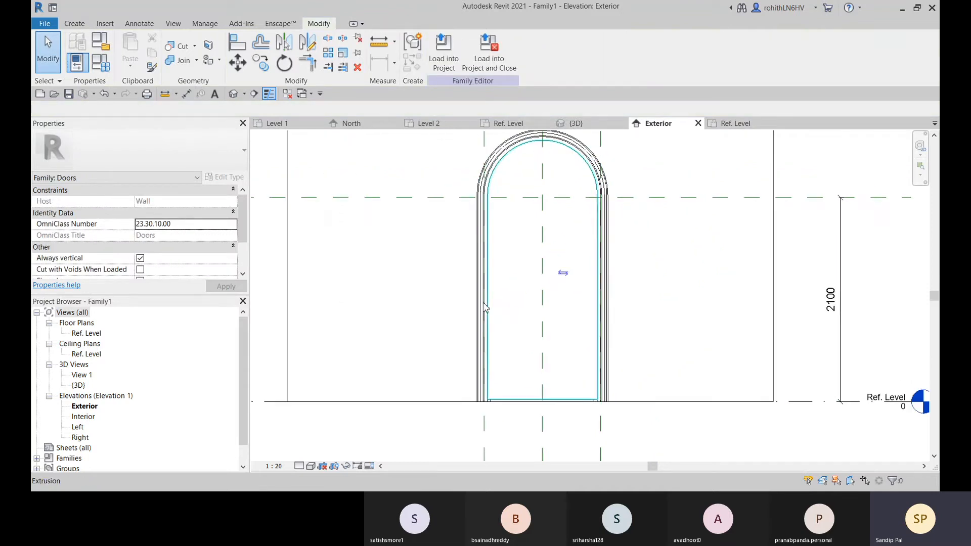
Draw a new symbolic swing line starting where the panel's right edge meets the new horizontal reference plane
left_click(139, 24)
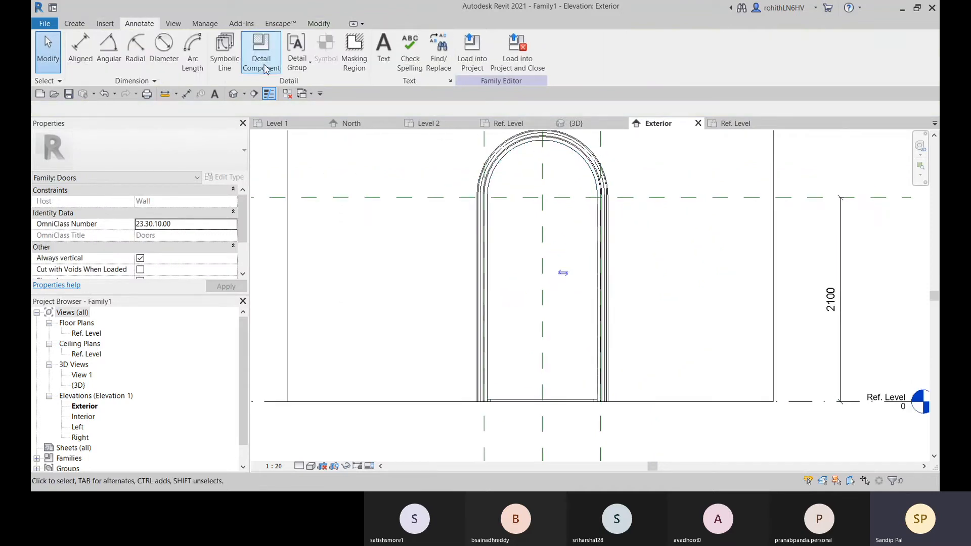
left_click(241, 51)
left_click(597, 198)
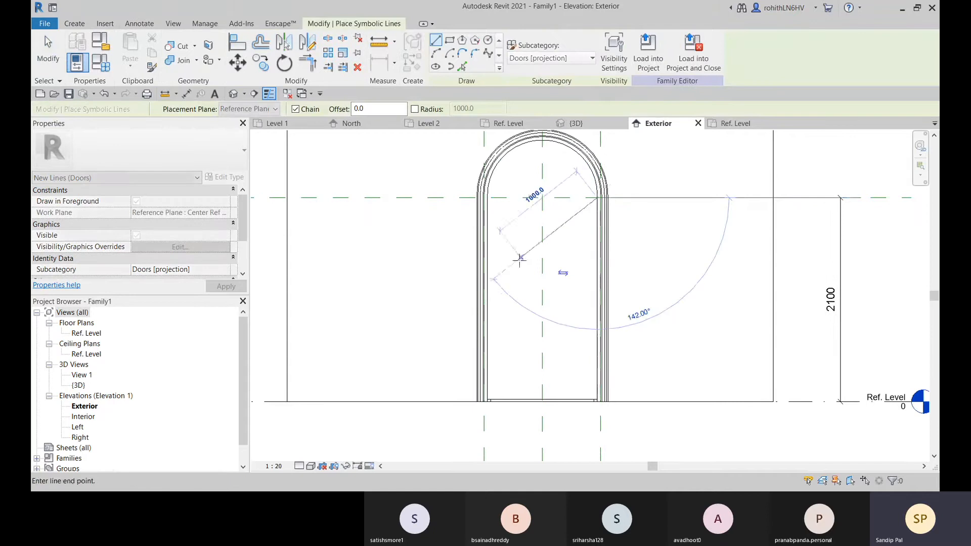
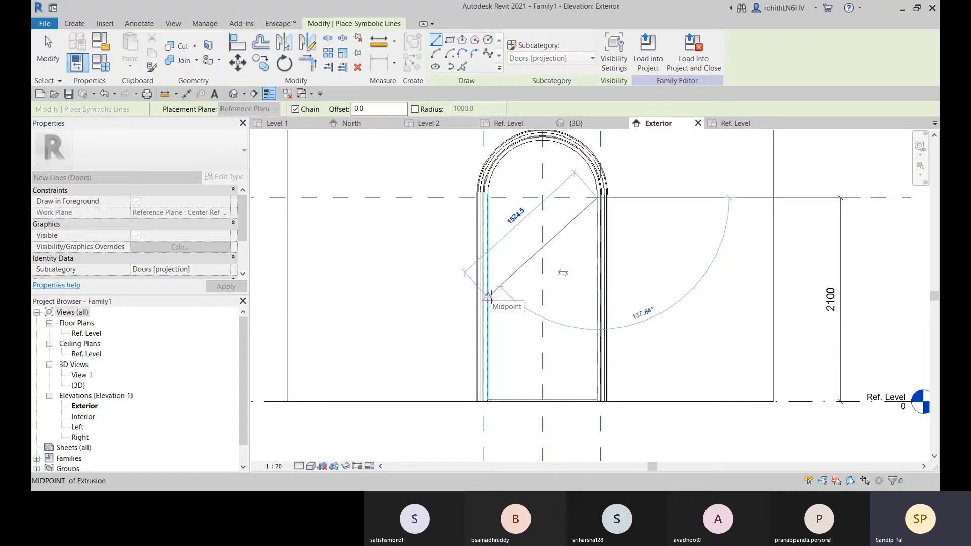
middle_click_drag(500, 302, 502, 308)
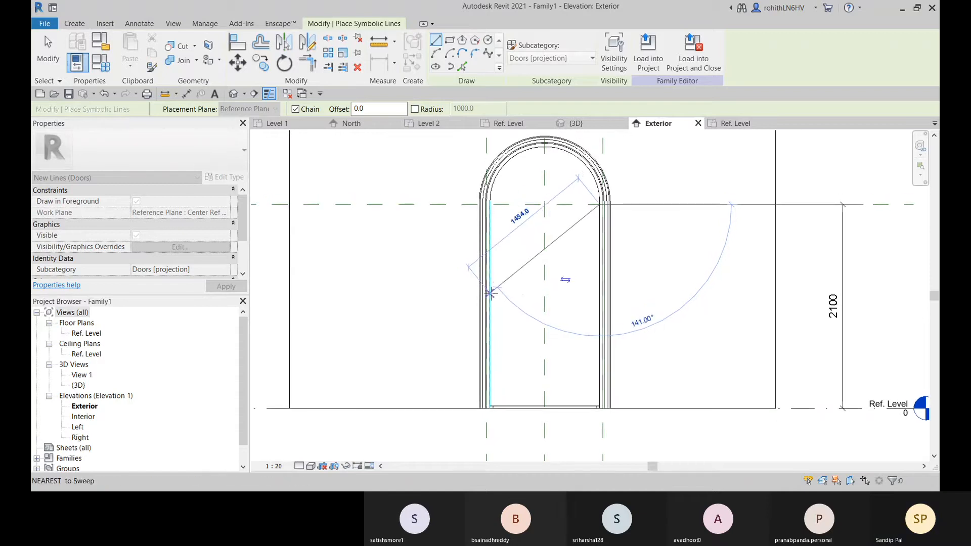
middle_click_drag(489, 293, 518, 294)
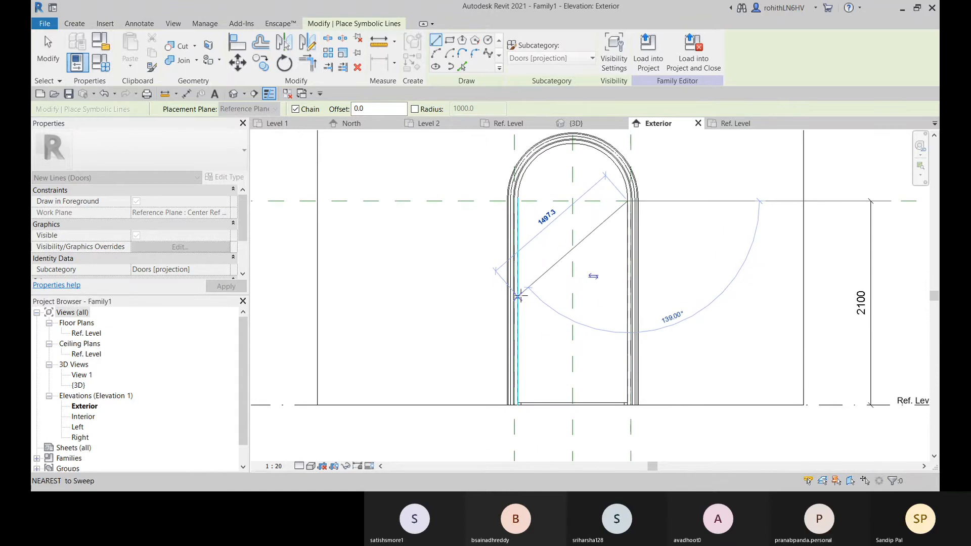
key("Escape")
key("Escape")
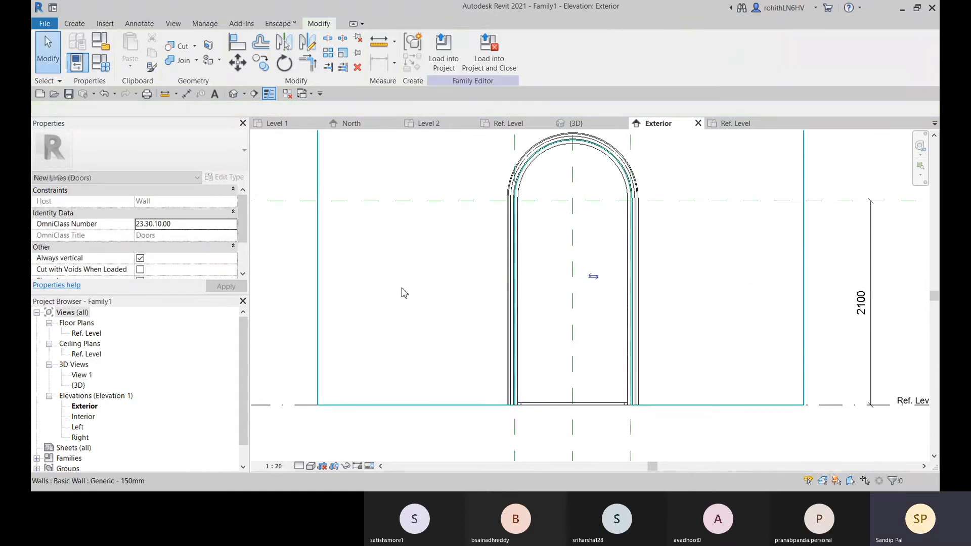
Create a horizontal reference line by picking the Ref. Level line with an offset of 1050 mm upward
middle_click_drag(401, 288, 544, 300)
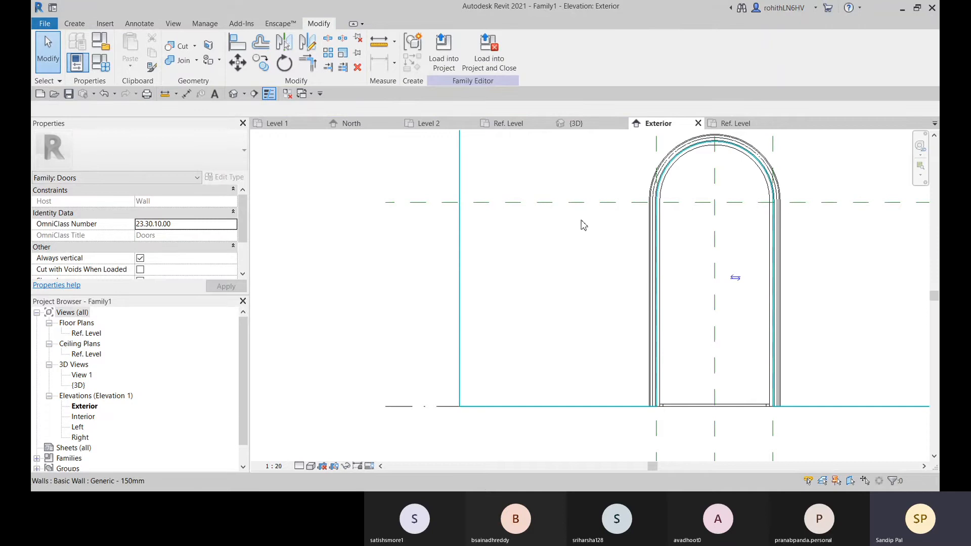
left_click(74, 23)
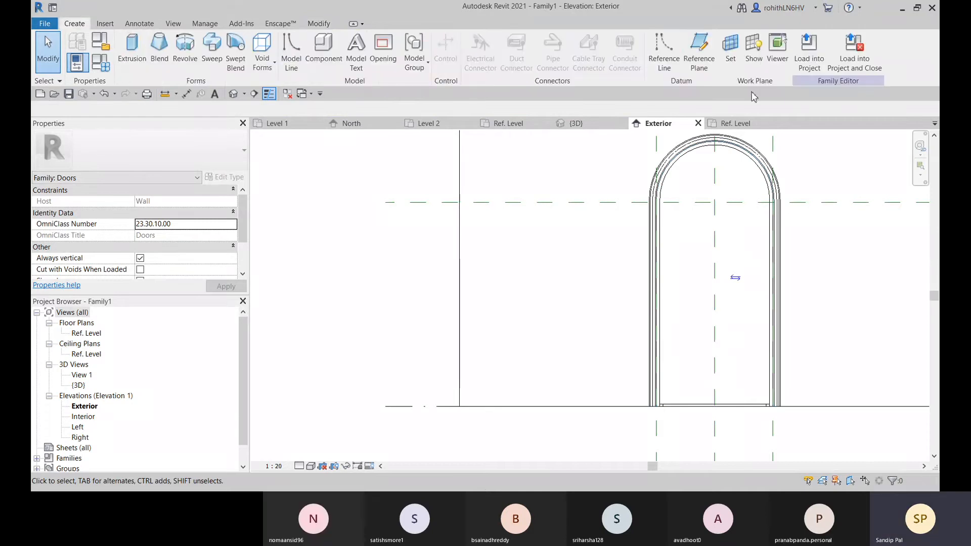
left_click(664, 50)
scroll(433, 297, "down", 2)
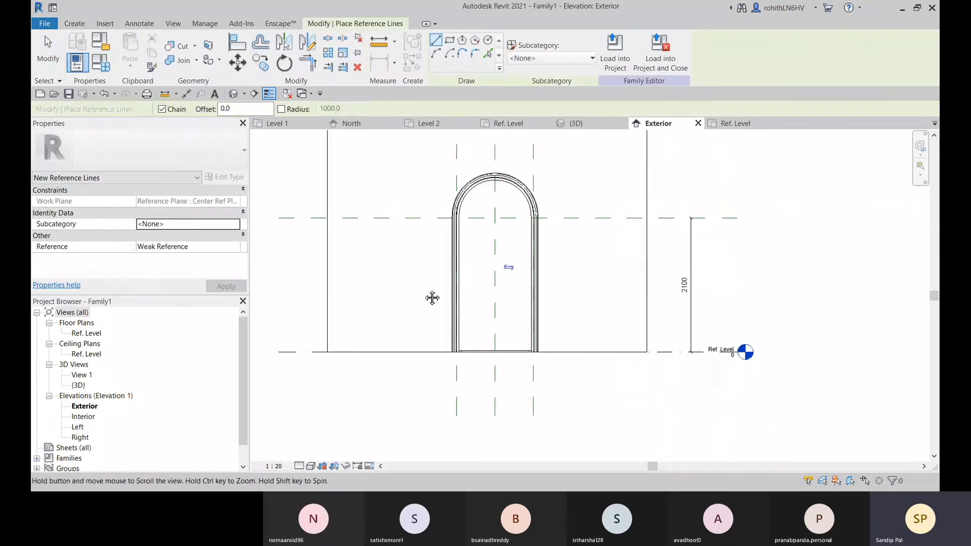
left_click(488, 54)
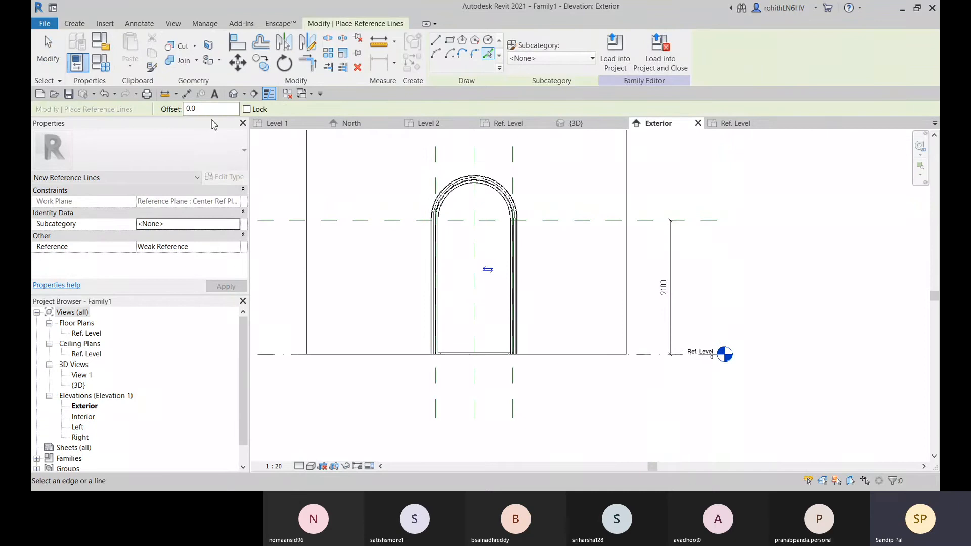
type("1")
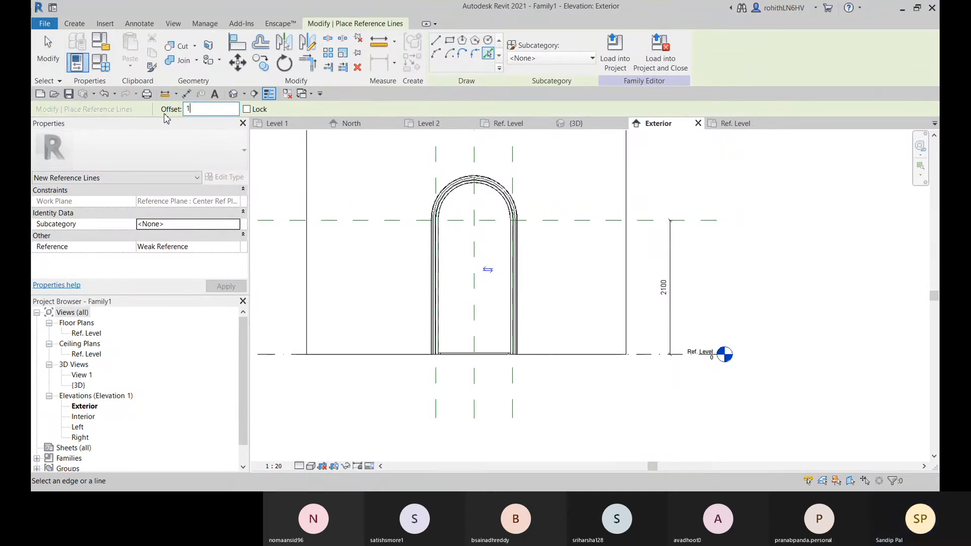
type("050")
key("Return")
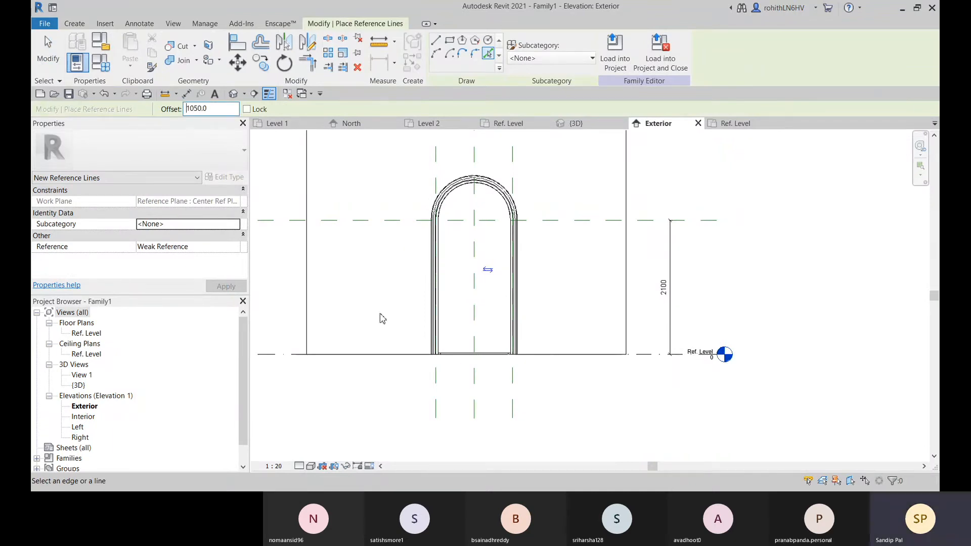
left_click(284, 353)
middle_click_drag(294, 356, 371, 341)
scroll(610, 298, "up", 1)
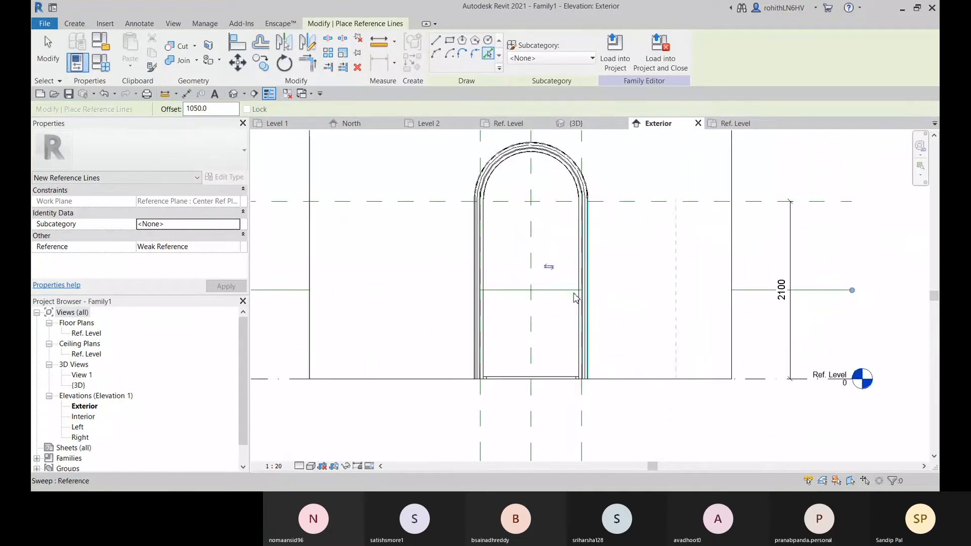
key("Escape")
scroll(445, 310, "down", 1)
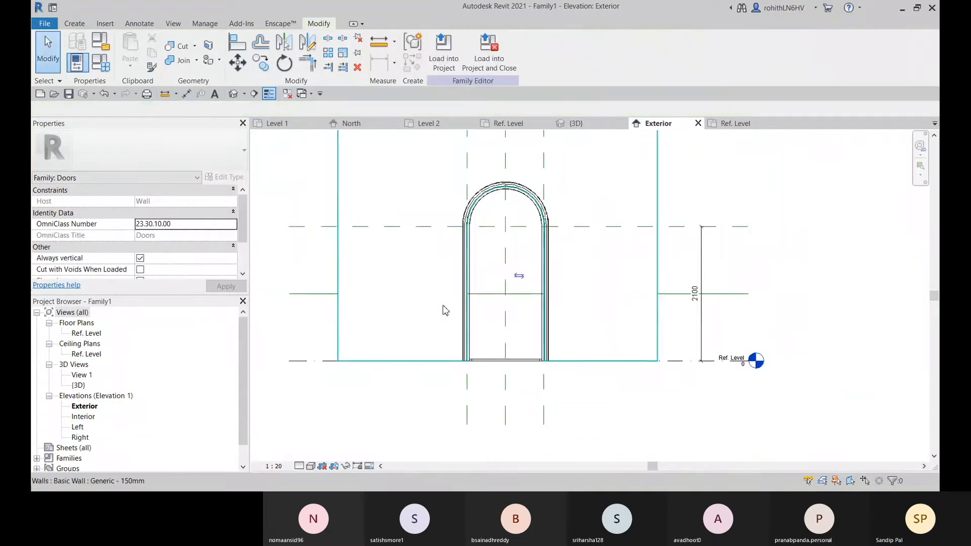
middle_click_drag(445, 310, 507, 311)
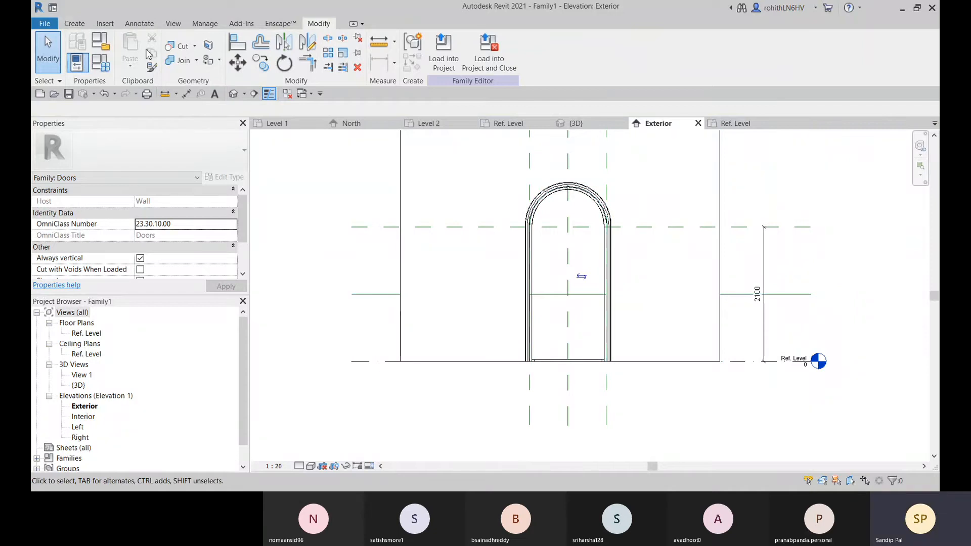
left_click(186, 94)
scroll(548, 321, "up", 2)
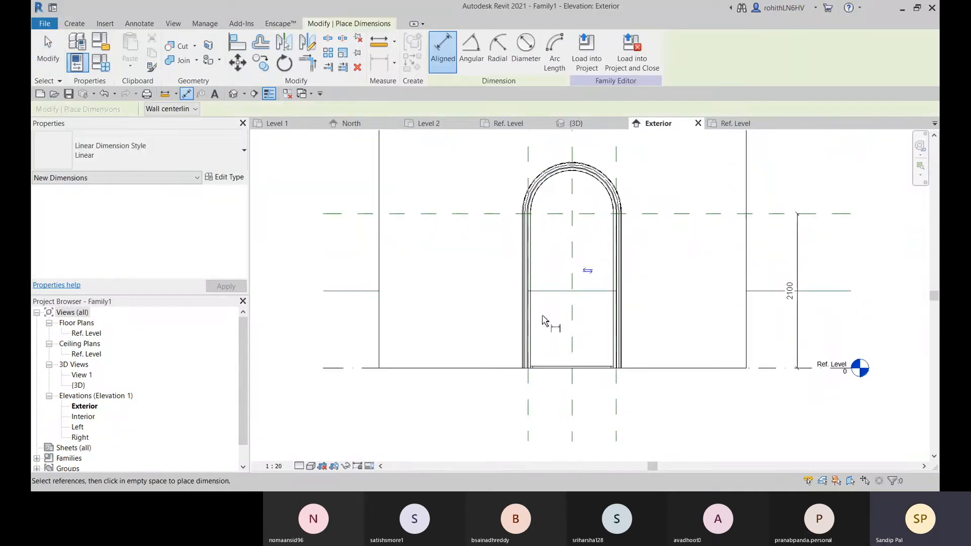
left_click(324, 377)
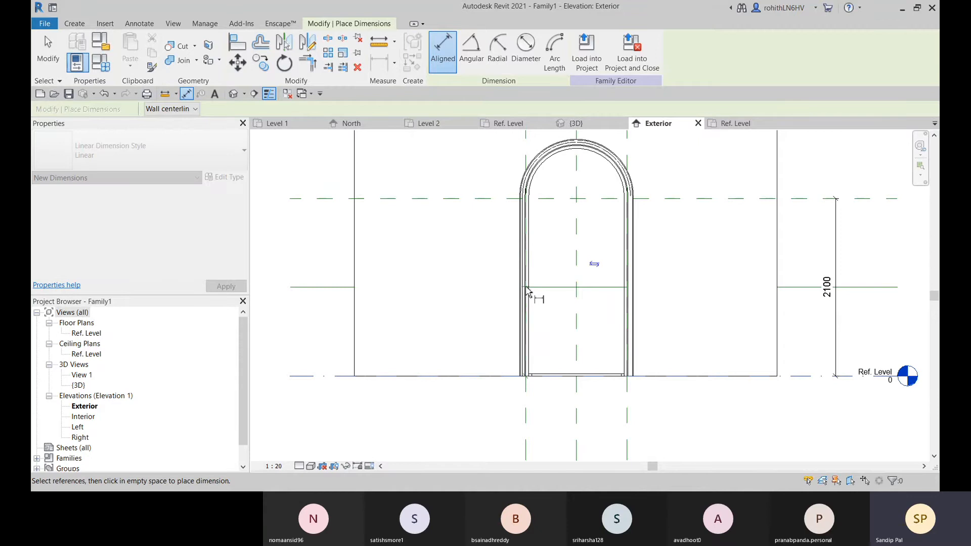
scroll(529, 291, "up", 2)
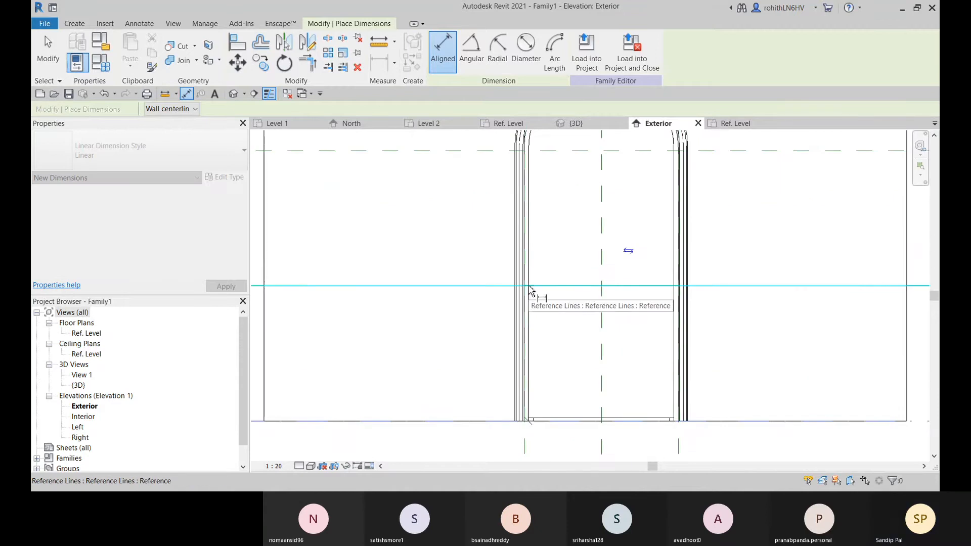
scroll(526, 290, "down", 2)
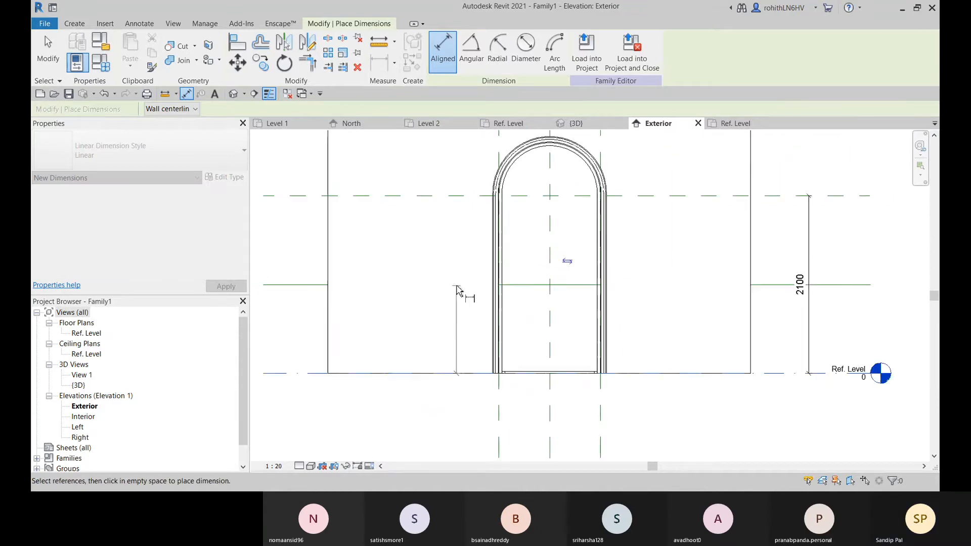
key("Escape")
key("Escape")
Draw a diagonal symbolic line from the panel's upper right edge near the height reference plane to the reference line's midpoint snap on the left opening edge
left_click(70, 25)
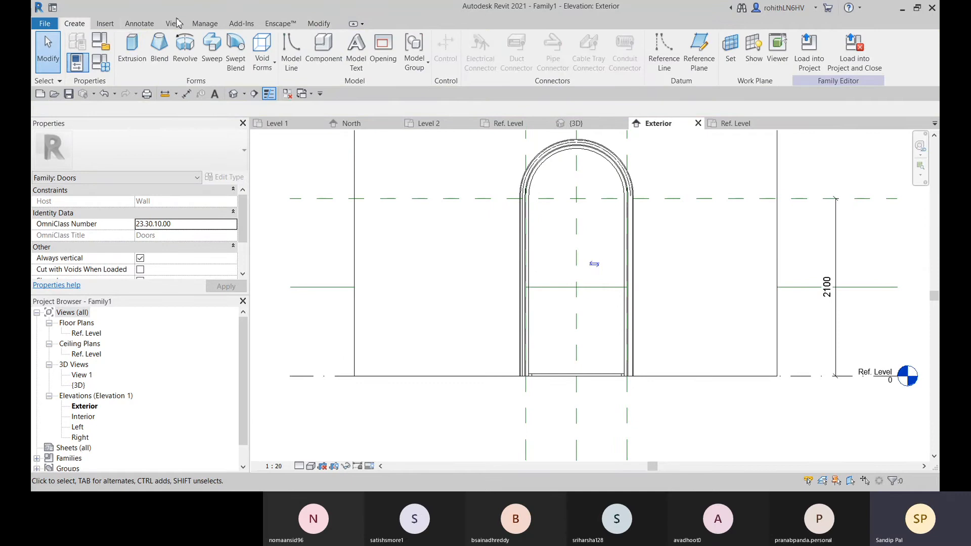
left_click(139, 24)
left_click(225, 48)
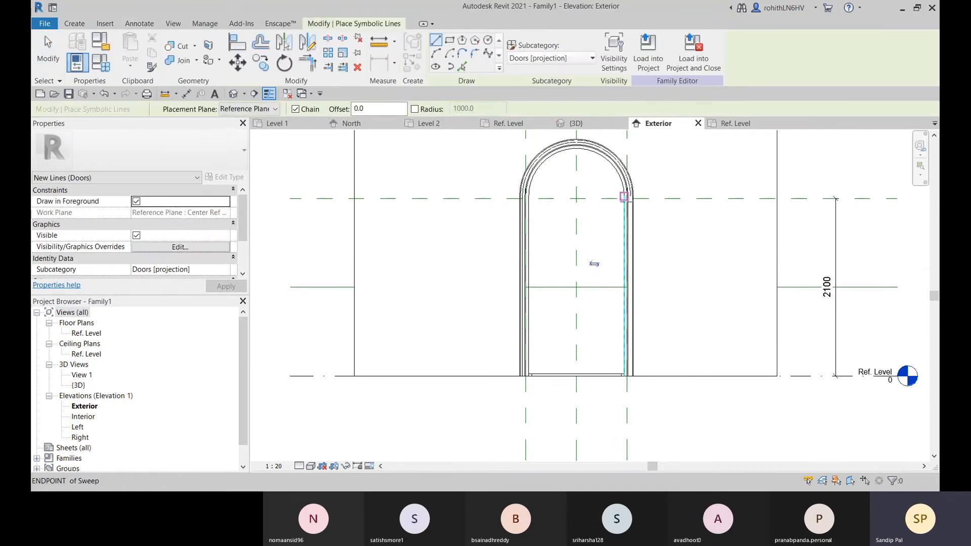
left_click(624, 196)
scroll(522, 290, "up", 2)
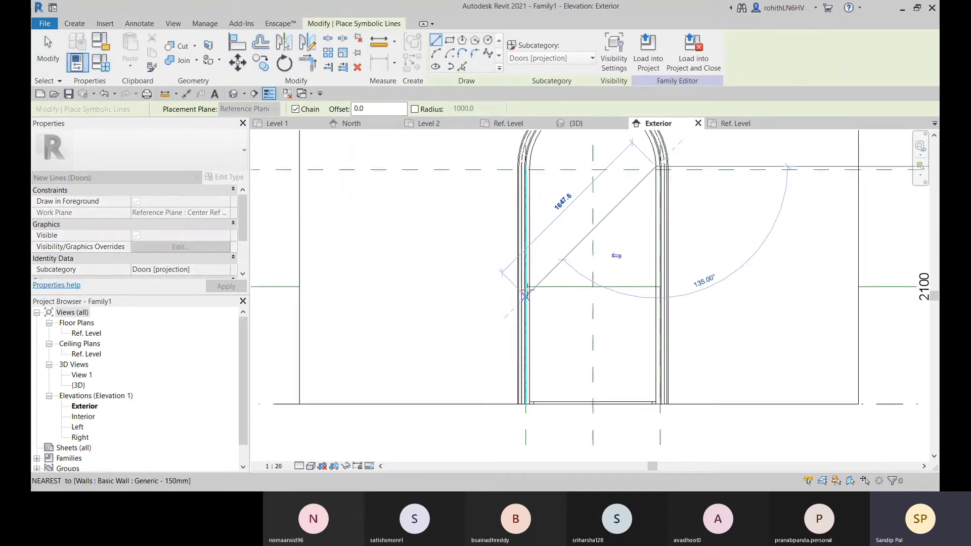
scroll(553, 177, "up", 1)
scroll(523, 201, "down", 1)
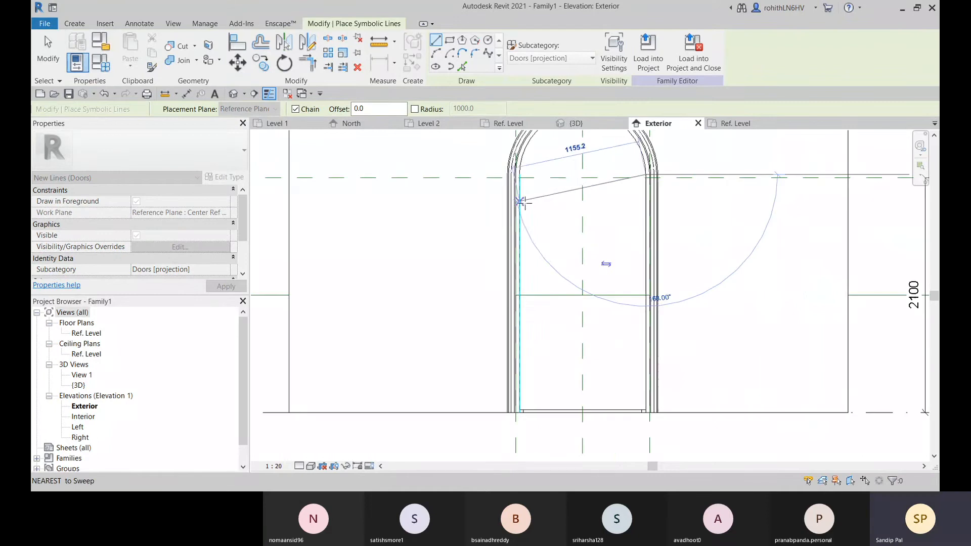
scroll(529, 329, "up", 1)
scroll(533, 258, "down", 1)
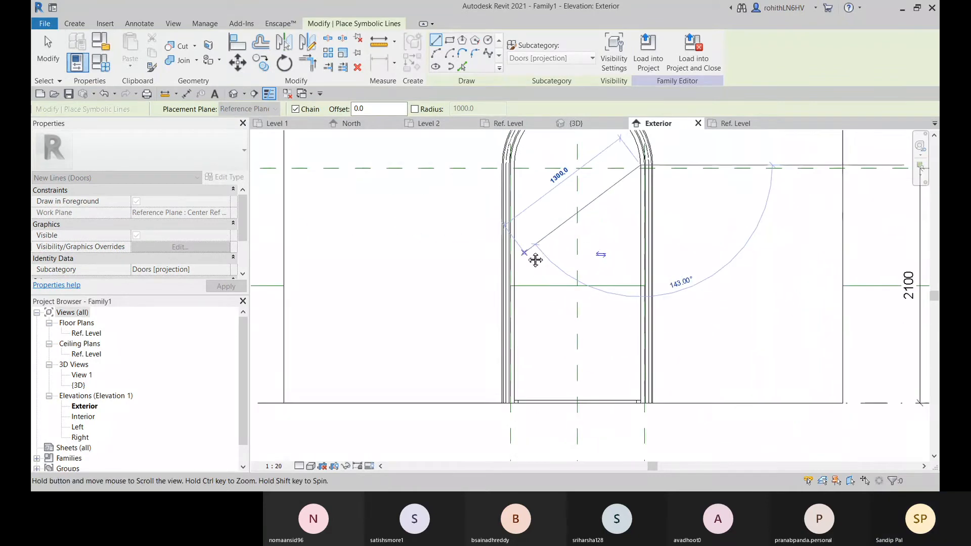
scroll(523, 294, "up", 2)
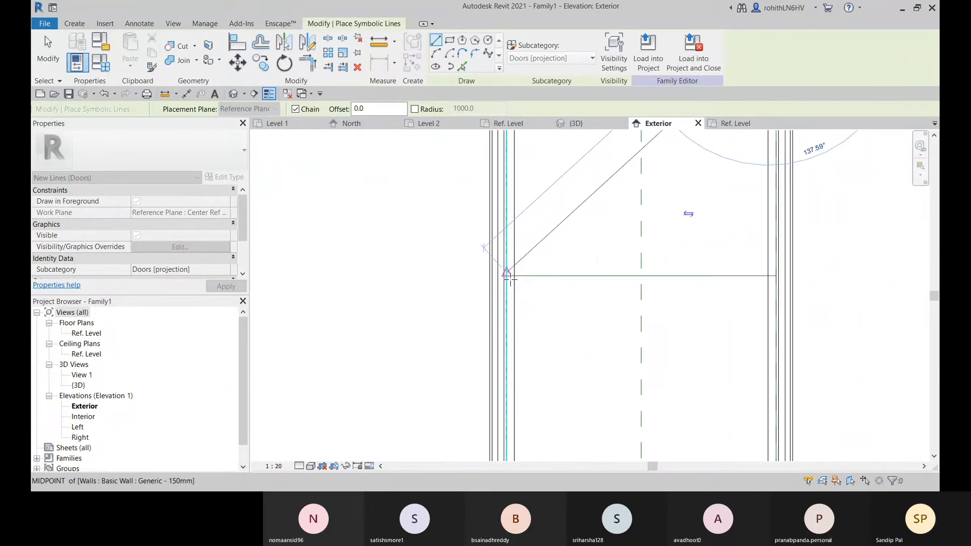
left_click(504, 275)
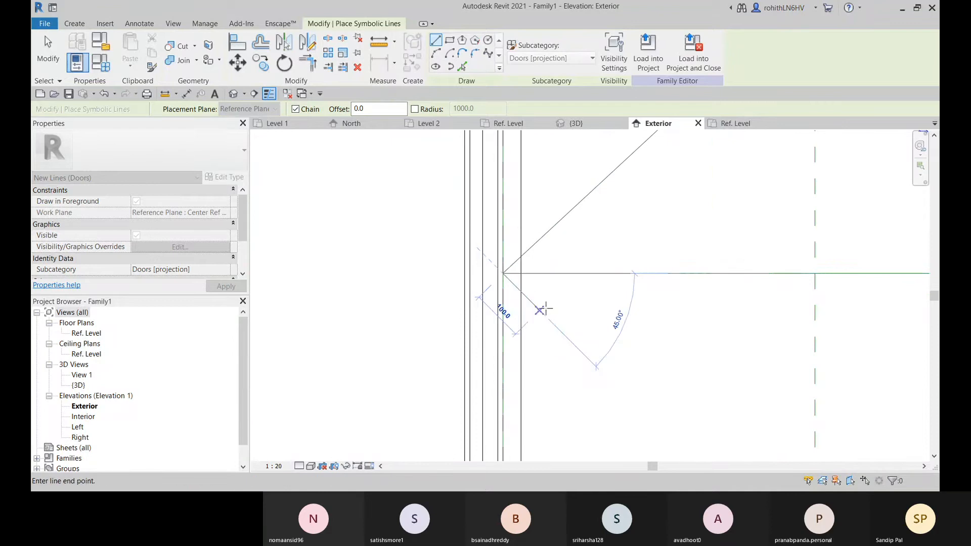
Continue the symbolic swing line from the left vertex down to the panel's bottom right corner and finish the chain
scroll(565, 314, "down", 2)
scroll(683, 384, "down", 3)
middle_click_drag(685, 387, 598, 232)
scroll(629, 282, "up", 10)
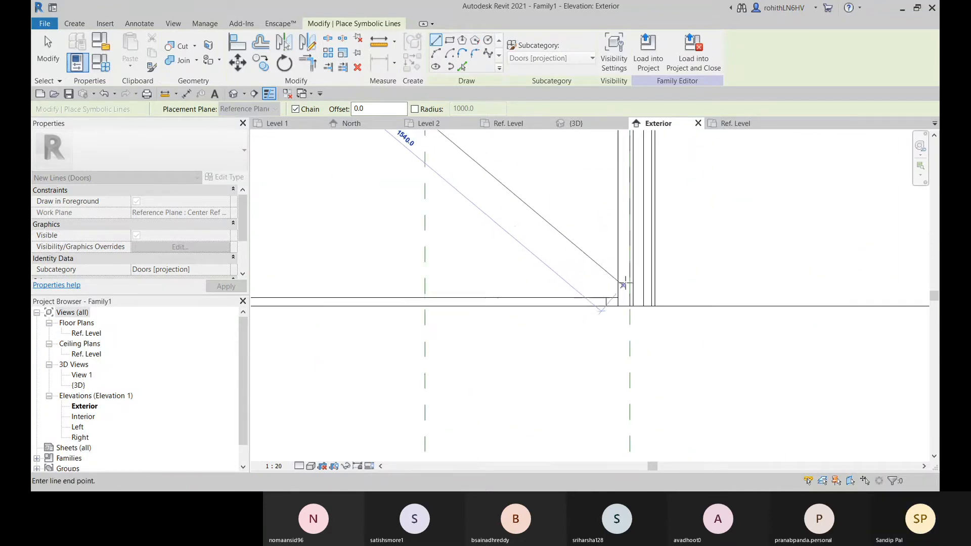
left_click(615, 304)
scroll(627, 324, "down", 5)
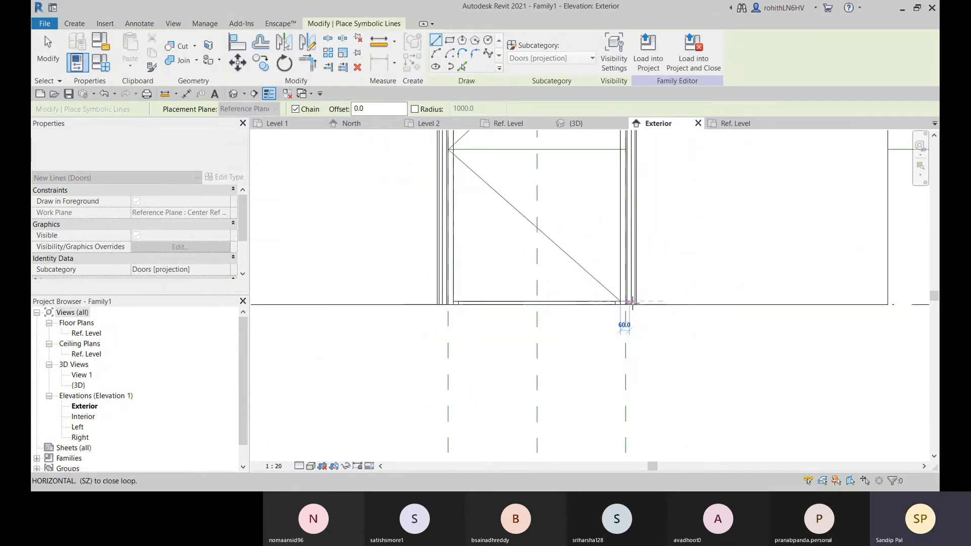
key("Escape")
key("Escape")
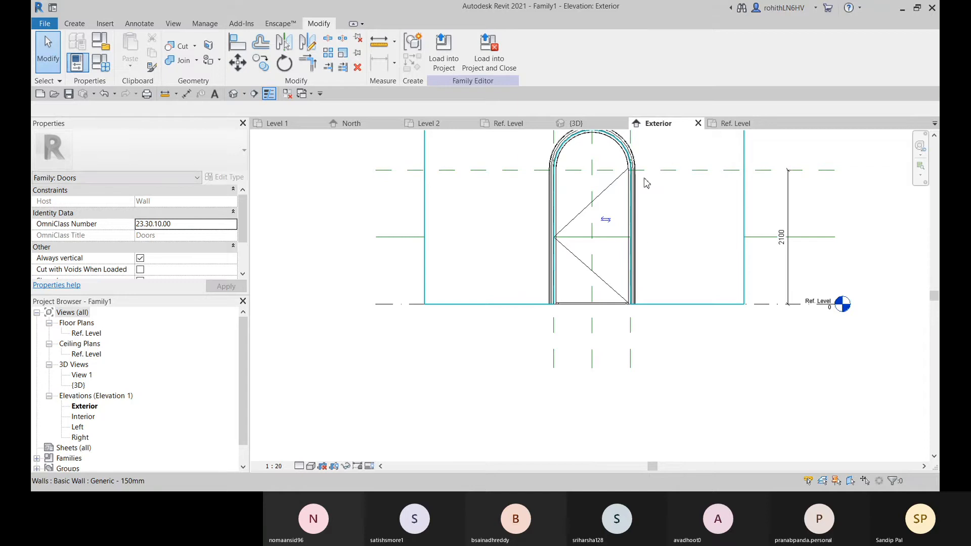
Move the upper swing line's top endpoint onto the intersection of the panel's right edge and the horizontal height reference plane
scroll(646, 183, "up", 6)
left_click(589, 173)
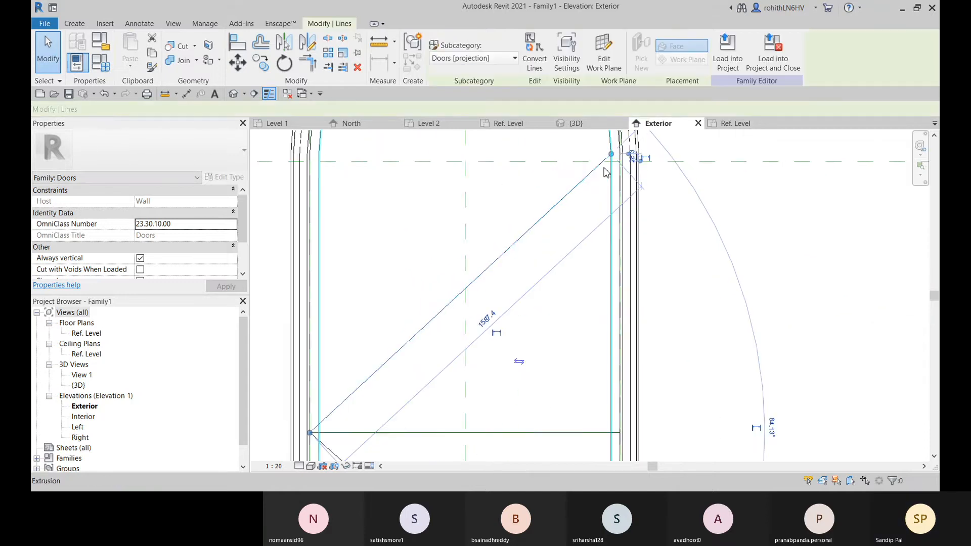
scroll(606, 167, "up", 2)
left_click_drag(613, 147, 615, 159)
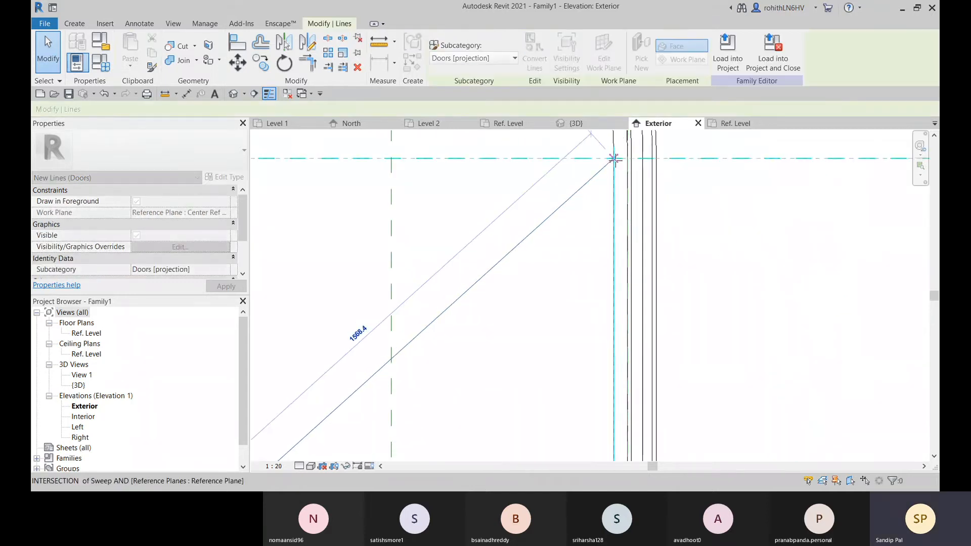
left_click(596, 320)
scroll(632, 328, "down", 5)
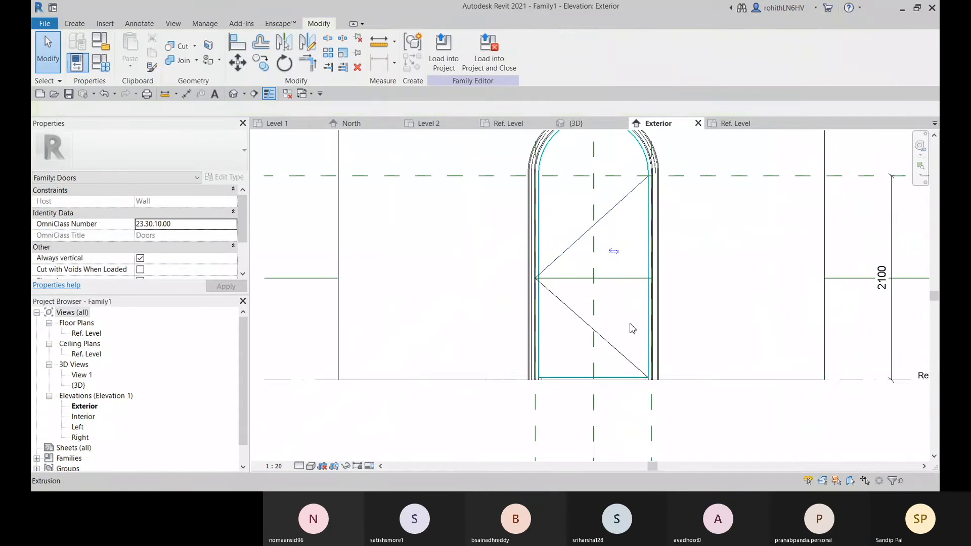
Delete the horizontal reference line running through the middle of the door
scroll(631, 328, "down", 4)
left_click(758, 301)
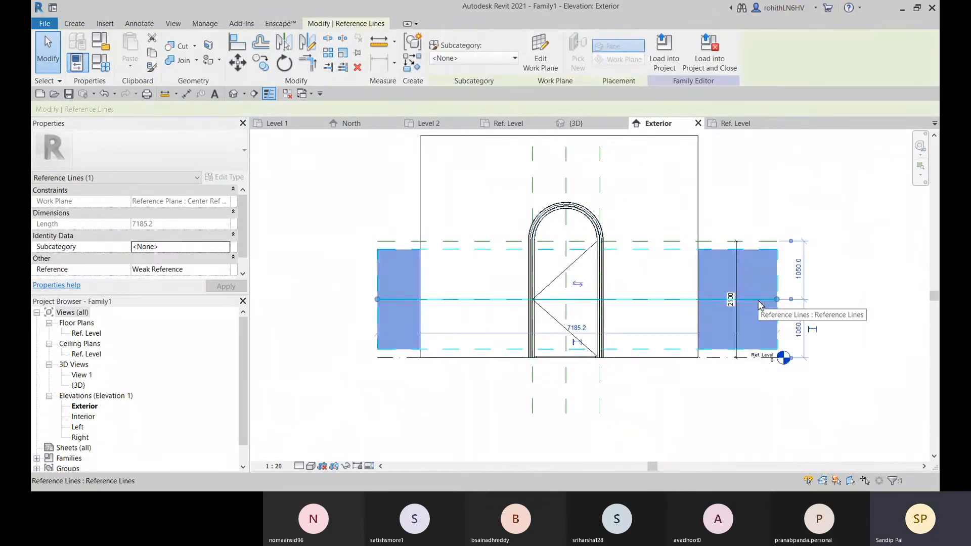
key("Delete")
Add a continuous aligned dimension through Ref. Level, the swing lines' vertex and the height reference plane, and make its segments equal
middle_click_drag(756, 303, 309, 182)
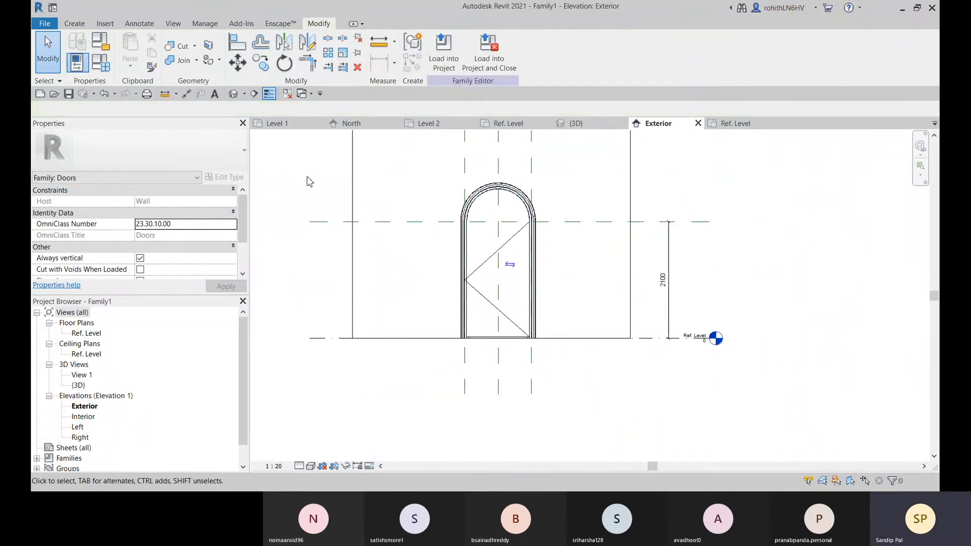
left_click(186, 94)
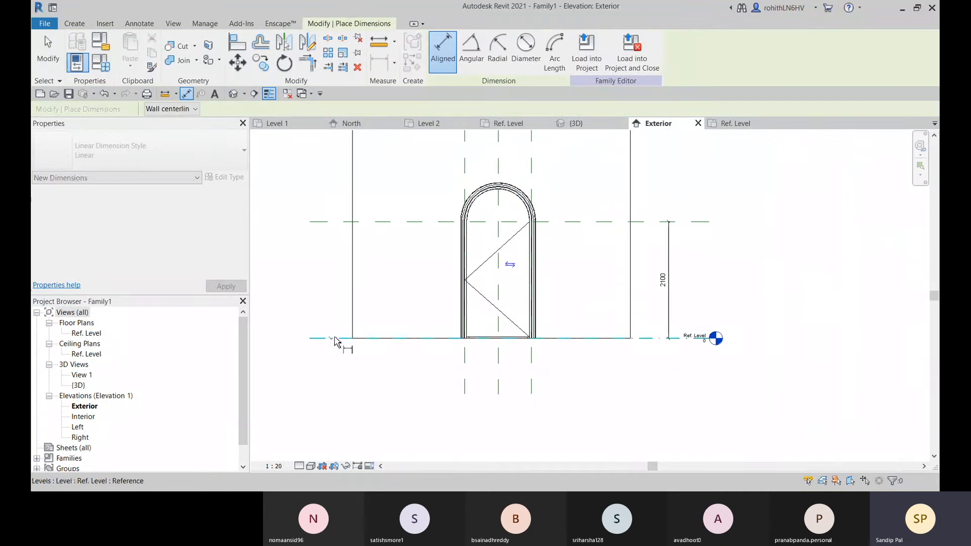
left_click(466, 281)
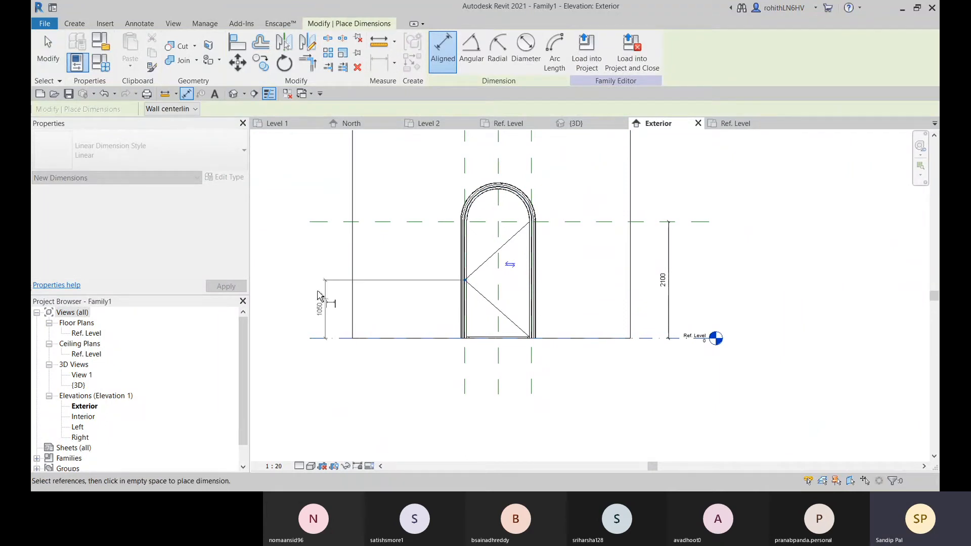
left_click(333, 222)
left_click(328, 172)
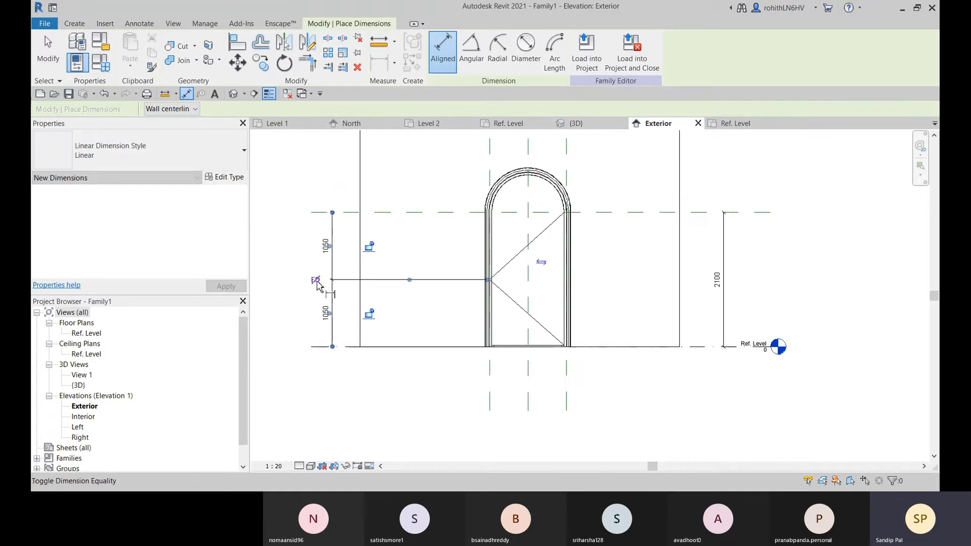
left_click(314, 282)
middle_click_drag(358, 368, 494, 383)
scroll(494, 383, "up", 1)
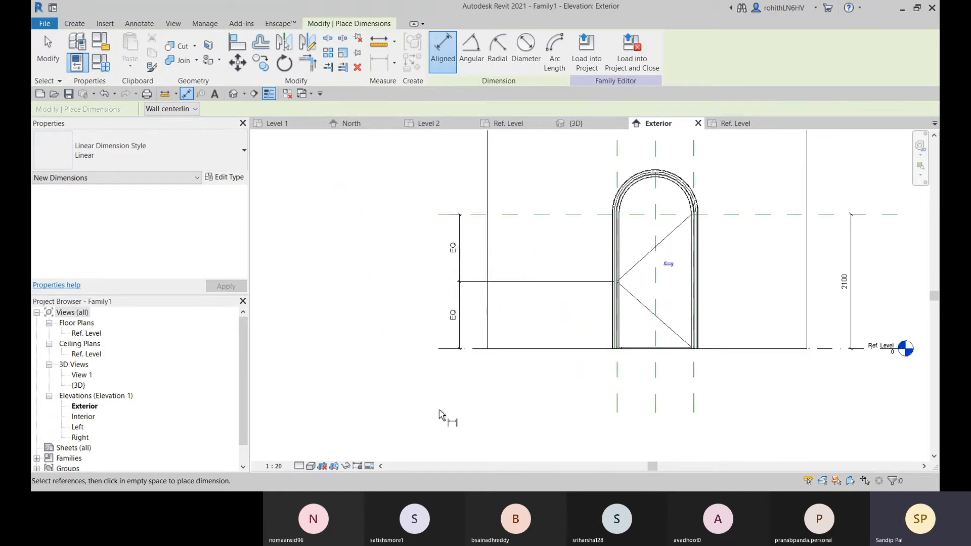
Align the upper swing line's top endpoint to the horizontal height reference plane and lock the alignment
key("Escape")
middle_click_drag(565, 380, 453, 384)
scroll(519, 289, "up", 1)
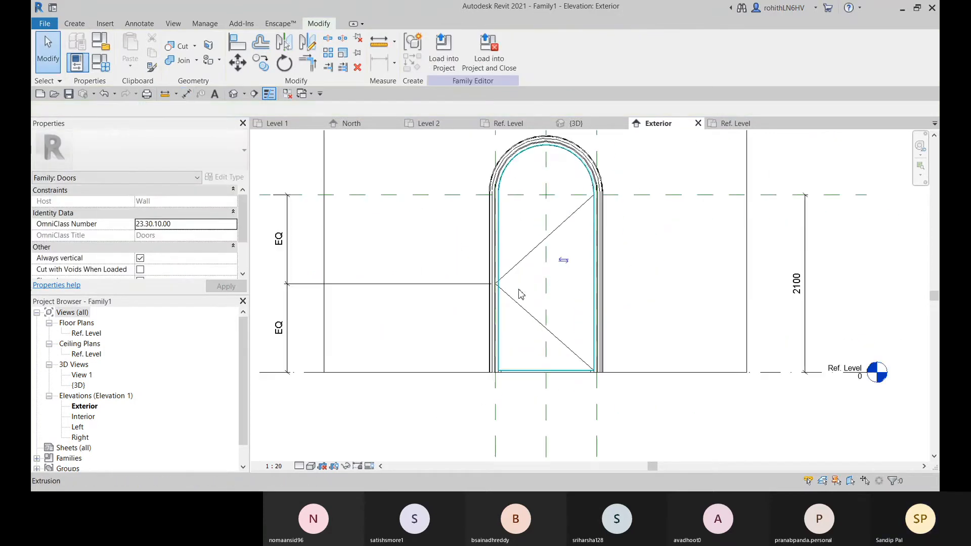
middle_click_drag(520, 294, 490, 320)
left_click(237, 42)
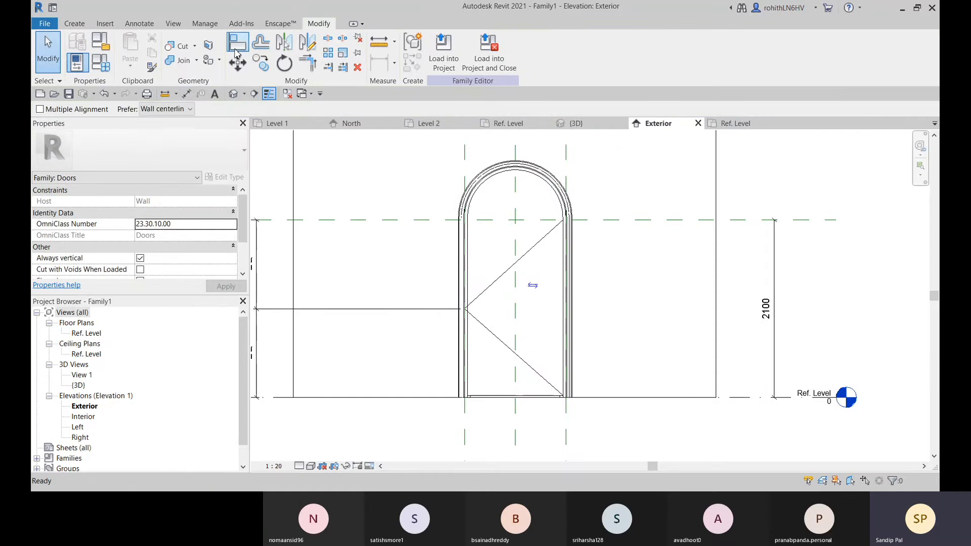
scroll(582, 244, "up", 3)
left_click(638, 211)
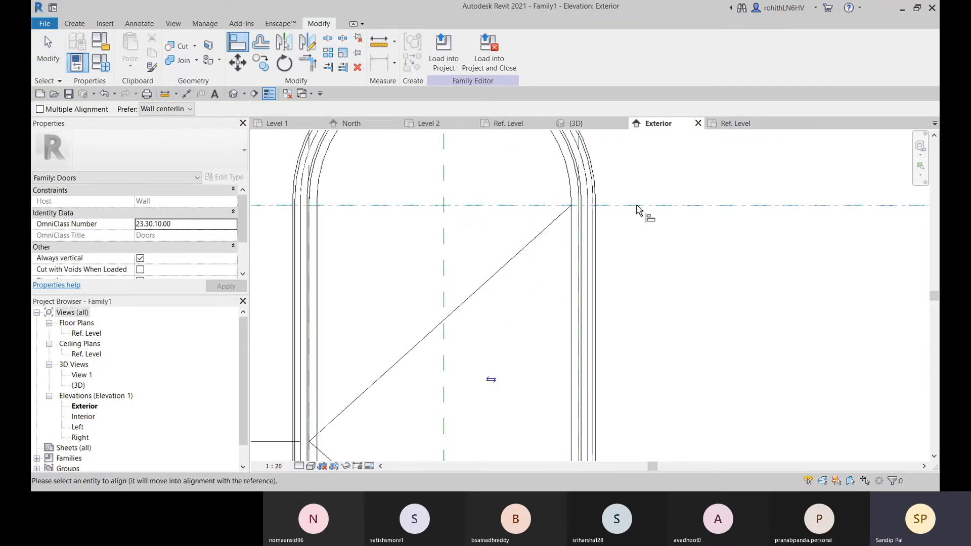
scroll(570, 208, "up", 2)
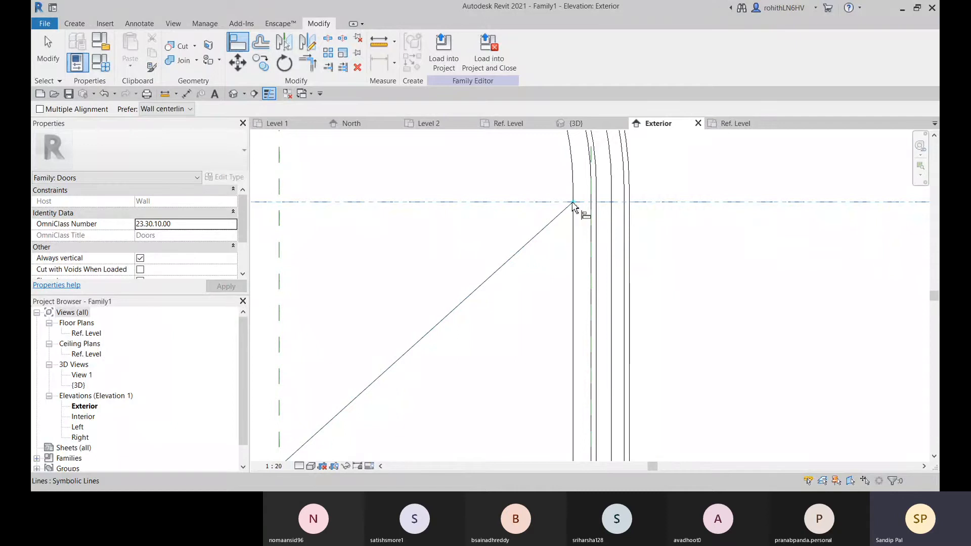
left_click(607, 187)
Align the lower swing line's bottom endpoint to the door panel's bottom edge and lock the alignment
scroll(634, 220, "down", 5)
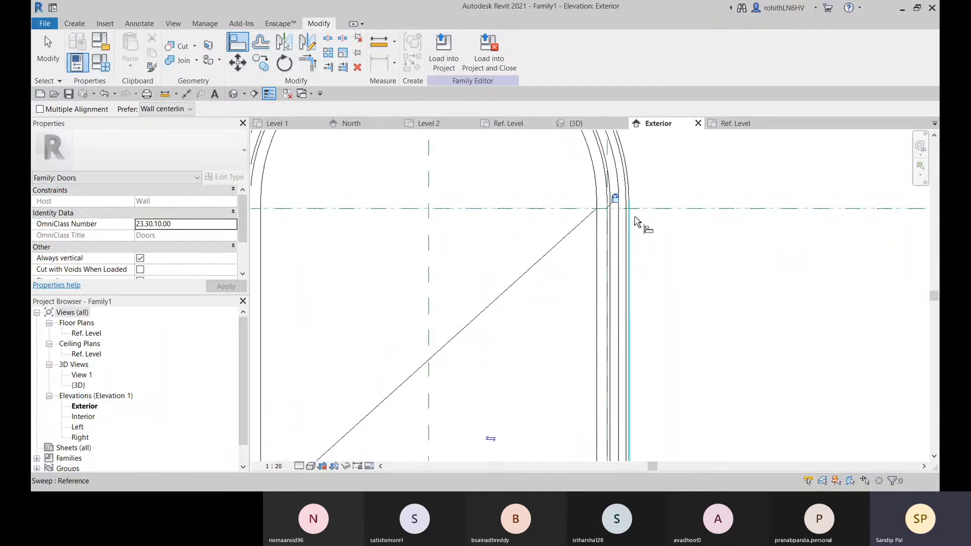
middle_click_drag(634, 375, 595, 250)
middle_click_drag(476, 297, 521, 264)
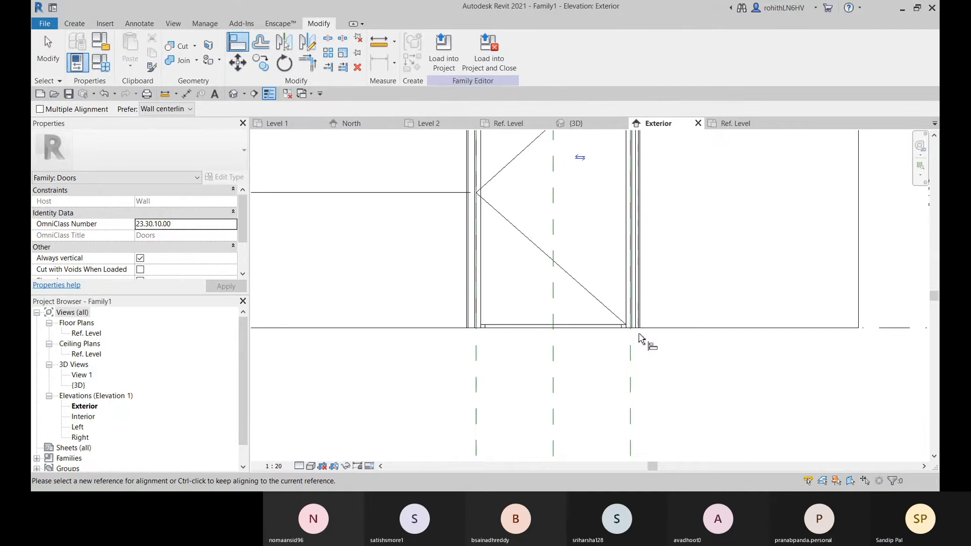
scroll(633, 341, "up", 4)
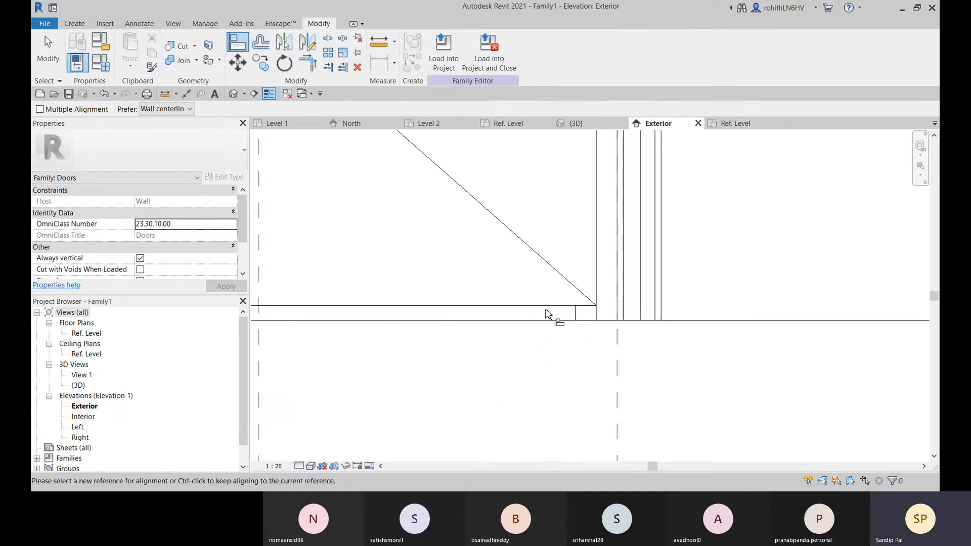
middle_click_drag(546, 307, 625, 304)
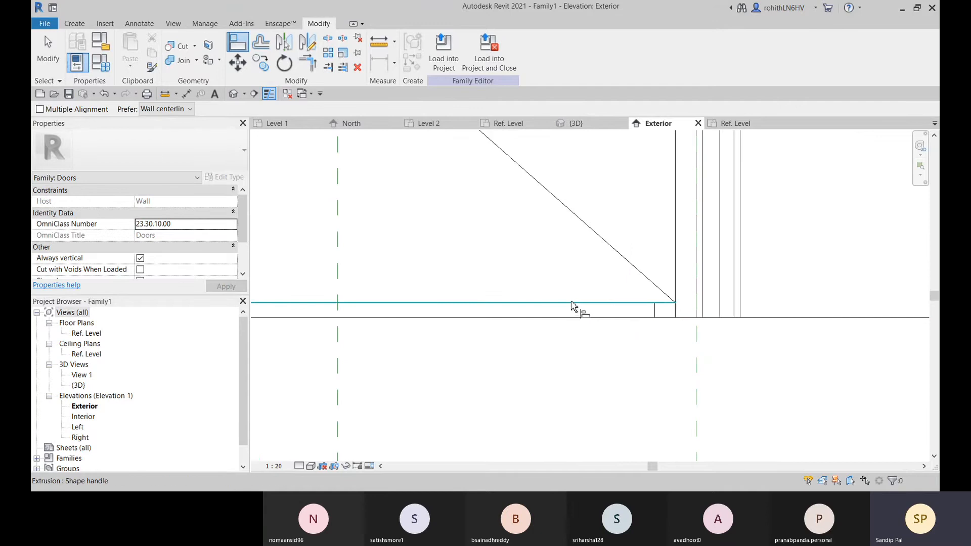
left_click(678, 305)
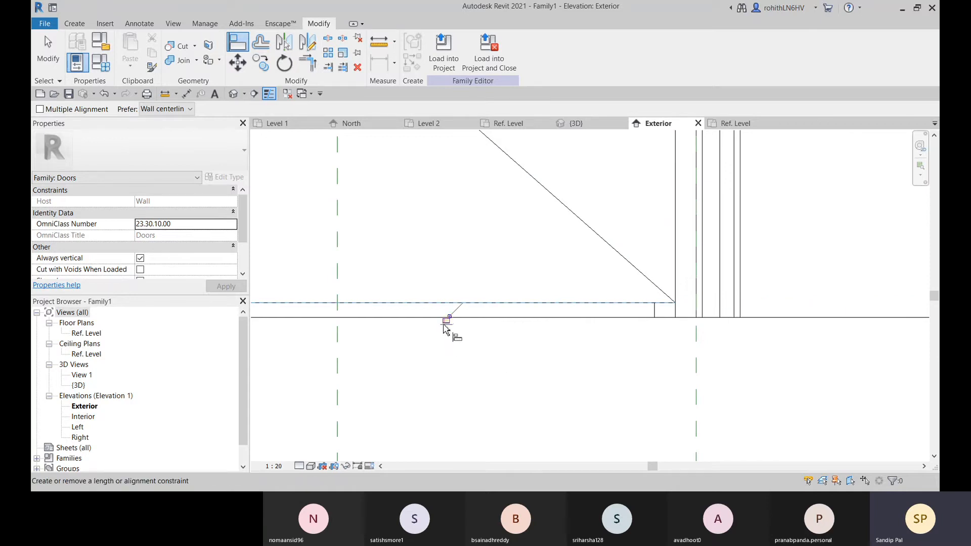
scroll(450, 327, "down", 2)
Align a swing line's endpoint at the left vertex to the left vertical reference plane and lock the alignment
scroll(534, 343, "down", 5)
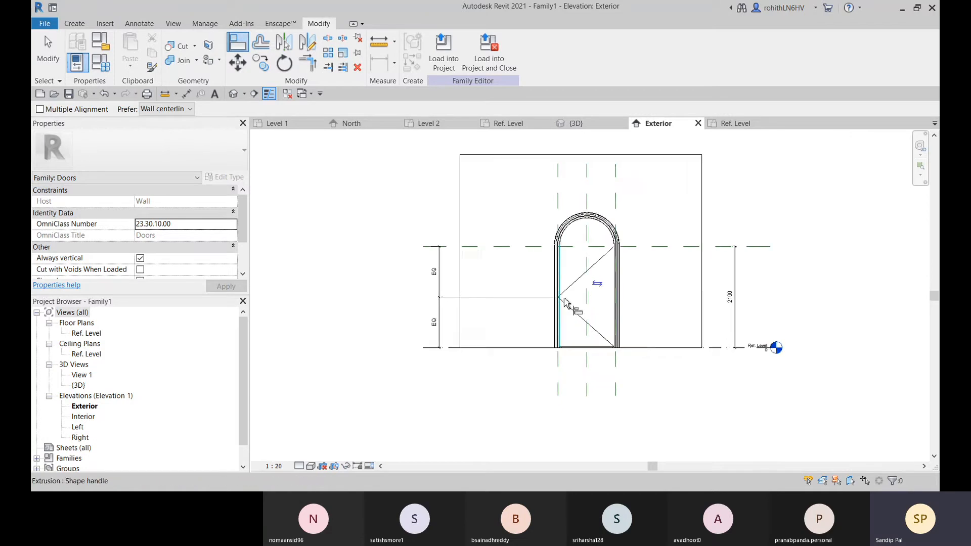
scroll(556, 303, "up", 5)
scroll(558, 292, "up", 3)
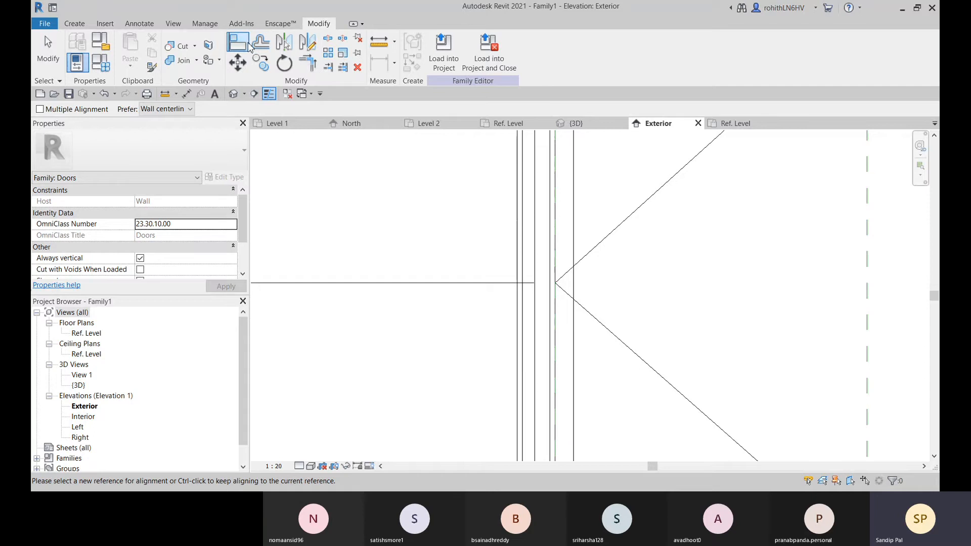
scroll(556, 292, "up", 2)
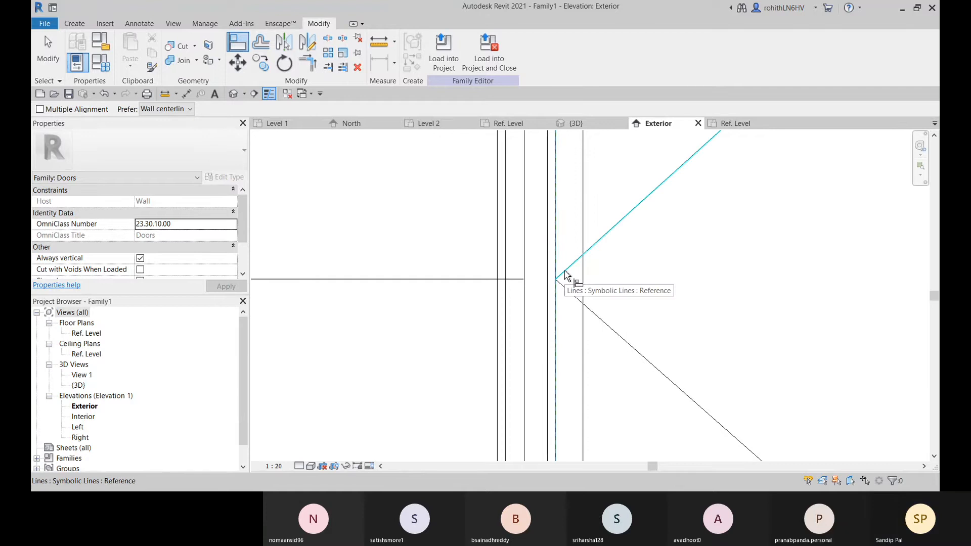
scroll(558, 280, "up", 3)
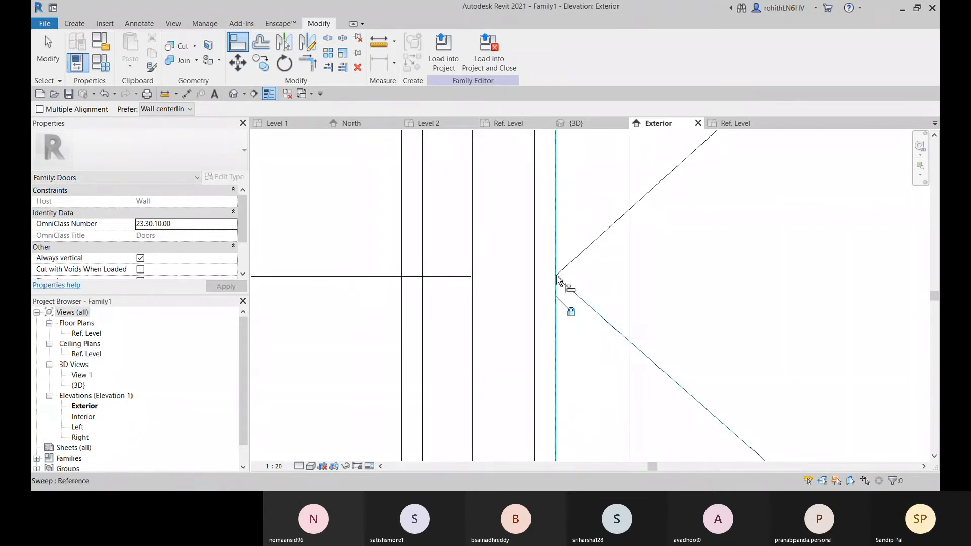
Try to align and lock the other swing line's endpoint at the vertex to the left vertical reference plane
scroll(557, 278, "up", 3)
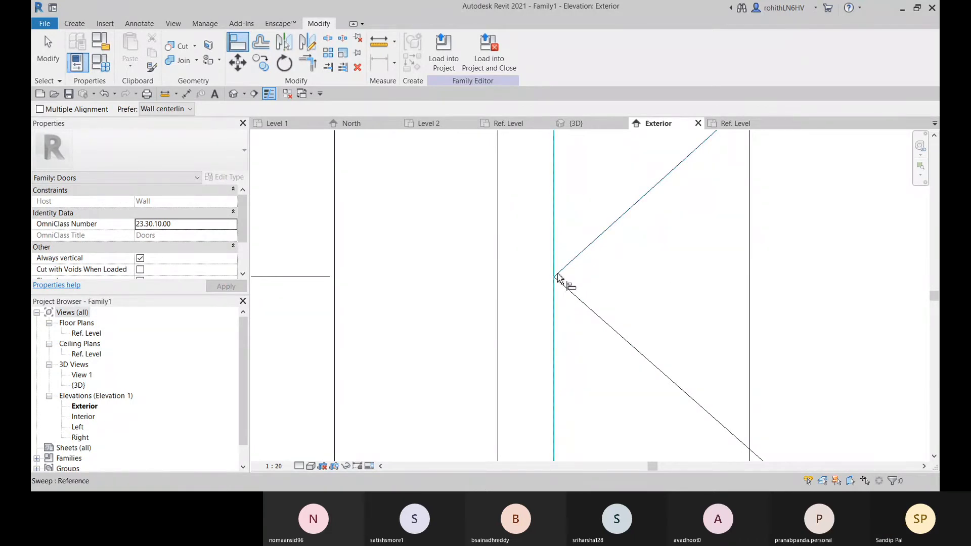
scroll(555, 278, "up", 2)
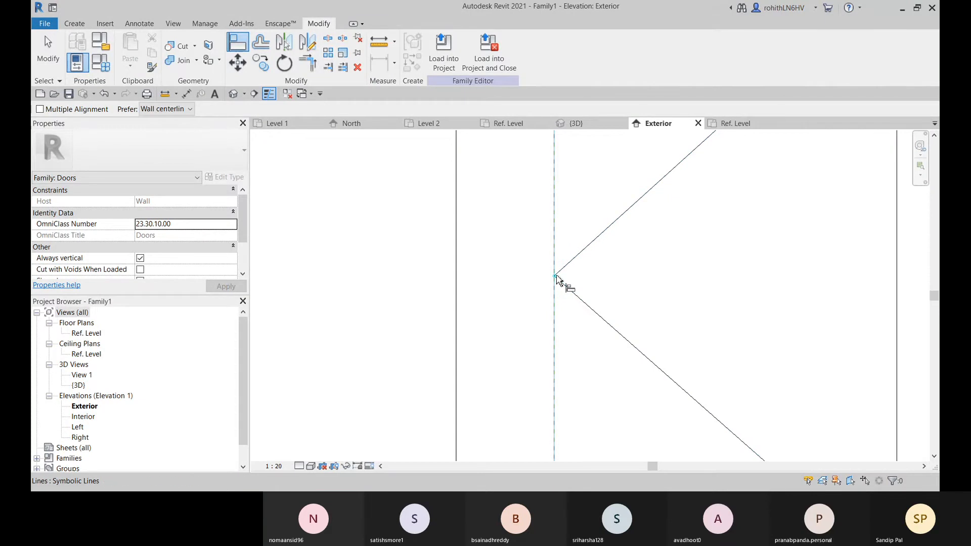
left_click(570, 302)
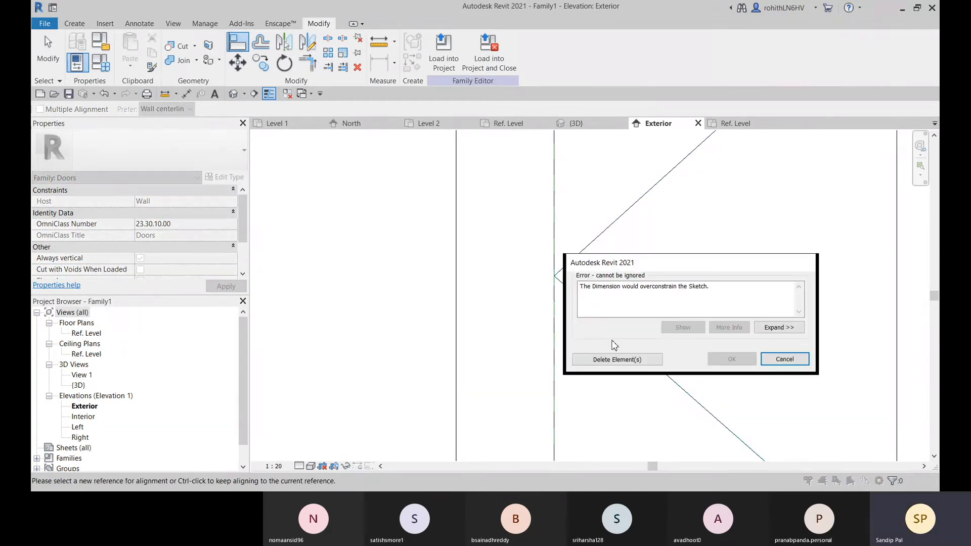
left_click(785, 359)
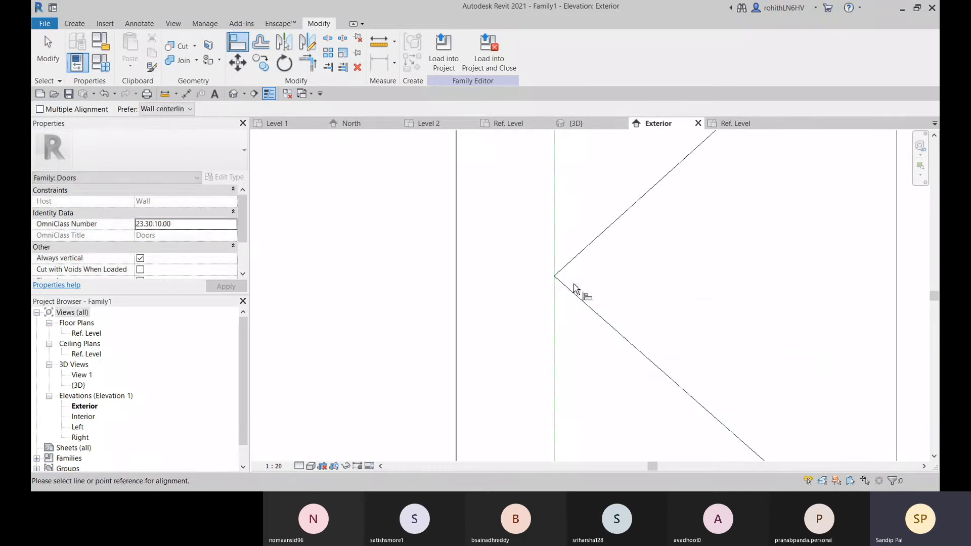
scroll(574, 296, "down", 6)
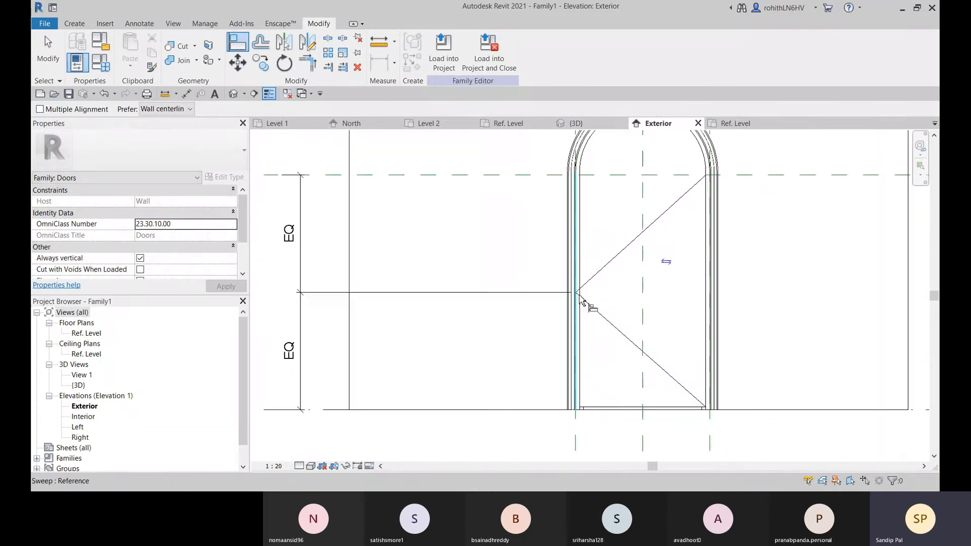
key("Escape")
Label the dimension between Ref. Level and the height reference plane with the Height parameter
scroll(621, 348, "down", 3)
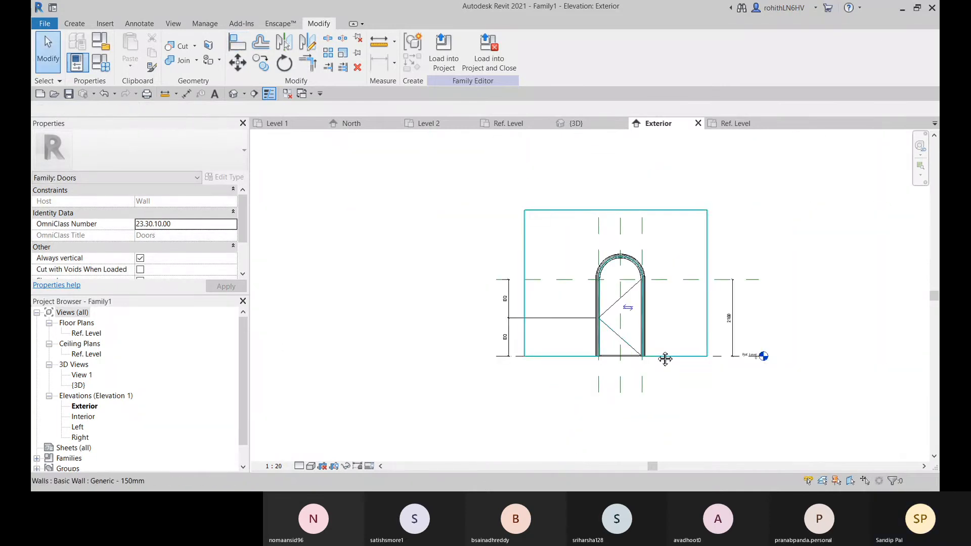
left_click(626, 336)
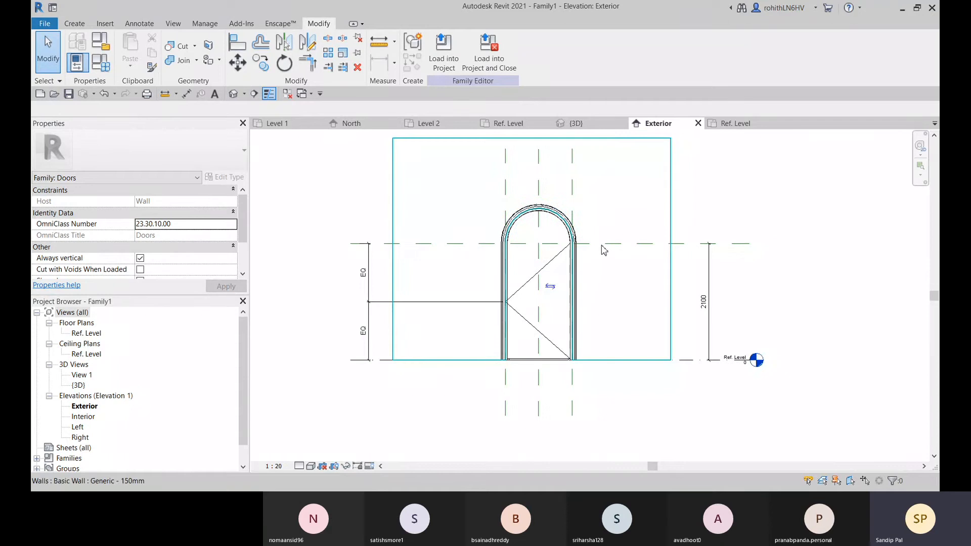
left_click(711, 277)
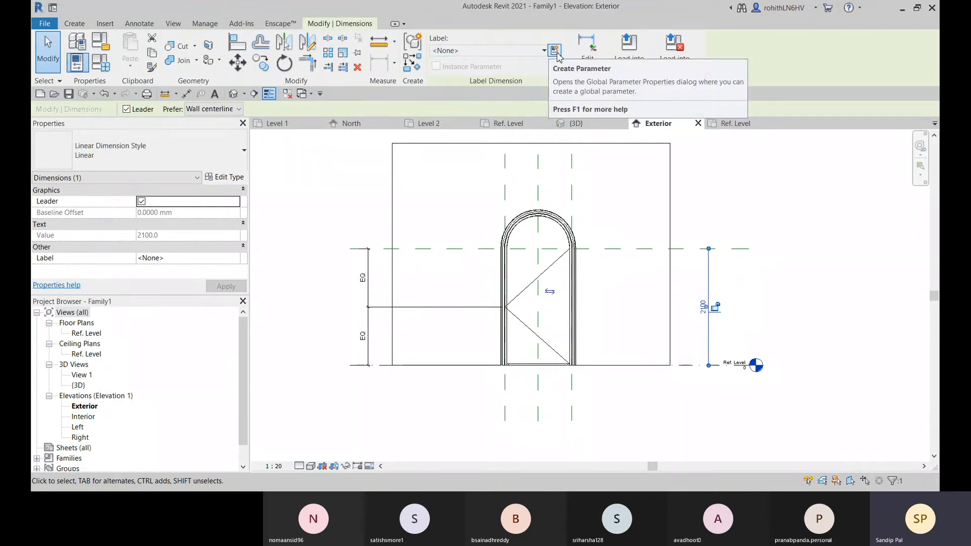
left_click(518, 50)
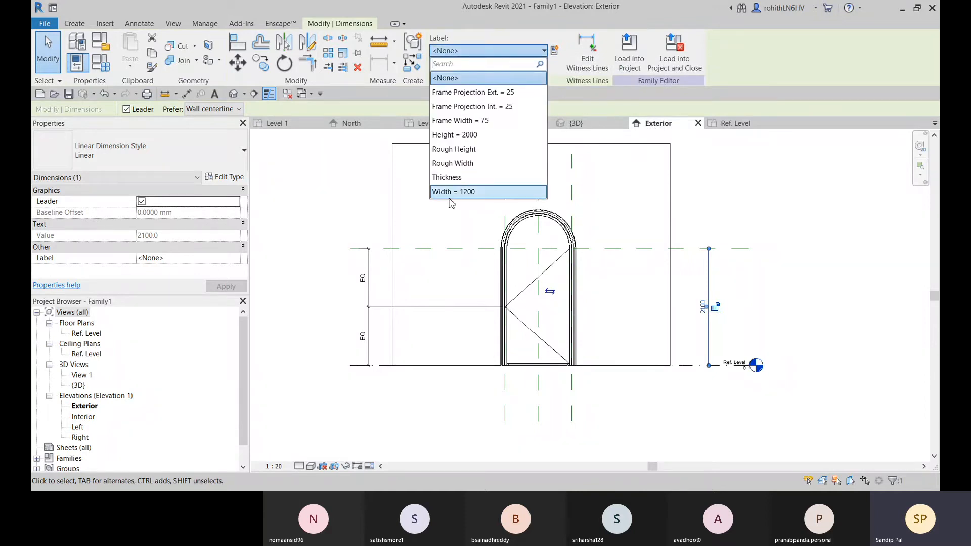
left_click(454, 136)
middle_click_drag(626, 294, 625, 272)
scroll(507, 231, "up", 1)
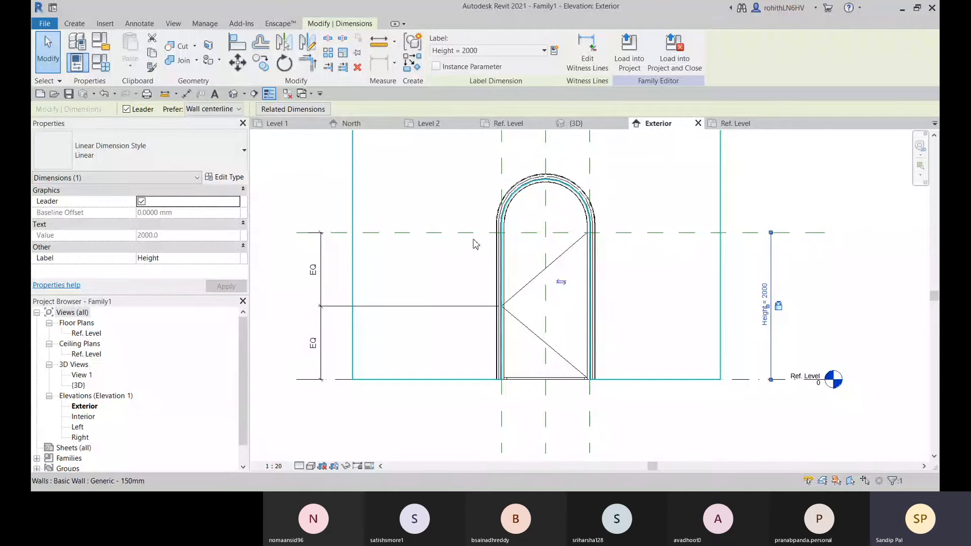
Set the labelled Height dimension to 2100 mm
left_click(338, 233)
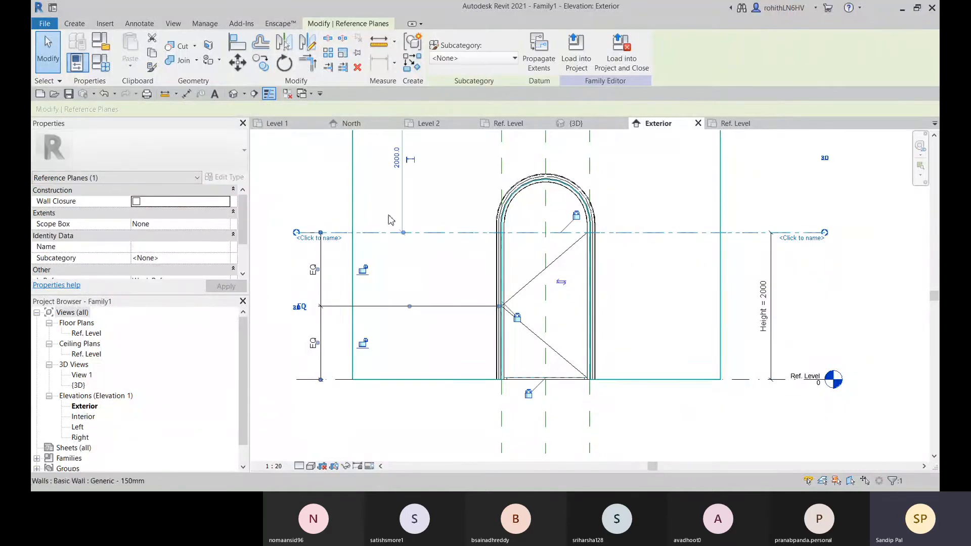
middle_click_drag(612, 261, 614, 263)
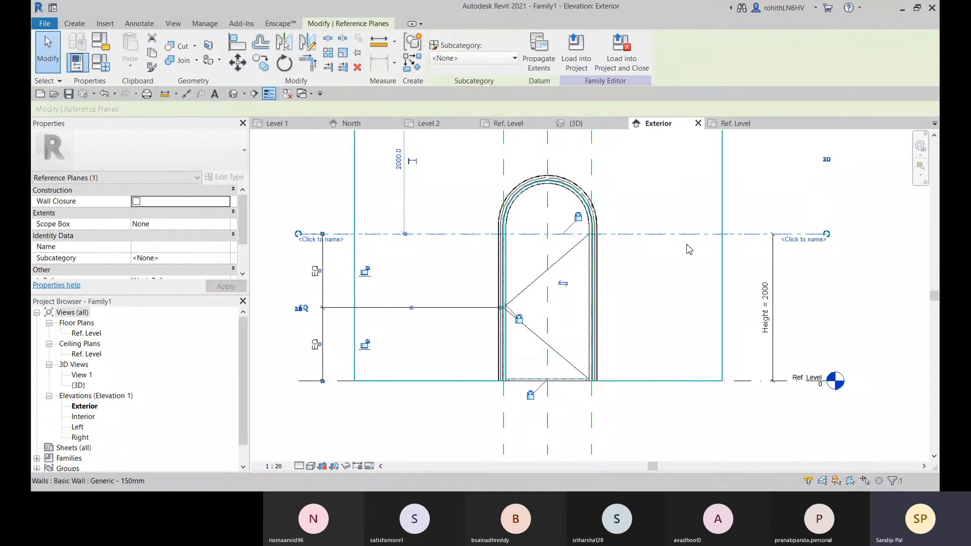
left_click(767, 296)
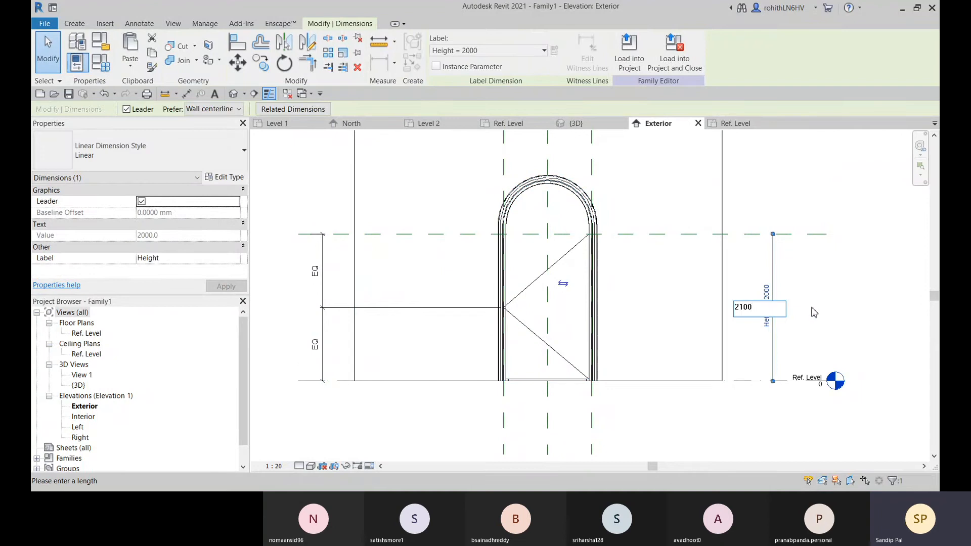
key("Return")
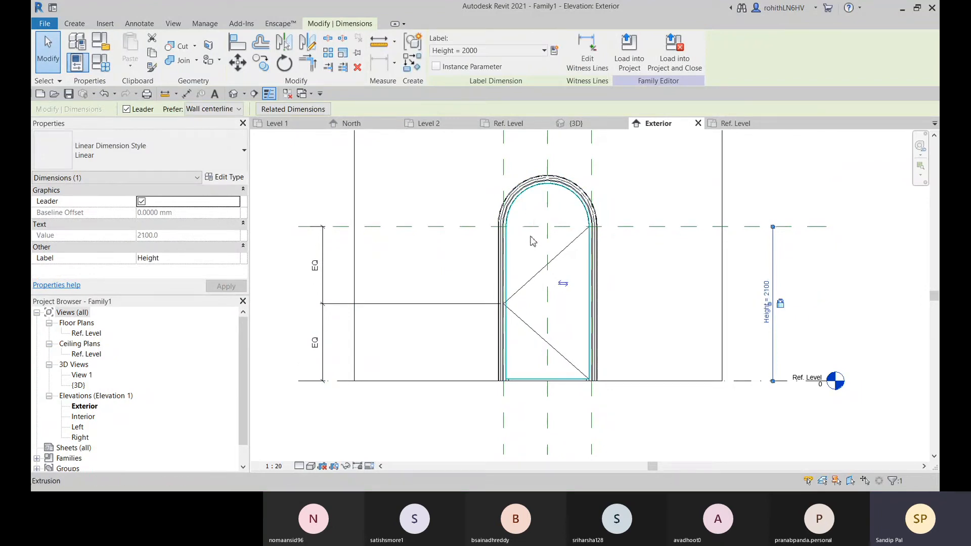
Open the door panel extrusion's sketch and examine where its side lines and arch meet near the height reference plane
left_click(529, 218)
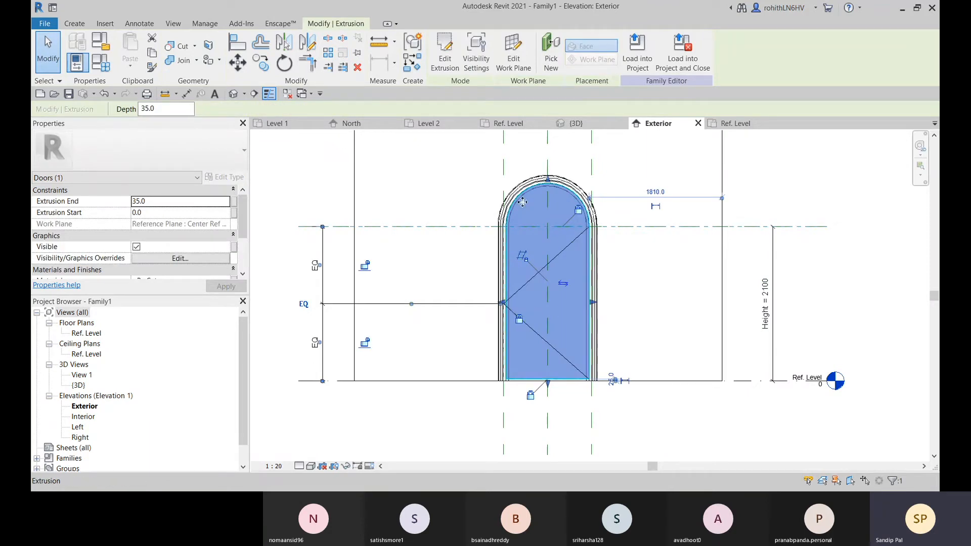
left_click(445, 67)
scroll(533, 232, "up", 3)
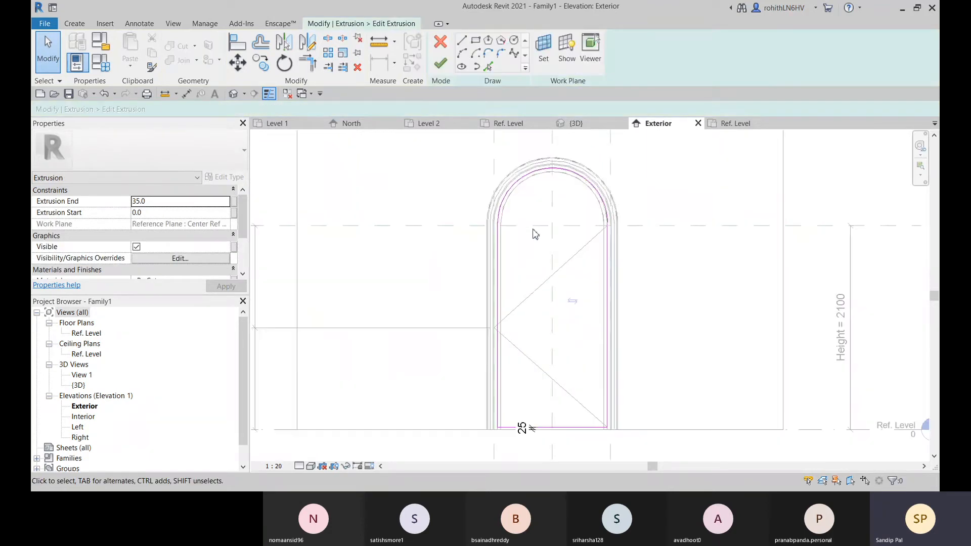
scroll(505, 230, "up", 1)
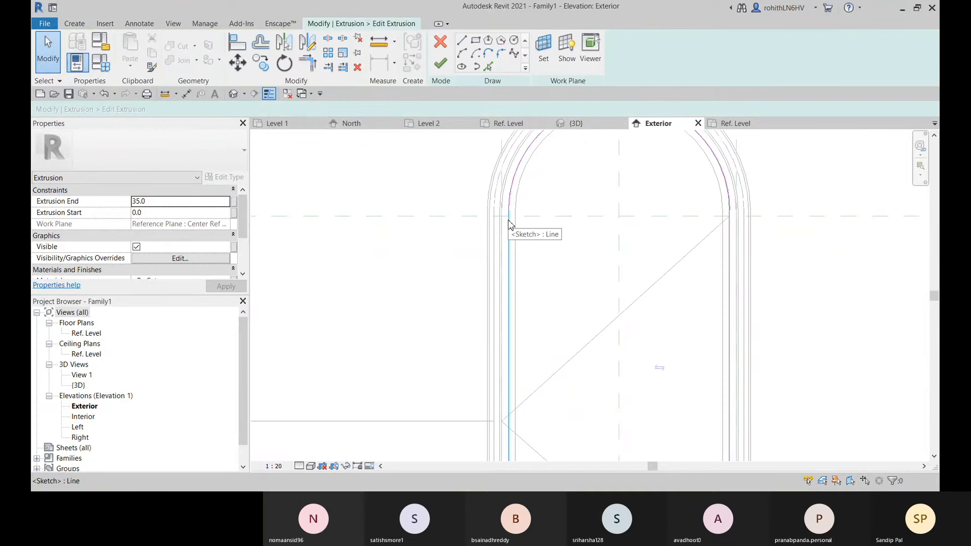
scroll(588, 231, "down", 1)
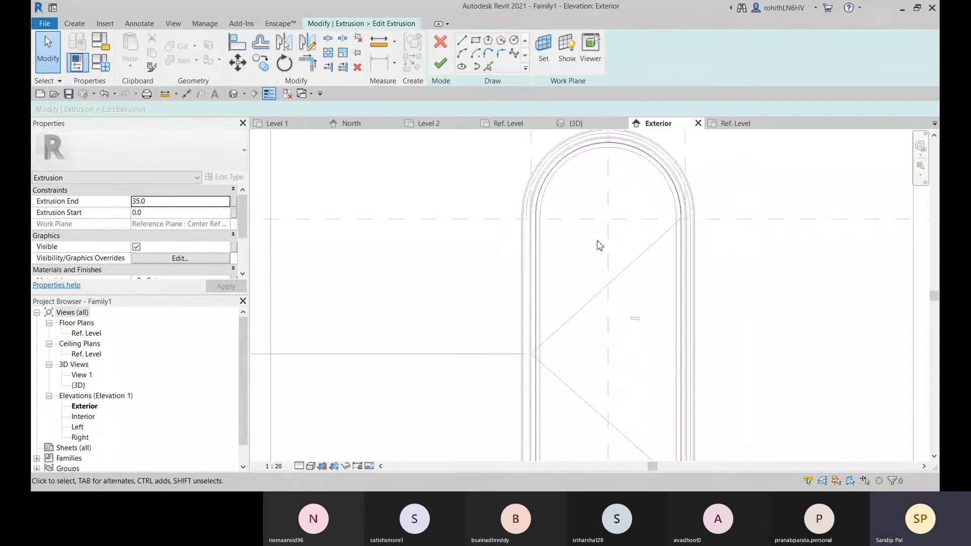
scroll(506, 265, "down", 2)
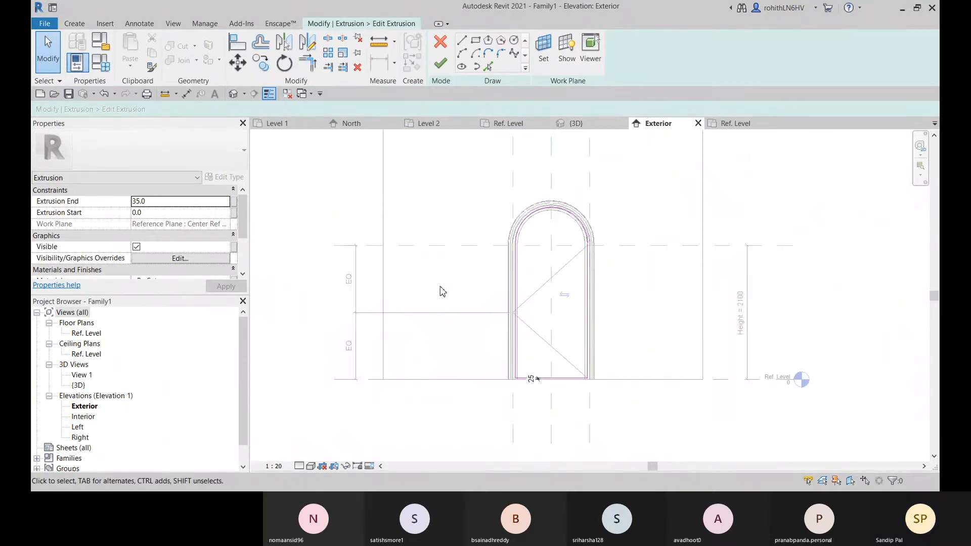
scroll(525, 301, "up", 1)
scroll(525, 418, "up", 1)
scroll(501, 244, "up", 1)
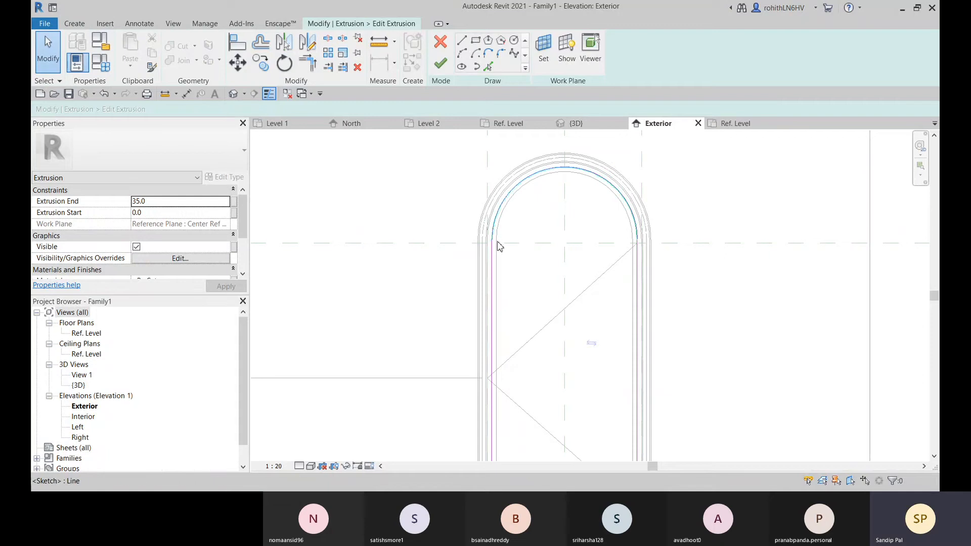
scroll(498, 245, "up", 2)
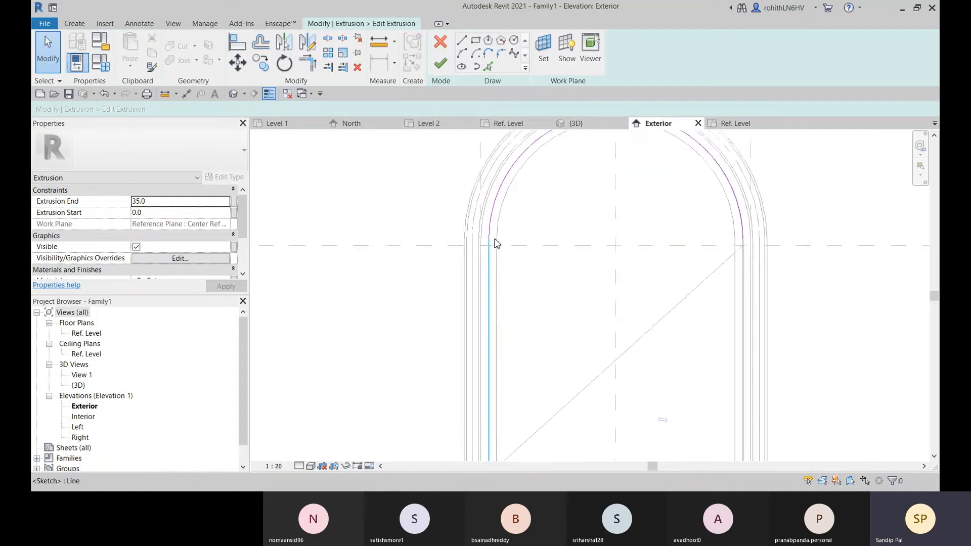
left_click(493, 236)
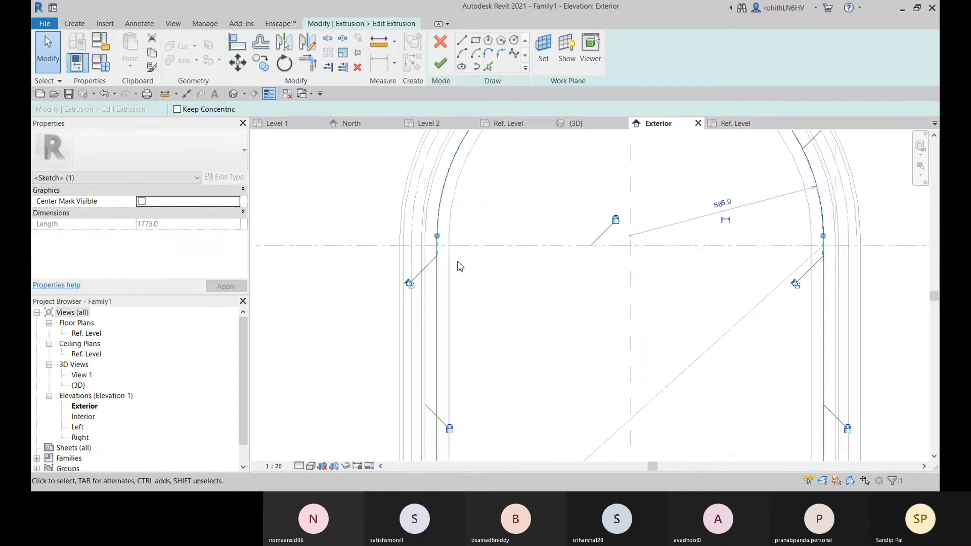
scroll(455, 260, "up", 2)
left_click(437, 247)
scroll(439, 249, "down", 3)
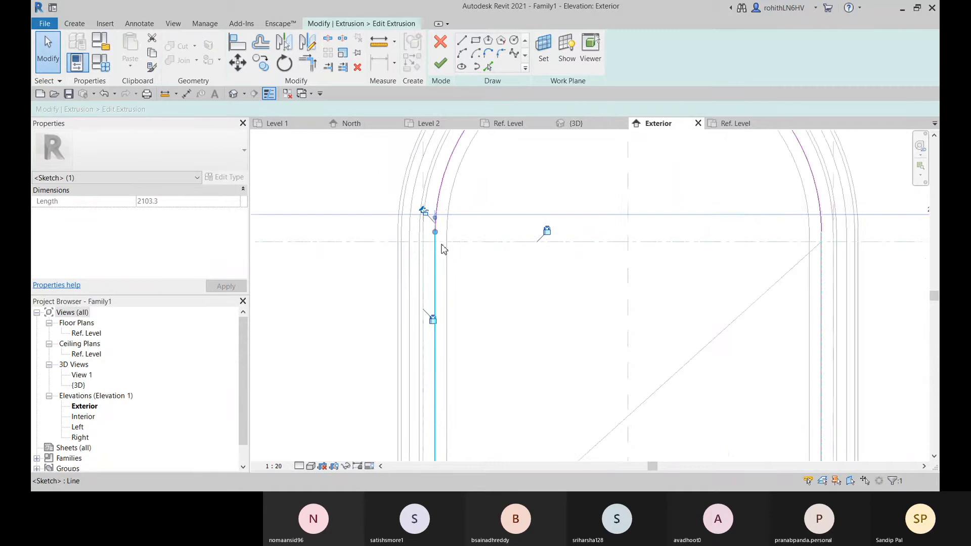
middle_click_drag(485, 263, 542, 265)
left_click(529, 274)
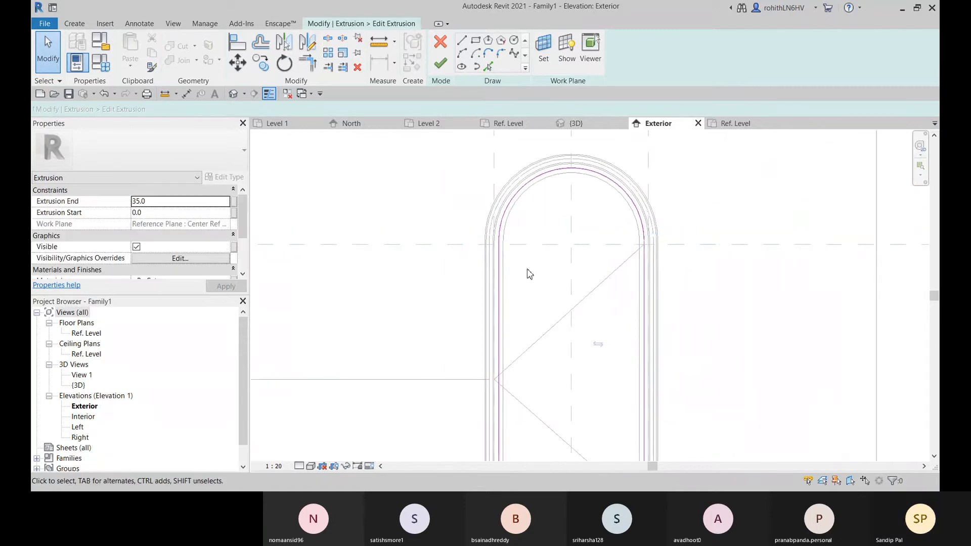
left_click(500, 261)
scroll(506, 263, "down", 2)
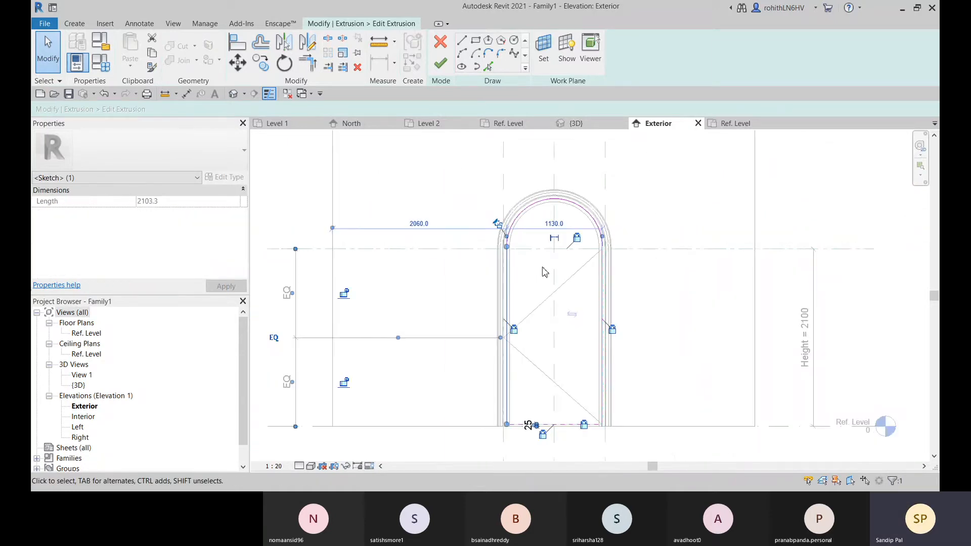
mouse_move(564, 273)
middle_mouse_down()
mouse_move(622, 273)
mouse_move(543, 279)
middle_mouse_up()
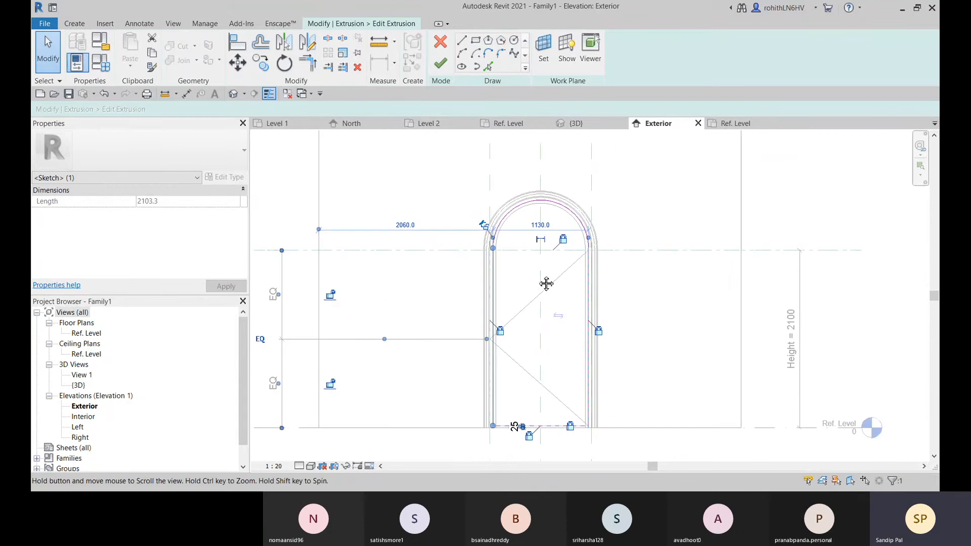
left_click(663, 278)
middle_click_drag(663, 278, 632, 290)
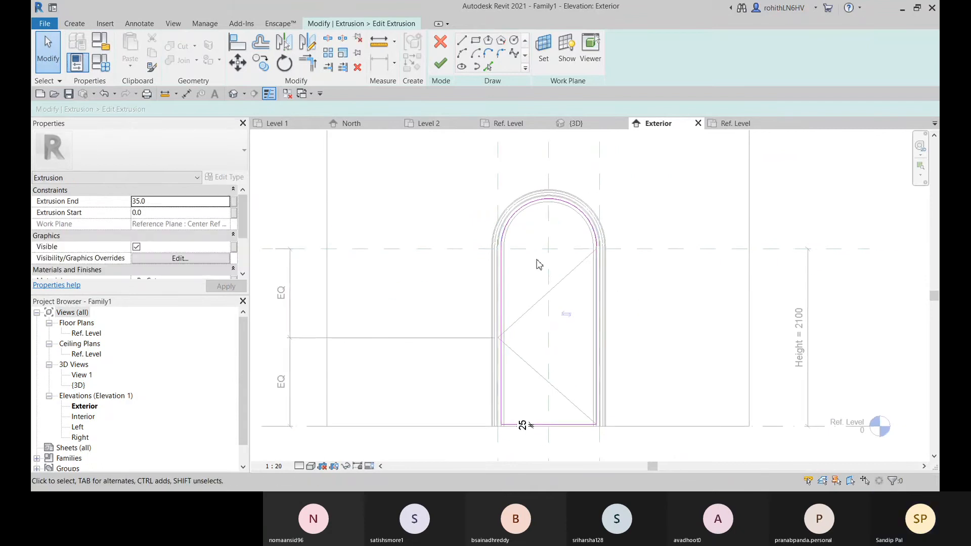
Try to end both side lines of the panel sketch on the height reference plane
scroll(530, 260, "up", 2)
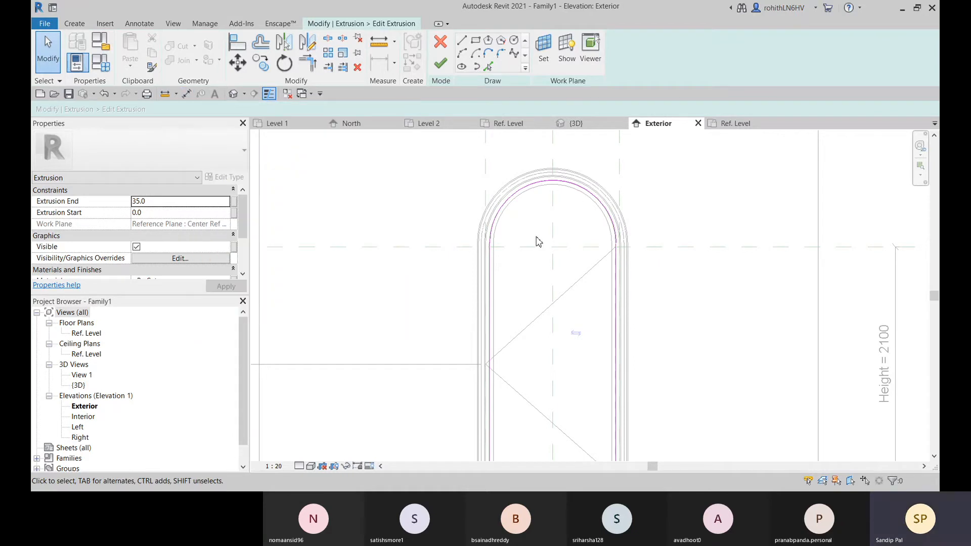
scroll(493, 252, "up", 2)
left_click(487, 252)
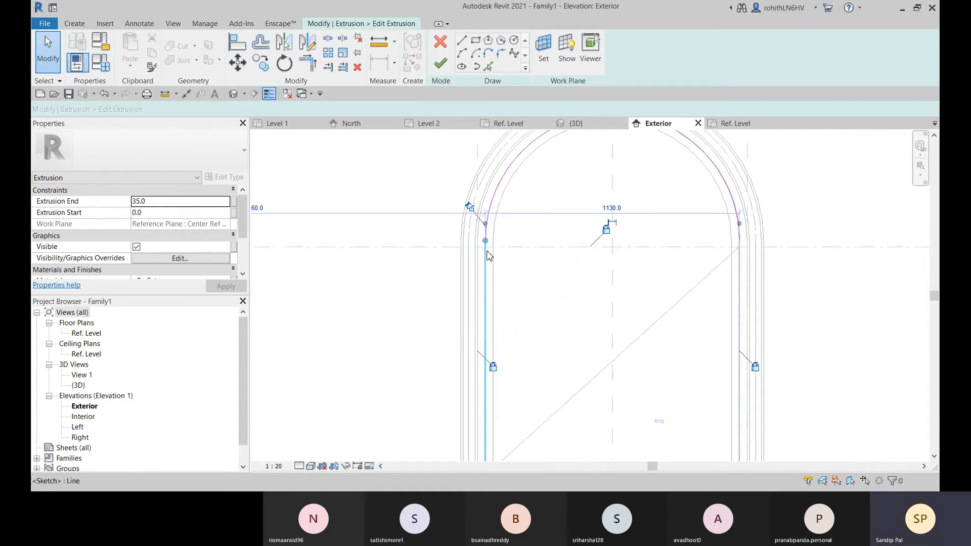
scroll(492, 252, "up", 1)
left_click_drag(483, 238, 483, 247)
middle_click_drag(501, 259, 395, 254)
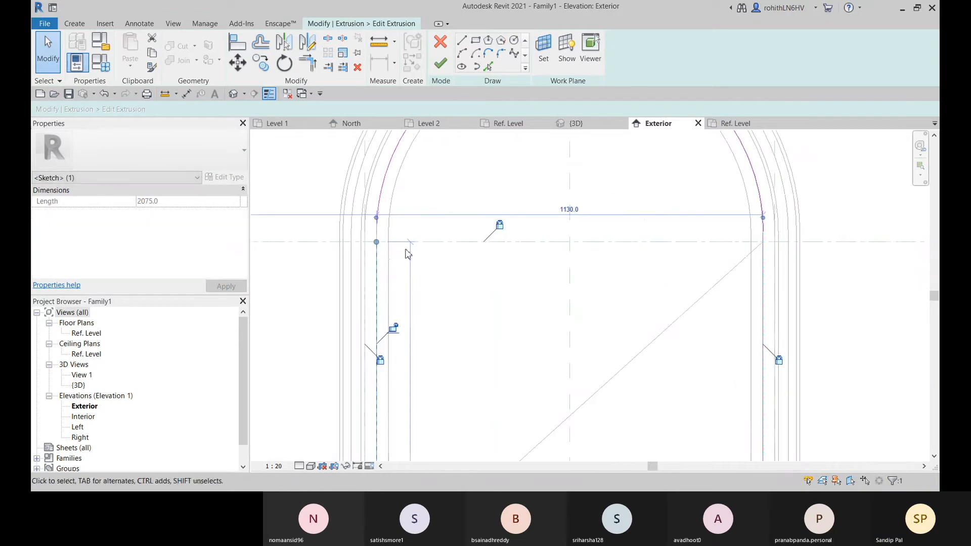
left_click(763, 261)
left_click_drag(763, 232, 763, 242)
Try to bring the right end of the panel sketch's arc down to the height reference plane
left_click(764, 225)
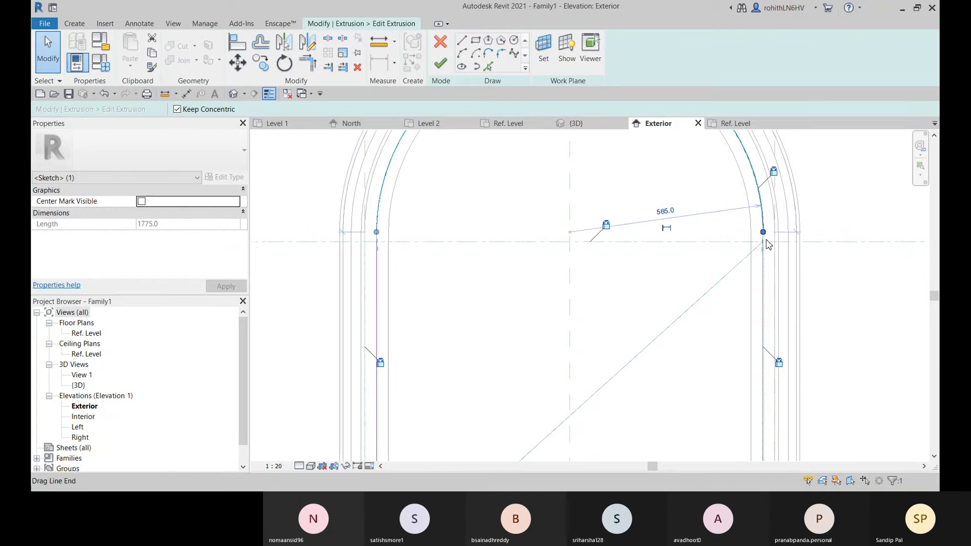
scroll(767, 237, "up", 3)
left_click_drag(757, 225, 758, 245)
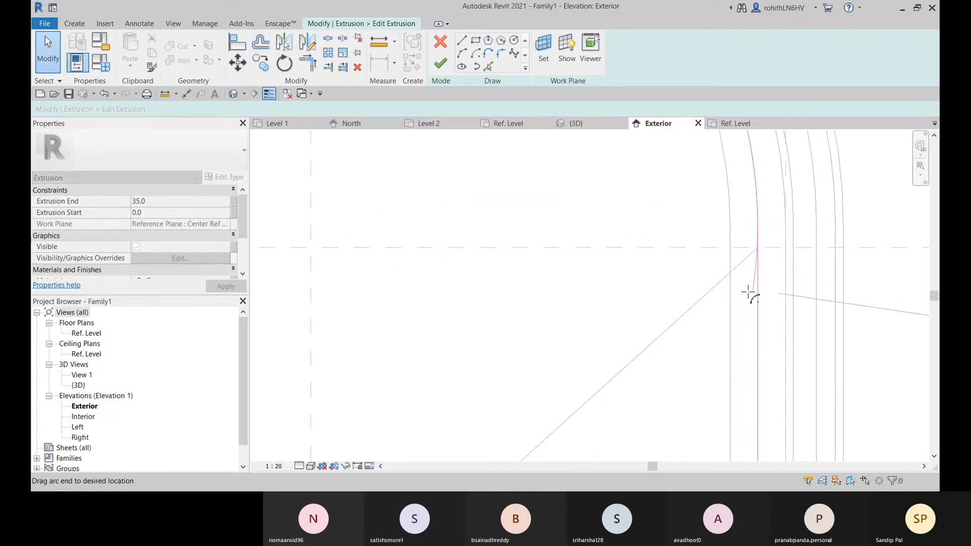
left_click_drag(744, 300, 744, 301)
scroll(760, 260, "up", 4)
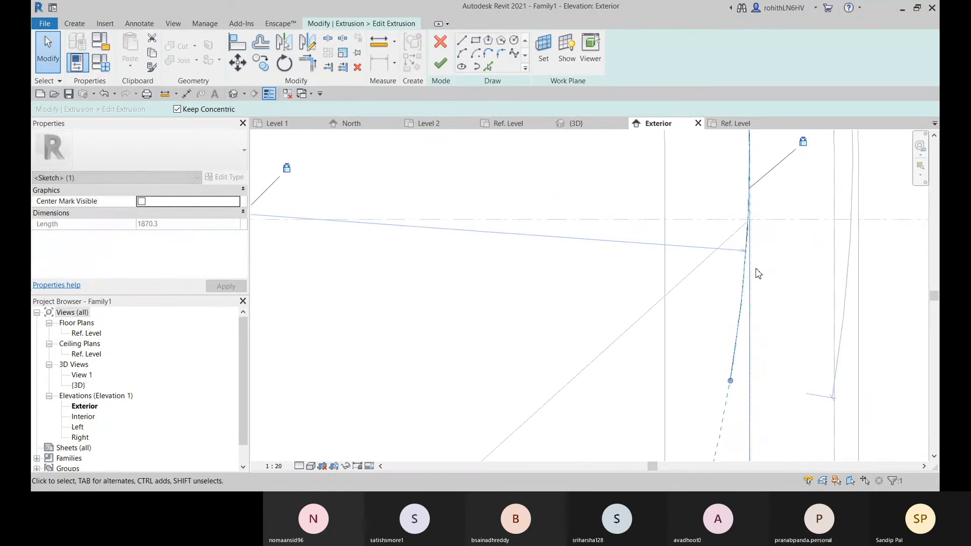
left_click(750, 270)
scroll(753, 223, "up", 3)
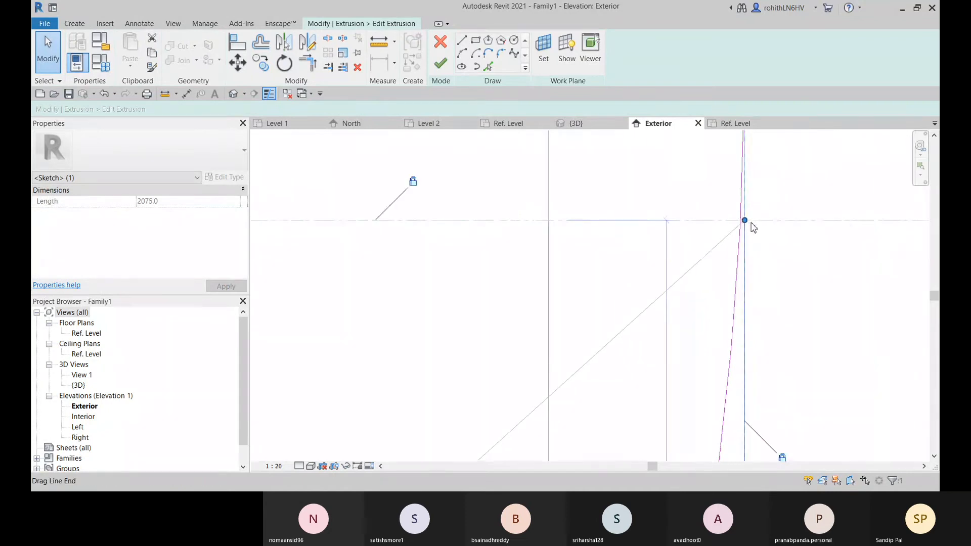
scroll(740, 242, "down", 5)
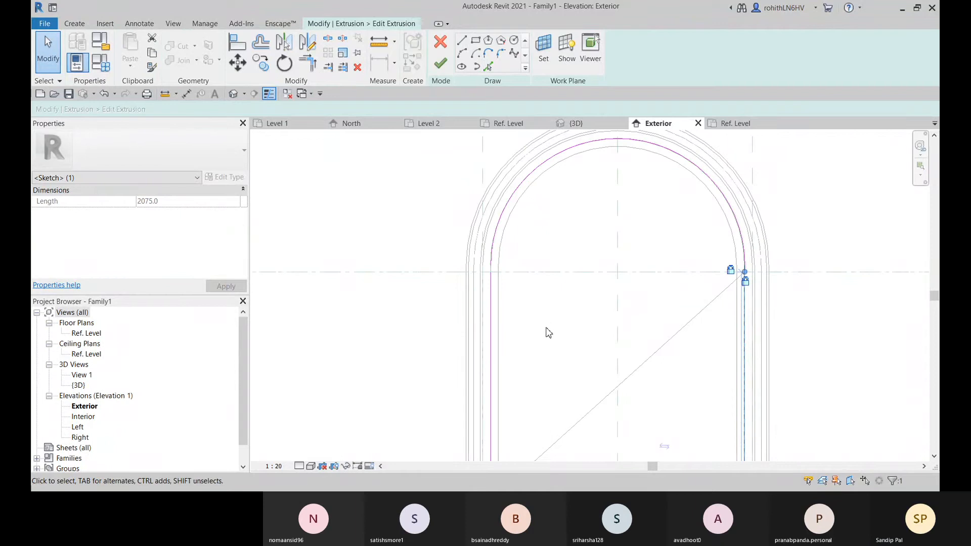
Discard the edits to the panel extrusion's sketch
left_click(551, 308)
left_click(440, 41)
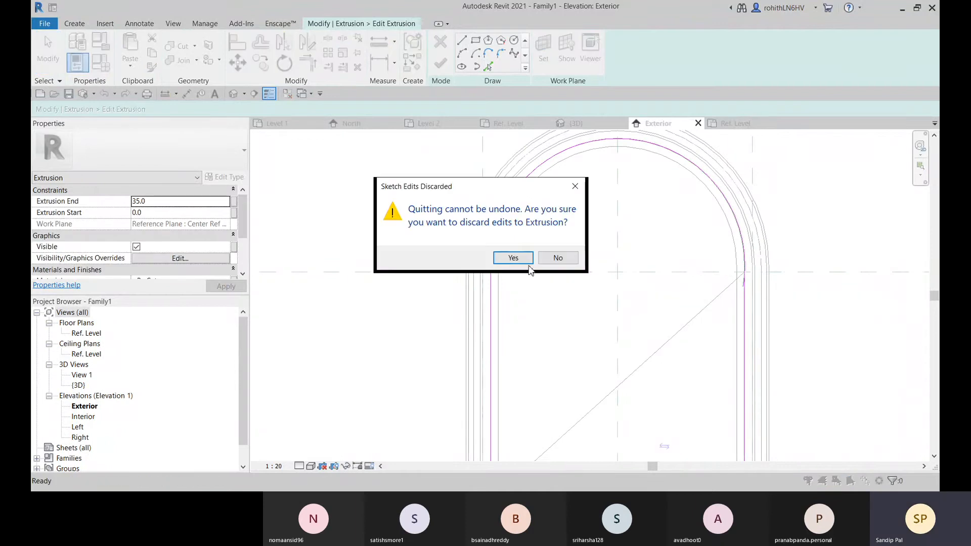
left_click(512, 258)
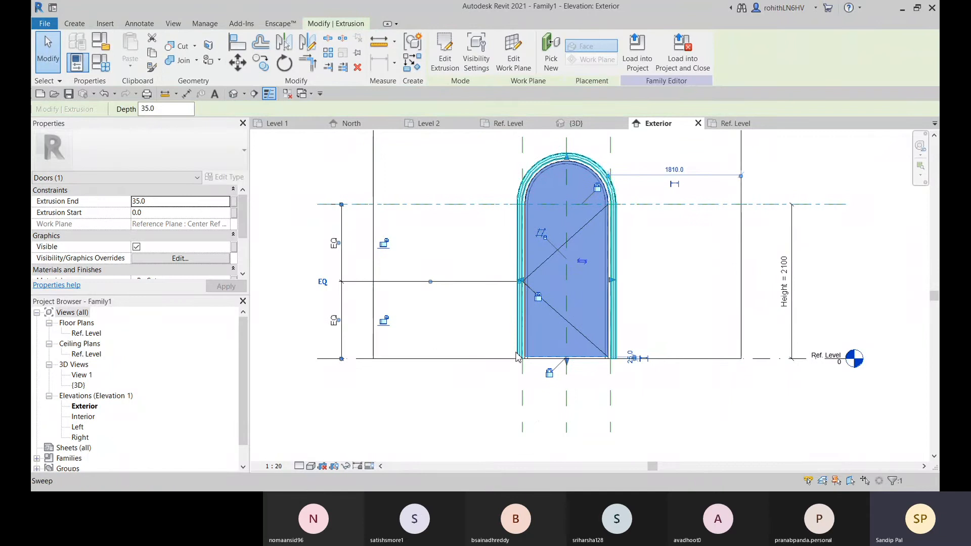
Temporarily hide the arched frame sweeps and the door panel extrusion in the exterior elevation
key("h")
key("h")
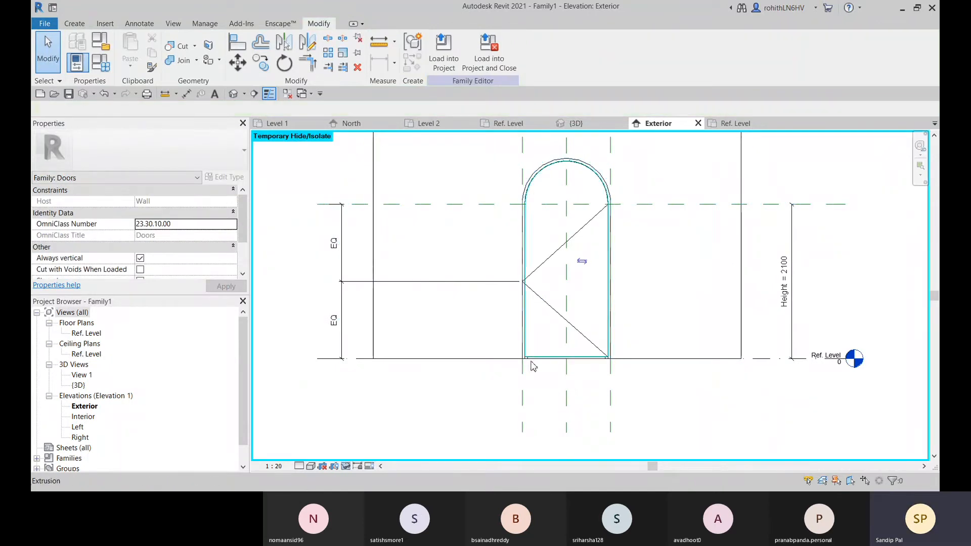
left_click(538, 353)
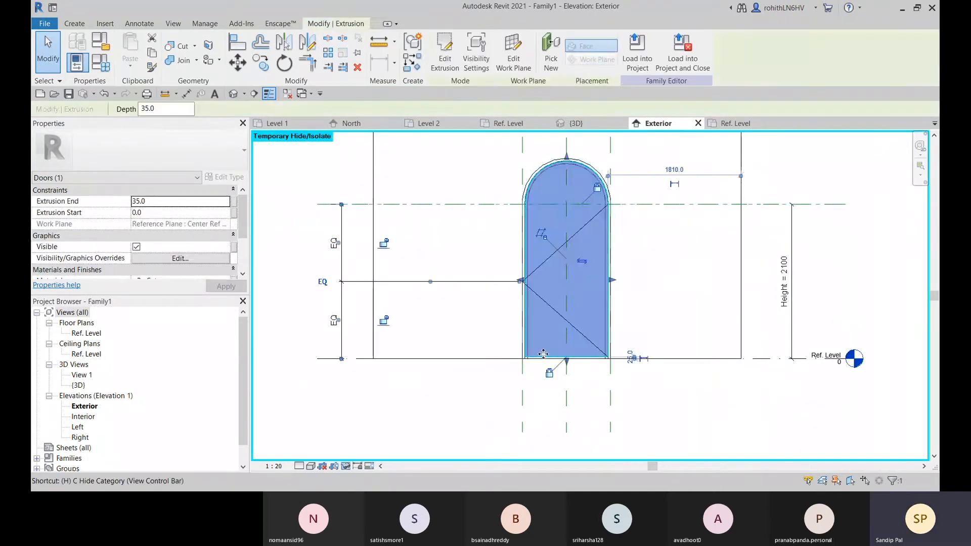
key("h")
key("h")
left_click(534, 352)
key("h")
key("h")
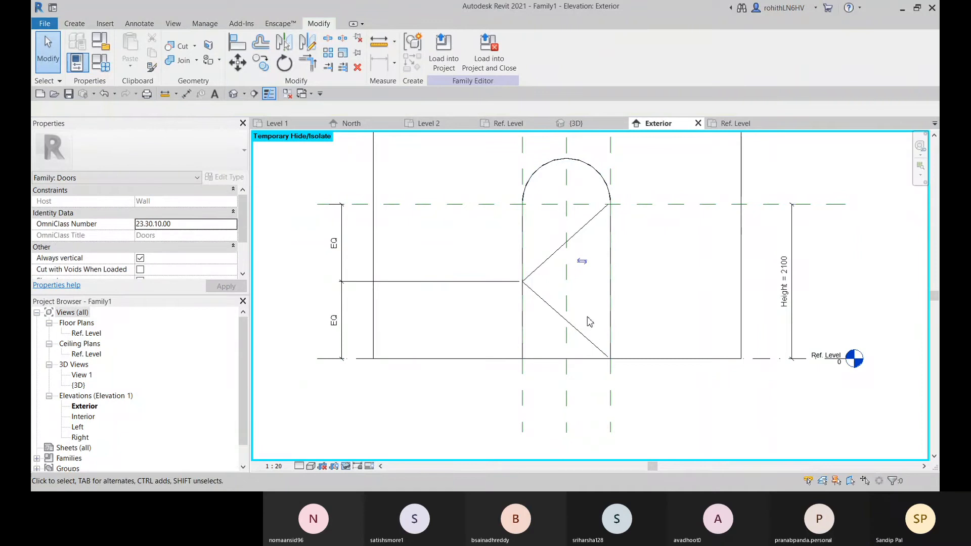
Select the arched opening cut in the host wall and open its boundary sketch for editing
left_click(595, 173)
middle_click_drag(624, 273, 604, 290)
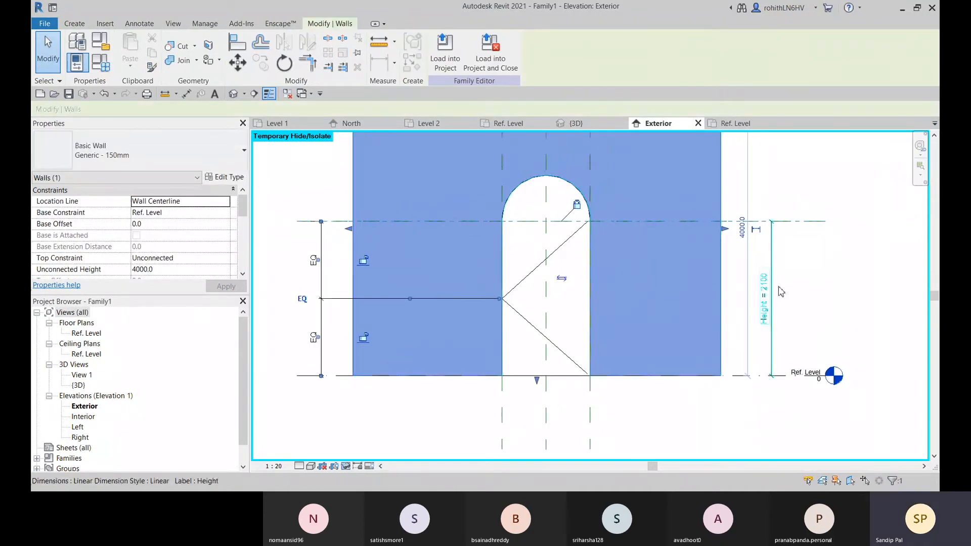
left_click(852, 280)
left_click(562, 182)
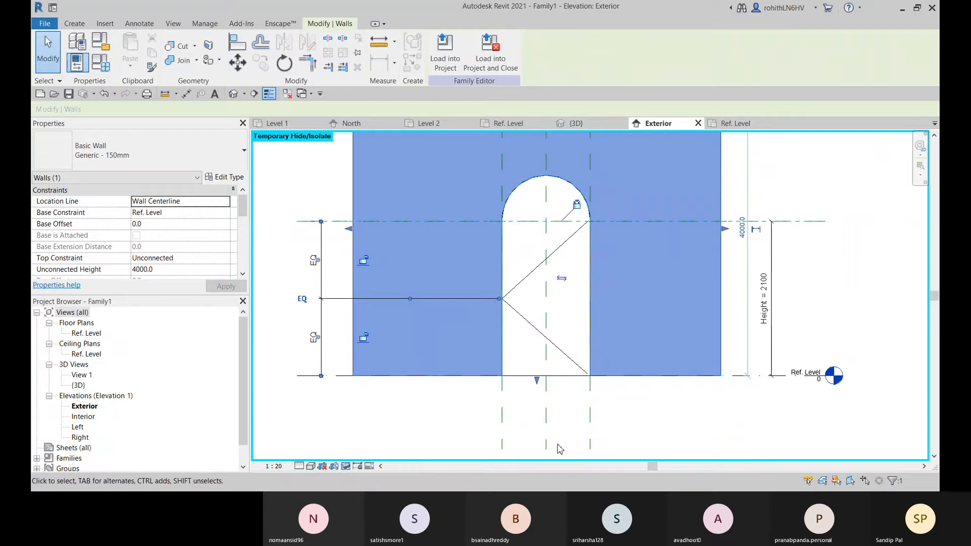
left_click(640, 451)
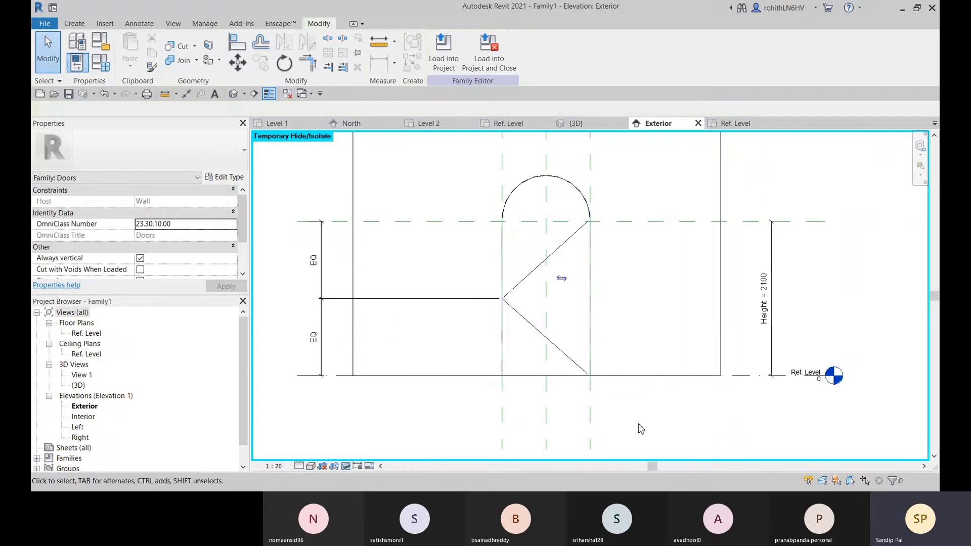
left_click(530, 376)
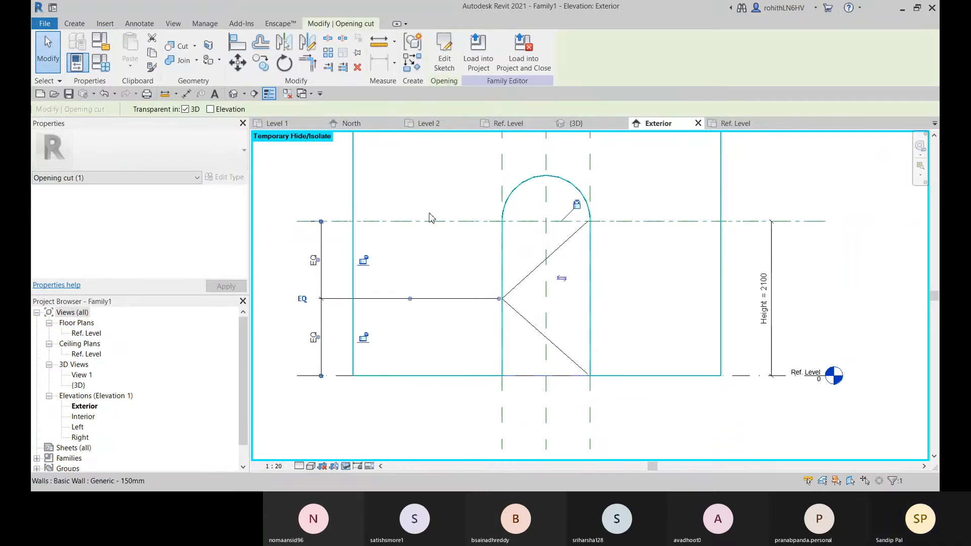
left_click(444, 61)
Shorten both vertical side lines of the opening boundary so their upper ends sit on the height reference plane
scroll(557, 220, "up", 5)
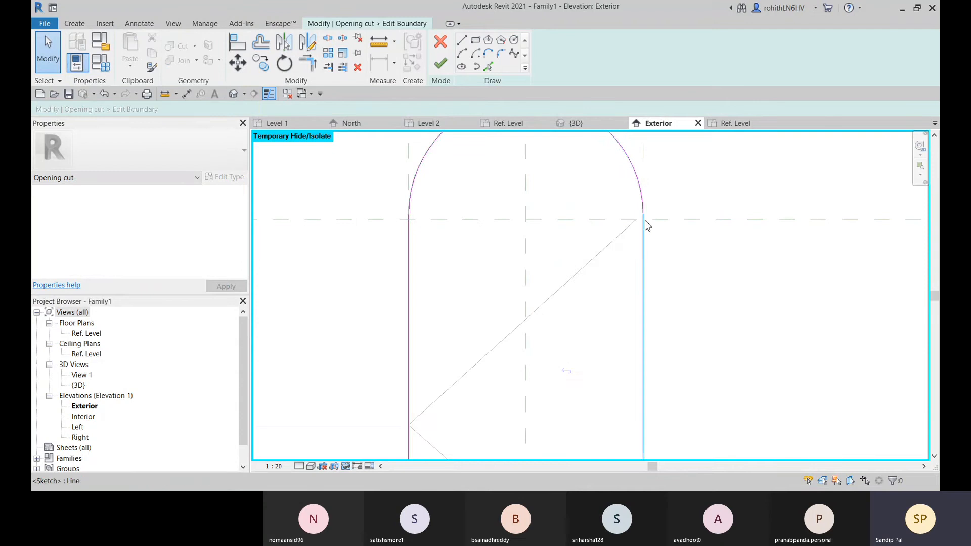
left_click(645, 226)
scroll(645, 222, "up", 3)
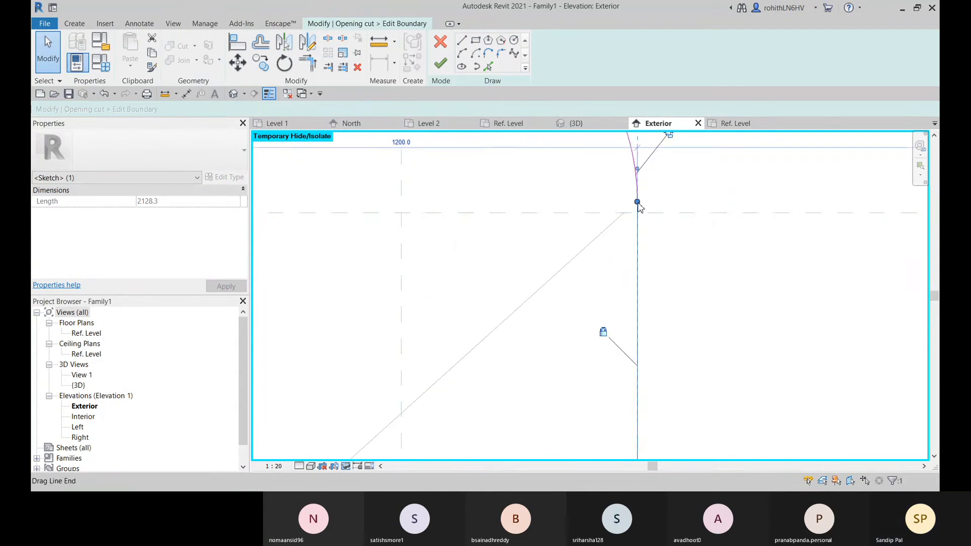
left_click_drag(637, 202, 638, 213)
scroll(627, 253, "down", 2)
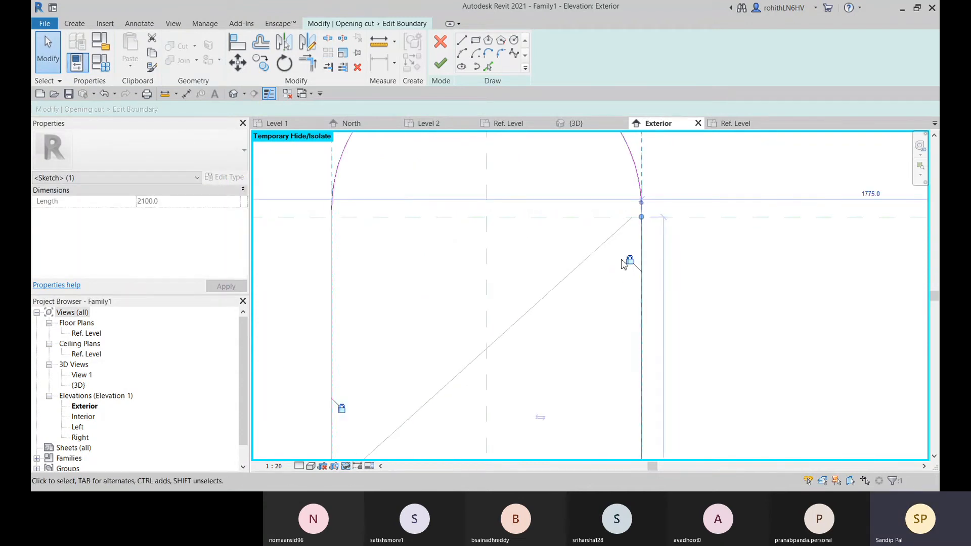
left_click(332, 229)
left_click_drag(333, 210, 331, 217)
left_click(394, 259)
Delete the arc from the opening cut's boundary sketch
left_click(341, 166)
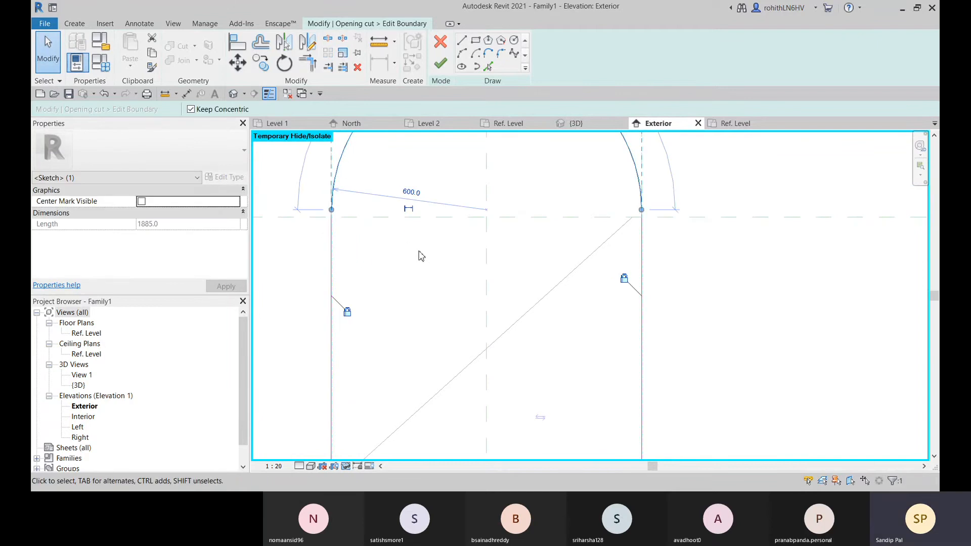
key("Delete")
middle_click_drag(429, 274, 430, 353)
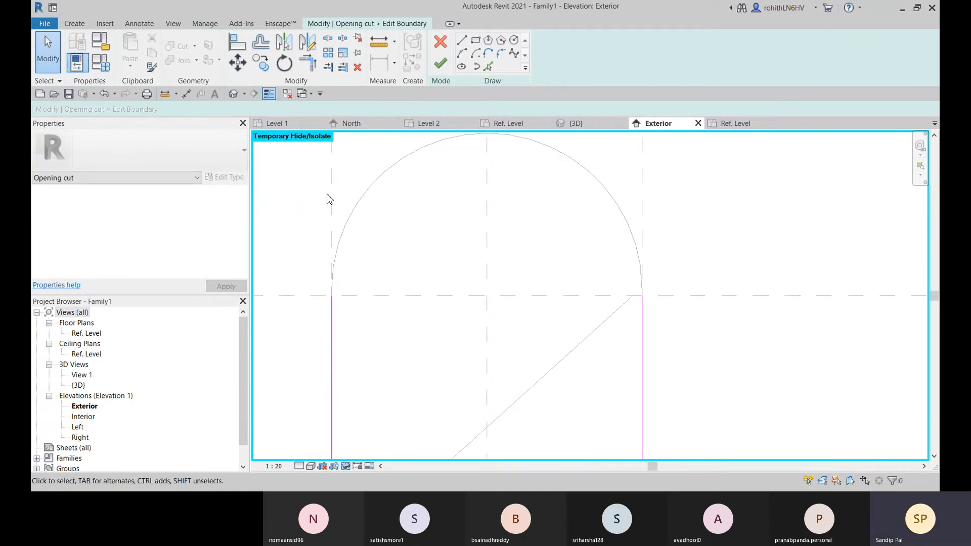
Redraw the opening's arch as a start-end-radius arc of radius 600 between the side lines' upper ends and finish the boundary sketch
left_click(459, 56)
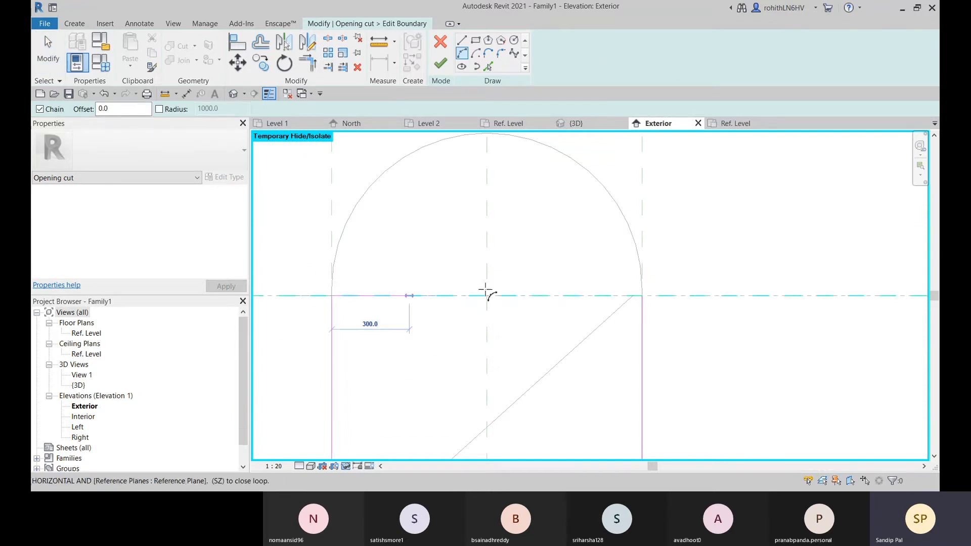
left_click(642, 295)
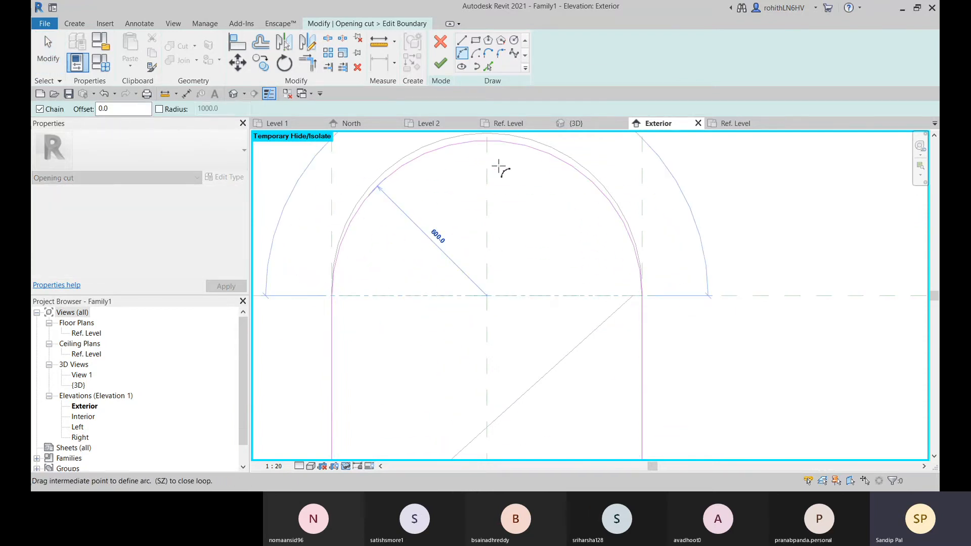
middle_click_drag(498, 166, 516, 214)
left_click(507, 190)
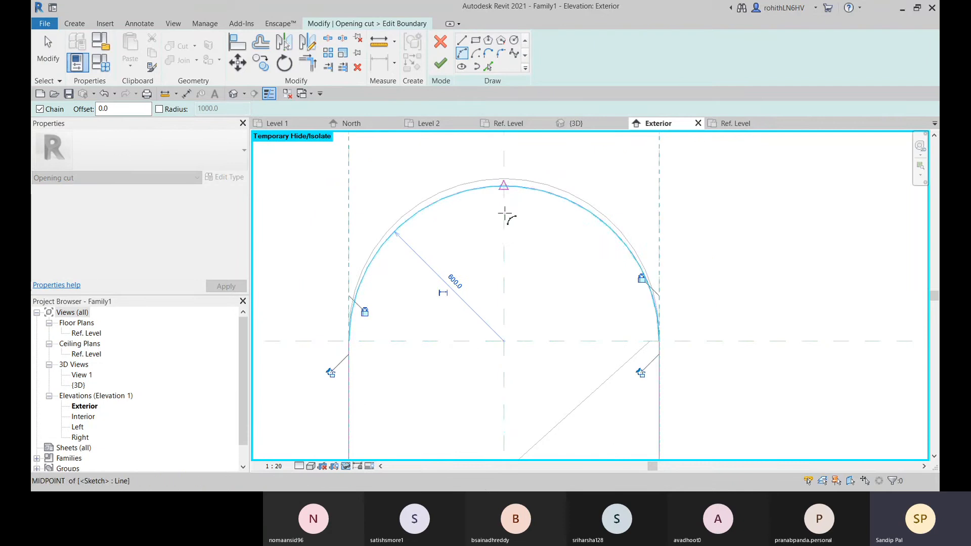
key("Escape")
scroll(516, 256, "down", 2)
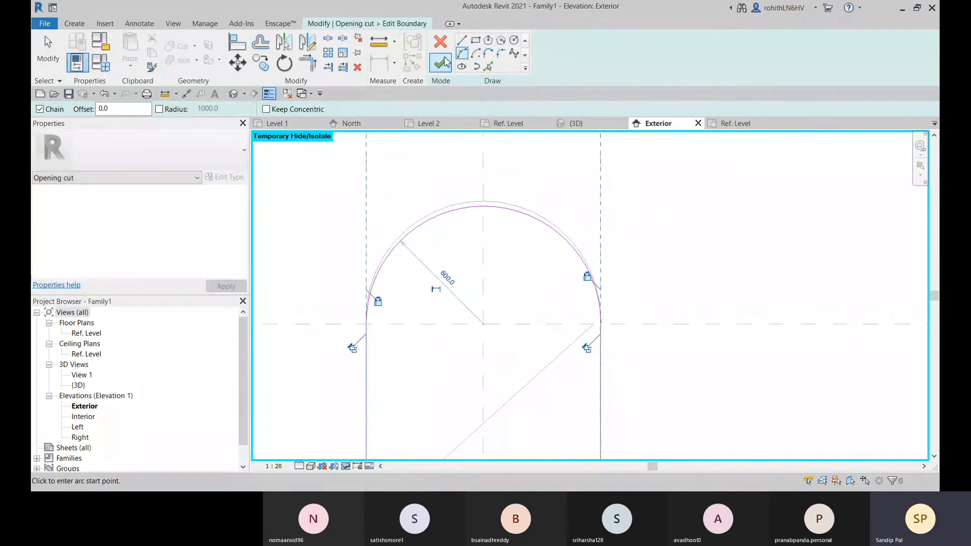
left_click(444, 62)
Examine the rebuilt arched opening in the wall against the height reference plane and the swing lines
scroll(513, 281, "up", 1)
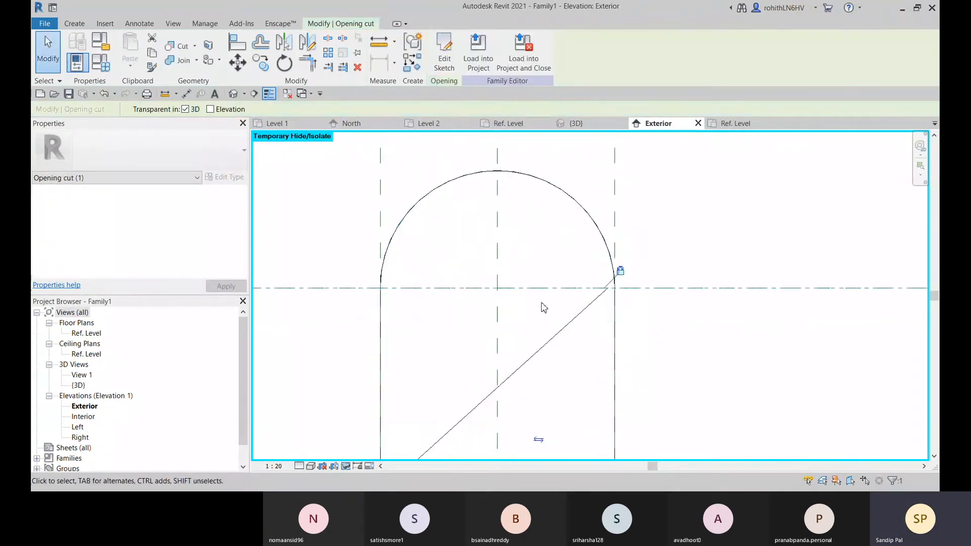
scroll(549, 302, "up", 1)
scroll(561, 303, "down", 3)
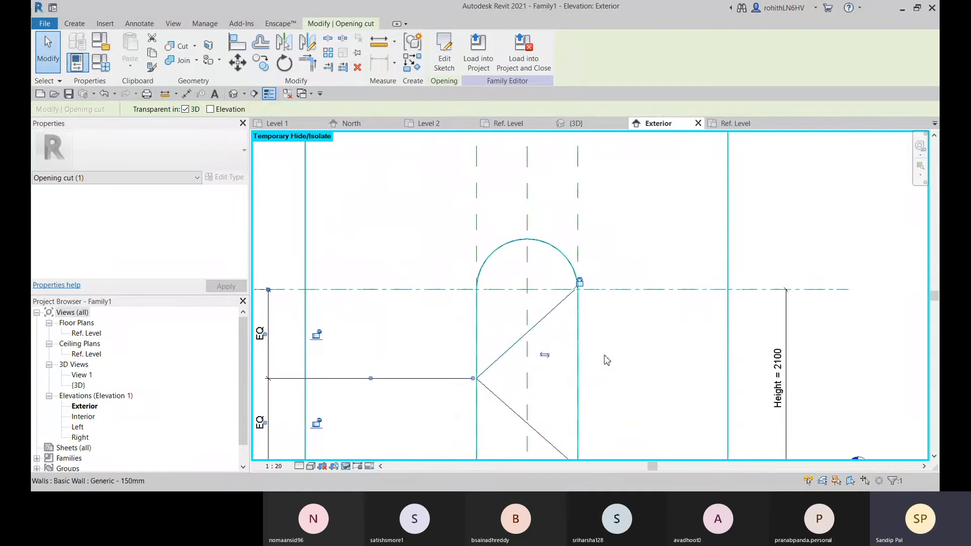
middle_click_drag(604, 356, 565, 317)
scroll(535, 271, "up", 1)
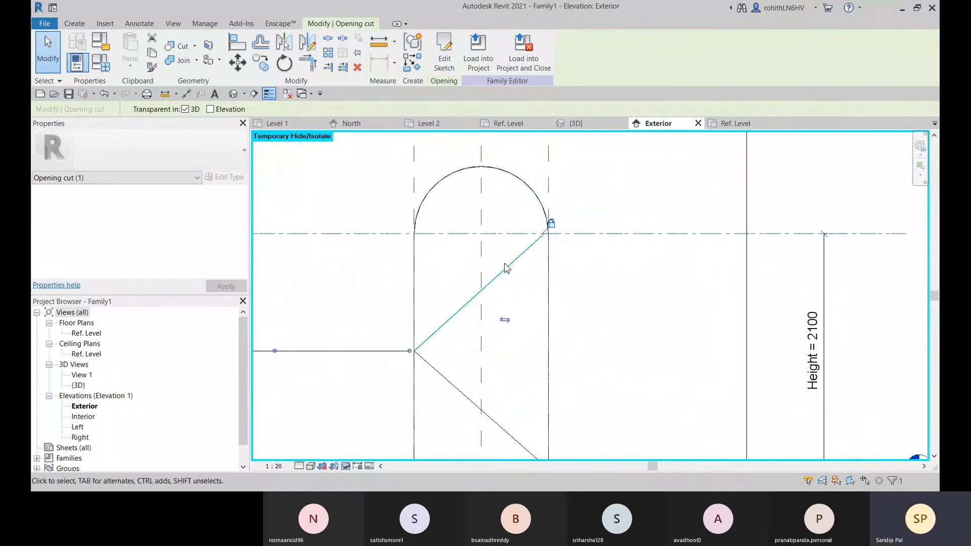
scroll(537, 221, "down", 2)
left_click(758, 287)
middle_click_drag(659, 261, 725, 264)
middle_click_drag(556, 235, 531, 241)
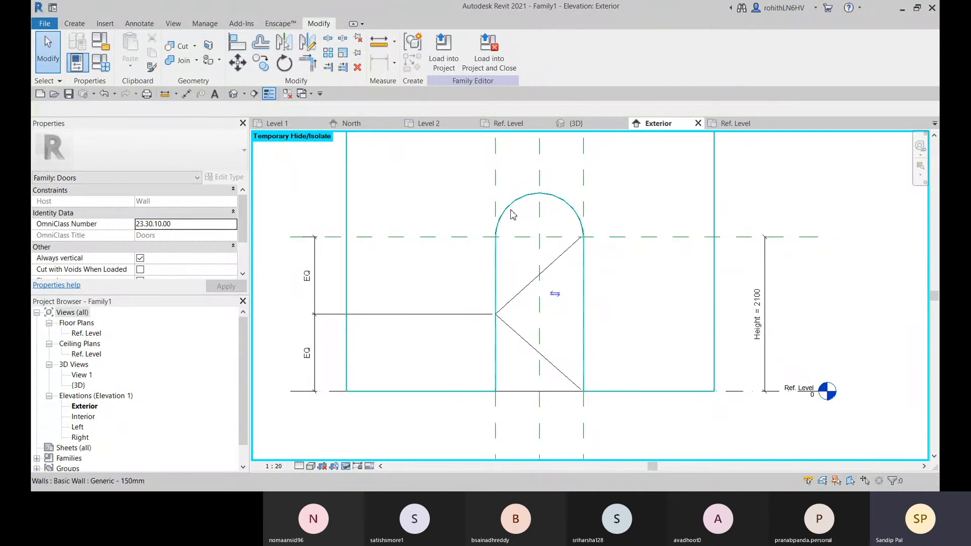
left_click(513, 212)
middle_click_drag(531, 303, 513, 304)
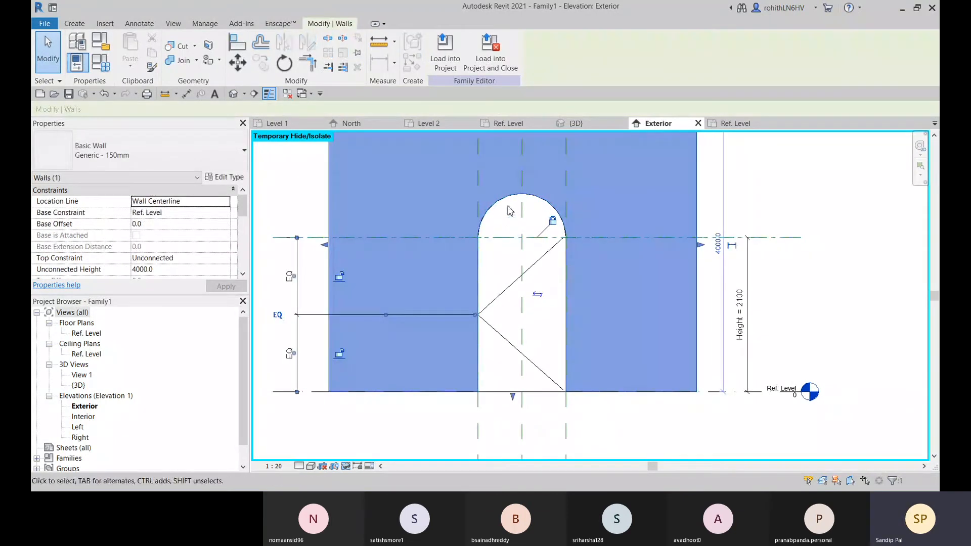
Reopen the opening cut's boundary sketch, align the side lines' upper end points to the height reference plane, and finish the sketch
left_click(501, 392)
left_click(440, 62)
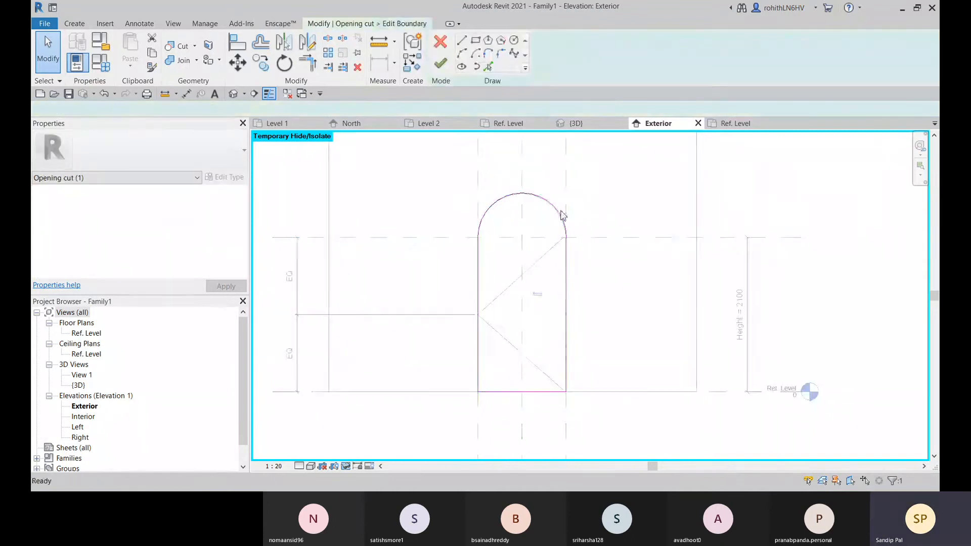
left_click(238, 47)
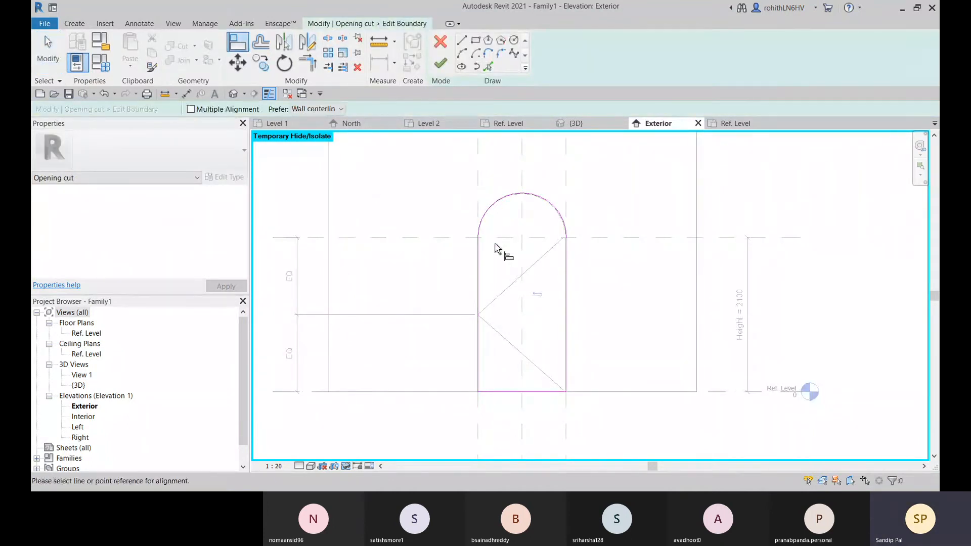
scroll(494, 237, "up", 1)
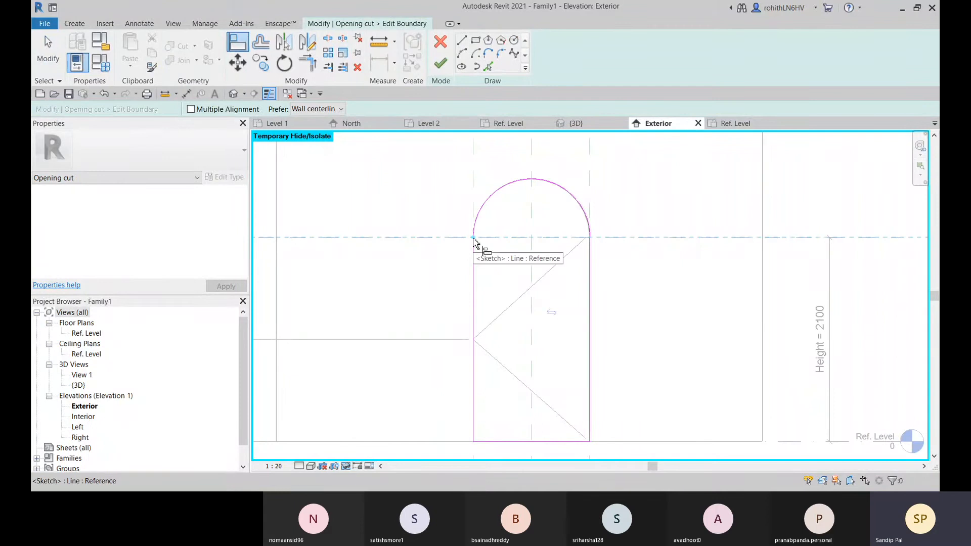
left_click(476, 242)
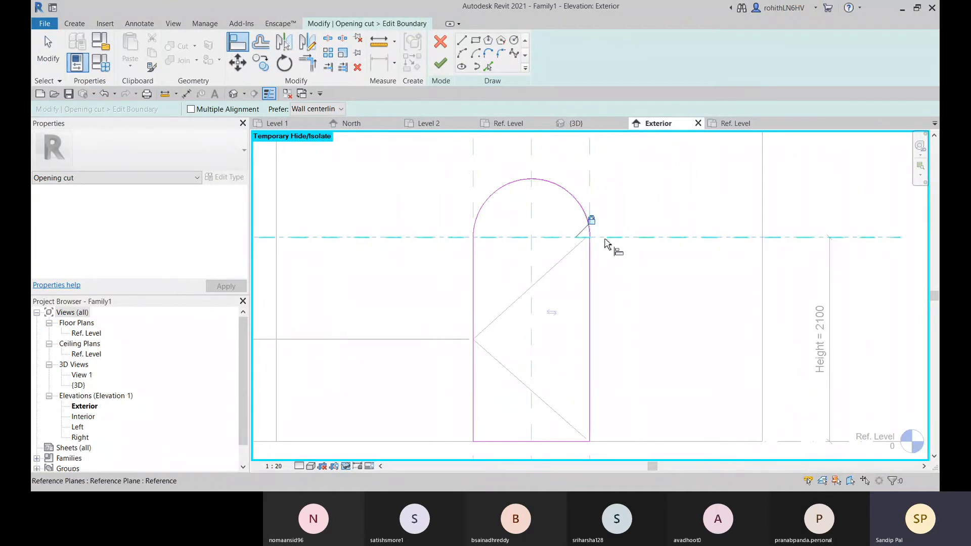
left_click(595, 242)
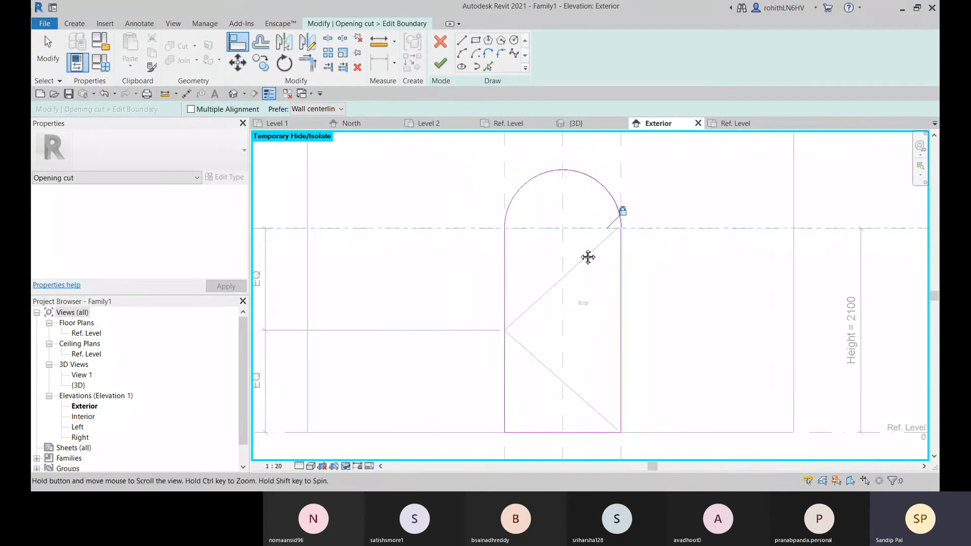
left_click(441, 64)
Set the Height dimension to 2500 to test whether the arched opening follows, and undo the change
scroll(456, 195, "down", 6)
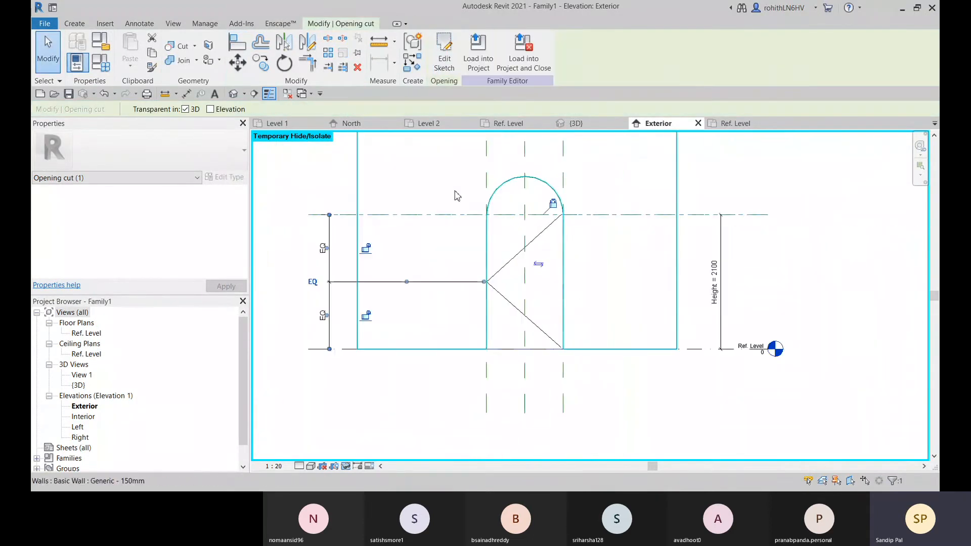
scroll(635, 254, "up", 5)
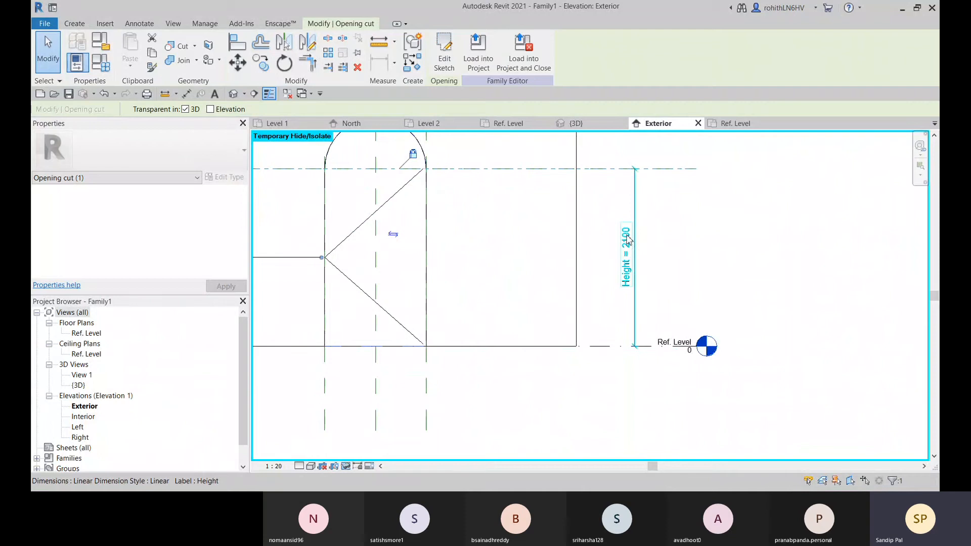
left_click(627, 240)
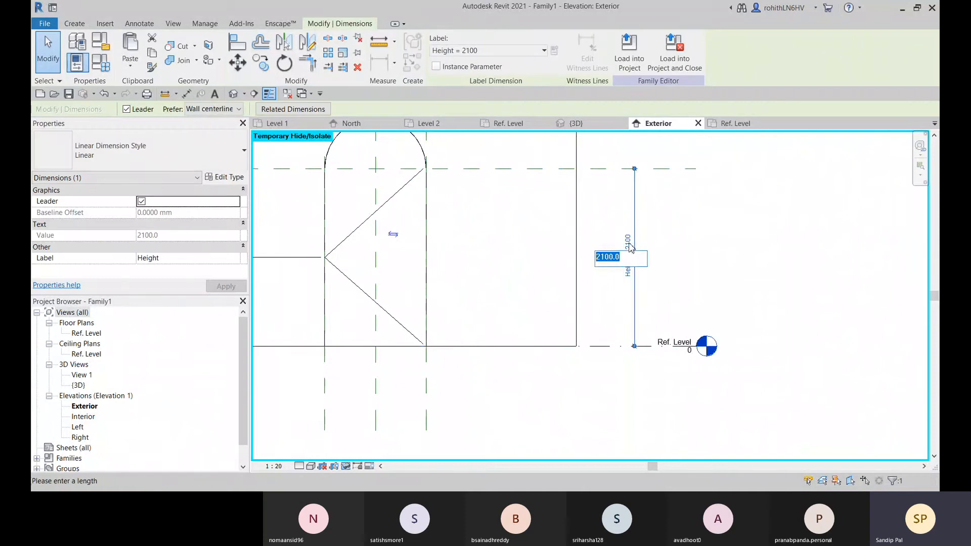
key("Return")
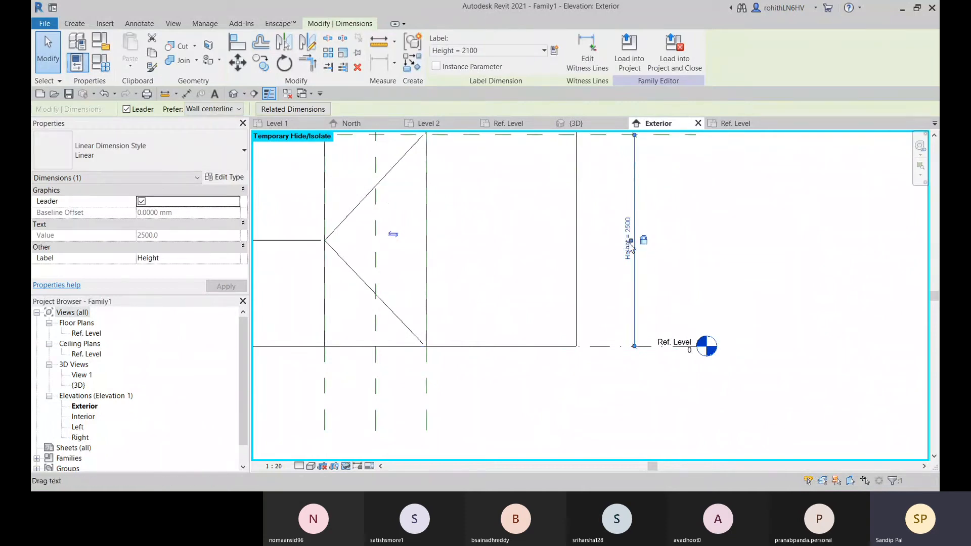
scroll(588, 338, "down", 2)
scroll(453, 217, "up", 2)
scroll(499, 230, "down", 2)
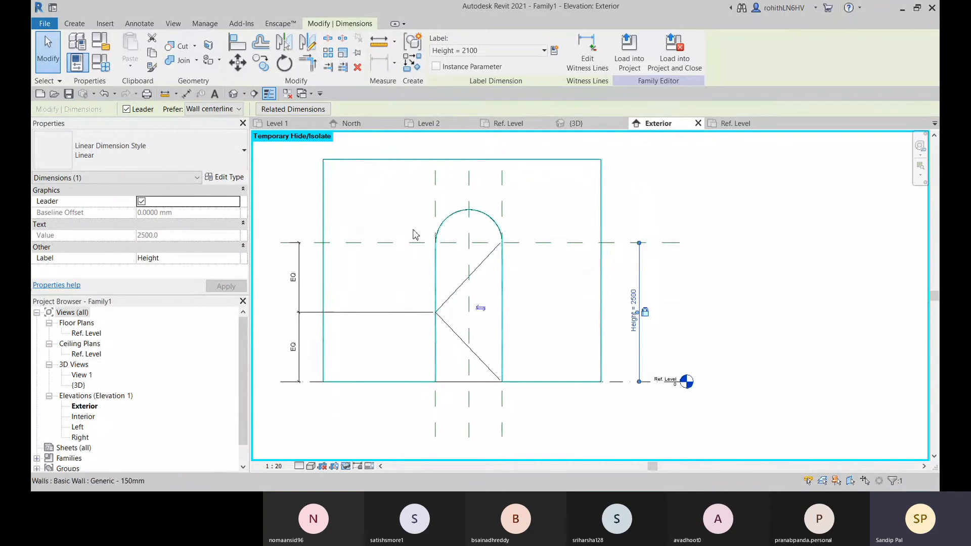
scroll(683, 282, "up", 2)
left_click(683, 282)
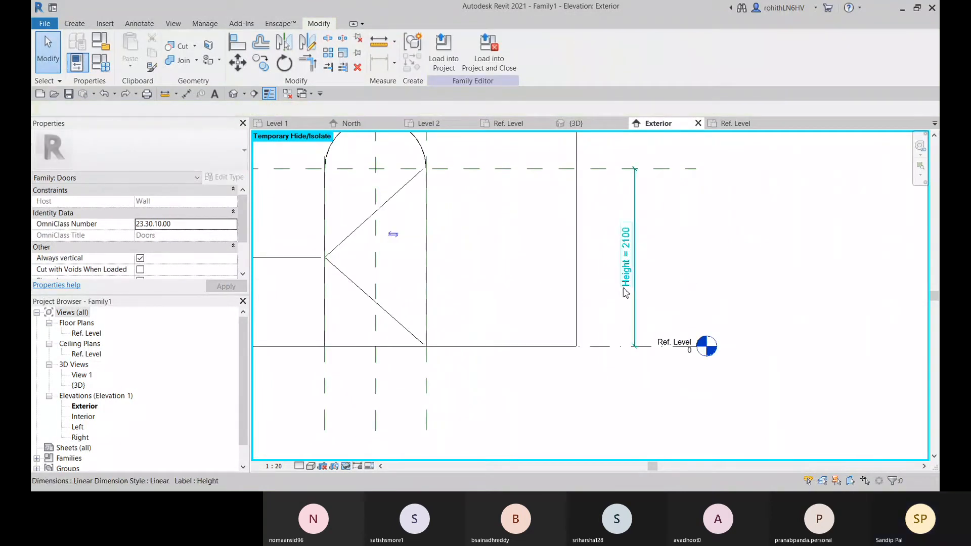
Reset the temporary hide in the exterior elevation to bring back the frame sweeps and the door panel
scroll(637, 331, "down", 2)
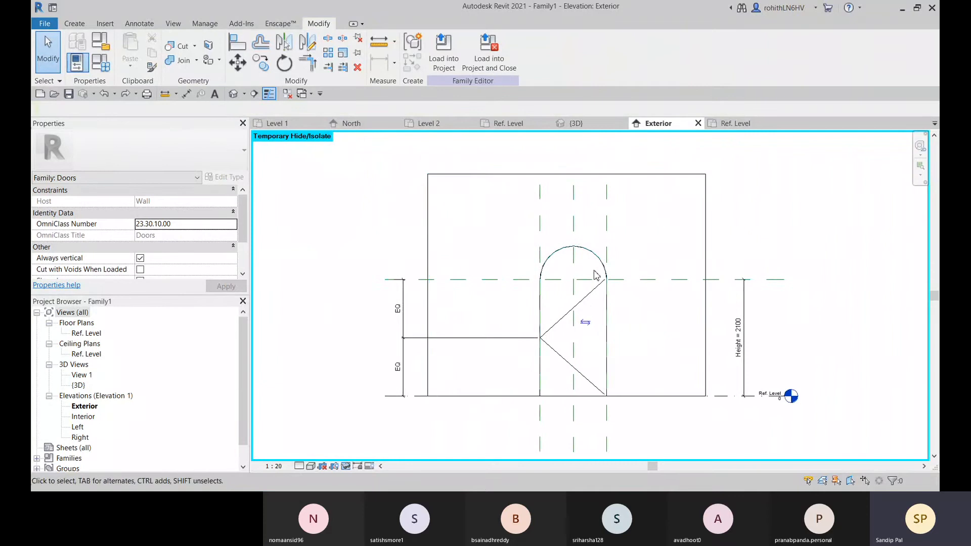
middle_click_drag(594, 271, 583, 251)
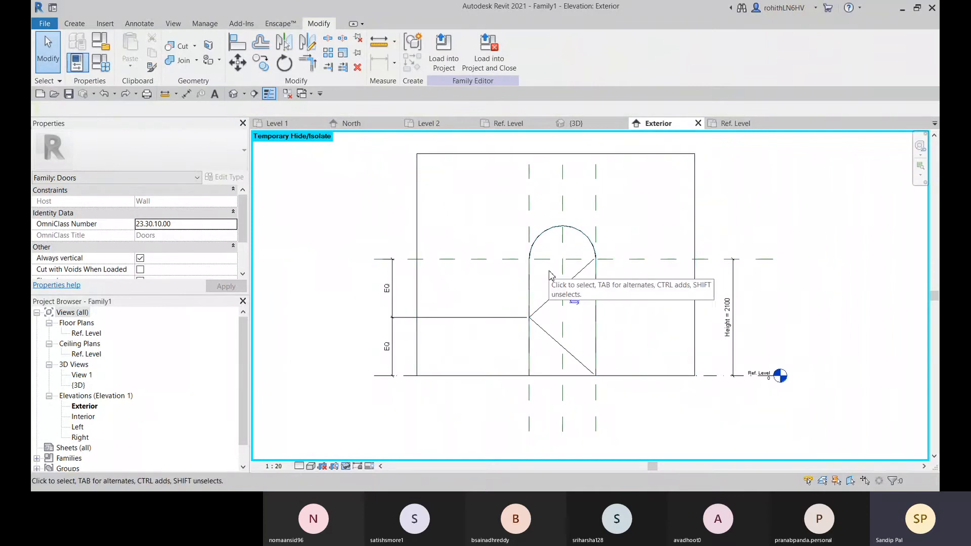
key("h")
key("r")
middle_click_drag(570, 282, 559, 250)
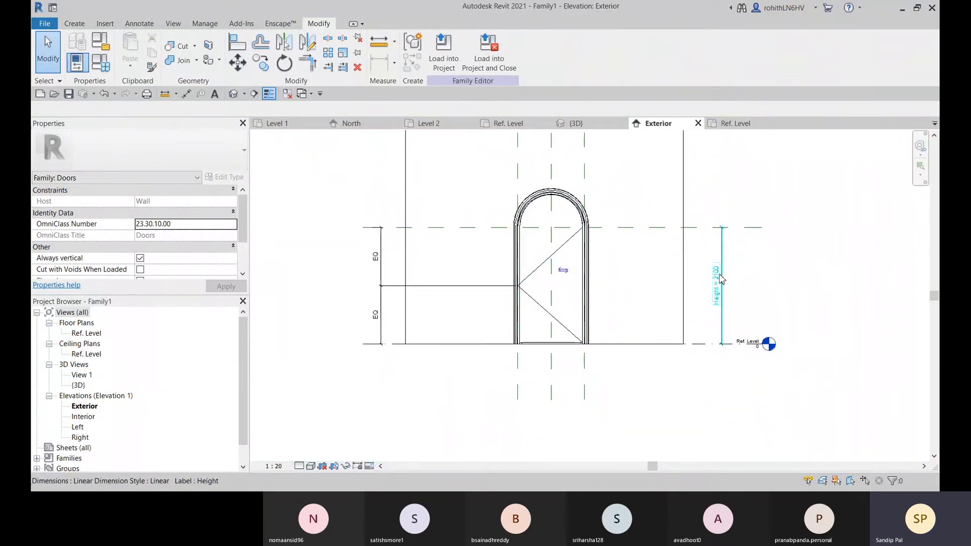
Set the Height dimension to 2500 to test the complete door with its frame and panel shown
left_click(720, 274)
left_click(720, 274)
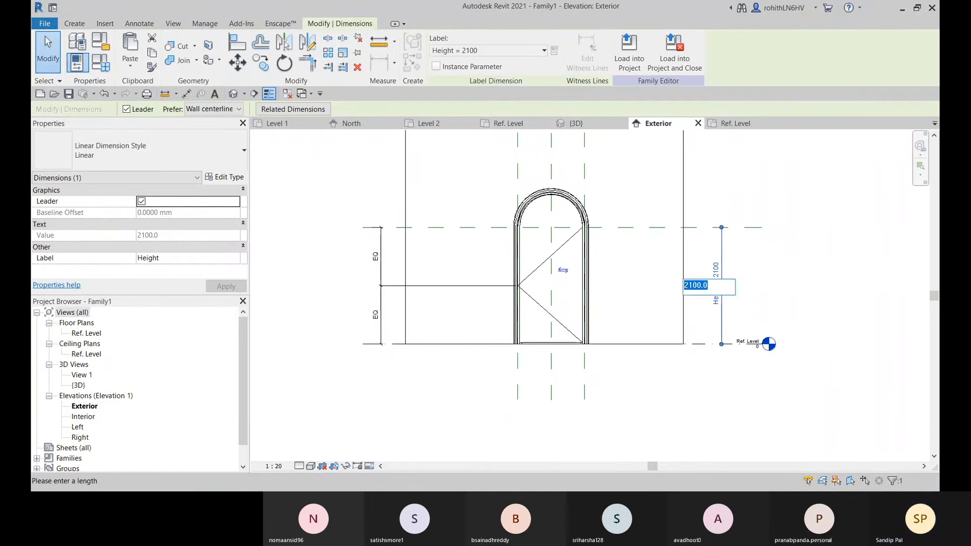
type("2")
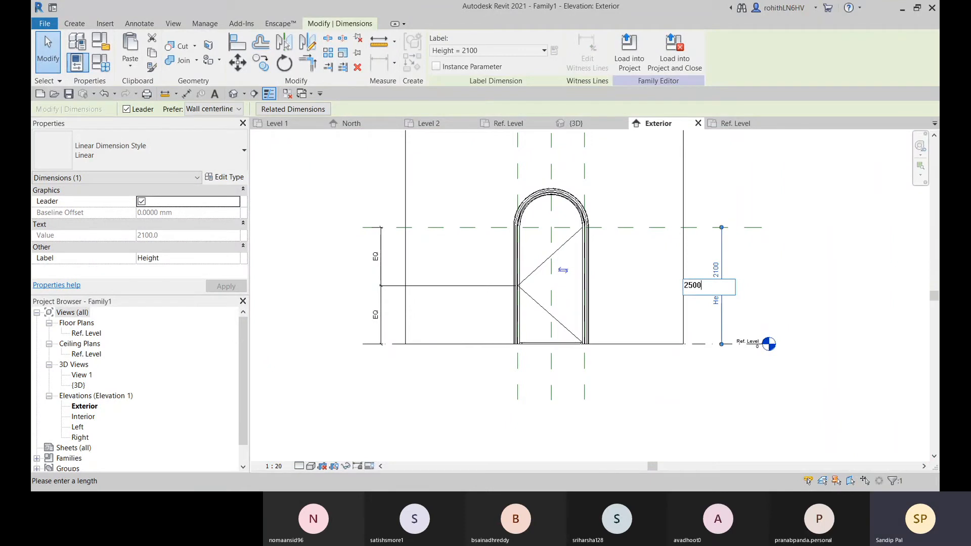
key("Return")
scroll(560, 258, "up", 3)
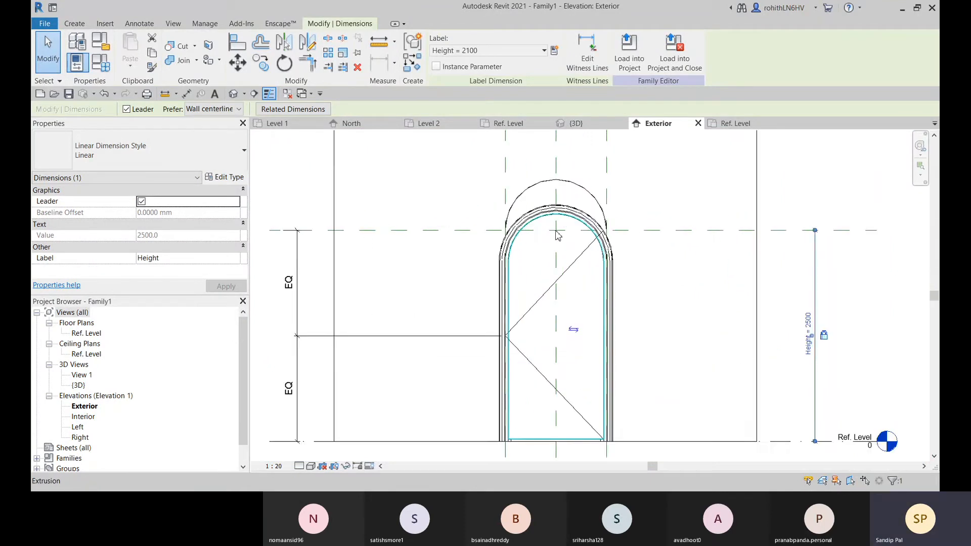
Compare the wall opening's arch with the frame sweeps and the panel, and undo the last Height change
left_click(515, 193)
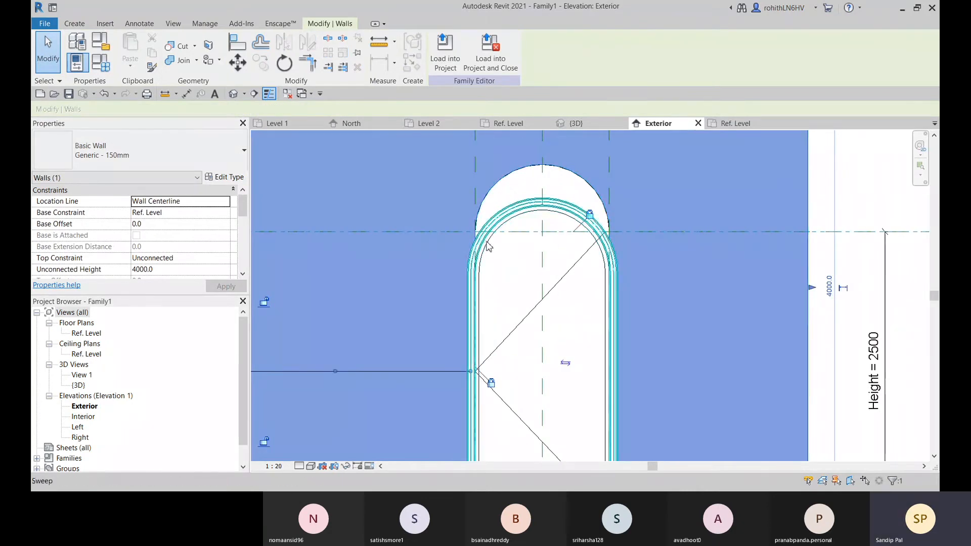
scroll(486, 245, "down", 2)
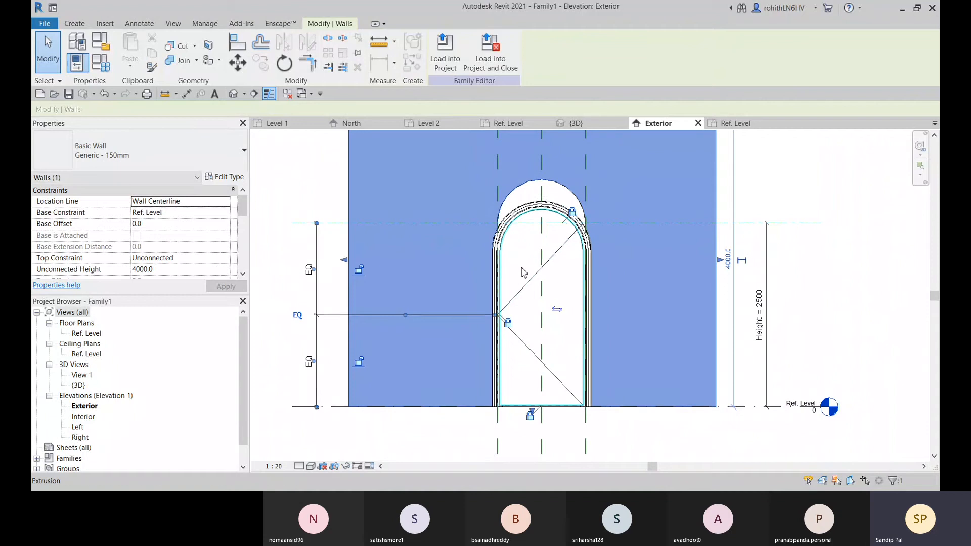
middle_click_drag(511, 273, 512, 282)
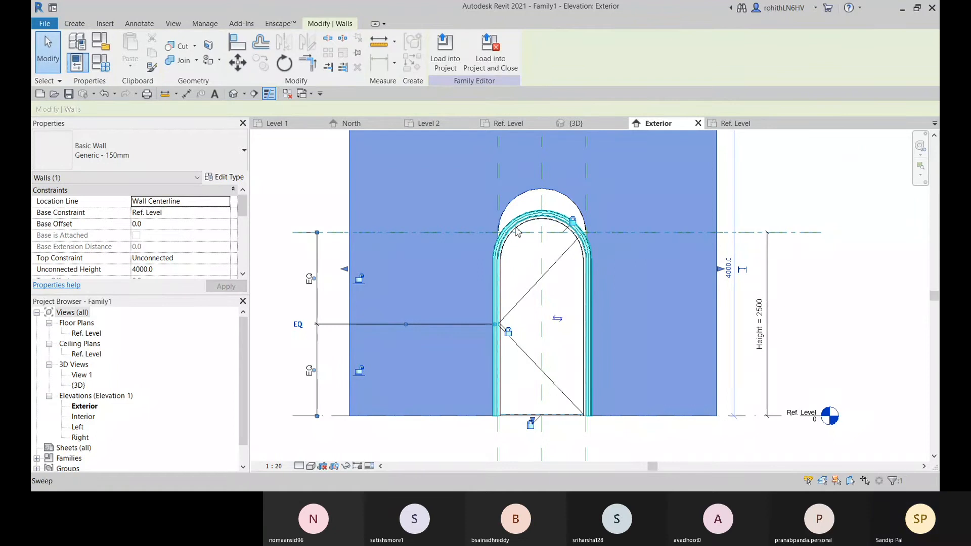
scroll(512, 237, "up", 2)
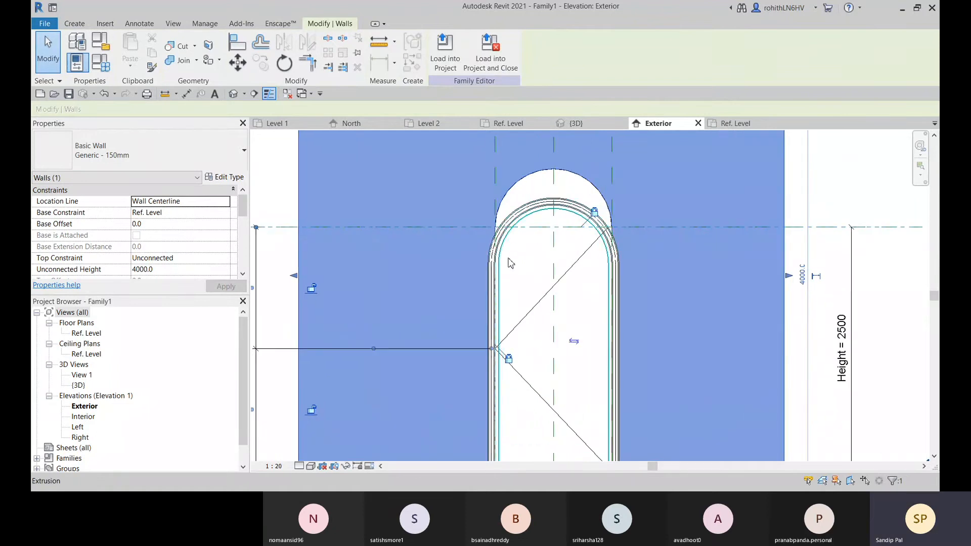
key("Escape")
scroll(510, 266, "down", 4)
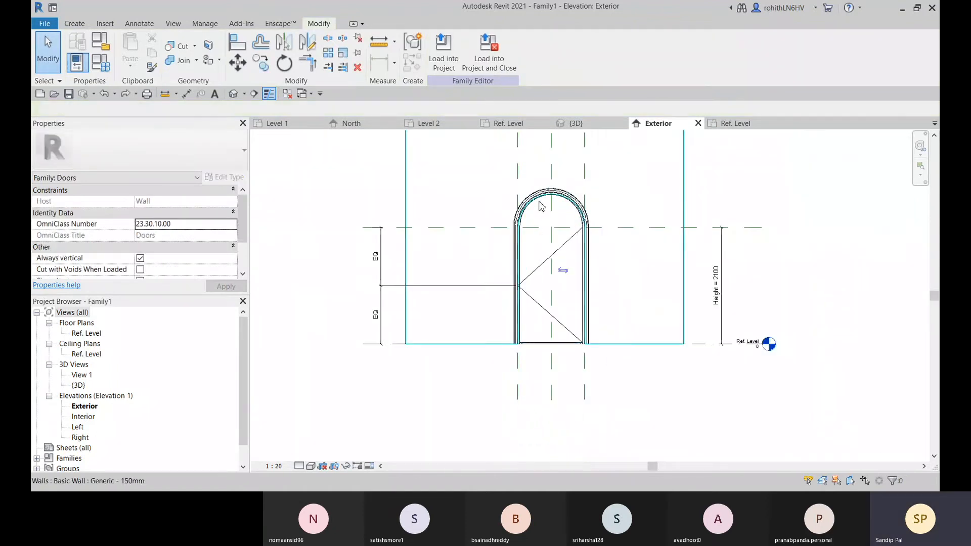
Switch to the 3D view and select the arched frame sweep to examine its fit with the opening and panel
scroll(532, 215, "up", 3)
scroll(577, 283, "down", 1)
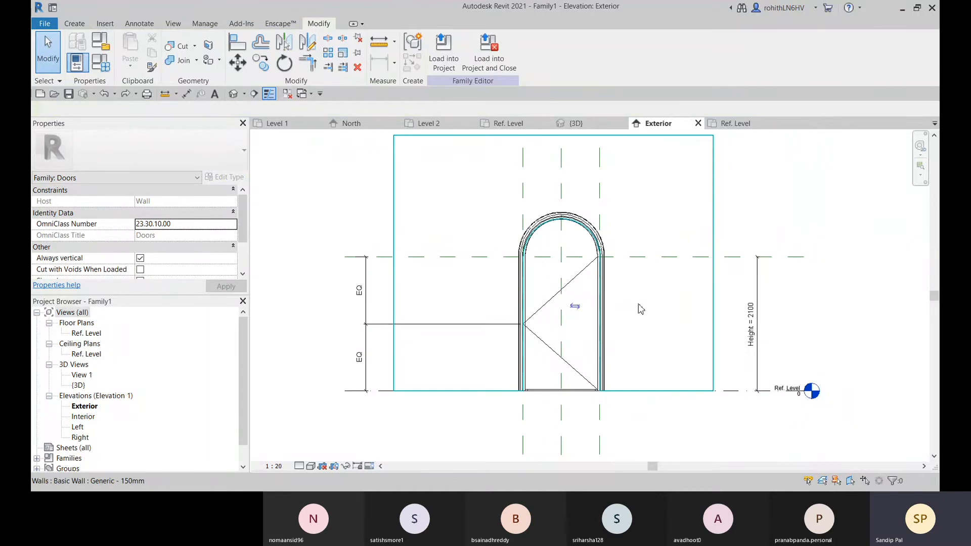
left_click(600, 126)
scroll(591, 218, "up", 3)
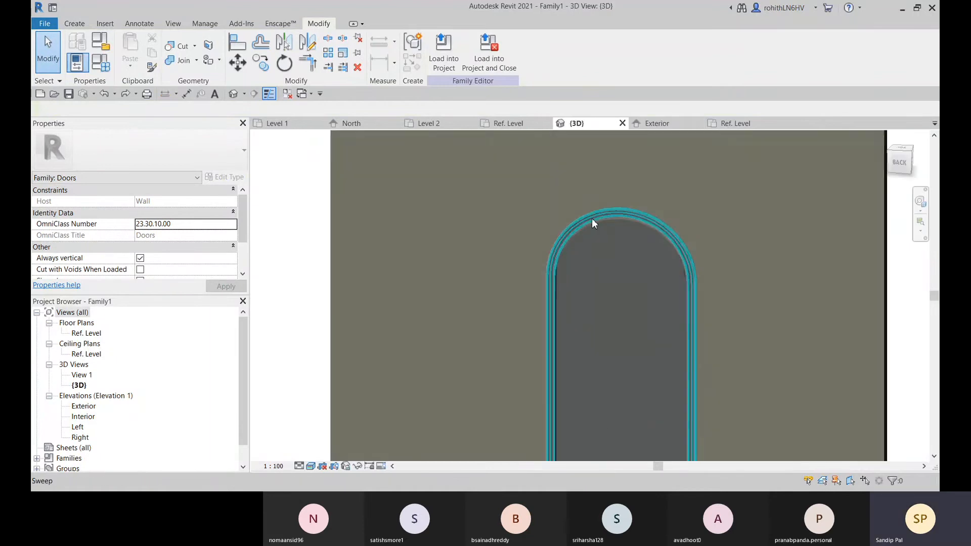
left_click(591, 218)
scroll(516, 229, "up", 4)
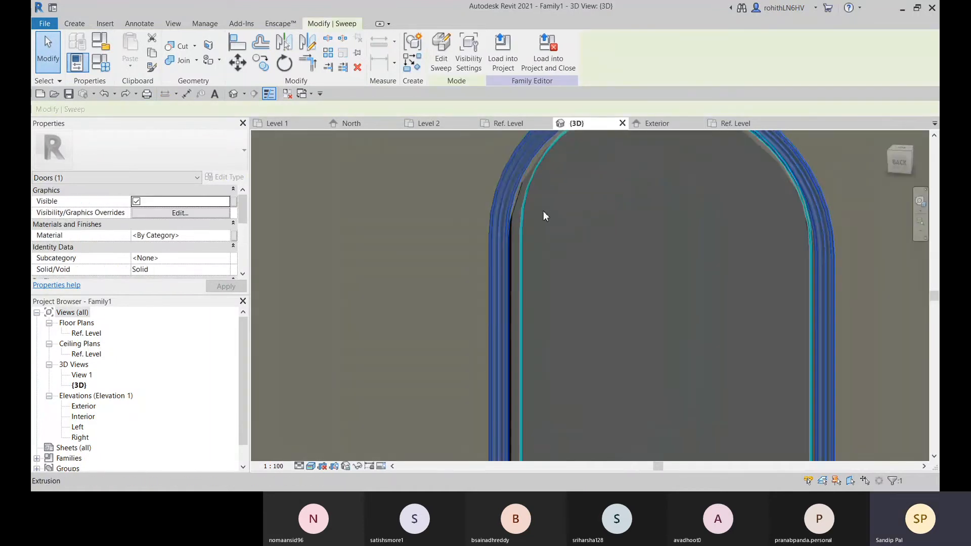
scroll(501, 230, "up", 2)
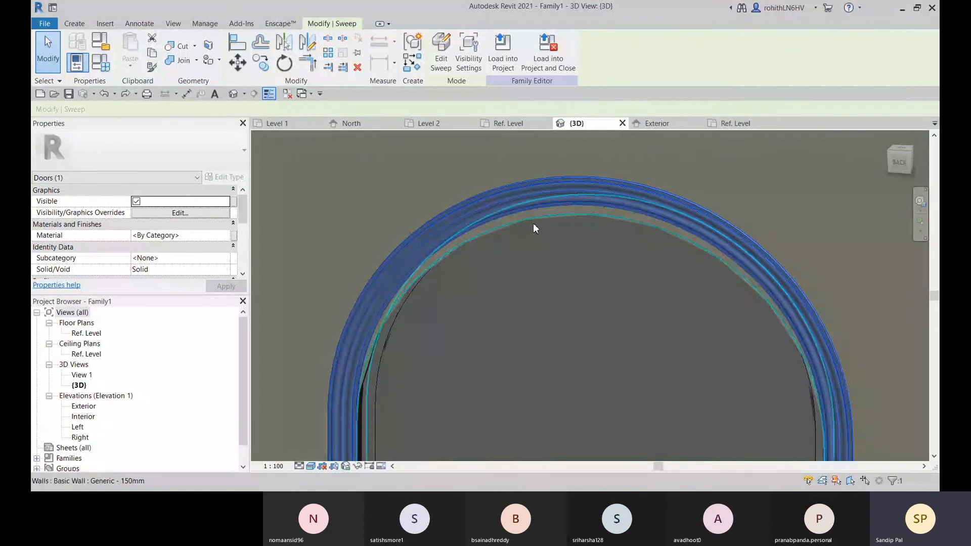
Edit the arched frame sweep's picked path and add the wall opening's arched edge to it
left_click(441, 61)
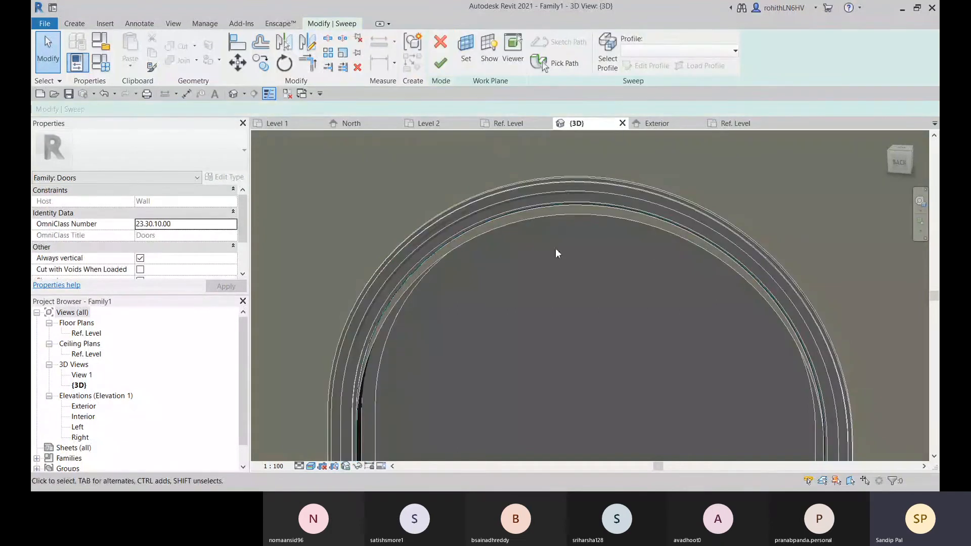
scroll(532, 268, "down", 2)
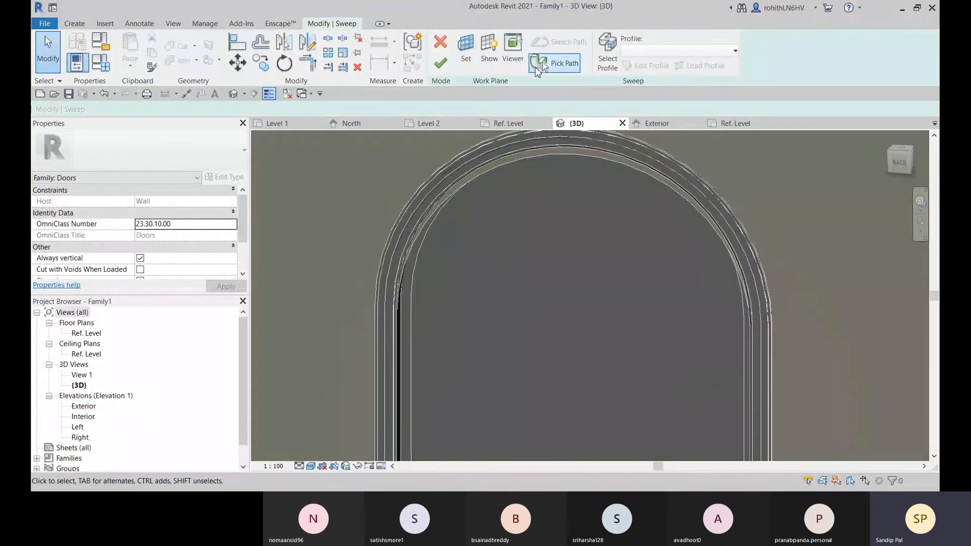
left_click(538, 71)
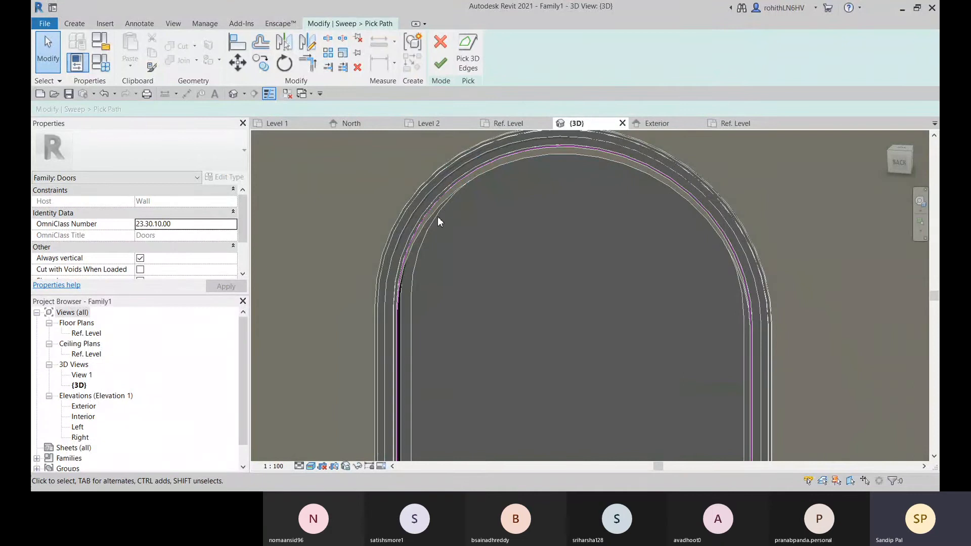
scroll(438, 216, "up", 2)
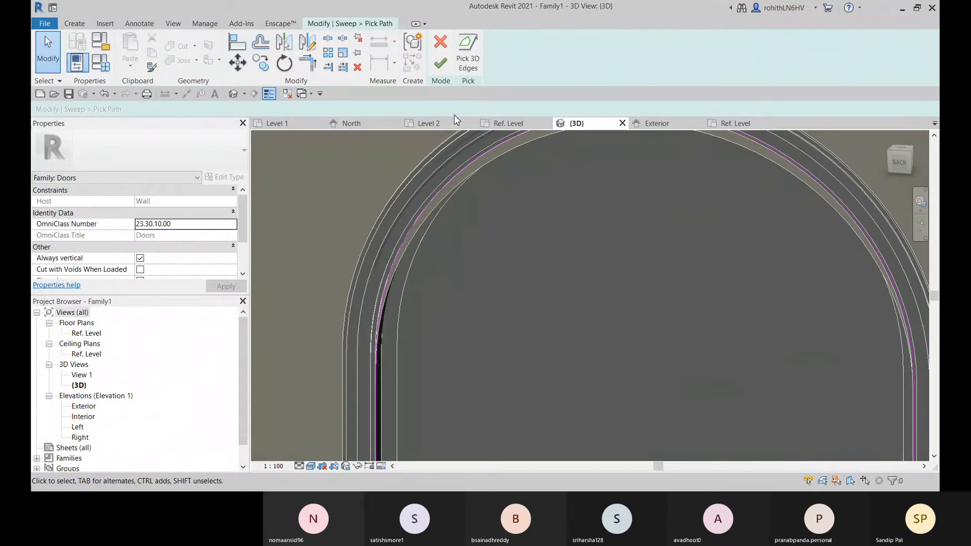
left_click(468, 54)
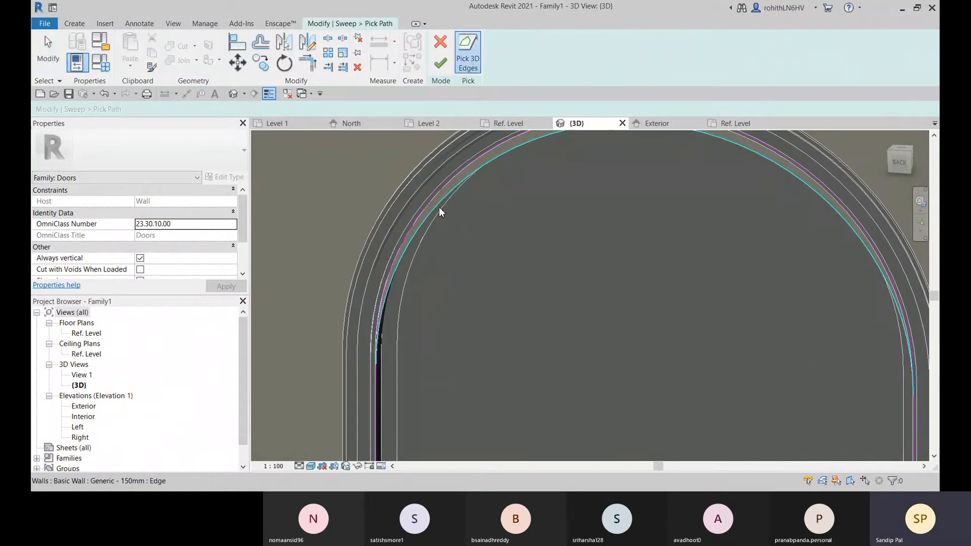
scroll(480, 282, "down", 3)
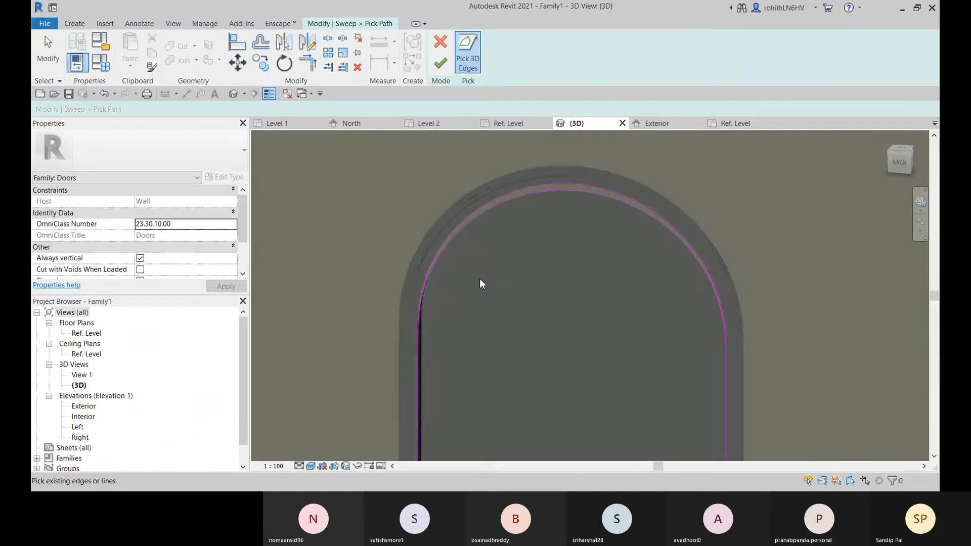
Stop picking edges and delete the old arc above the wall opening's edge from the sweep path
middle_click_drag(512, 278, 496, 308)
key("Escape")
scroll(494, 193, "up", 1)
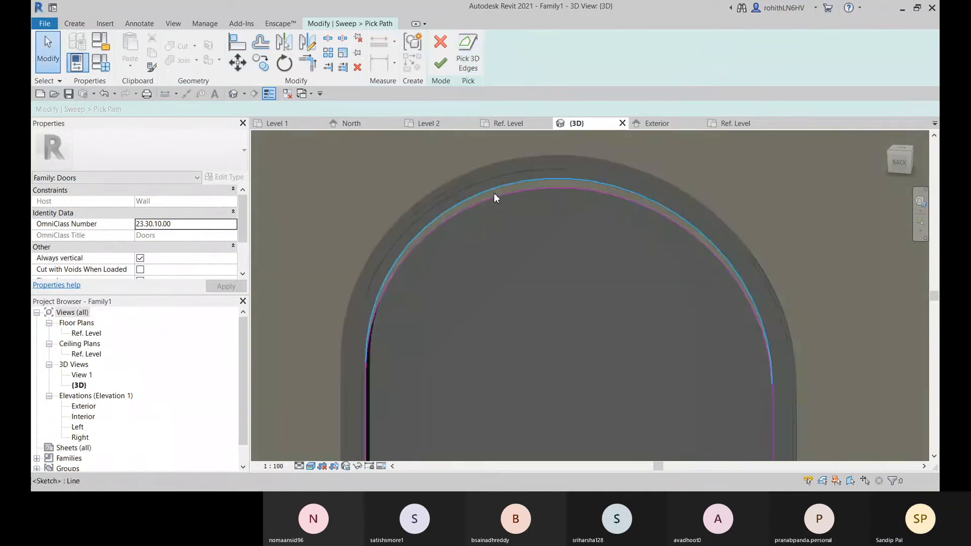
scroll(541, 188, "up", 1)
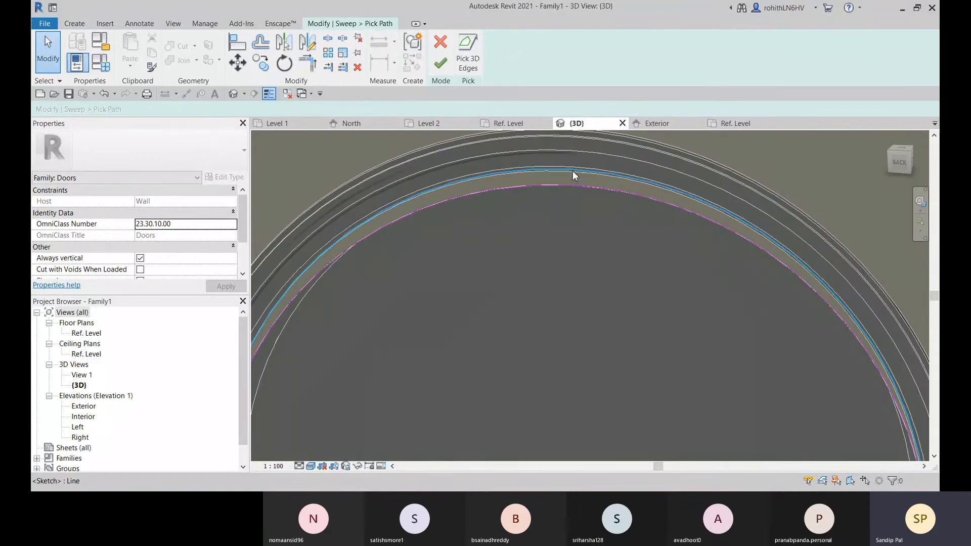
left_click(572, 172)
key("Delete")
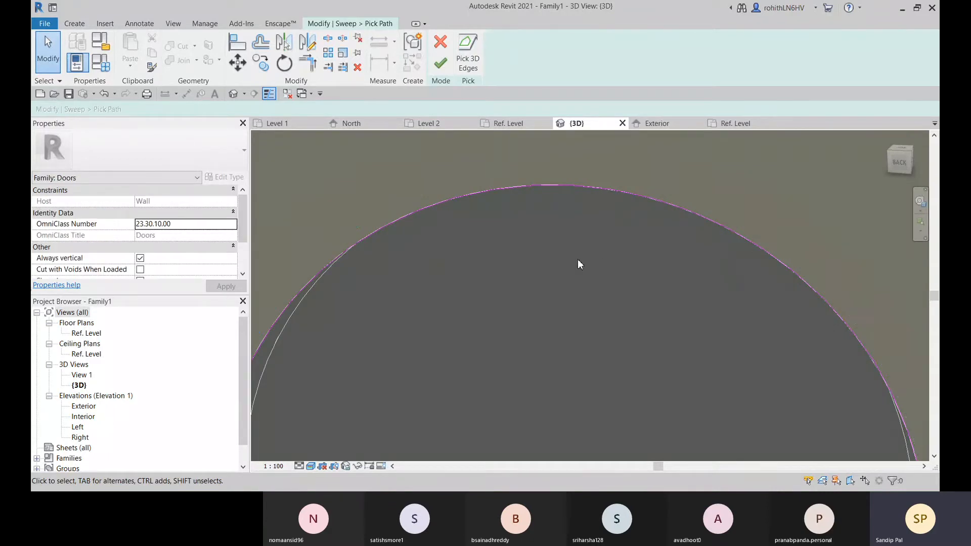
Try to finish the sweep path with the new arc and the existing vertical lines
scroll(593, 241, "down", 3)
scroll(574, 310, "down", 5)
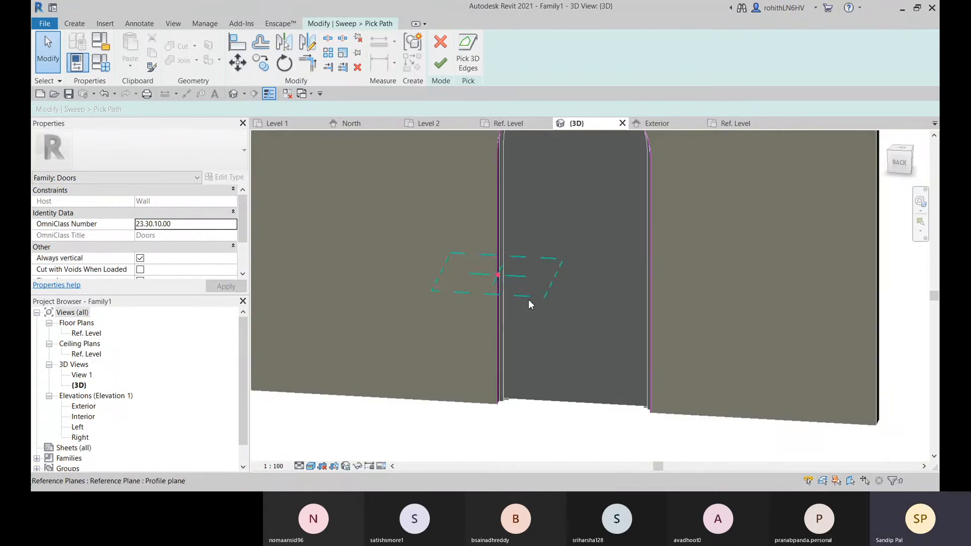
left_click(440, 65)
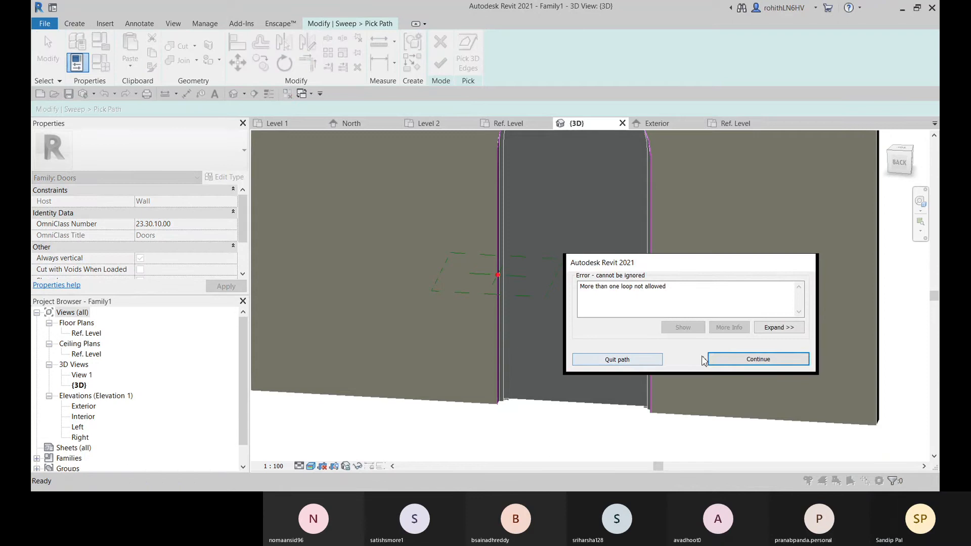
left_click(737, 359)
Try to shorten one vertical path line to the lower end of the new arc, and undo the change
scroll(599, 362, "up", 5)
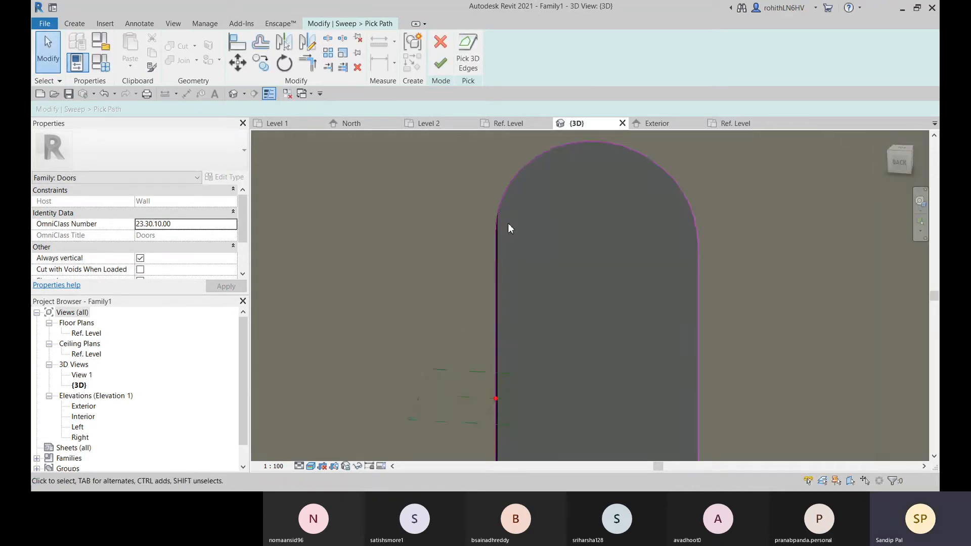
scroll(495, 234, "up", 5)
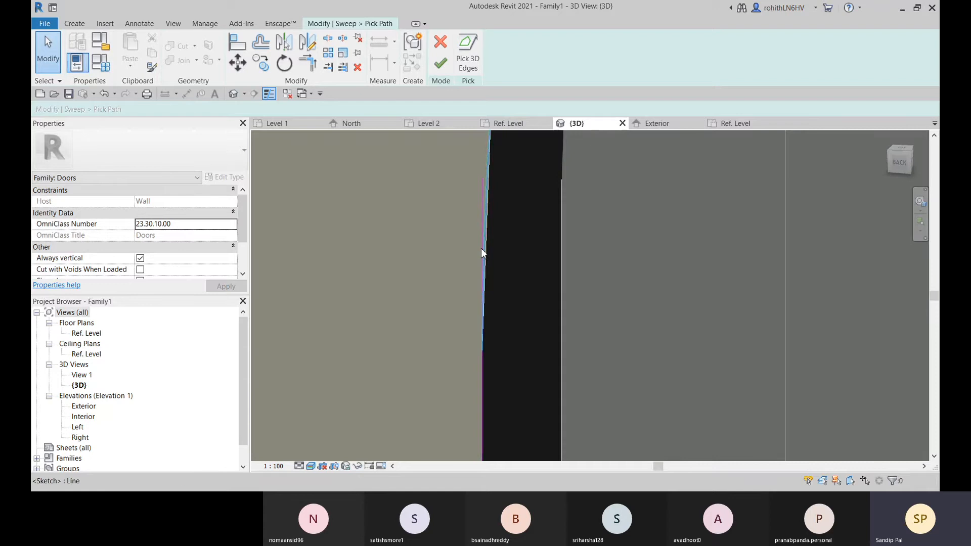
left_click(481, 246)
scroll(475, 247, "up", 2)
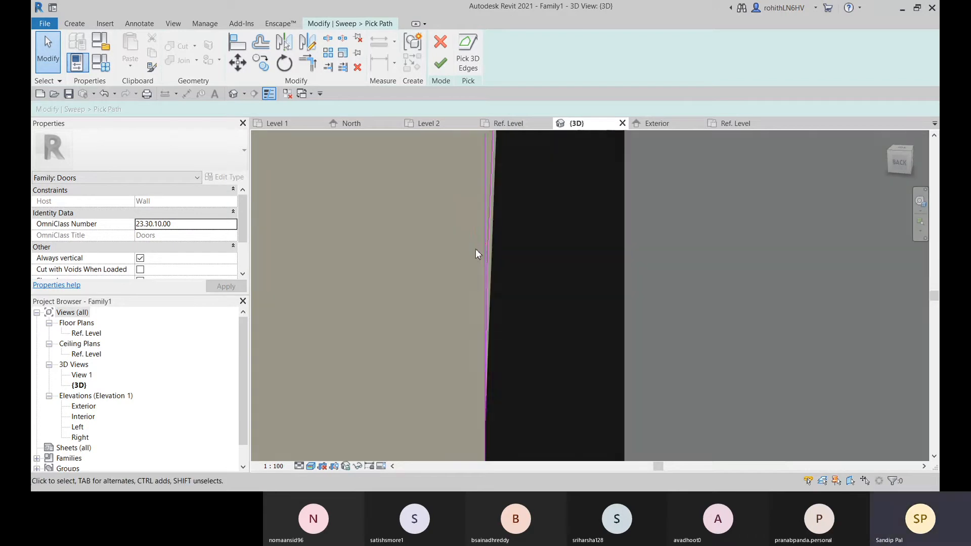
left_click(484, 205)
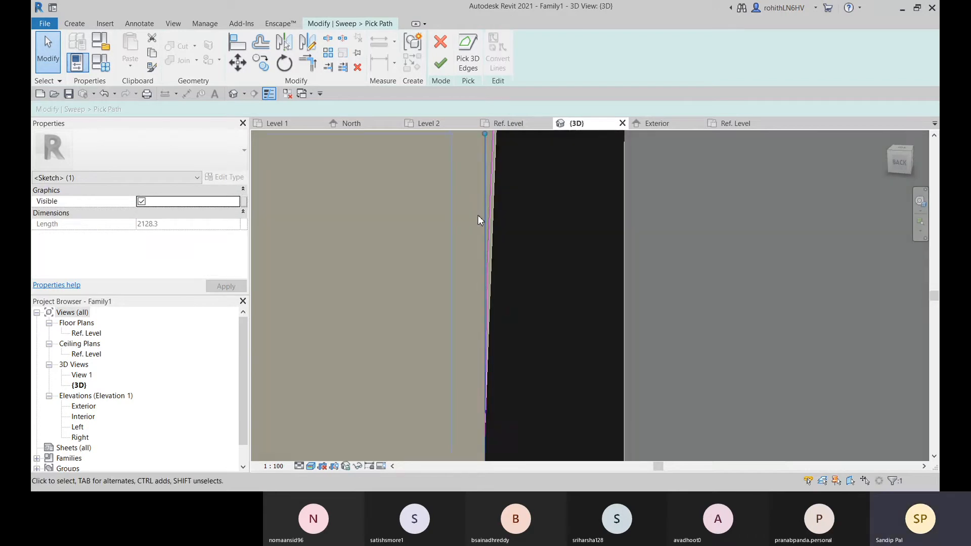
left_click_drag(485, 136, 487, 151)
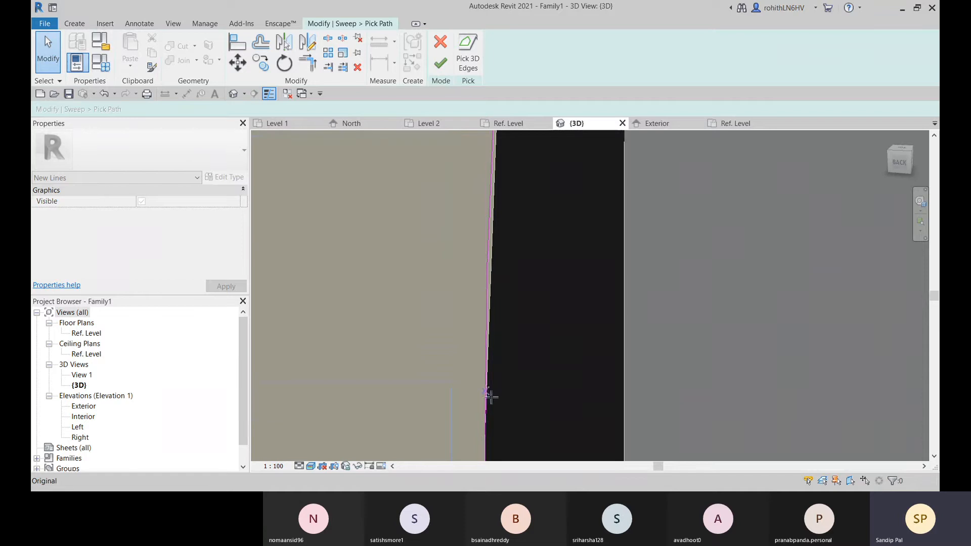
left_click_drag(489, 395, 491, 425)
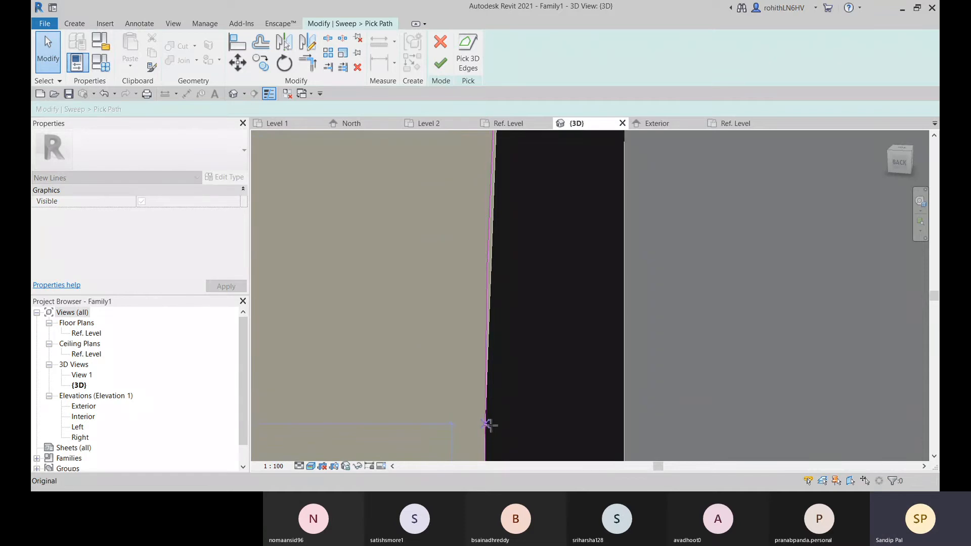
middle_click_drag(505, 418, 507, 392)
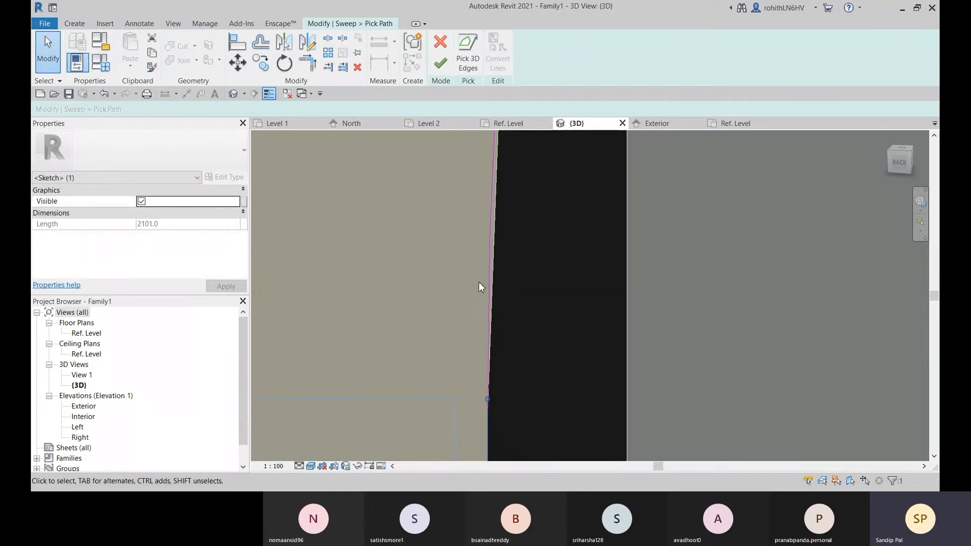
key("ctrl+z")
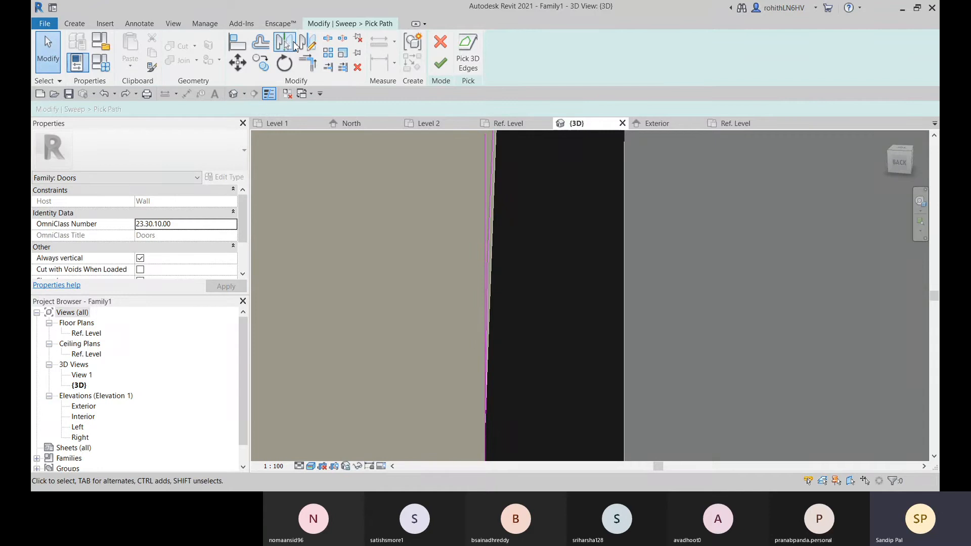
Trim the new arc to a corner with the vertical path line on each side of the opening
left_click(313, 70)
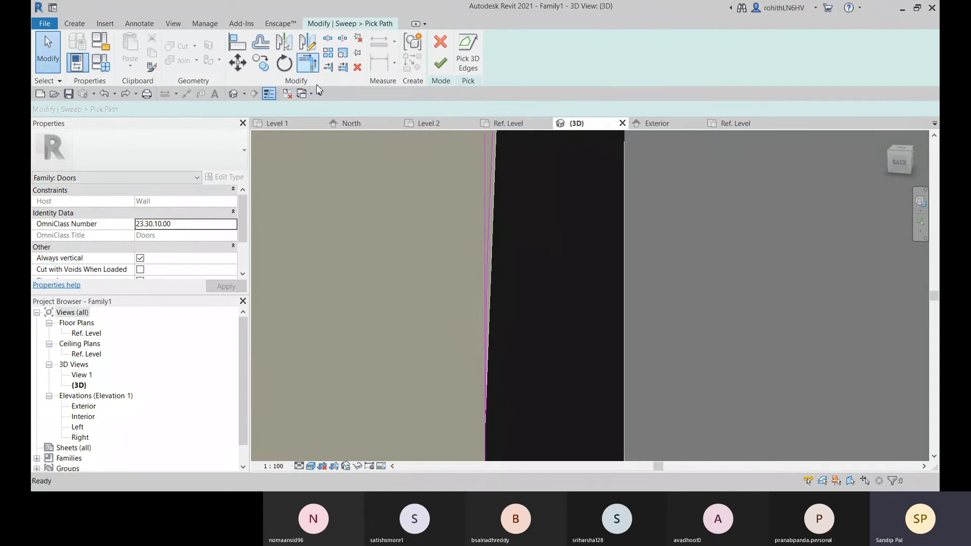
left_click(487, 254)
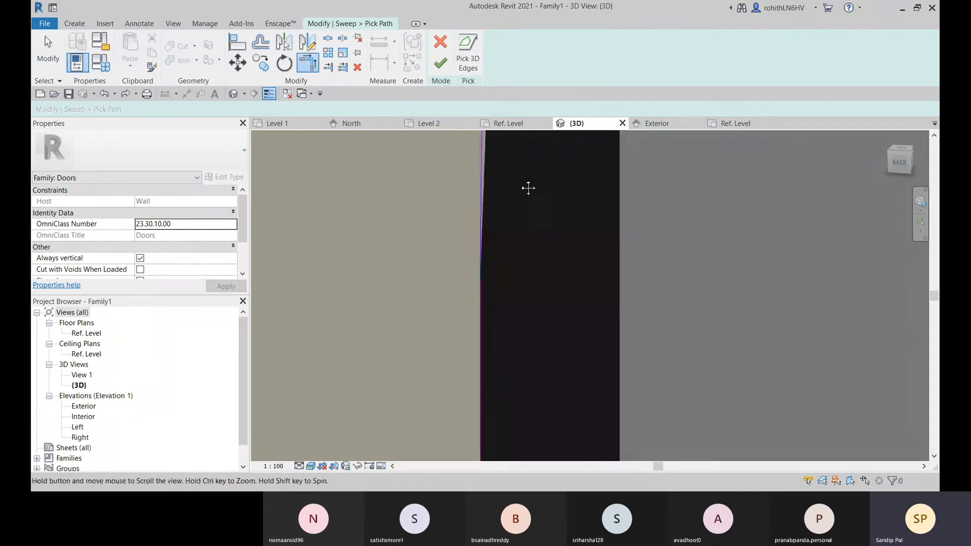
left_click(483, 316)
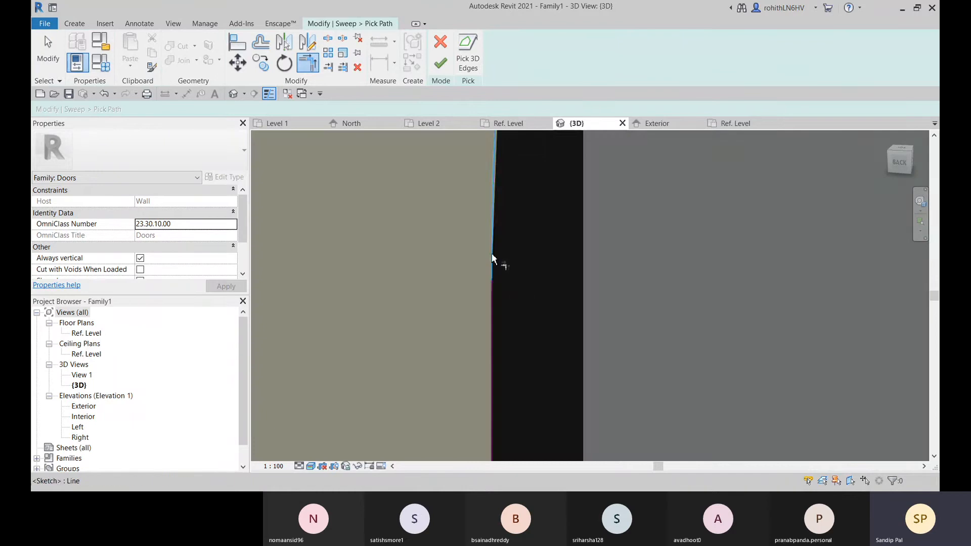
scroll(589, 316, "down", 3)
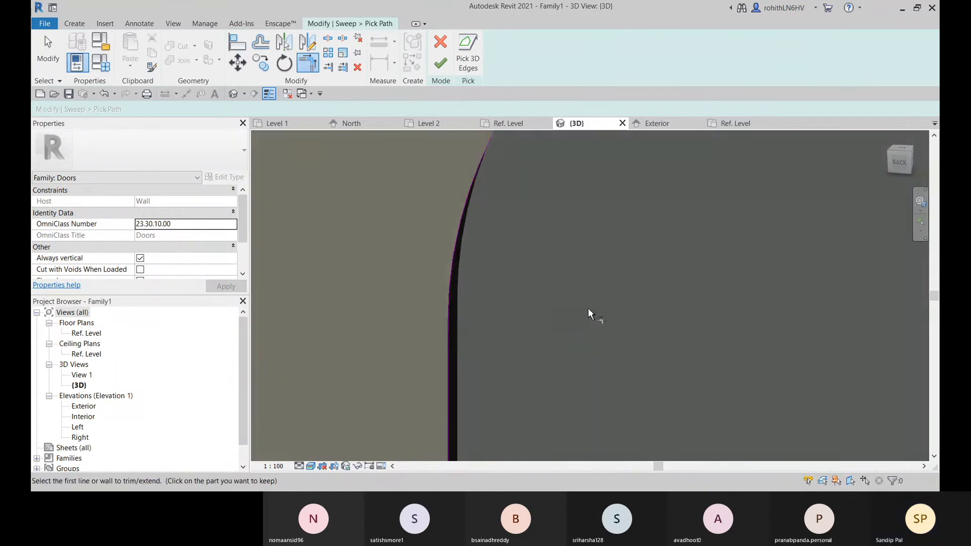
scroll(667, 329, "up", 5)
scroll(556, 295, "up", 2)
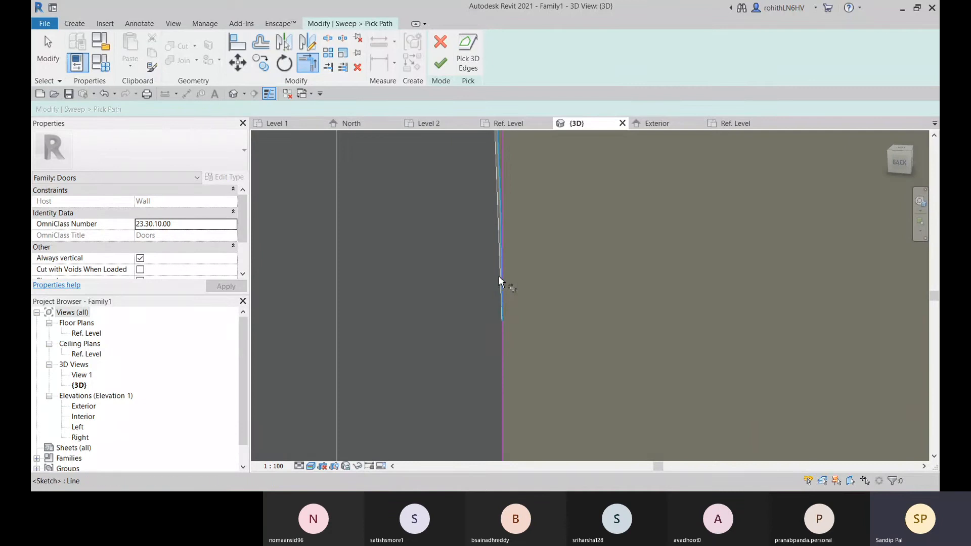
left_click(499, 282)
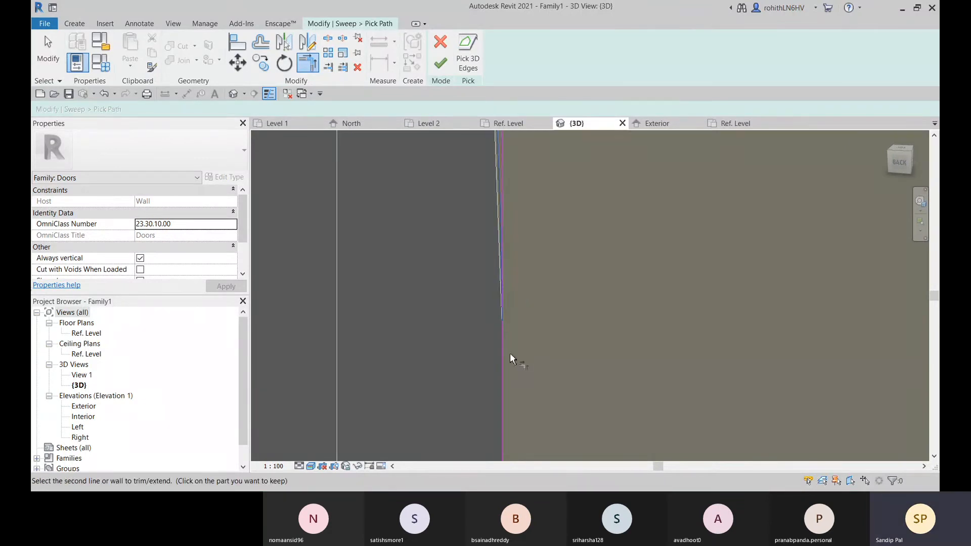
scroll(566, 351, "down", 5)
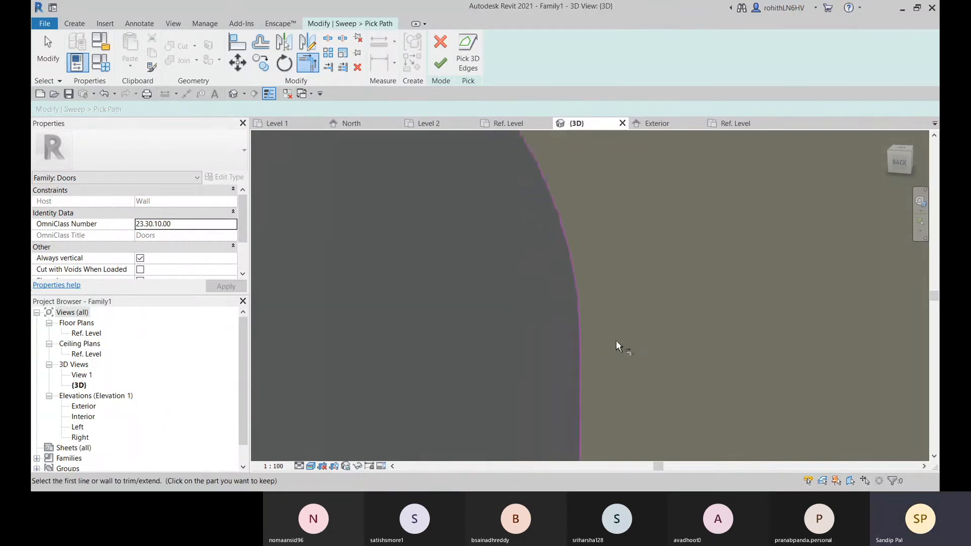
Finish the corrected path and the frame sweep edit, and view the frame against the wall opening
left_click(438, 64)
scroll(561, 283, "down", 4)
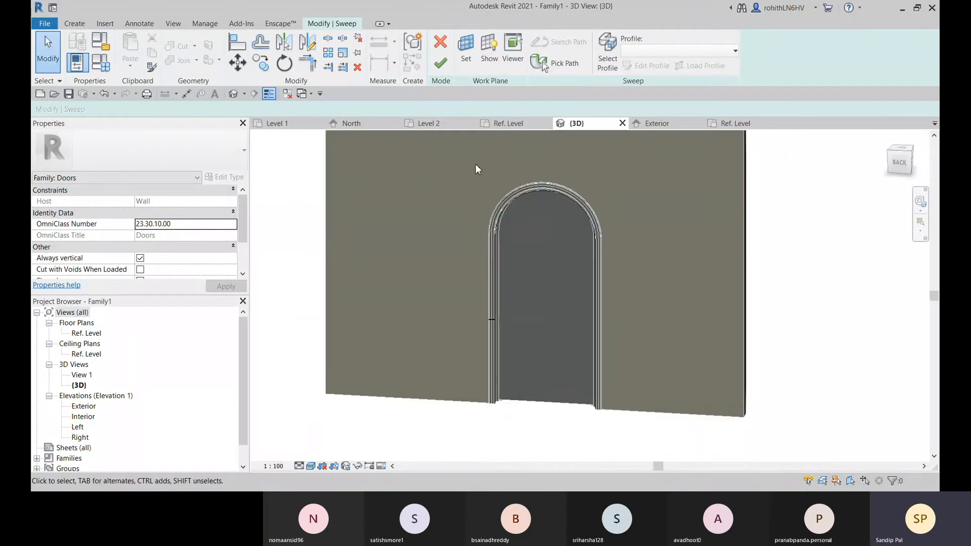
left_click(440, 63)
middle_click_drag(648, 274, 554, 263, "shift")
scroll(537, 193, "up", 3)
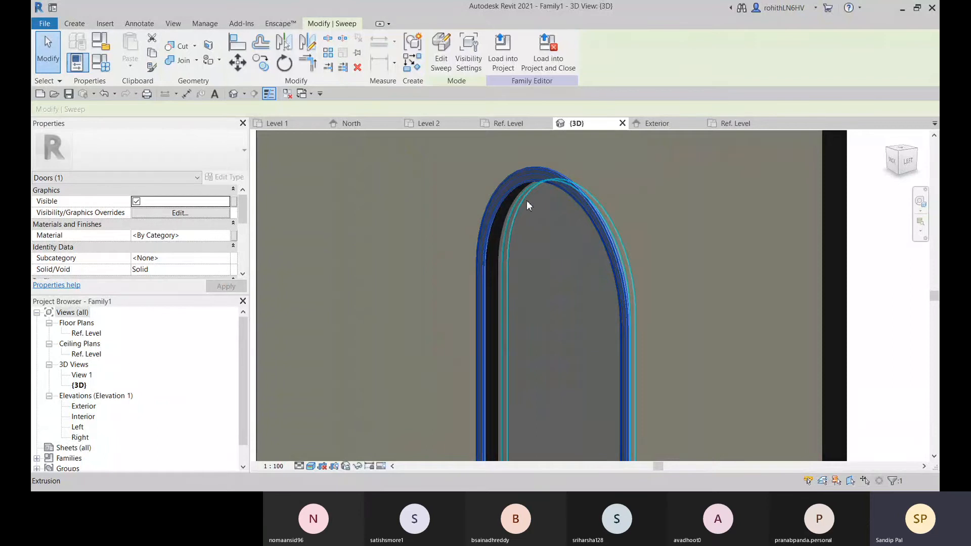
scroll(554, 211, "down", 4)
middle_click_drag(618, 317, 590, 308, "shift")
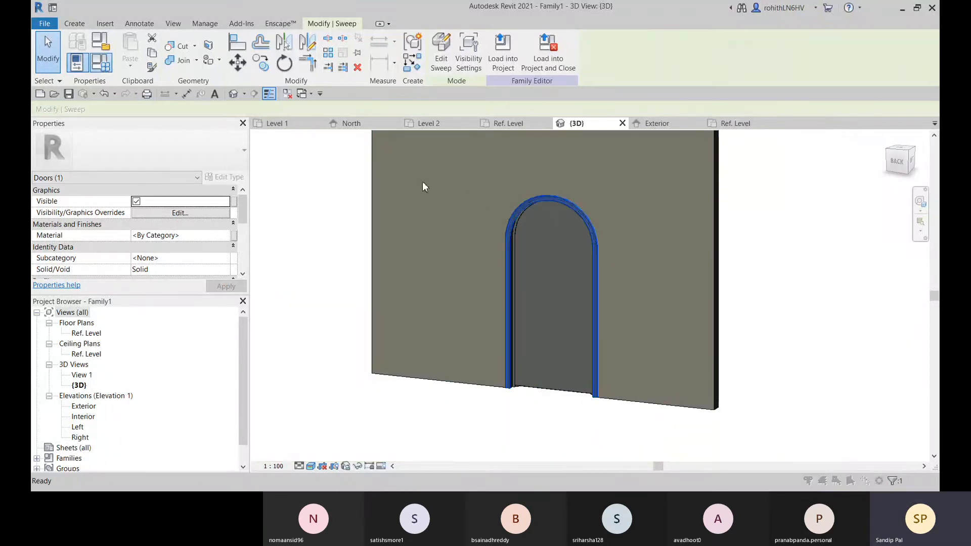
Set the family's Height parameter to 2500 to test the edited frame sweep
key("f")
key("t")
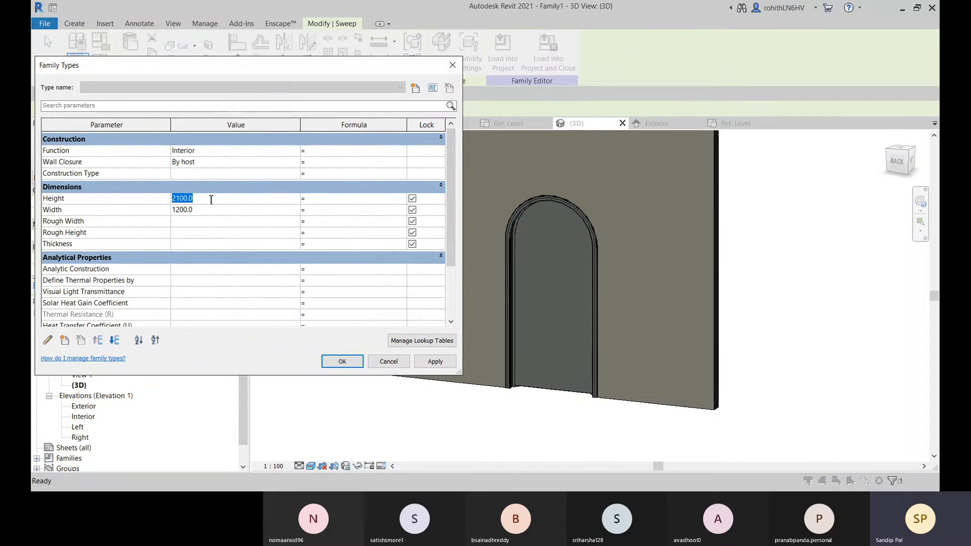
left_click(440, 362)
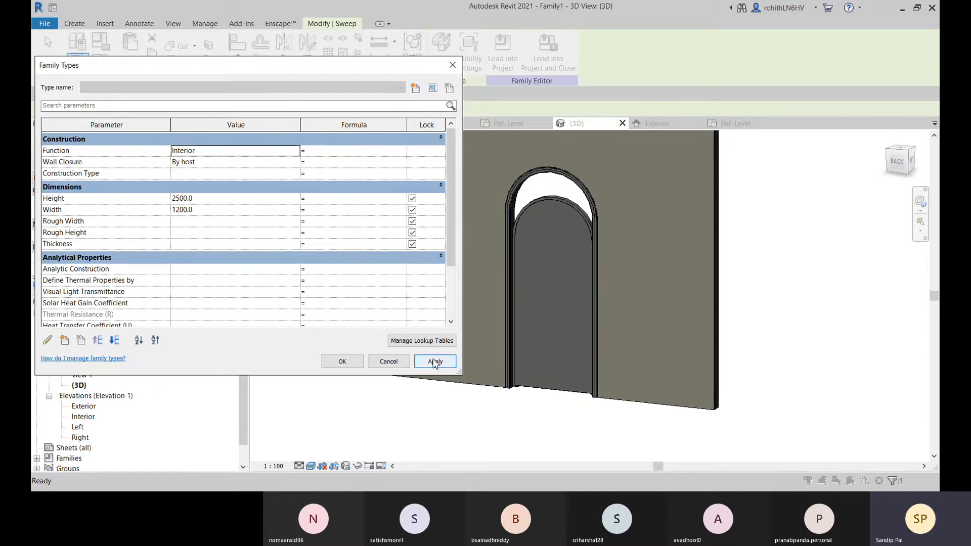
left_click(343, 361)
Examine the opening, both frame sweeps and the door panel from both wall sides, and select the panel extrusion
middle_click_drag(569, 435, 574, 344, "shift")
scroll(530, 217, "up", 5)
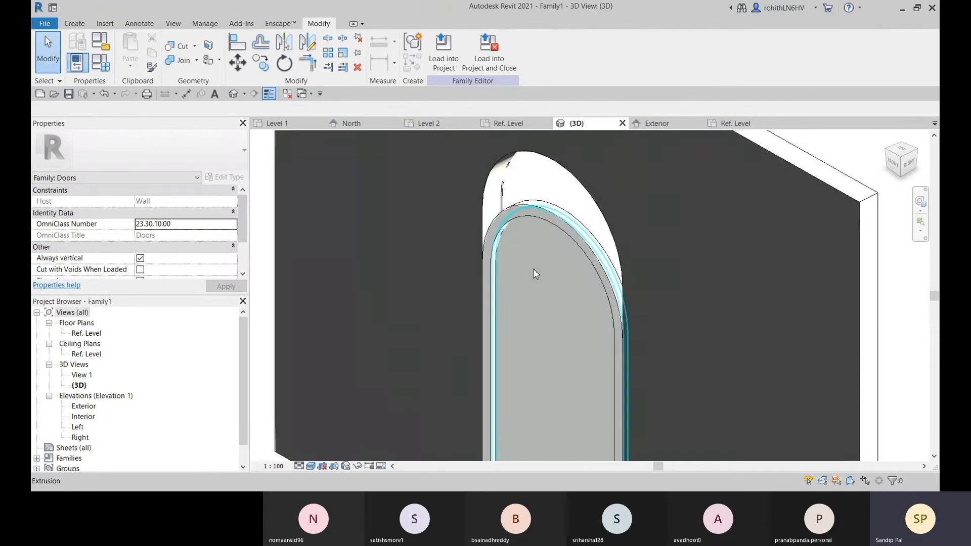
scroll(577, 358, "down", 4)
middle_click_drag(593, 346, 550, 394, "shift")
scroll(533, 368, "up", 4)
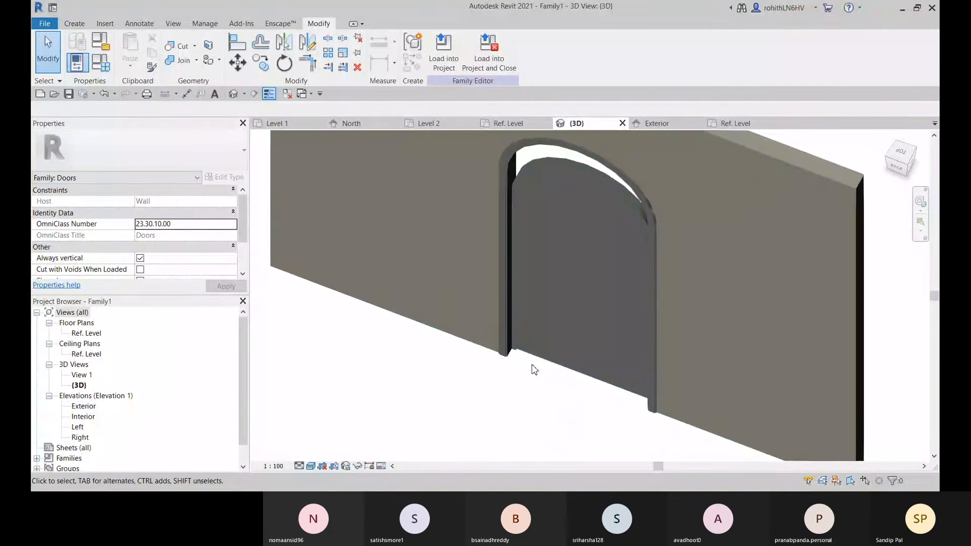
middle_click_drag(533, 350, 526, 307, "shift")
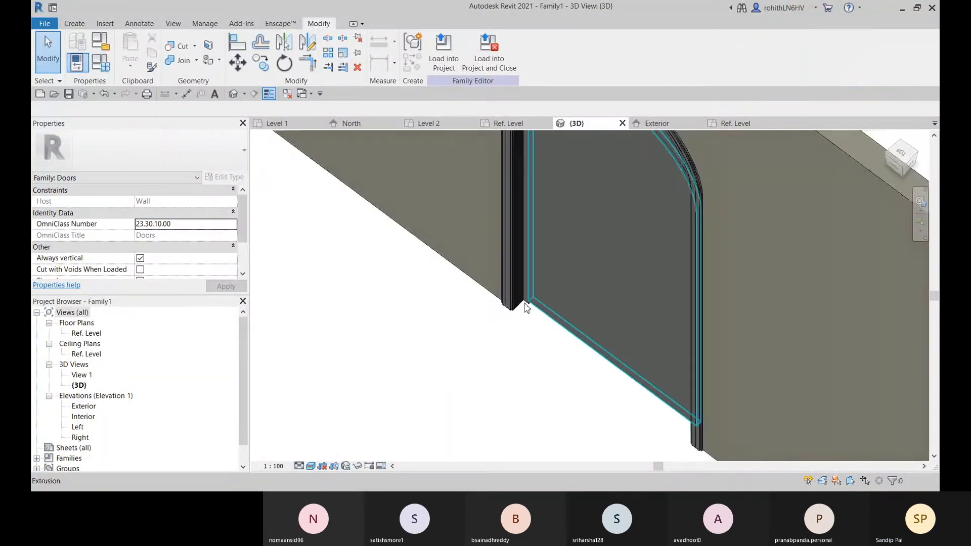
left_click(525, 307)
middle_click_drag(530, 352, 602, 343, "shift")
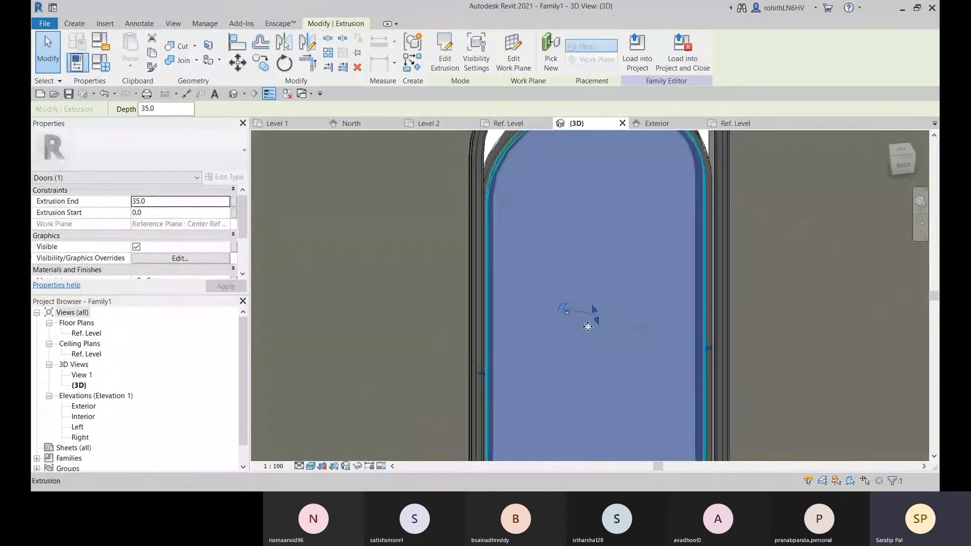
Open the front-side frame sweep, which sits below the arch of the wall opening, and edit its picked path
scroll(587, 326, "down", 2)
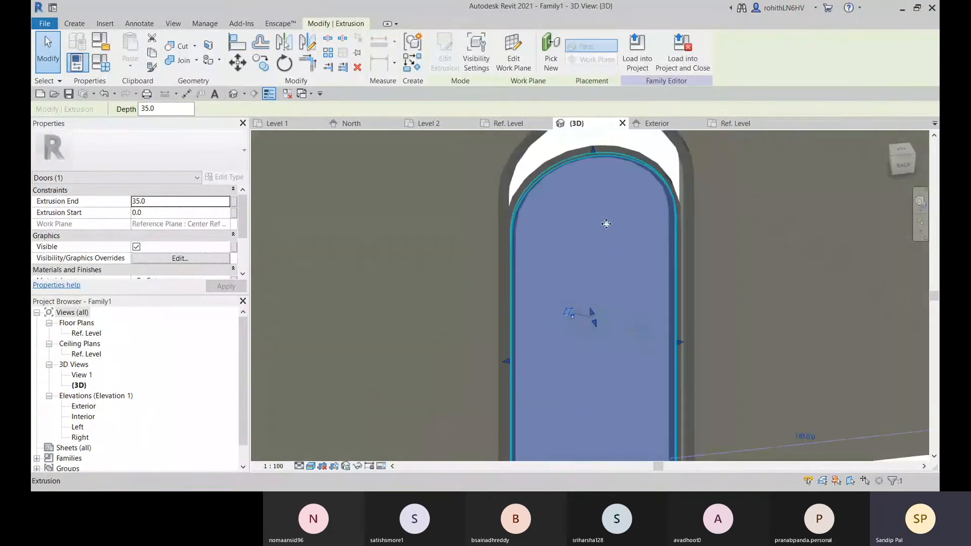
left_click(632, 150)
scroll(632, 256, "down", 3)
middle_click_drag(632, 257, 326, 305, "shift")
scroll(666, 332, "up", 1)
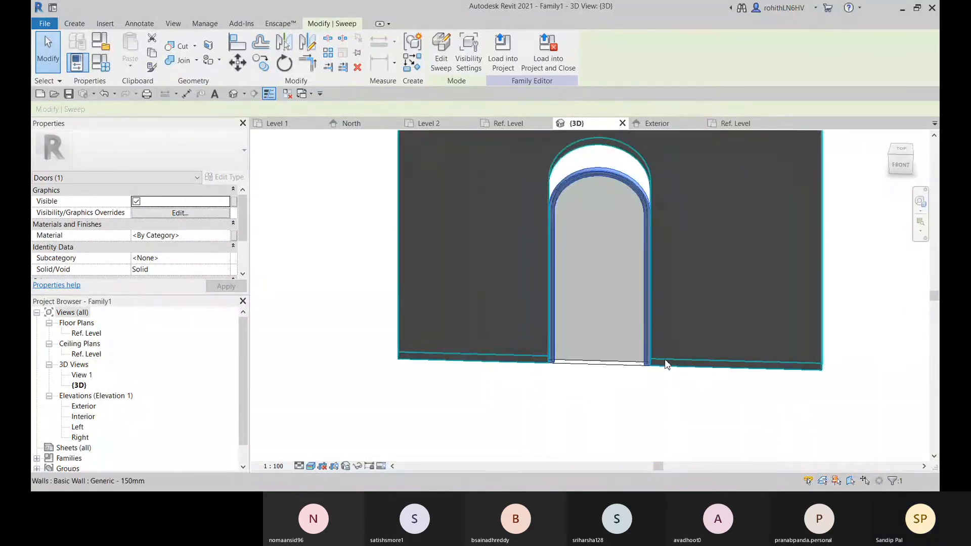
middle_click_drag(666, 363, 609, 425)
scroll(593, 224, "up", 2)
middle_click_drag(599, 270, 485, 275, "shift")
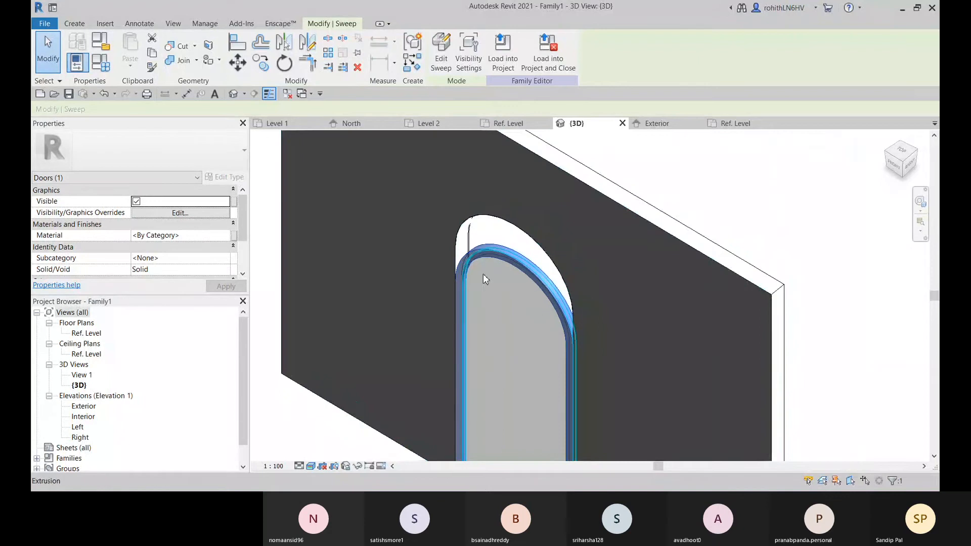
left_click(442, 50)
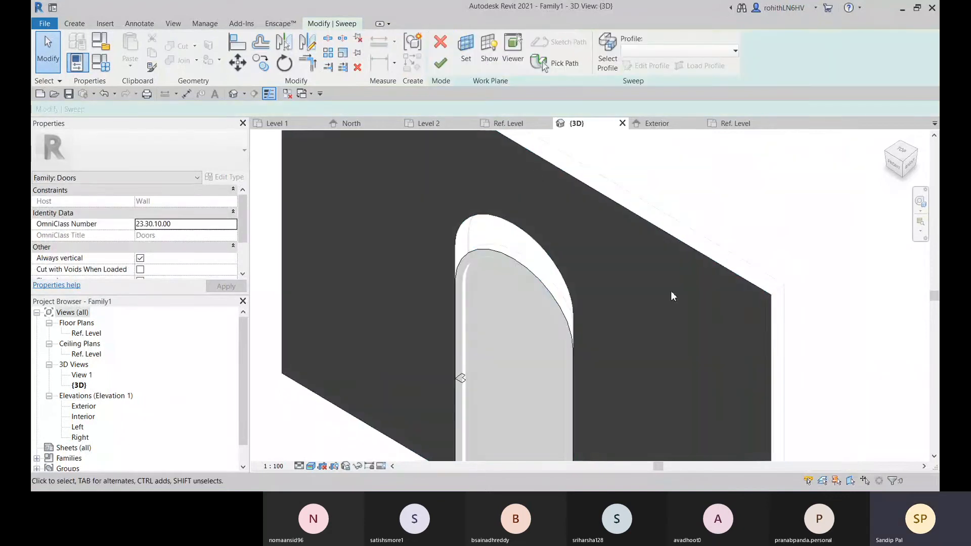
middle_click_drag(513, 276, 539, 256)
left_click(549, 65)
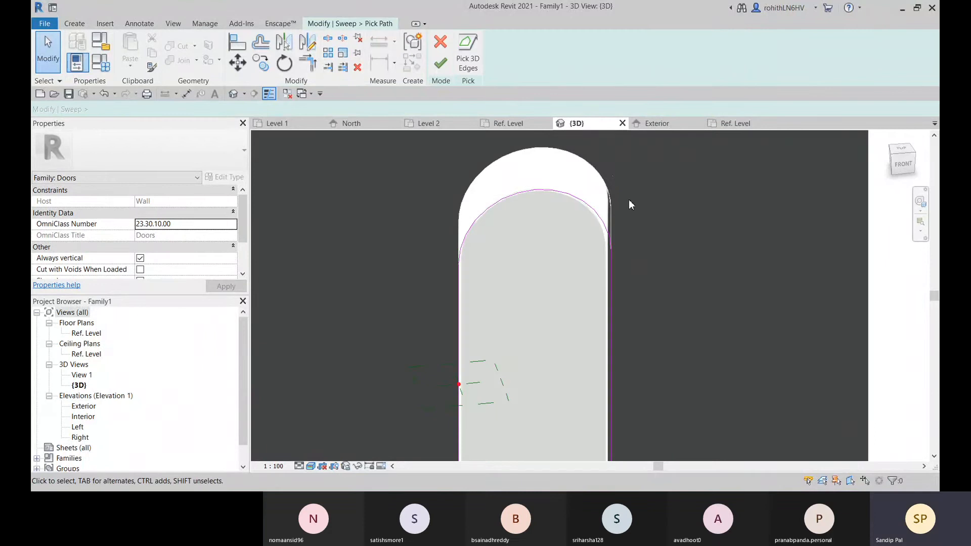
Replace the arc of the sweep path with the top arch edge of the wall opening, picked as a 3D edge
middle_click_drag(625, 208, 563, 209)
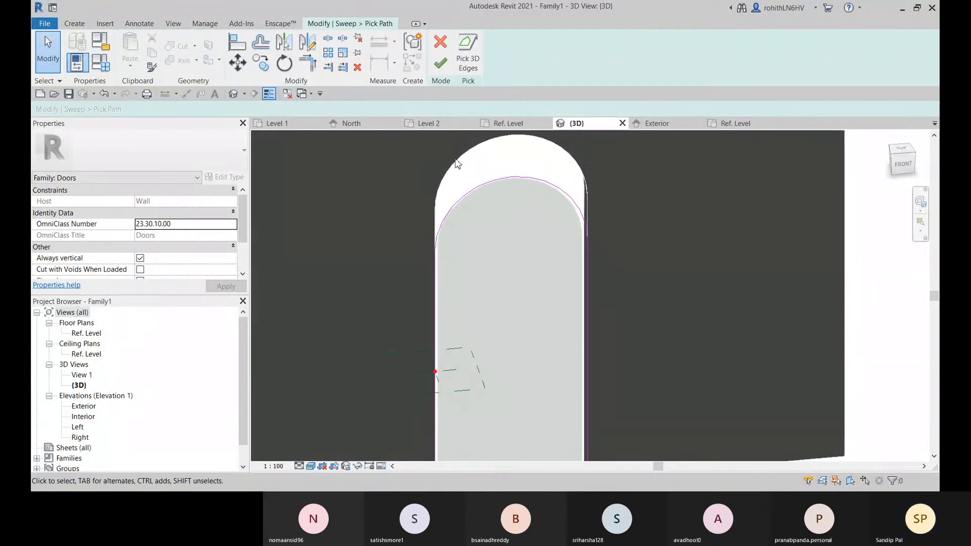
middle_click_drag(472, 167, 465, 213)
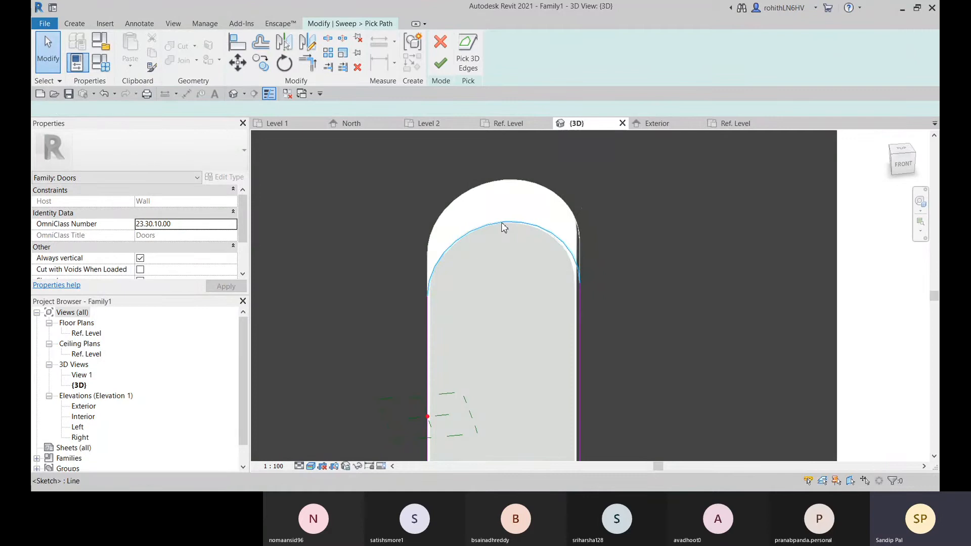
left_click(502, 223)
key("Delete")
middle_click_drag(423, 269, 439, 259)
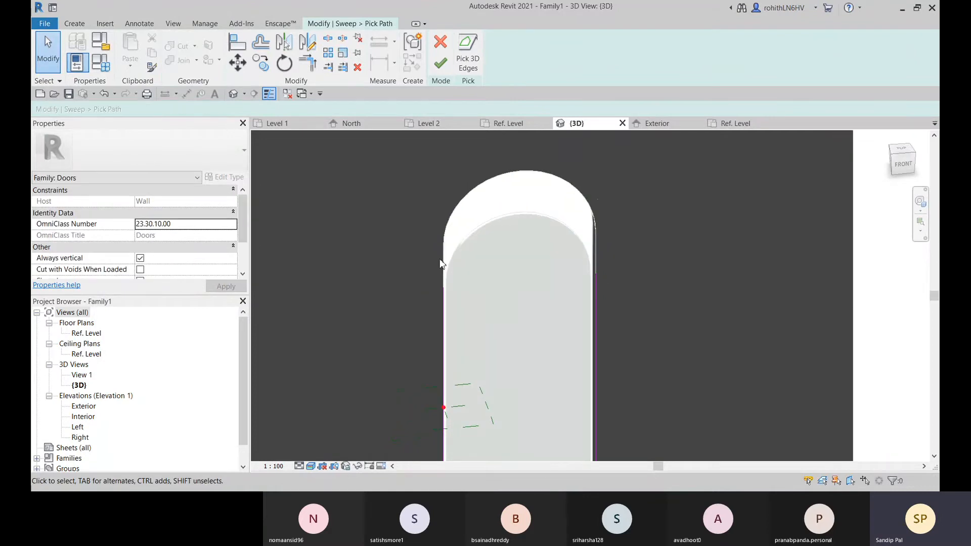
left_click(468, 59)
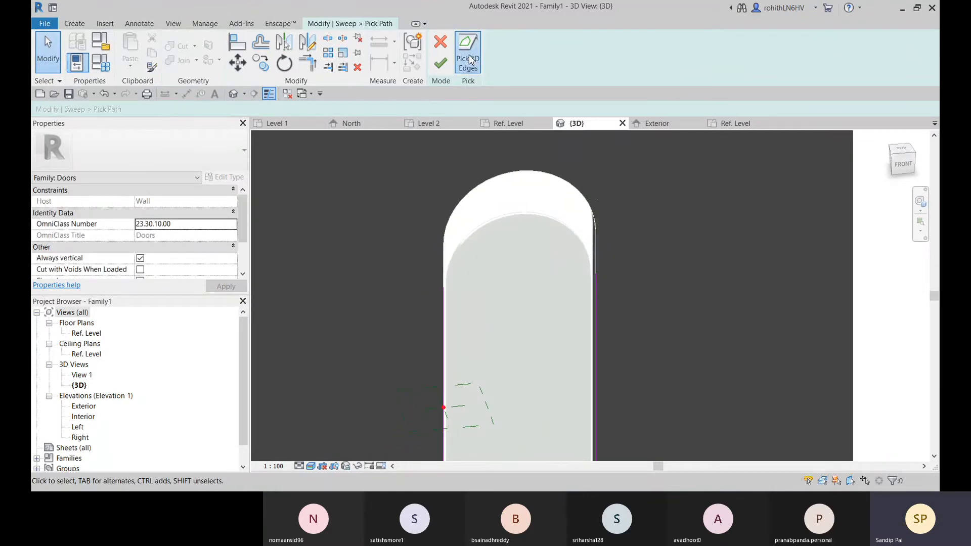
left_click(594, 223)
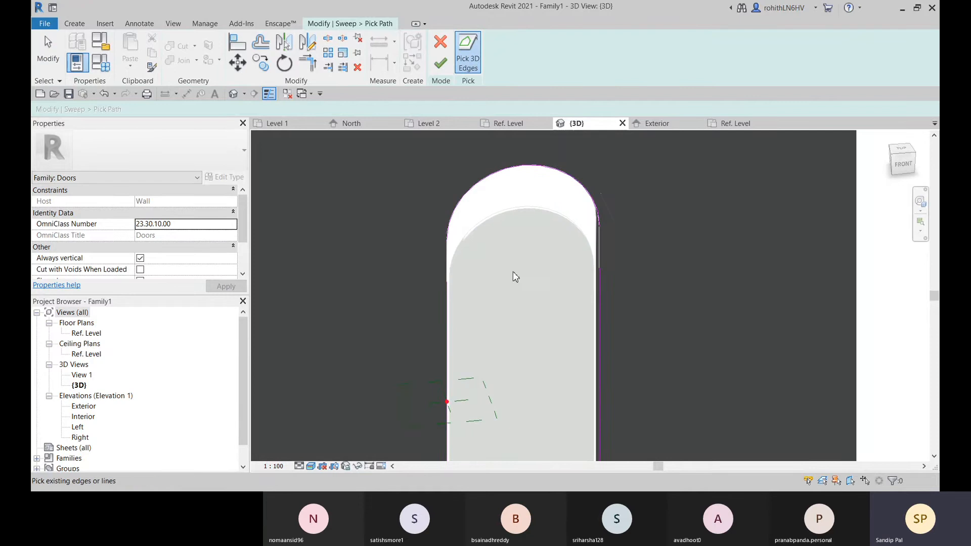
Trim the new arc to the vertical path lines and finish the sweep edit, removing the unsatisfied constraints
left_click(307, 63)
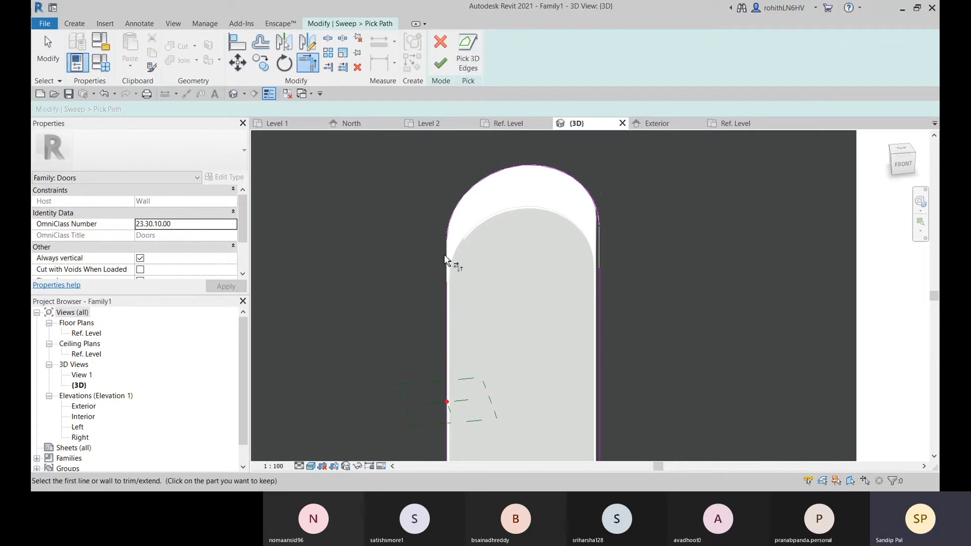
left_click(448, 300)
left_click(441, 63)
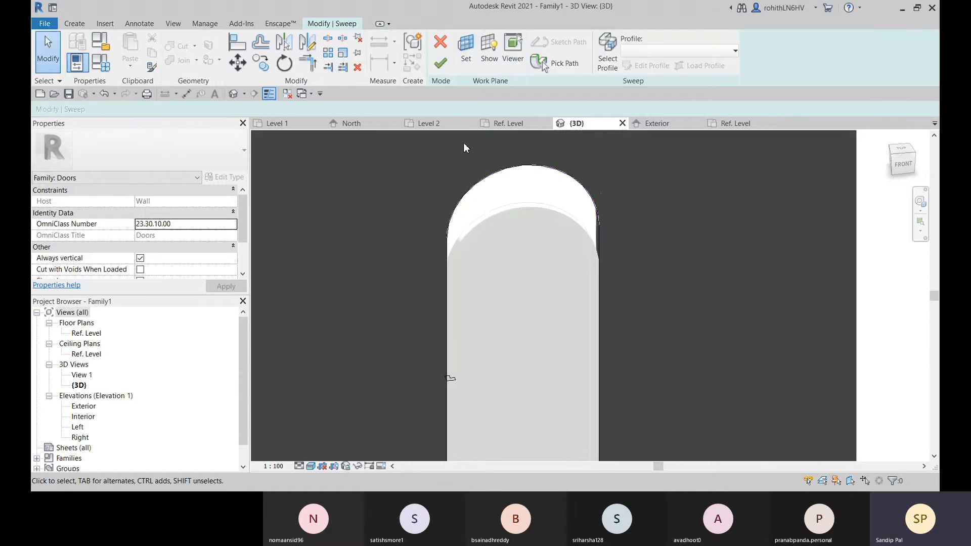
left_click(441, 65)
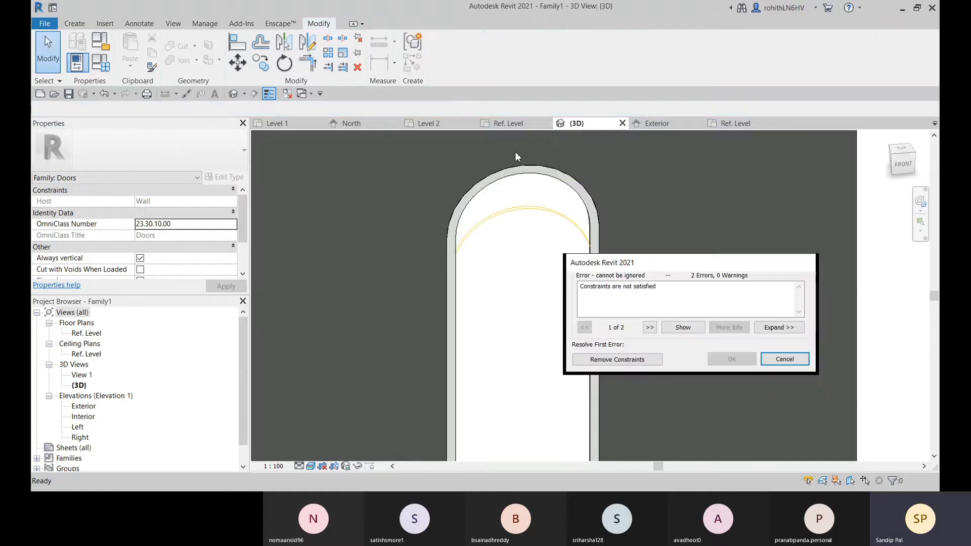
left_click(613, 360)
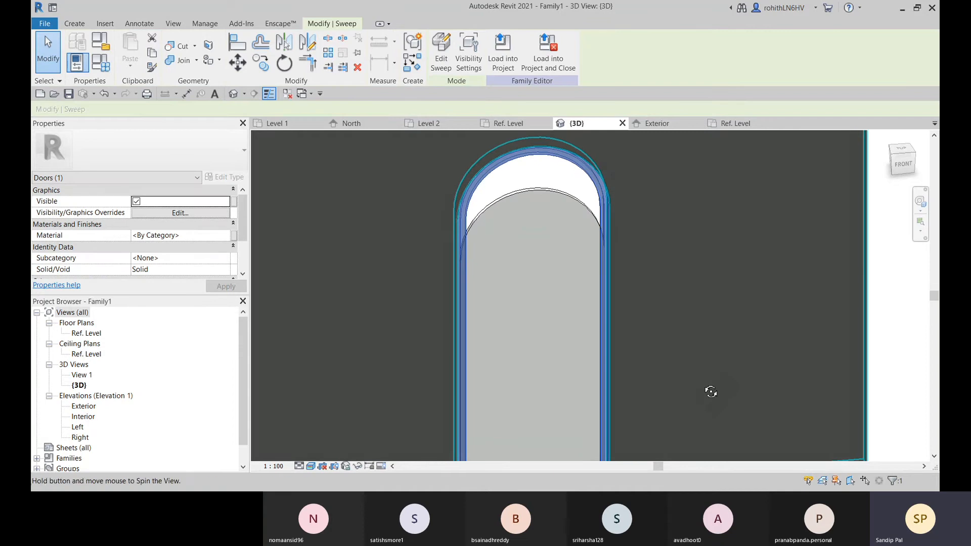
Delete the arched door panel extrusion from the opening
middle_click_drag(708, 393, 569, 256, "shift")
left_click(548, 217)
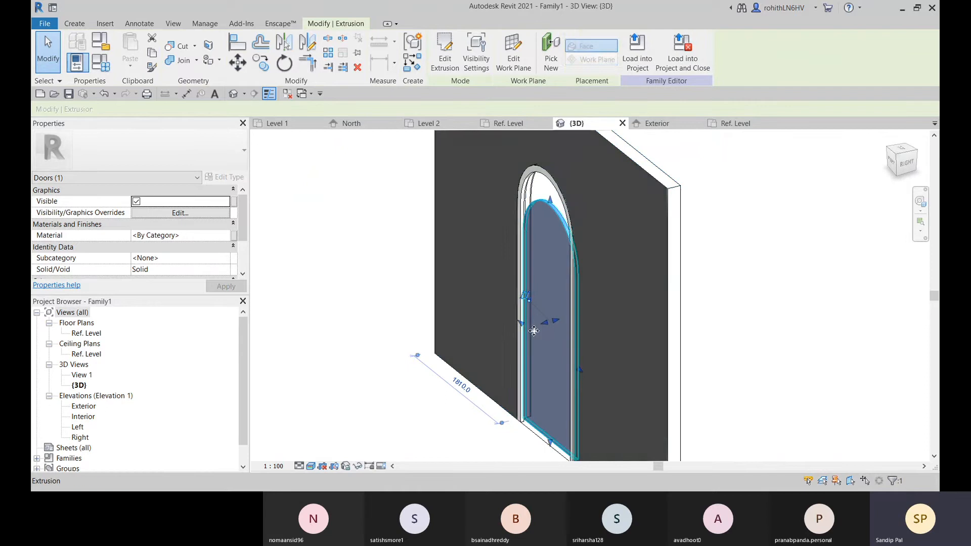
mouse_move(526, 334)
middle_mouse_down()
mouse_move(546, 317)
mouse_move(594, 338)
mouse_move(539, 339)
middle_mouse_up()
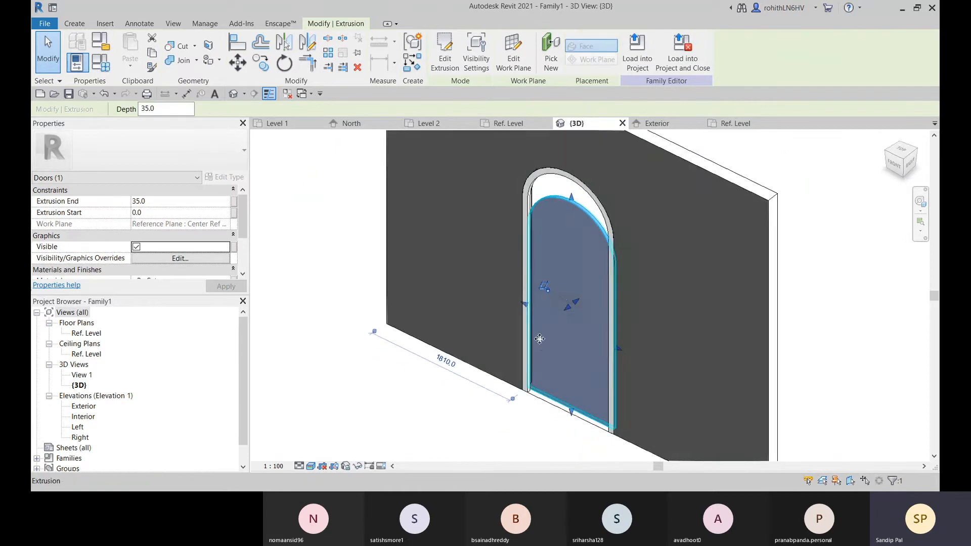
middle_click_drag(567, 304, 570, 412, "shift")
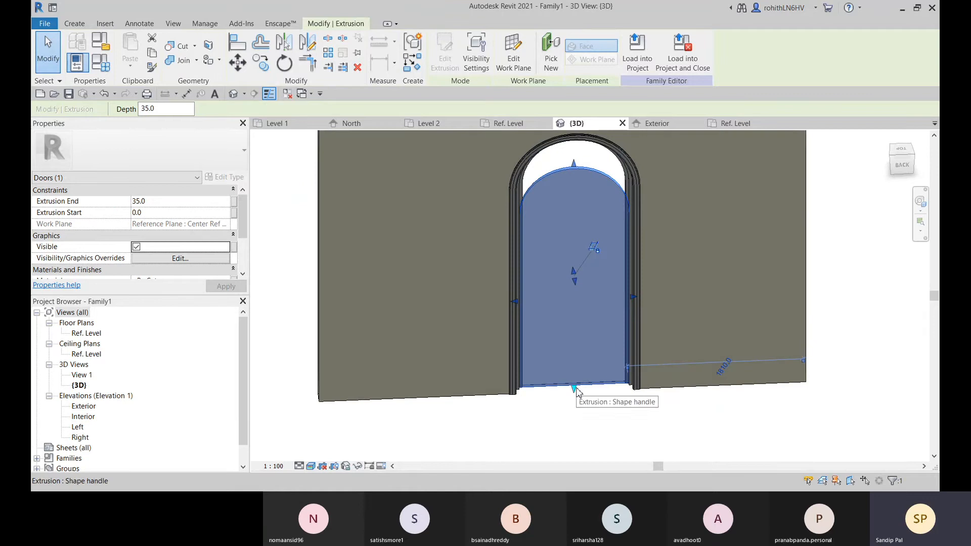
key("Delete")
Set the family's Height parameter to 2000 to test both frame sweeps
middle_click_drag(565, 406, 626, 362, "shift")
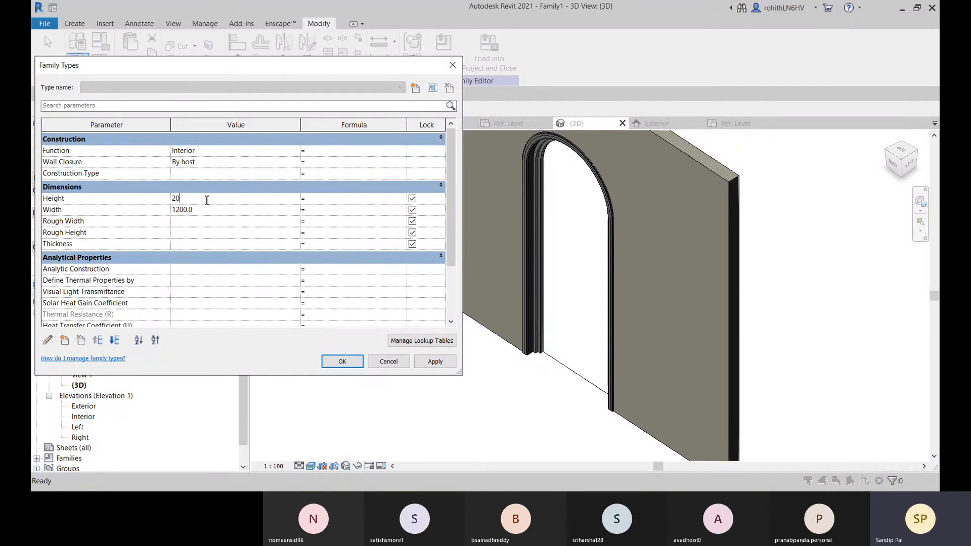
left_click(342, 361)
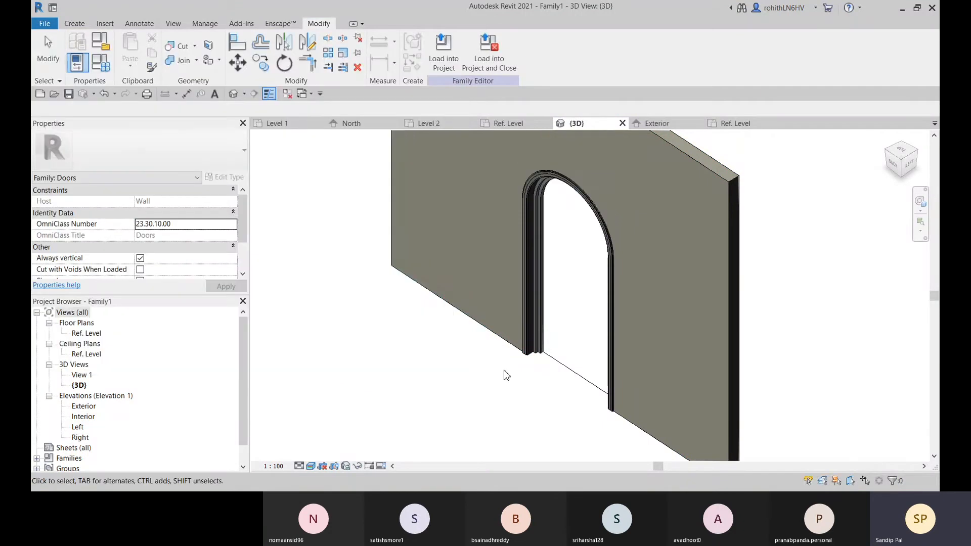
middle_click_drag(553, 303, 795, 358, "shift")
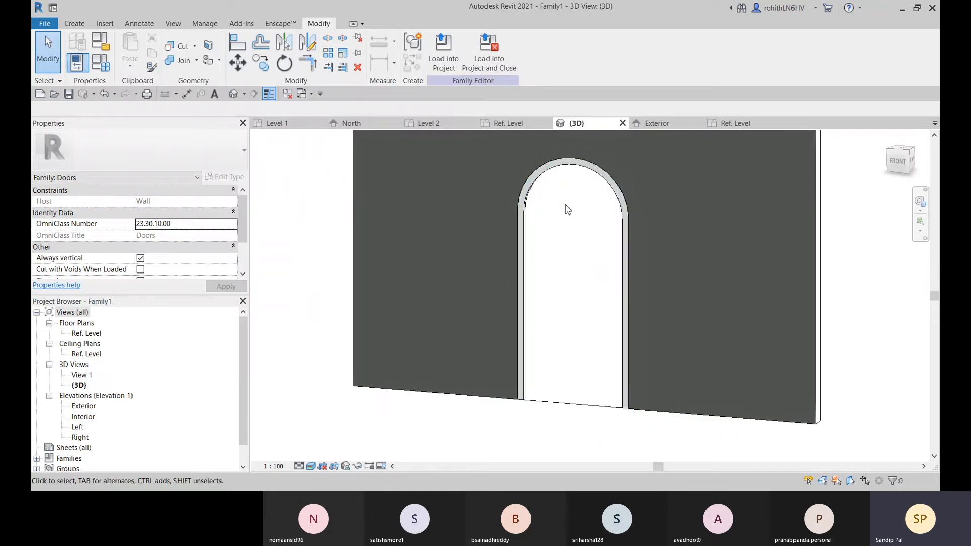
Examine the frame sweeps in the Exterior elevation and from both wall sides in 3D, down to the frame's base
left_click(657, 123)
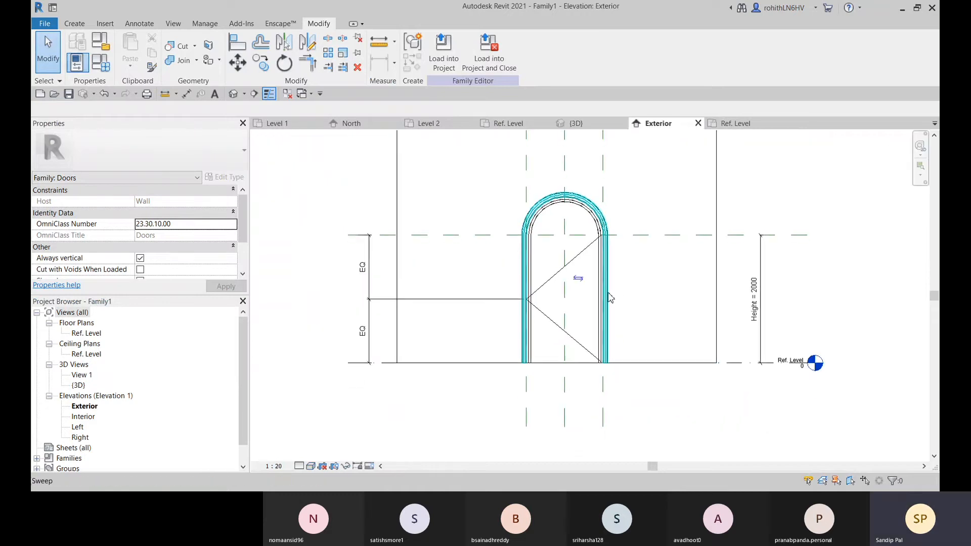
scroll(543, 225, "up", 5)
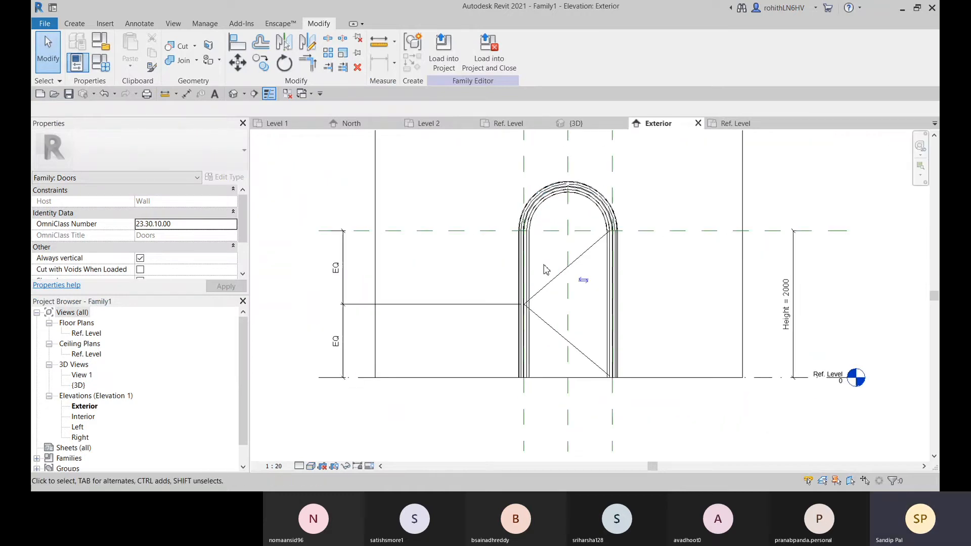
left_click(585, 125)
middle_click_drag(610, 296, 346, 354, "shift")
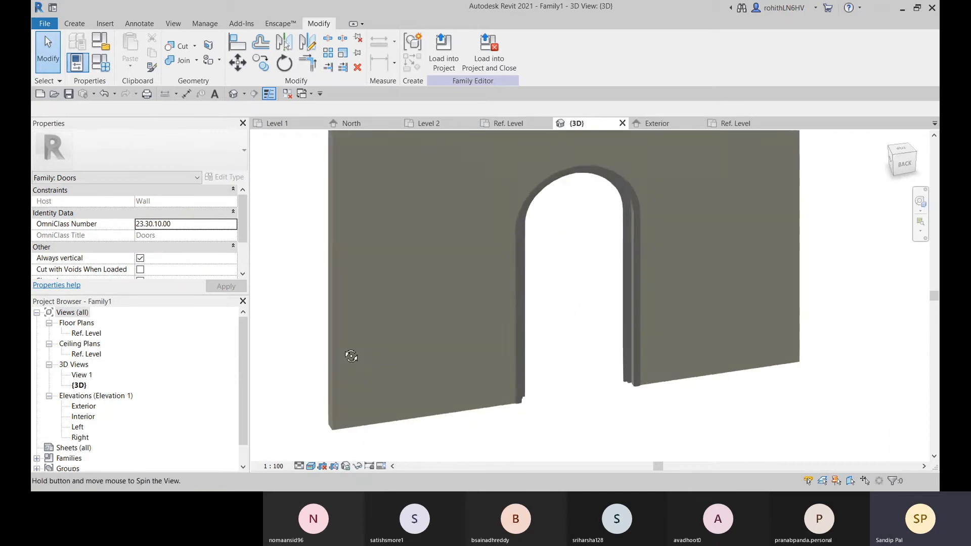
scroll(625, 389, "up", 2)
scroll(624, 386, "up", 3)
middle_click_drag(647, 396, 693, 426, "shift")
scroll(579, 373, "down", 4)
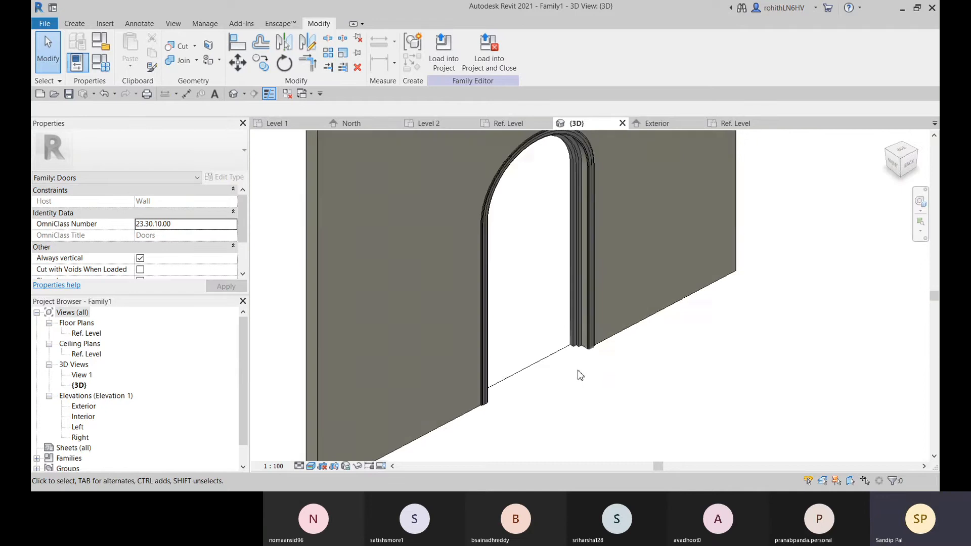
middle_click_drag(579, 373, 504, 386, "shift")
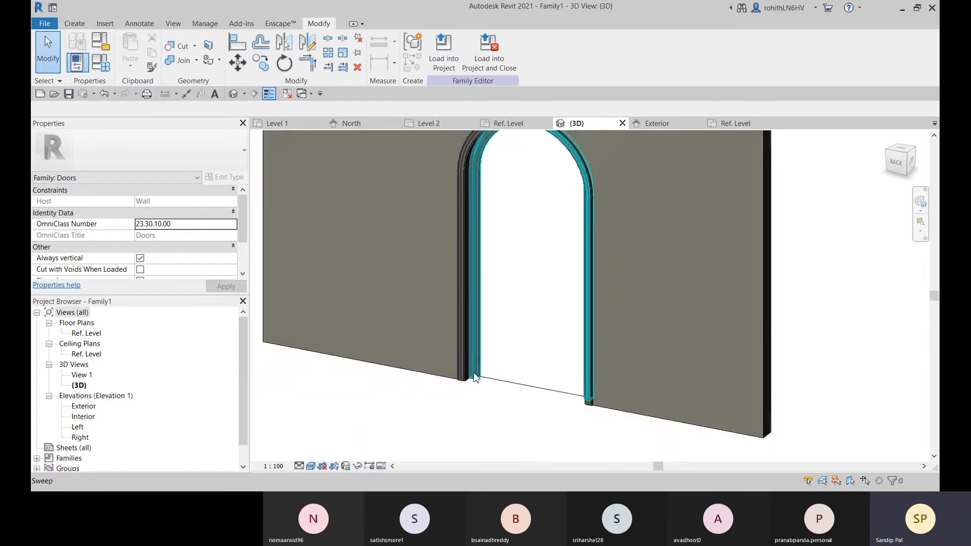
Begin a new extrusion and set its work plane to Reference Plane : Center Ref Plane
left_click(67, 25)
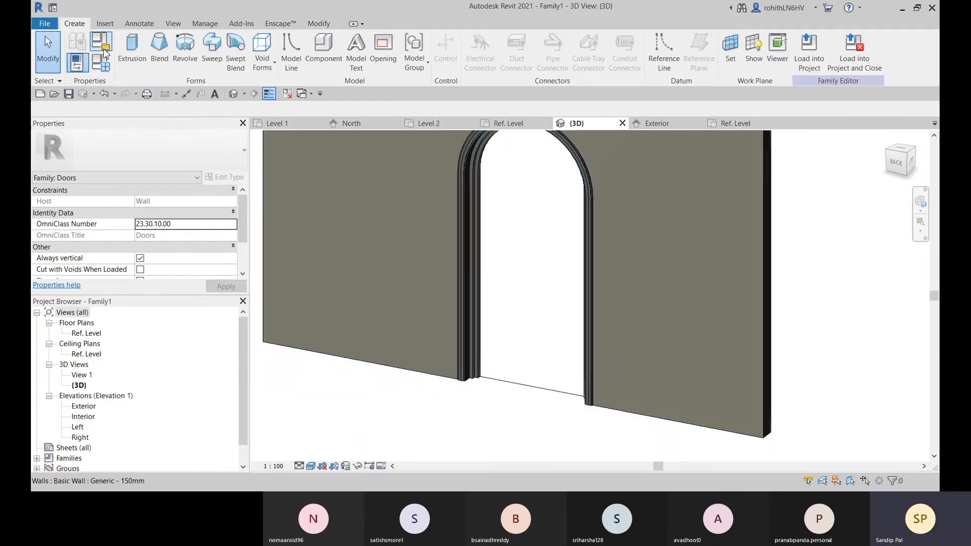
left_click(132, 48)
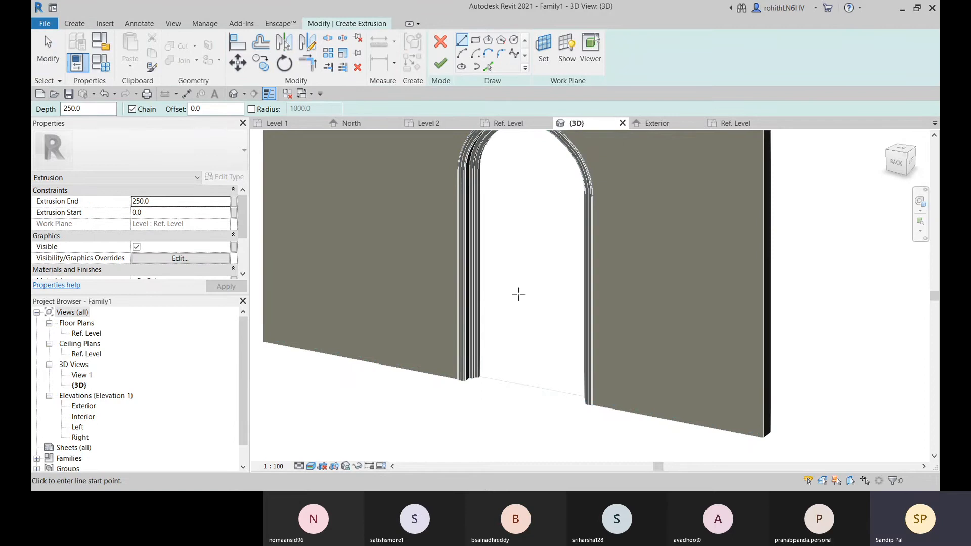
left_click(543, 48)
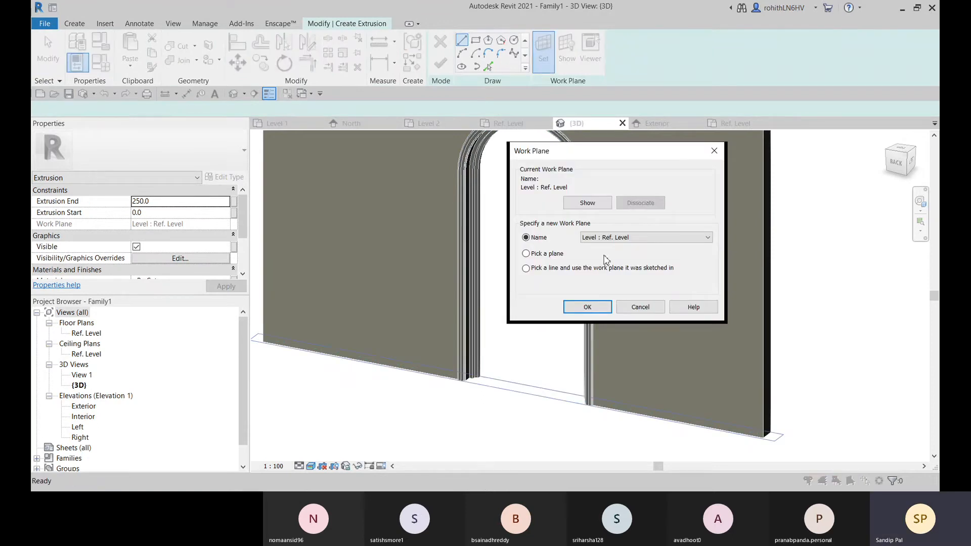
left_click(609, 237)
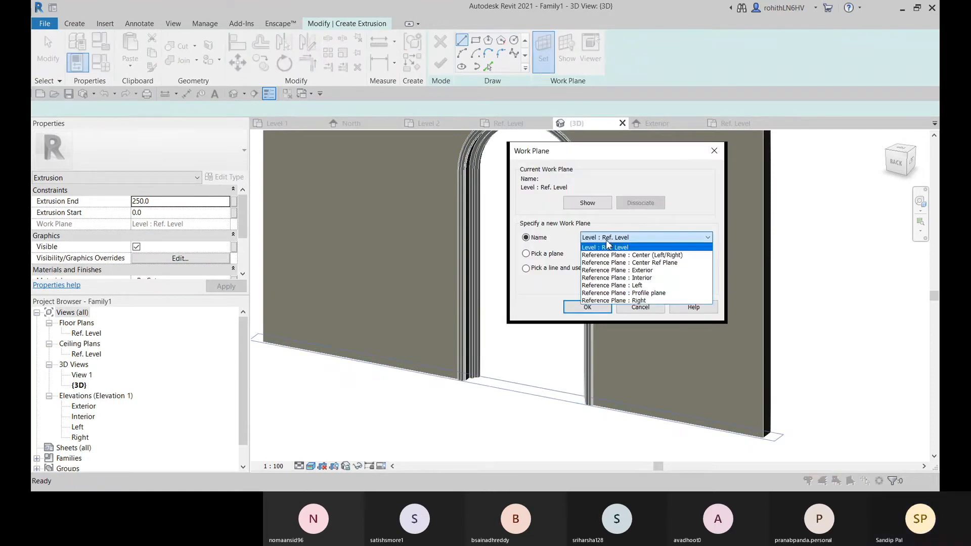
left_click(625, 263)
left_click(596, 310)
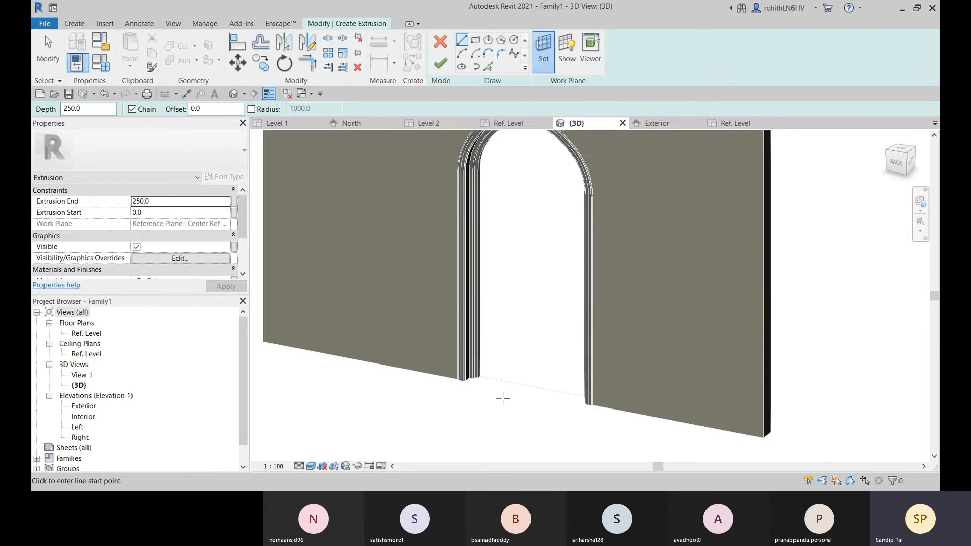
scroll(479, 383, "up", 5)
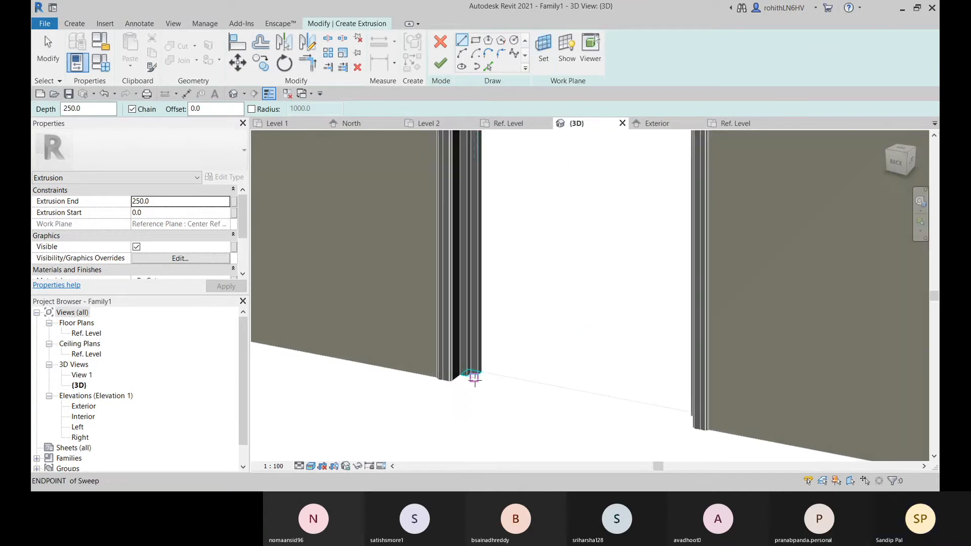
middle_click_drag(472, 374, 412, 442, "shift")
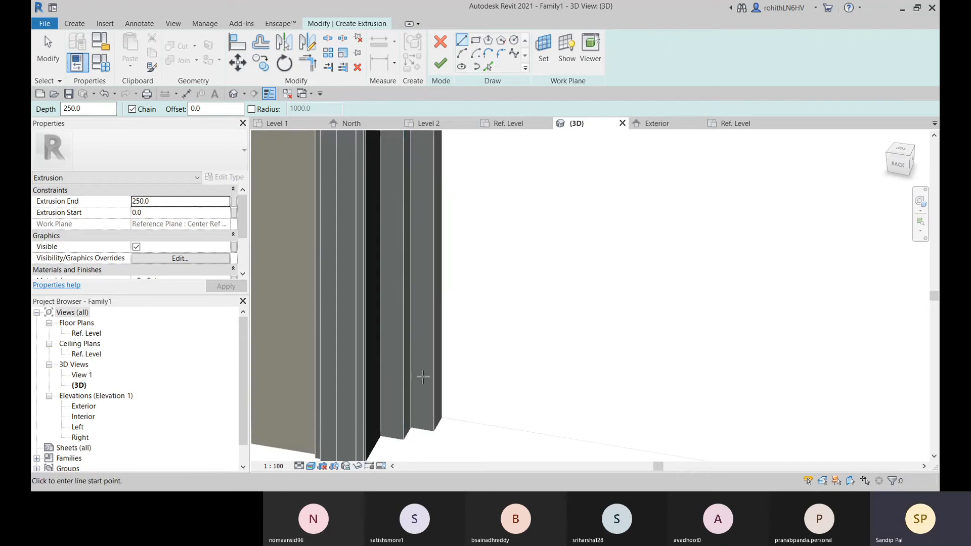
left_click(488, 66)
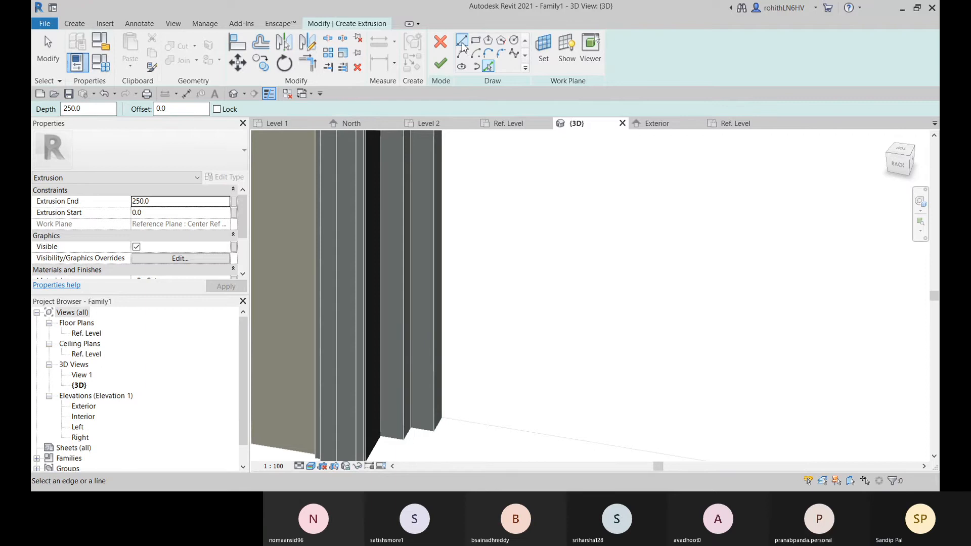
left_click(462, 42)
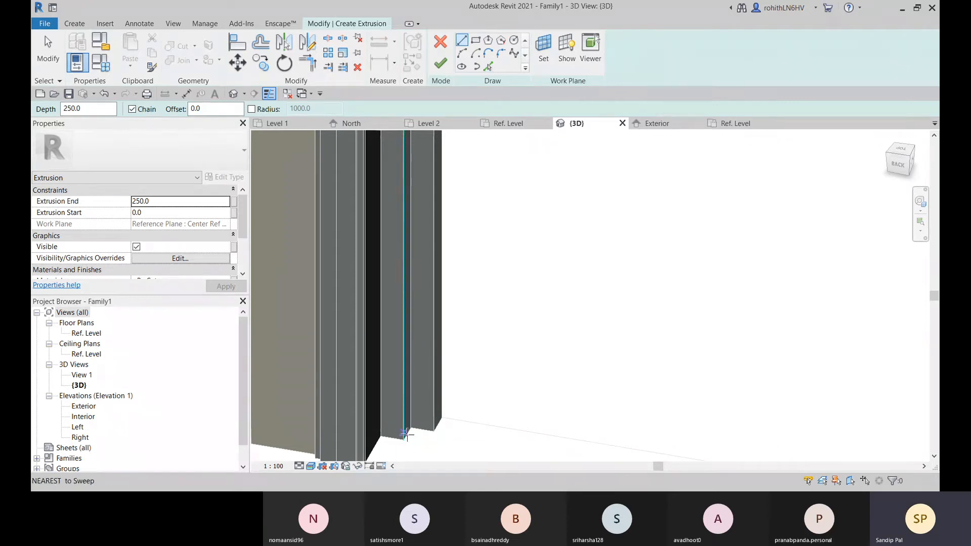
left_click(406, 442)
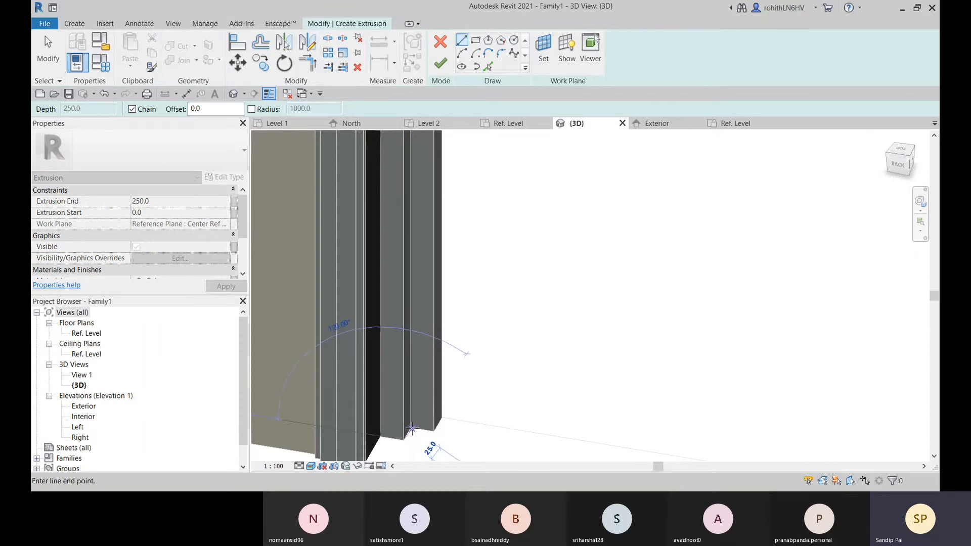
key("Escape")
key("Escape")
scroll(428, 406, "down", 2)
middle_click_drag(438, 407, 590, 373, "shift")
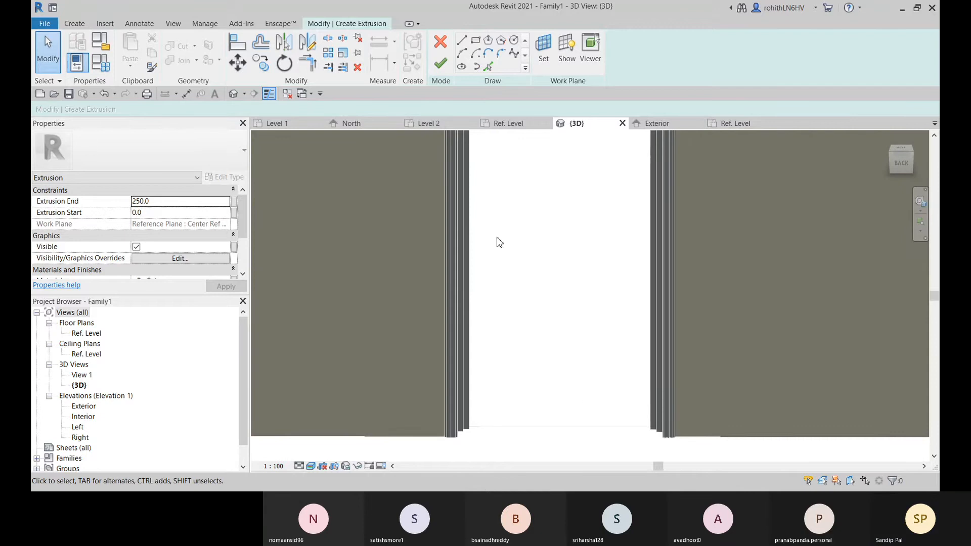
left_click(440, 42)
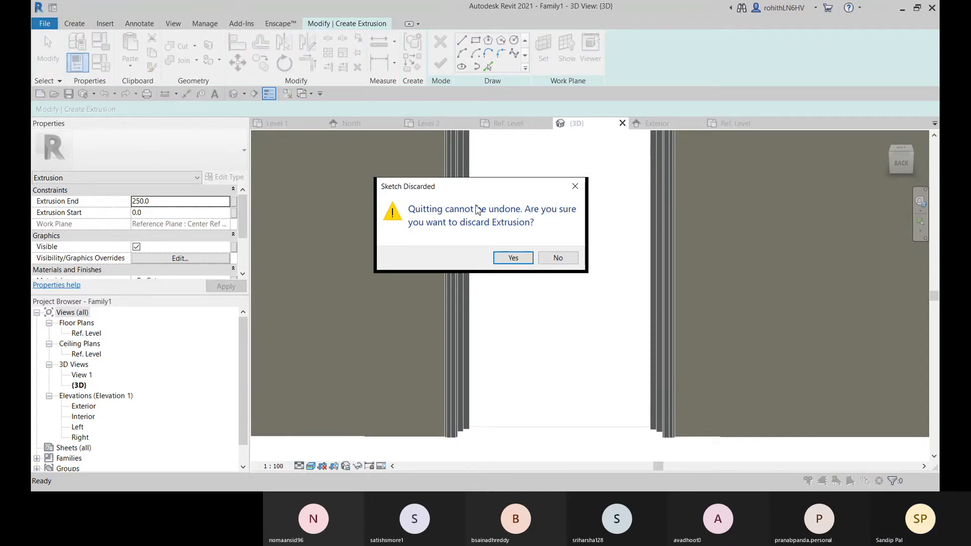
left_click(512, 258)
Start a new extrusion in the Exterior elevation with its work plane set to Reference Plane : Center Ref Plane
left_click(661, 127)
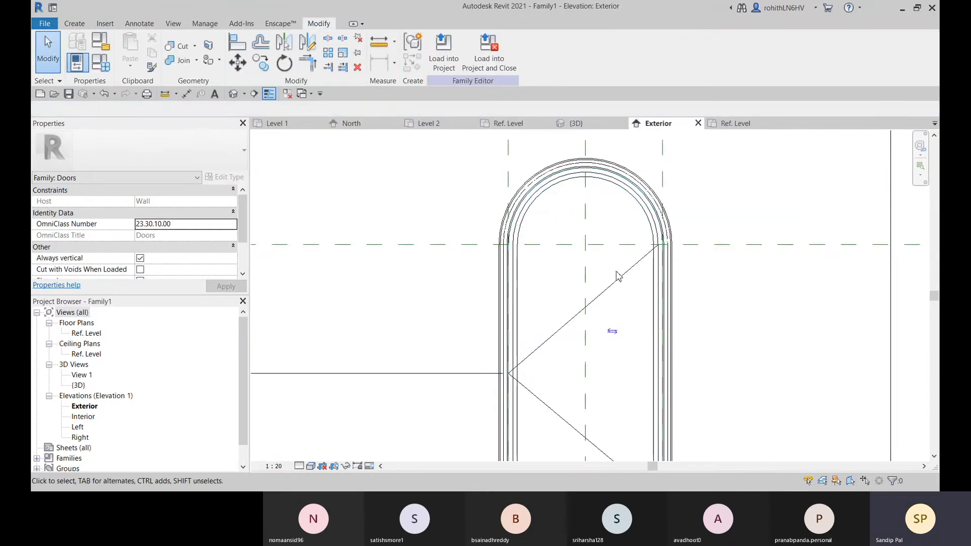
middle_click_drag(559, 445, 543, 346)
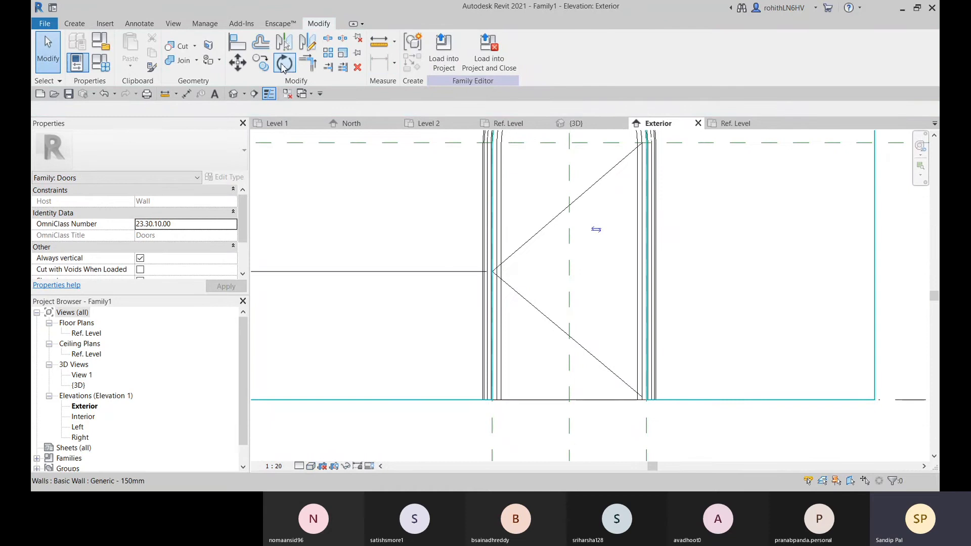
left_click(74, 24)
left_click(133, 51)
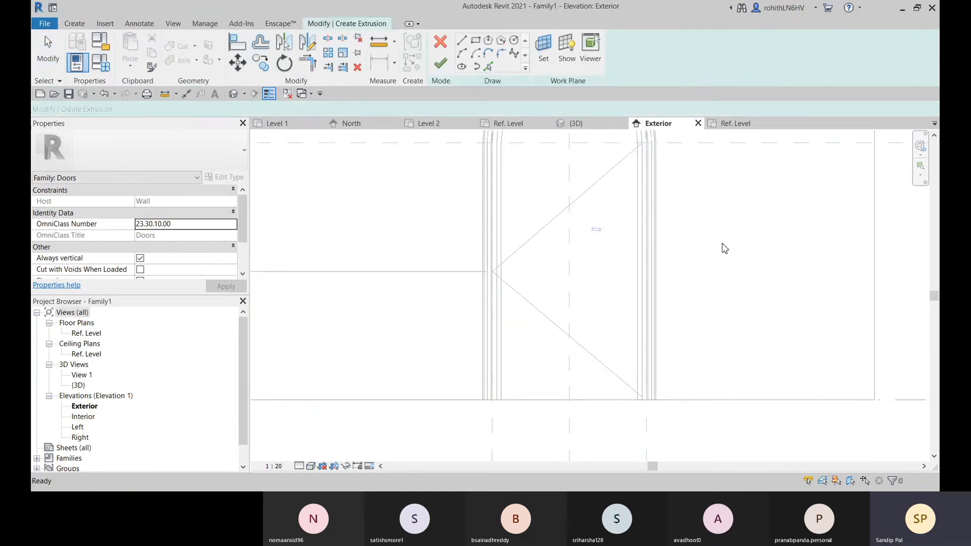
middle_click_drag(551, 284, 496, 326)
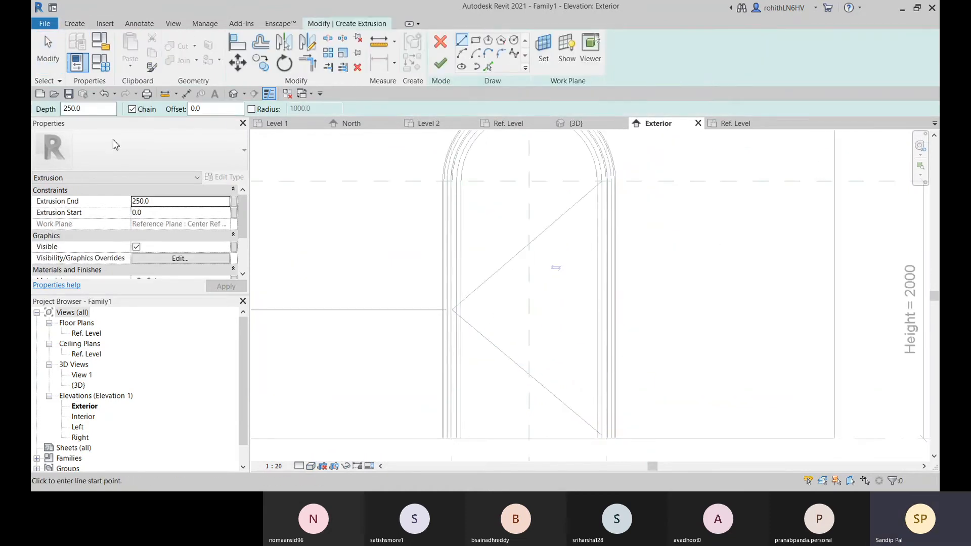
left_click(544, 48)
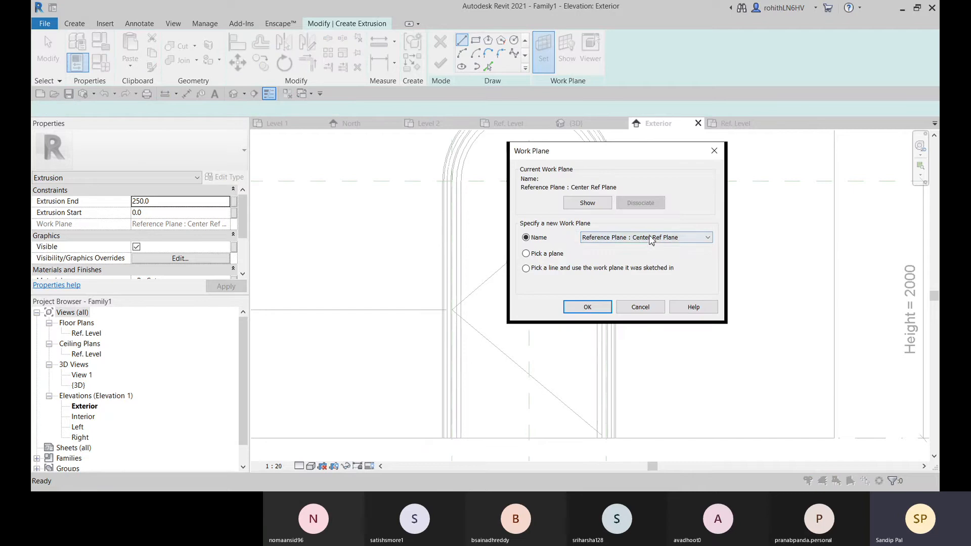
left_click(638, 238)
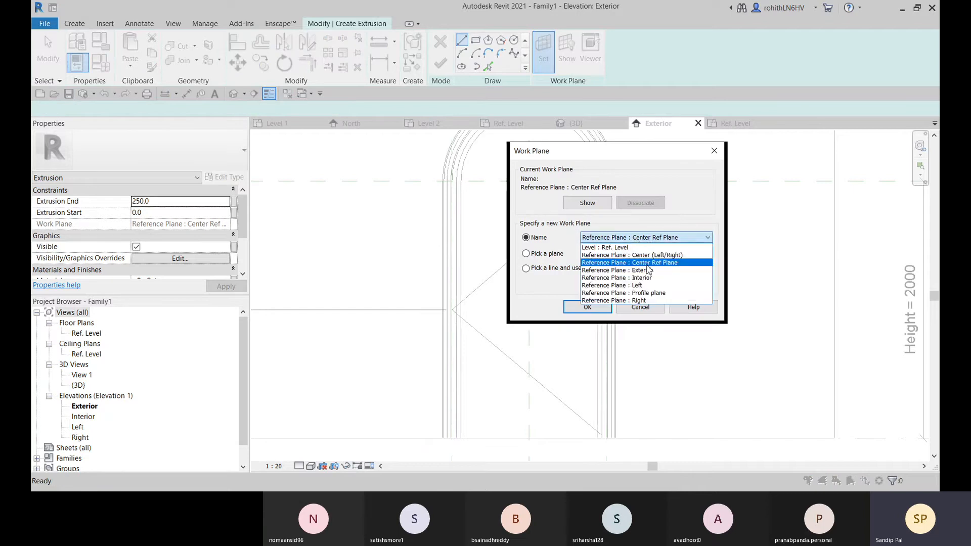
left_click(647, 263)
left_click(587, 307)
Pick the frame sweep's second-innermost edges, both straight sides and the arch, as sketch lines for the door panel
middle_click_drag(463, 325, 488, 309)
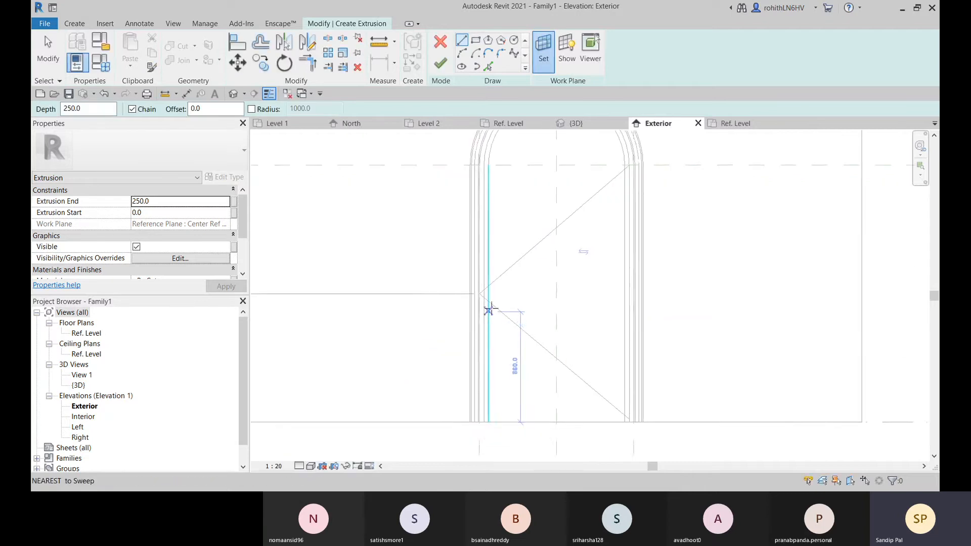
scroll(490, 311, "down", 2)
scroll(482, 445, "up", 4)
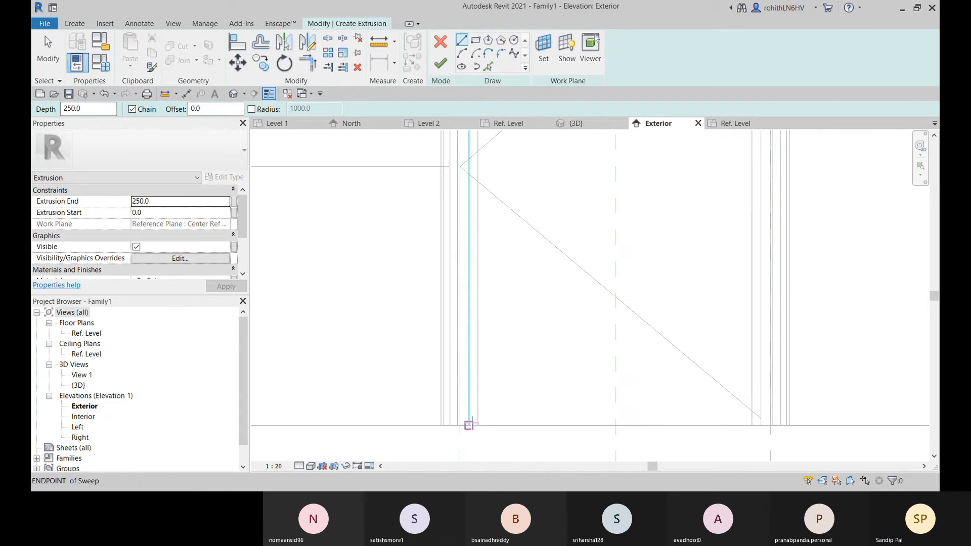
left_click(488, 66)
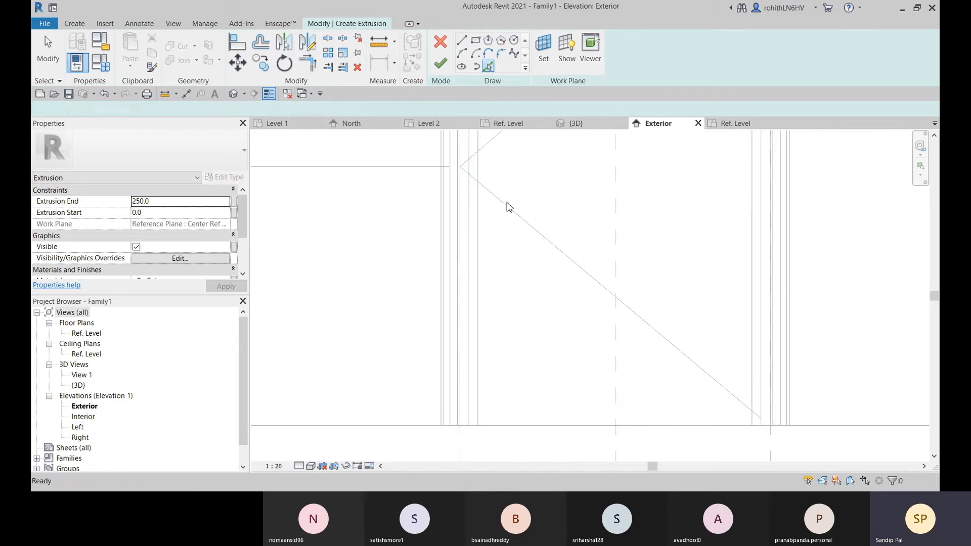
left_click(469, 412)
scroll(521, 327, "down", 2)
middle_click_drag(521, 326, 494, 454)
middle_click_drag(484, 195, 476, 269)
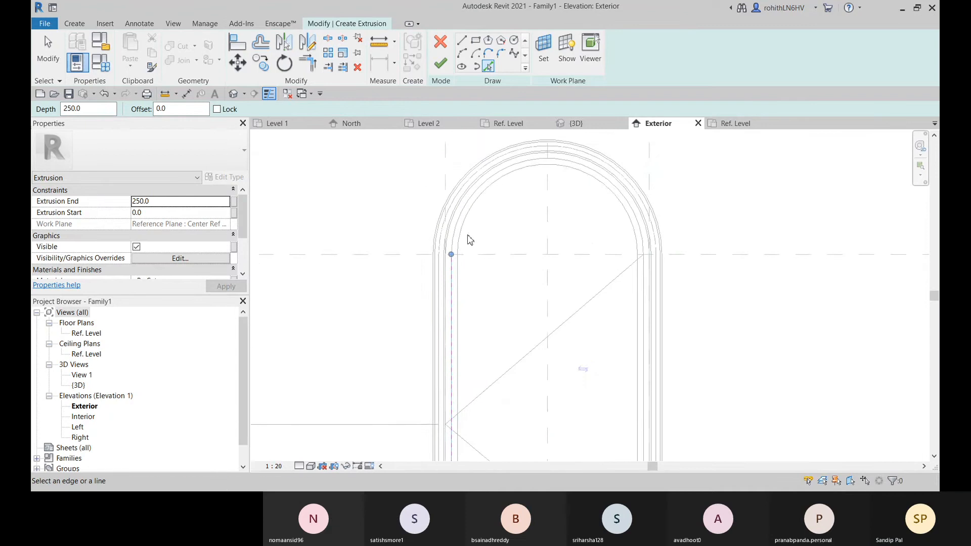
scroll(467, 239, "up", 2)
left_click(456, 217)
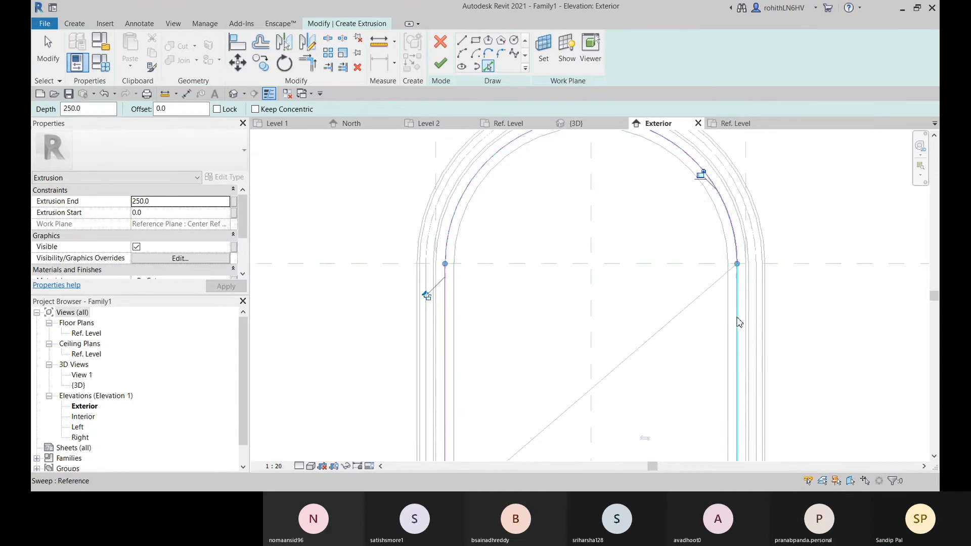
left_click(736, 326)
Close the panel sketch with a bottom line between both sides, offset 25 above the Ref. Level
scroll(707, 369, "down", 2)
mouse_move(705, 373)
middle_mouse_down()
mouse_move(665, 209)
mouse_move(667, 255)
middle_mouse_up()
scroll(657, 346, "up", 2)
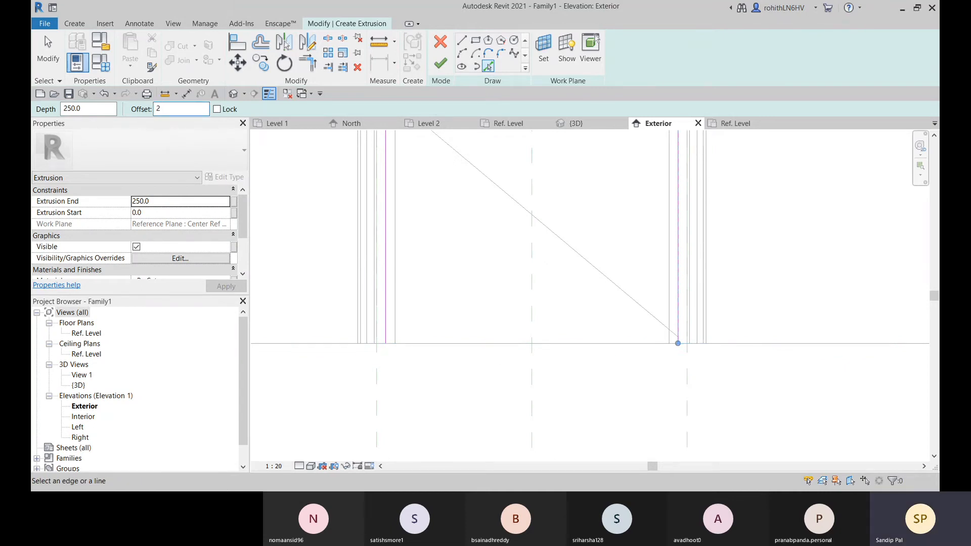
left_click(462, 40)
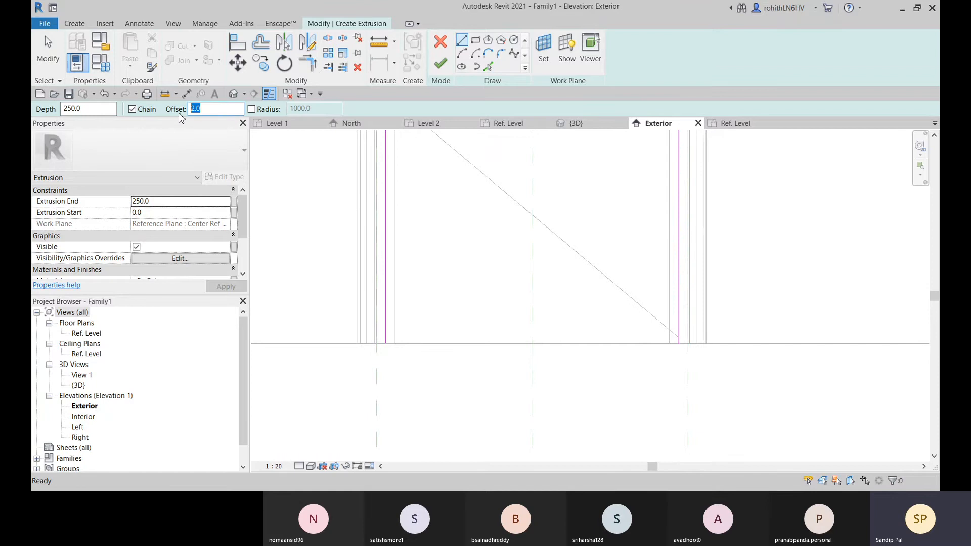
type("25")
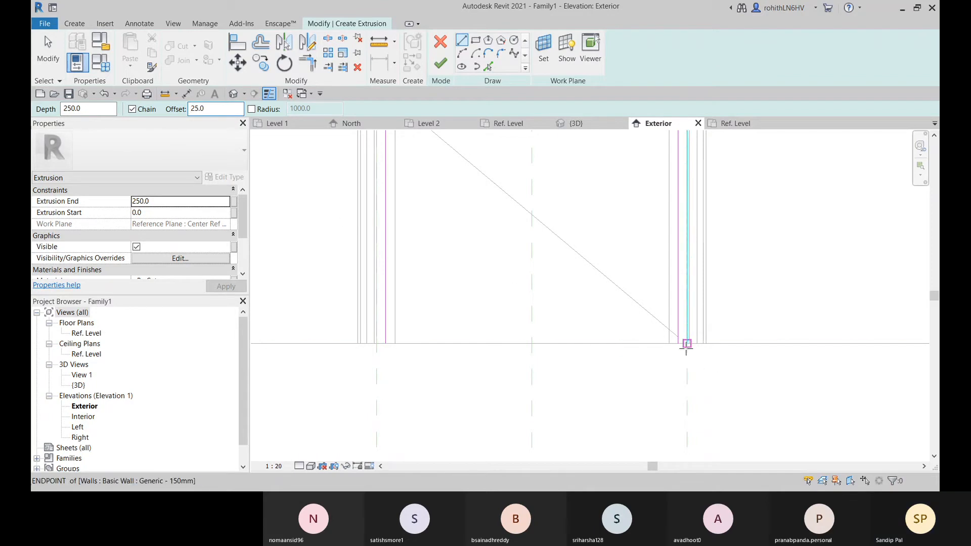
left_click(687, 344)
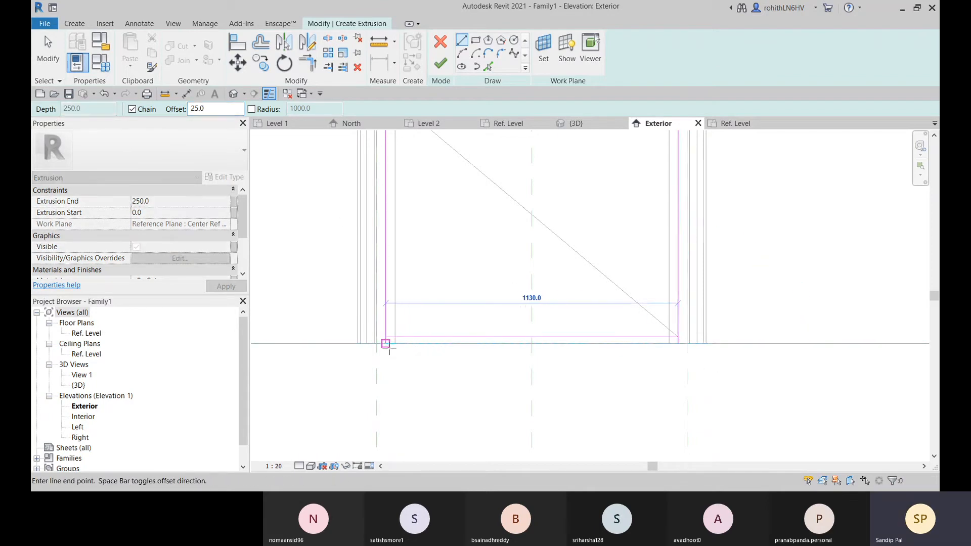
left_click(385, 344)
key("Escape")
key("Escape")
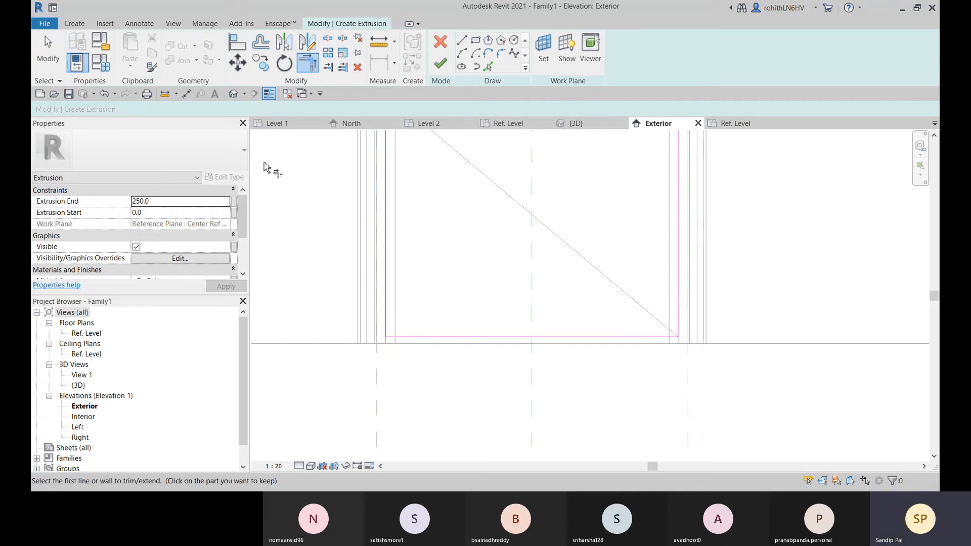
Dimension the panel sketch's bottom line from the Ref. Level and lock the dimension
left_click(186, 95)
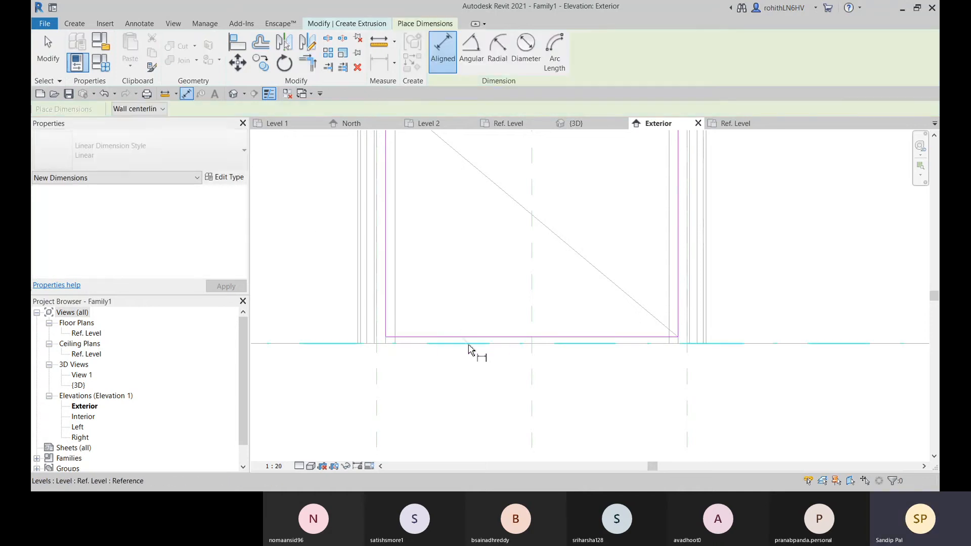
left_click(478, 337)
left_click(484, 294)
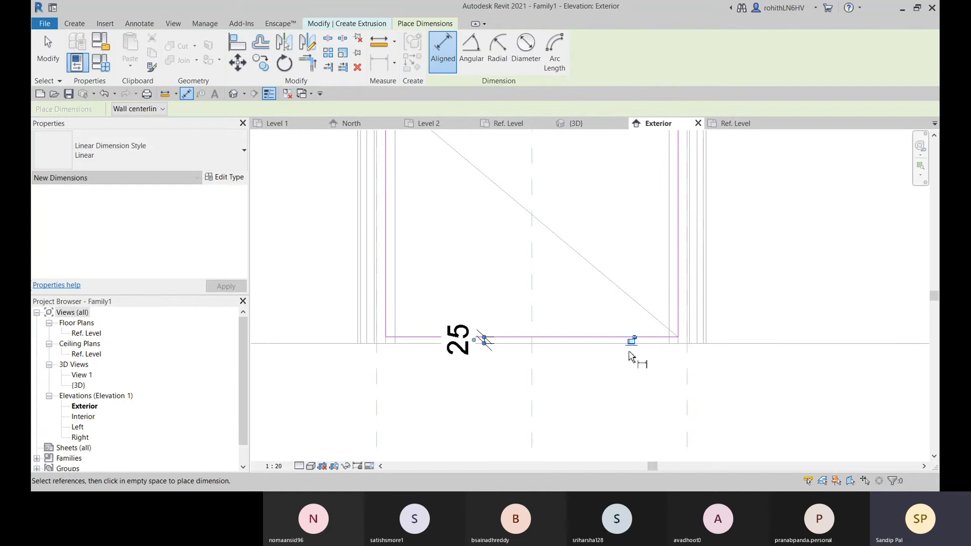
left_click(630, 340)
right_click(533, 271)
key("Escape")
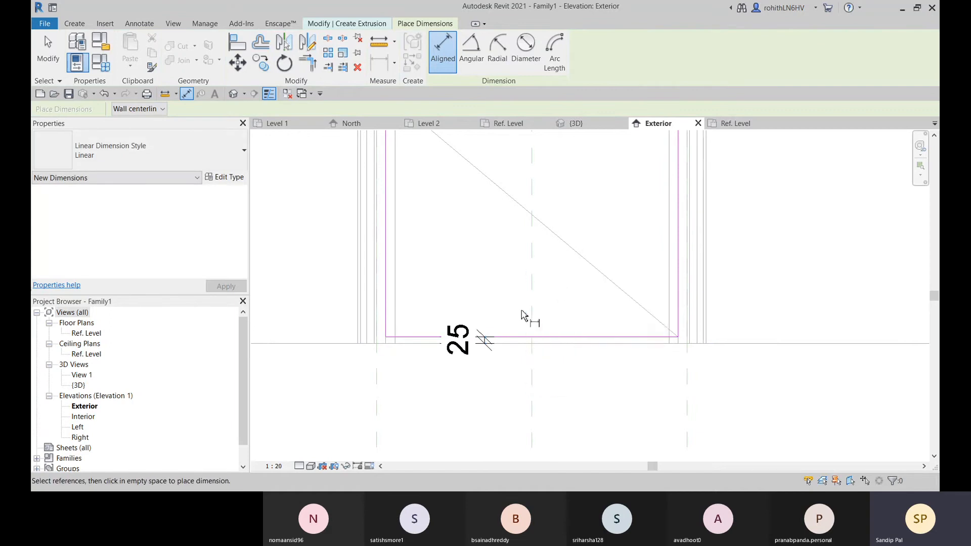
scroll(523, 318, "down", 2)
right_click(499, 284)
left_click(511, 282)
Align both vertical side lines of the panel sketch to the matching frame sweep edges and lock the alignments
middle_click_drag(511, 284, 505, 365)
scroll(413, 220, "up", 2)
middle_click_drag(414, 222, 487, 312)
scroll(471, 317, "up", 2)
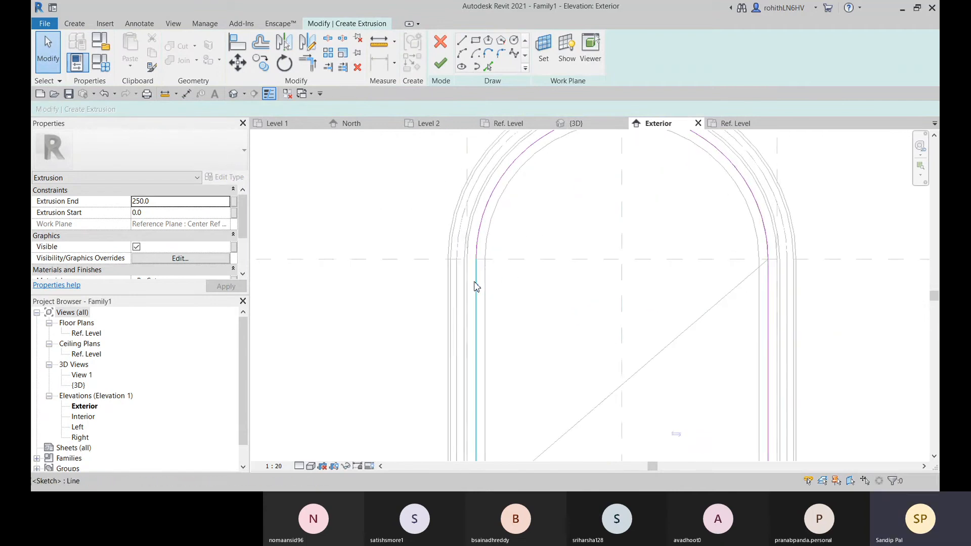
left_click(237, 41)
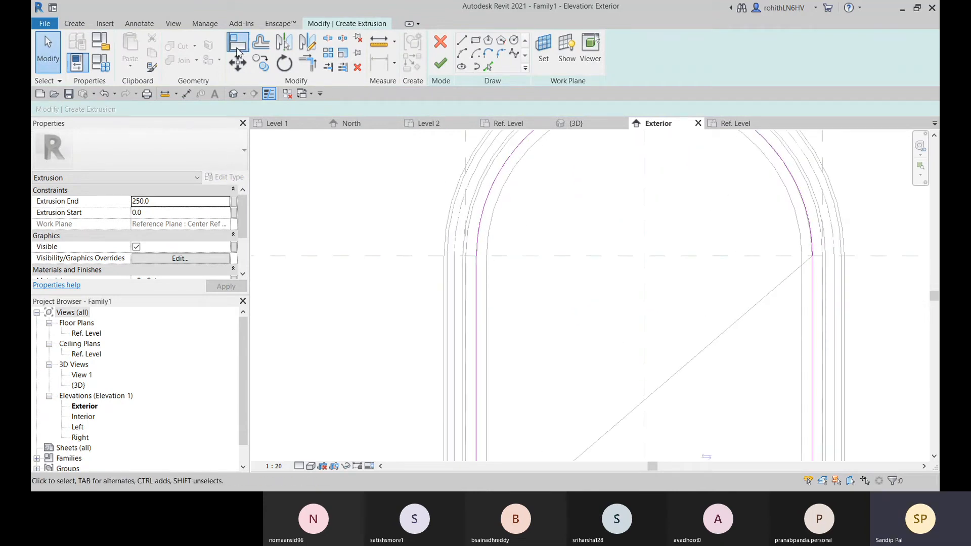
left_click(477, 309)
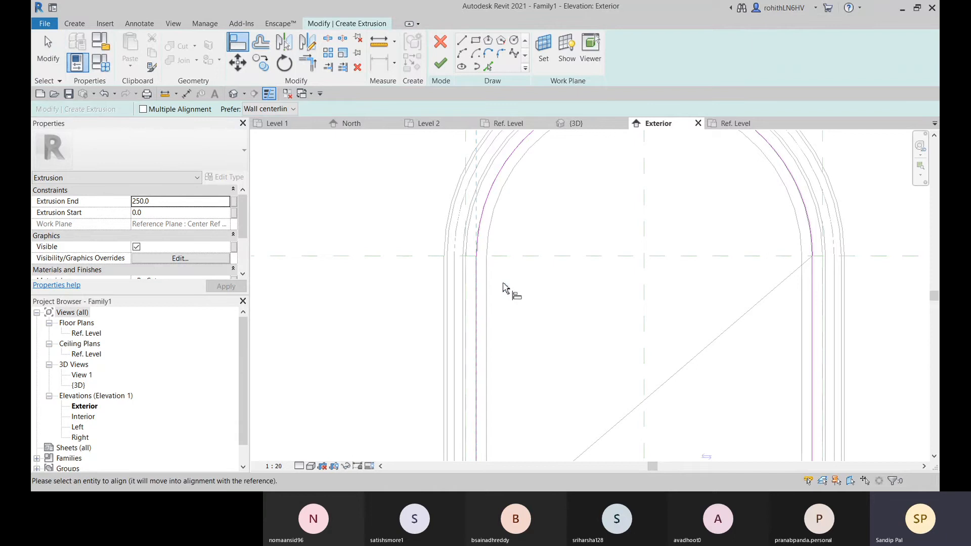
left_click(476, 283)
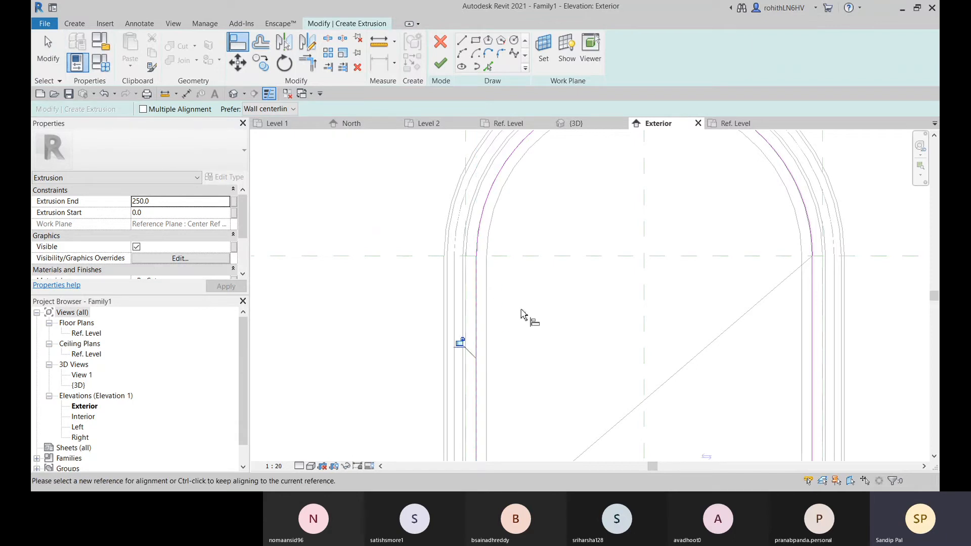
middle_click_drag(739, 346, 617, 289)
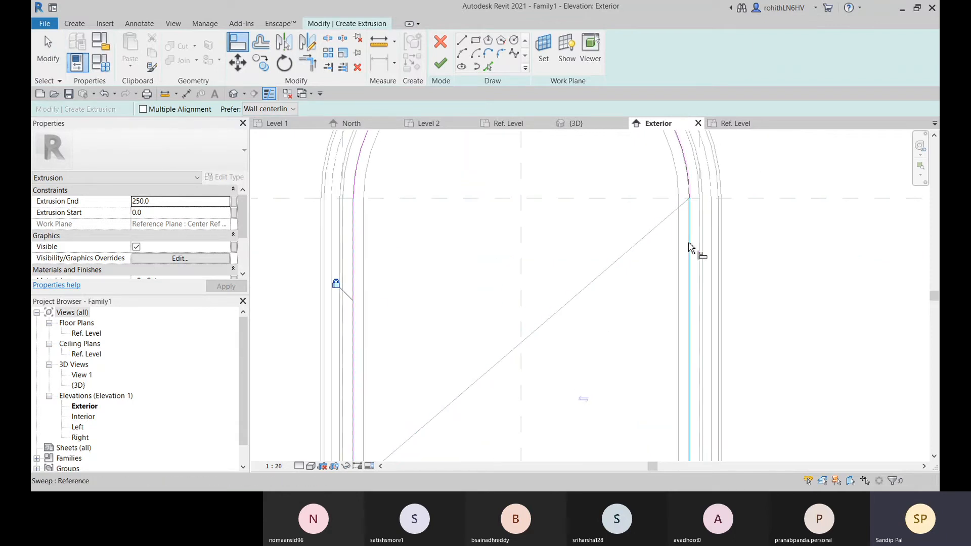
left_click(693, 325)
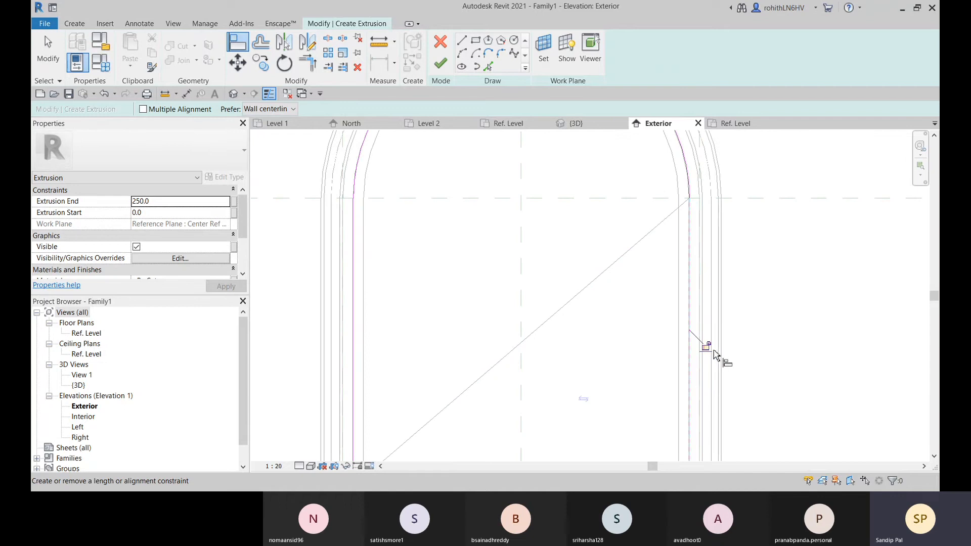
left_click(708, 346)
Finish the arched panel sketch to create the door panel extrusion
scroll(630, 312, "down", 3)
middle_click_drag(626, 312, 611, 321)
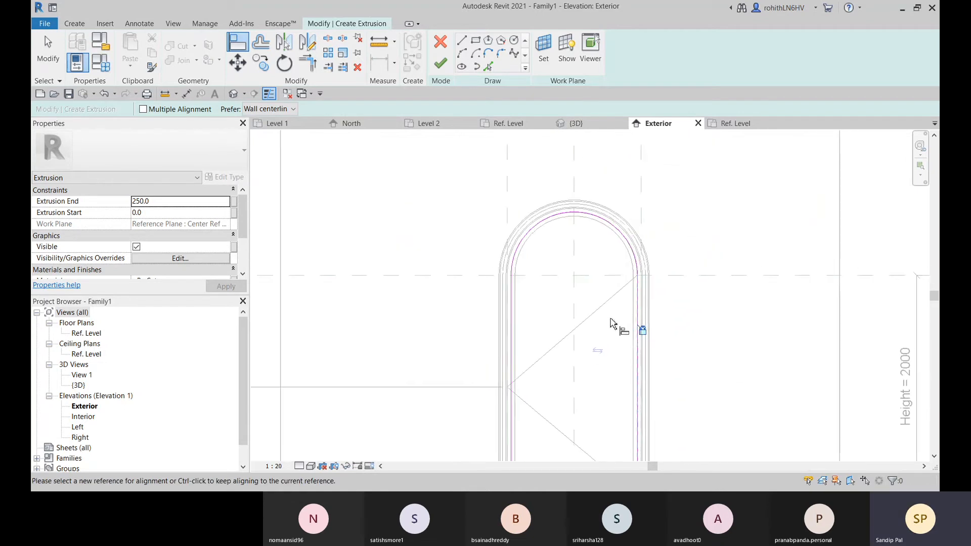
scroll(612, 304, "up", 1)
scroll(622, 318, "up", 2)
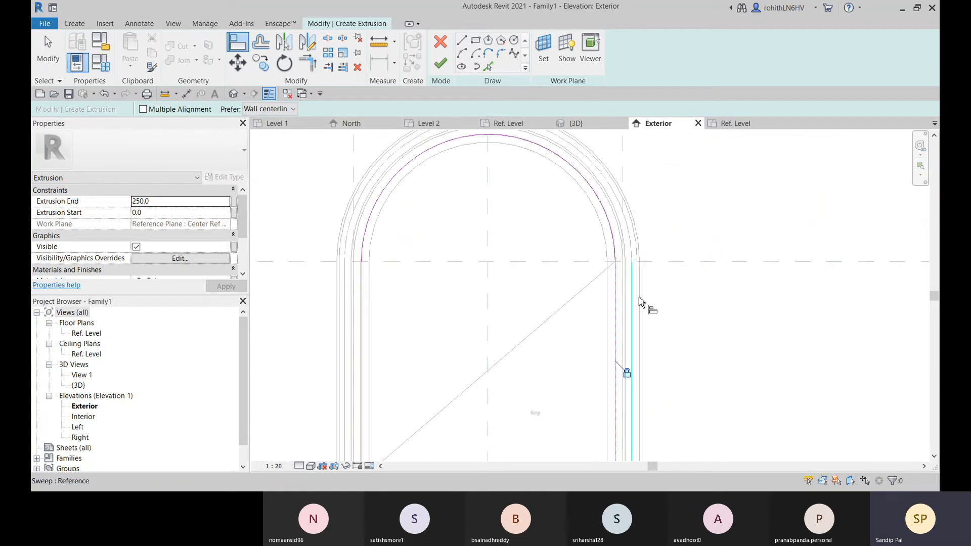
left_click(440, 64)
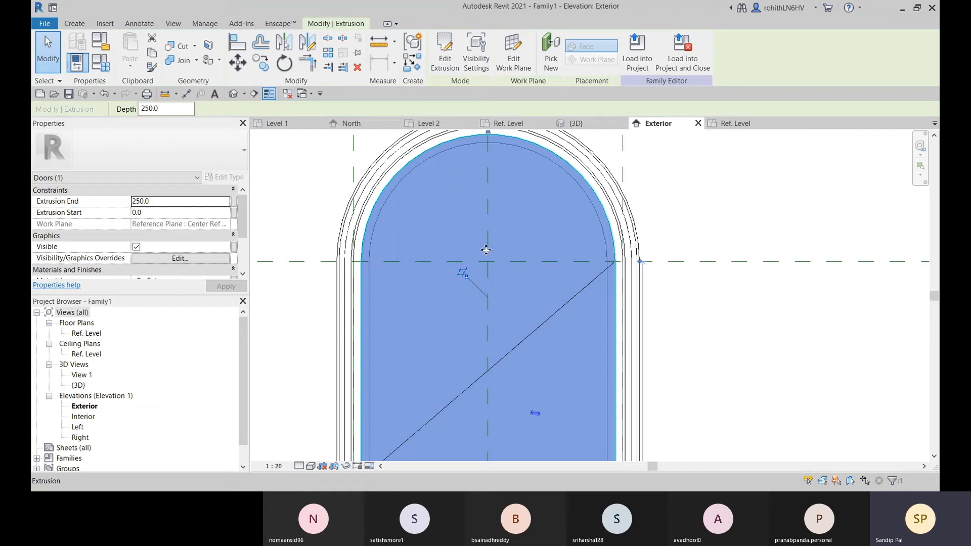
Set the door panel extrusion's depth to 35 and check the panel in the 3D view
left_click(171, 109)
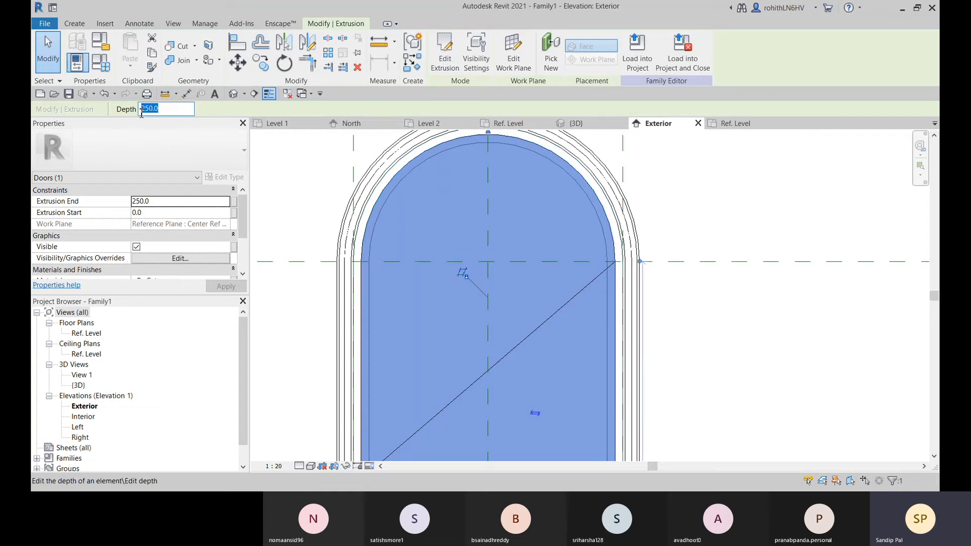
scroll(666, 210, "down", 4)
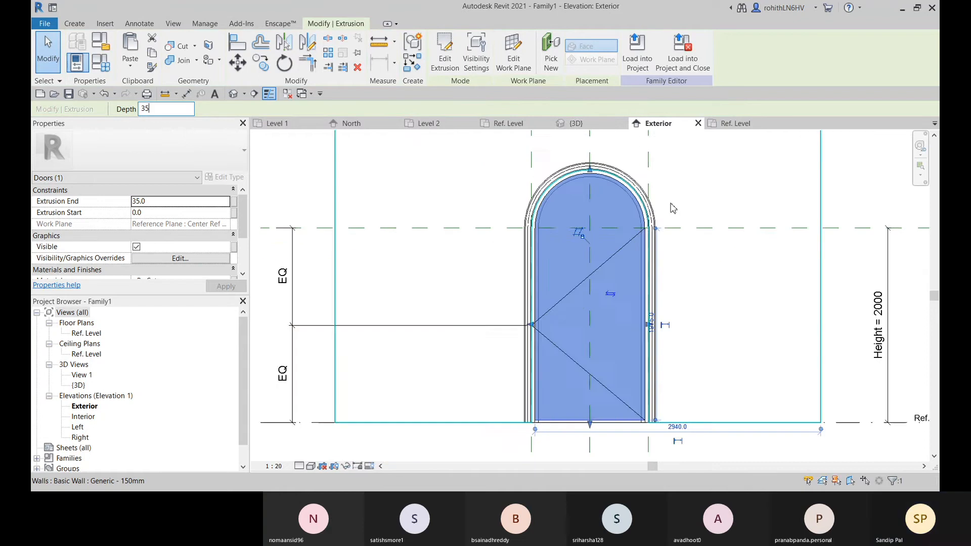
left_click(576, 123)
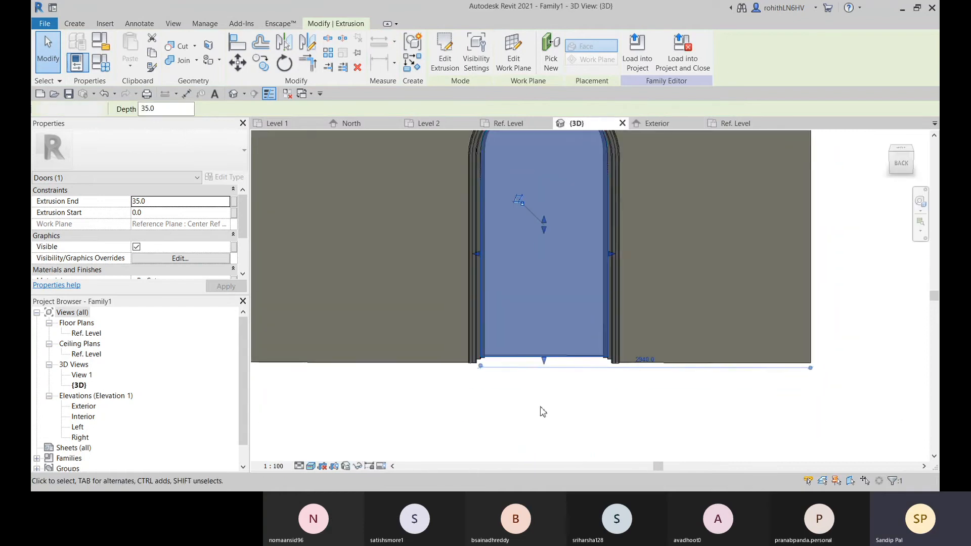
left_click(561, 418)
middle_click_drag(561, 418, 585, 342, "shift")
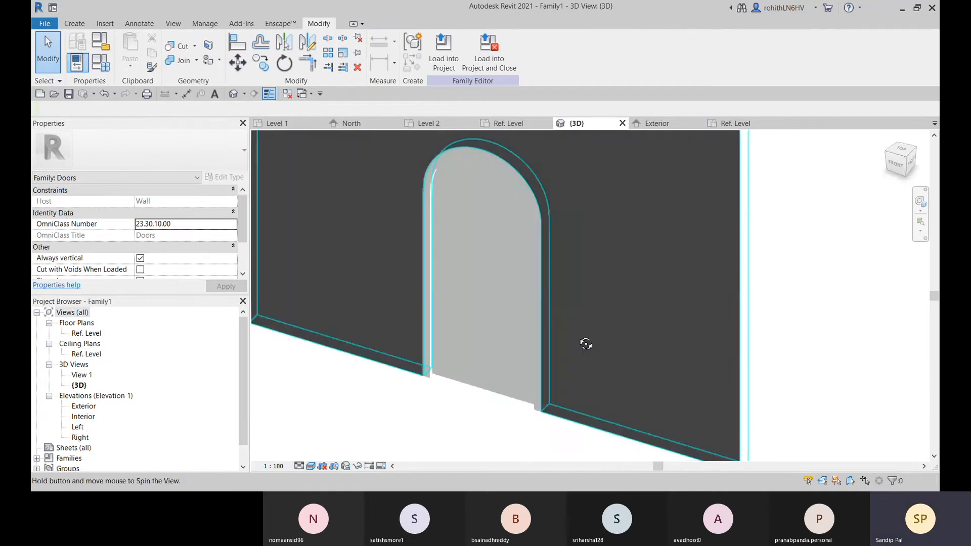
Set the family's Height parameter to 2500 and select the frame sweep around the arched opening in 3D
left_click(105, 63)
left_click(202, 198)
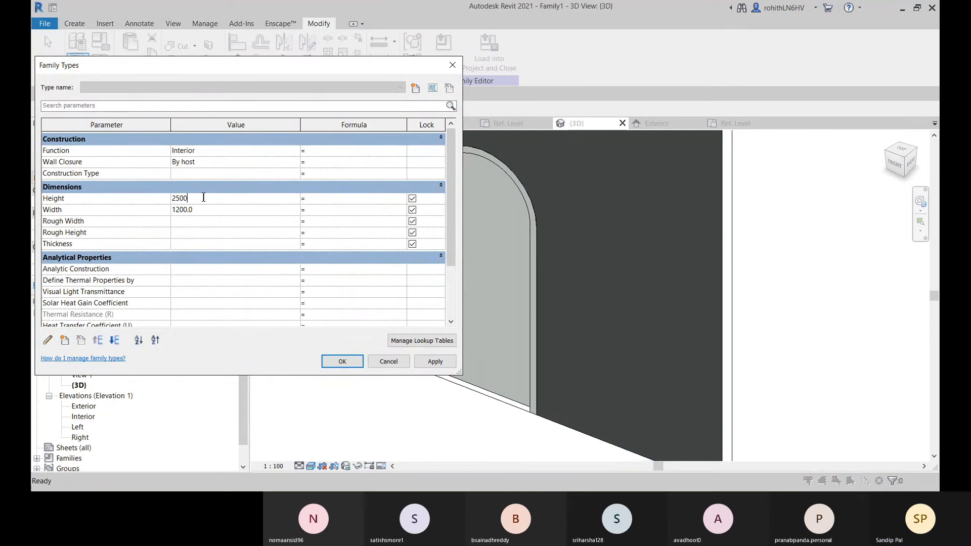
left_click(435, 361)
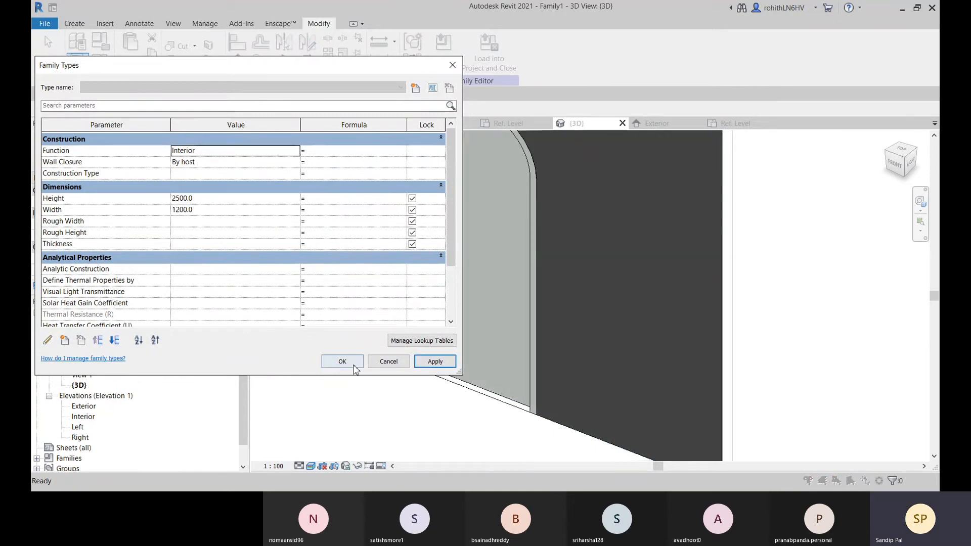
left_click(342, 361)
scroll(470, 369, "down", 2)
middle_click_drag(623, 368, 344, 329, "shift")
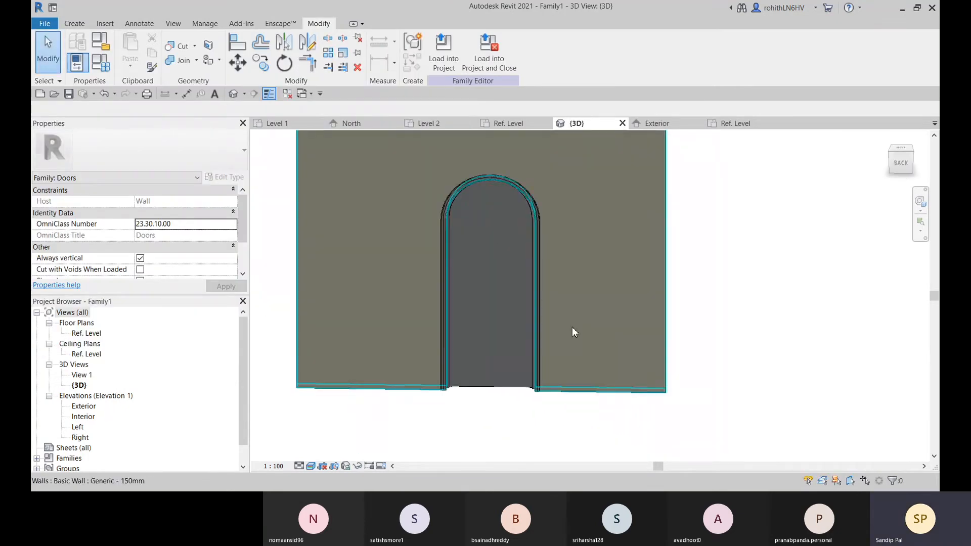
middle_click_drag(553, 379, 427, 424)
left_click(434, 388)
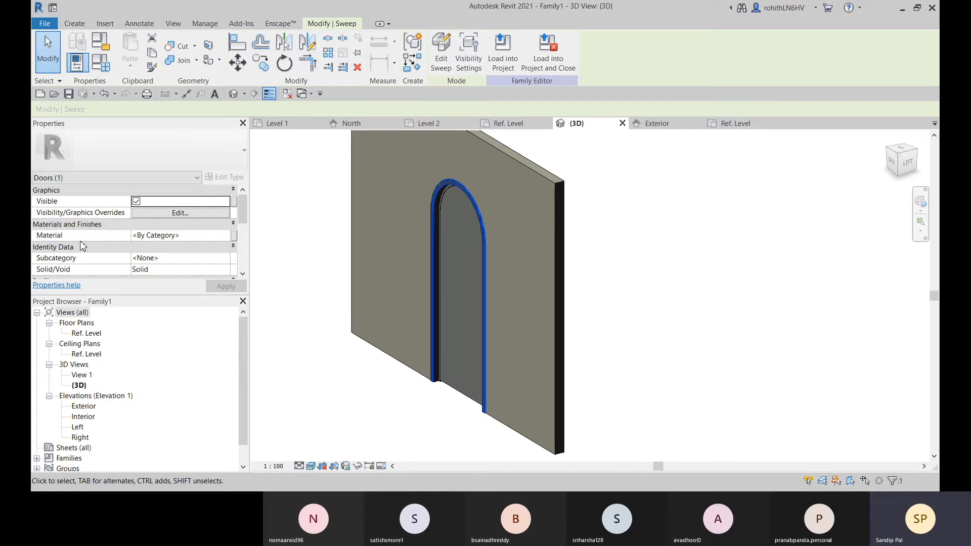
left_click(182, 236)
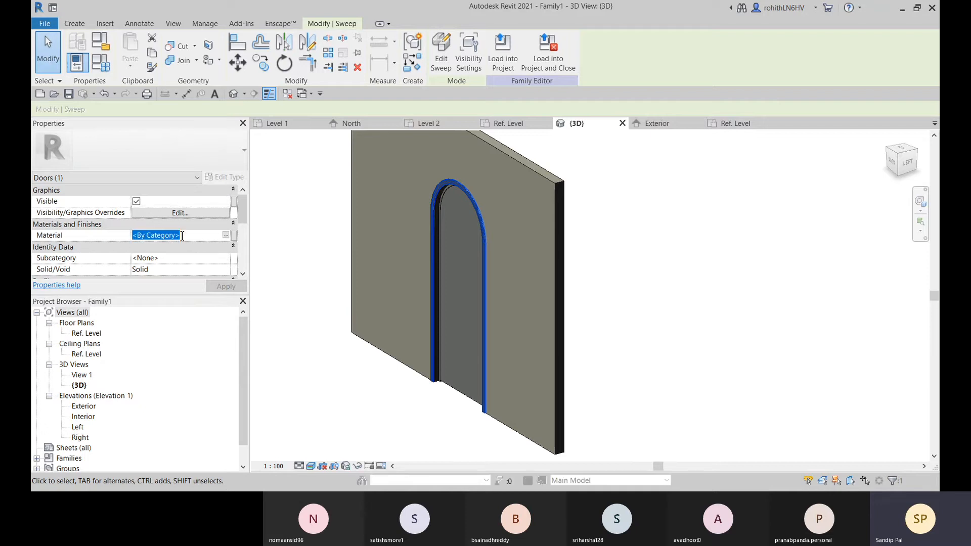
left_click(233, 236)
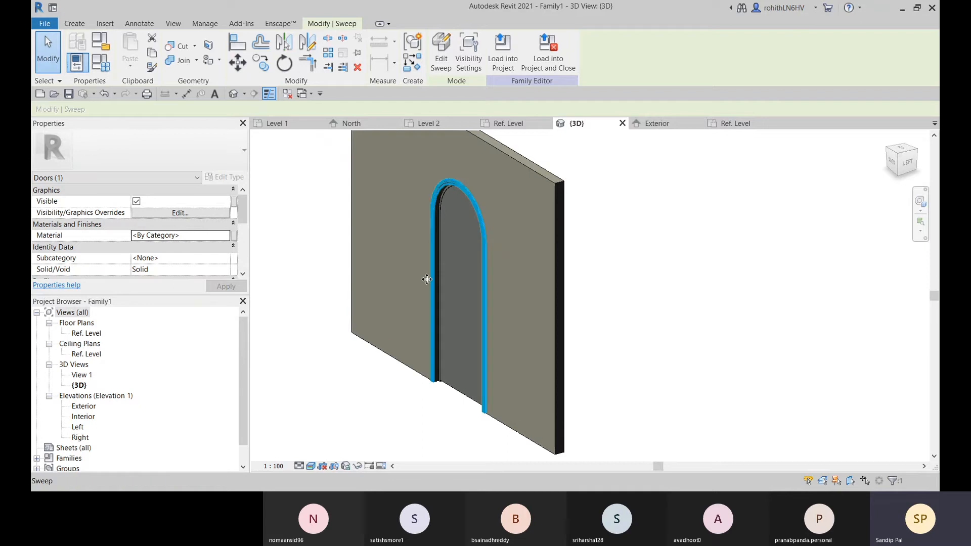
middle_click_drag(338, 384, 366, 366)
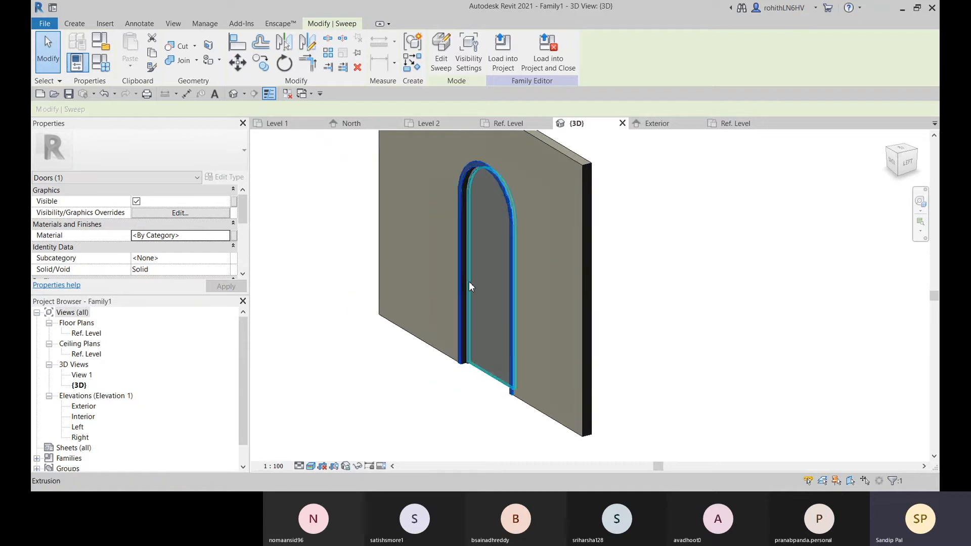
left_click(233, 236)
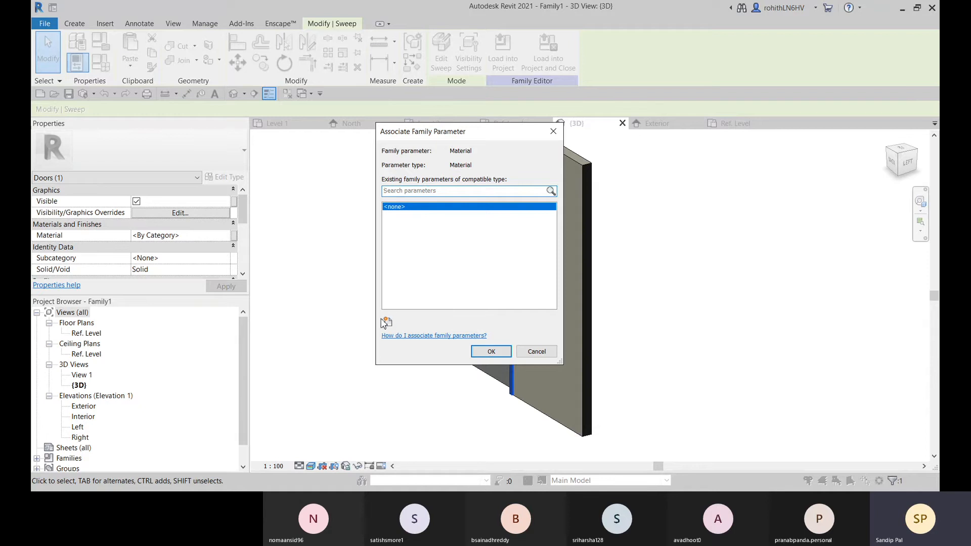
left_click(387, 322)
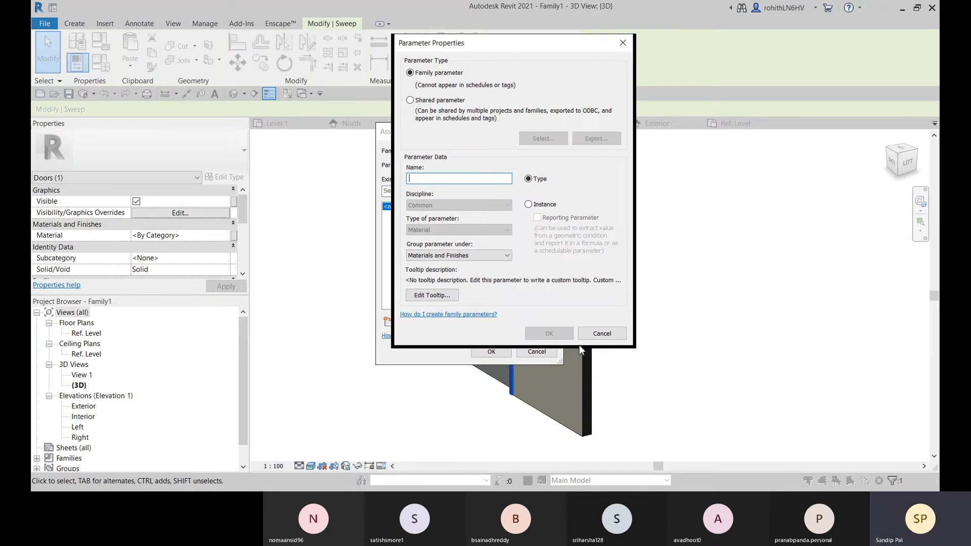
left_click(602, 334)
left_click(535, 353)
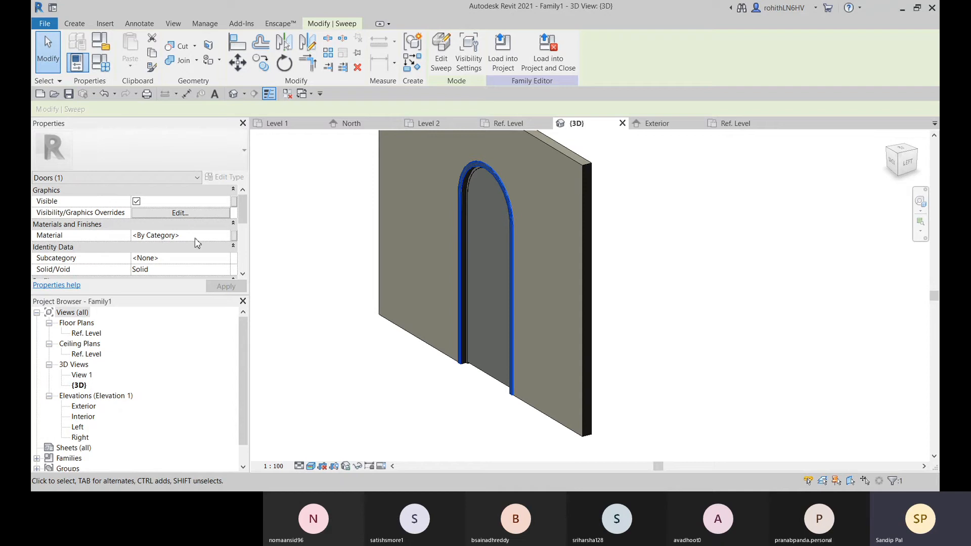
Associate the frame sweep's material with a new instance family parameter named Frame Material, grouped under Materials and Finishes
left_click(234, 239)
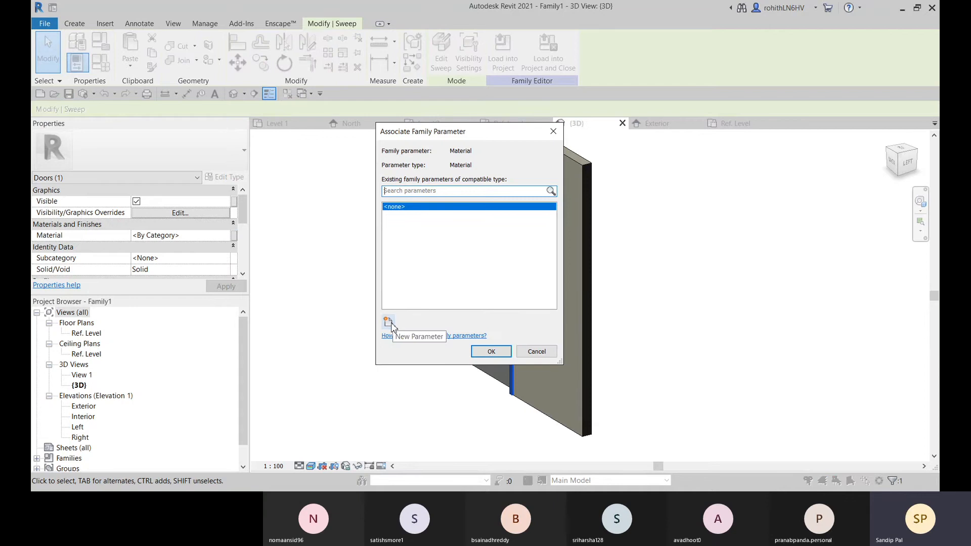
left_click(387, 321)
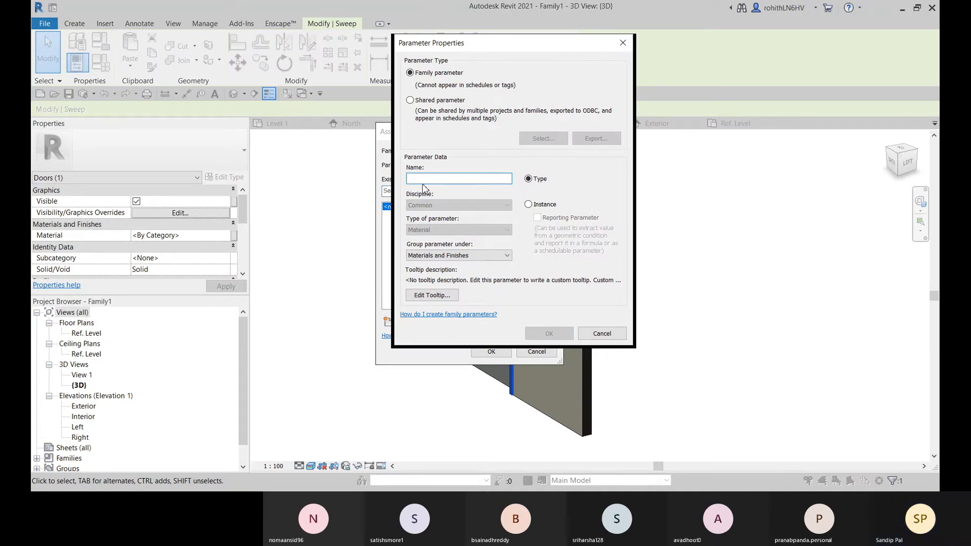
type("Frame ")
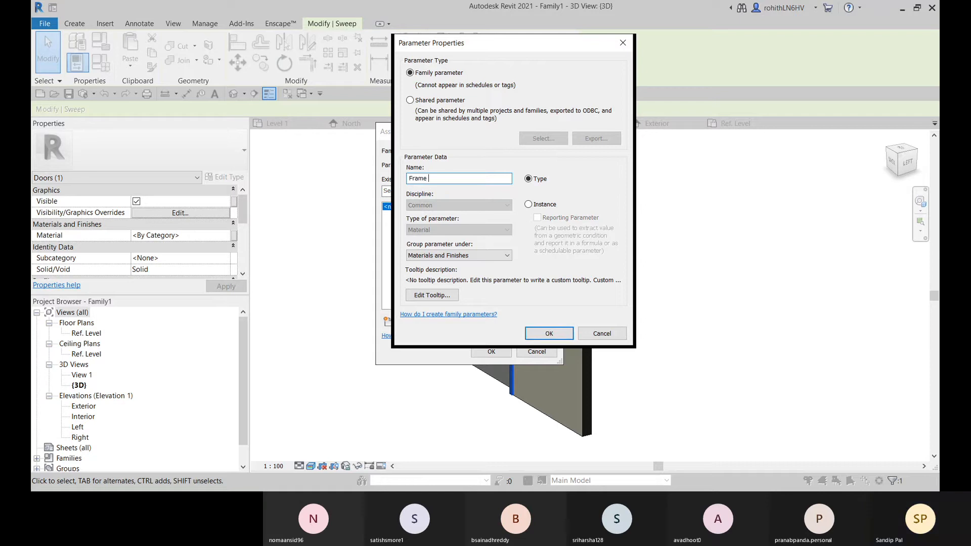
type("Material")
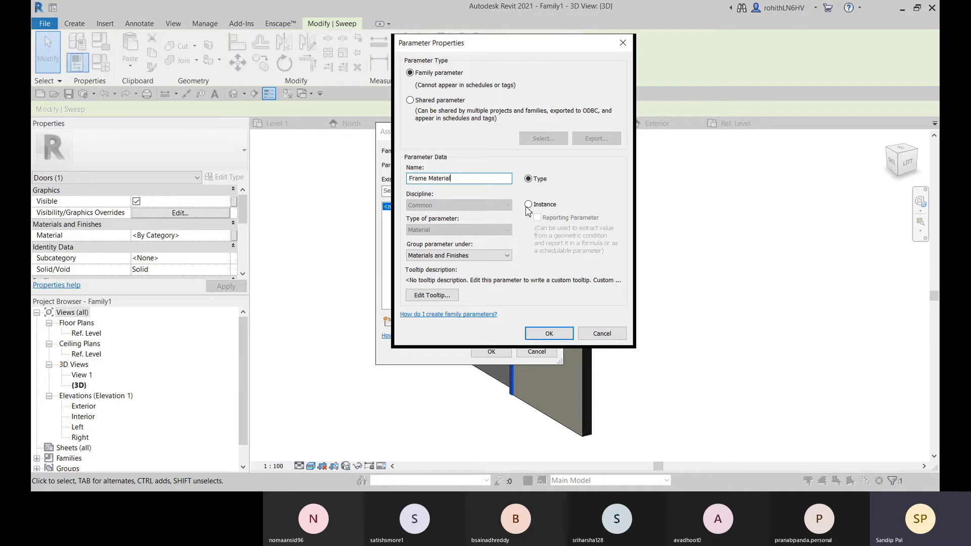
left_click(529, 205)
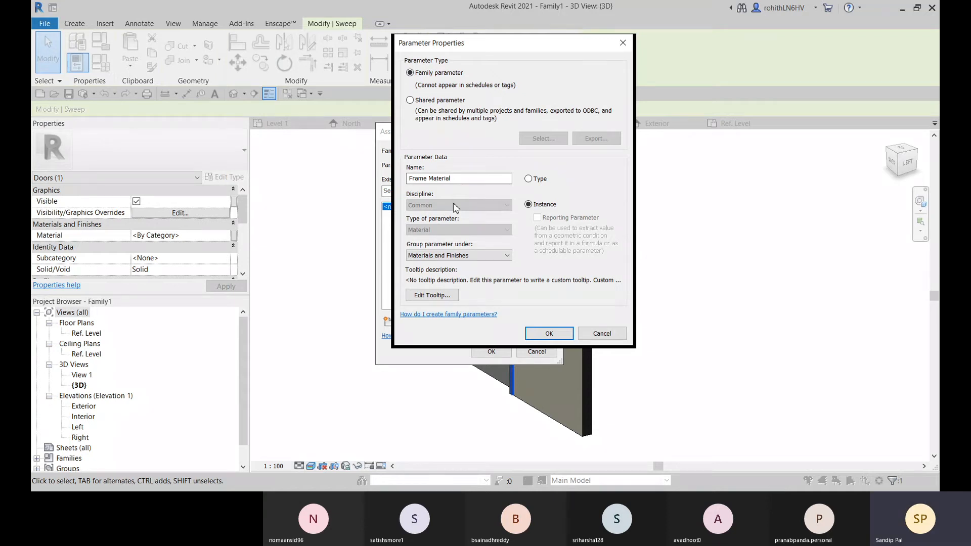
left_click(410, 100)
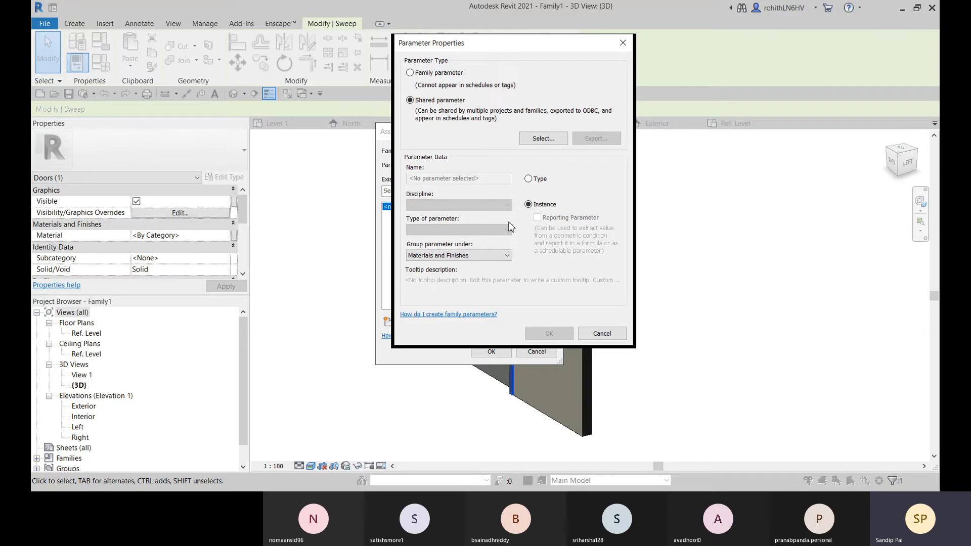
left_click(544, 144)
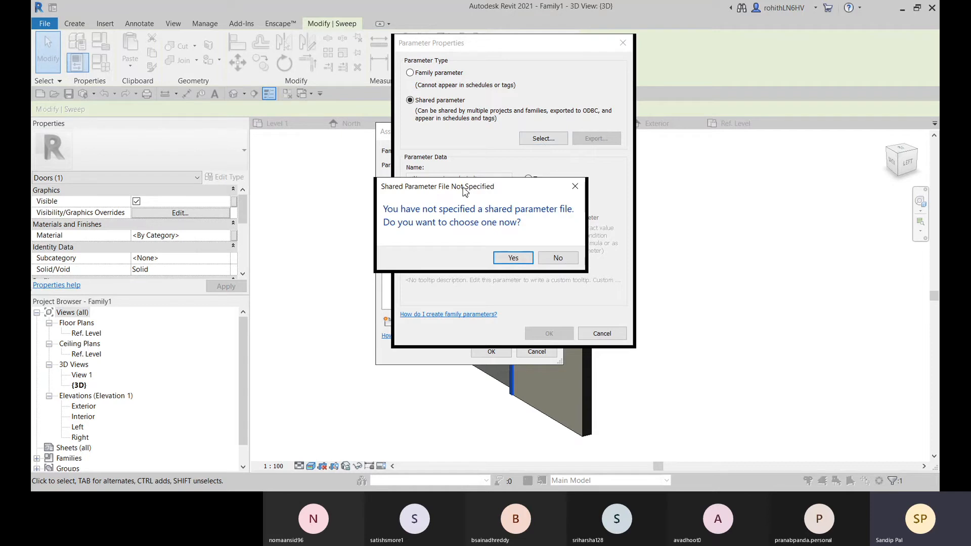
left_click_drag(464, 190, 491, 187)
left_click(582, 244)
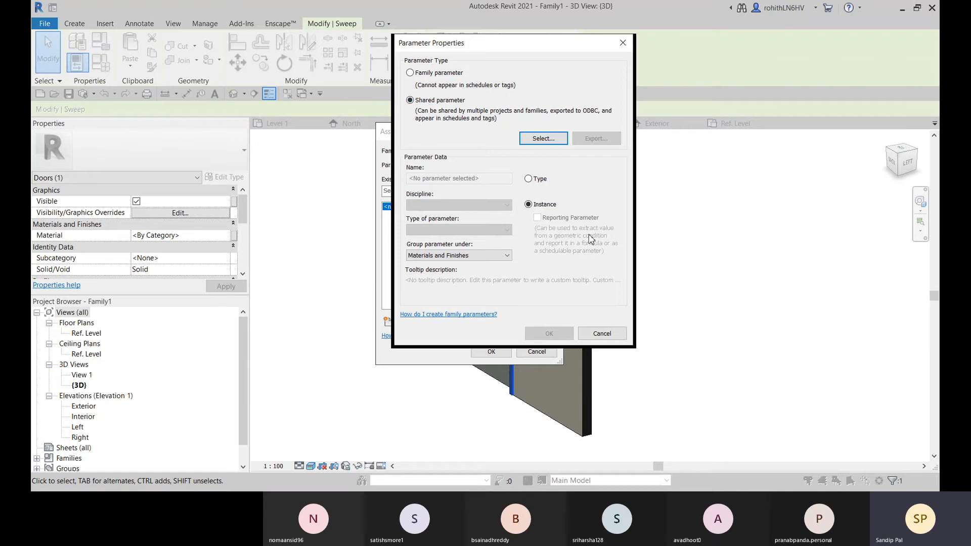
Create Frame Material as an instance family parameter and associate it with the arched frame sweep's material
left_click(409, 74)
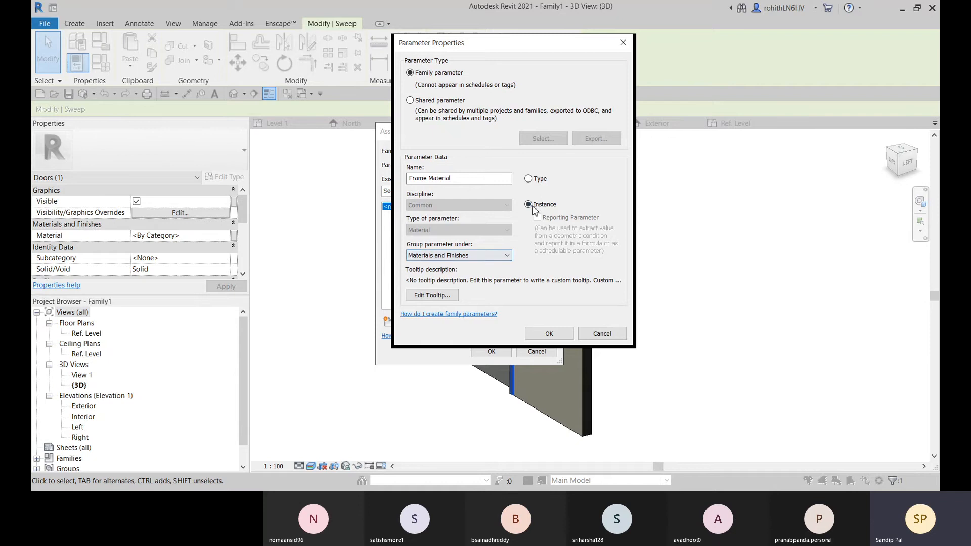
left_click(549, 333)
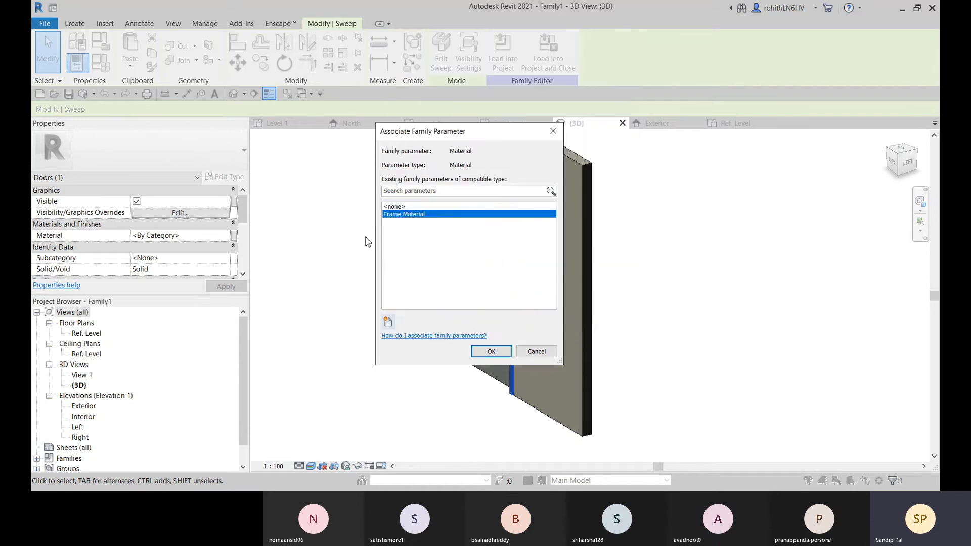
left_click(485, 353)
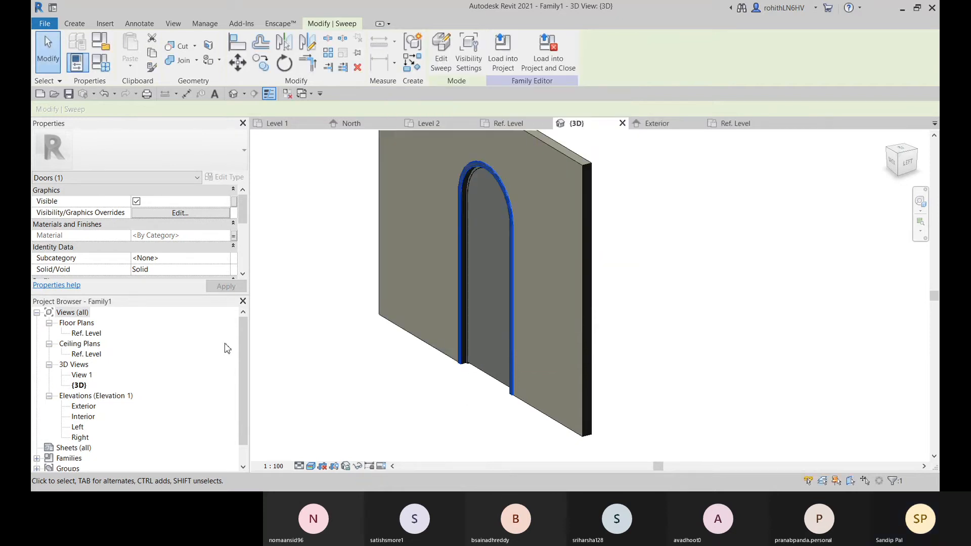
Open the material selection for the Frame Material parameter in the family types
left_click(101, 62)
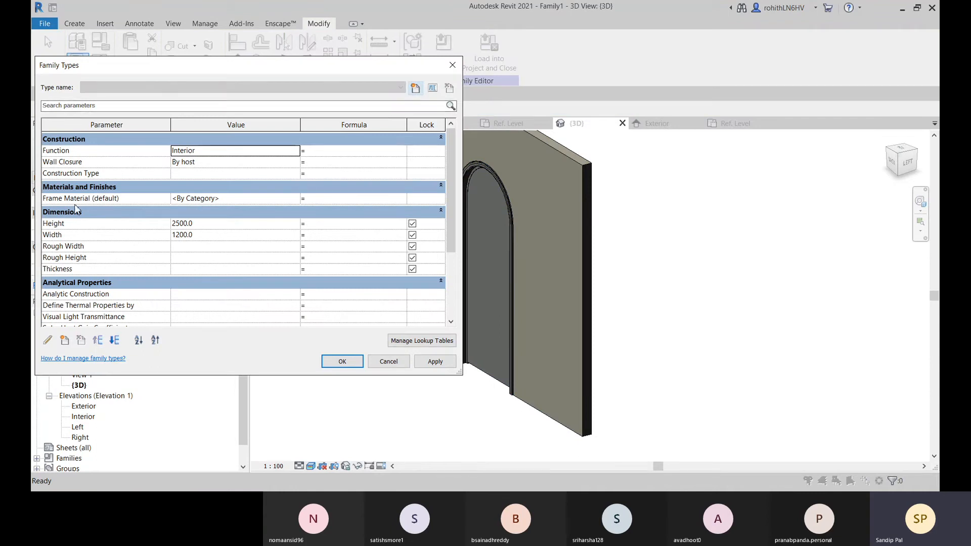
left_click(297, 199)
left_click(295, 198)
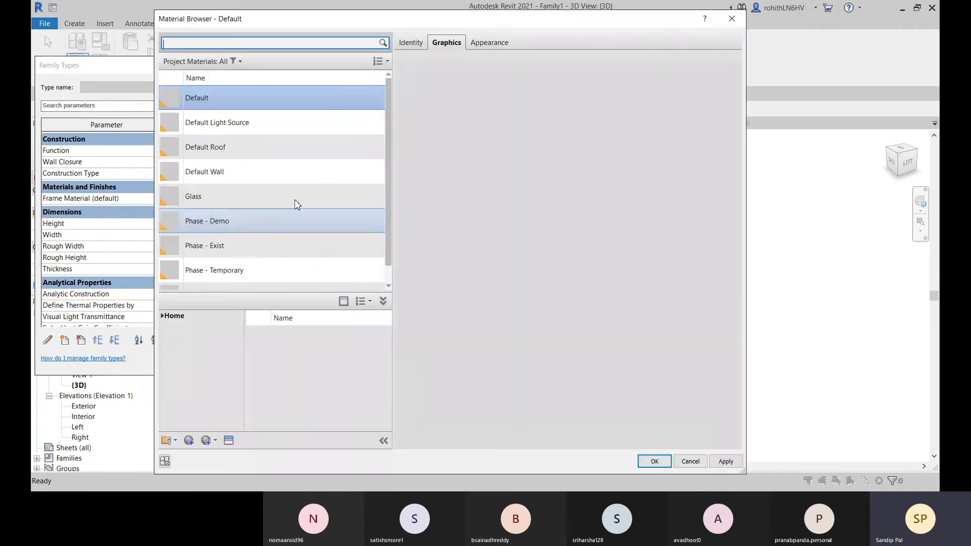
Try to assign Birch - Semigloss from the AEC Materials wood category to the Frame Material parameter
scroll(204, 202, "down", 1)
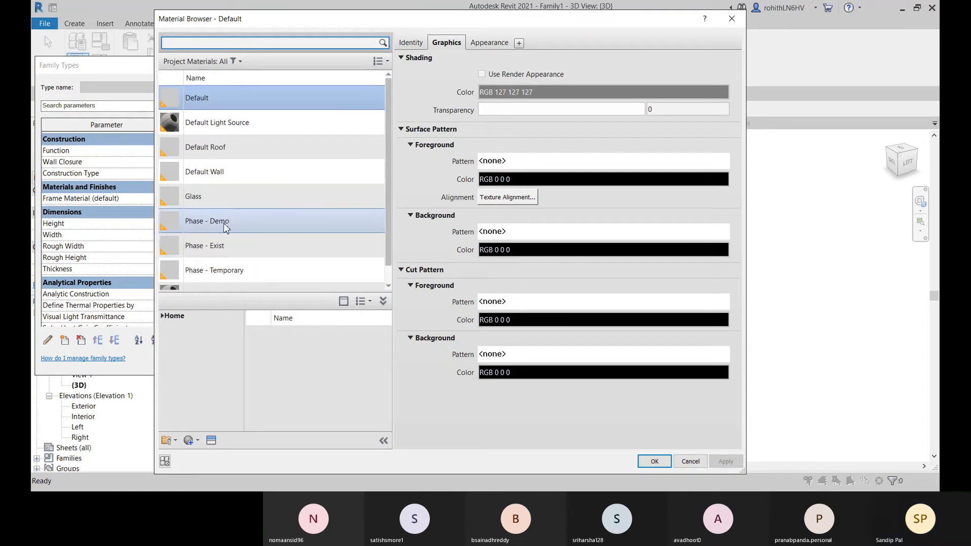
left_click(164, 317)
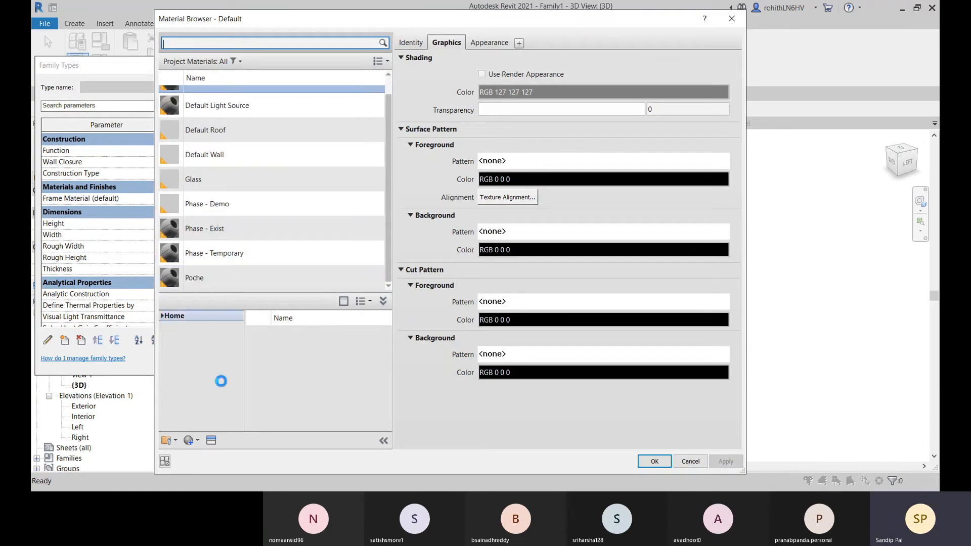
left_click(167, 337)
scroll(182, 354, "down", 3)
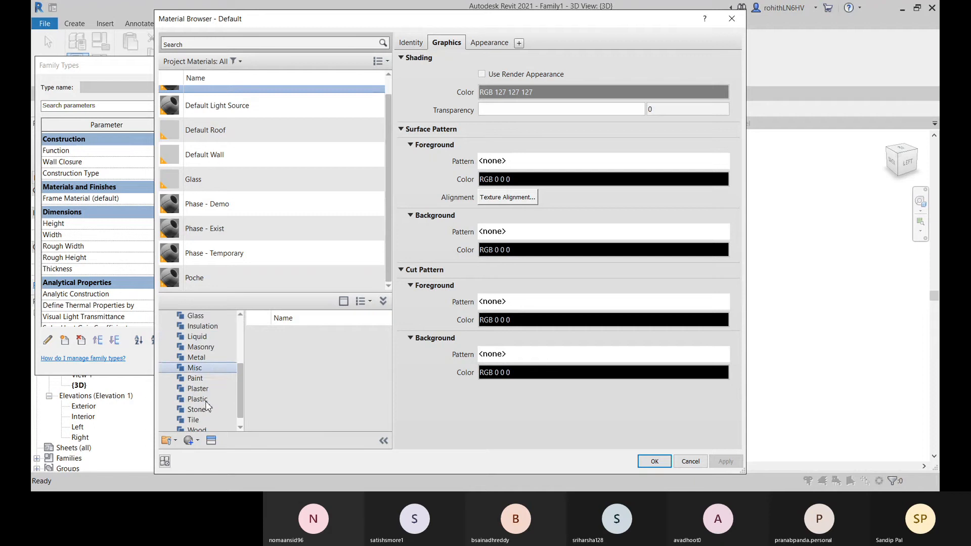
left_click(197, 420)
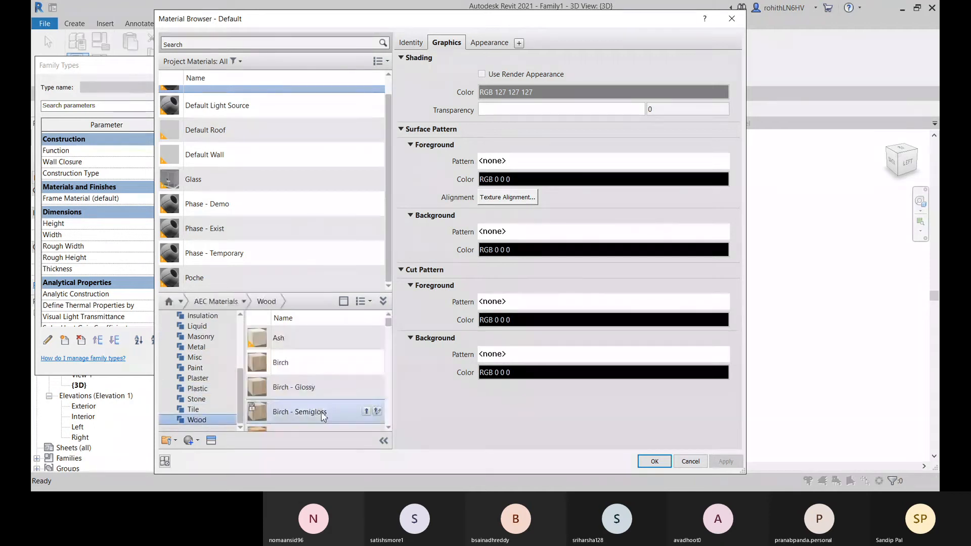
scroll(304, 384, "down", 2)
scroll(293, 369, "up", 2)
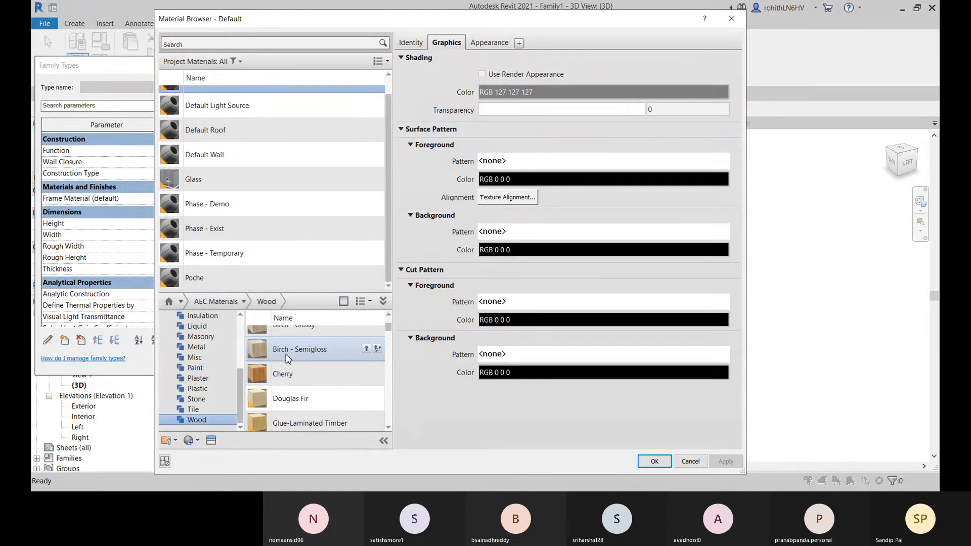
left_click(287, 355)
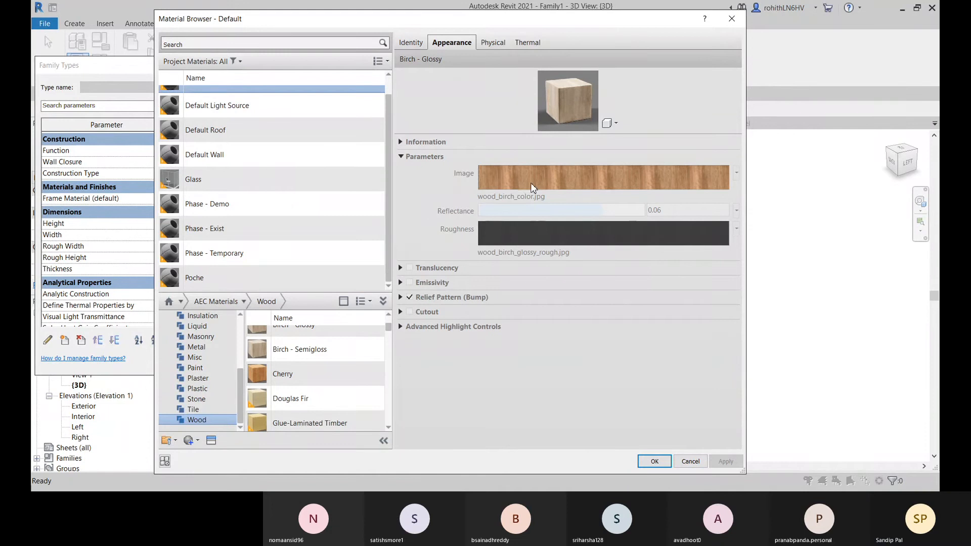
left_click(654, 461)
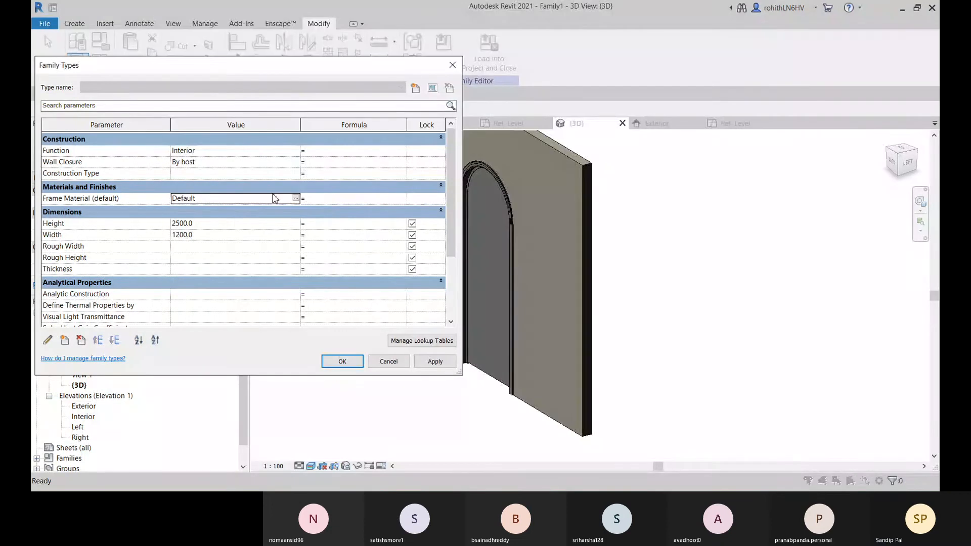
Reopen the Frame Material selection and add Birch - Semigloss from the AEC Materials wood category to the project materials for editing
left_click(296, 197)
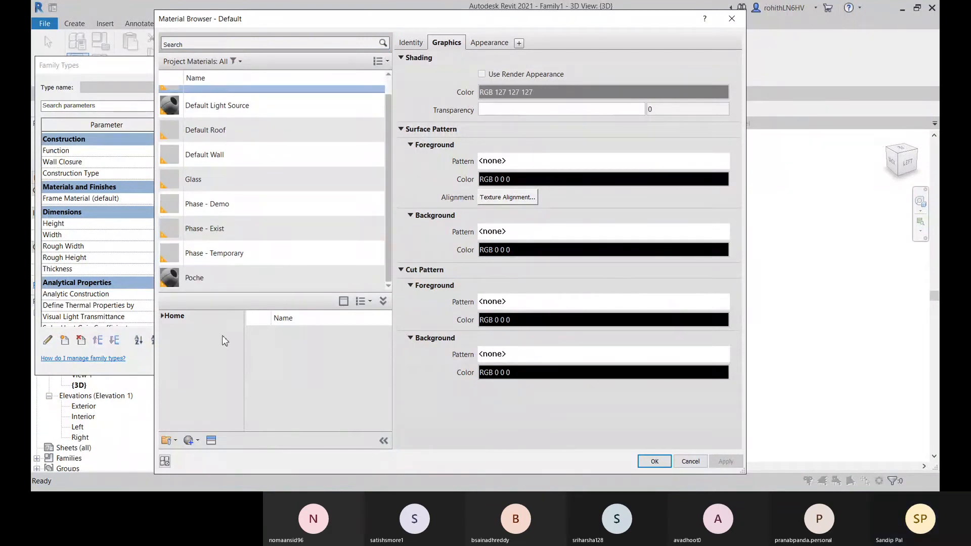
left_click(168, 337)
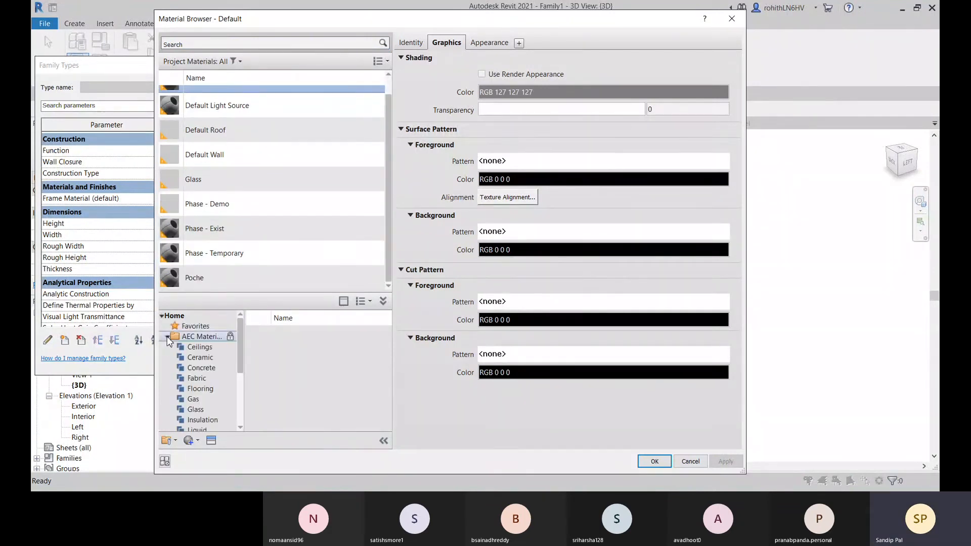
left_click_drag(240, 370, 239, 434)
left_click(197, 420)
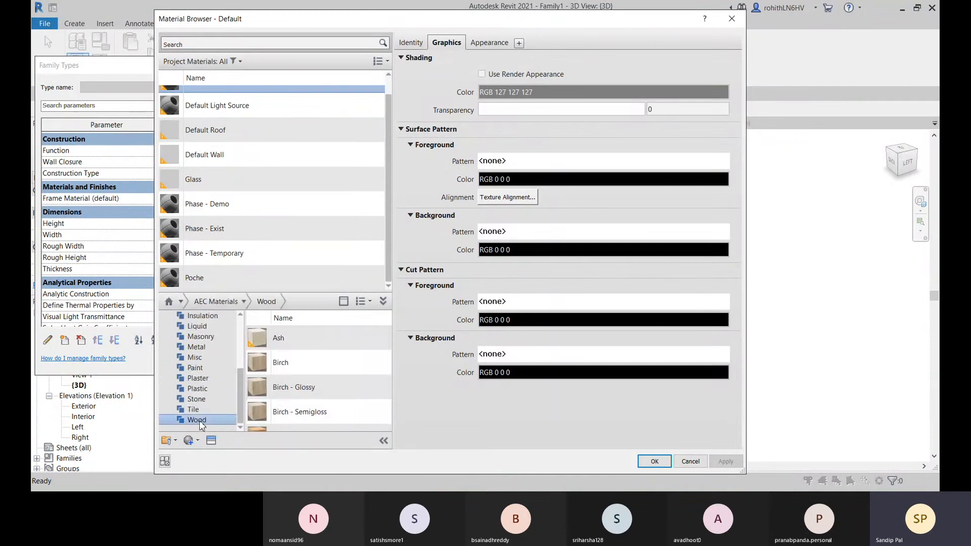
scroll(308, 373, "down", 2)
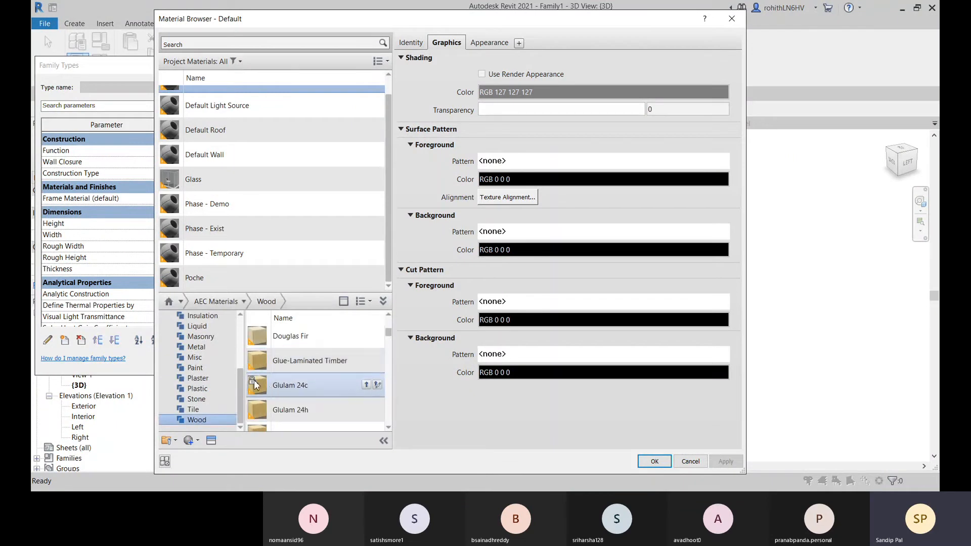
scroll(294, 366, "up", 2)
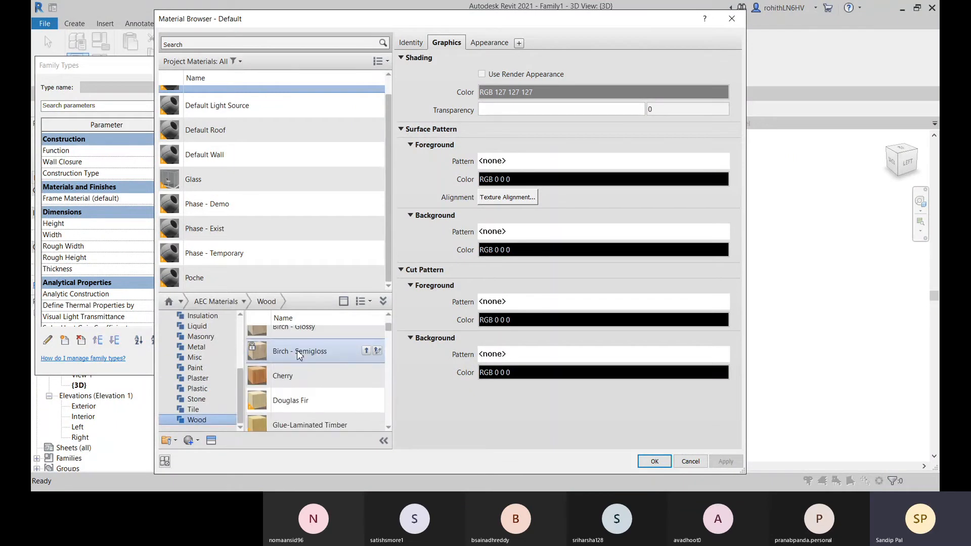
left_click(377, 352)
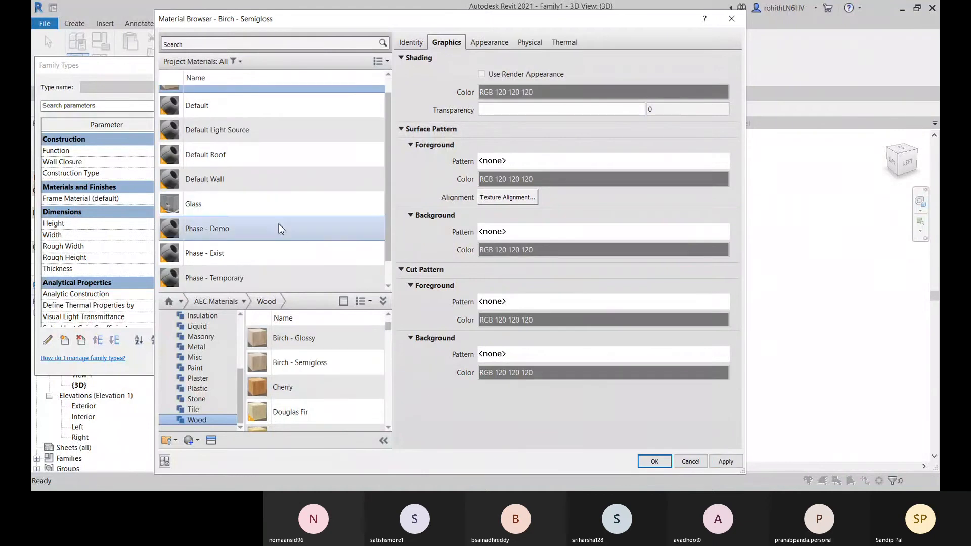
scroll(302, 276, "up", 1)
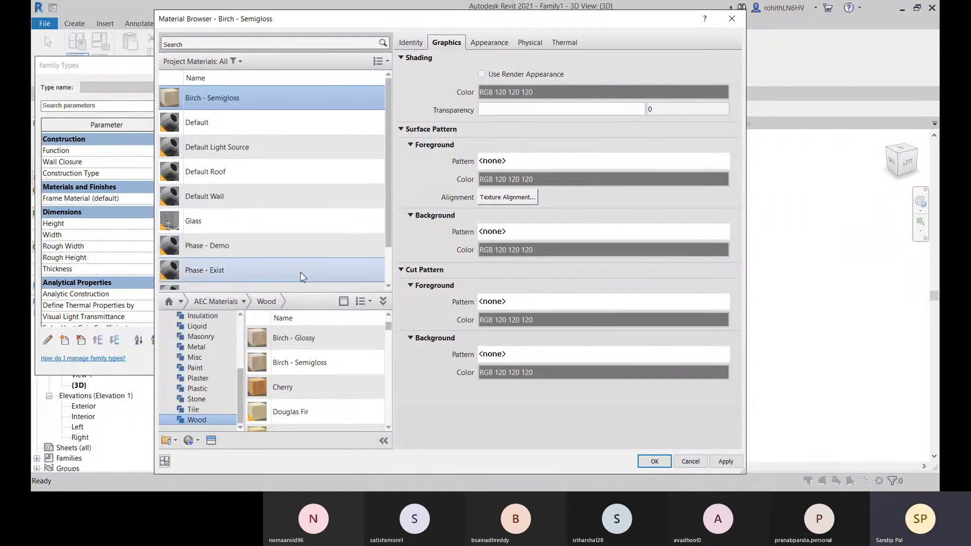
Open the wood_birch_color.jpg appearance image of Birch - Semigloss for texture editing, keeping its Y offset at 0.00 mm
left_click(504, 43)
left_click(541, 175)
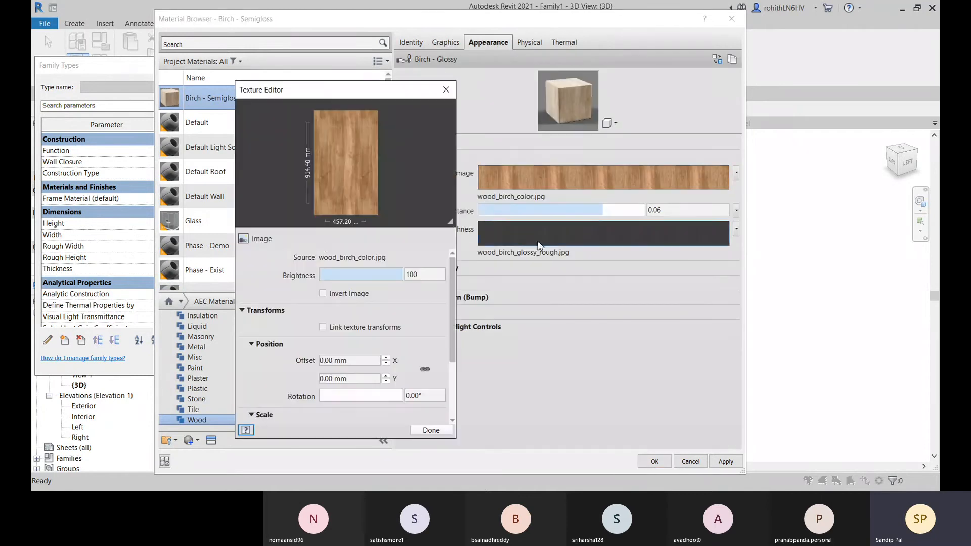
scroll(389, 277, "down", 1)
left_click(339, 322)
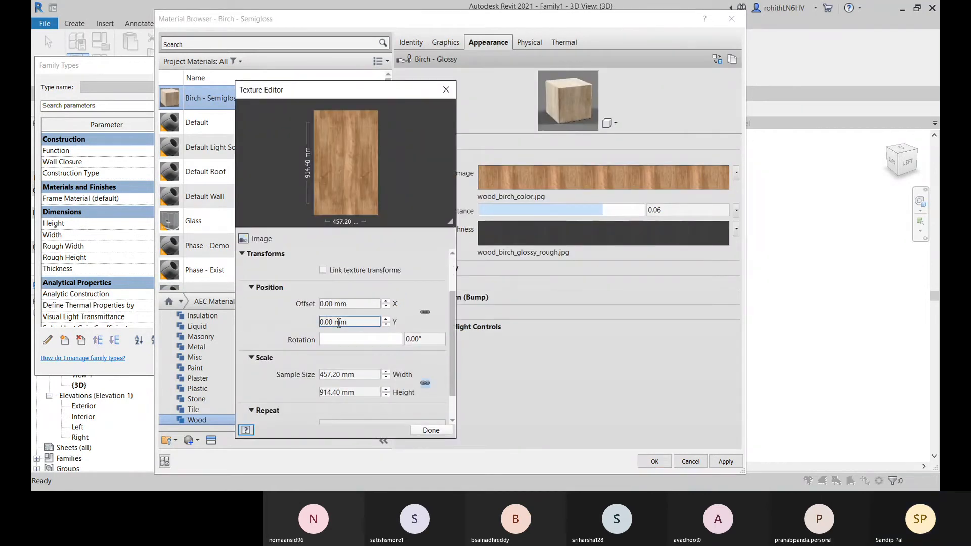
scroll(362, 319, "down", 1)
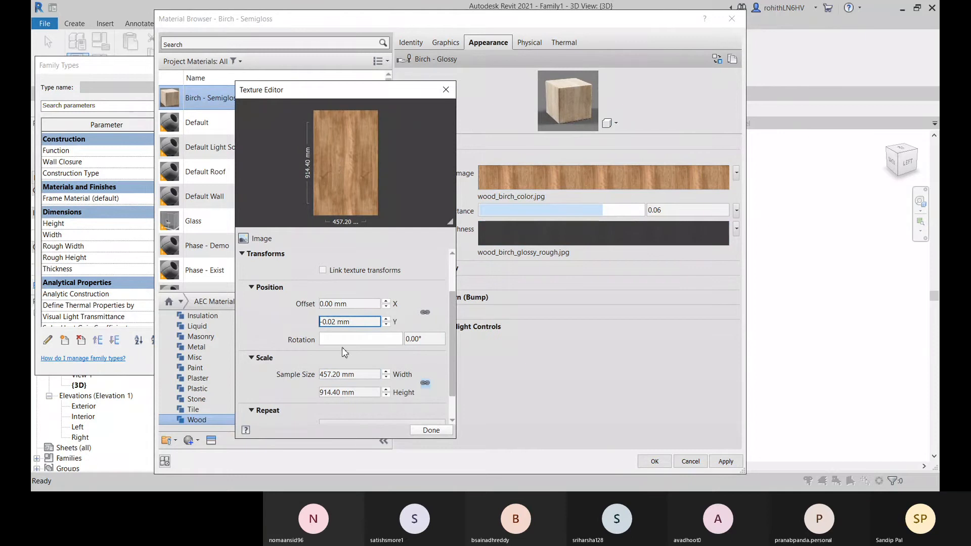
scroll(352, 322, "up", 1)
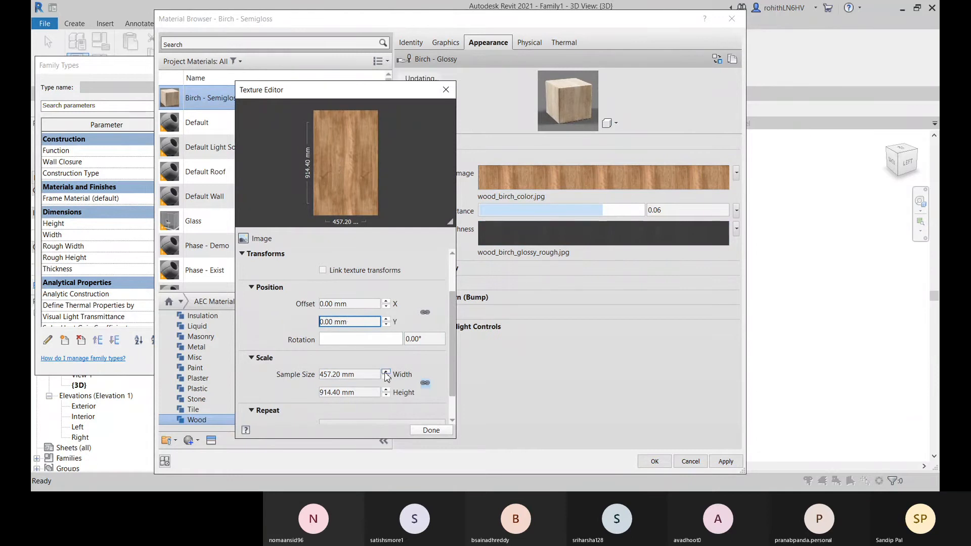
Set the birch texture's sample width to 500 mm and finish the texture edit
left_click(387, 372)
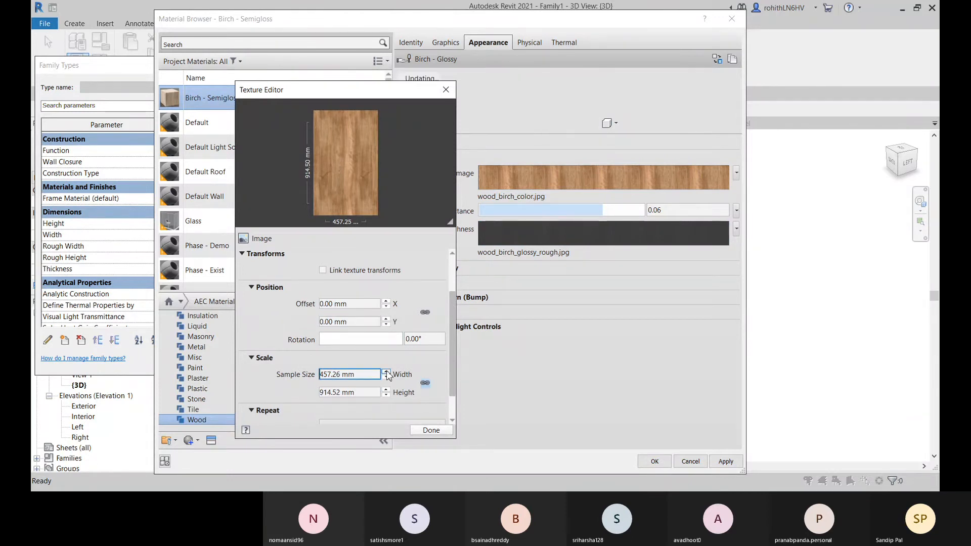
left_click(386, 372)
left_click(387, 373)
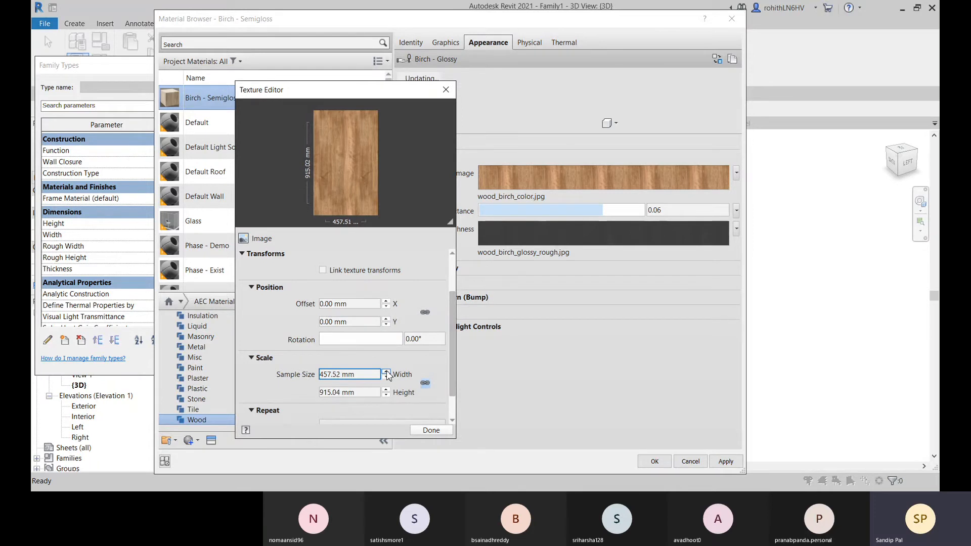
left_click(387, 373)
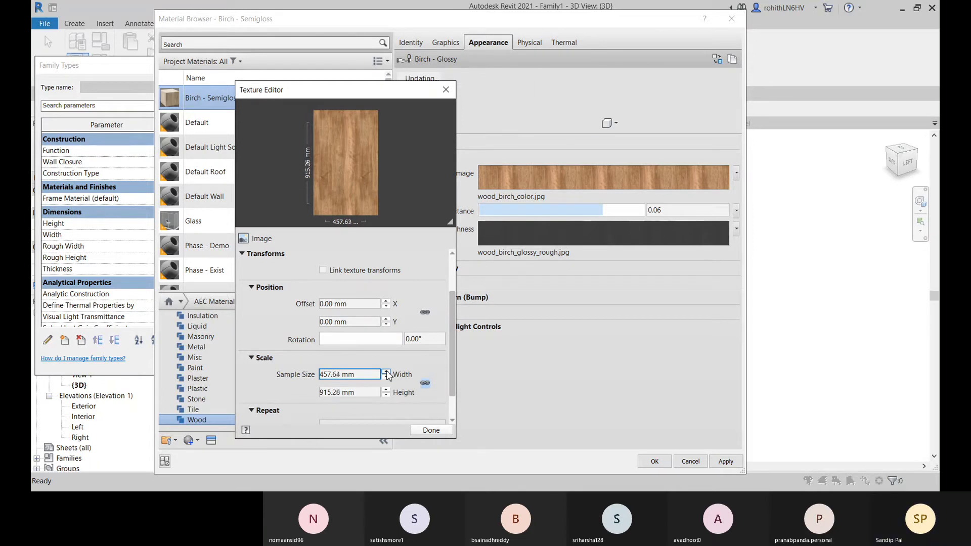
left_click(387, 372)
left_click_drag(320, 375, 344, 378)
type("500mm")
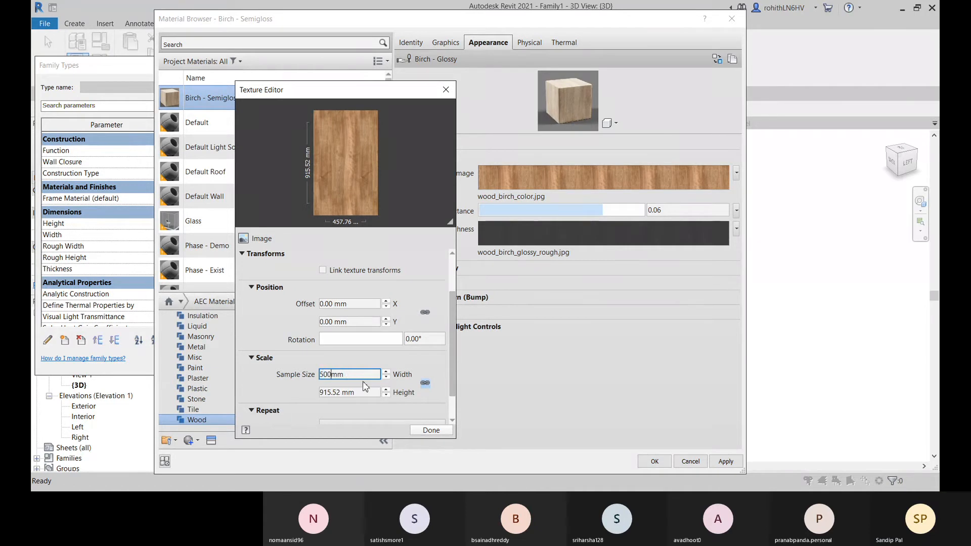
left_click(430, 430)
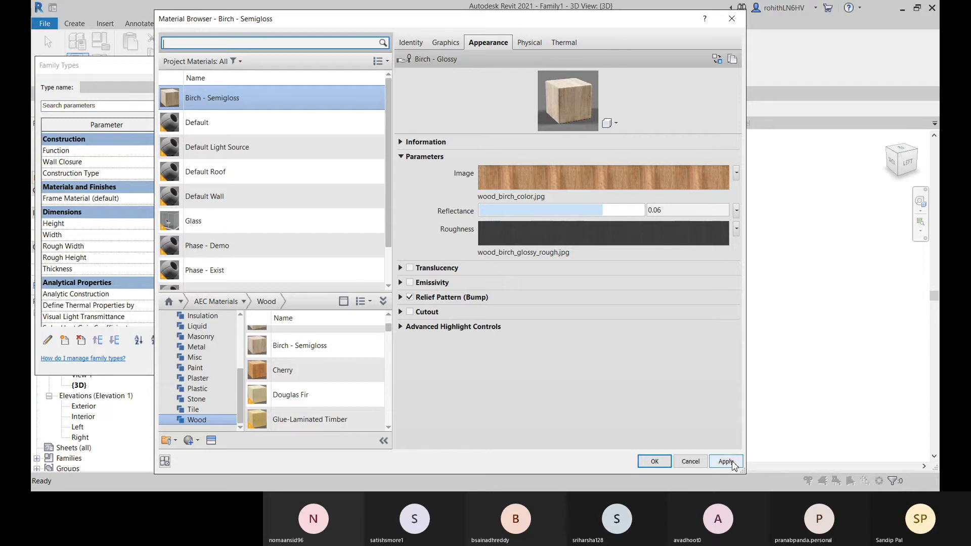
Assign Birch - Semigloss to the Frame Material parameter, apply the family types, and inspect the door frame in 3D
left_click(654, 461)
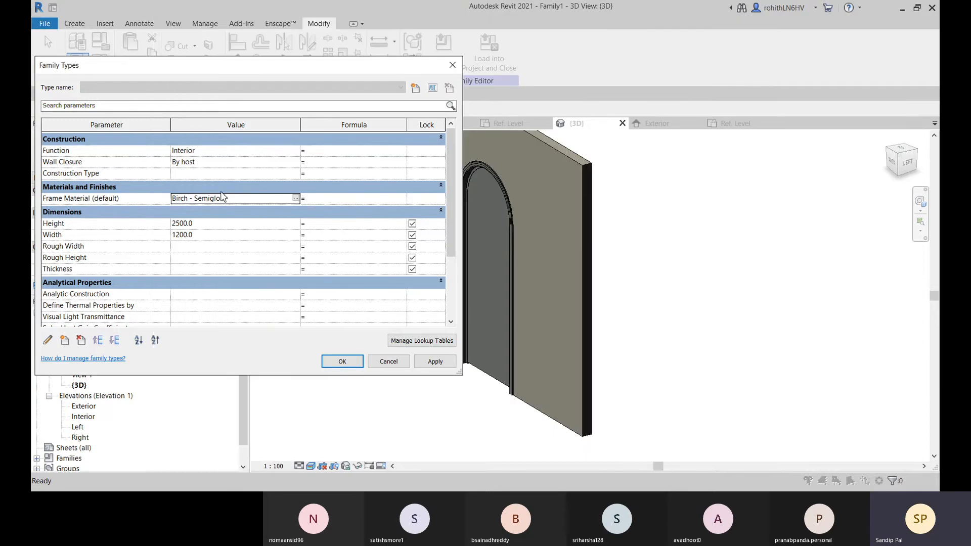
left_click(435, 362)
left_click(341, 361)
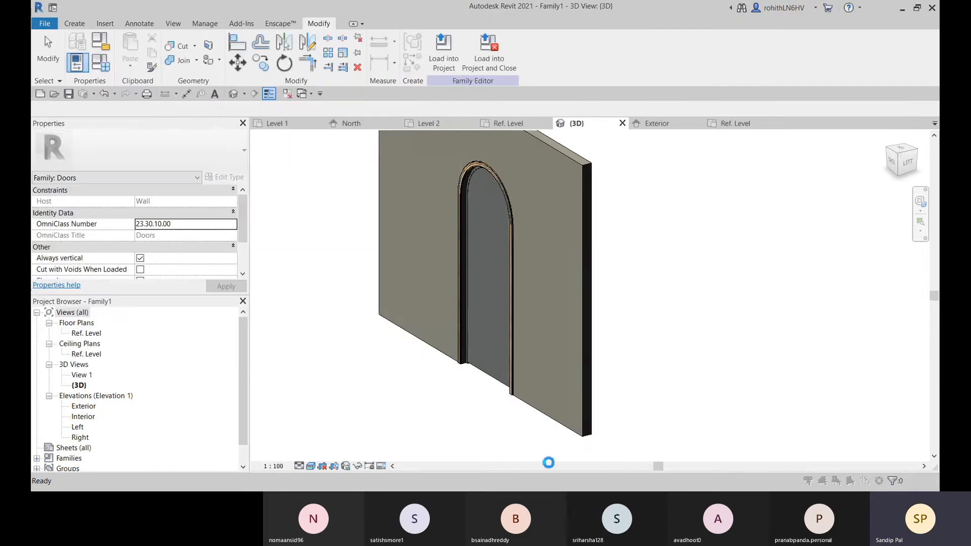
left_click(561, 295)
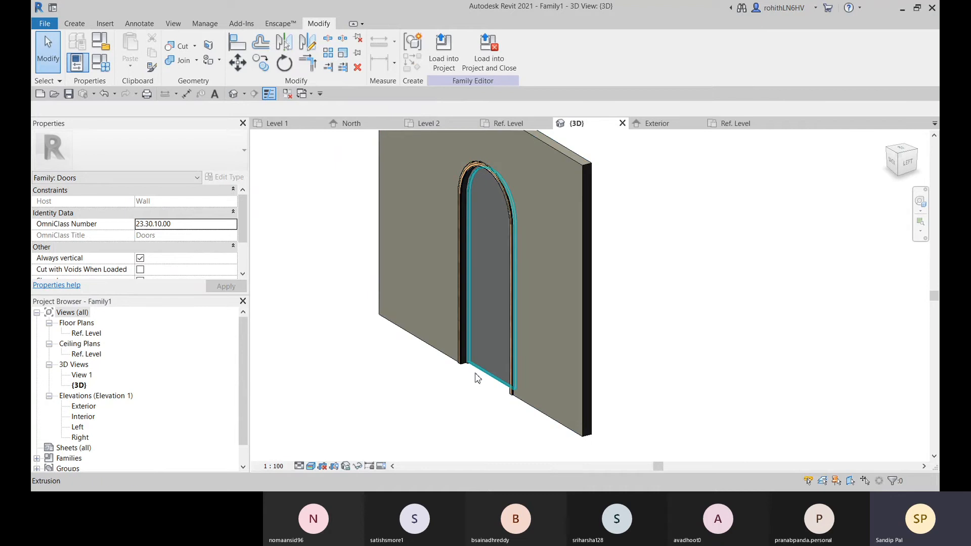
middle_click_drag(477, 380, 516, 387, "shift")
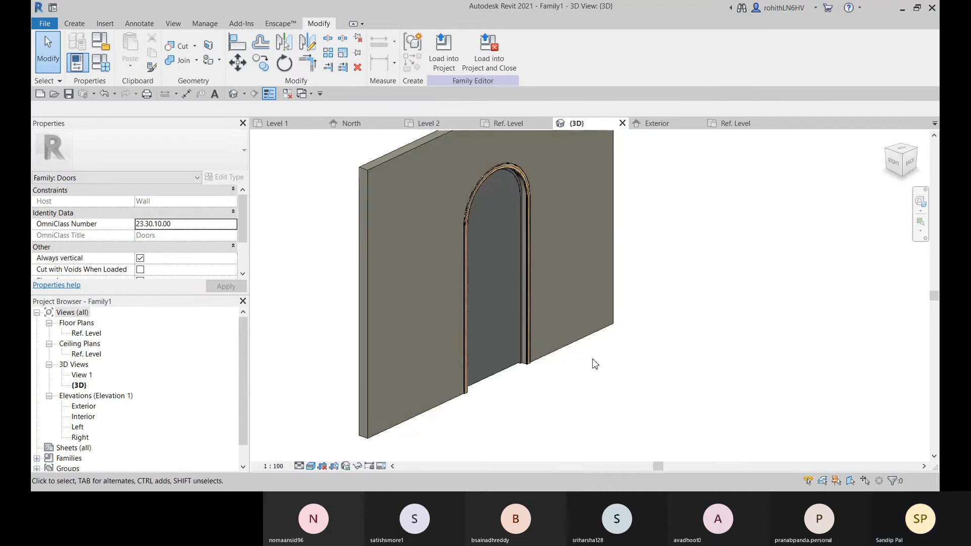
Open the Exterior elevation and bring the arched door opening into view
middle_click_drag(595, 363, 663, 135, "shift")
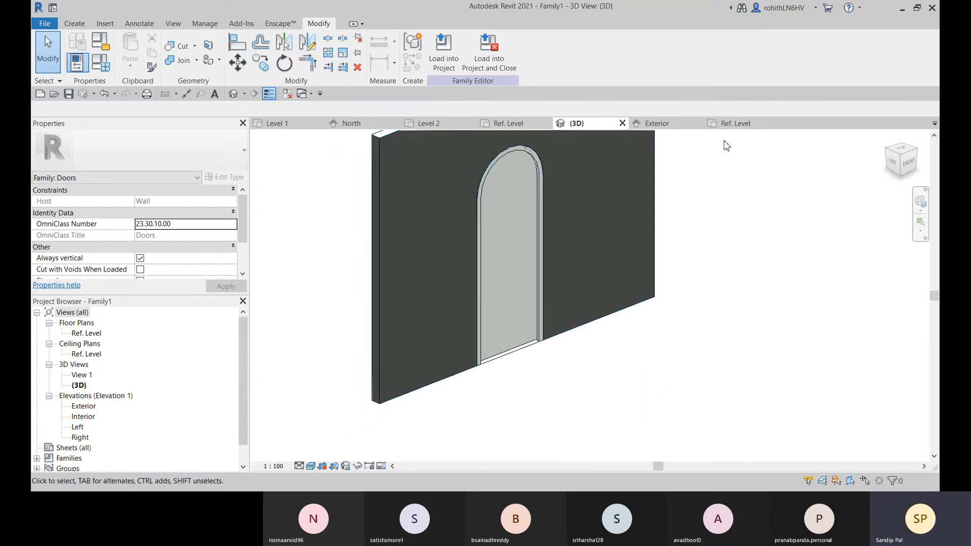
left_click(657, 124)
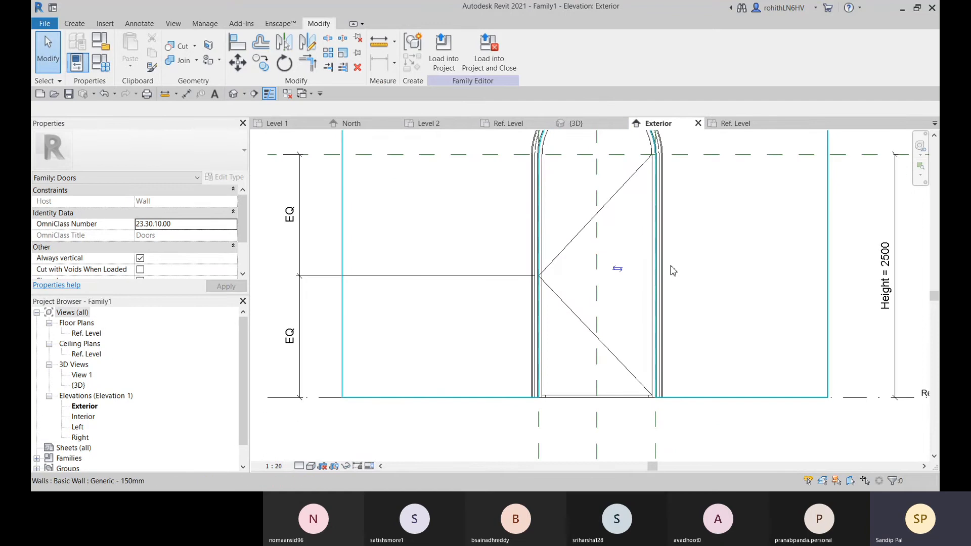
scroll(672, 270, "down", 3)
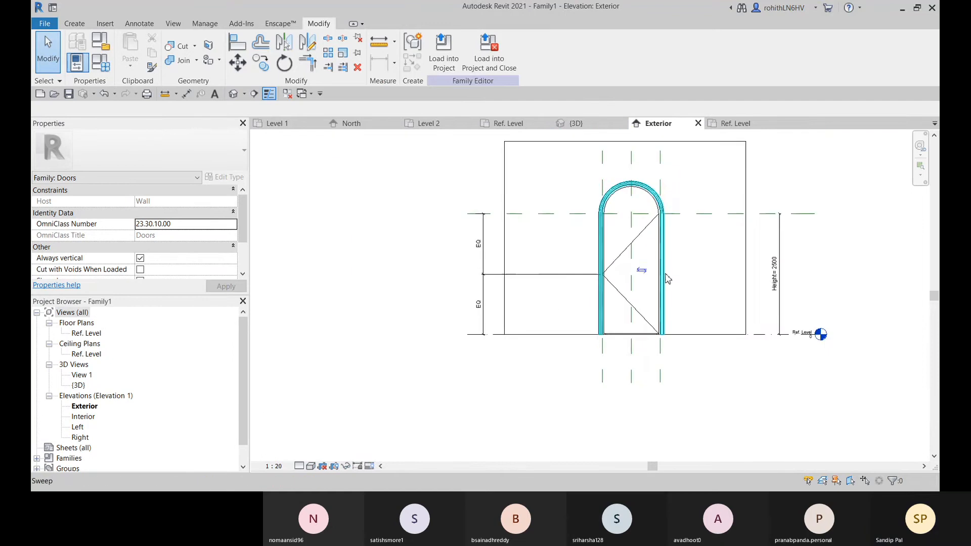
scroll(389, 299, "up", 2)
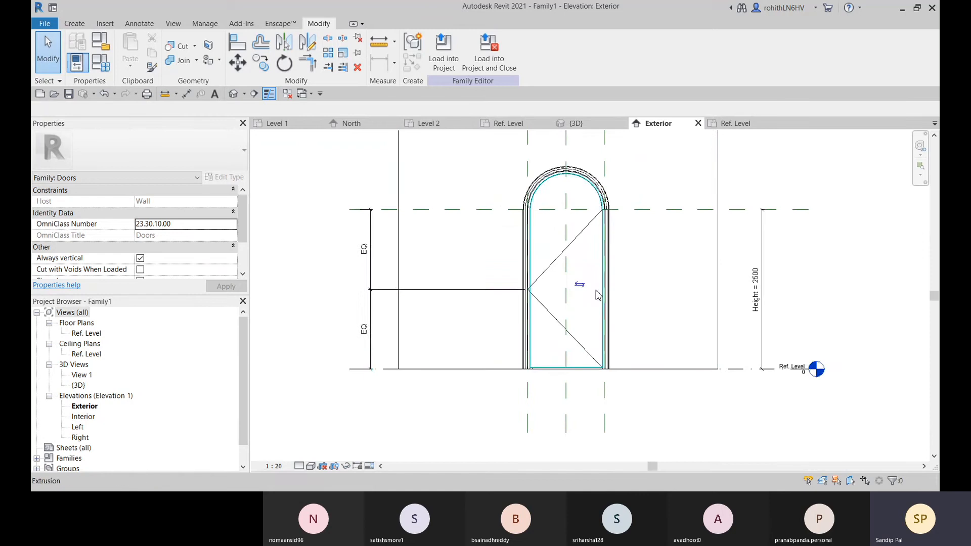
middle_click_drag(548, 317, 510, 307)
scroll(521, 310, "up", 1)
scroll(524, 292, "down", 1)
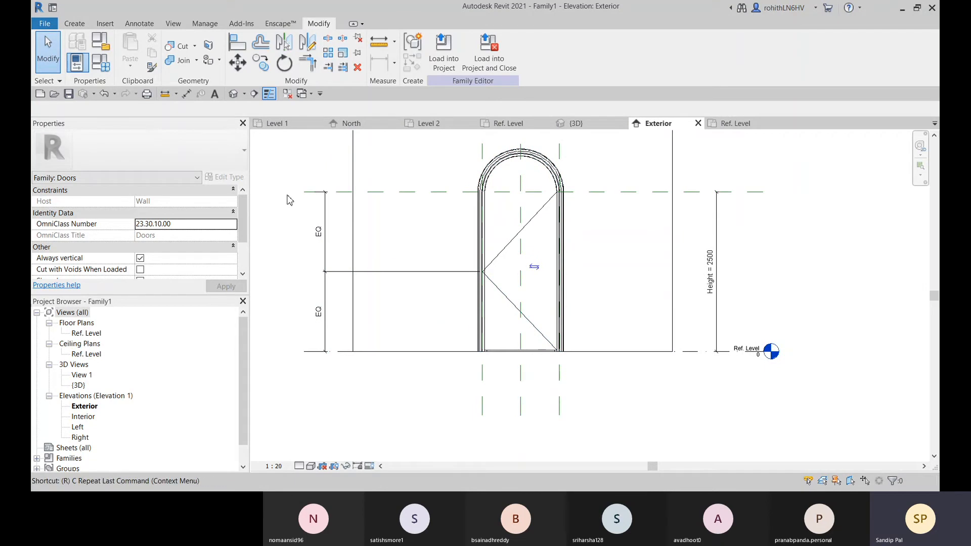
Place a horizontal reference plane offset 950 mm above the Ref. Level line by picking that line
key("r")
key("p")
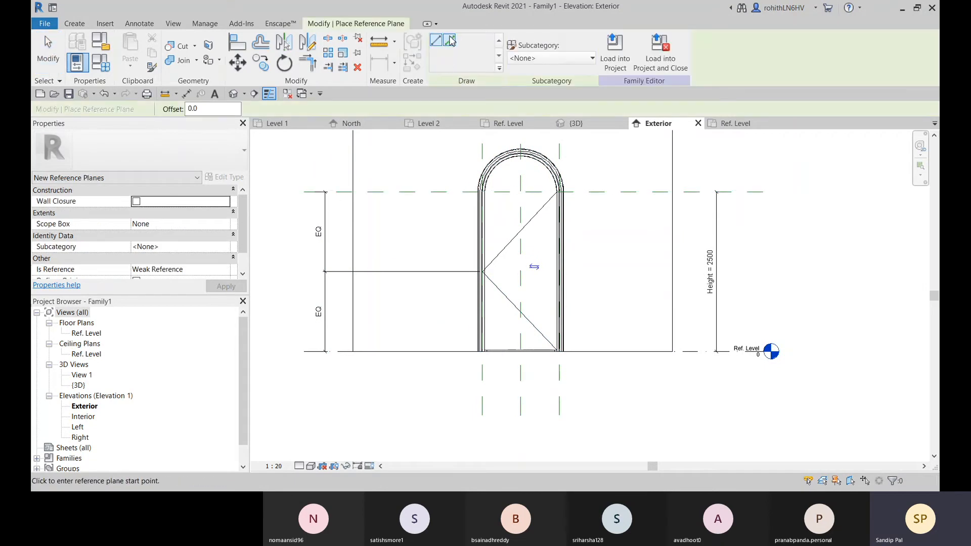
left_click(450, 40)
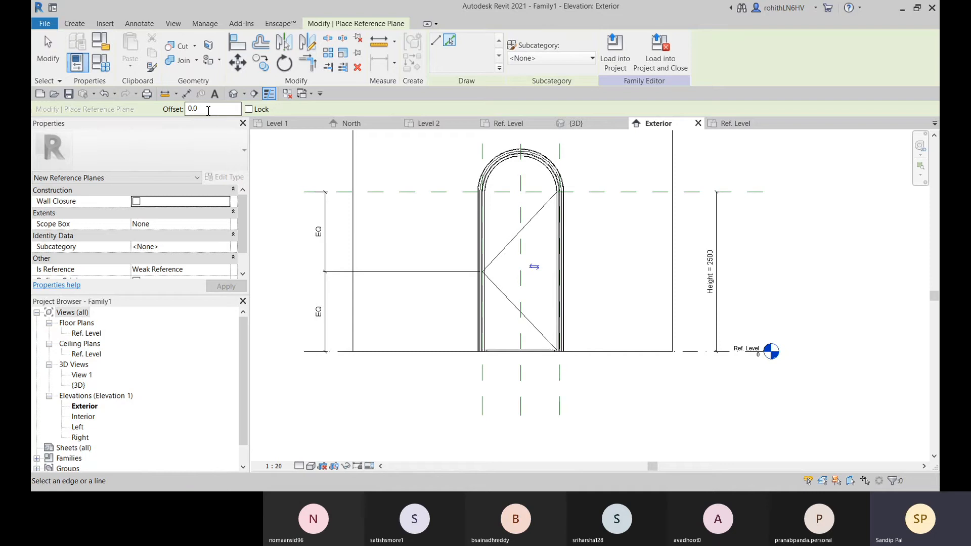
double_click(202, 109)
type("1")
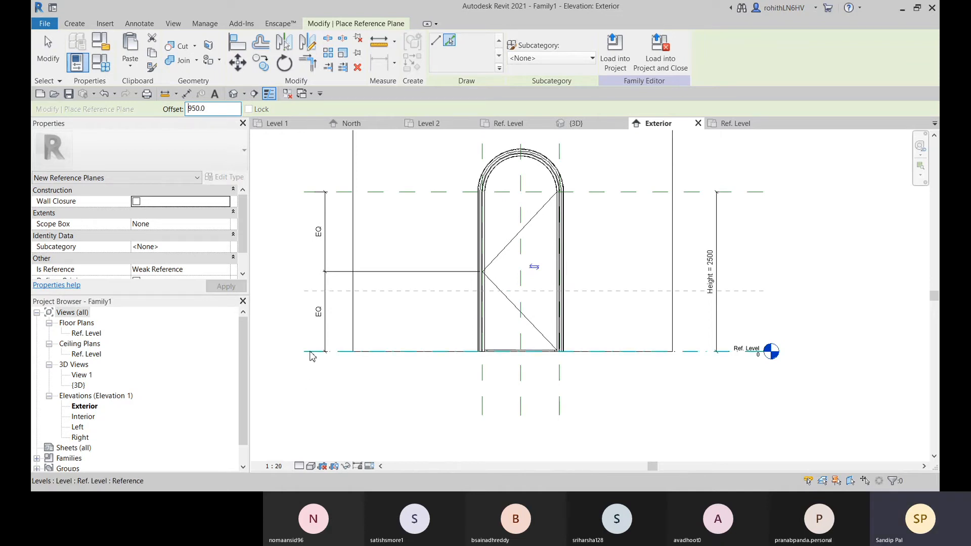
left_click(311, 354)
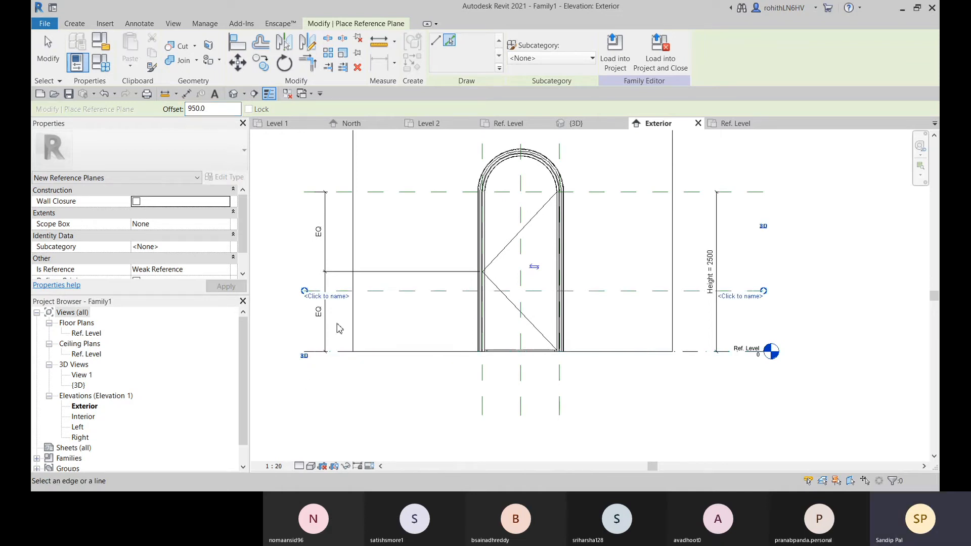
Name the new horizontal reference plane Door Handle R P and finish placing reference planes
middle_click_drag(337, 324, 319, 338)
left_click(303, 313)
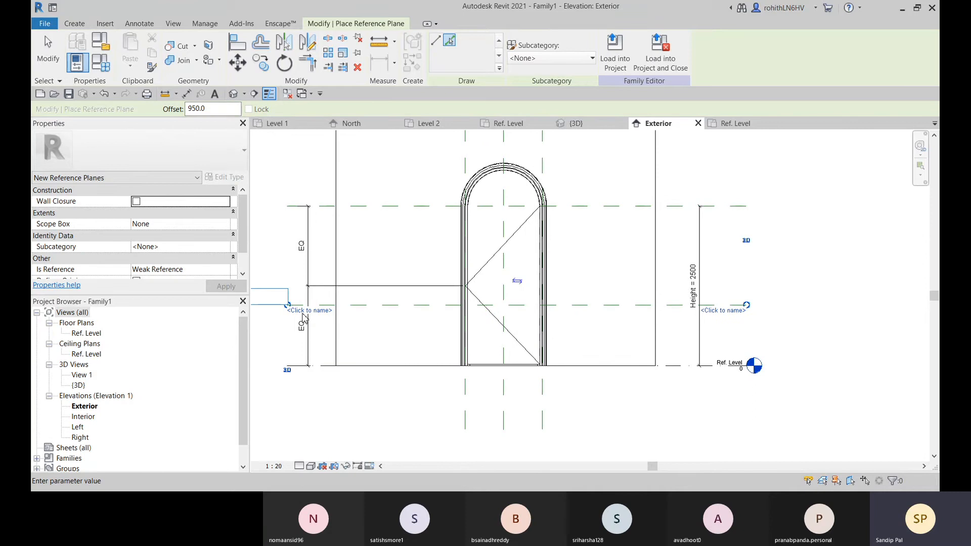
type("Door Ha")
type("ndle")
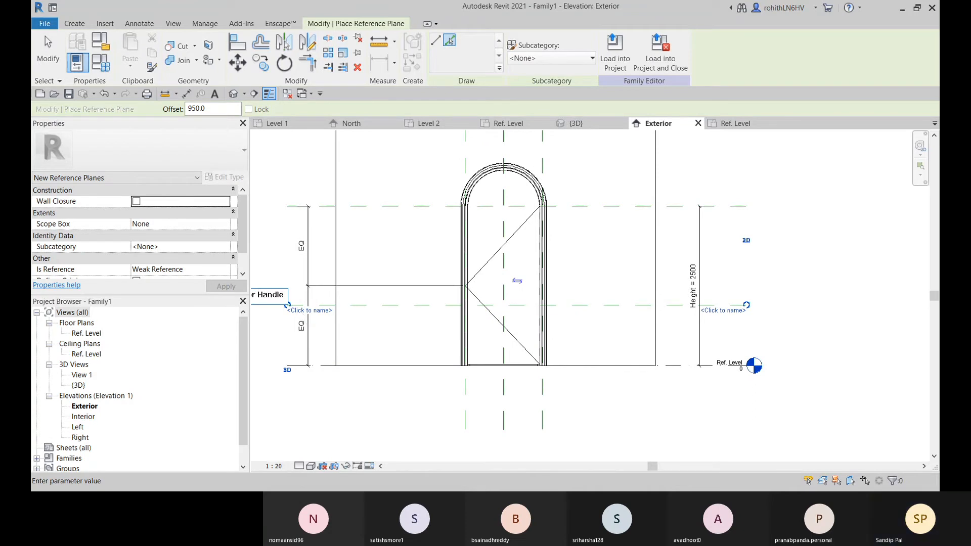
type(" R P")
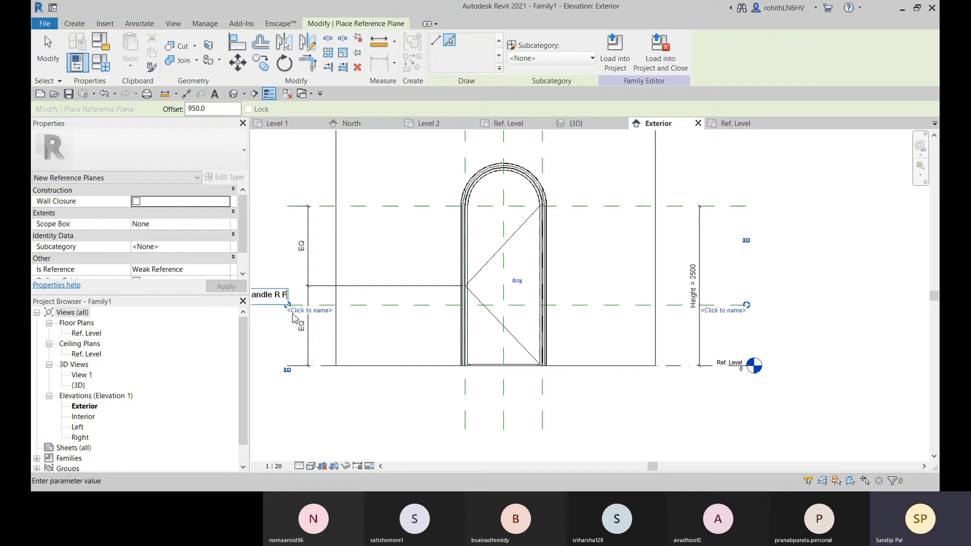
left_click(375, 424)
scroll(351, 393, "down", 2)
middle_click_drag(357, 393, 414, 362)
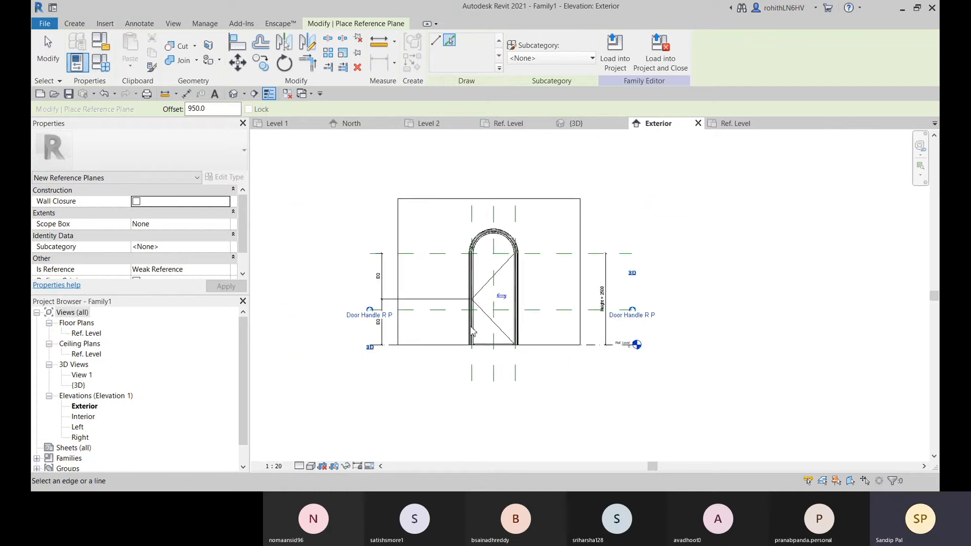
scroll(468, 329, "up", 2)
middle_click_drag(464, 326, 591, 273)
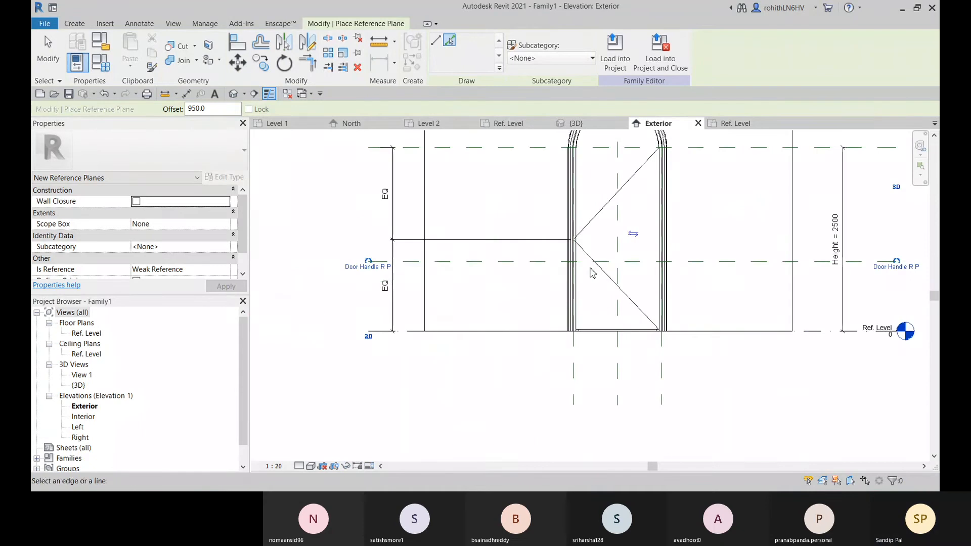
middle_click_drag(348, 309, 329, 324)
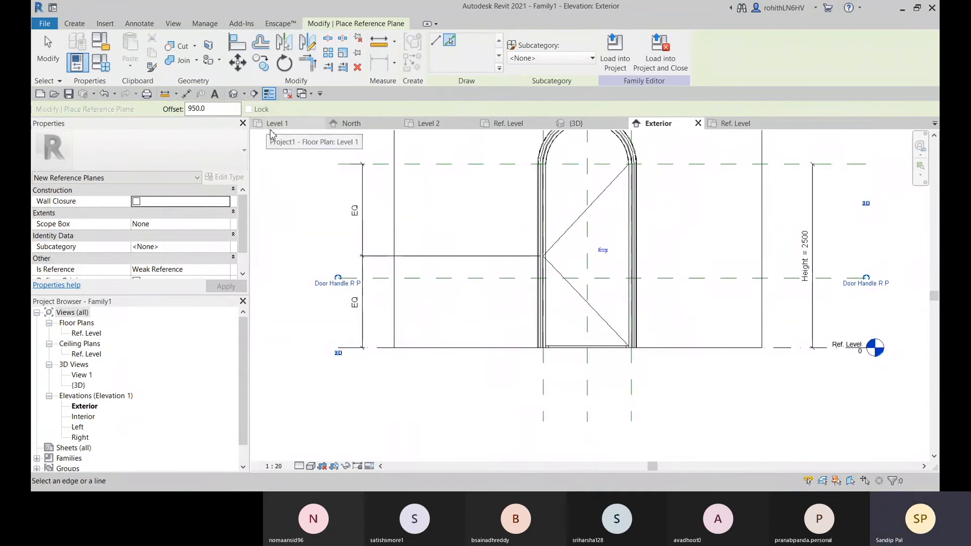
key("Escape")
key("Escape")
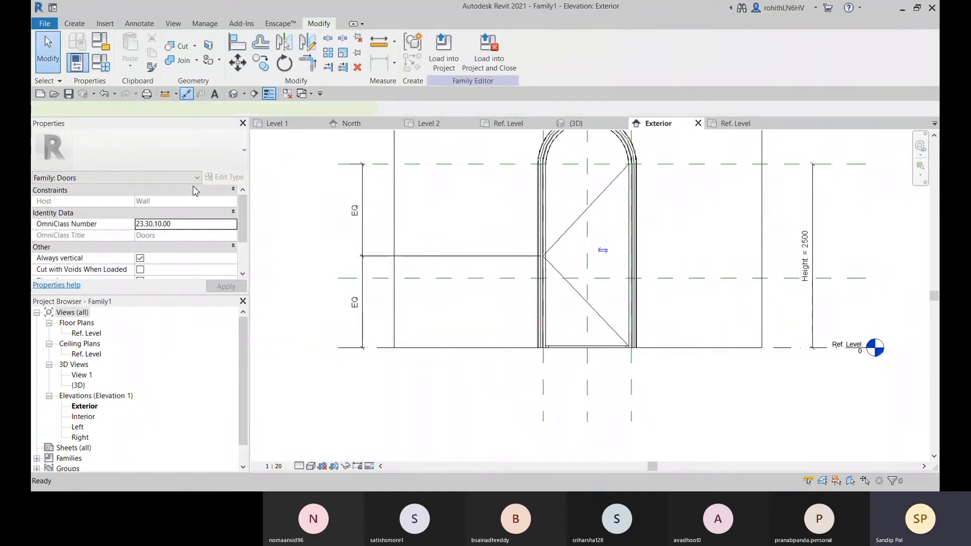
Add an aligned dimension between Ref. Level and the door handle reference plane, beside the Height dimension
key("d")
key("i")
scroll(445, 310, "down", 2)
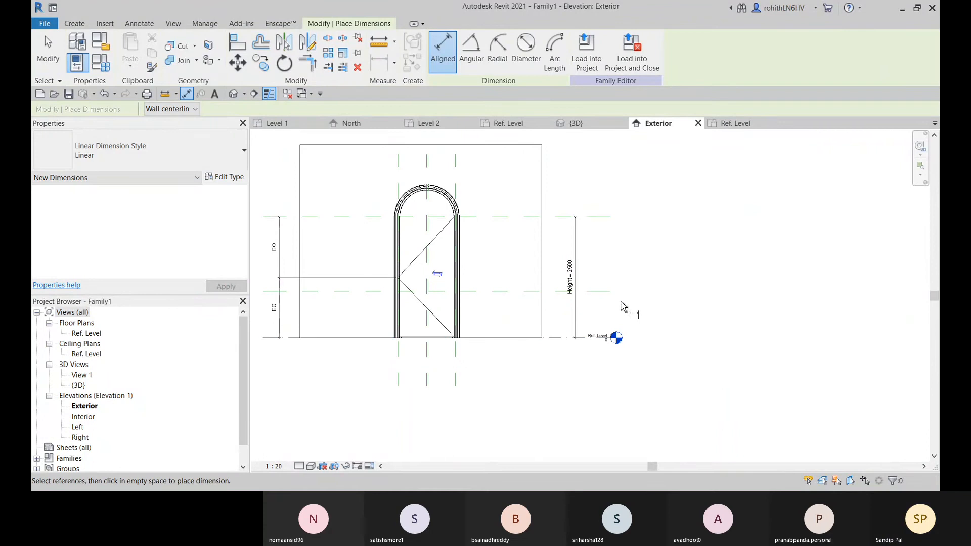
left_click(576, 337)
left_click(566, 291)
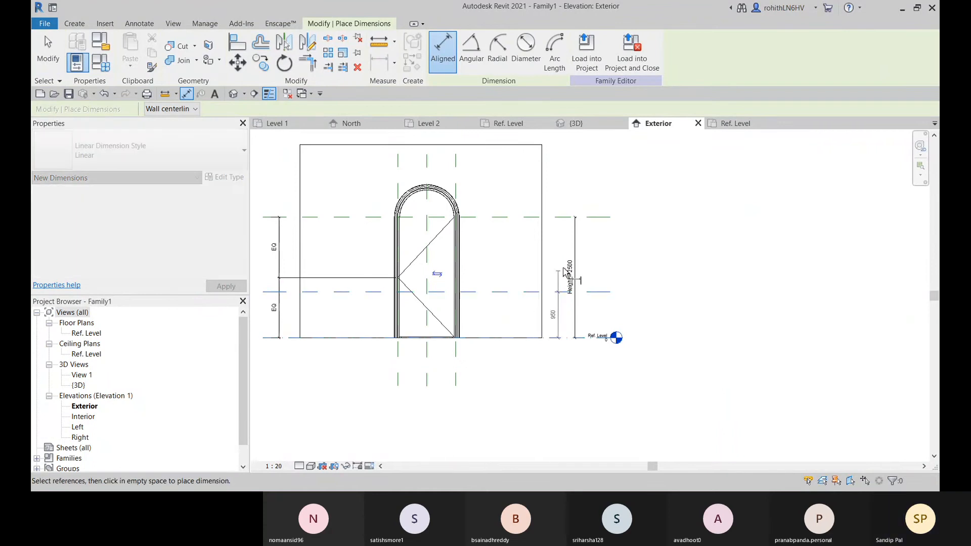
left_click(562, 183)
scroll(568, 328, "up", 3)
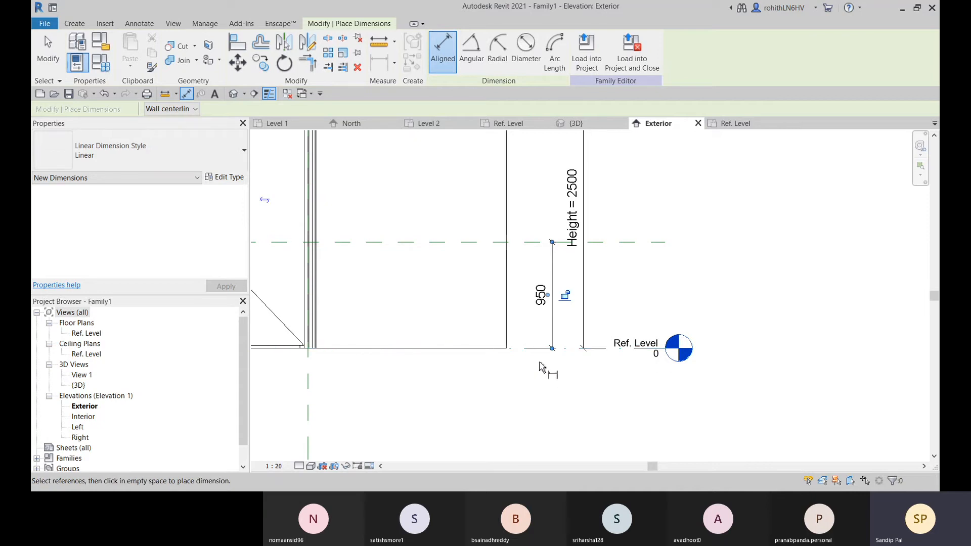
key("Escape")
key("Escape")
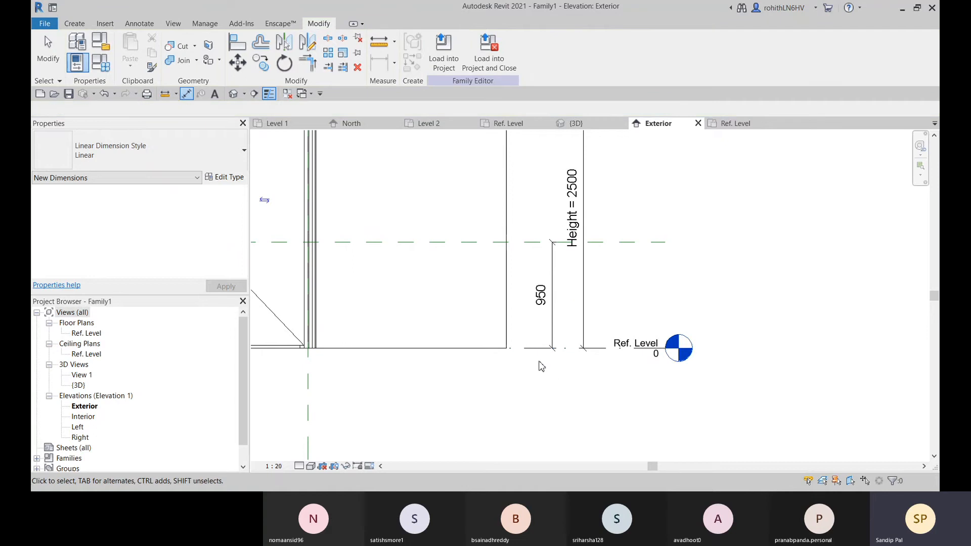
Label the door handle plane's dimension with a new instance family parameter named Door Handle Height, grouped under Dimensions
left_click(552, 313)
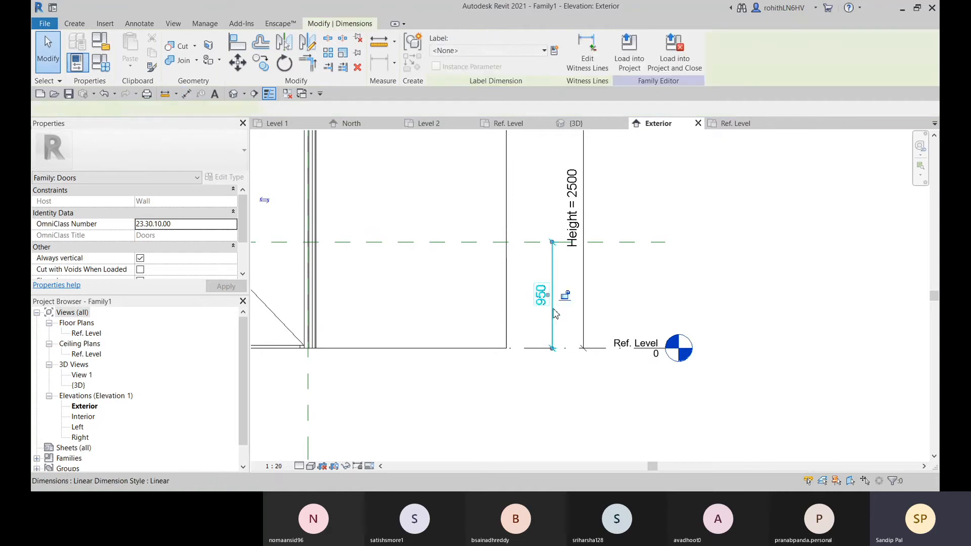
left_click(554, 51)
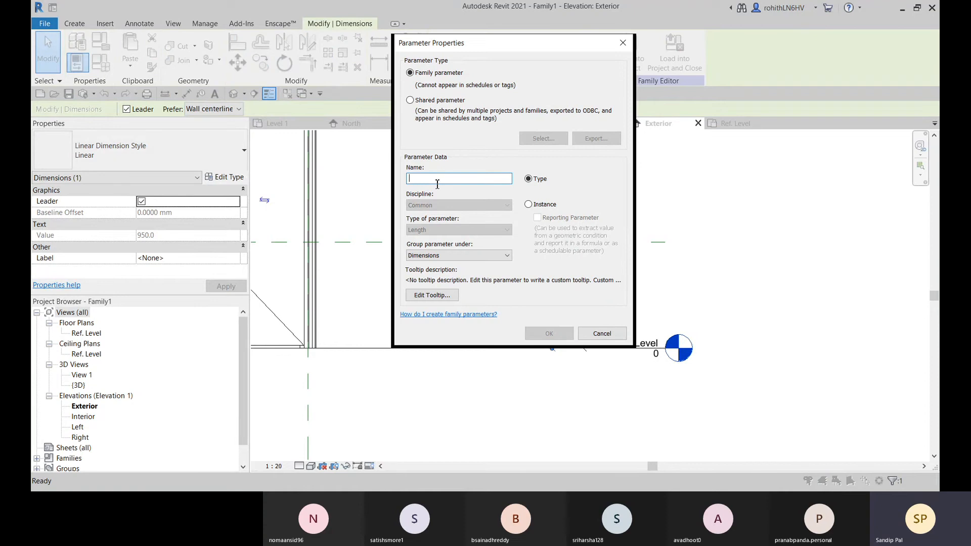
type("Door H")
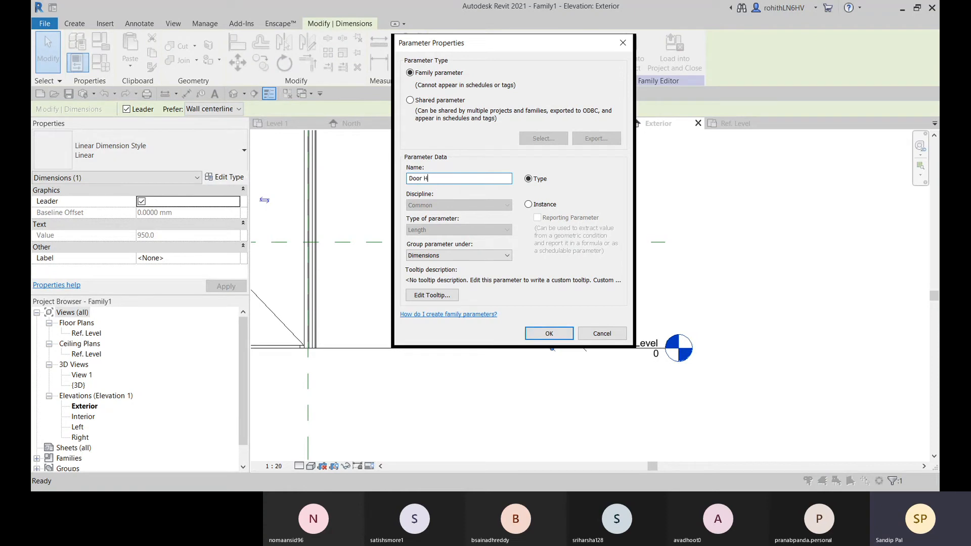
type("anf")
type("l")
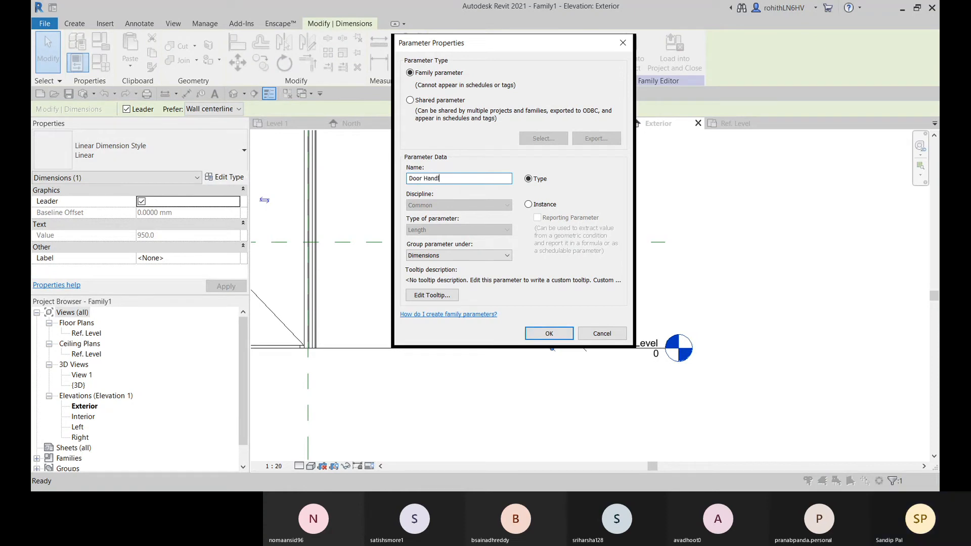
type("w Height")
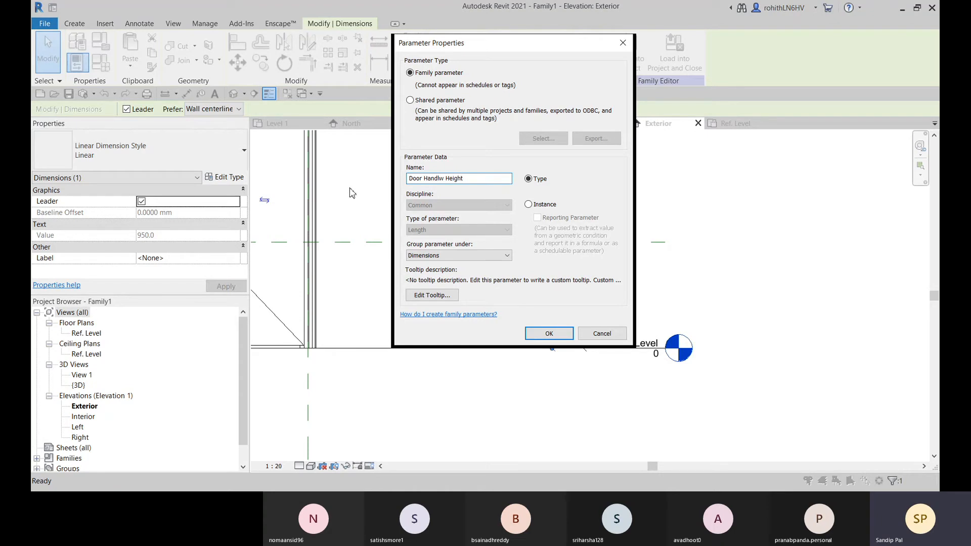
left_click(445, 178)
key("BackSpace")
type("e")
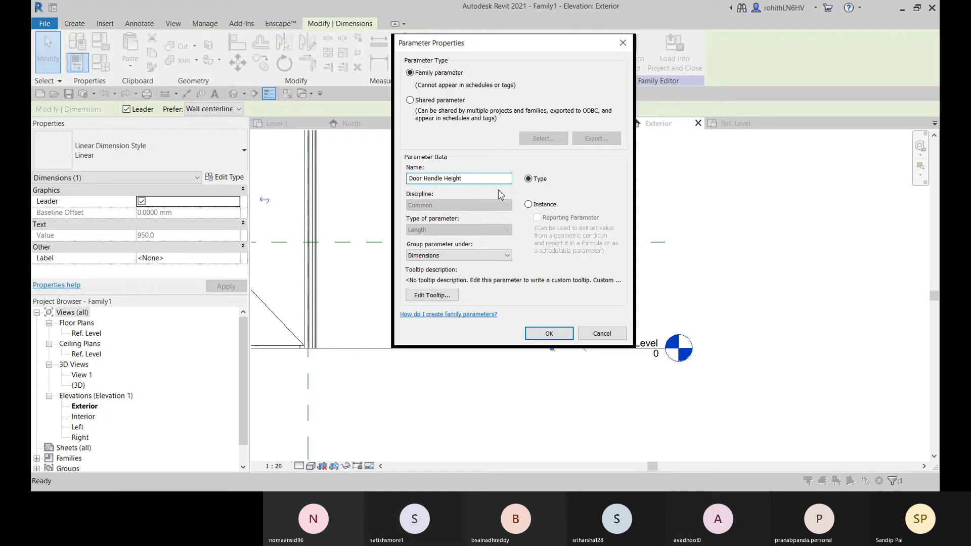
left_click(528, 204)
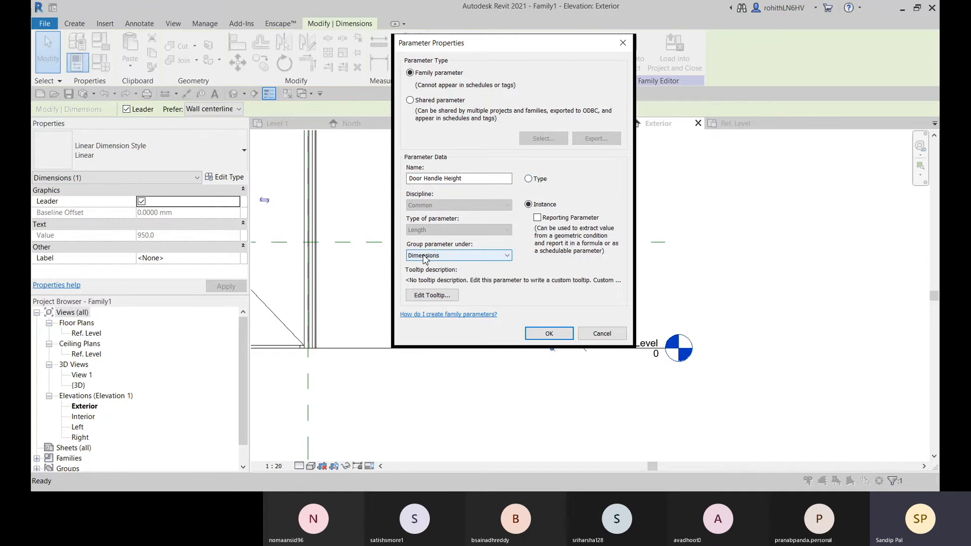
left_click(548, 333)
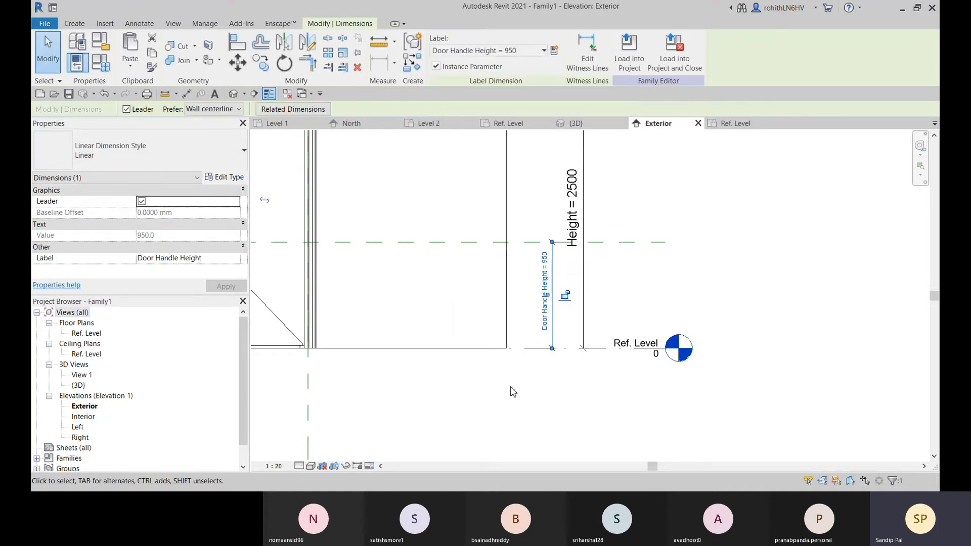
Open the family types and examine the Door Handle Height and Height parameters
left_click(77, 62)
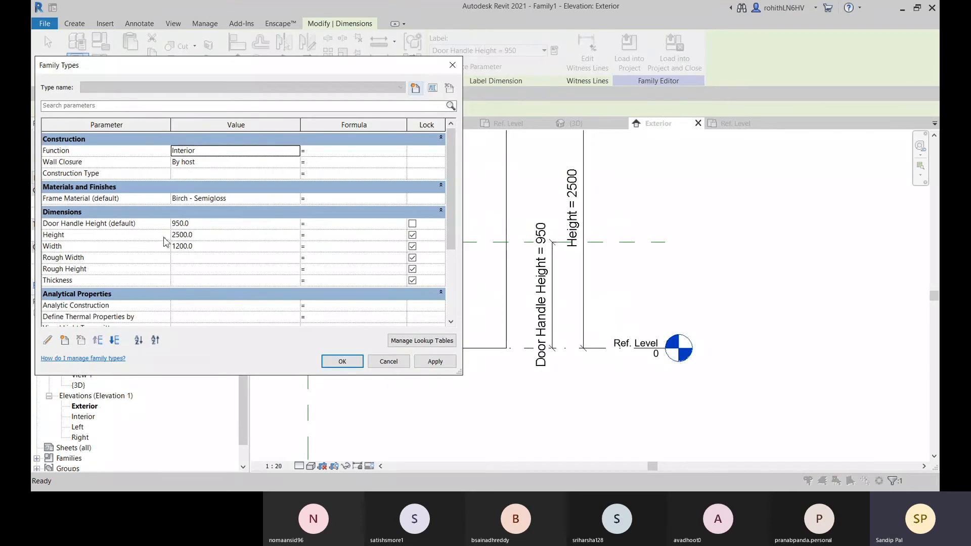
scroll(433, 200, "down", 3)
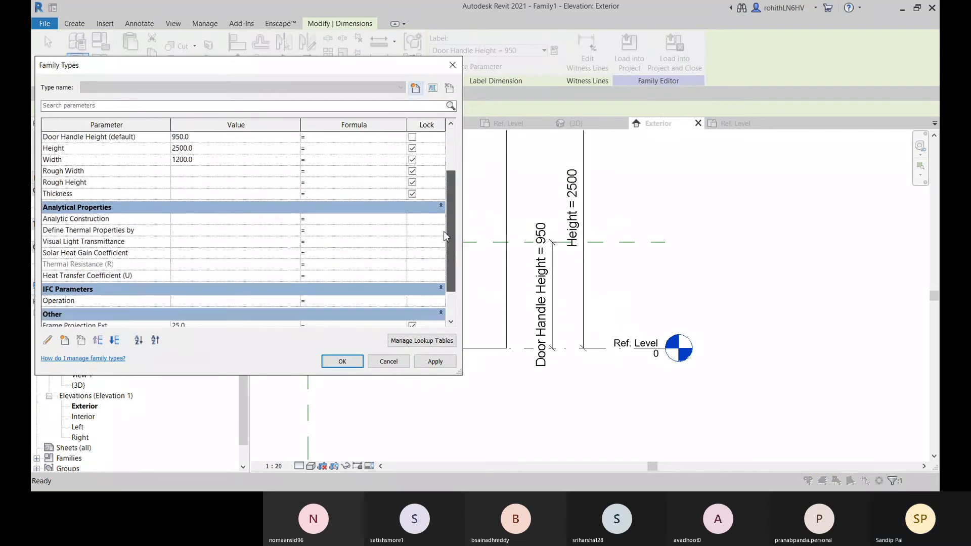
scroll(420, 187, "up", 3)
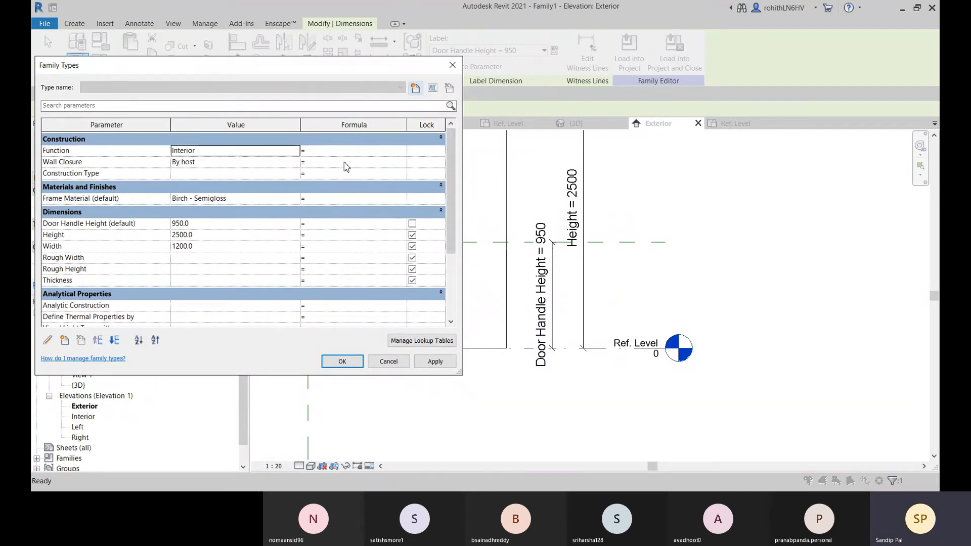
left_click(214, 237)
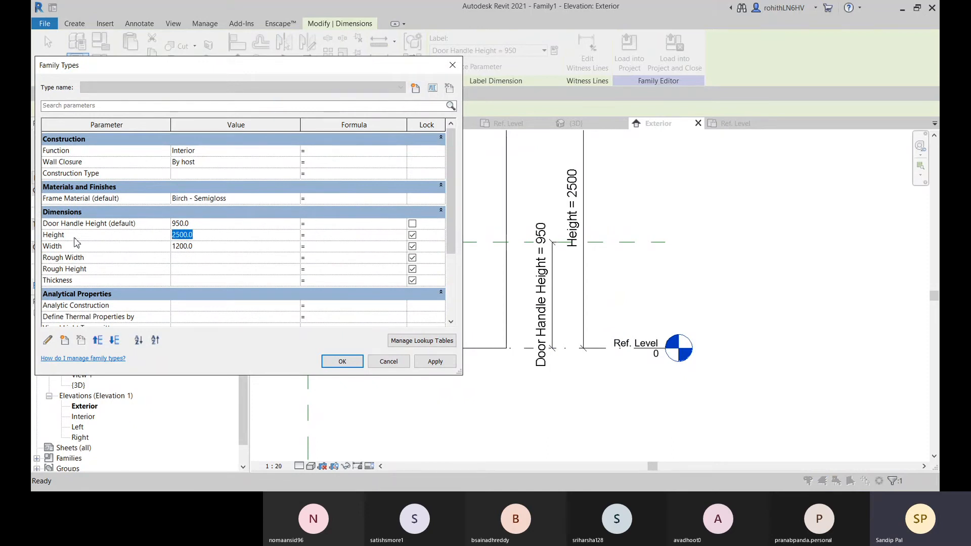
left_click(101, 235)
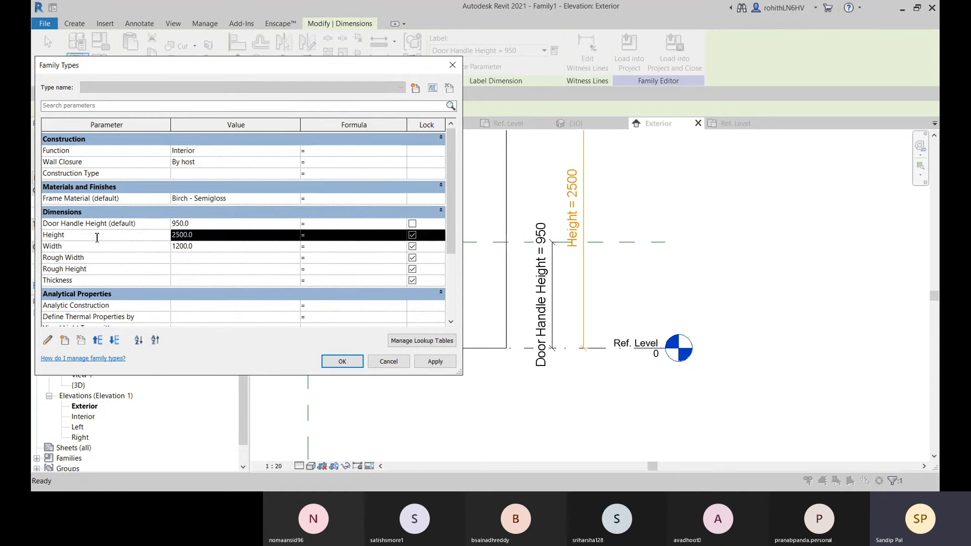
left_click(73, 236)
left_click(65, 224)
double_click(71, 235)
left_click(311, 224)
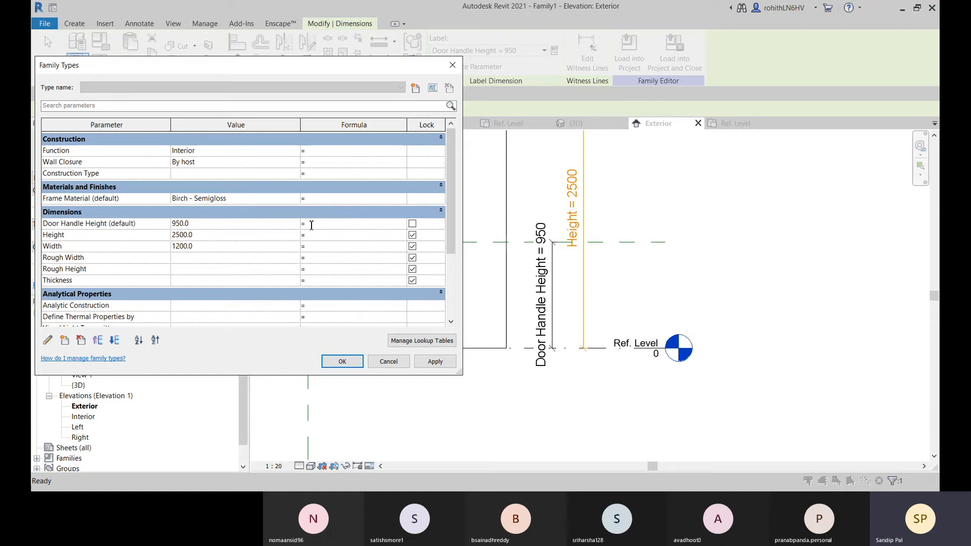
type("2500")
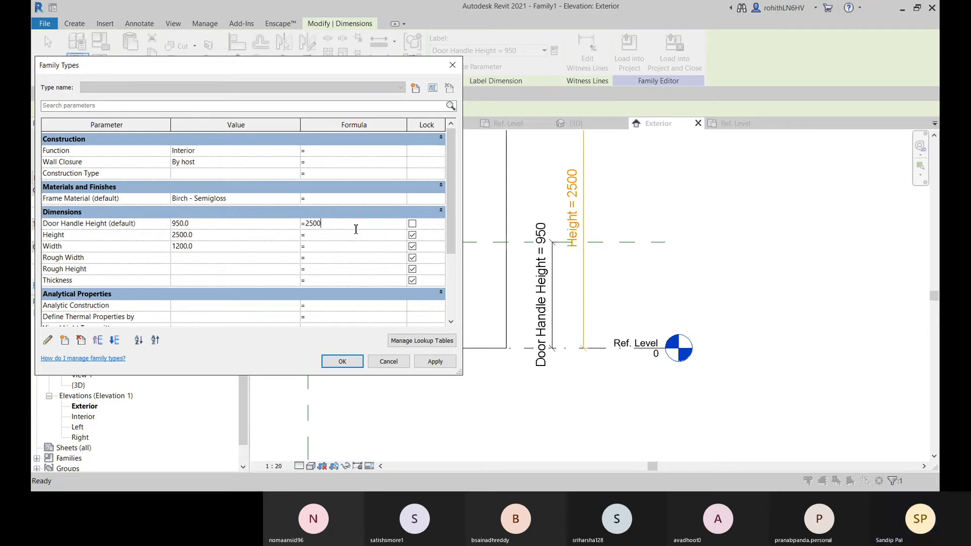
key("BackSpace")
key("BackSpace")
key("BackSpace")
key("BackSpace")
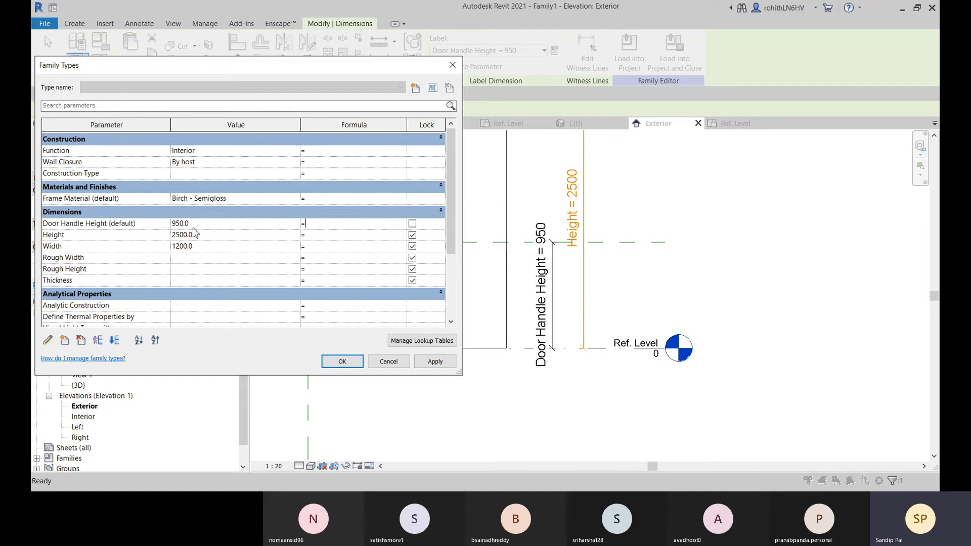
Set the Door Handle Height parameter's formula to Height / 2.5 and apply it to the family
left_click(293, 226)
left_click(143, 231)
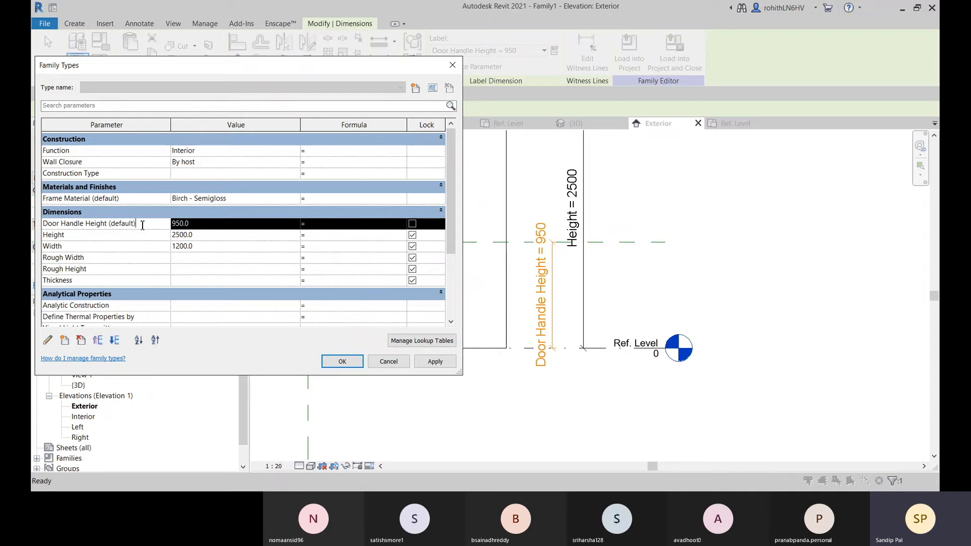
left_click_drag(144, 231, 39, 232)
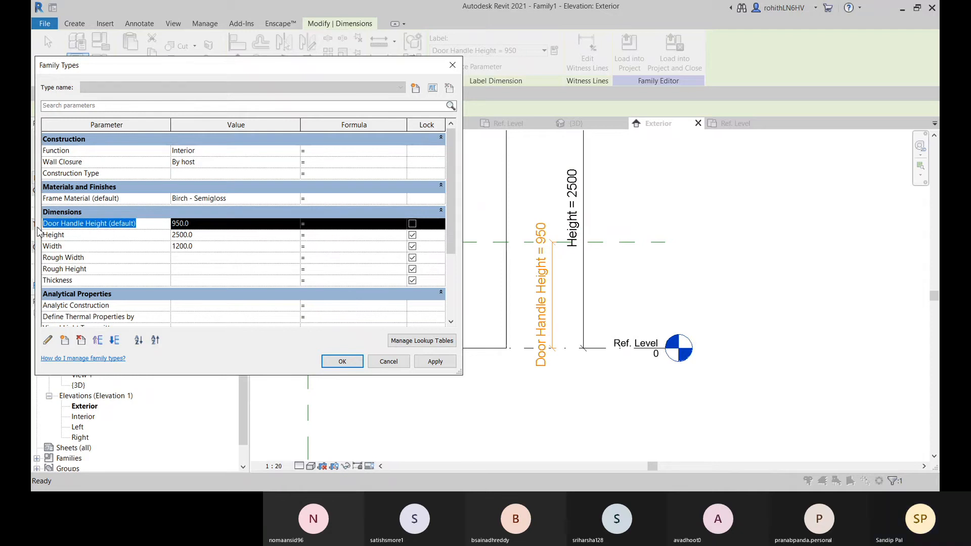
left_click(81, 235)
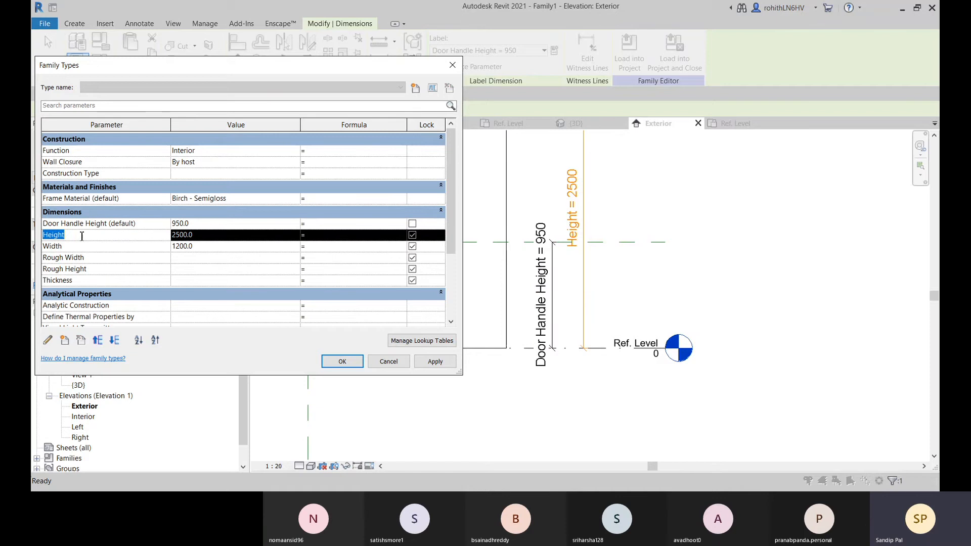
left_click(318, 230)
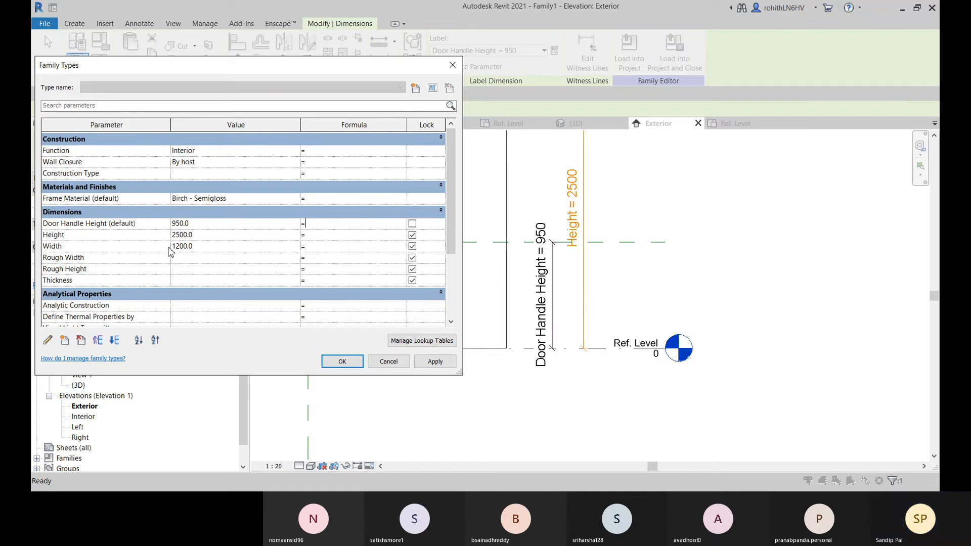
left_click(76, 235)
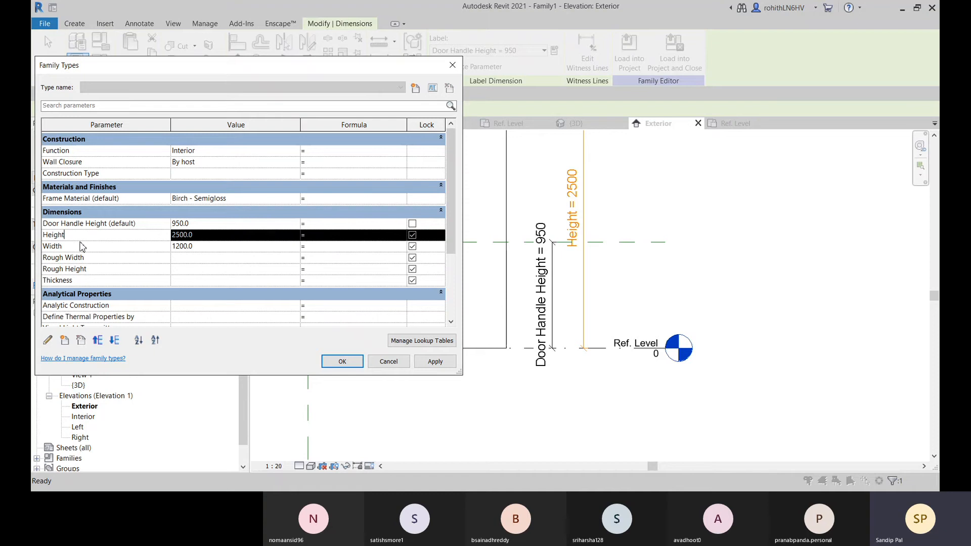
left_click(317, 227)
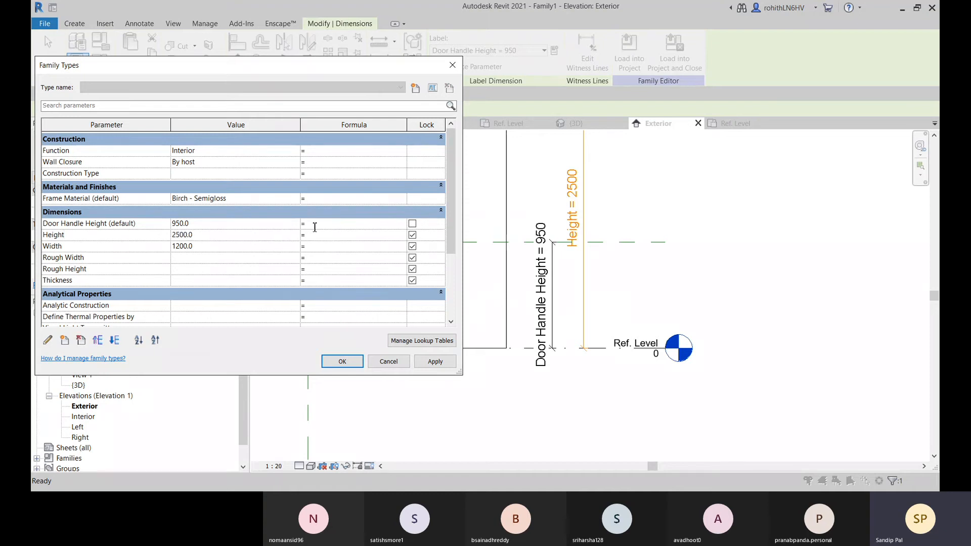
type("Height")
type("/ 2")
type(".5")
left_click(433, 361)
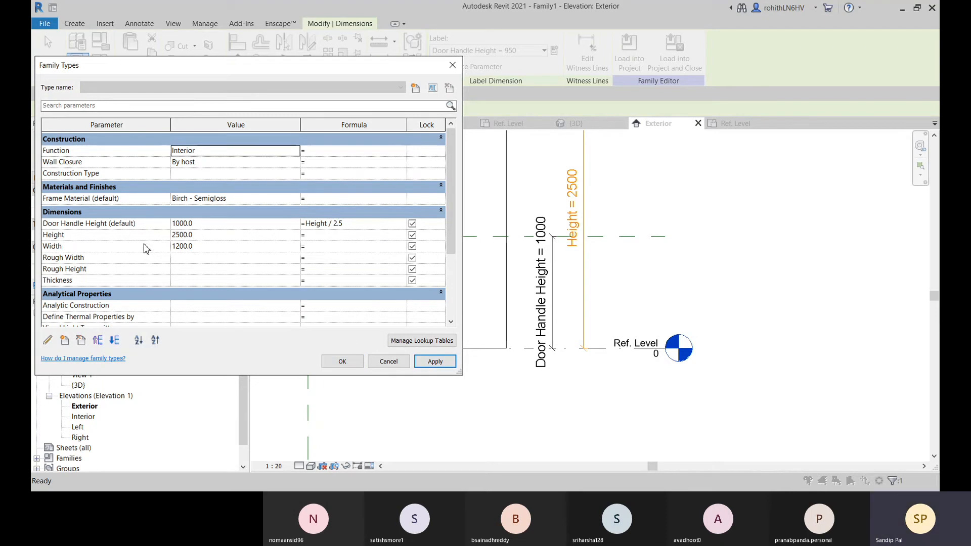
left_click(343, 361)
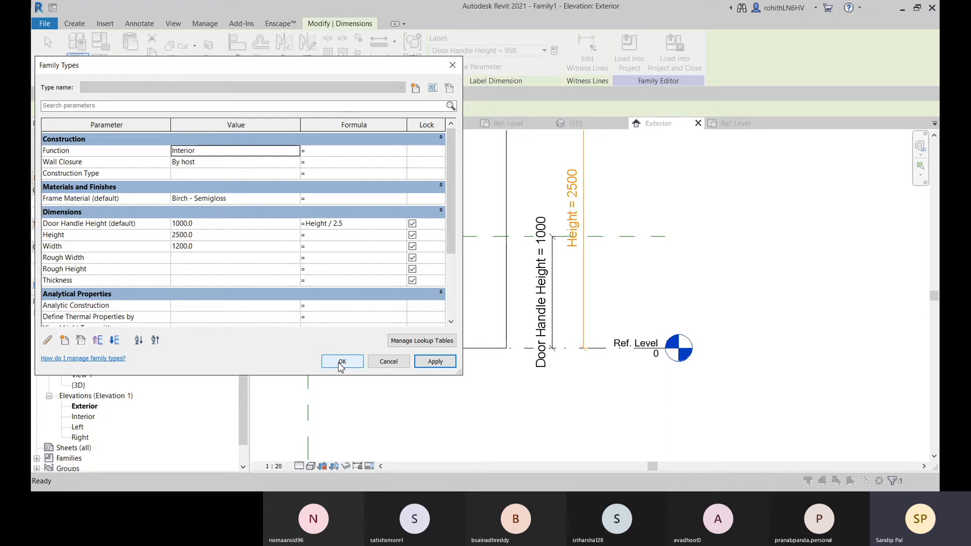
left_click(312, 368)
Set the door family's Height parameter to 2100 and apply it to test the handle plane's formula
scroll(507, 349, "down", 3)
middle_click_drag(497, 356, 637, 332)
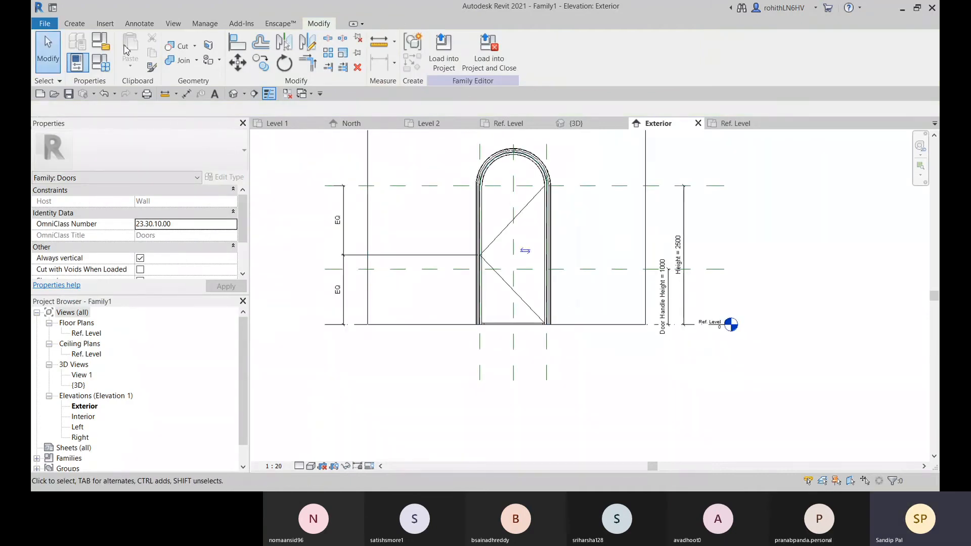
left_click(98, 70)
left_click(206, 235)
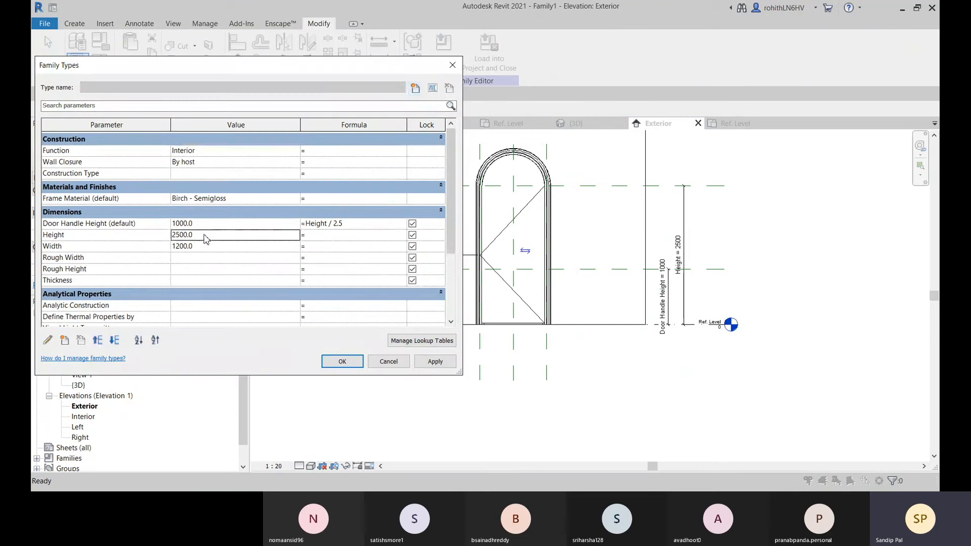
type("21")
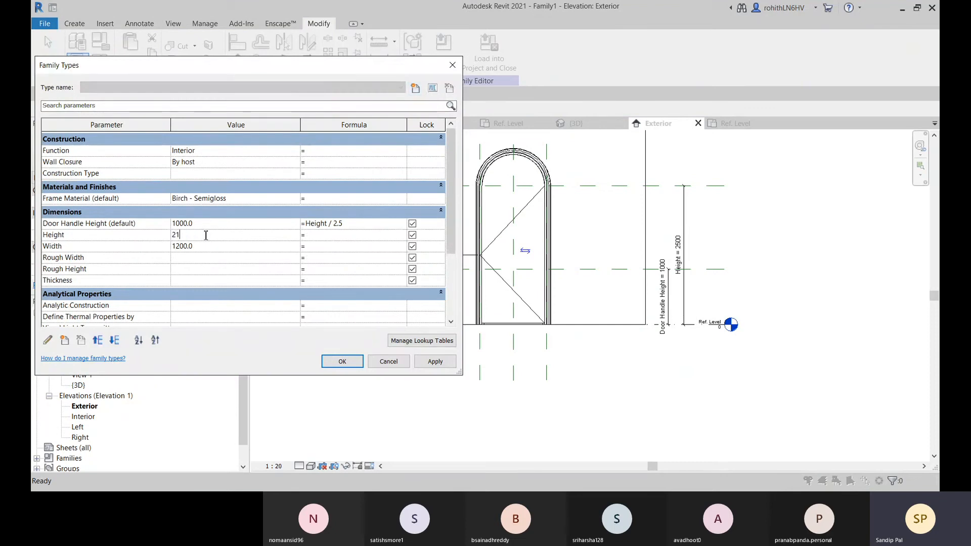
type("00")
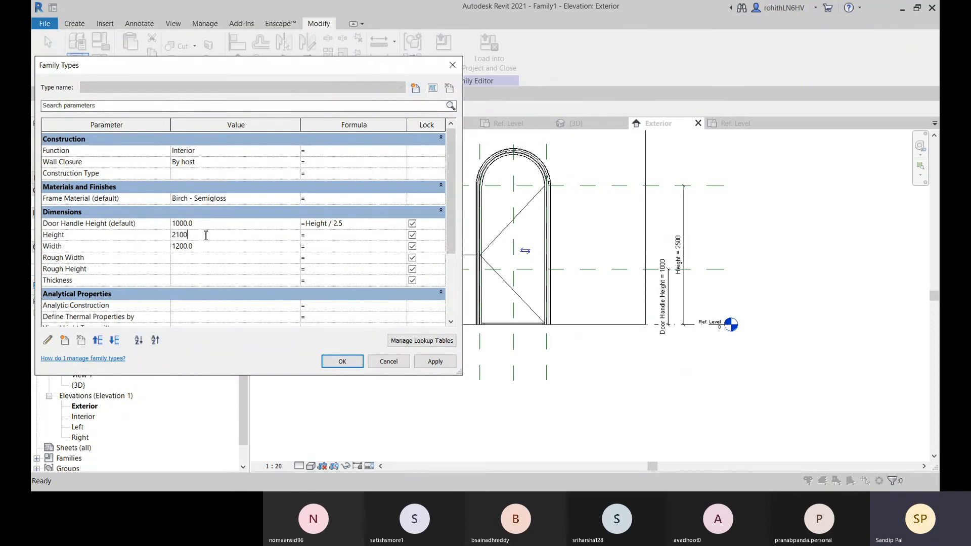
left_click(431, 361)
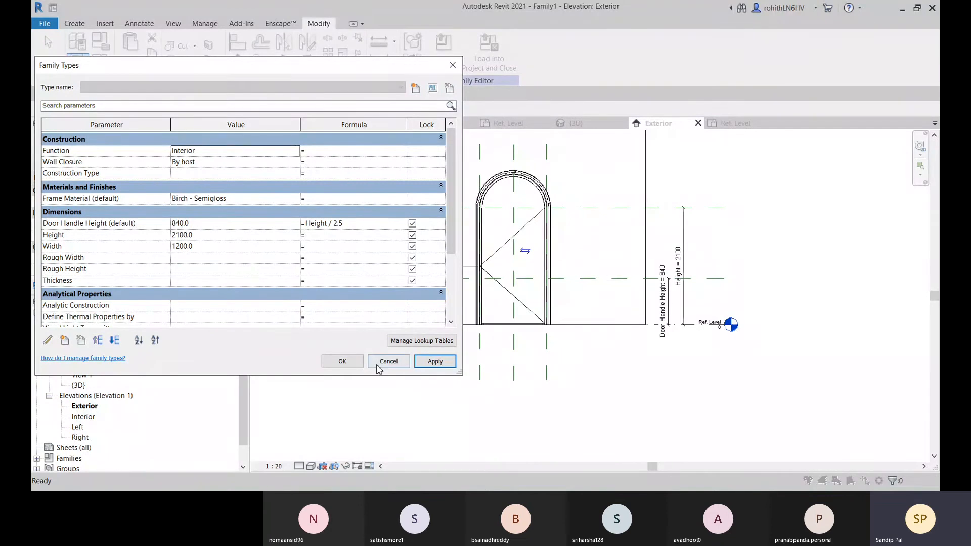
left_click(342, 361)
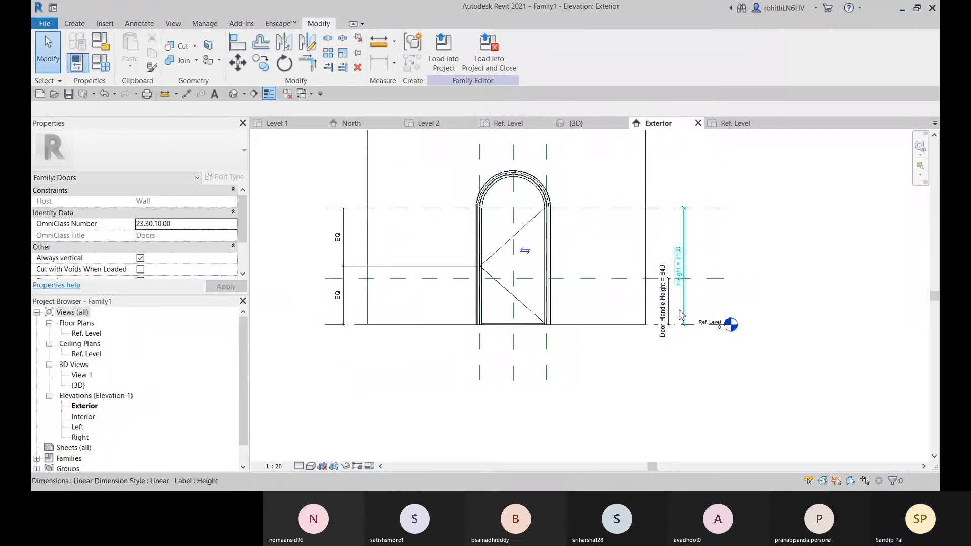
Check the door in the exterior elevation and switch to the Ref. Level floor plan showing the door panel
scroll(681, 314, "up", 2)
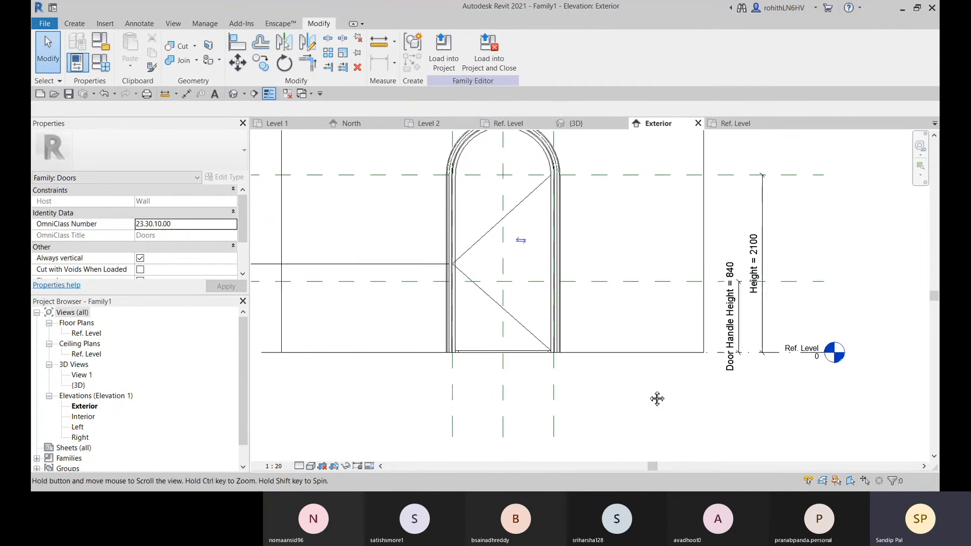
scroll(469, 287, "up", 2)
middle_click_drag(426, 287, 430, 307)
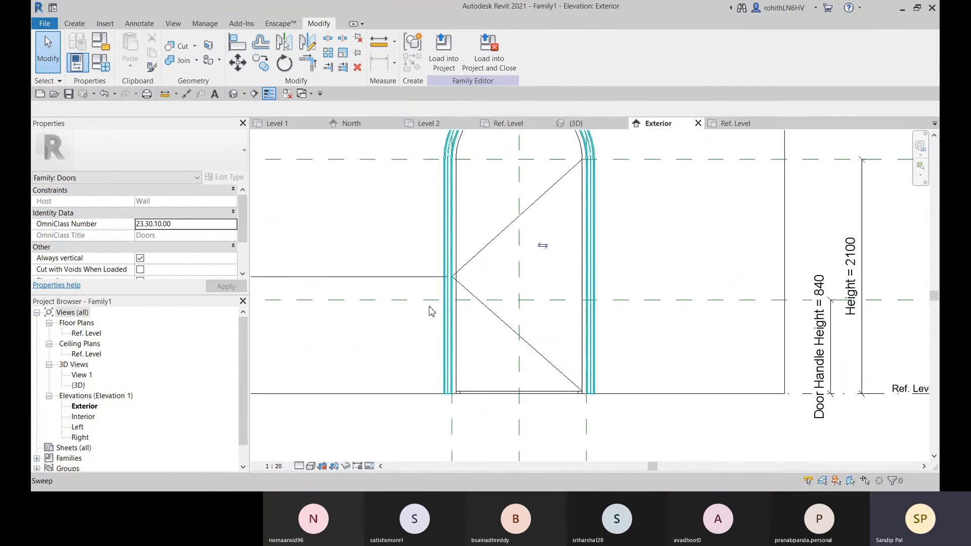
left_click(521, 127)
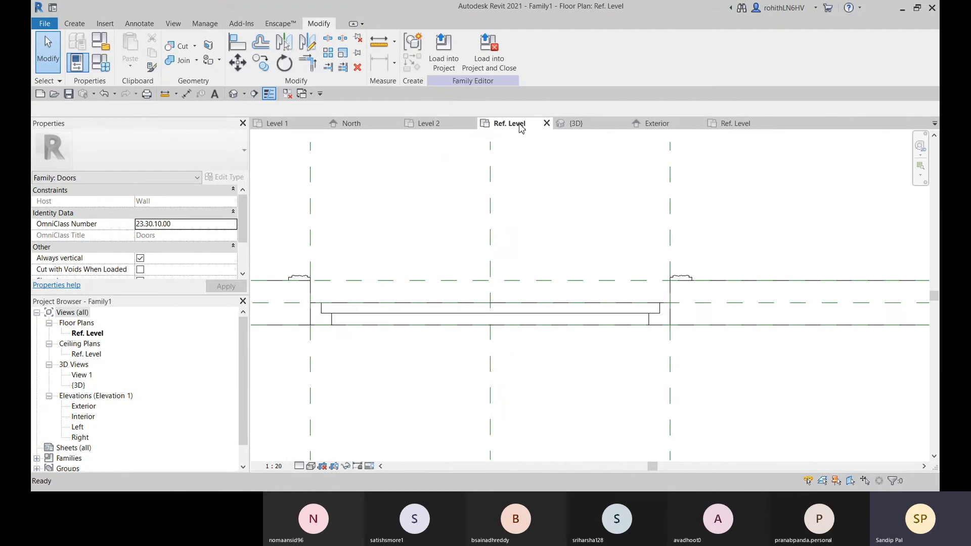
middle_click_drag(384, 344, 404, 341)
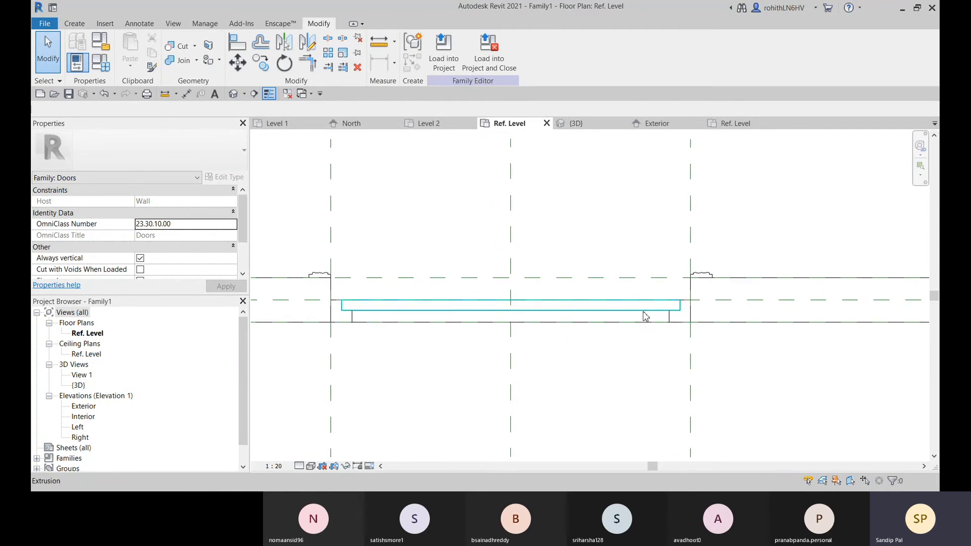
middle_click_drag(595, 316, 681, 298)
middle_click_drag(445, 279, 444, 289)
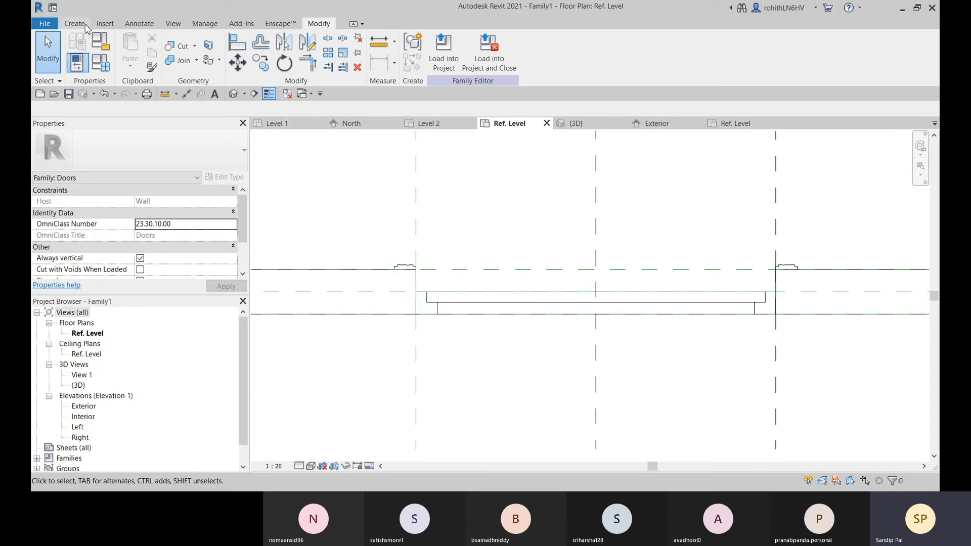
Preview the handle families in the library's Doors Hardware folder and load Entry Door Handle.rfa into the door family
left_click(106, 24)
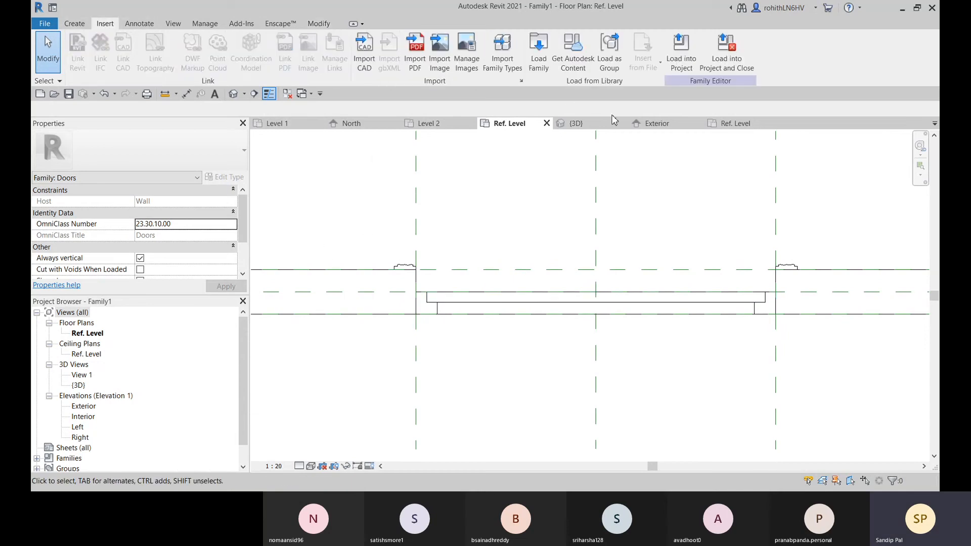
left_click(535, 62)
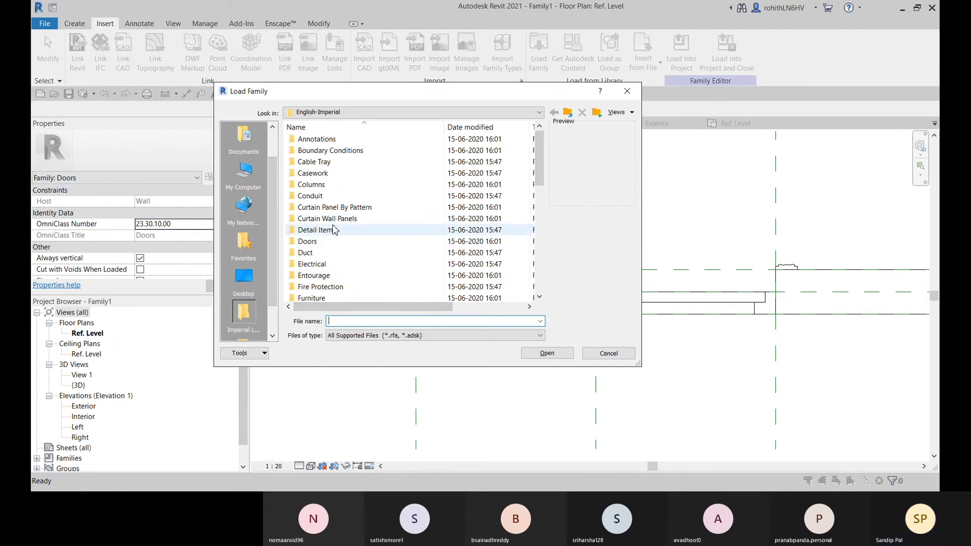
double_click(307, 242)
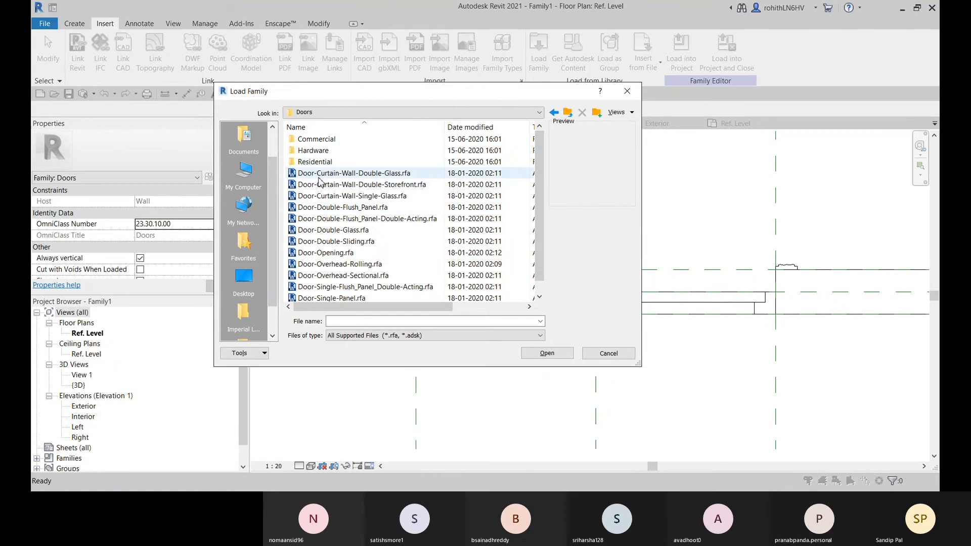
double_click(317, 151)
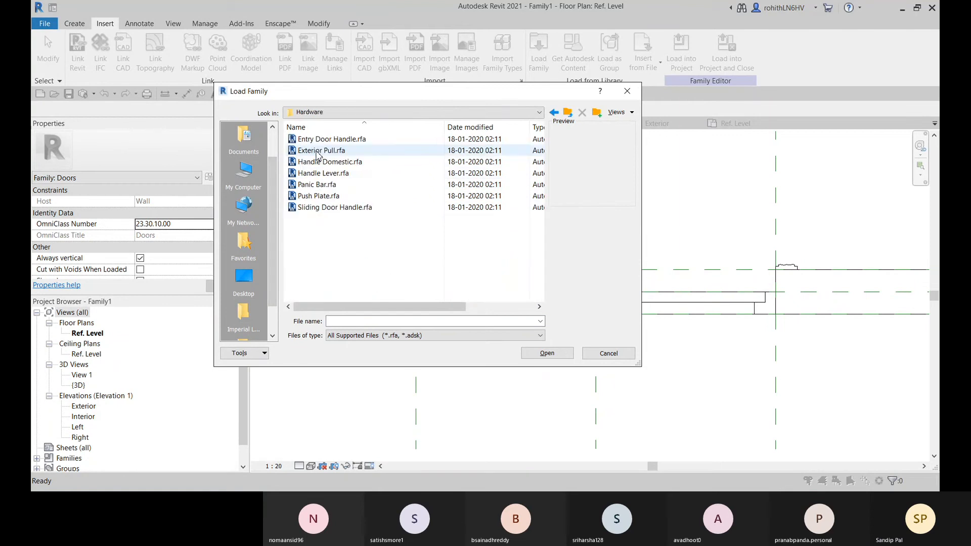
left_click(310, 210)
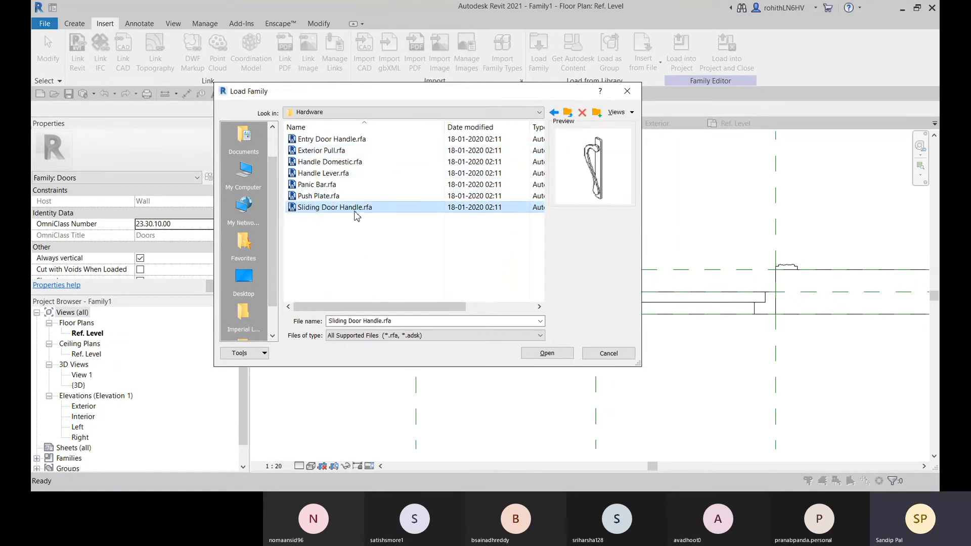
left_click(331, 197)
left_click(325, 185)
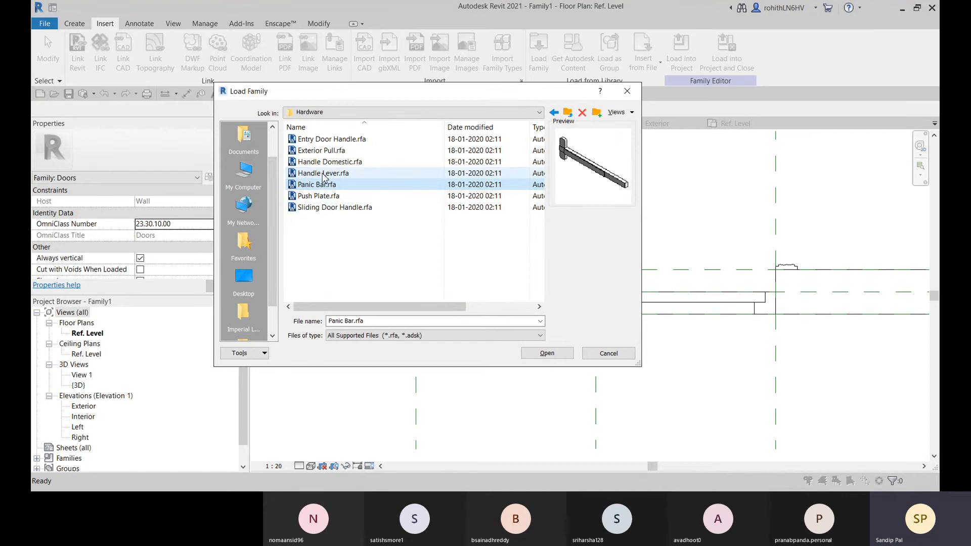
left_click(323, 174)
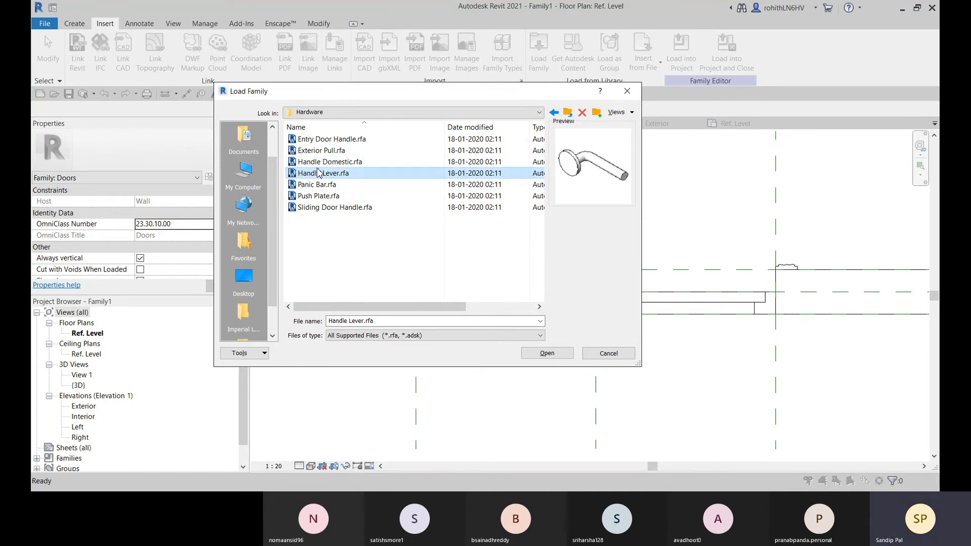
left_click(320, 163)
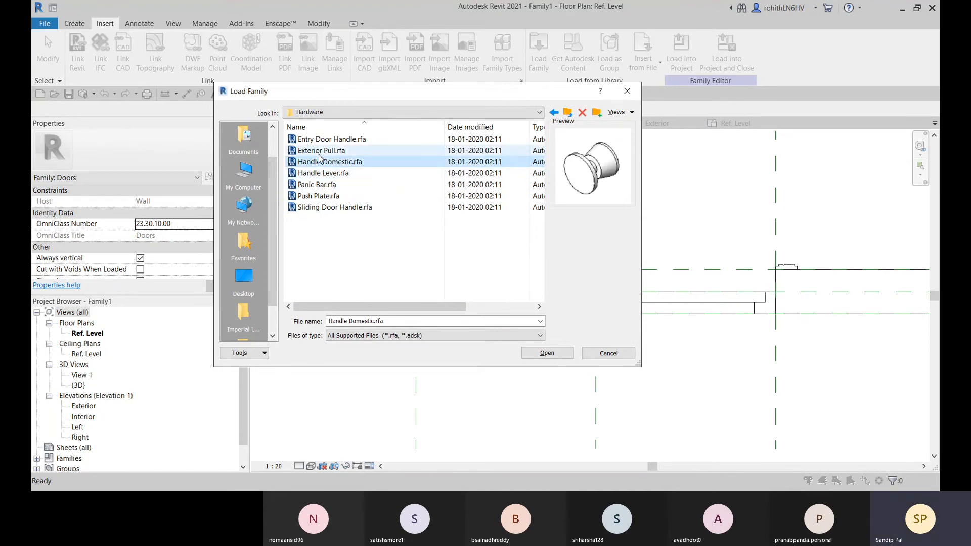
left_click(324, 150)
left_click(326, 139)
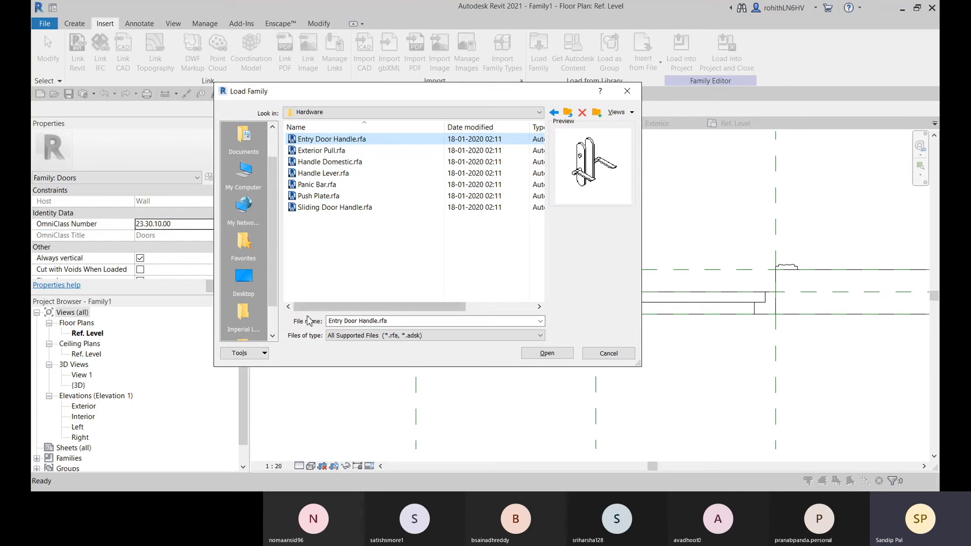
left_click(537, 353)
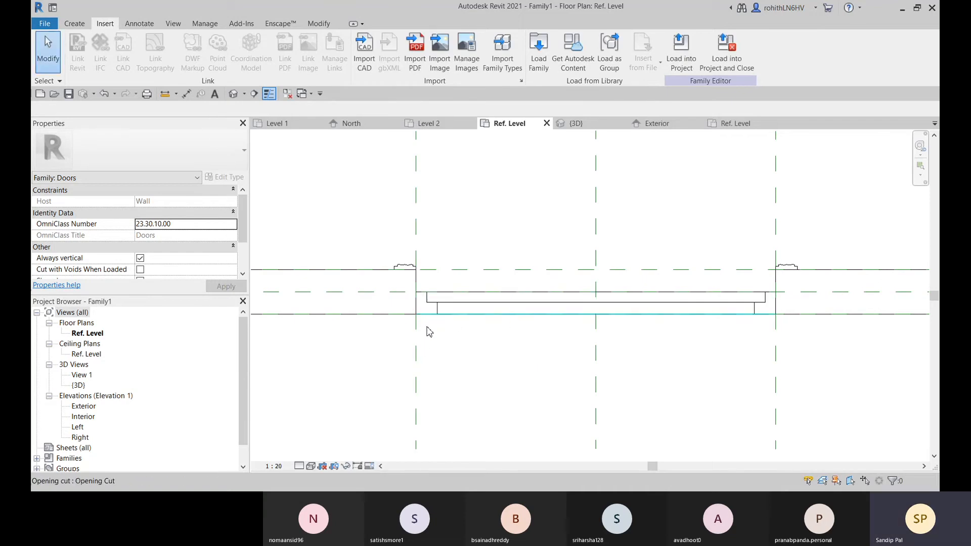
Place one Entry Door Handle component across the door panel near its left end, about 440 mm from the door's vertical center plane
left_click(74, 24)
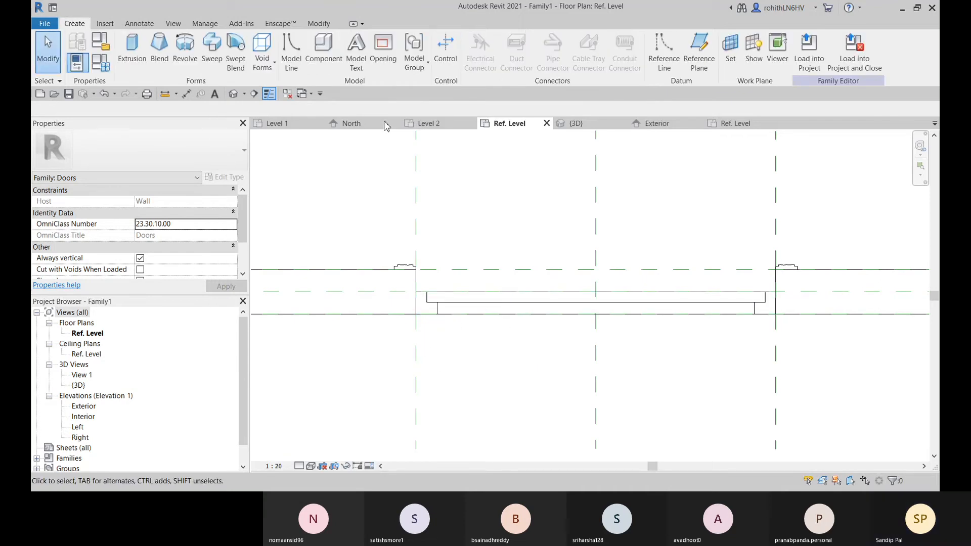
left_click(333, 64)
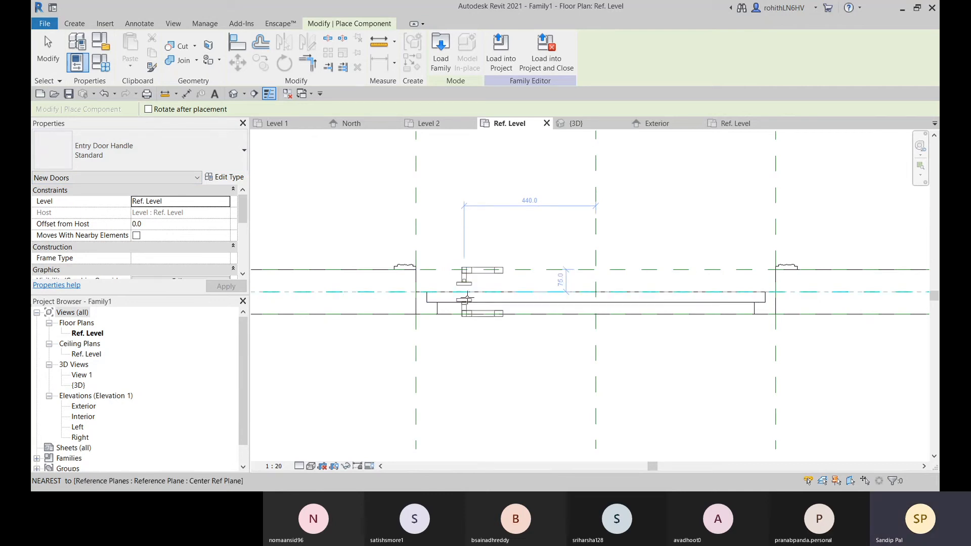
left_click(465, 297)
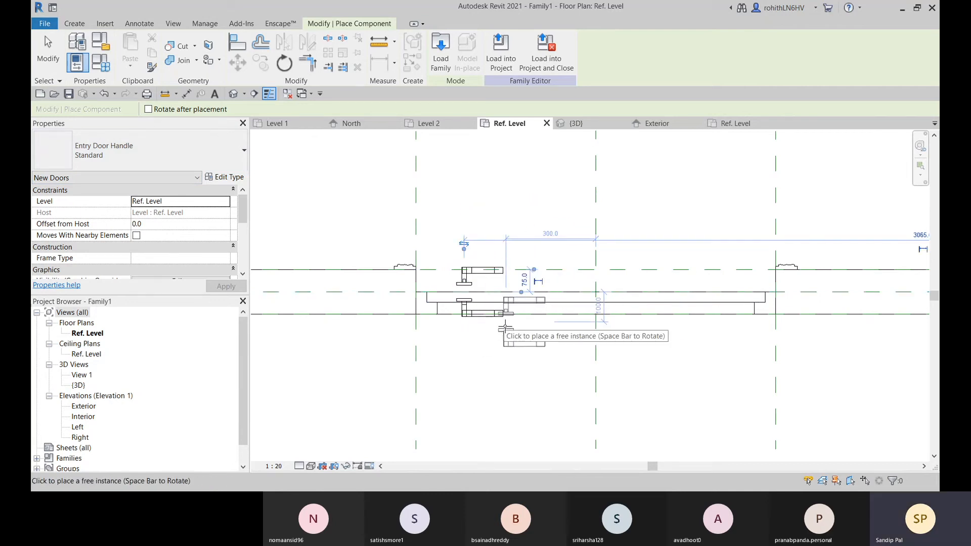
key("Escape")
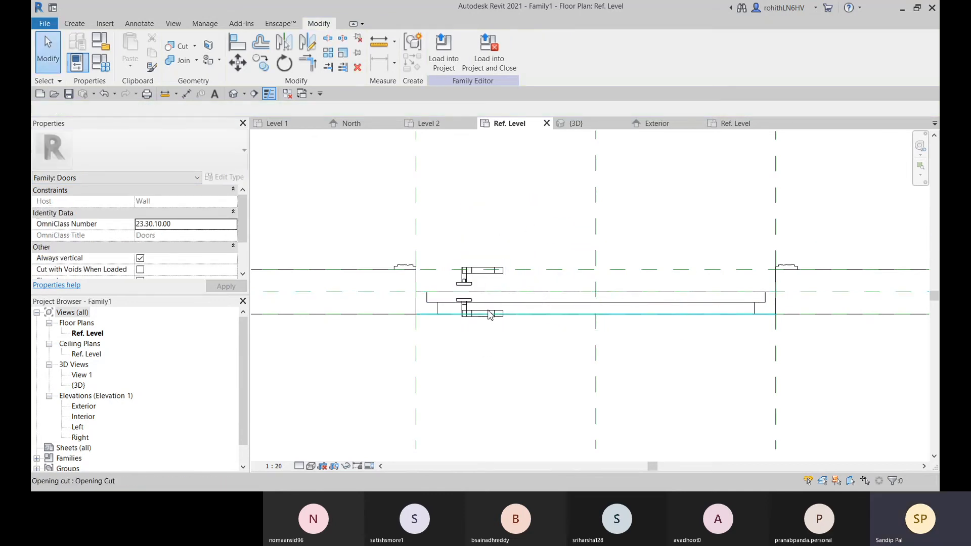
Set the Thickness of the Entry Door Handle's Standard type to 35 and apply the change
left_click(470, 288)
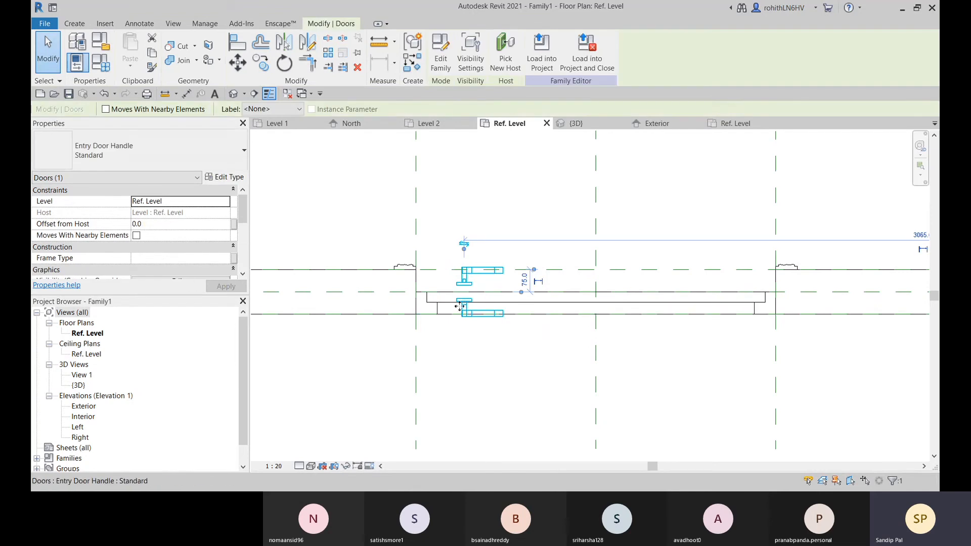
left_click(224, 176)
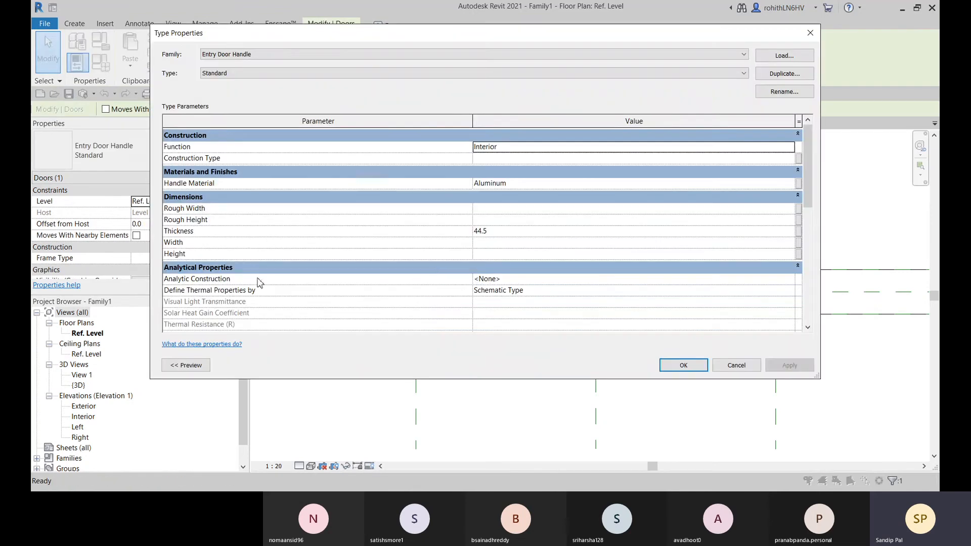
left_click(500, 232)
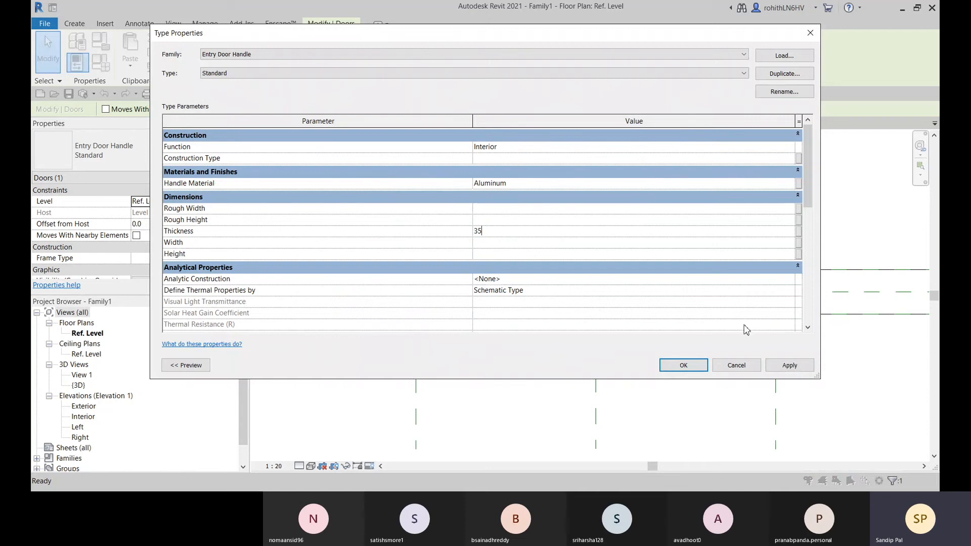
left_click(786, 366)
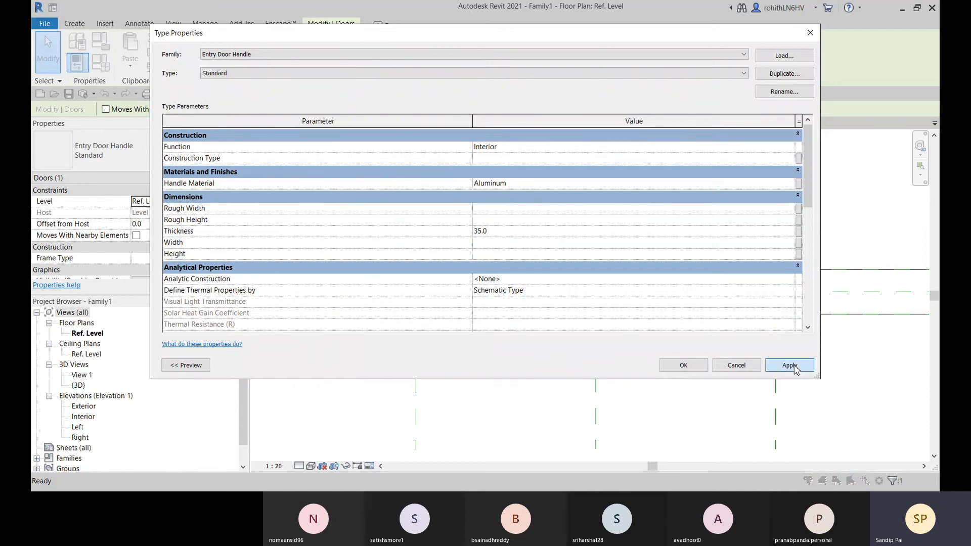
left_click(683, 366)
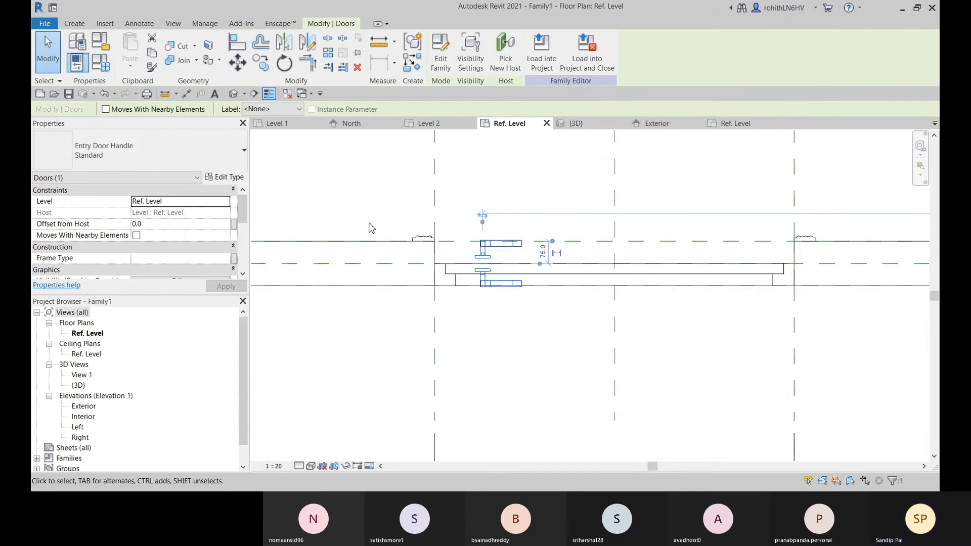
Examine the handle against the door panel in the floor plan and its height in the exterior elevation
scroll(486, 306, "up", 5)
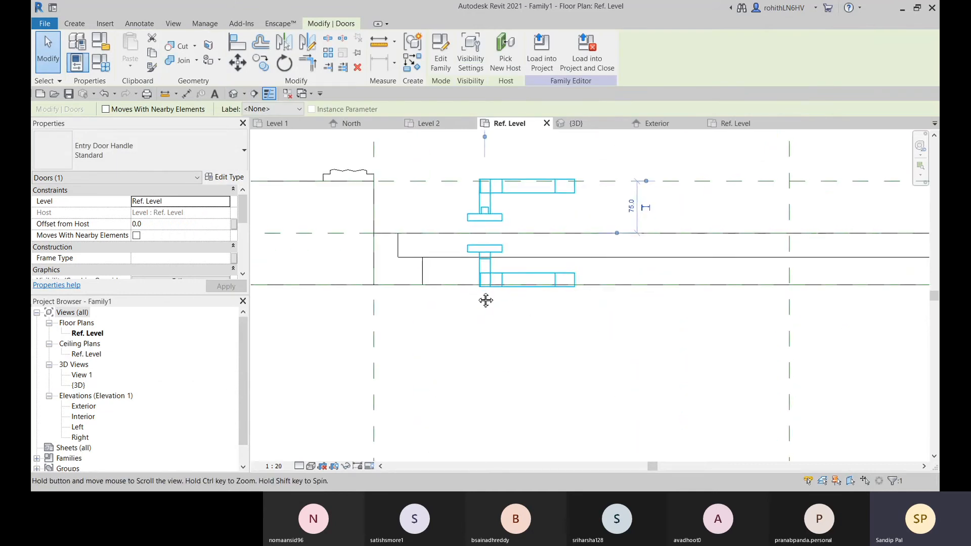
scroll(485, 300, "down", 6)
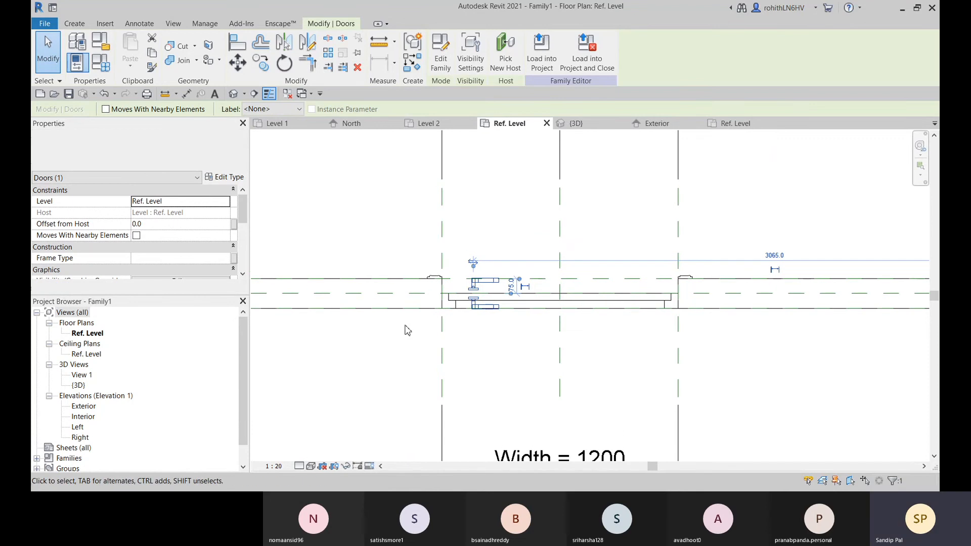
middle_click_drag(439, 294, 477, 284)
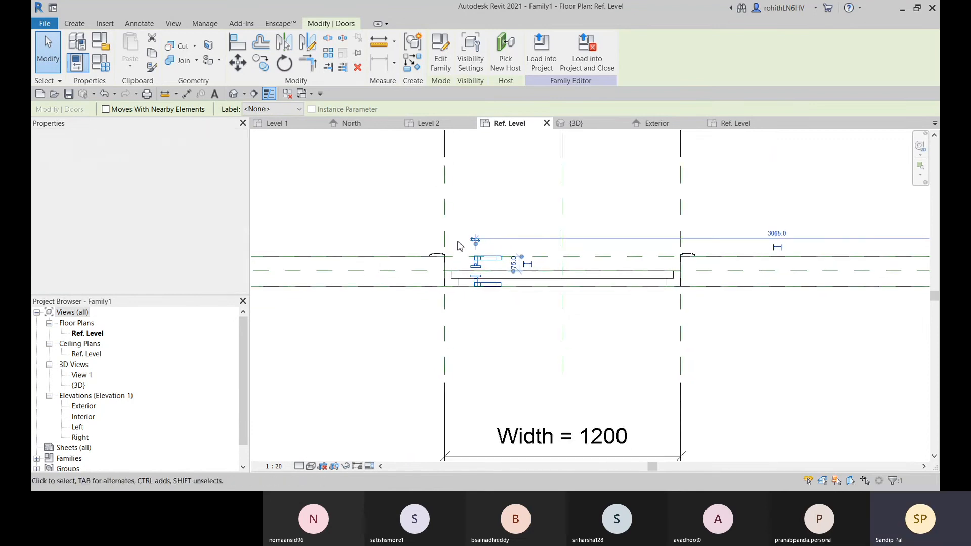
middle_click_drag(459, 245, 423, 283)
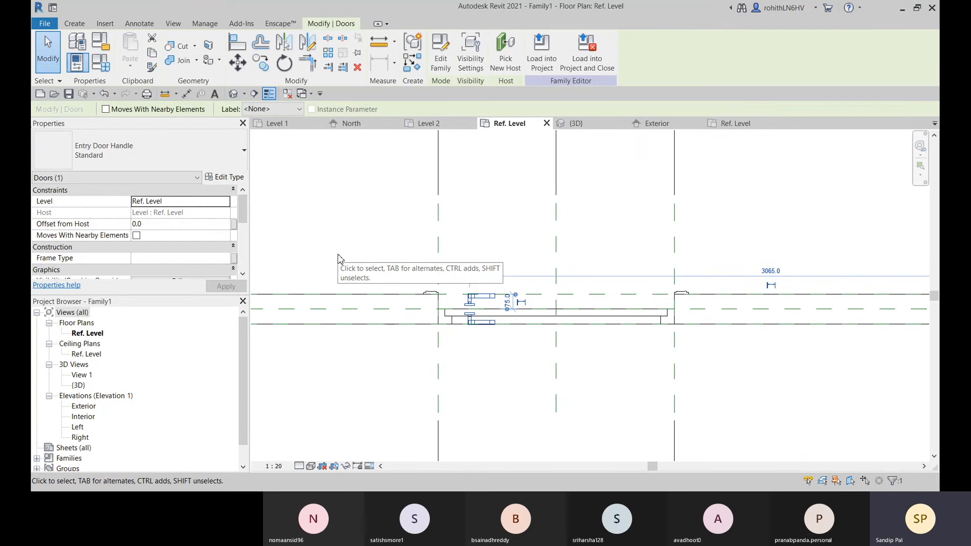
left_click(651, 123)
scroll(582, 392, "up", 4)
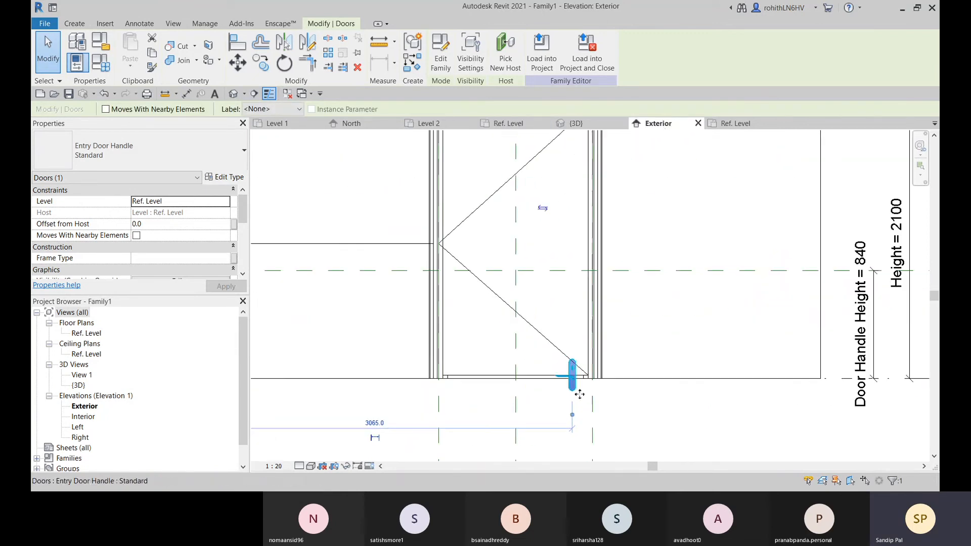
scroll(579, 385, "up", 2)
scroll(571, 383, "down", 2)
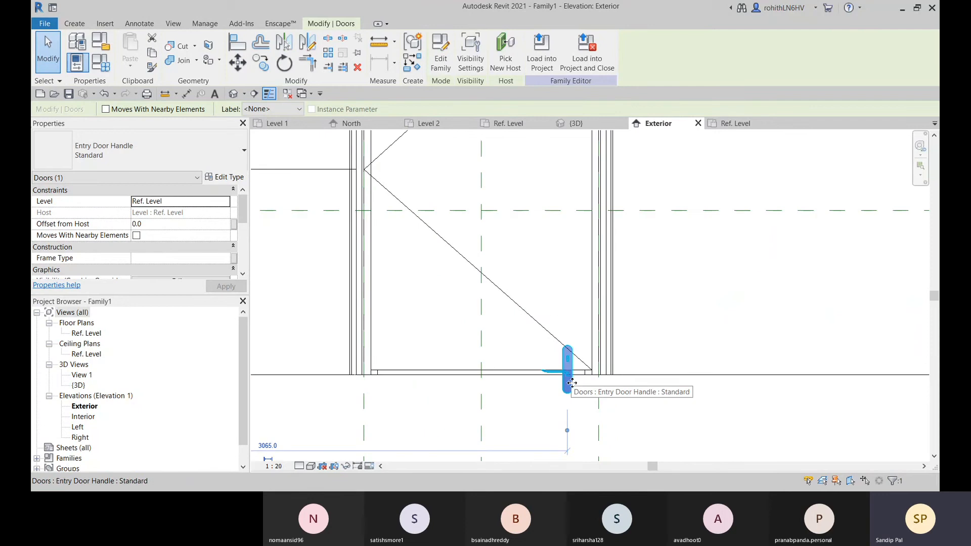
scroll(571, 383, "down", 2)
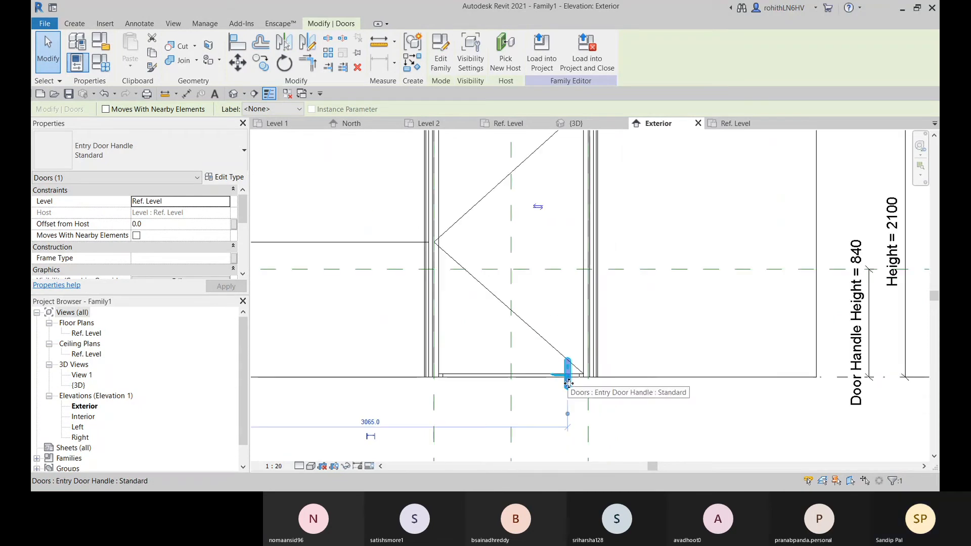
middle_click_drag(568, 424, 581, 452)
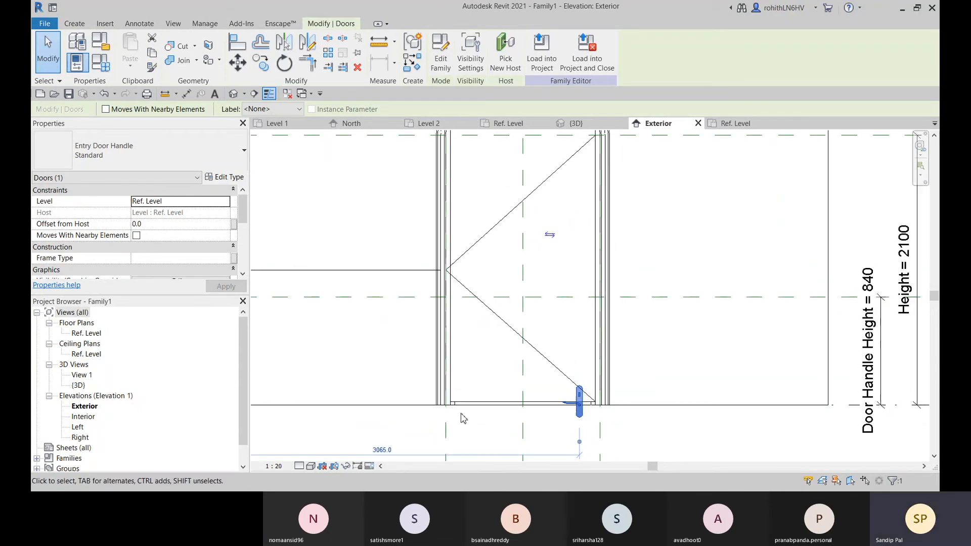
Align the handle's Bottom reference to the Door Handle R P reference plane in the exterior elevation and lock the alignment
key("l")
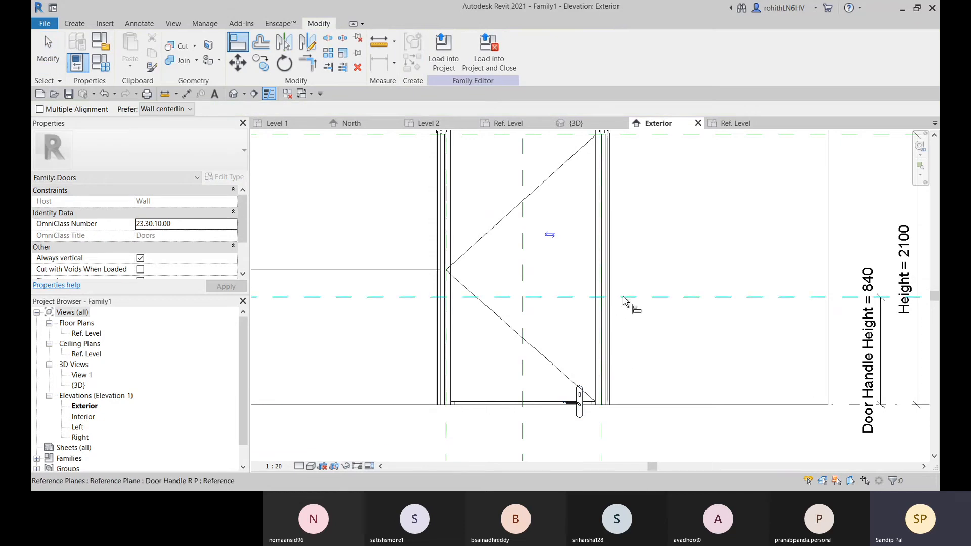
left_click(626, 297)
scroll(582, 401, "up", 3)
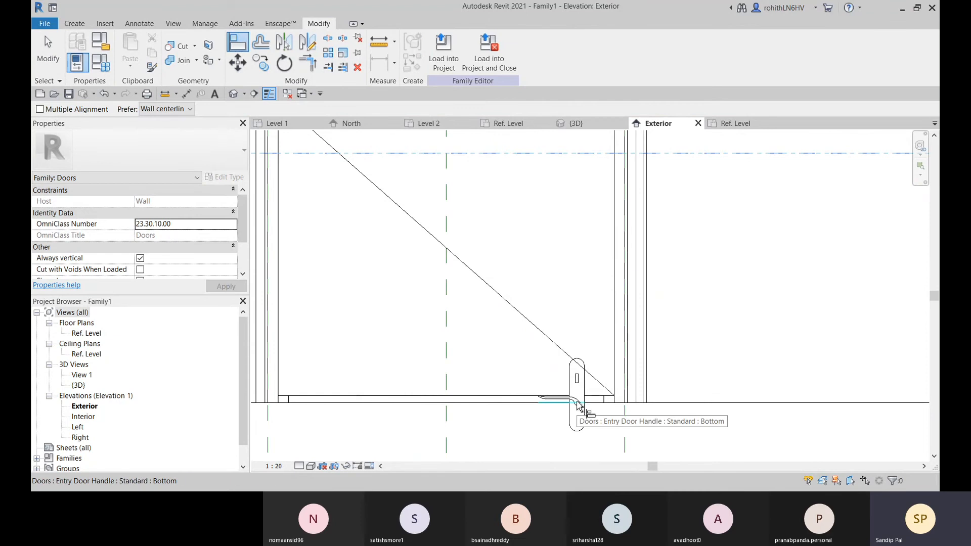
left_click(577, 402)
scroll(520, 364, "down", 2)
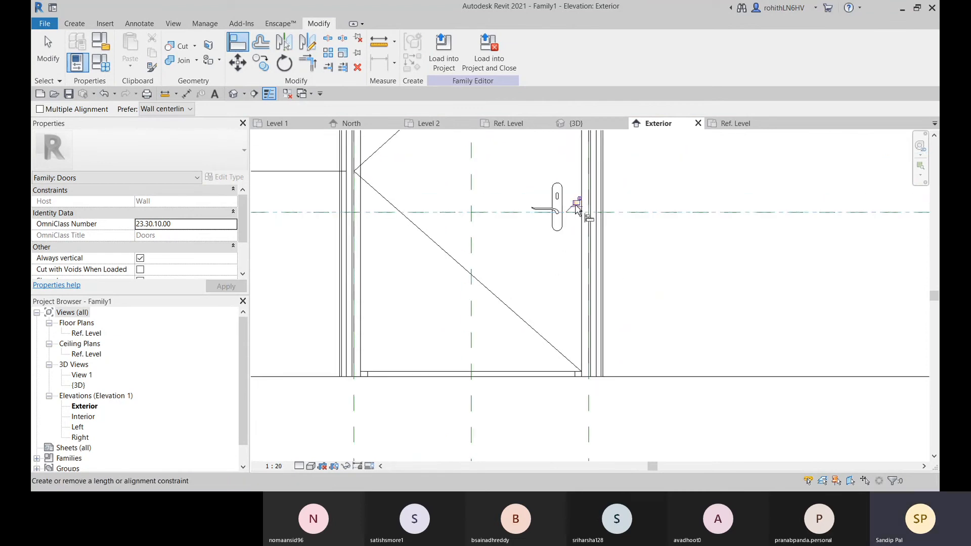
middle_click_drag(600, 241, 648, 270)
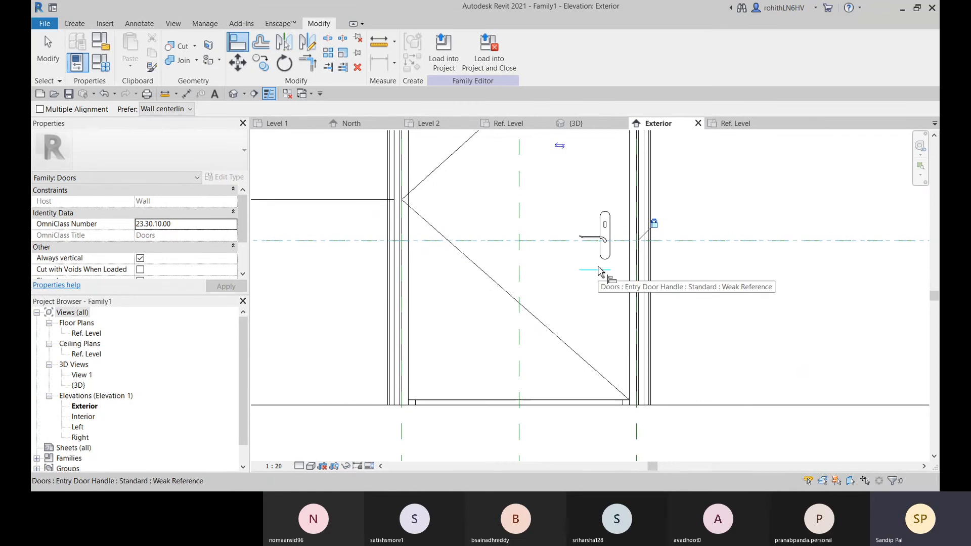
left_click(600, 272)
scroll(600, 271, "down", 4)
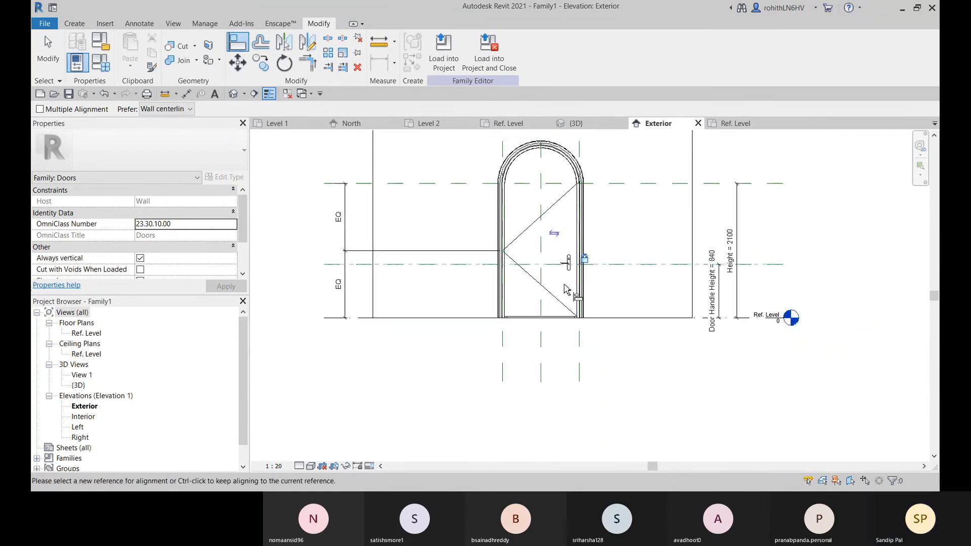
scroll(565, 290, "up", 4)
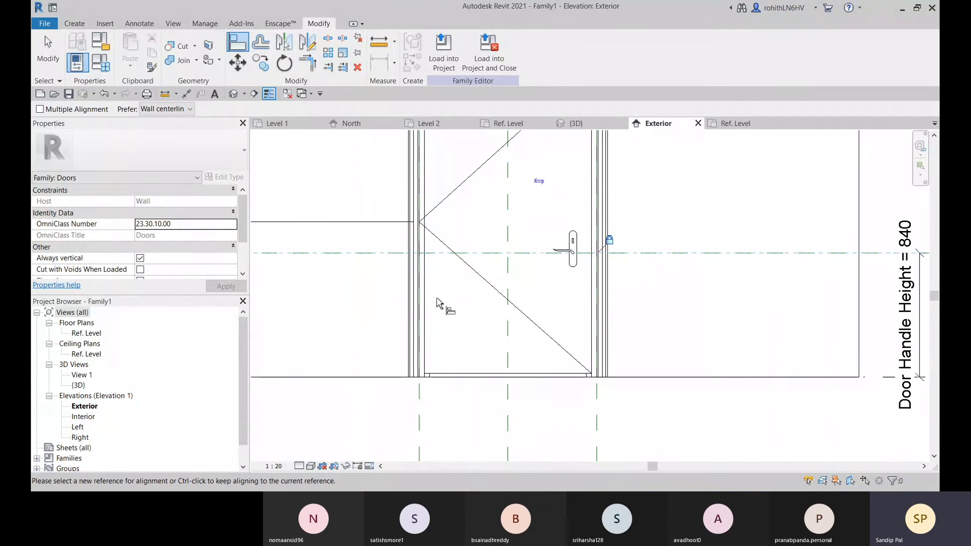
key("Escape")
key("Escape")
Align the handle's exterior plate to the Center Ref Plane in the Ref. Level floor plan and lock the alignment
scroll(523, 275, "up", 2)
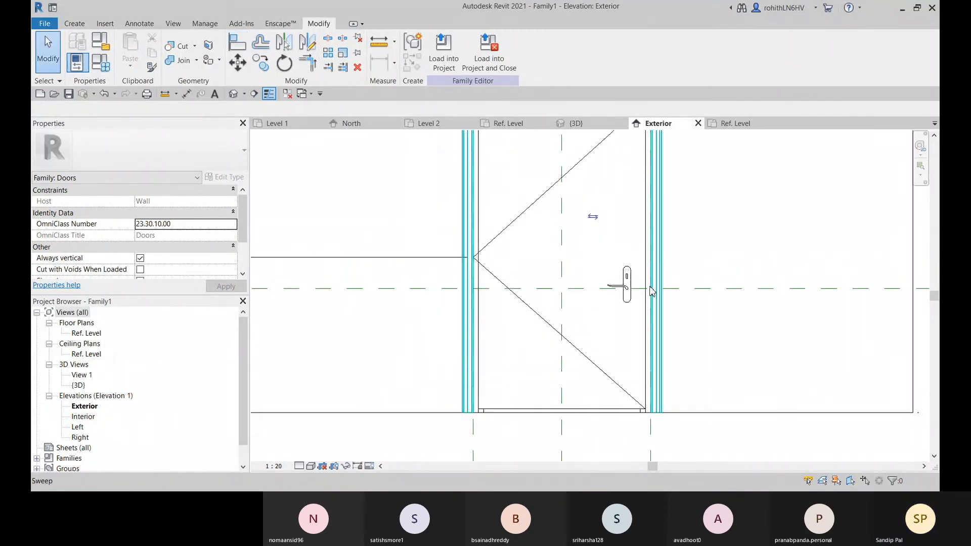
scroll(589, 322, "down", 3)
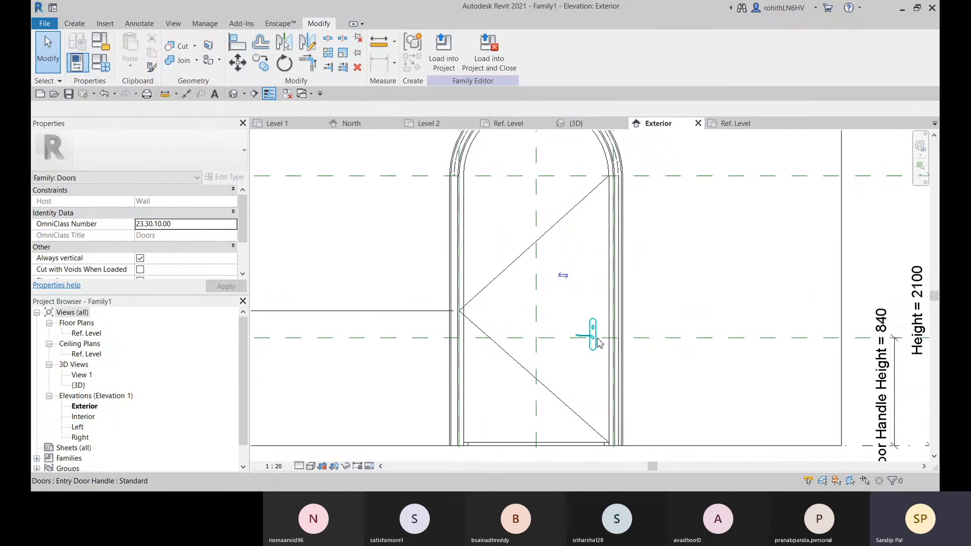
middle_click_drag(598, 339, 598, 315)
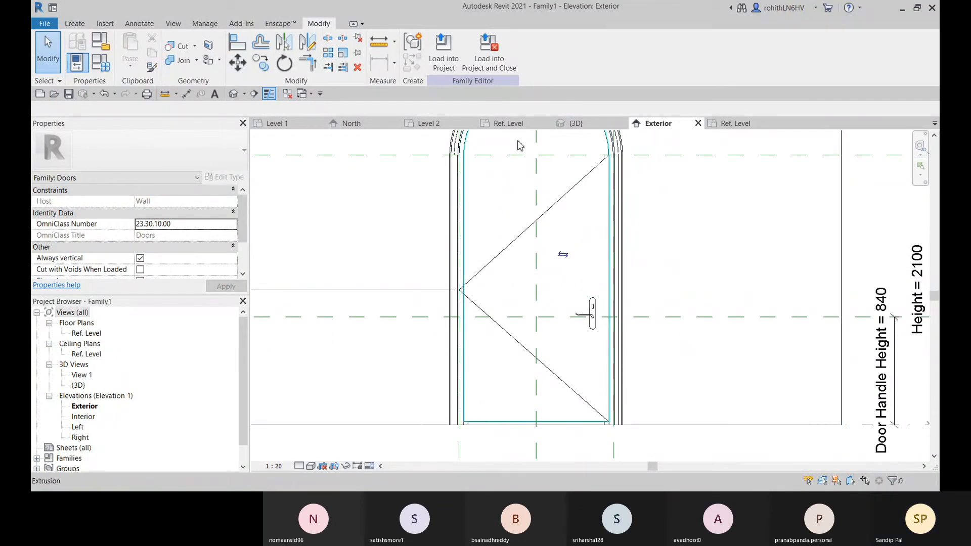
left_click(508, 124)
scroll(469, 317, "up", 3)
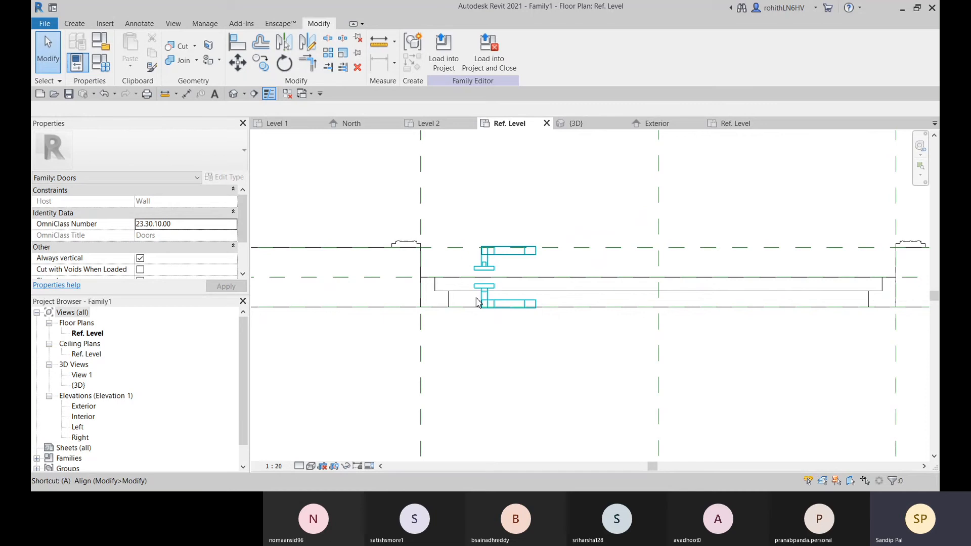
key("l")
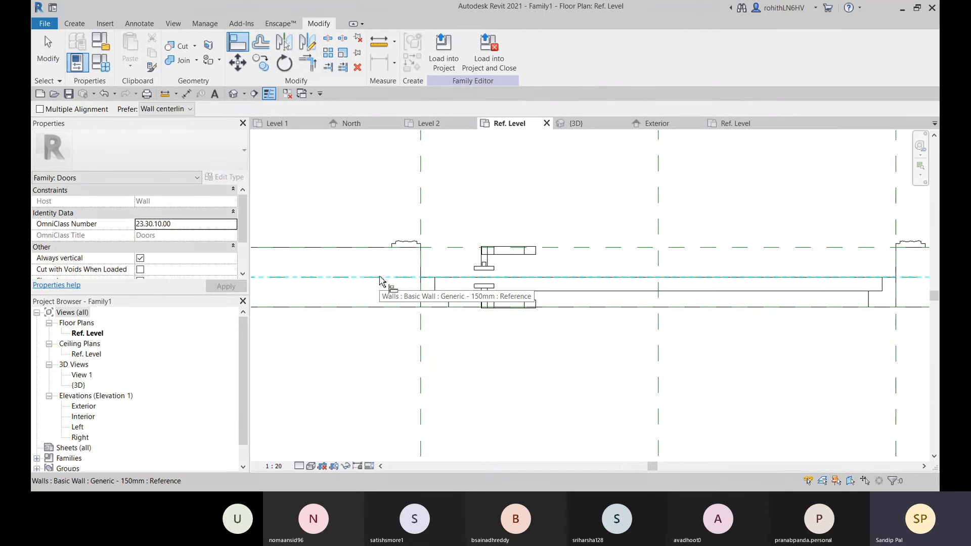
scroll(380, 282, "down", 5)
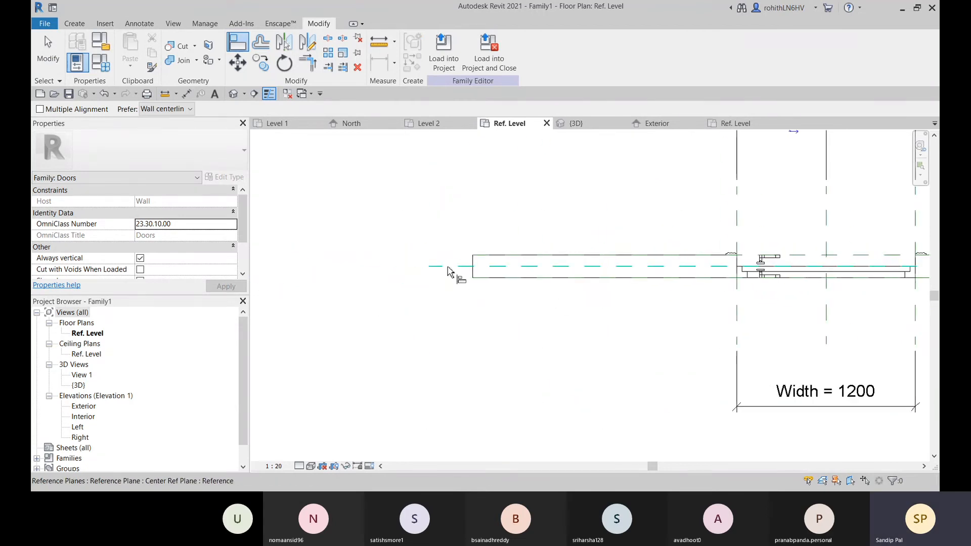
middle_click_drag(763, 336, 611, 325)
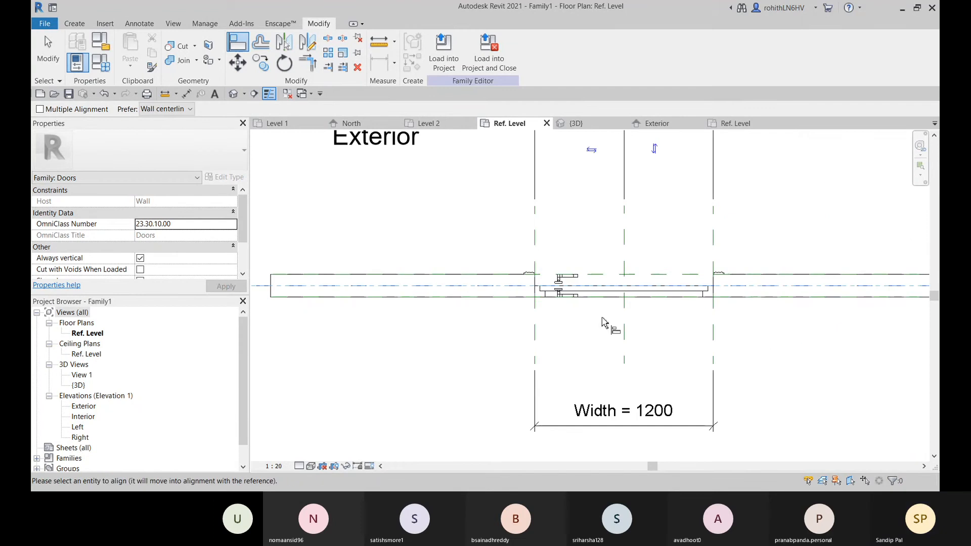
scroll(561, 286, "up", 6)
left_click(564, 263)
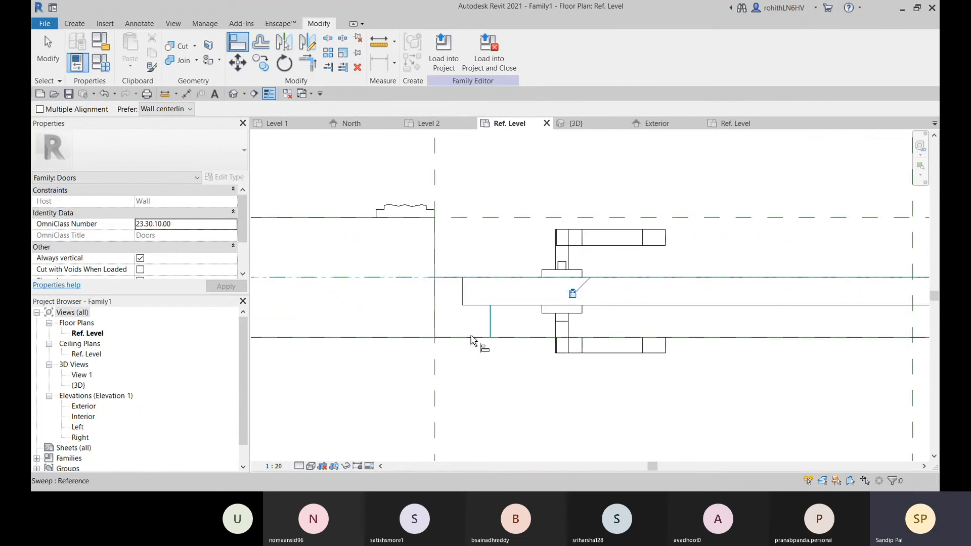
scroll(613, 314, "down", 5)
scroll(383, 335, "down", 3)
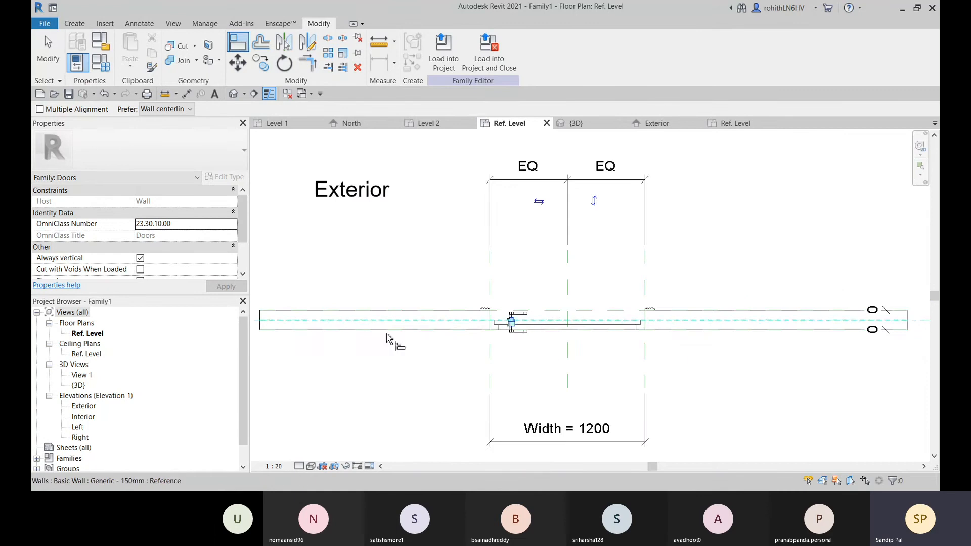
scroll(310, 333, "down", 2)
middle_click_drag(289, 330, 397, 339)
scroll(564, 335, "up", 5)
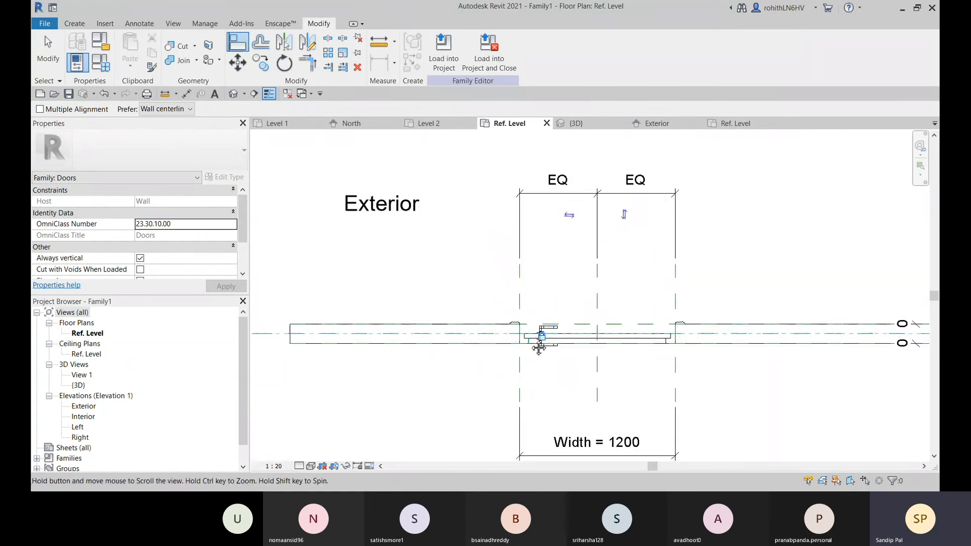
middle_click_drag(519, 326, 500, 330)
scroll(496, 306, "up", 2)
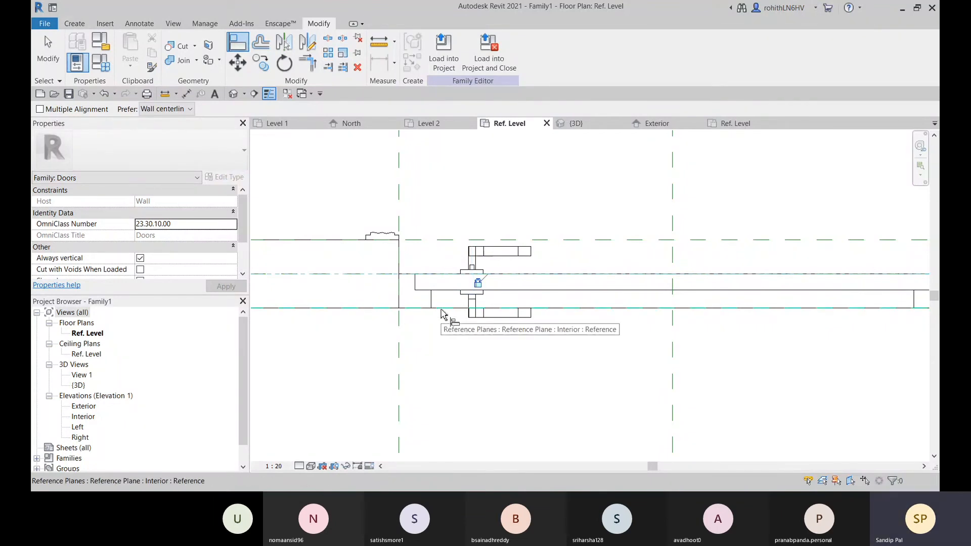
key("Escape")
Examine the handle's position across the door opening in the Ref. Level floor plan
scroll(444, 273, "down", 2)
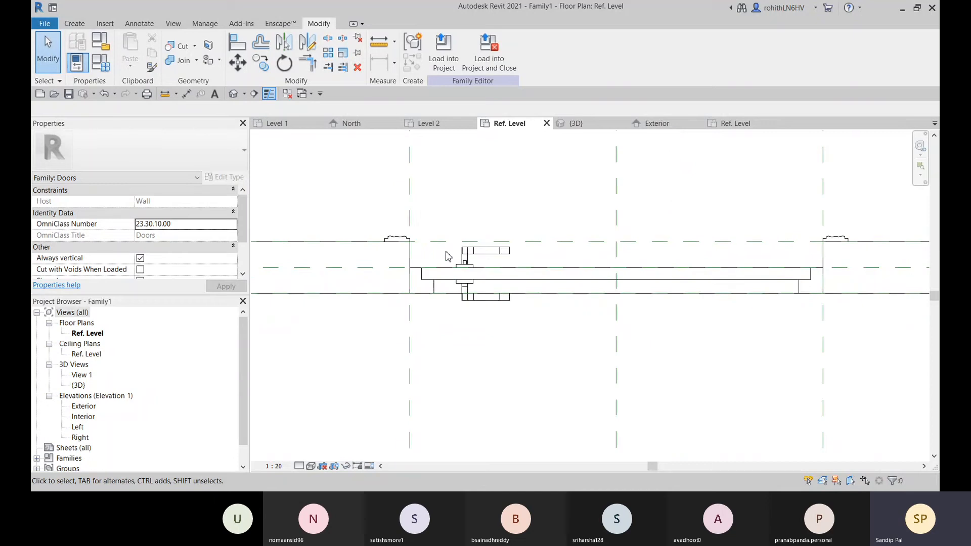
scroll(464, 306, "down", 3)
middle_click_drag(464, 308, 484, 354)
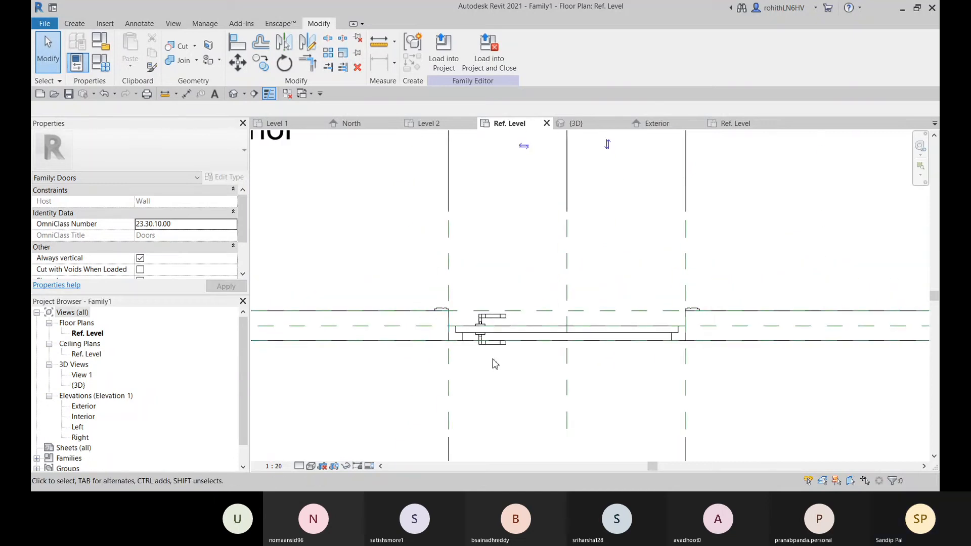
scroll(494, 357, "down", 4)
scroll(502, 369, "down", 2)
middle_click_drag(503, 393, 522, 350)
scroll(545, 378, "up", 2)
scroll(521, 363, "up", 2)
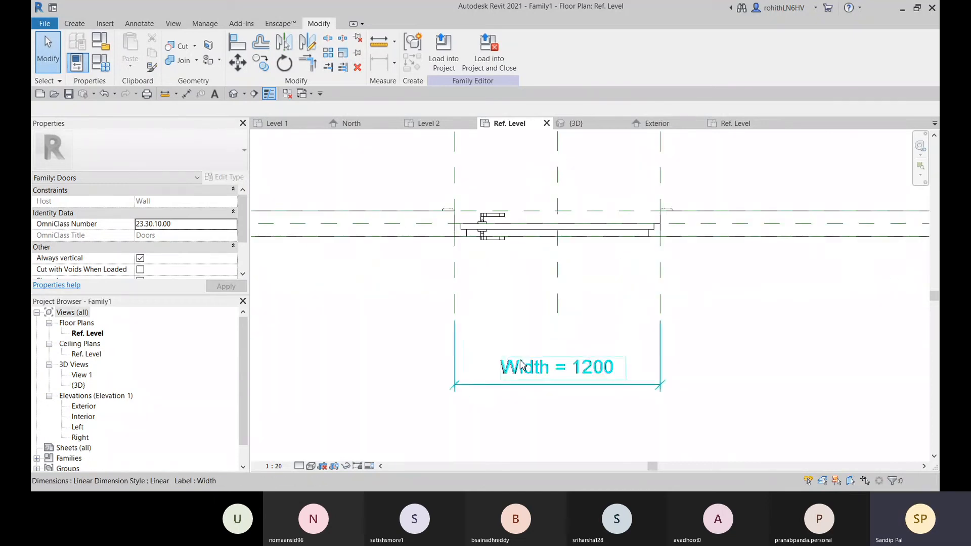
middle_click_drag(489, 312, 488, 353)
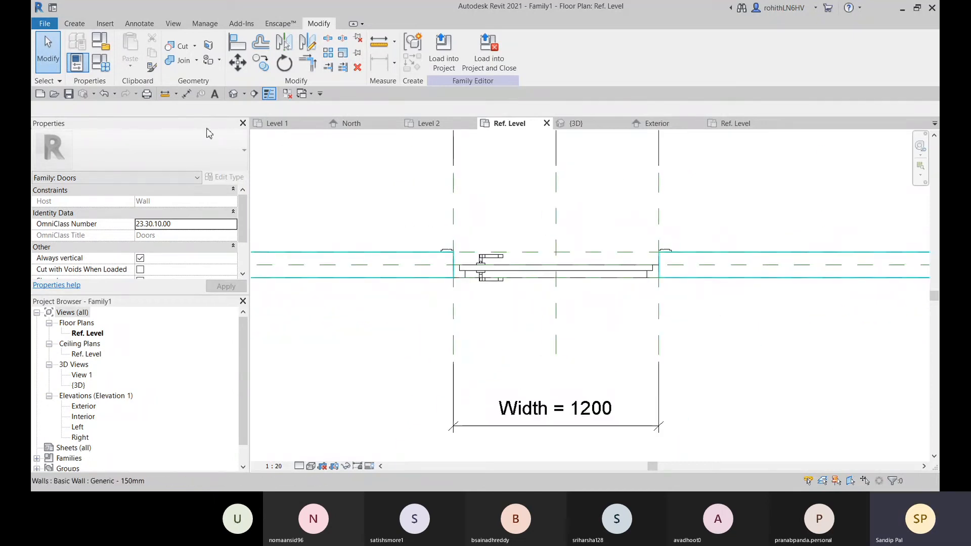
left_click(81, 24)
left_click(660, 48)
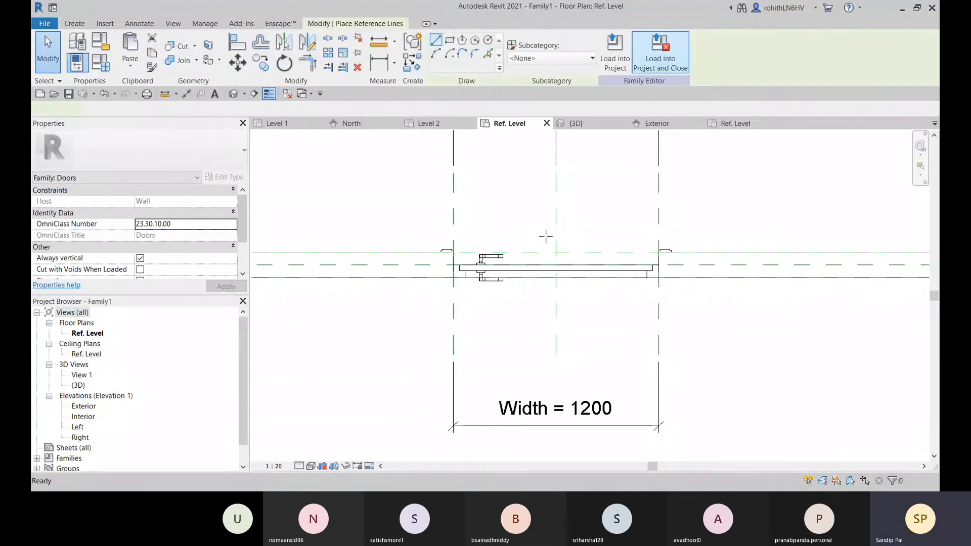
left_click(488, 54)
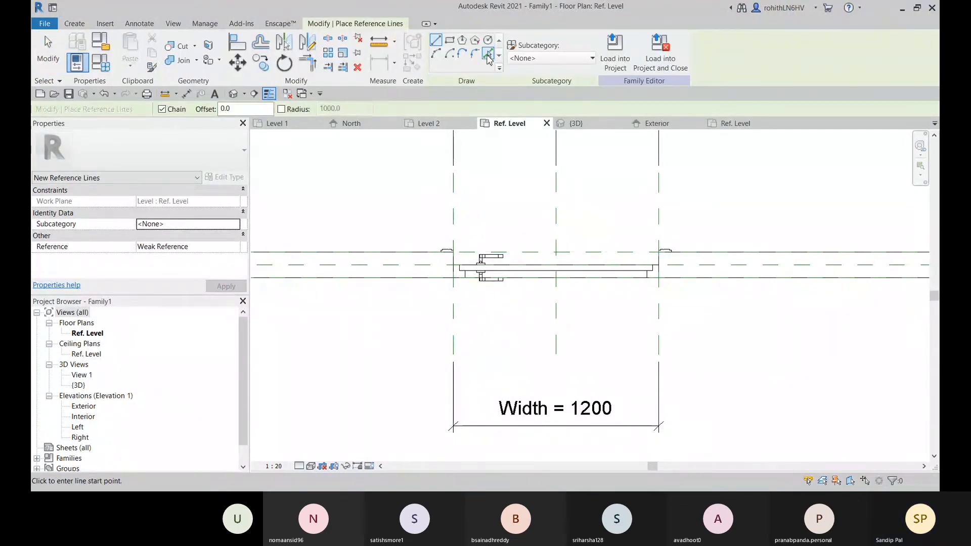
left_click(211, 112)
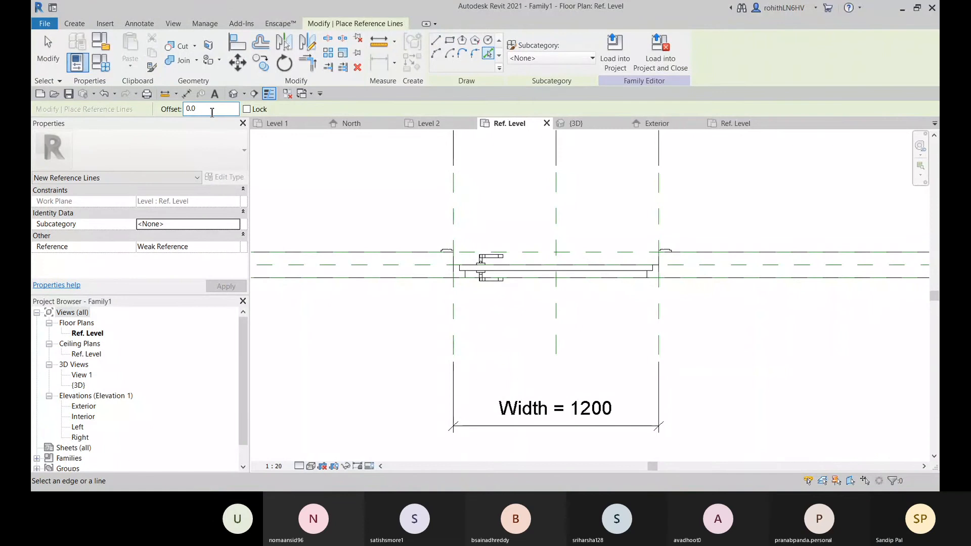
left_click_drag(200, 113, 187, 114)
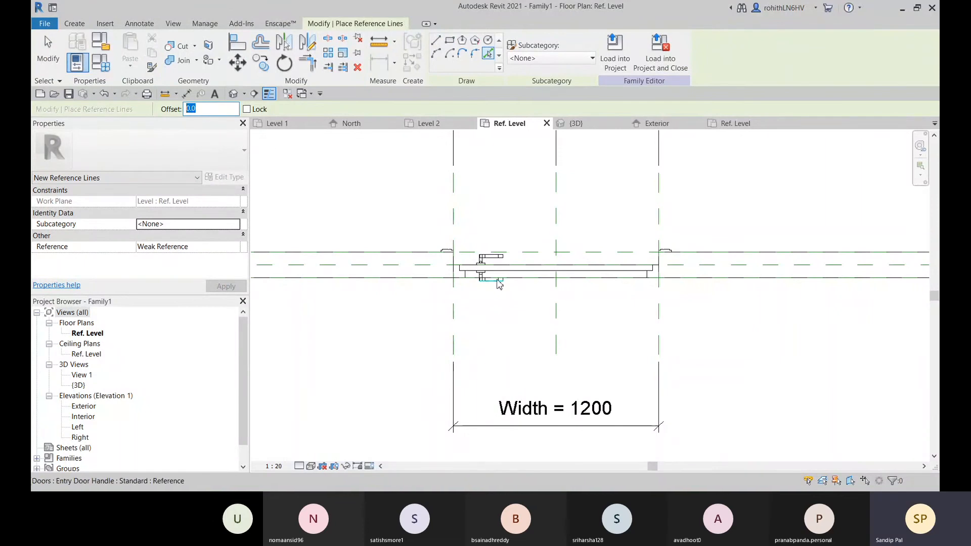
middle_click_drag(459, 229, 460, 243)
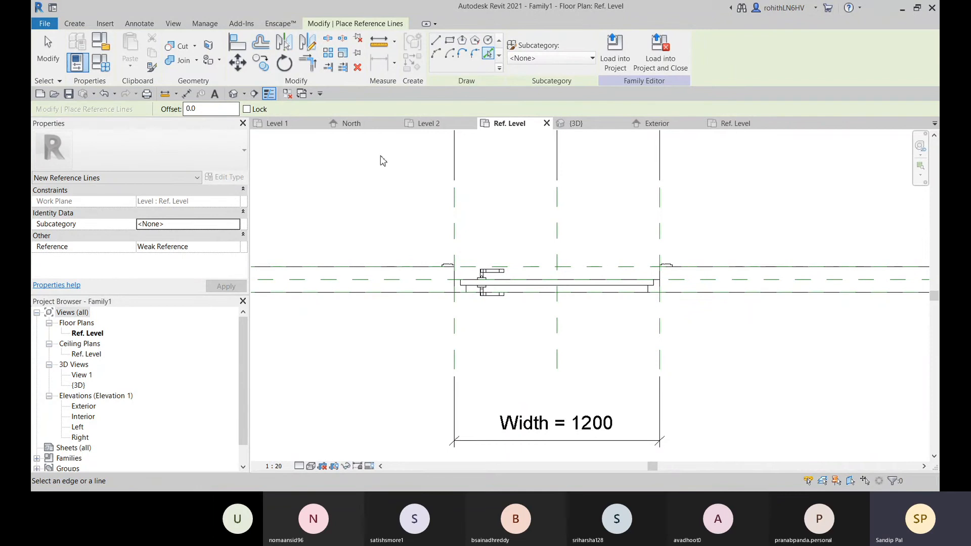
middle_click_drag(471, 182, 467, 210)
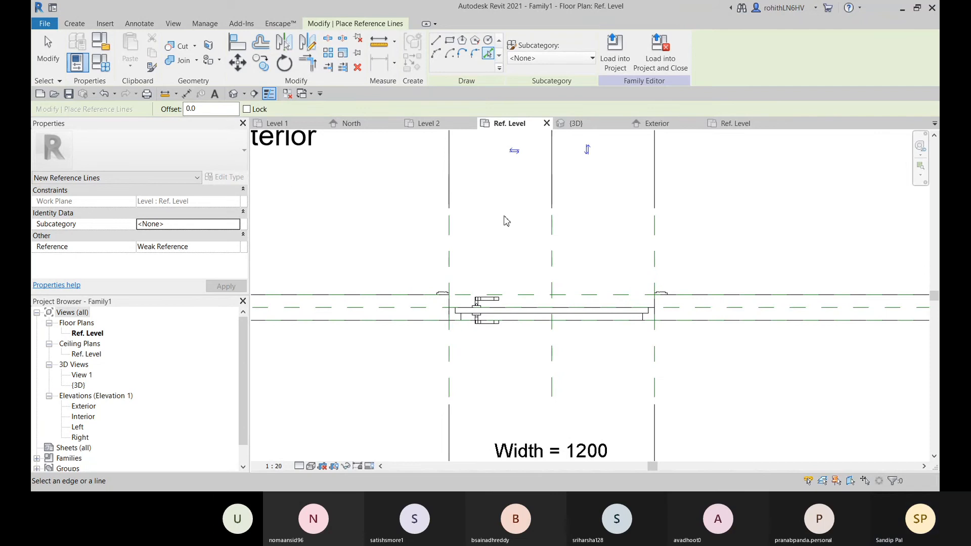
key("Escape")
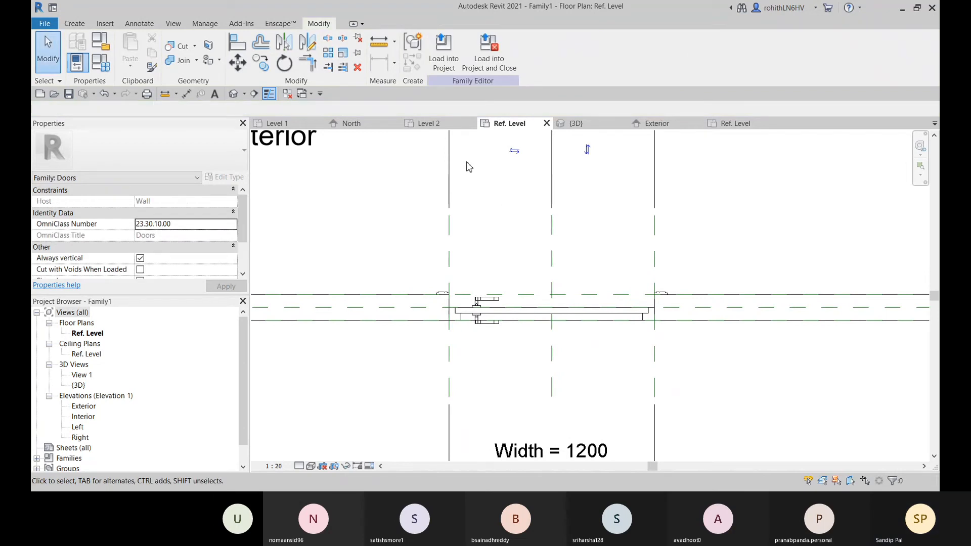
Create a reference plane offset 100 from the Right reference plane toward the door's centre in the Ref. Level floor plan
left_click(74, 25)
left_click(699, 50)
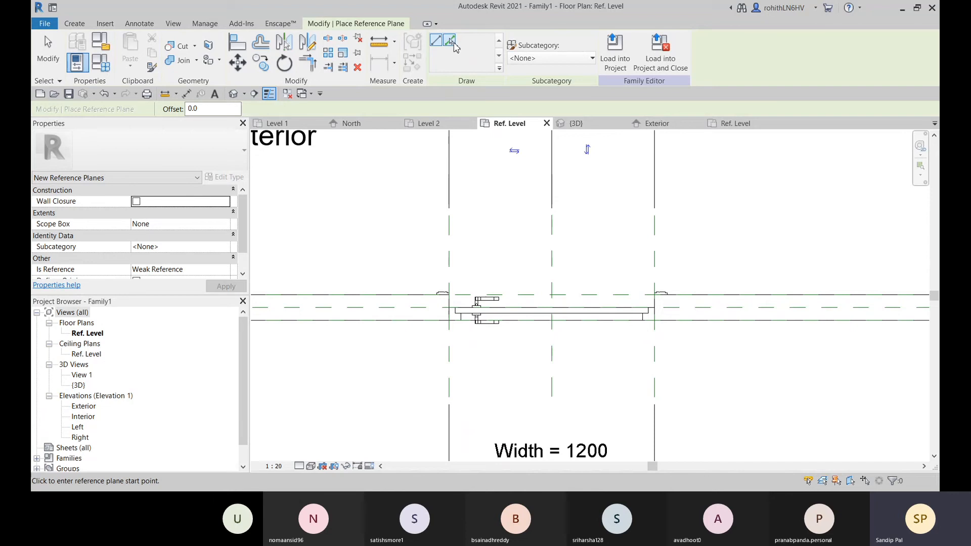
scroll(504, 311, "up", 2)
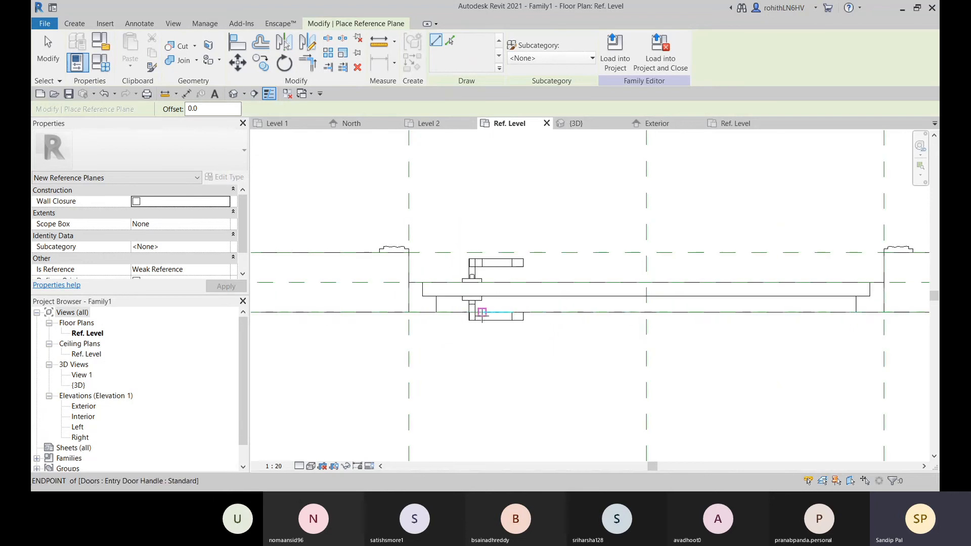
left_click(450, 40)
middle_click_drag(415, 266, 419, 264)
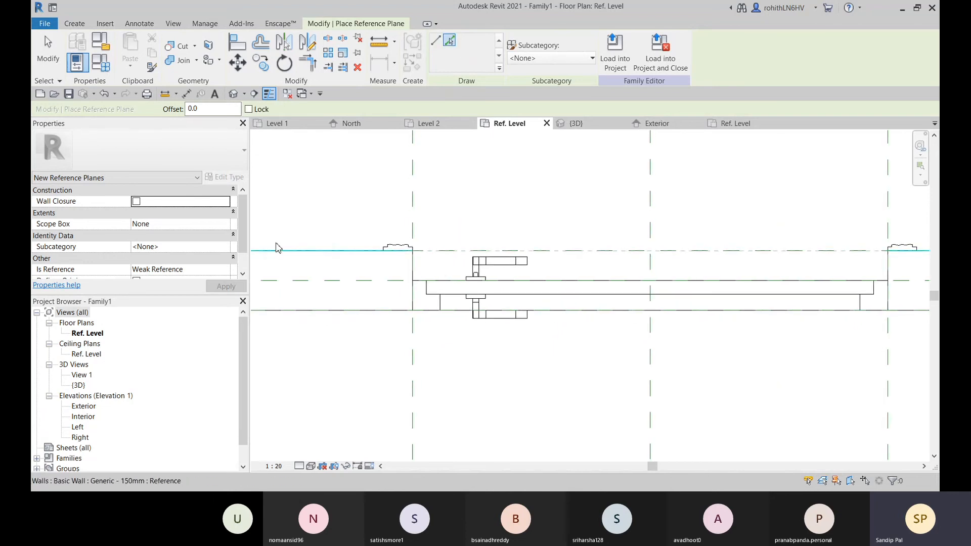
left_click_drag(210, 109, 169, 119)
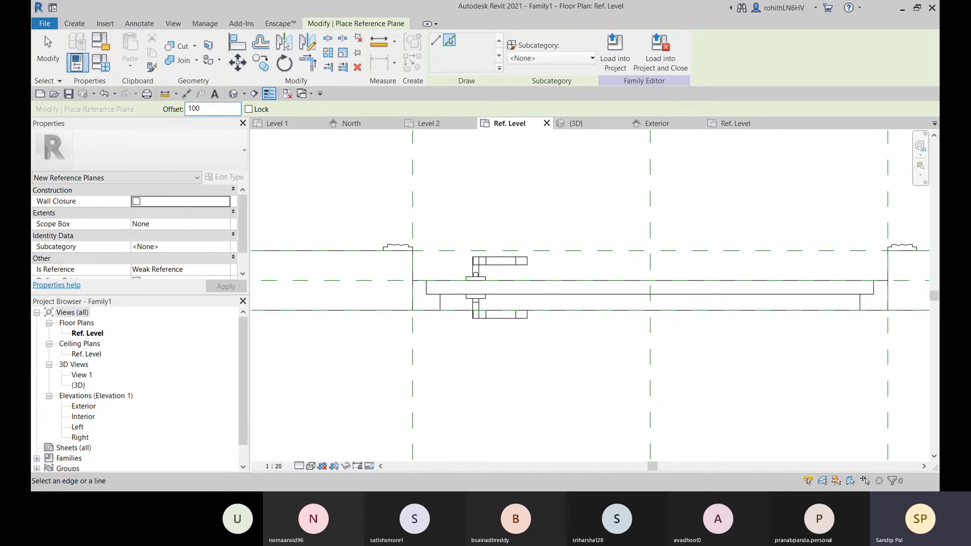
key("Return")
scroll(422, 188, "down", 2)
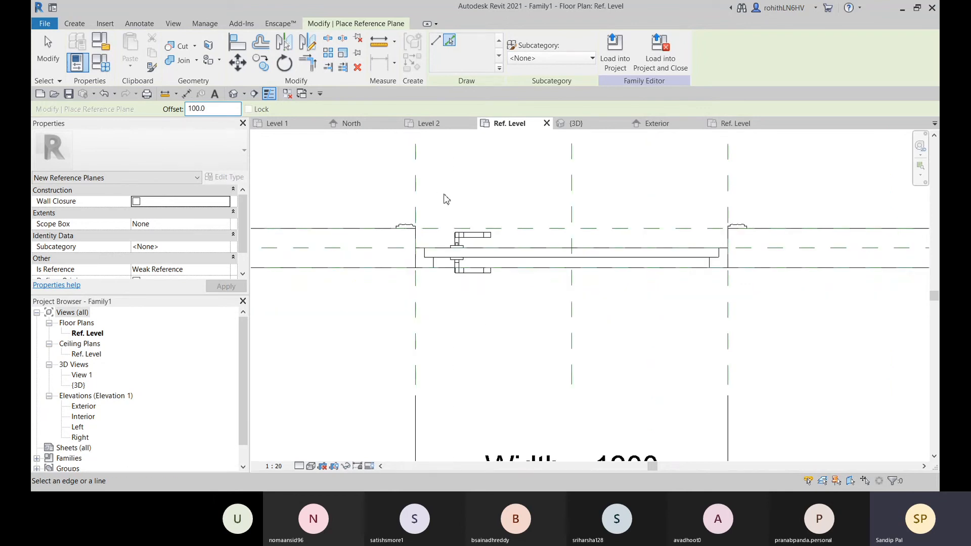
left_click(666, 126)
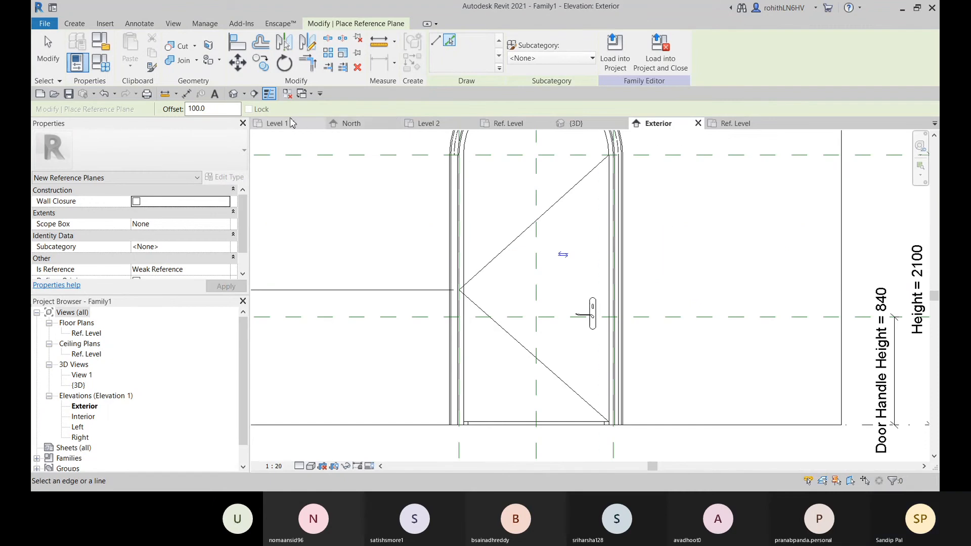
left_click(523, 123)
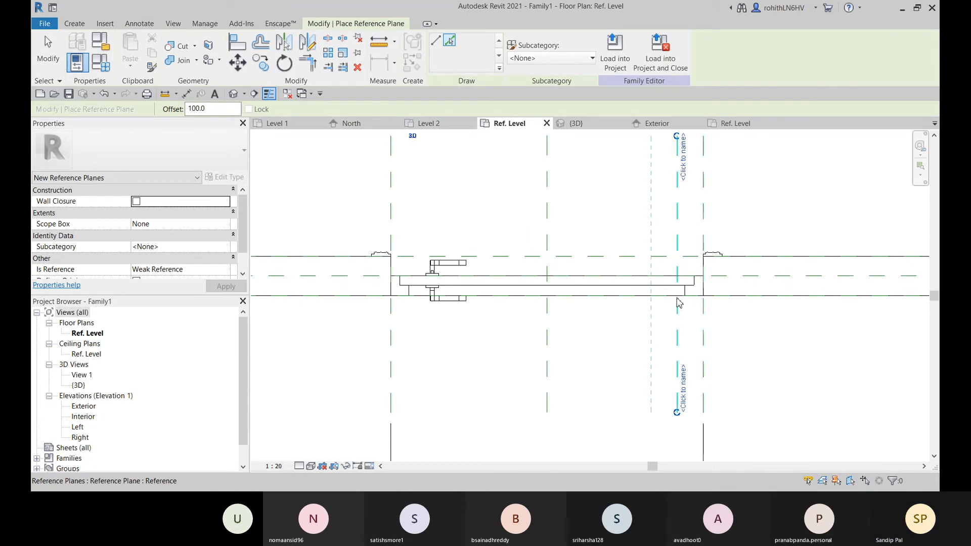
scroll(508, 349, "down", 4)
scroll(598, 339, "up", 1)
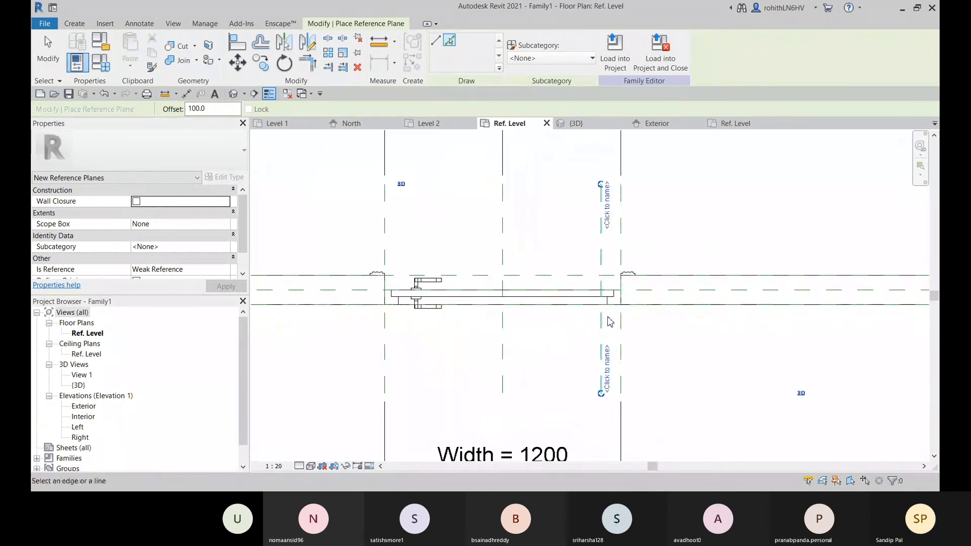
key("Escape")
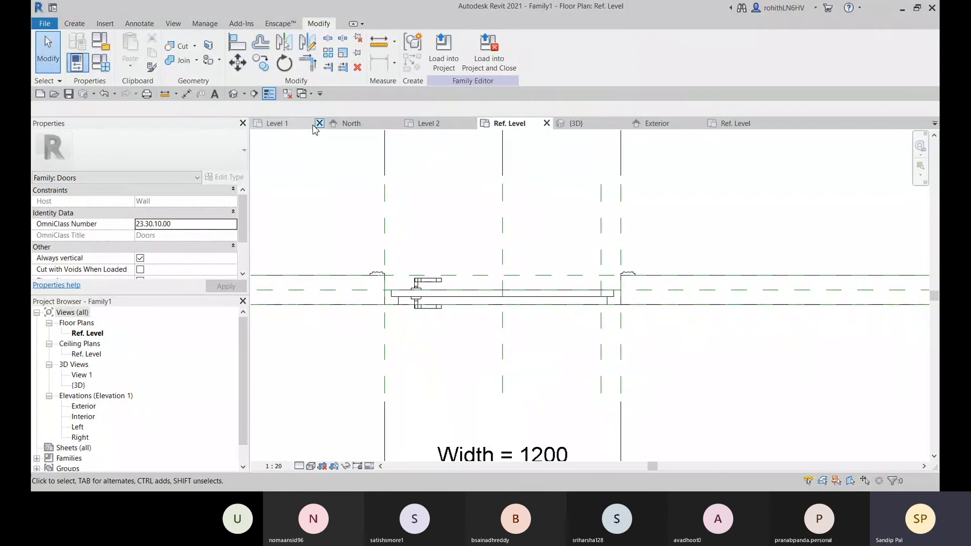
Add an aligned dimension between the Right reference plane and the new plane beside it, and lock the dimension
left_click(186, 93)
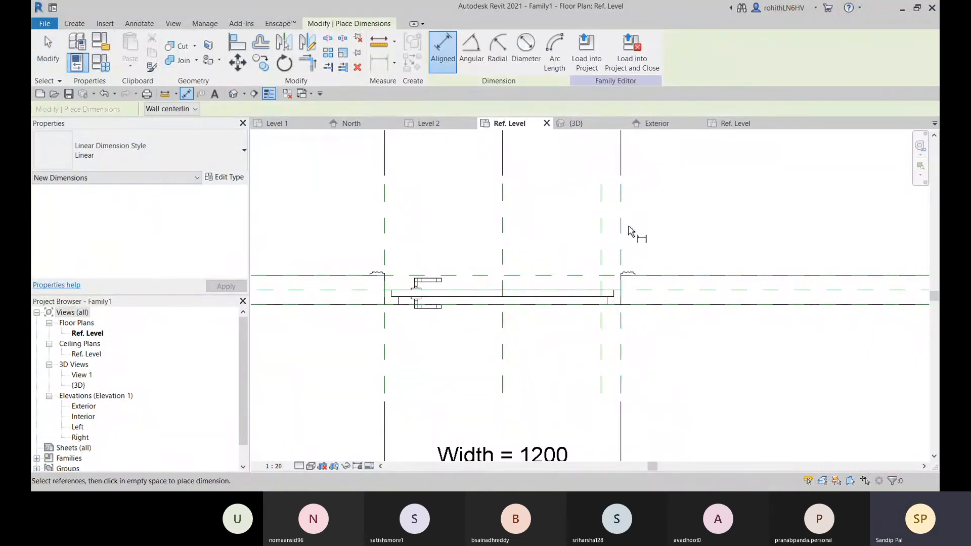
left_click(623, 242)
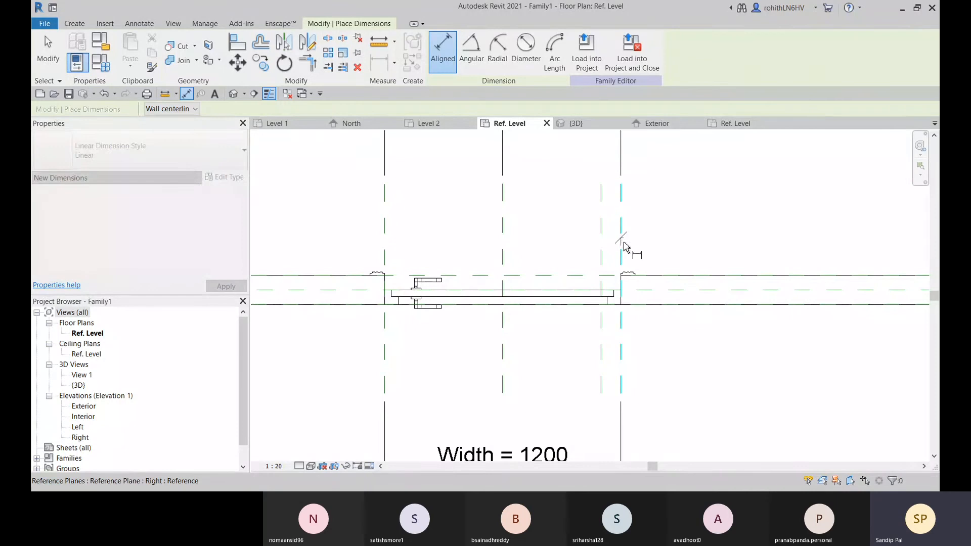
left_click(602, 260)
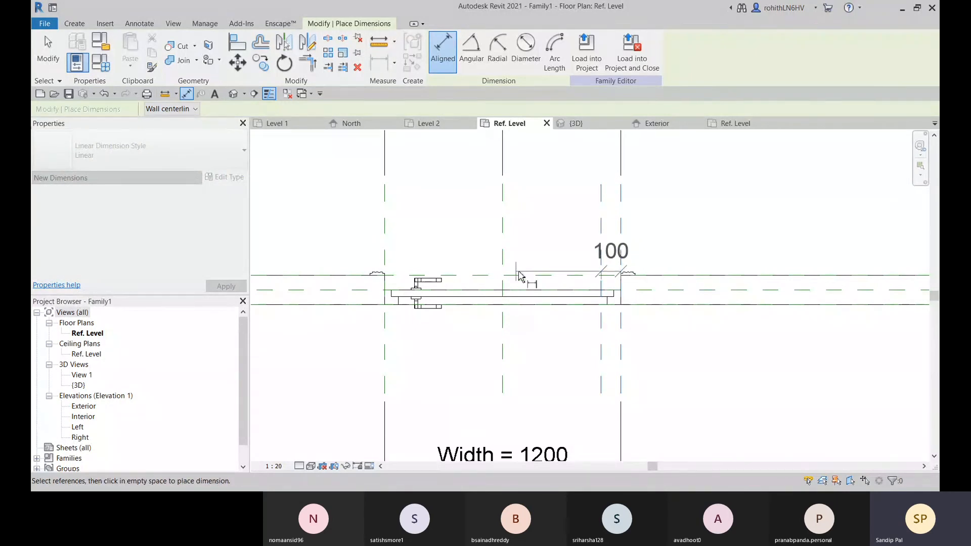
left_click(744, 231)
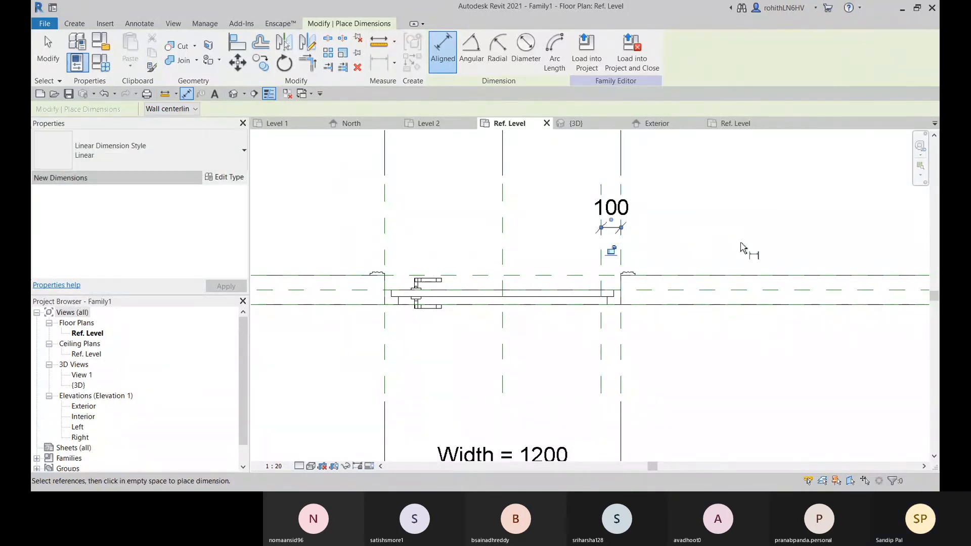
right_click(689, 225)
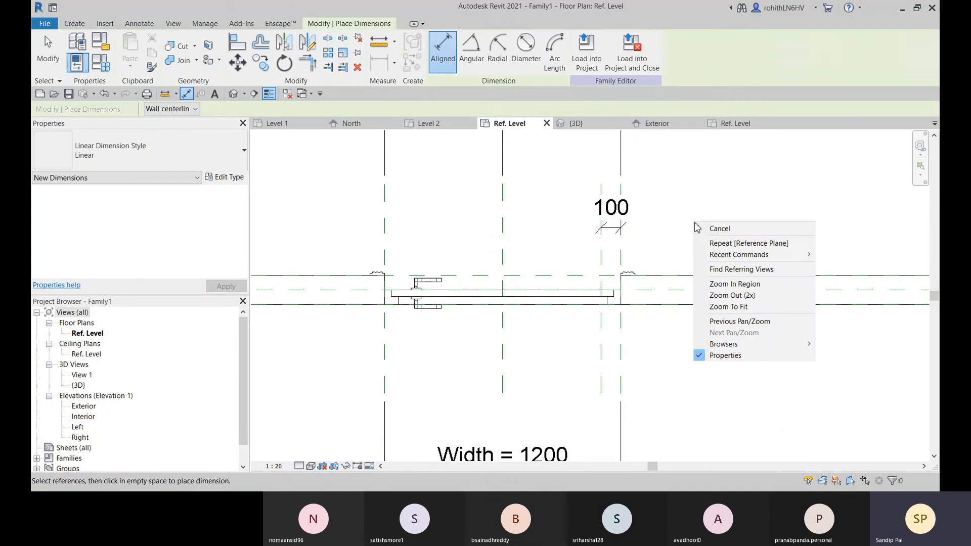
left_click(700, 230)
left_click(606, 233)
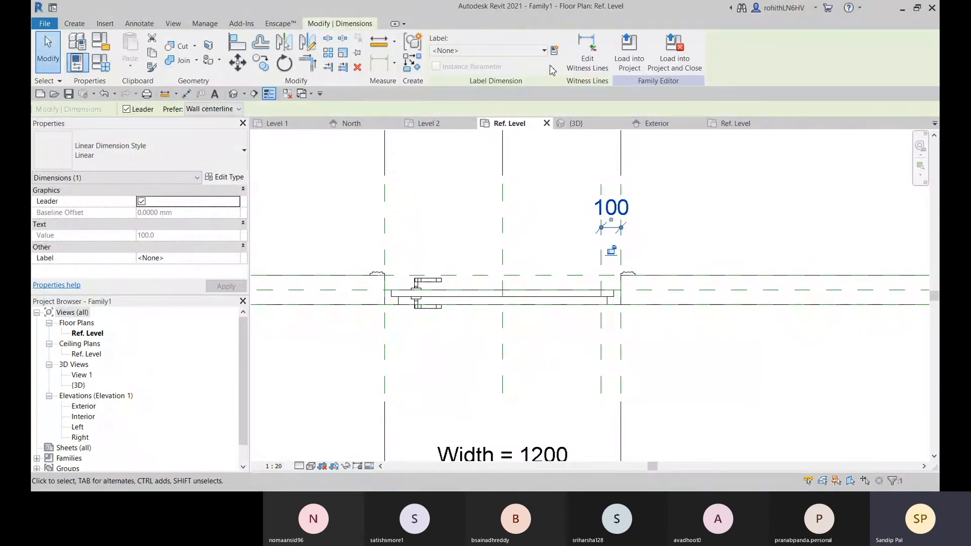
left_click(610, 250)
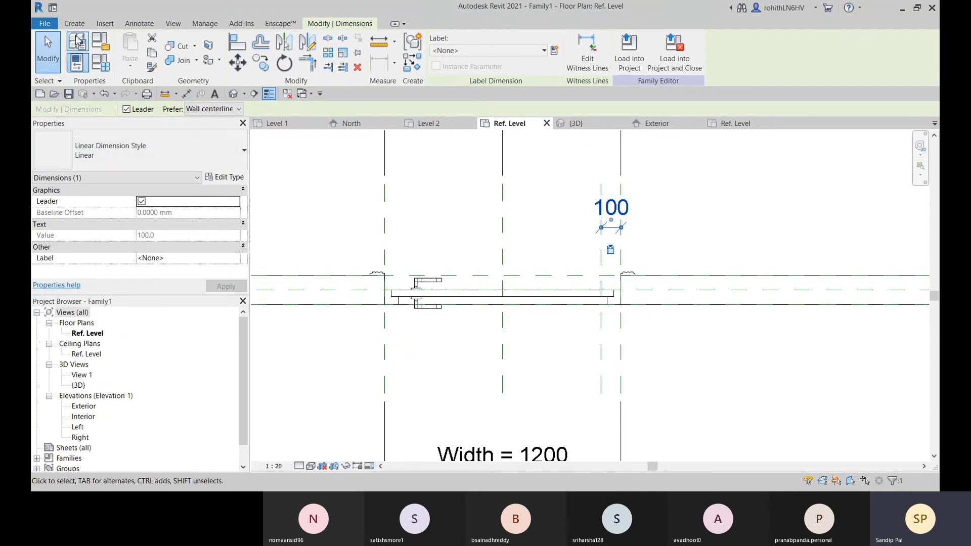
Align the Entry Door Handle's Center (Left/Right) reference to the new reference plane beside the Right plane
left_click(245, 49)
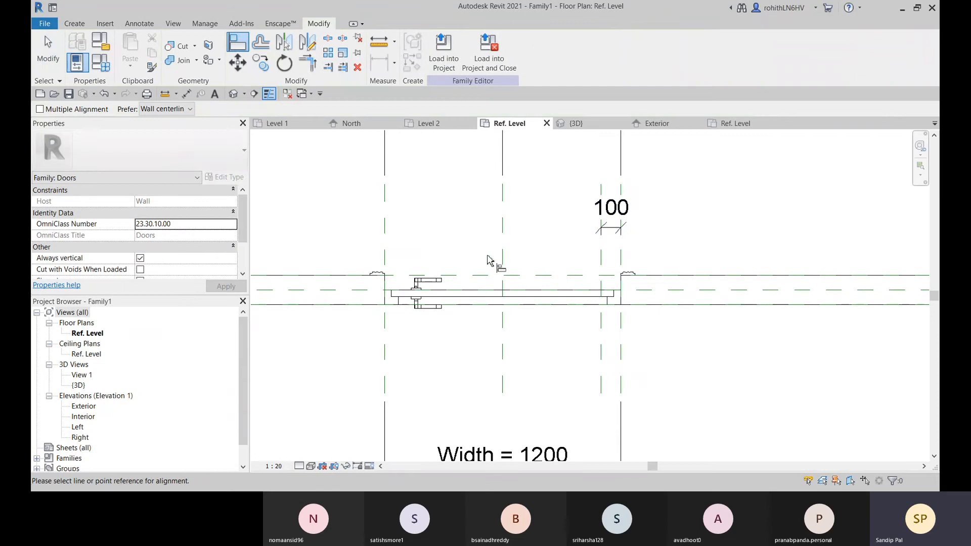
left_click(601, 295)
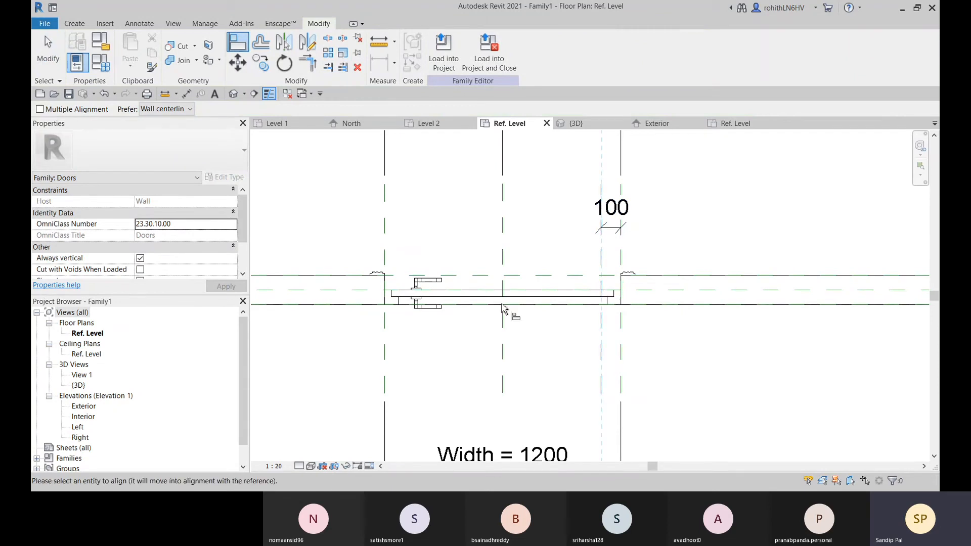
left_click(417, 302)
middle_click_drag(595, 325, 612, 304)
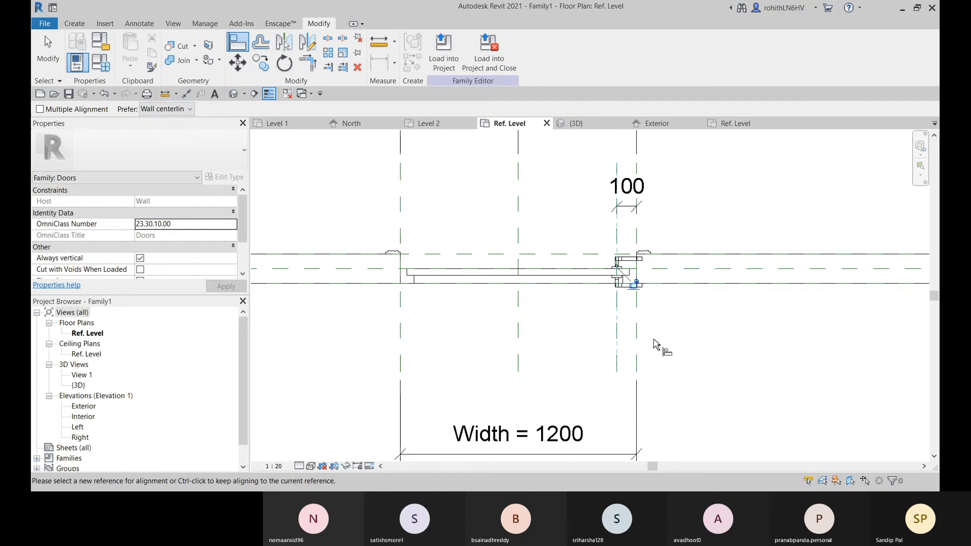
key("Escape")
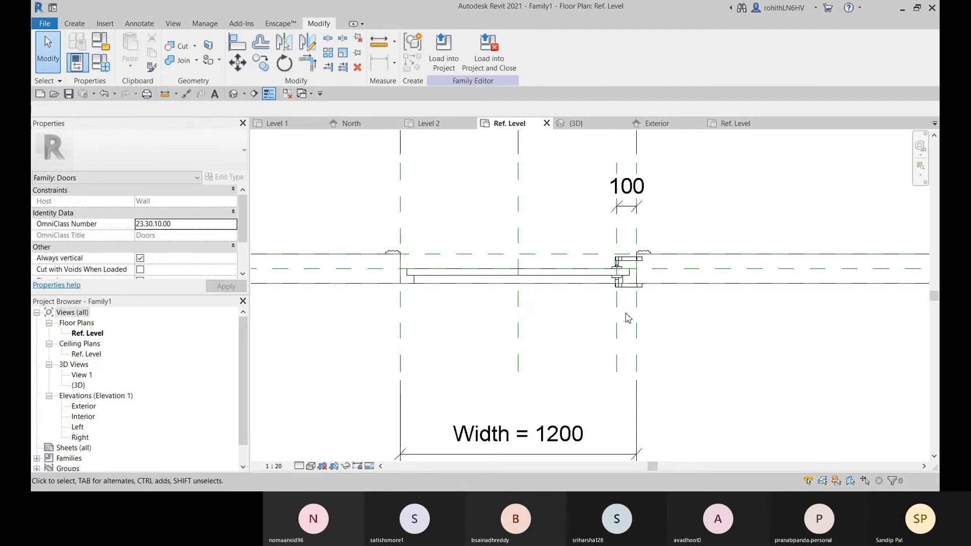
Flip the handle's hand so the levers point toward the door's centre, and check it in the Exterior elevation
left_click(629, 286)
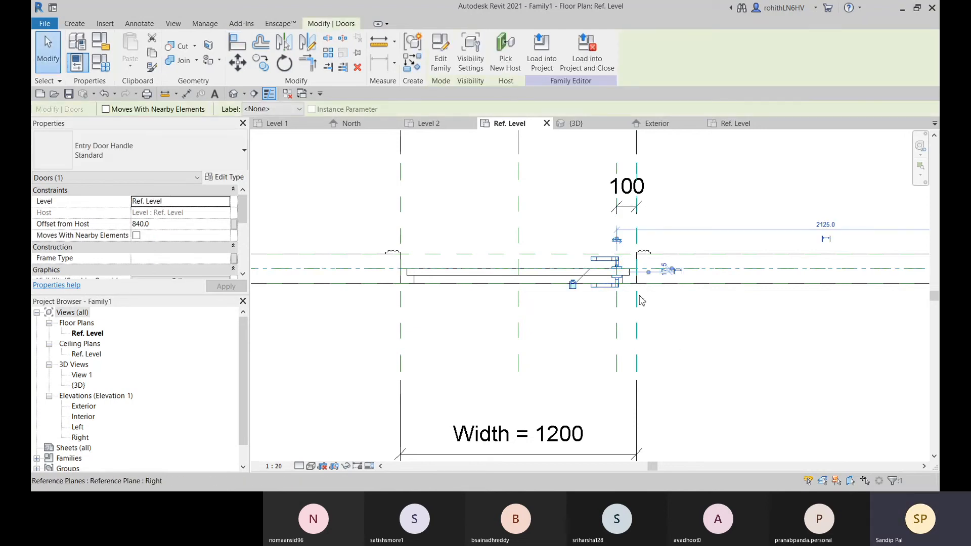
scroll(618, 242, "up", 5)
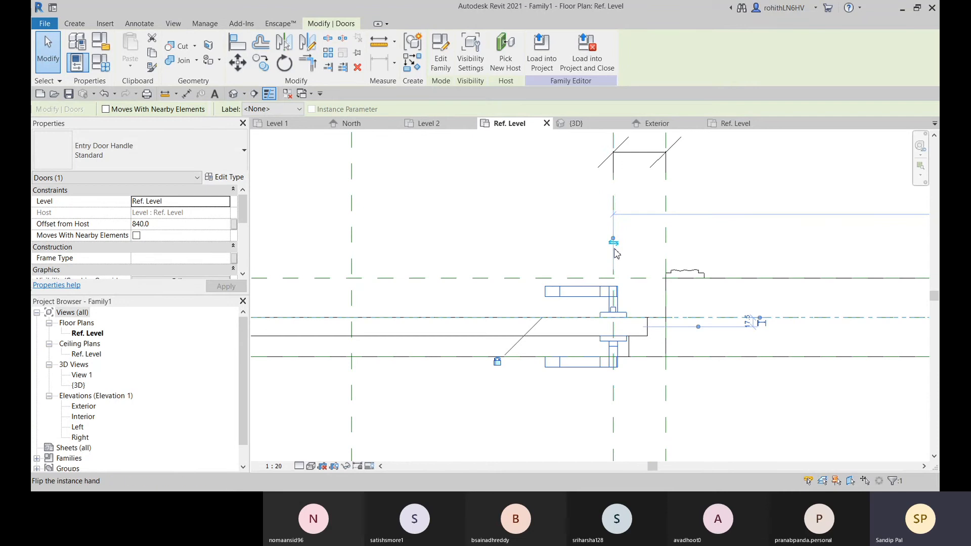
scroll(620, 245, "down", 5)
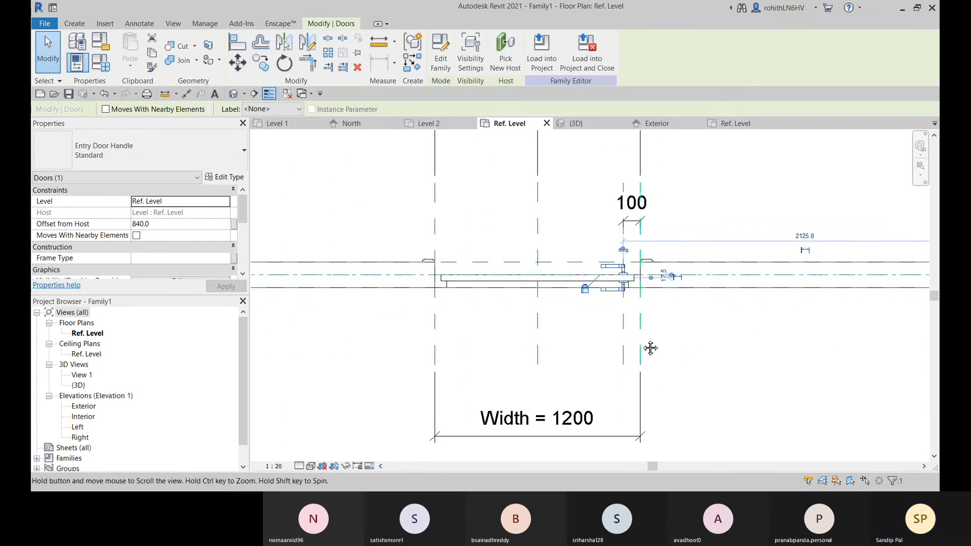
left_click(656, 123)
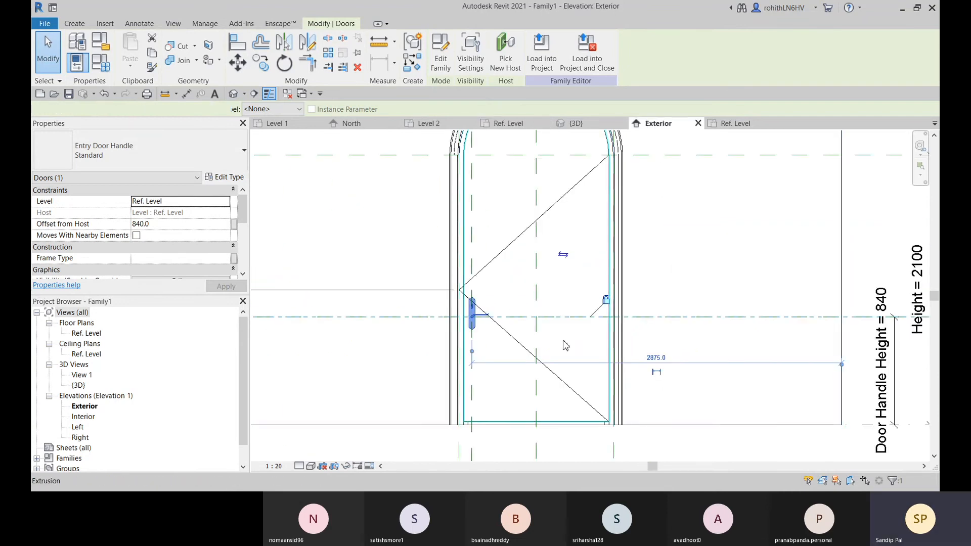
Examine the Entry Door Handle's position on the door in the Exterior elevation and in the 3D view
scroll(524, 308, "up", 2)
scroll(466, 299, "up", 2)
scroll(537, 304, "down", 5)
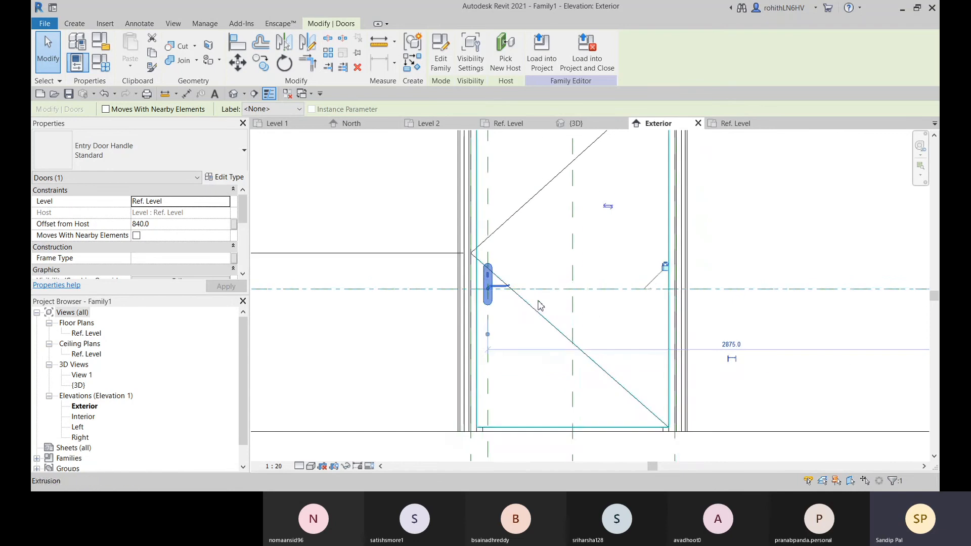
left_click(576, 124)
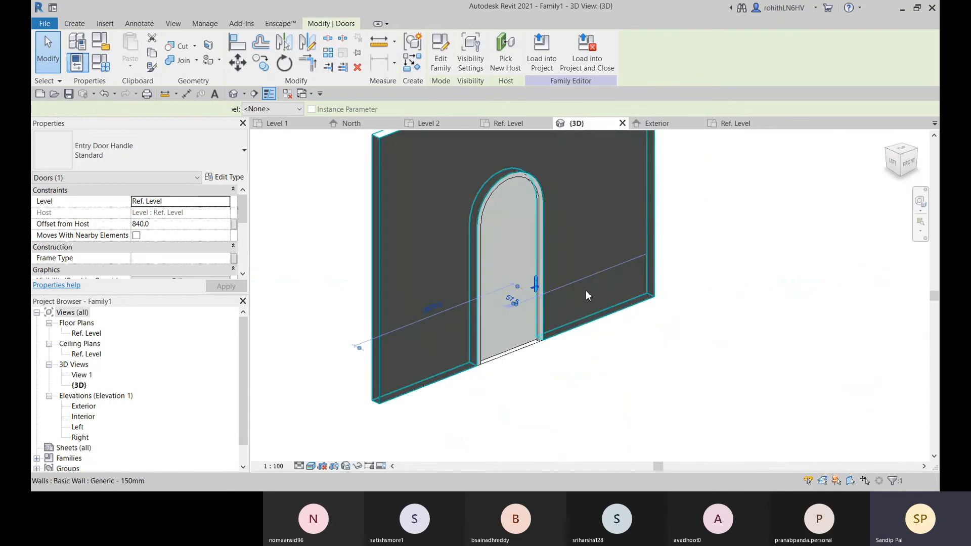
left_click(576, 372)
scroll(535, 287, "up", 5)
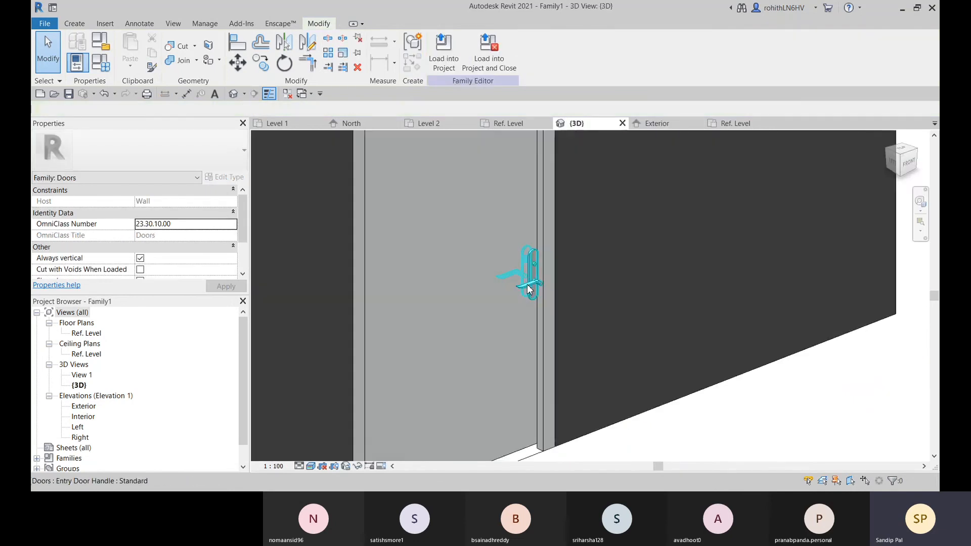
left_click(538, 308)
middle_click_drag(524, 331, 527, 300)
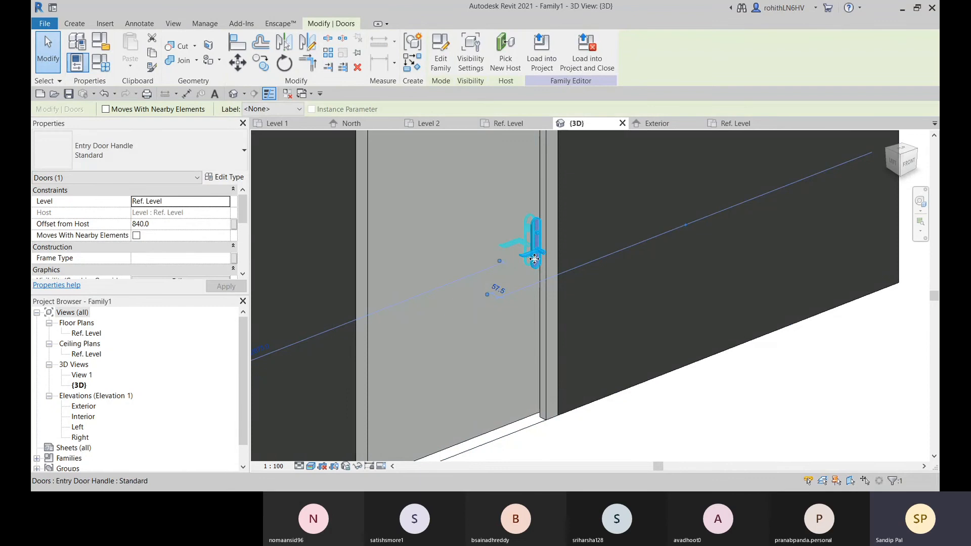
scroll(537, 267, "down", 4)
scroll(538, 270, "down", 2)
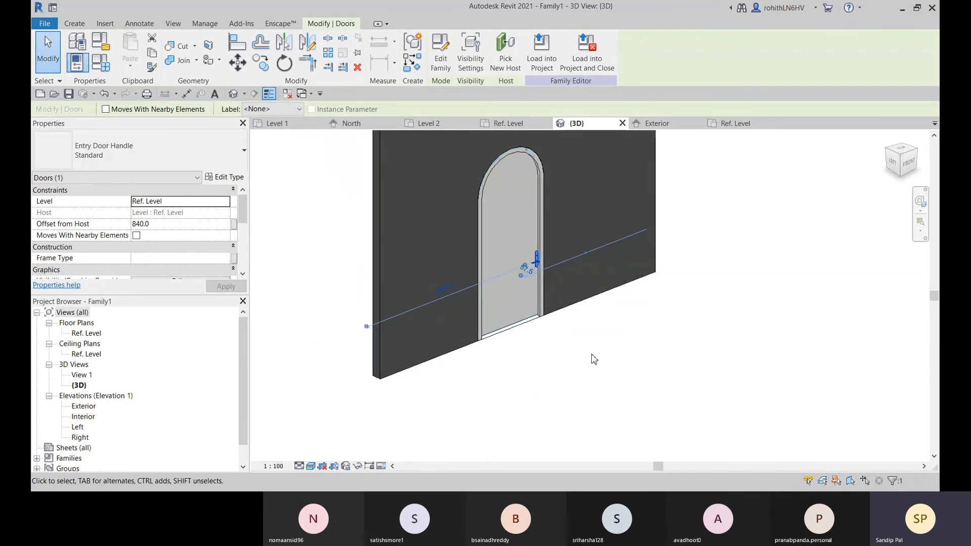
Review the instance properties of the selected Entry Door Handle
scroll(178, 232, "down", 3)
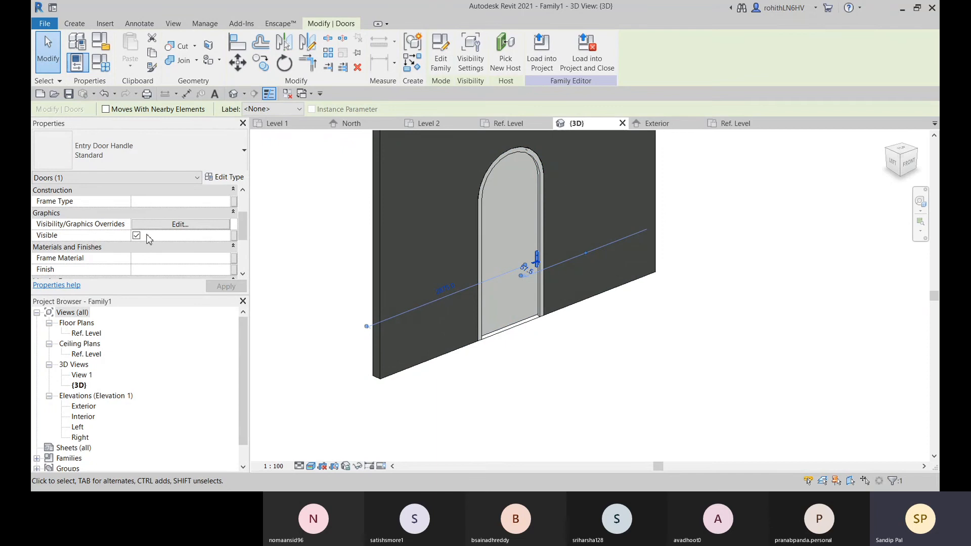
scroll(138, 239, "down", 5)
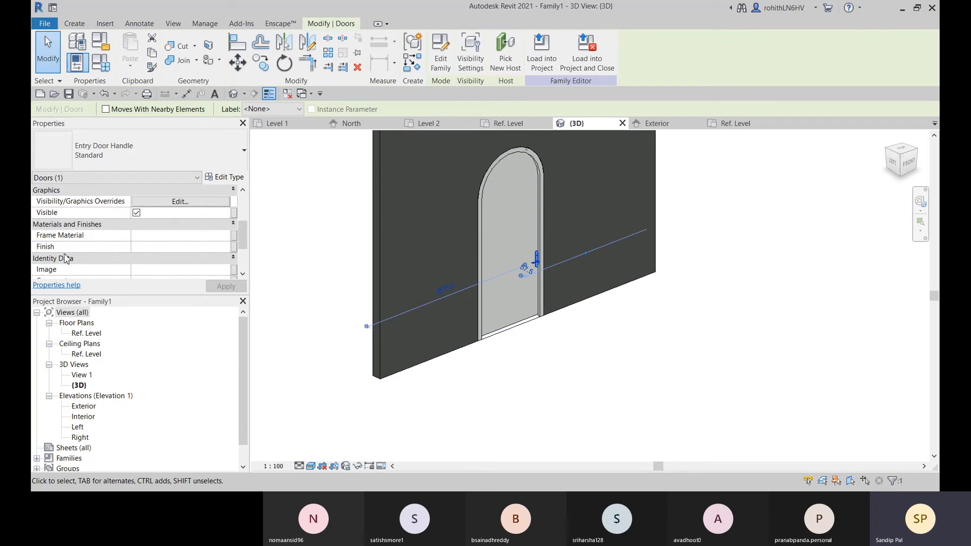
scroll(290, 348, "up", 2)
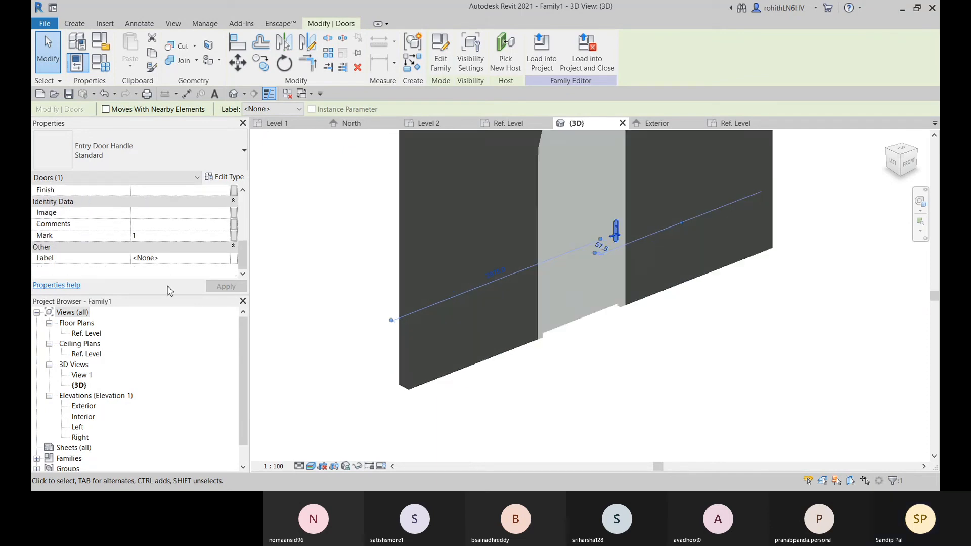
scroll(133, 252, "up", 8)
left_click(291, 247)
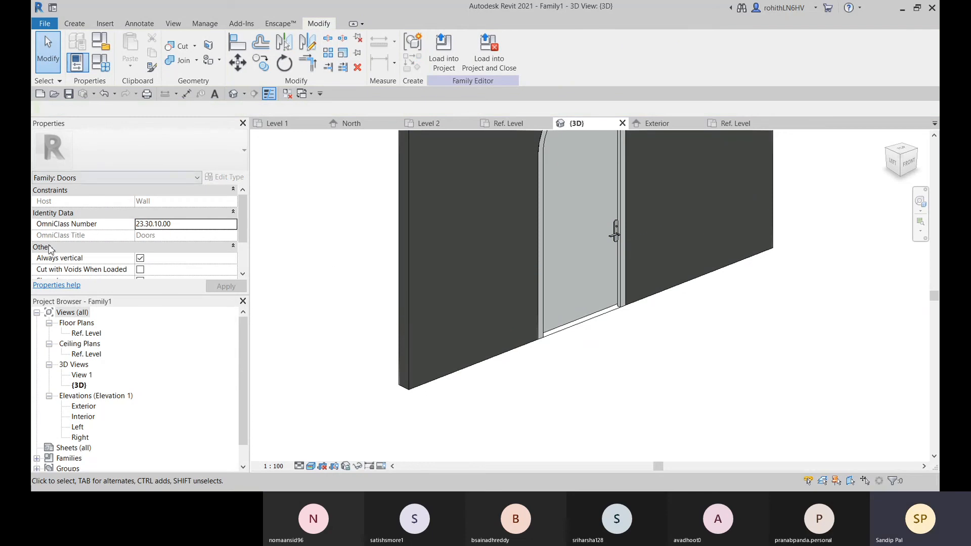
Turn the door family's Shared option on and back off
scroll(81, 222, "down", 1)
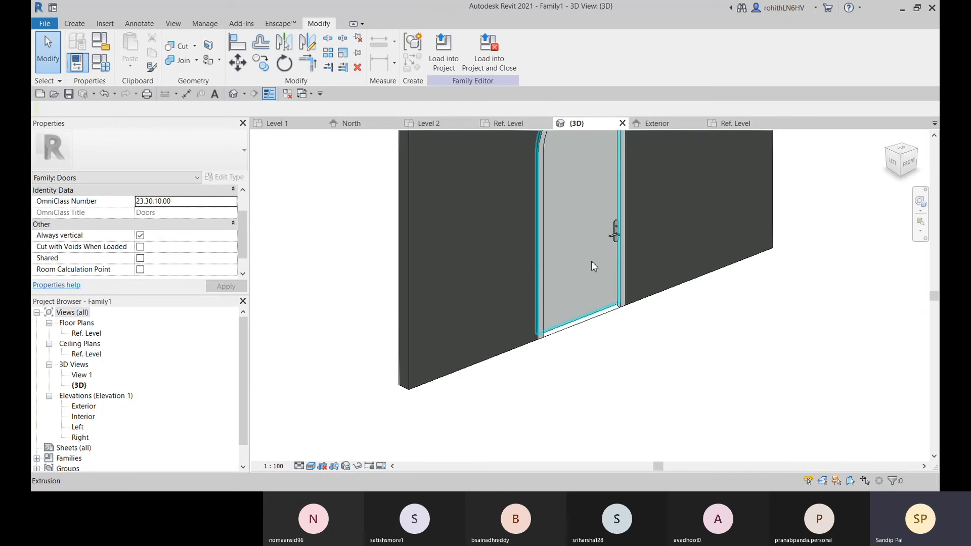
left_click(615, 236)
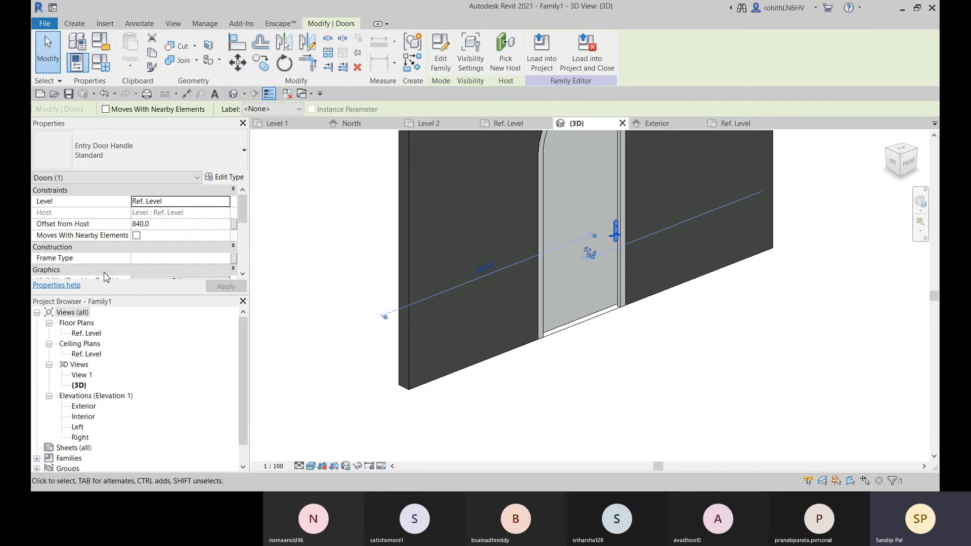
scroll(130, 268, "down", 3)
key("Escape")
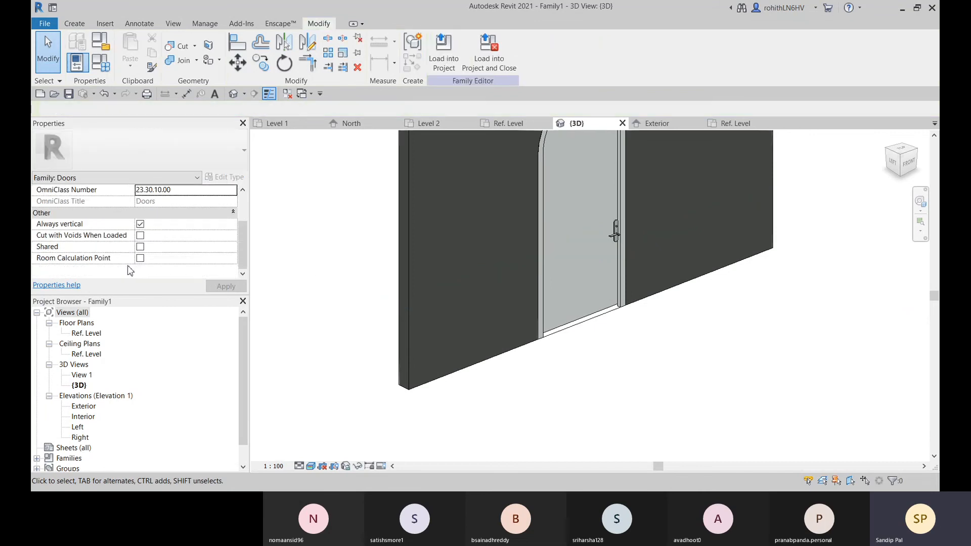
left_click(140, 247)
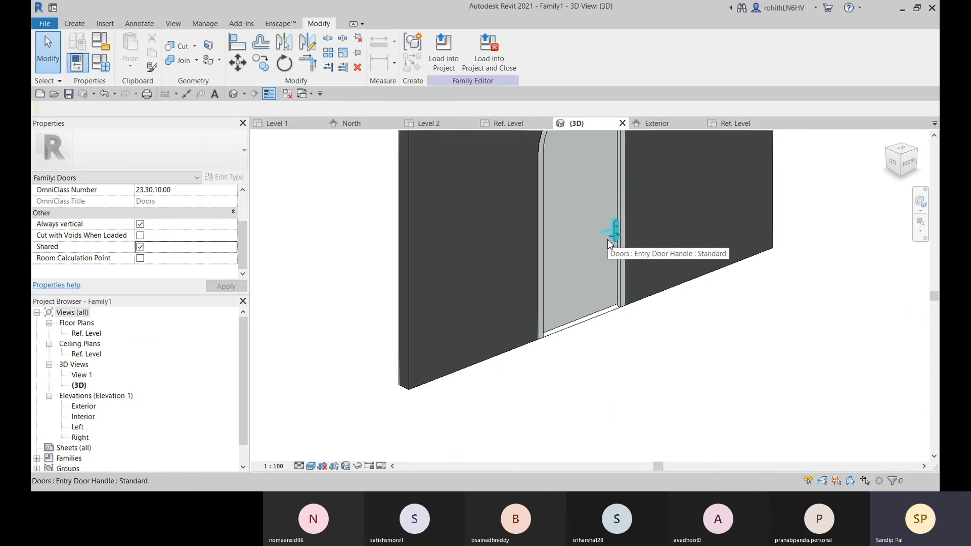
left_click(140, 248)
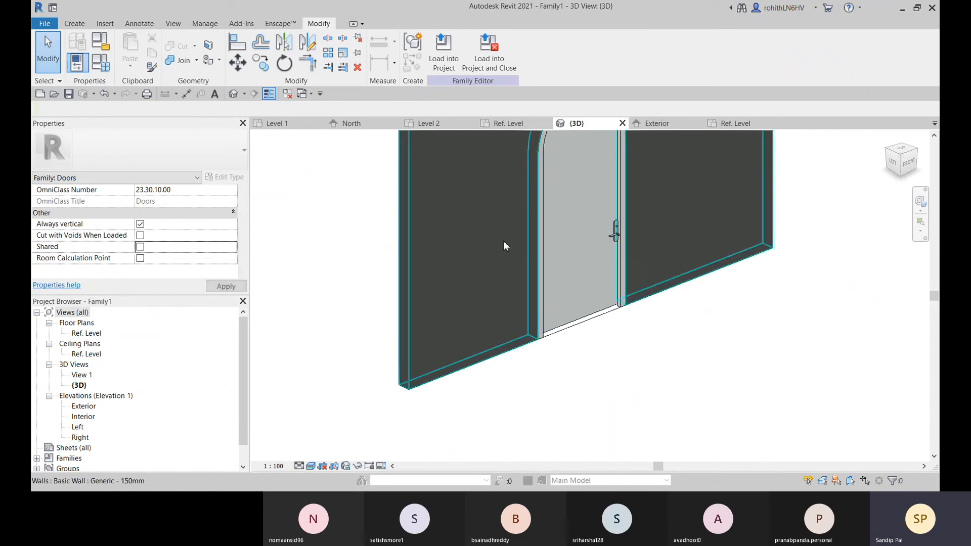
Check the finished door from both sides in 3D and load the family into Project1
middle_click_drag(581, 151, 574, 216)
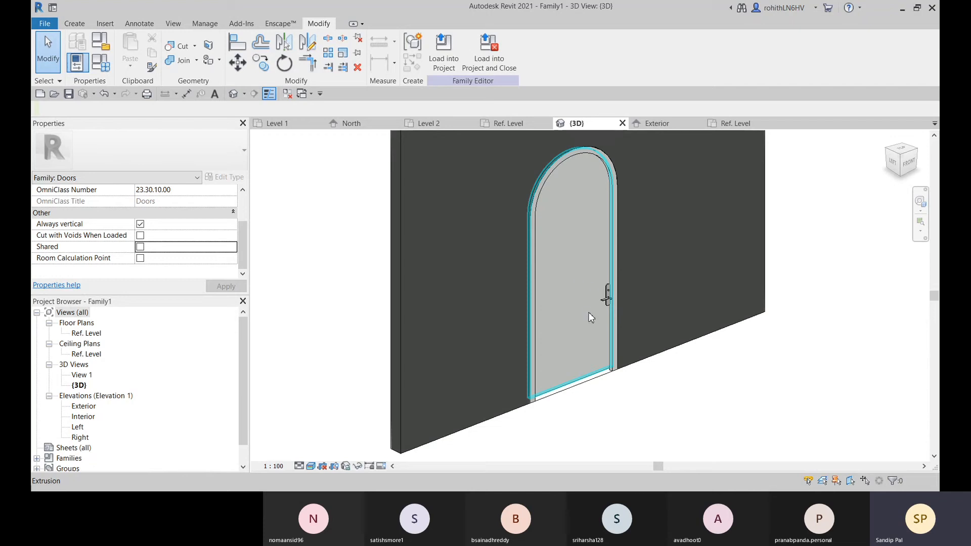
scroll(587, 309, "down", 3)
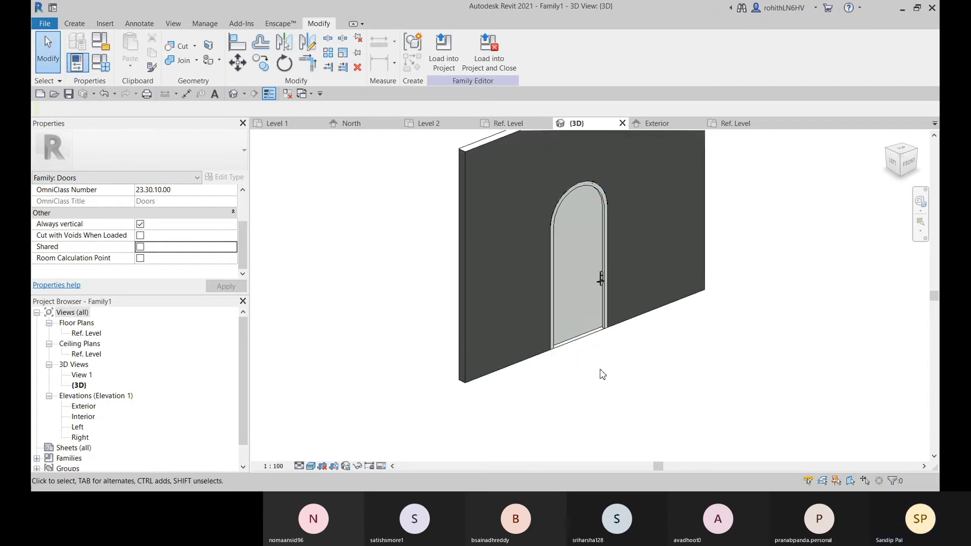
middle_click_drag(572, 344, 741, 329, "shift")
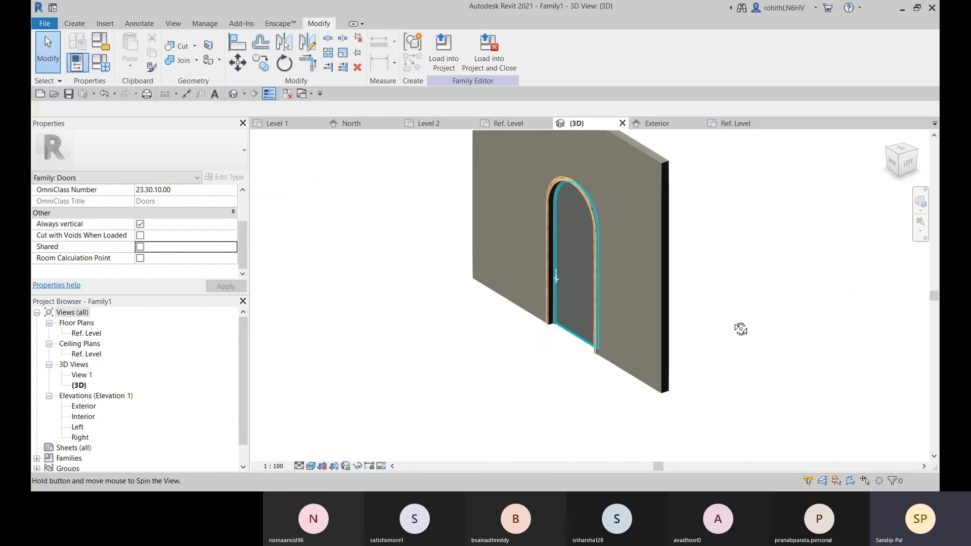
scroll(566, 253, "up", 2)
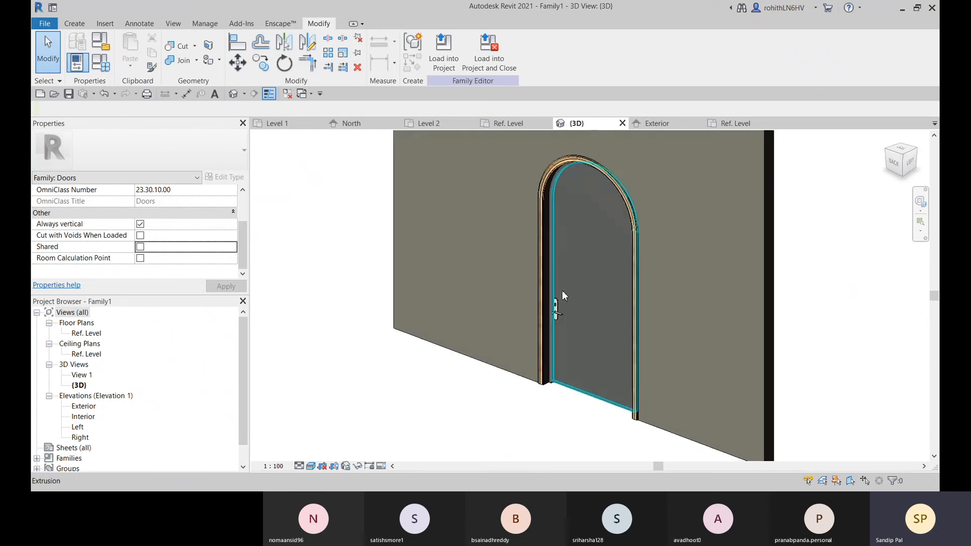
middle_click_drag(564, 254, 622, 337, "shift")
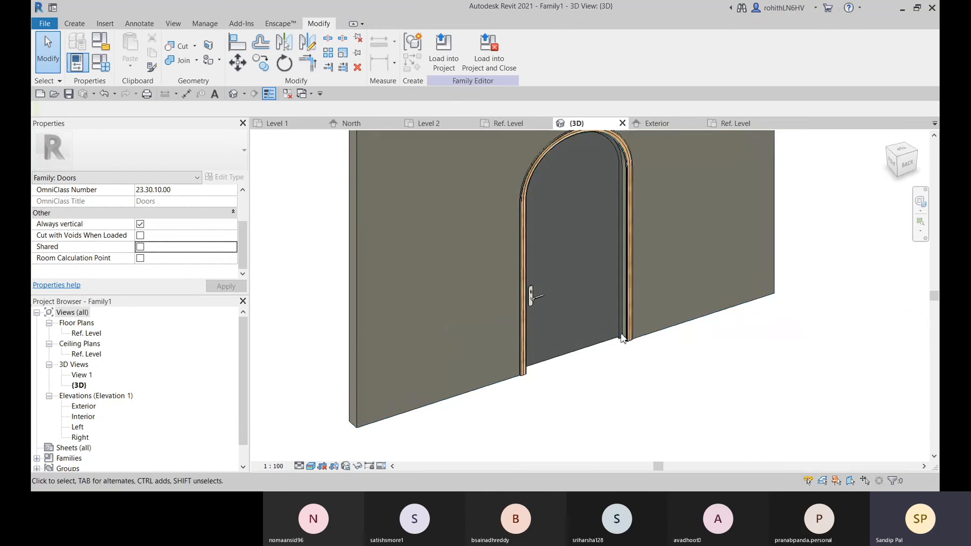
left_click(449, 66)
left_click(441, 197)
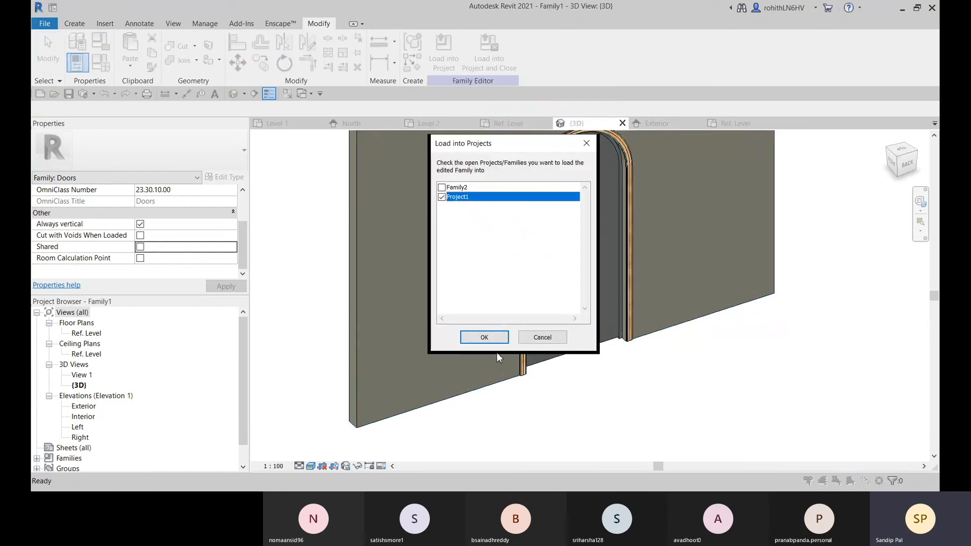
left_click(484, 337)
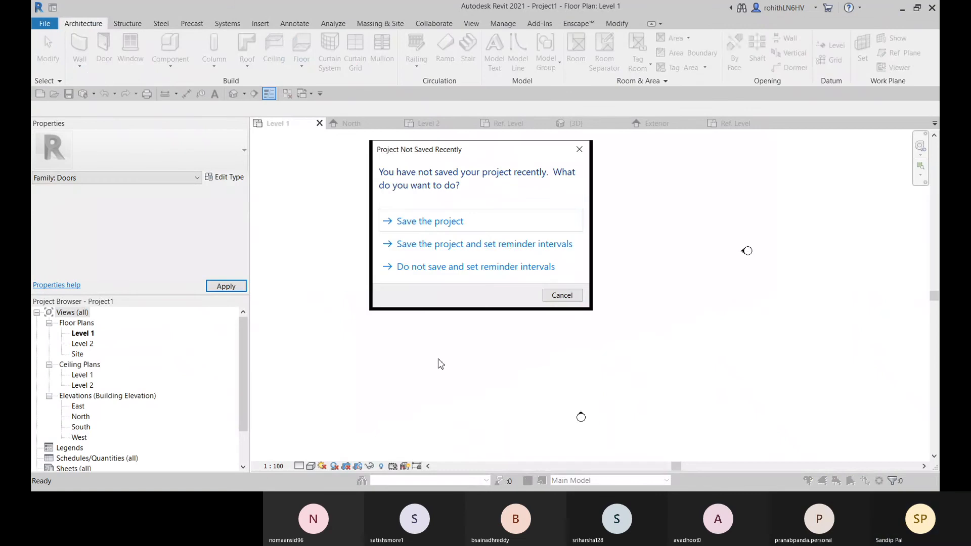
Dismiss the save reminder without saving and leave door placement in the Level 1 floor plan
left_click(569, 295)
scroll(393, 318, "down", 1)
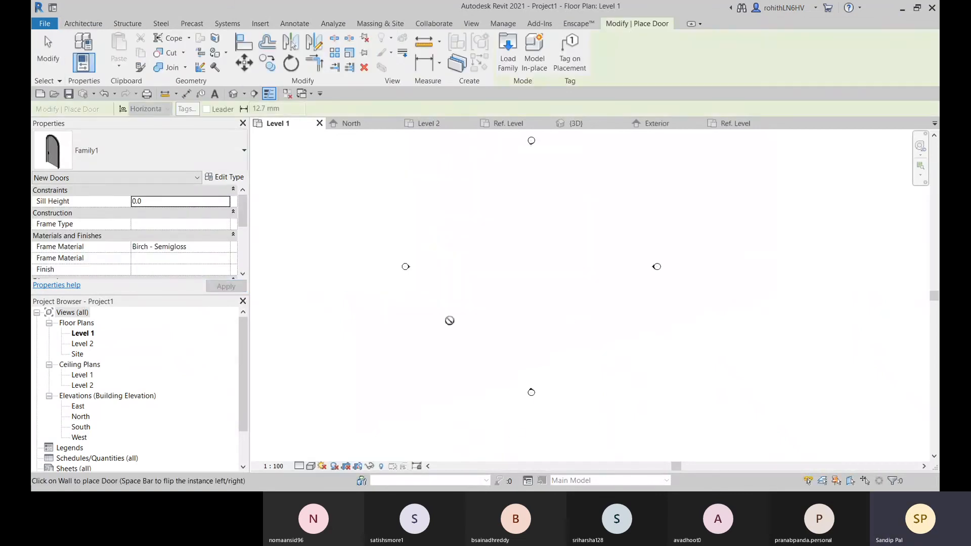
middle_click_drag(449, 321, 489, 319)
key("Escape")
key("Escape")
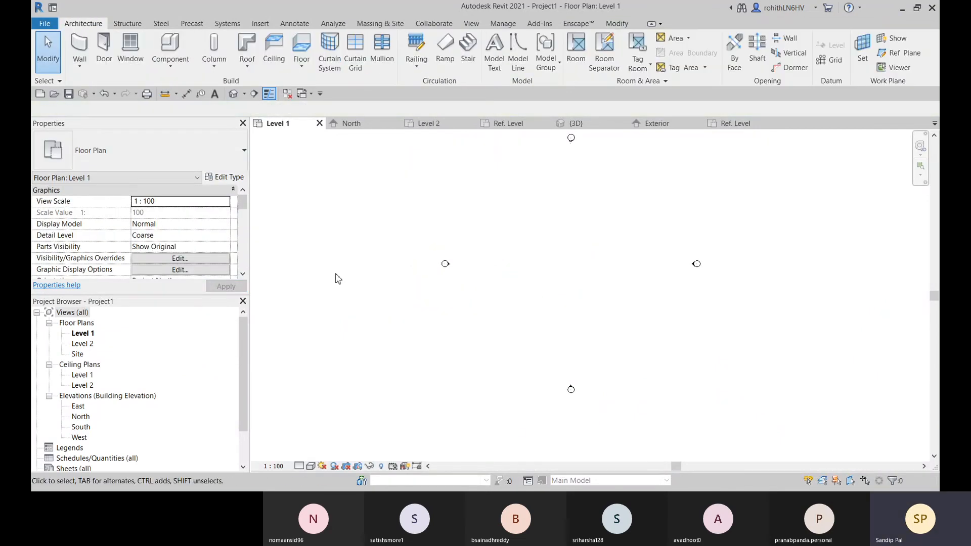
Draw three connected Generic - 200mm walls on Level 1 as an open U, with parallel sides about 16000 long
middle_click_drag(529, 275, 533, 289)
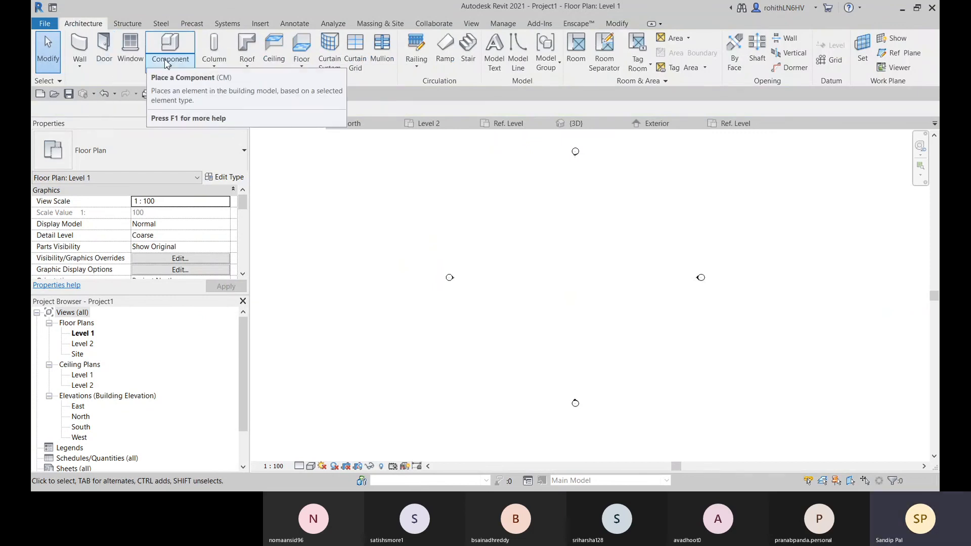
left_click(79, 45)
left_click(539, 264)
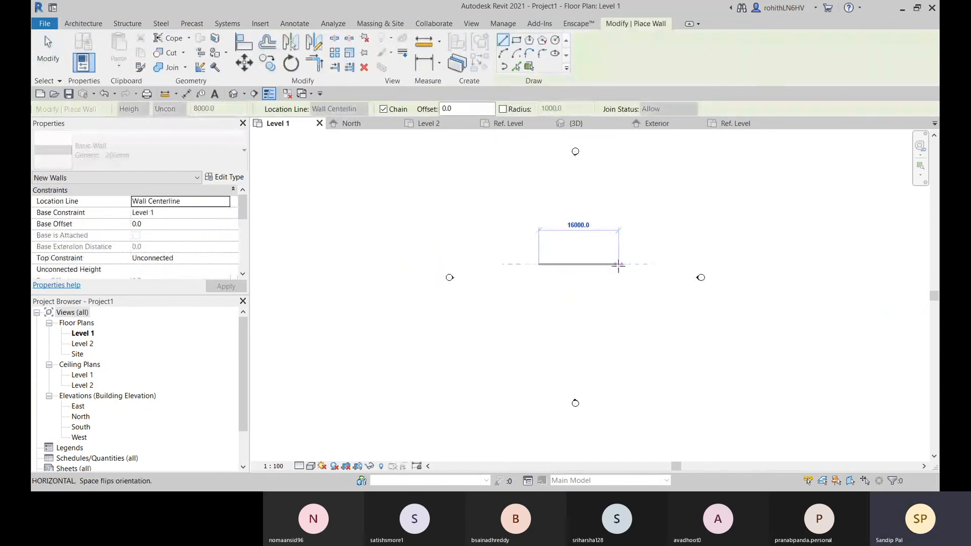
left_click(618, 263)
left_click(618, 319)
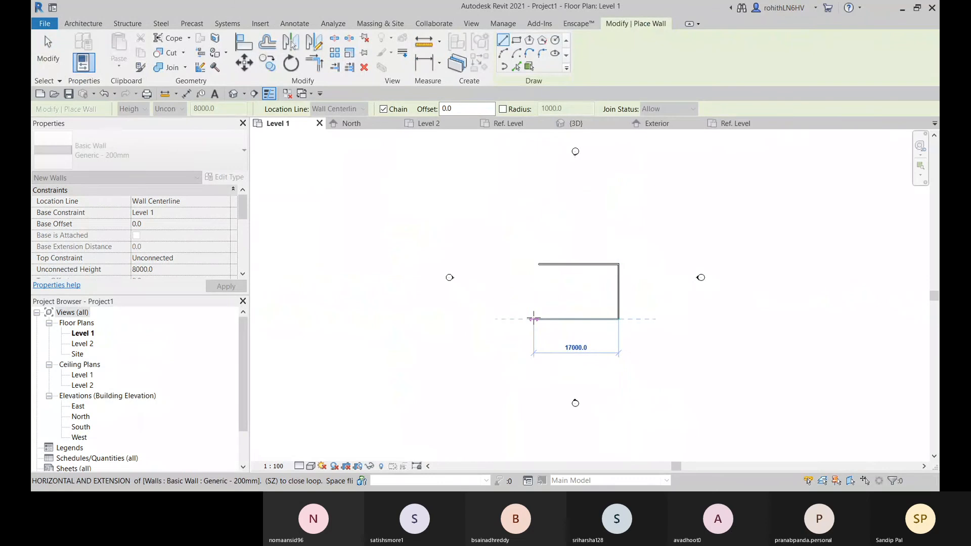
left_click(538, 319)
key("Escape")
key("Escape")
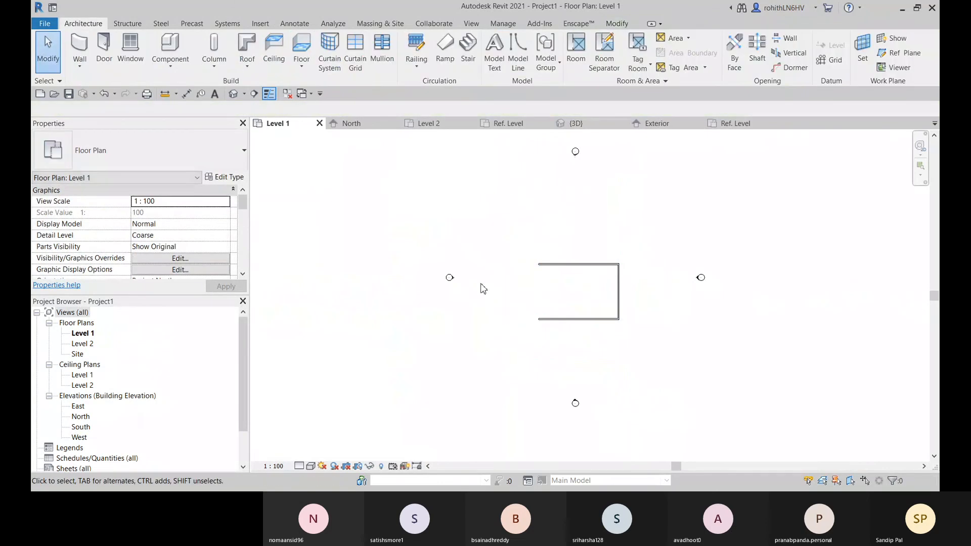
Open the project's default 3D view and set its visual style to Realistic
left_click(233, 93)
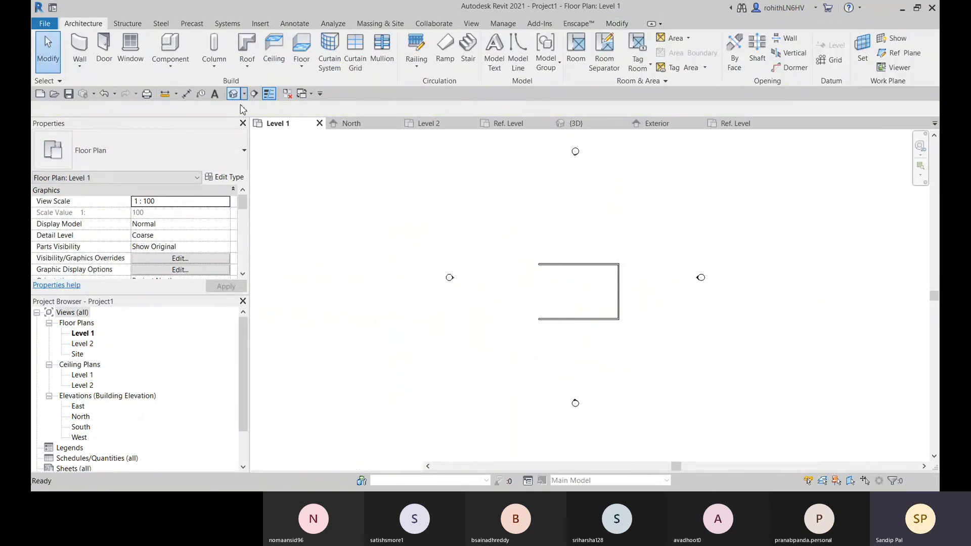
left_click(309, 466)
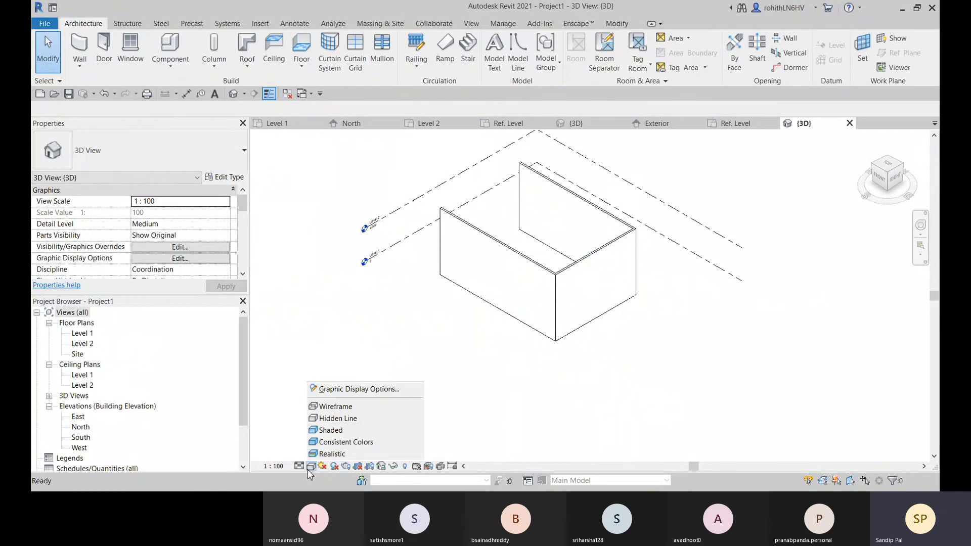
left_click(327, 455)
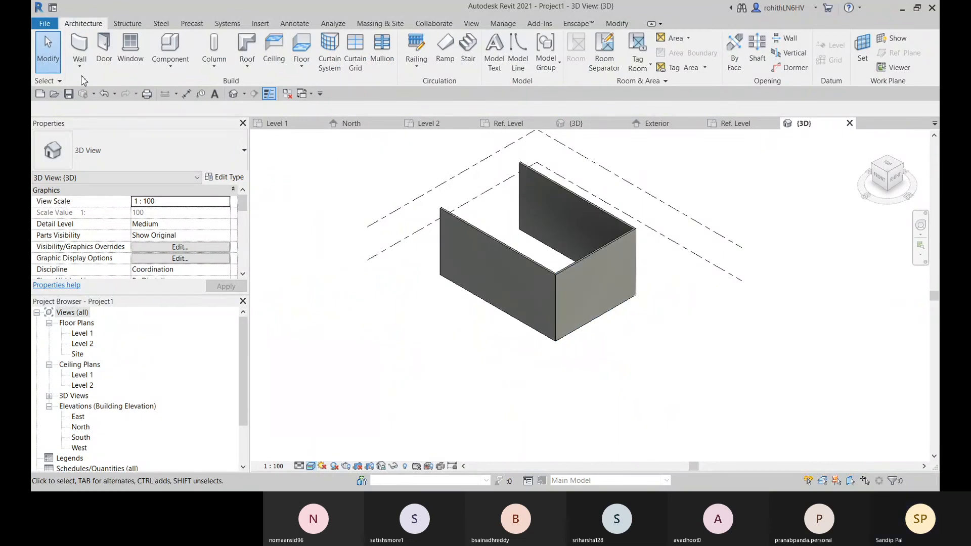
Place a Family1 door in the short wall joining the two long walls, about 4900 from its far end, and select the door
left_click(107, 63)
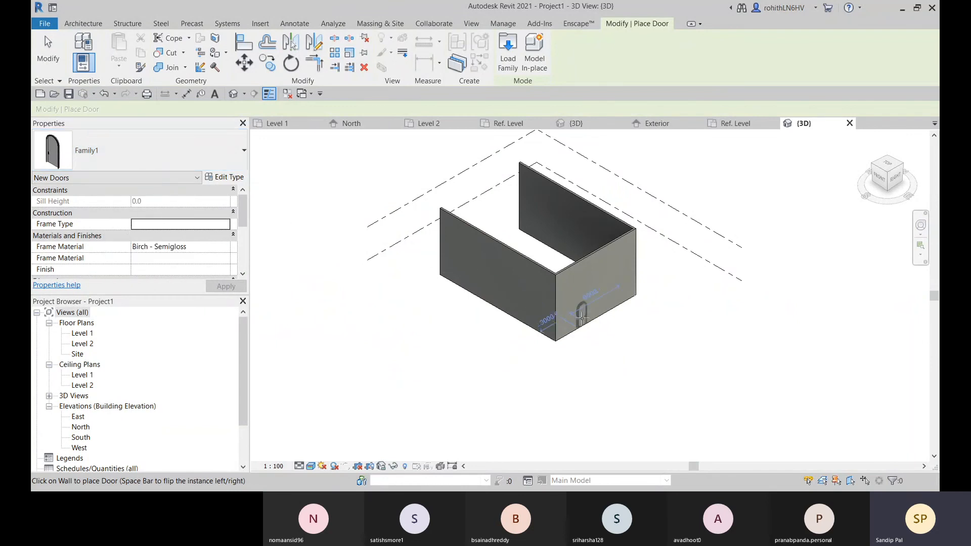
scroll(587, 318, "up", 2)
scroll(594, 313, "up", 5)
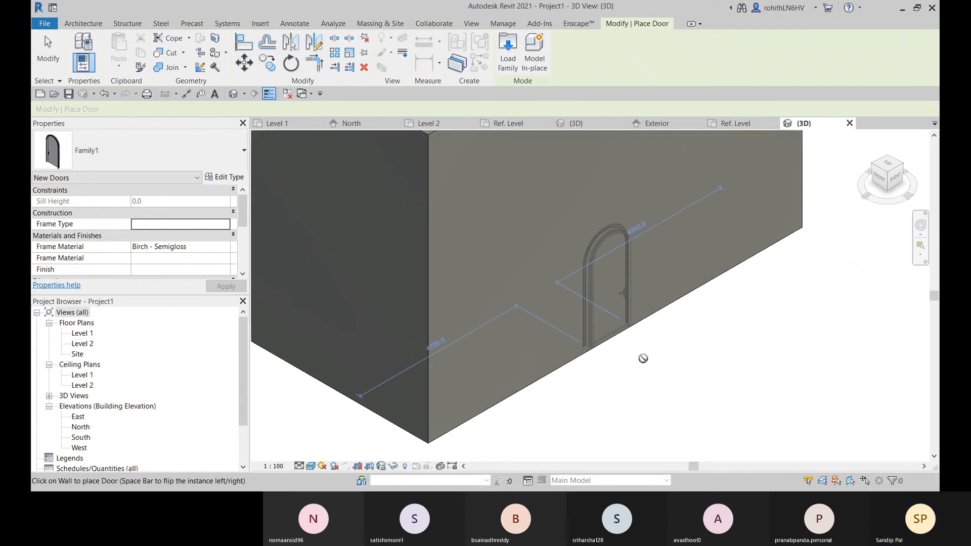
scroll(633, 360, "up", 3)
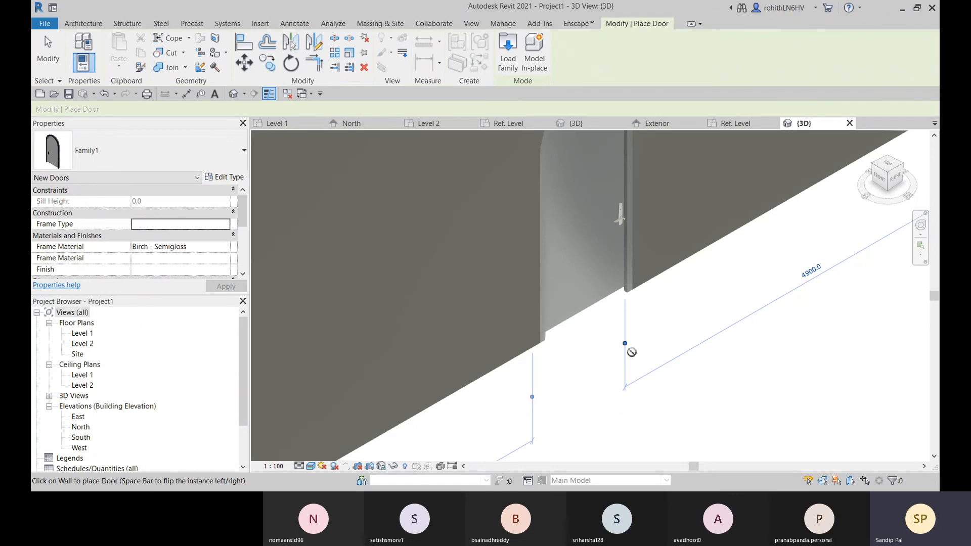
key("Escape")
key("Escape")
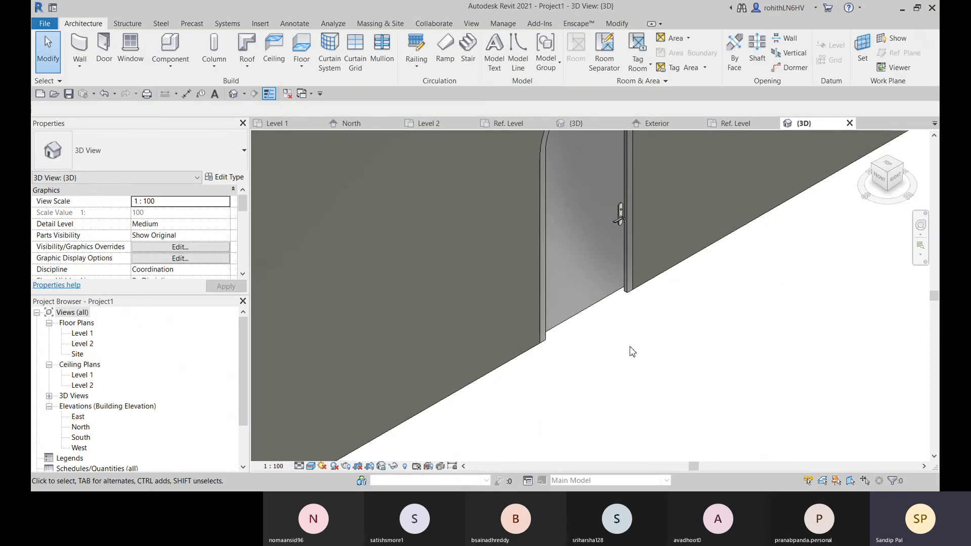
left_click(601, 305)
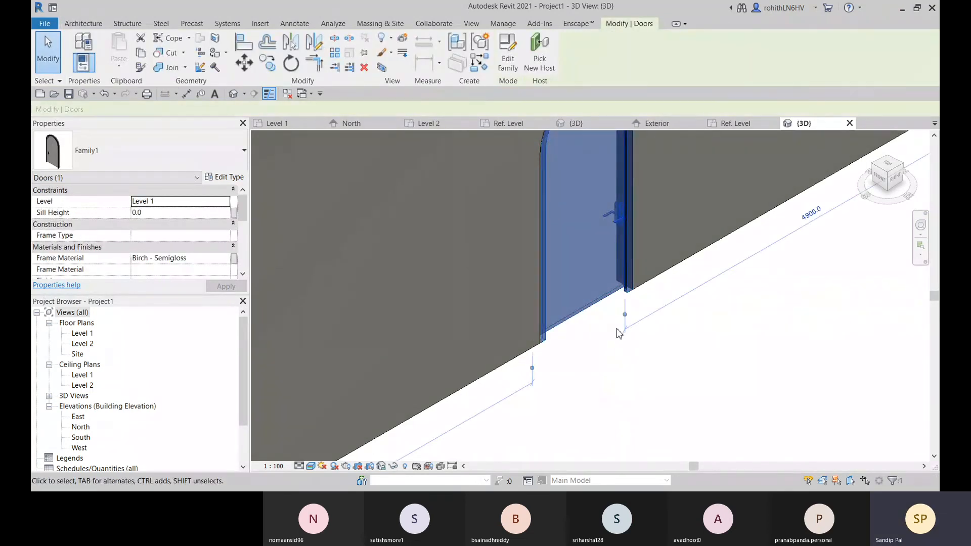
Examine the placed arched door, its frame and its handle in the wall in the 3D view
left_click(603, 350)
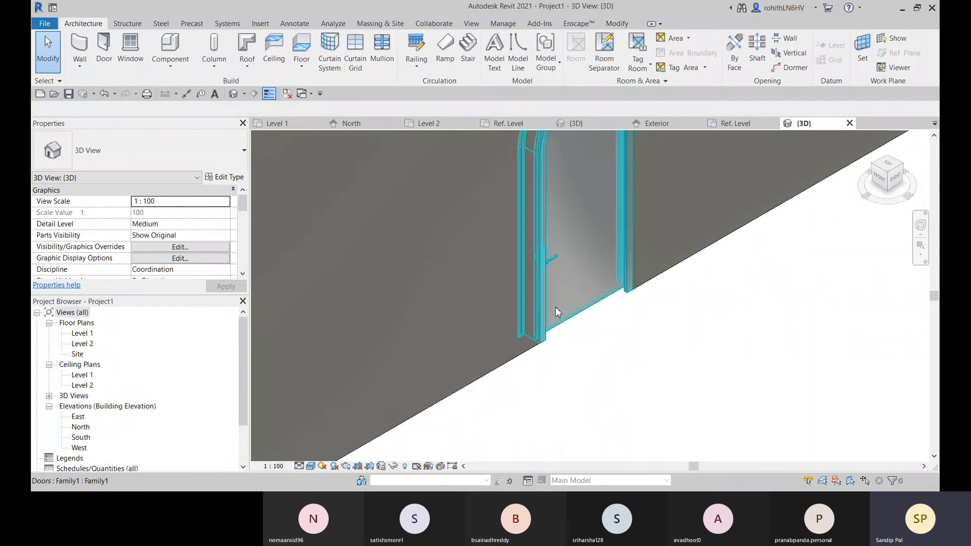
scroll(559, 281, "up", 2)
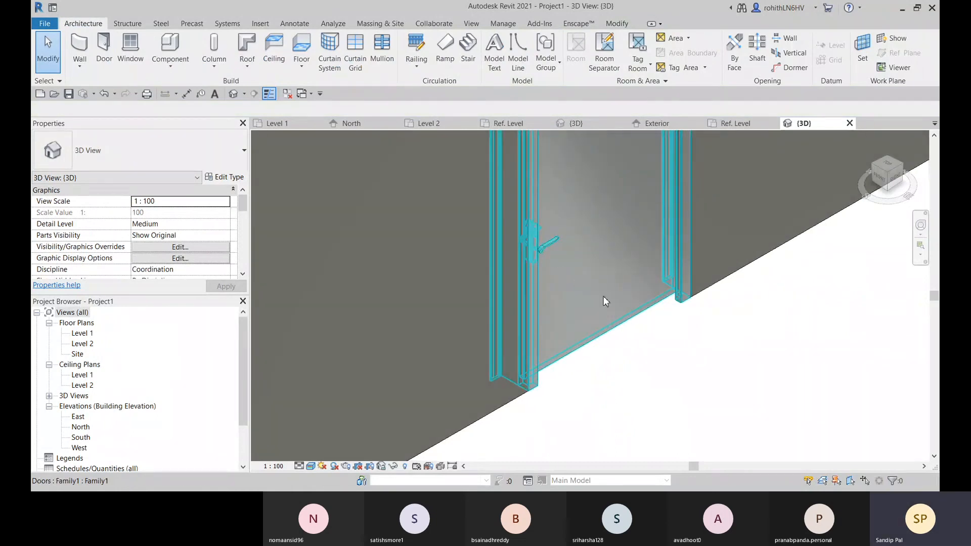
left_click(616, 326)
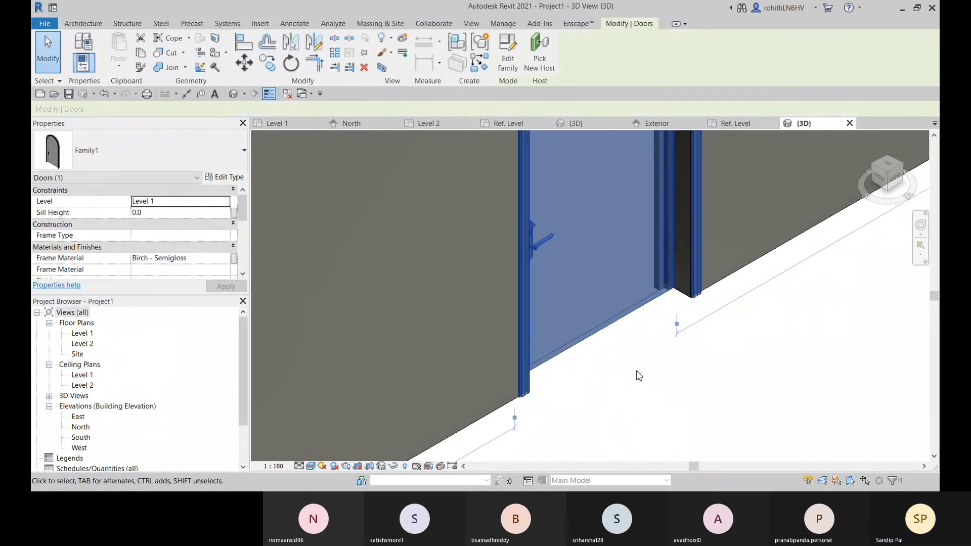
left_click(632, 373)
scroll(609, 334, "down", 1)
scroll(607, 323, "down", 4)
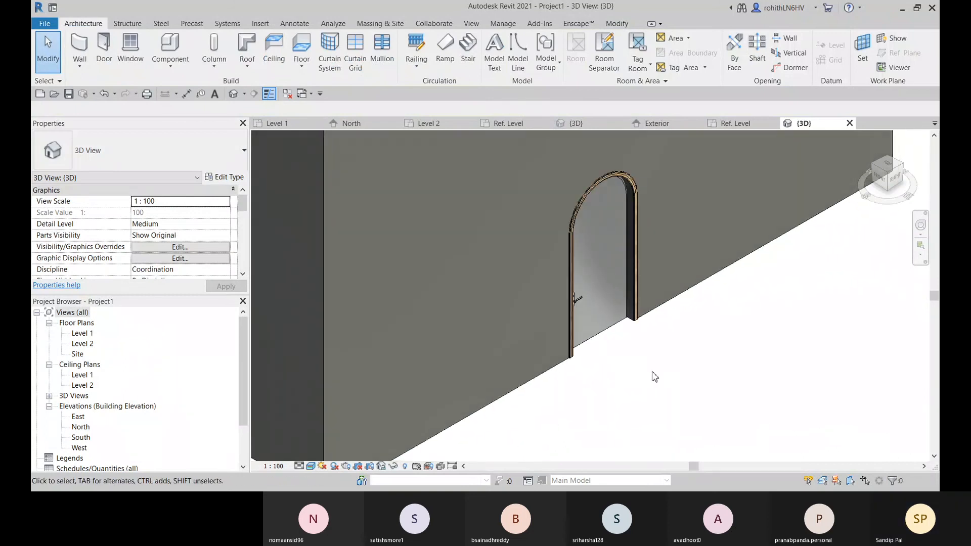
middle_click_drag(633, 371, 689, 335, "shift")
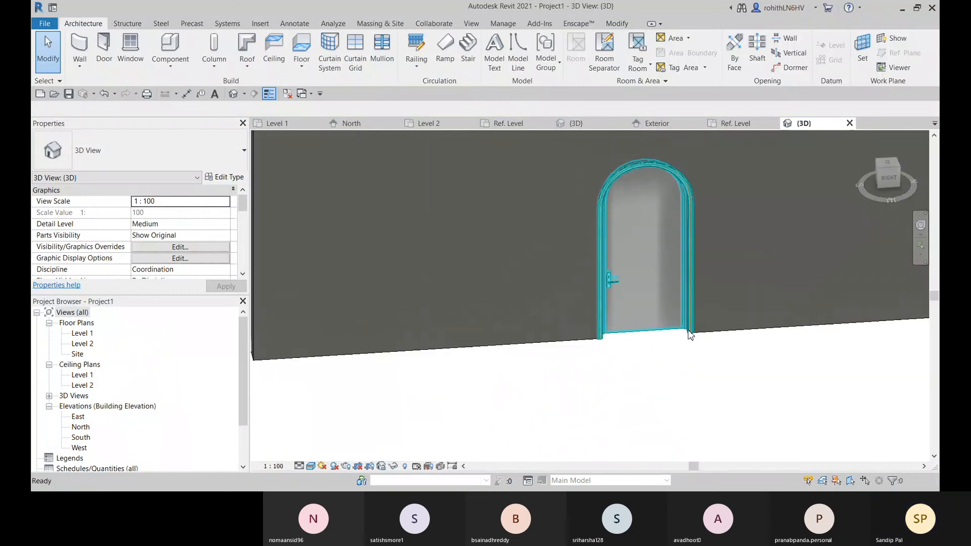
Examine how the placed door is represented in the Level 1 floor plan
left_click(289, 125)
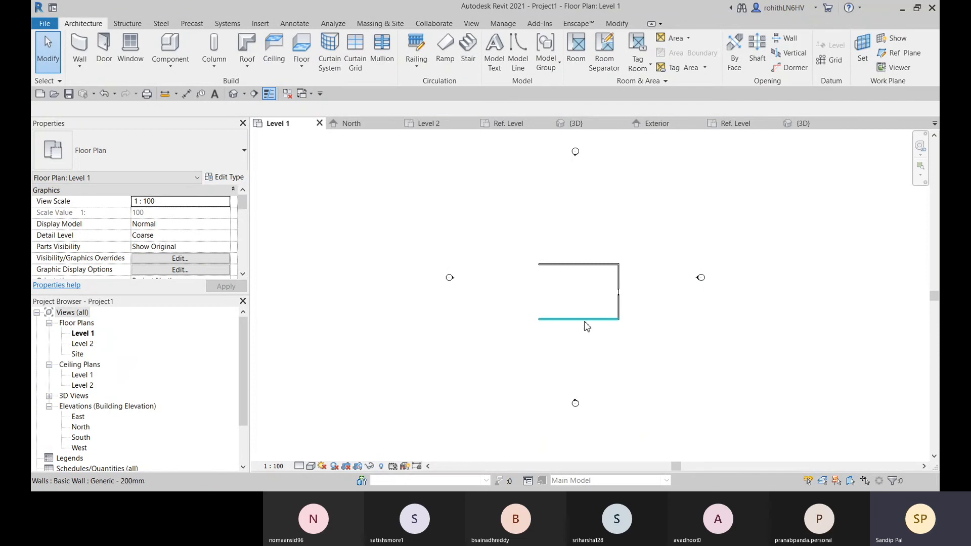
scroll(607, 303, "up", 8)
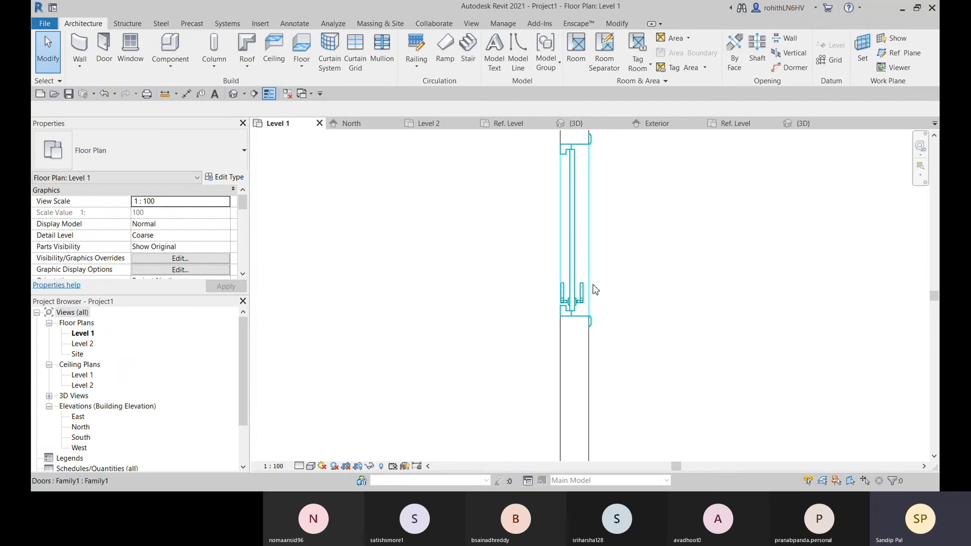
middle_click_drag(583, 221, 580, 228)
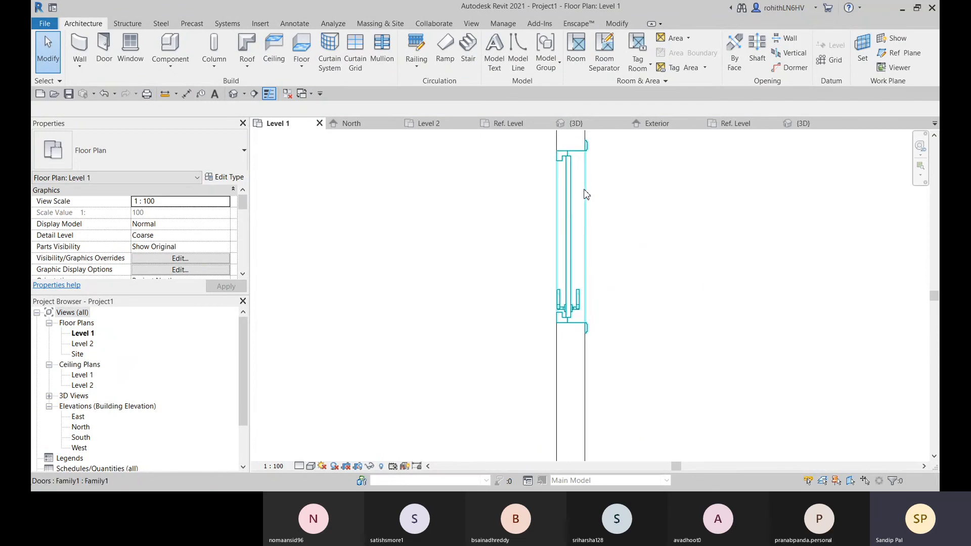
scroll(570, 255, "up", 2)
scroll(571, 293, "down", 2)
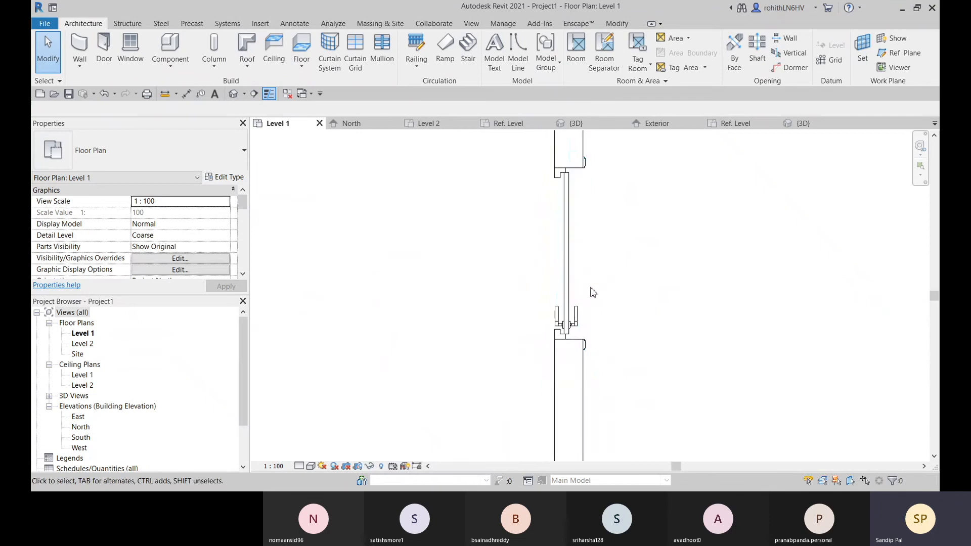
middle_click_drag(590, 289, 547, 310)
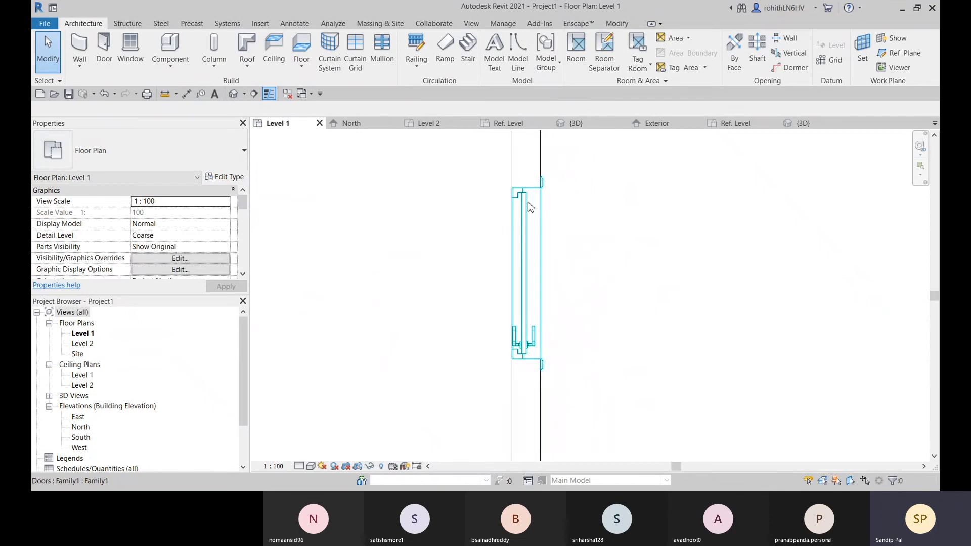
In the door family's Ref. Level floor plan, start a symbolic line with the Opening [projection] subcategory
left_click(653, 125)
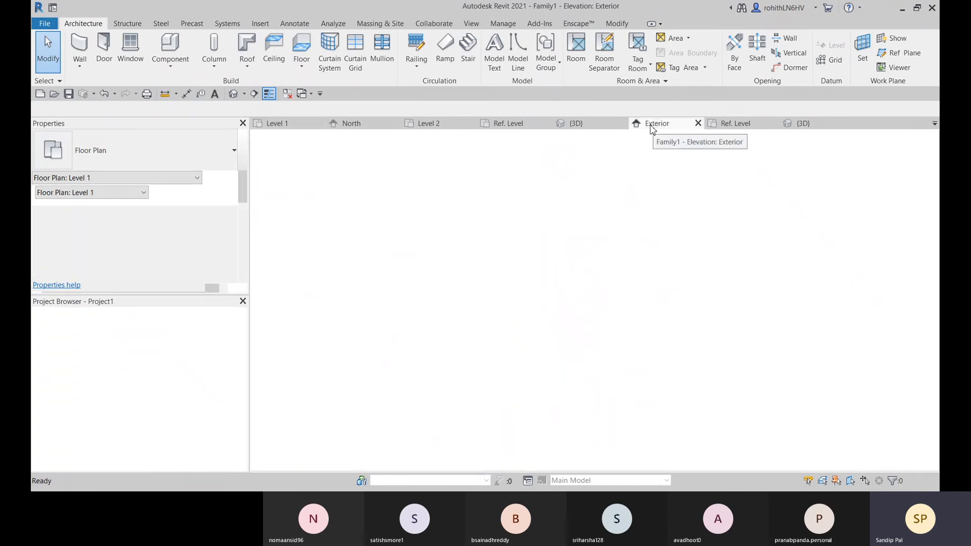
left_click(737, 123)
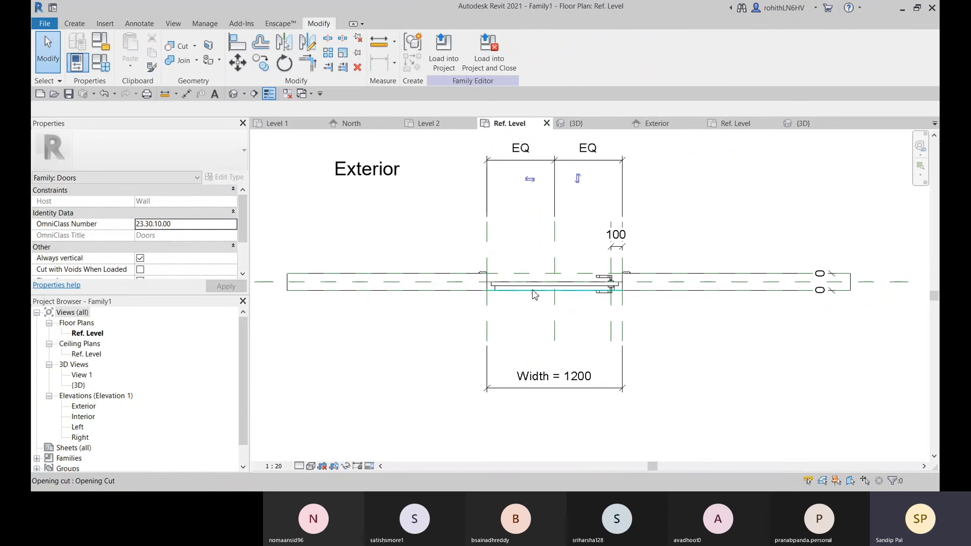
scroll(534, 295, "up", 4)
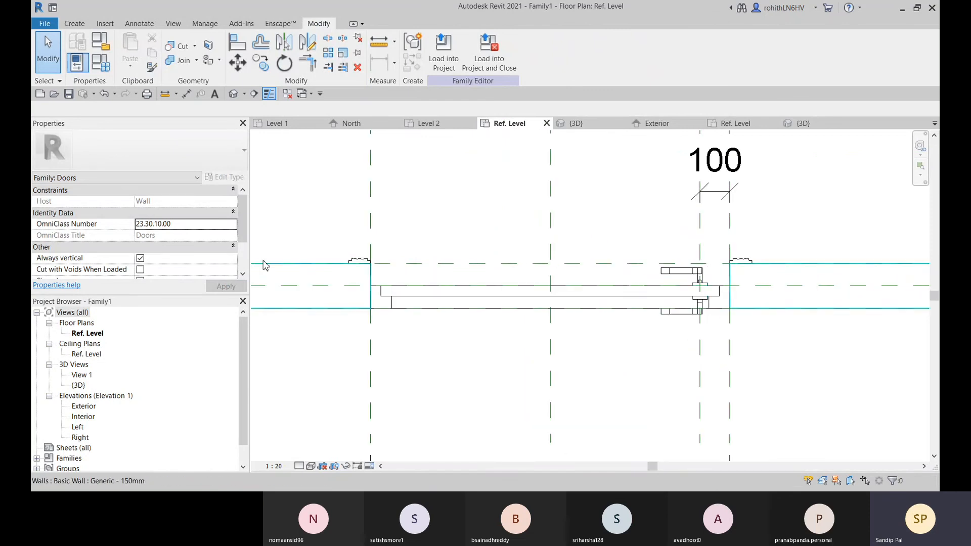
middle_click_drag(513, 292, 490, 295)
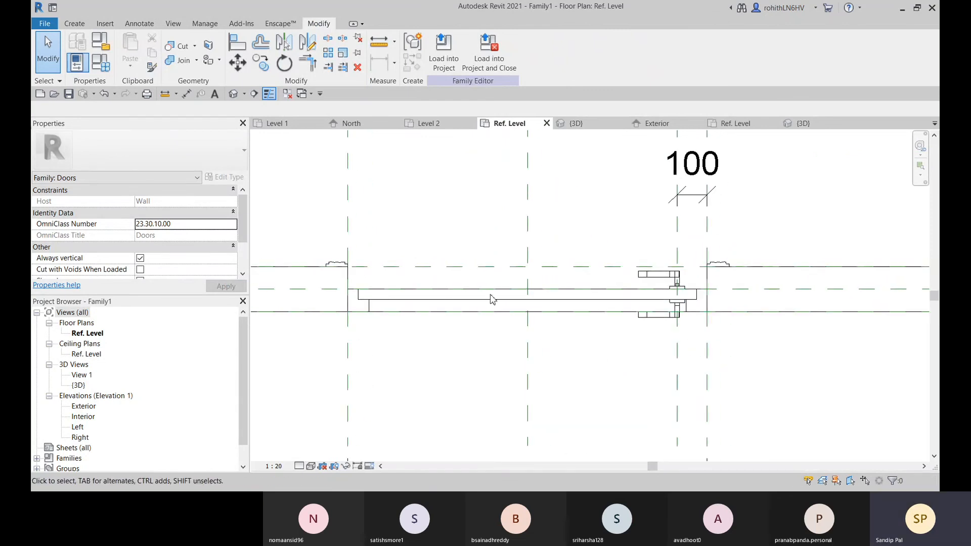
scroll(536, 347, "down", 1)
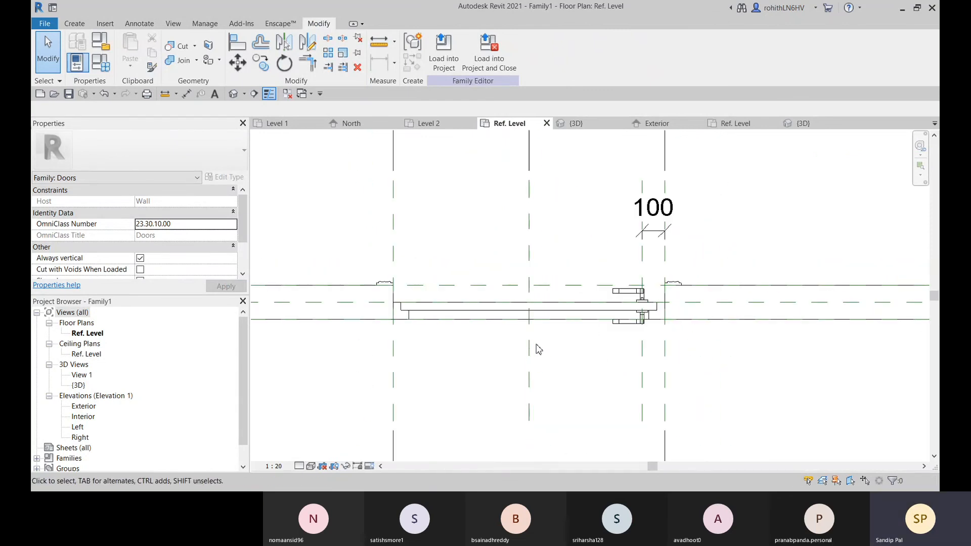
left_click(75, 26)
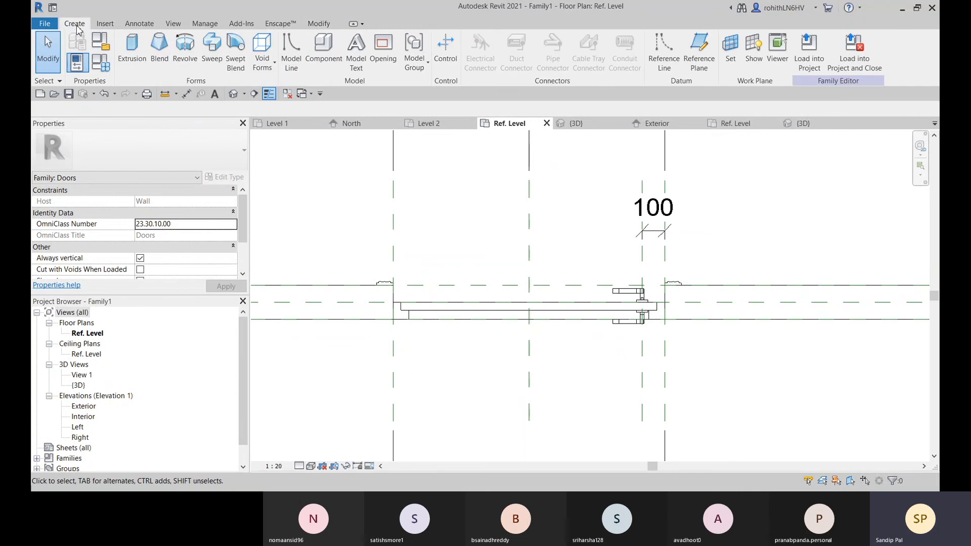
left_click(140, 24)
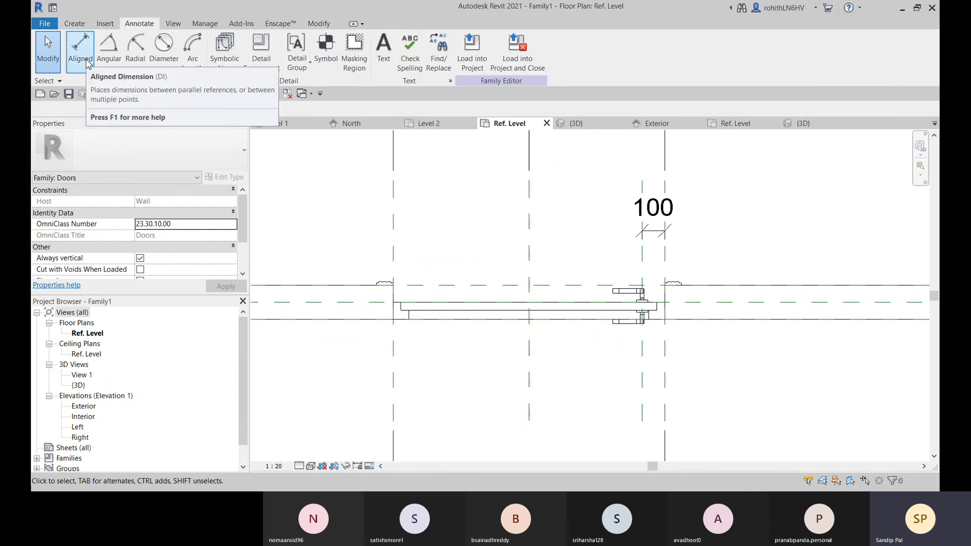
left_click(224, 56)
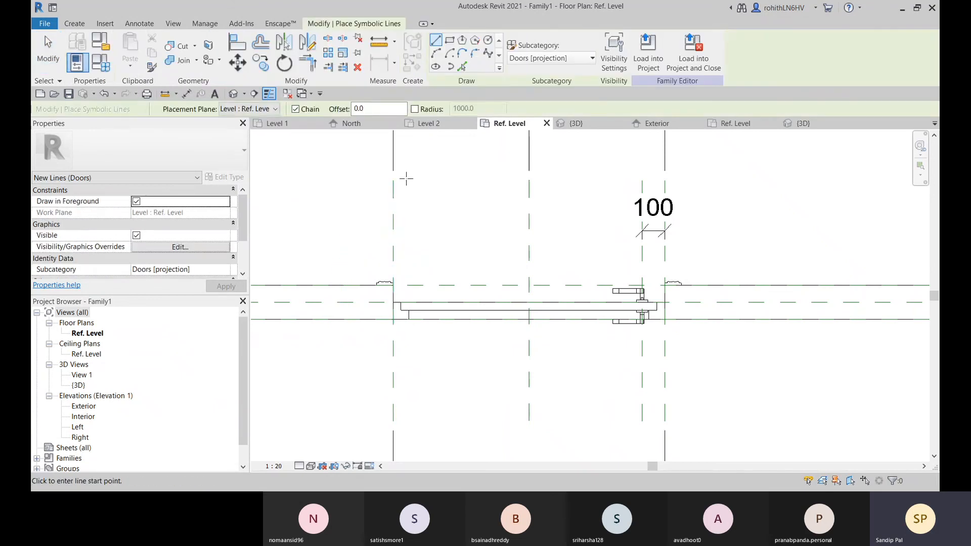
left_click(522, 62)
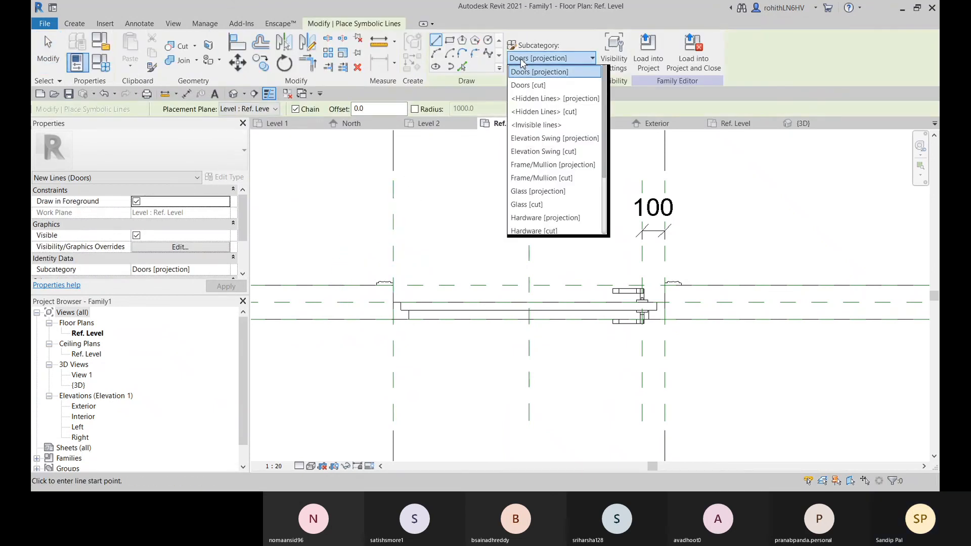
scroll(548, 230, "down", 2)
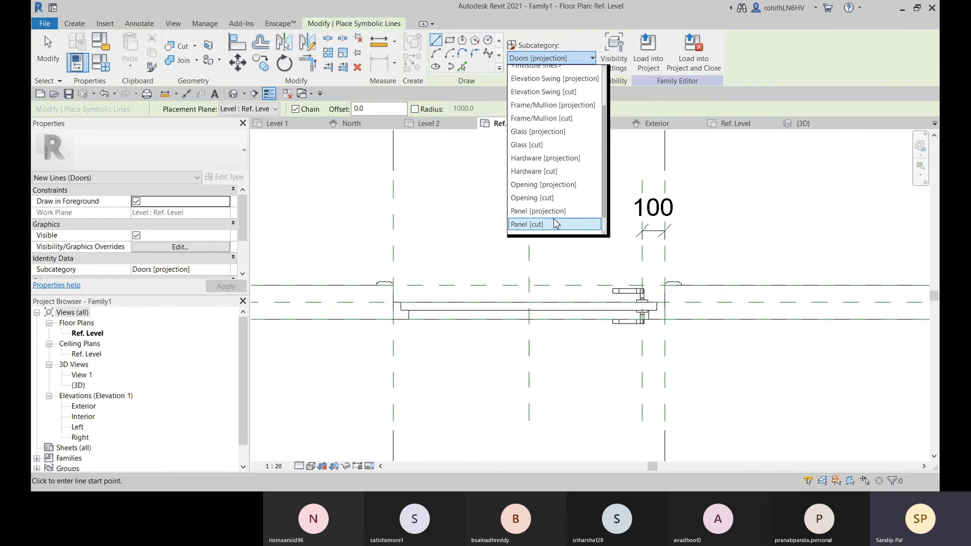
left_click(543, 185)
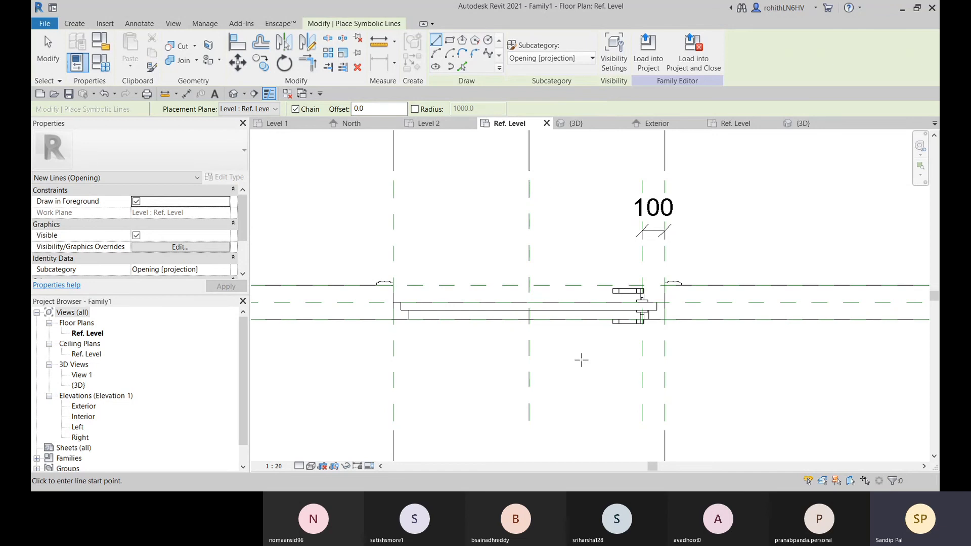
Draw a 1200 long symbolic line from the wall centerline along the Right reference plane toward the exterior, perpendicular to the wall
middle_click_drag(581, 357, 592, 384)
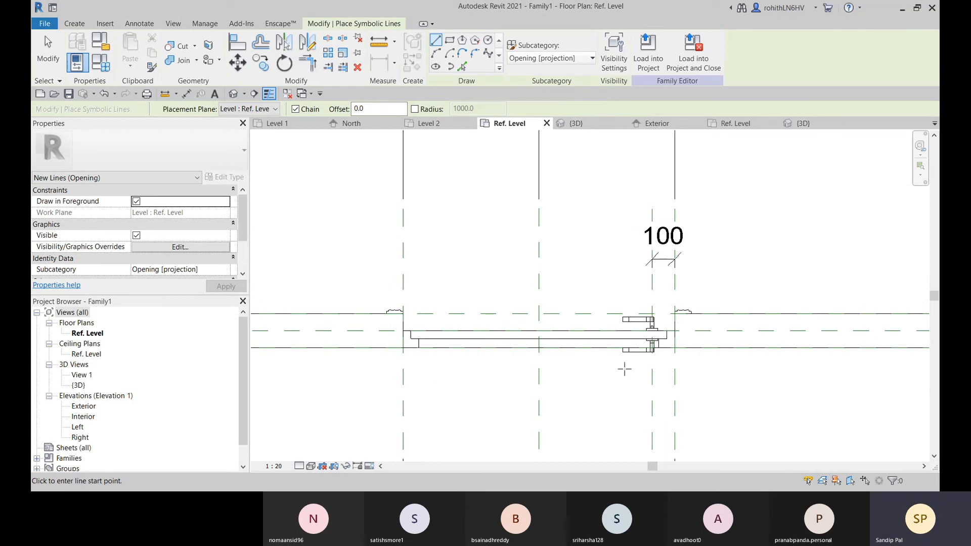
scroll(680, 327, "up", 1)
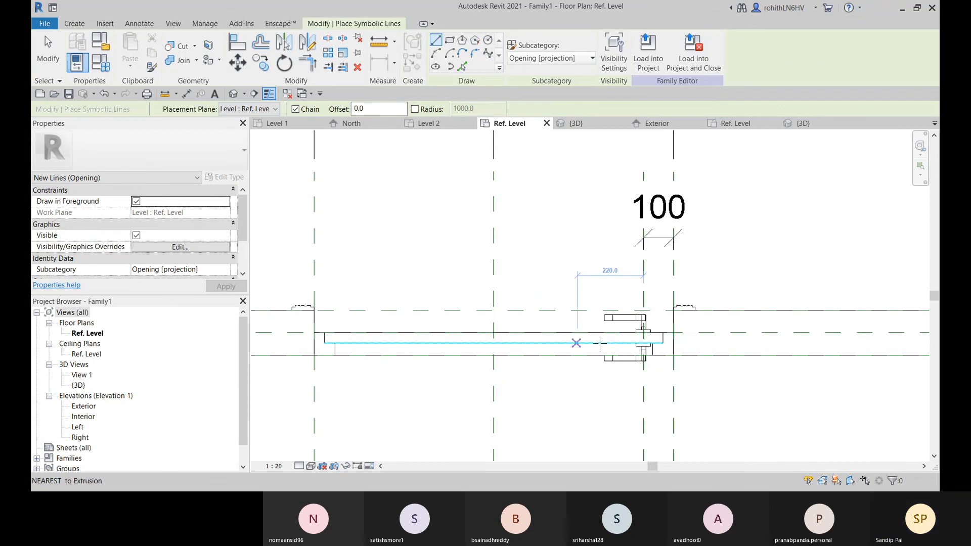
middle_click_drag(705, 334, 708, 322)
left_click(676, 320)
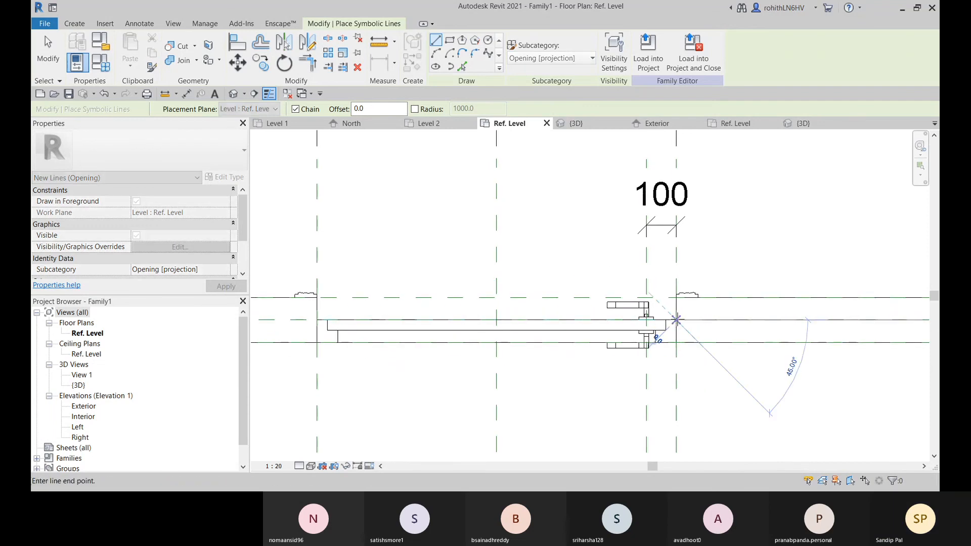
scroll(674, 247, "down", 3)
scroll(676, 276, "down", 1)
middle_click_drag(687, 290, 687, 336)
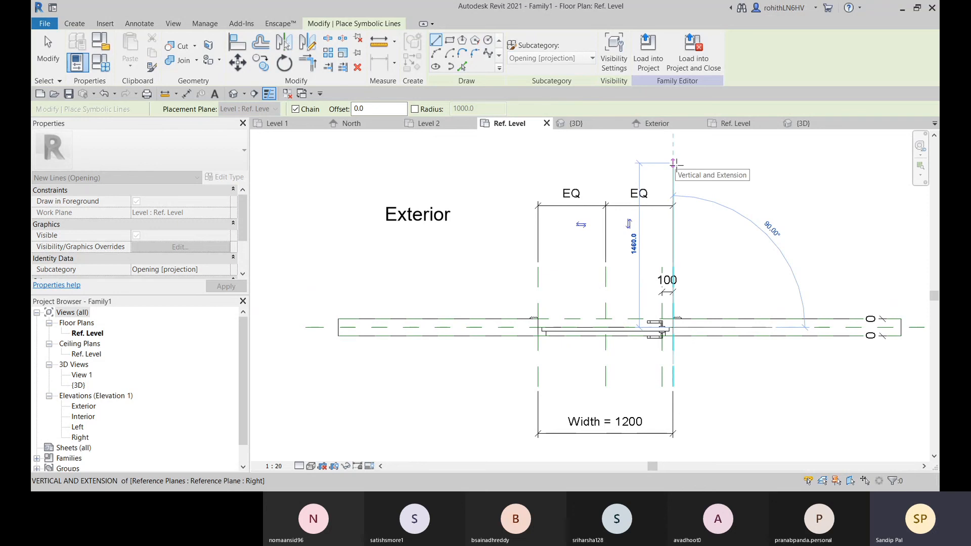
type("1200")
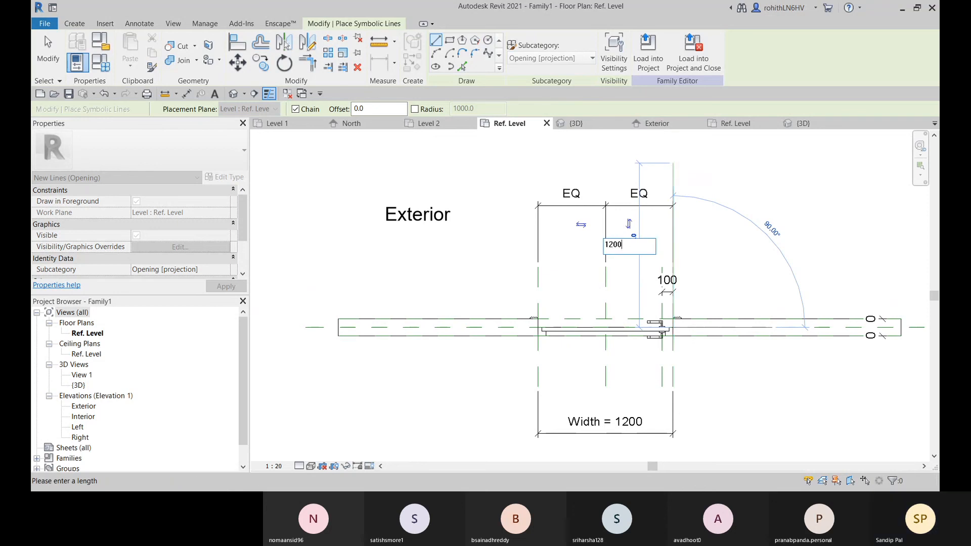
key("Return")
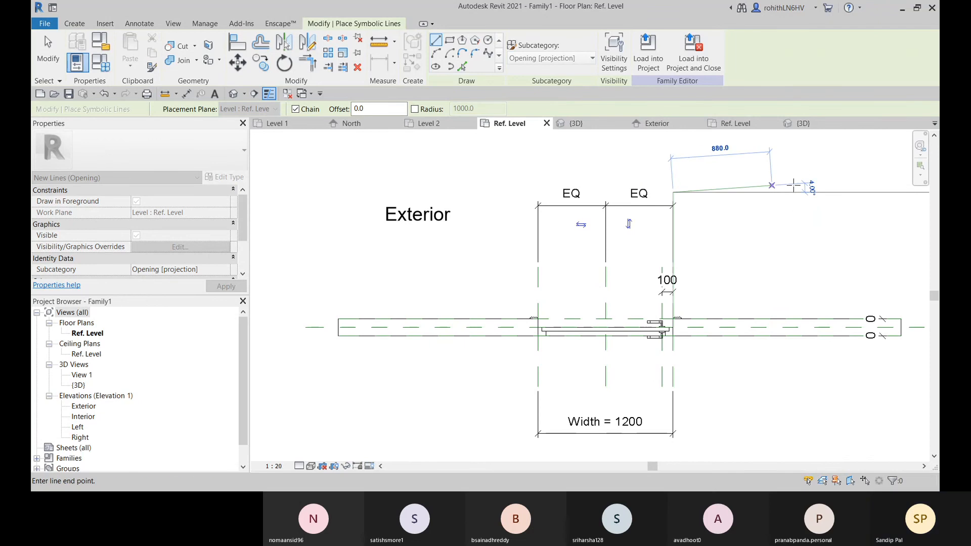
key("Escape")
key("Escape")
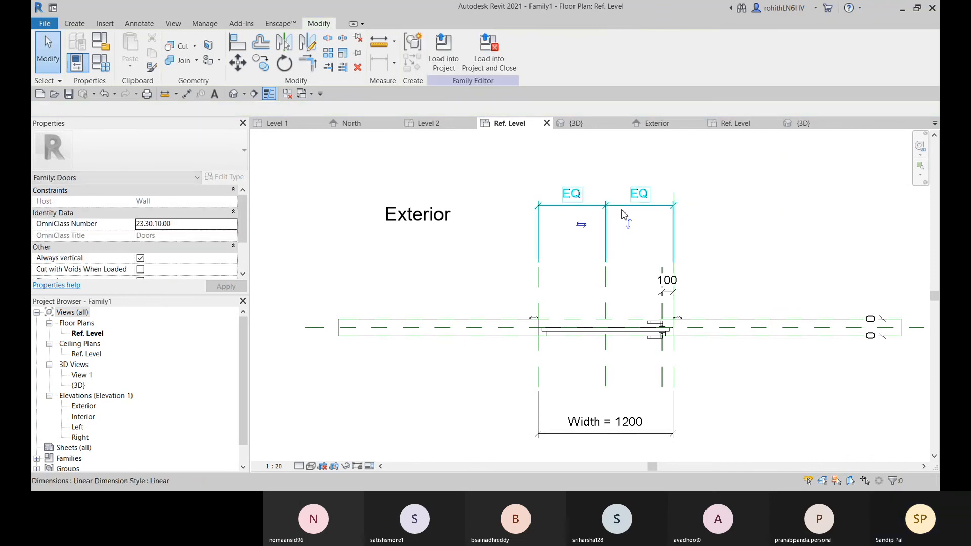
Inspect the equality dimension, the Center (Left/Right) reference plane and the Width dimension in the family plan
left_click(607, 219)
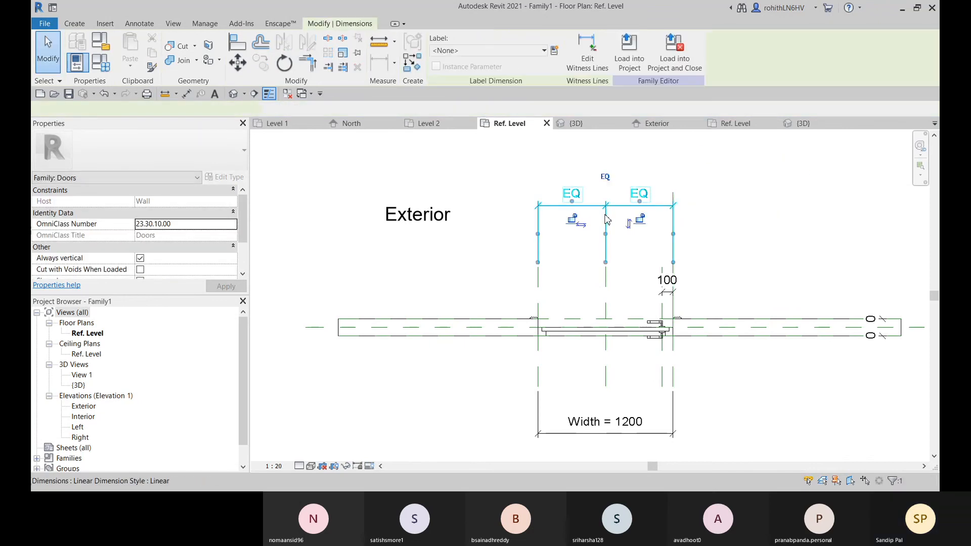
left_click(605, 288)
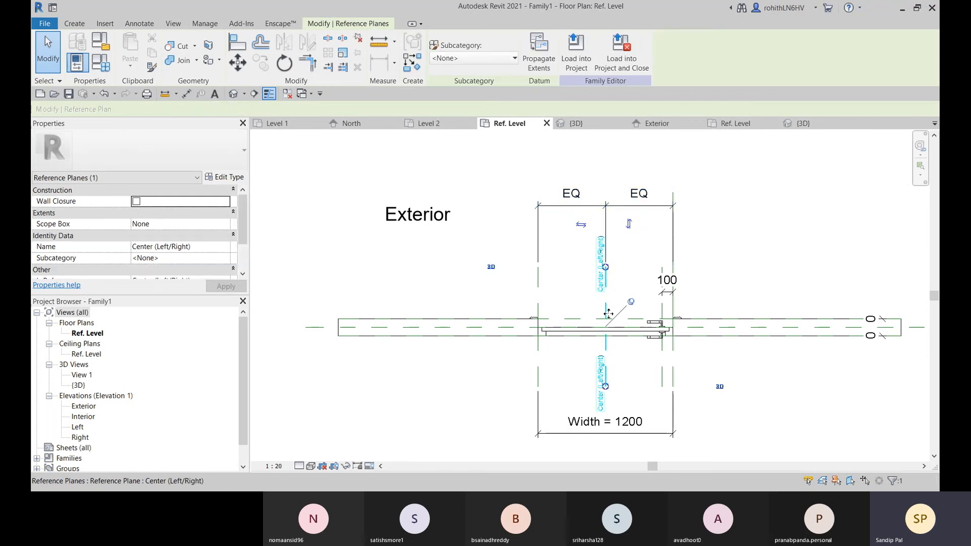
left_click(625, 374)
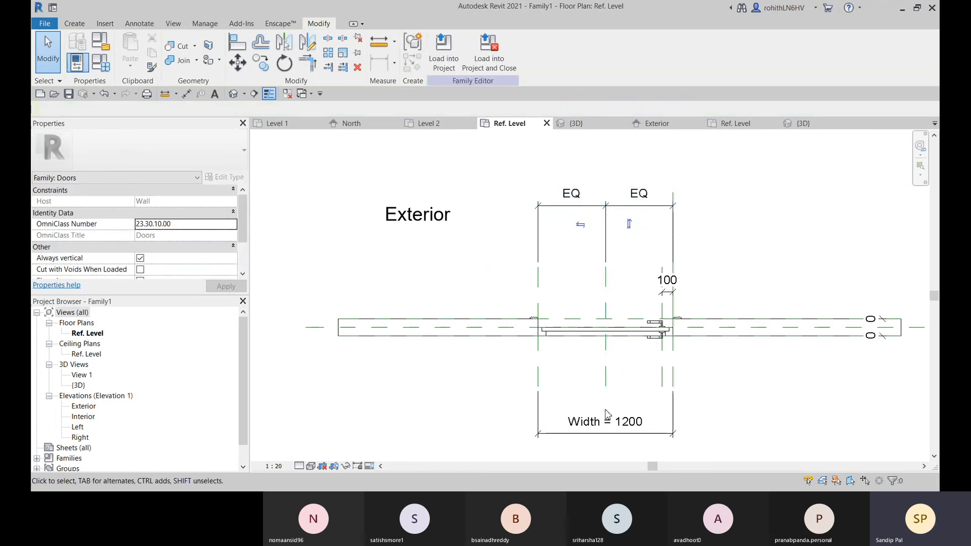
middle_click_drag(607, 414, 567, 375)
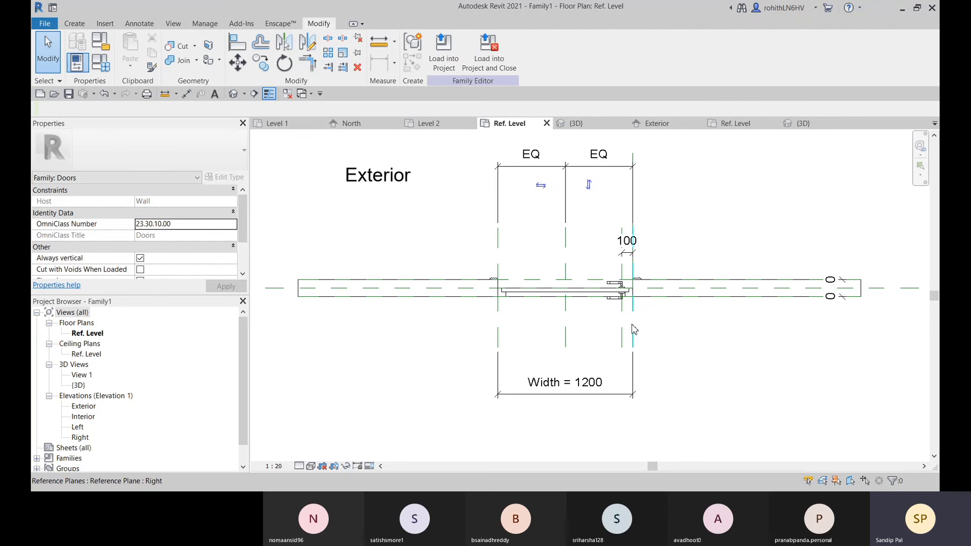
left_click(566, 256)
left_click(523, 346)
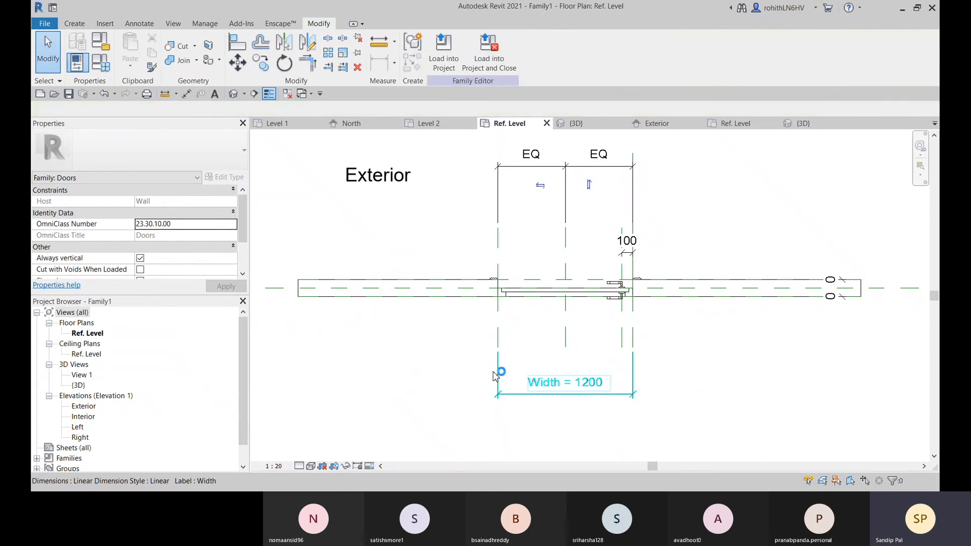
left_click(494, 374)
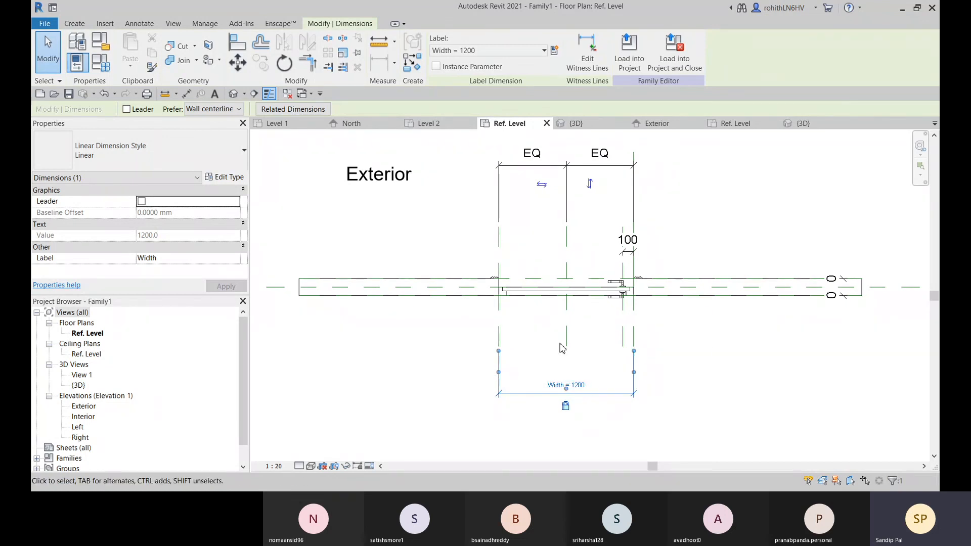
left_click(783, 183)
middle_click_drag(588, 220, 593, 290)
middle_click_drag(659, 308, 663, 261)
scroll(665, 265, "up", 3)
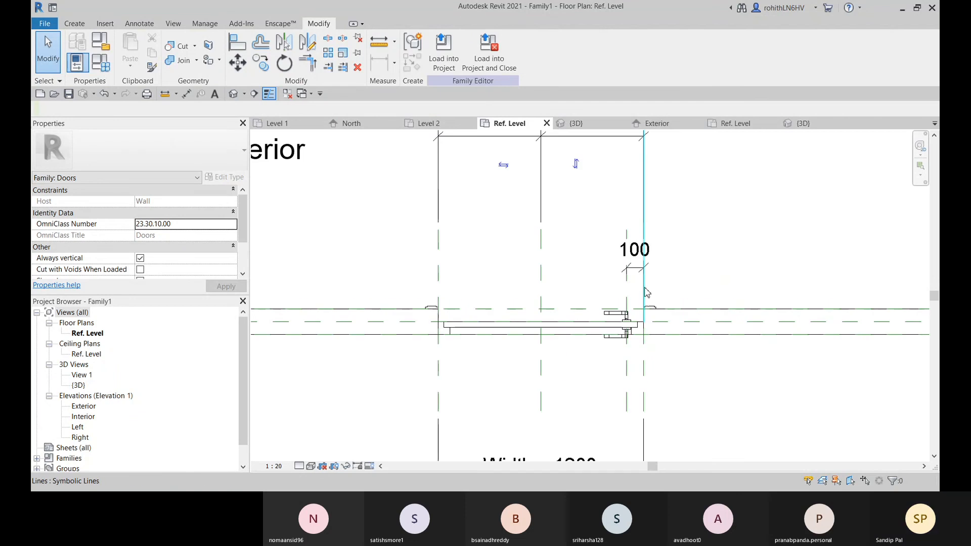
scroll(627, 262, "down", 3)
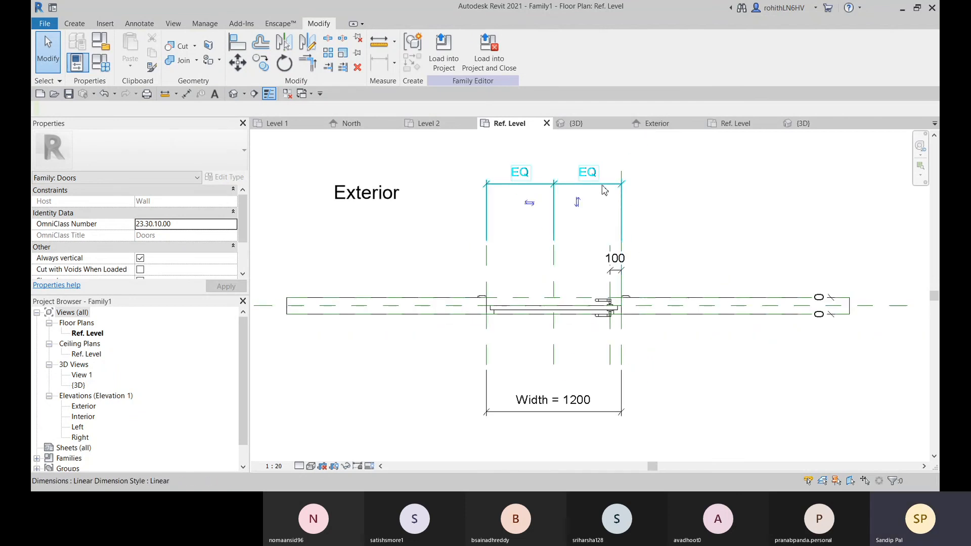
left_click(620, 181)
middle_click_drag(558, 191, 570, 246)
left_click_drag(570, 242, 572, 129)
left_click(680, 273)
middle_click_drag(665, 293, 675, 265)
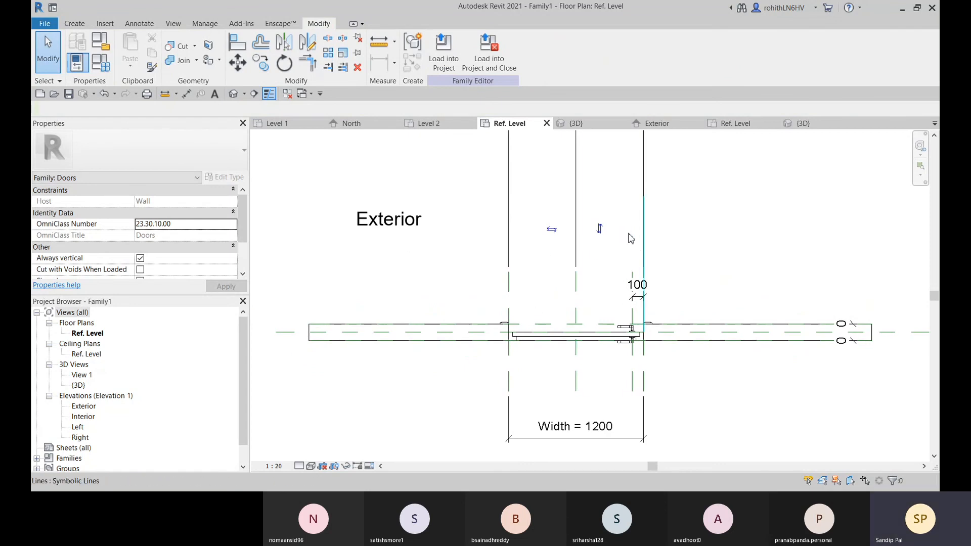
Draw a symbolic door swing arc of 1200 radius from the exterior end of the opening line to the Left reference plane at the wall centerline
left_click(139, 23)
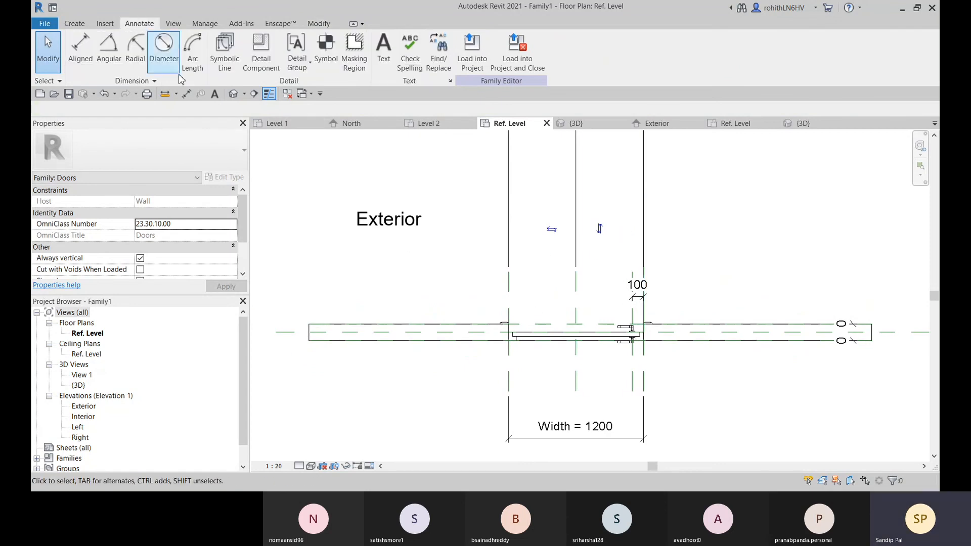
left_click(225, 50)
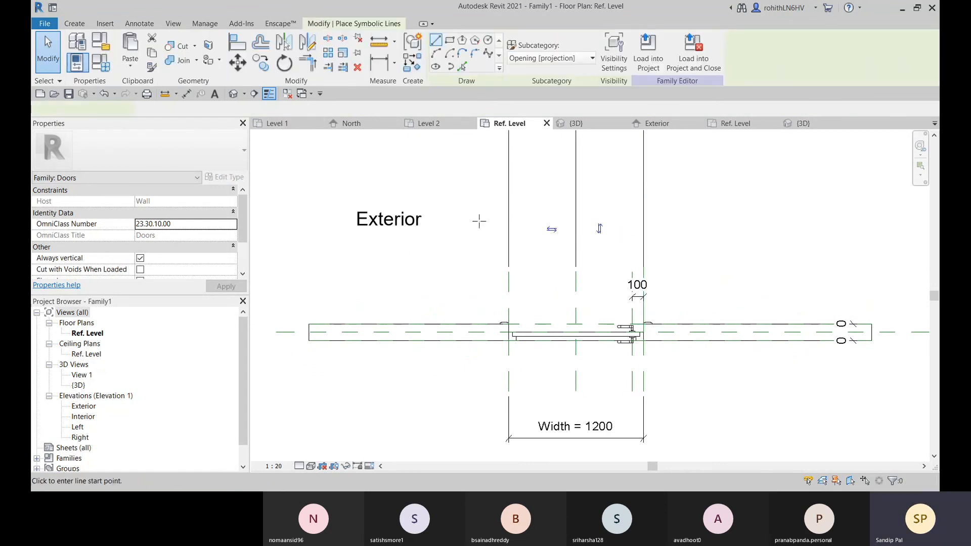
left_click(436, 54)
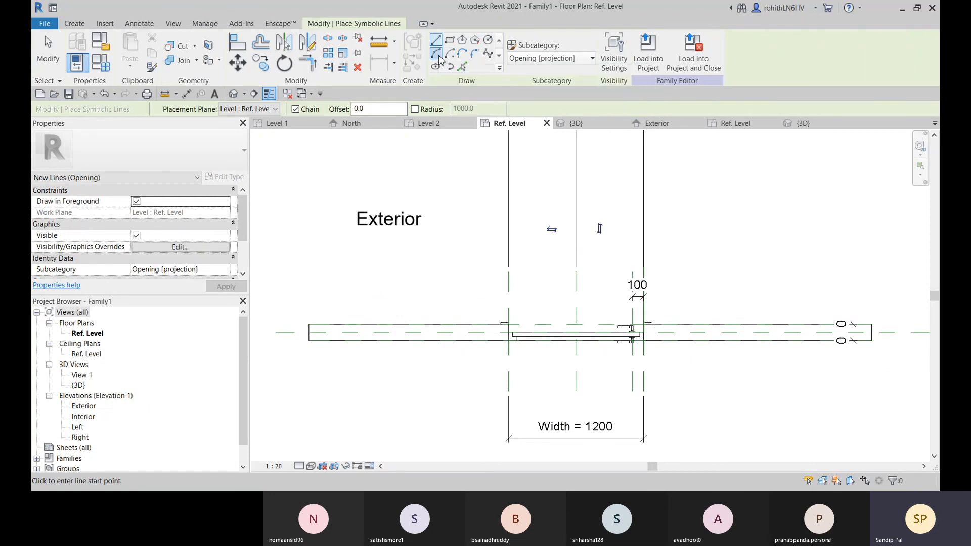
left_click(643, 197)
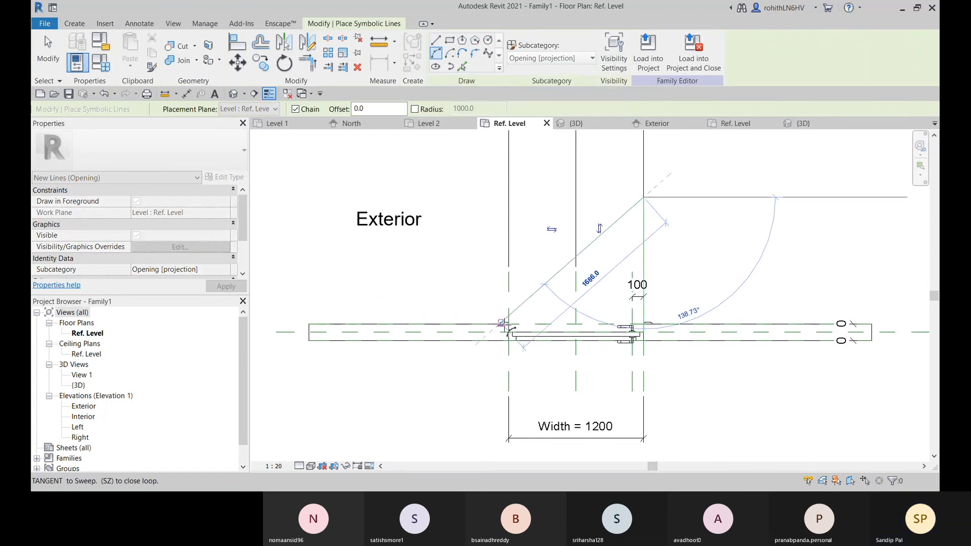
scroll(508, 332, "up", 2)
scroll(511, 333, "up", 1)
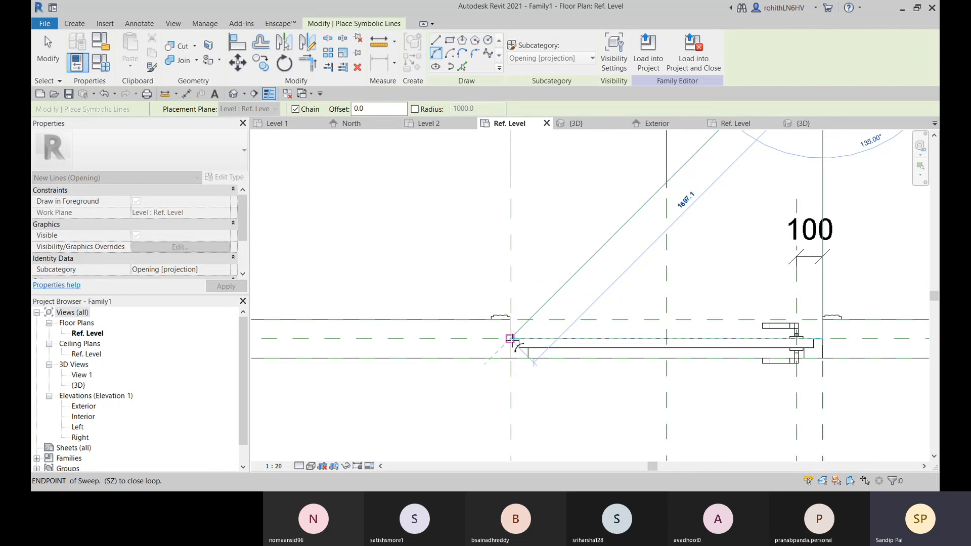
left_click(511, 339)
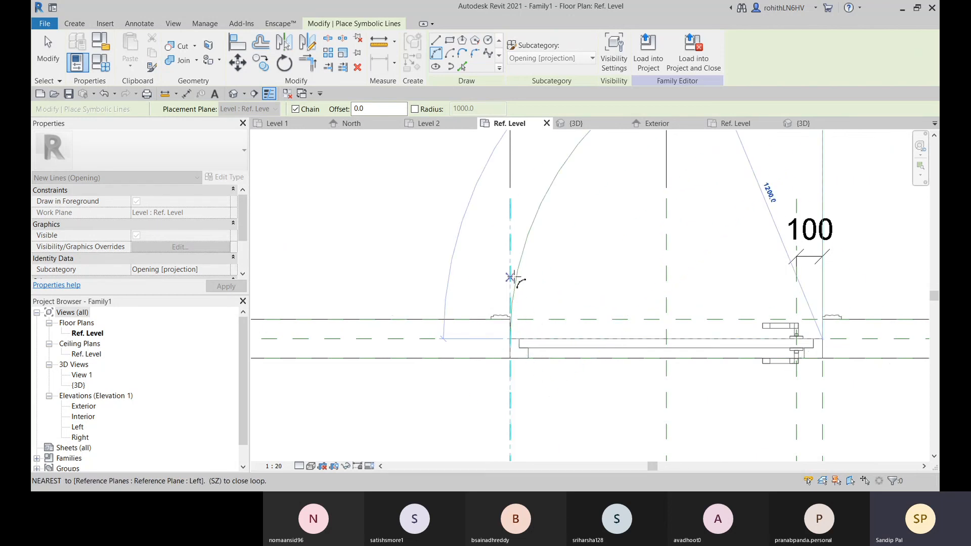
left_click(511, 243)
scroll(510, 243, "down", 3)
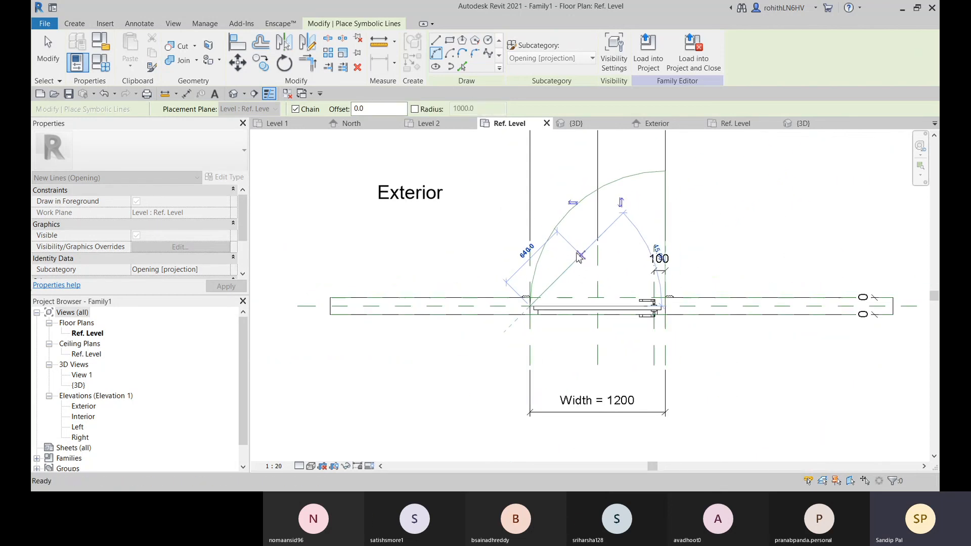
key("Escape")
key("Escape")
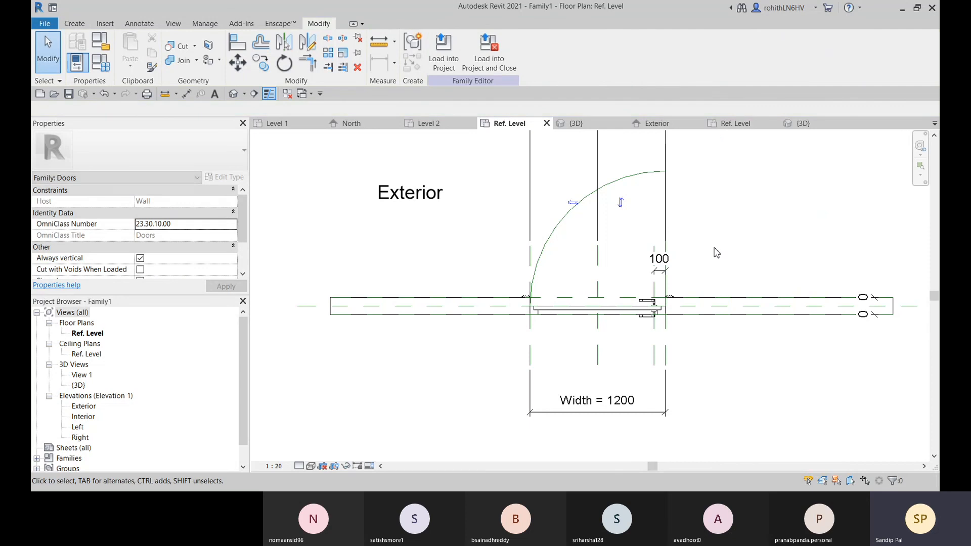
Place an aligned dimension between the wall centerline and the exterior end of the swing arc, beside the opening
middle_click_drag(717, 251, 643, 242)
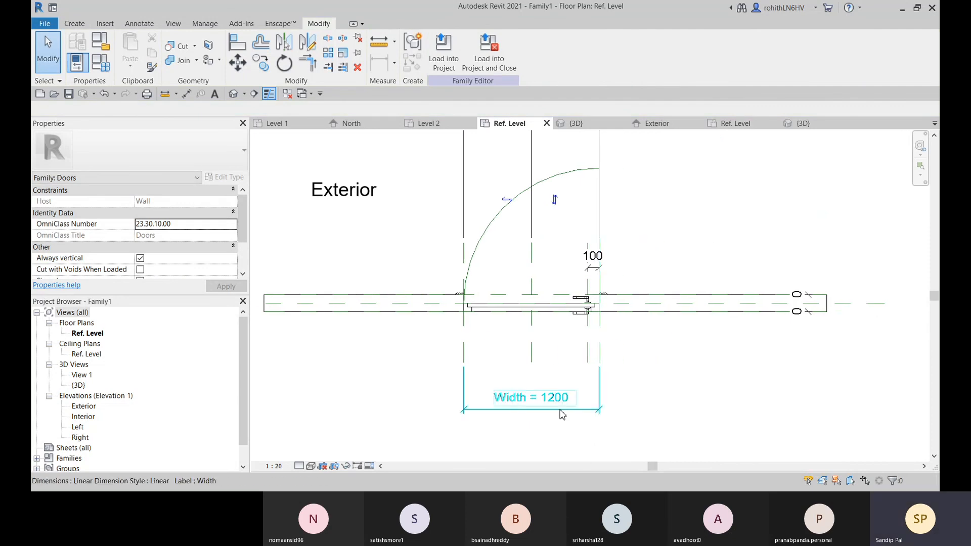
middle_click_drag(655, 343, 652, 361)
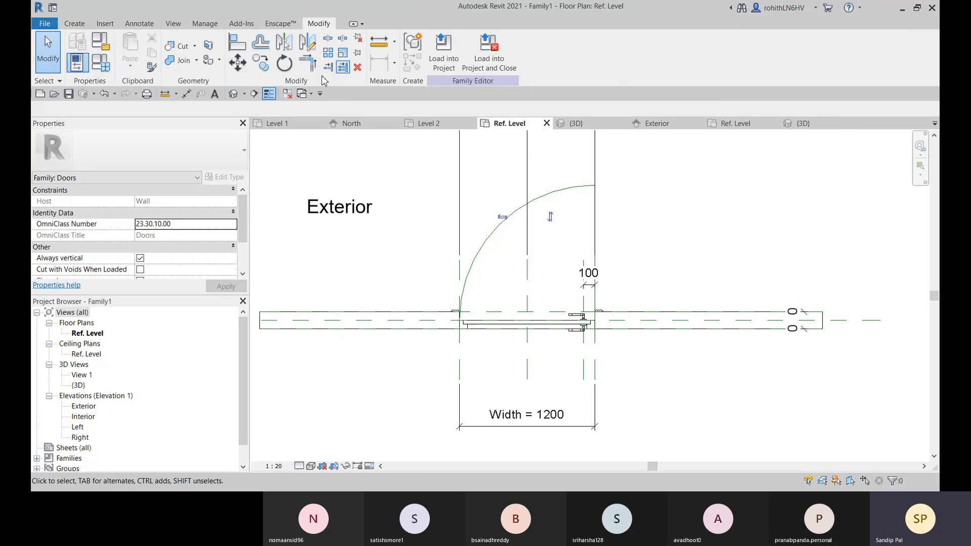
left_click(187, 94)
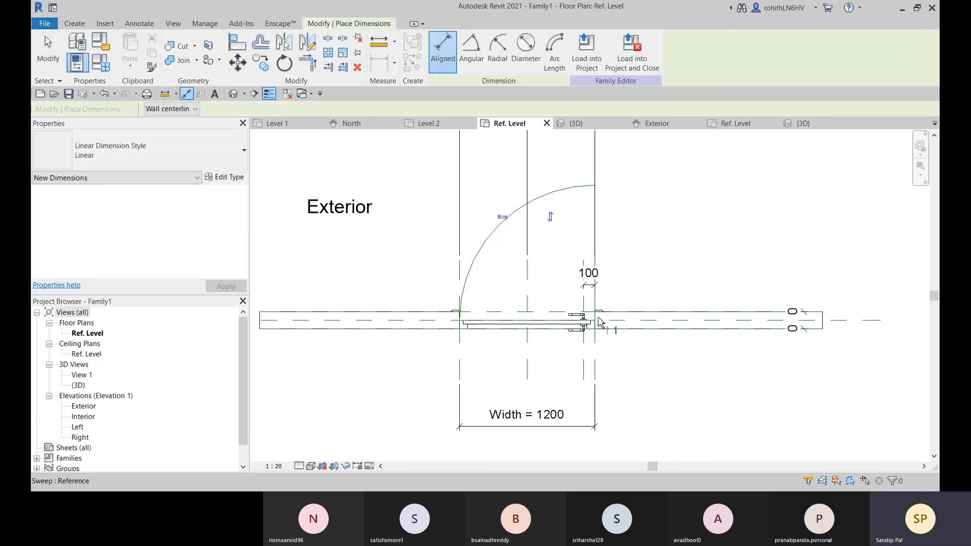
scroll(597, 324, "down", 3)
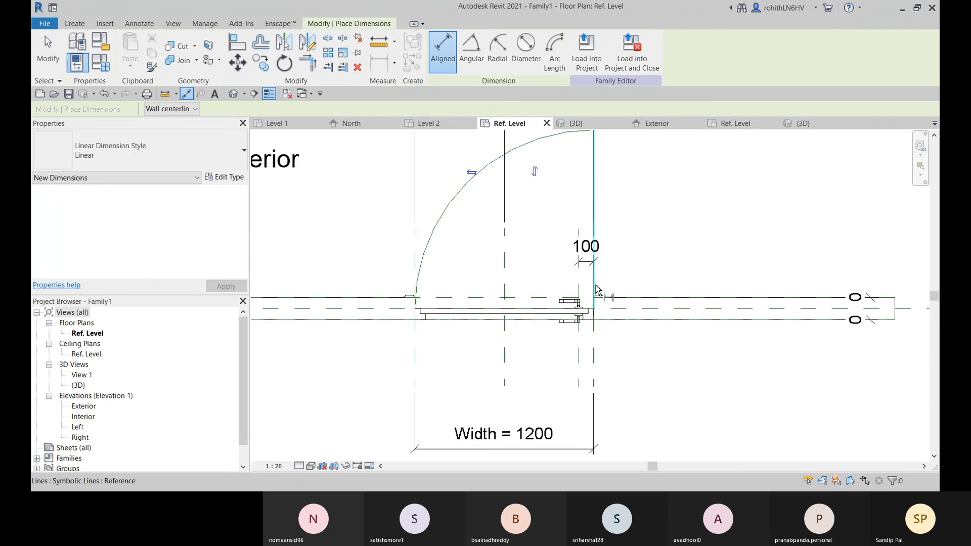
scroll(586, 275, "up", 1)
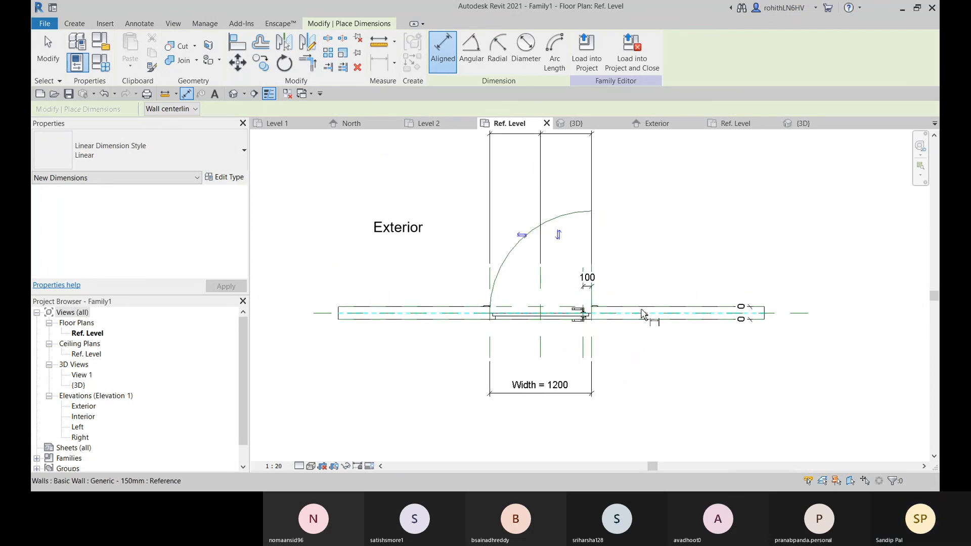
left_click(638, 313)
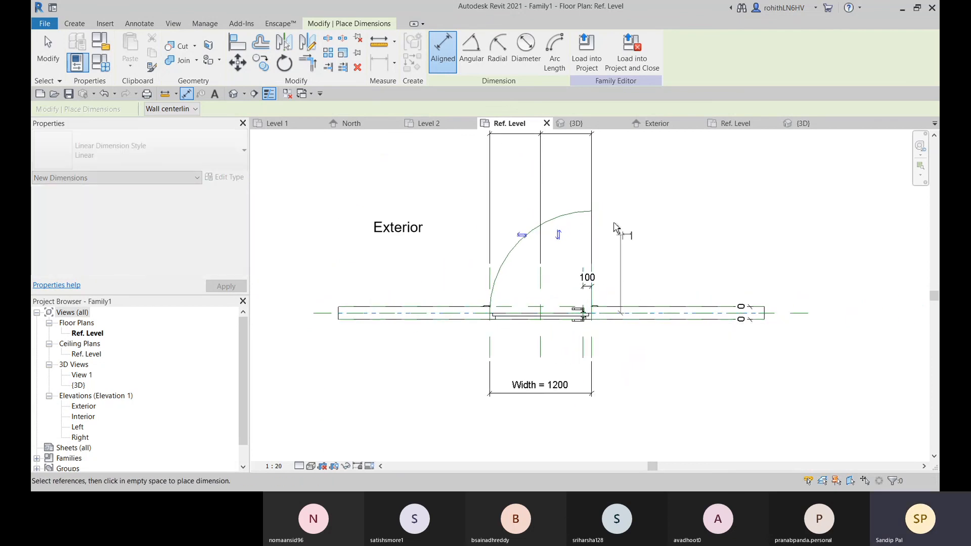
left_click(590, 213)
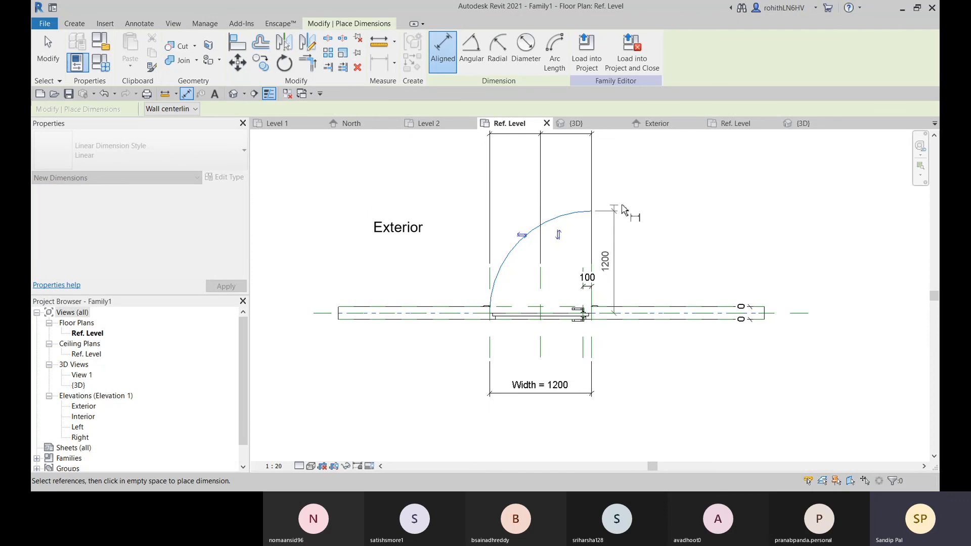
left_click(640, 176)
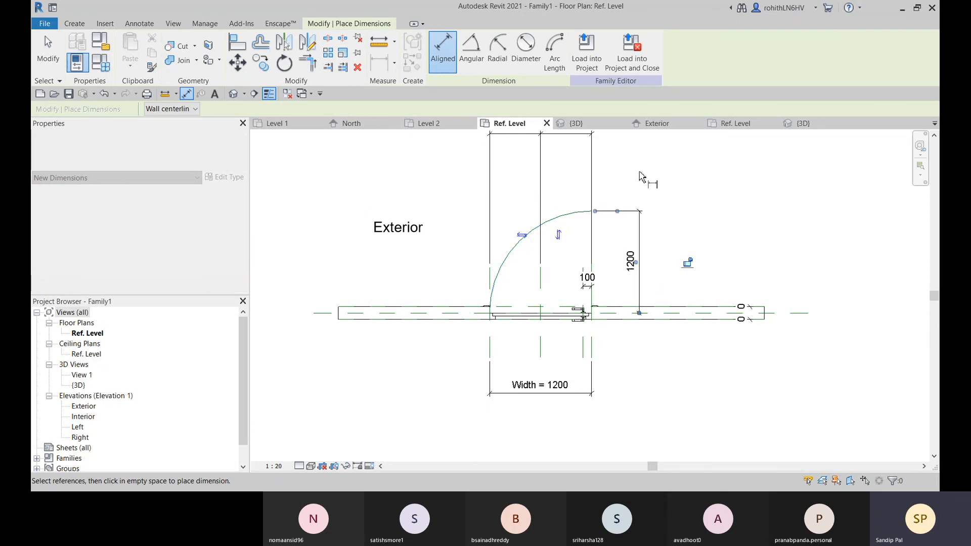
right_click(696, 187)
left_click(720, 192)
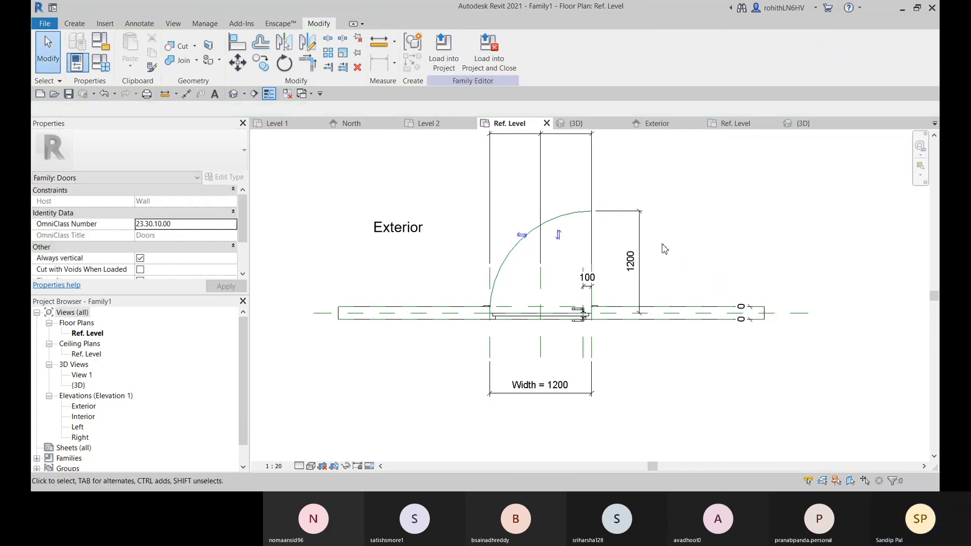
Label the new swing dimension with the Width parameter
left_click(641, 248)
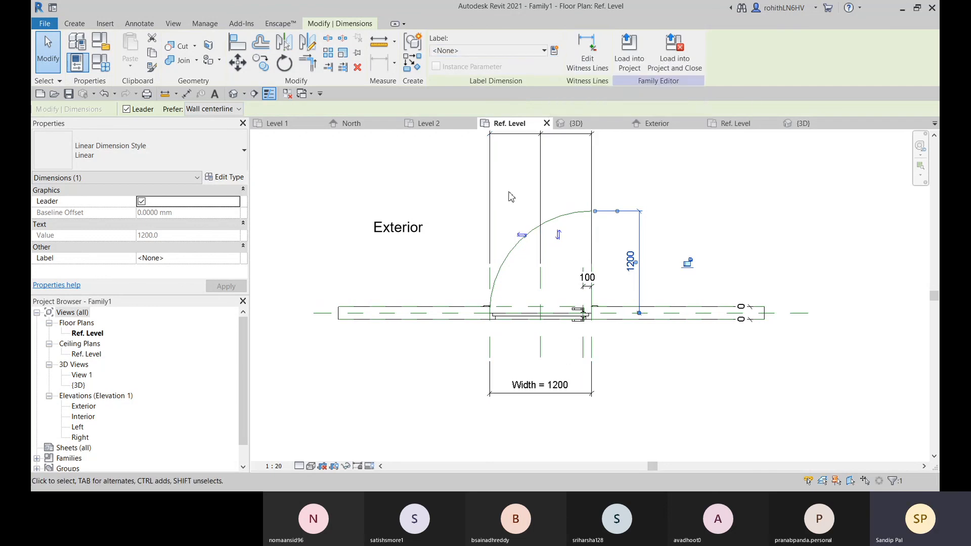
left_click(514, 51)
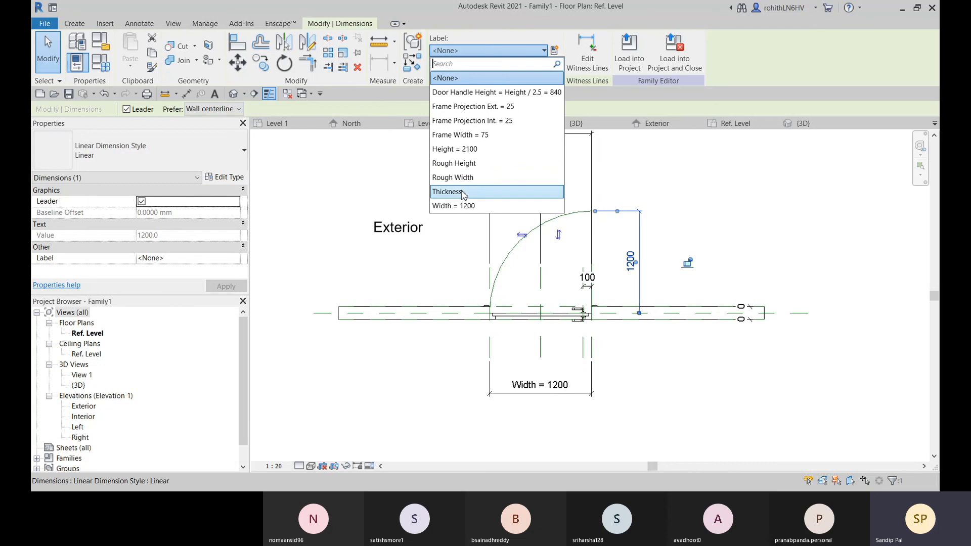
left_click(458, 205)
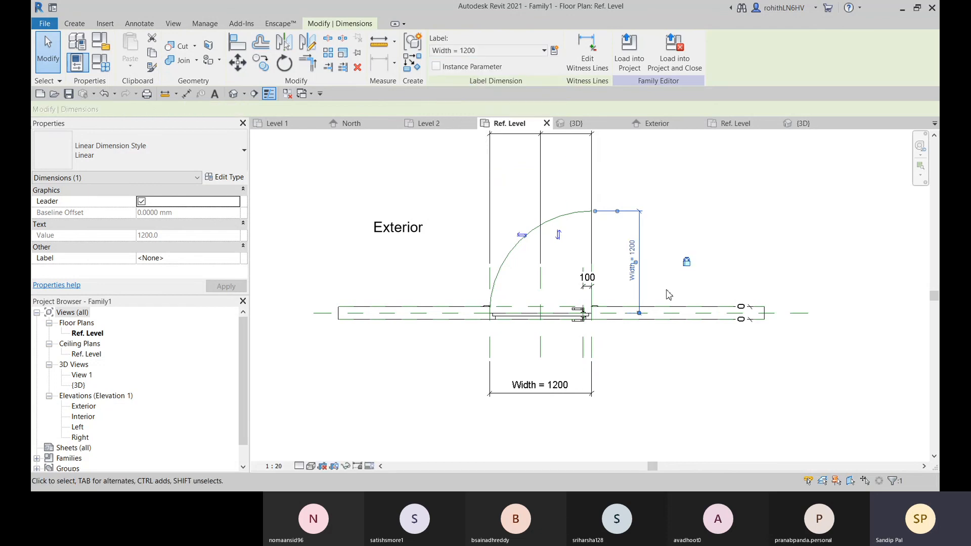
scroll(672, 291, "up", 2)
left_click(740, 200)
scroll(641, 303, "down", 2)
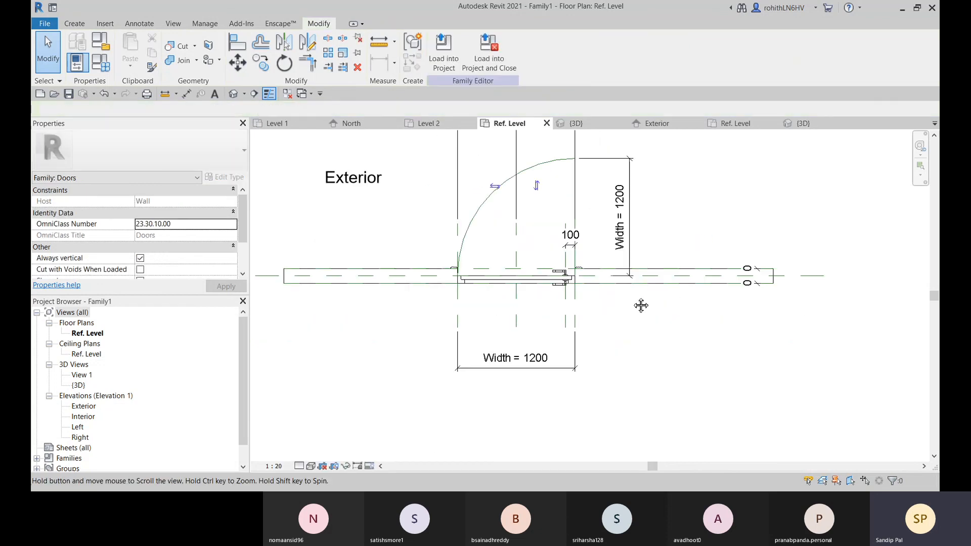
Flex the door's Width dimension to 1000 to test the swing lines, and restore it to 1200
left_click(537, 355)
left_click(537, 353)
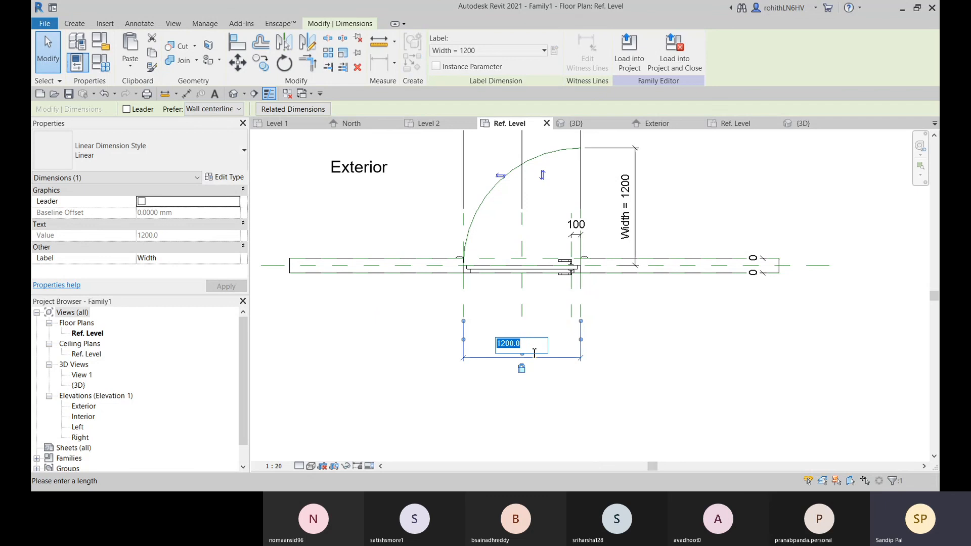
type("1000")
key("Return")
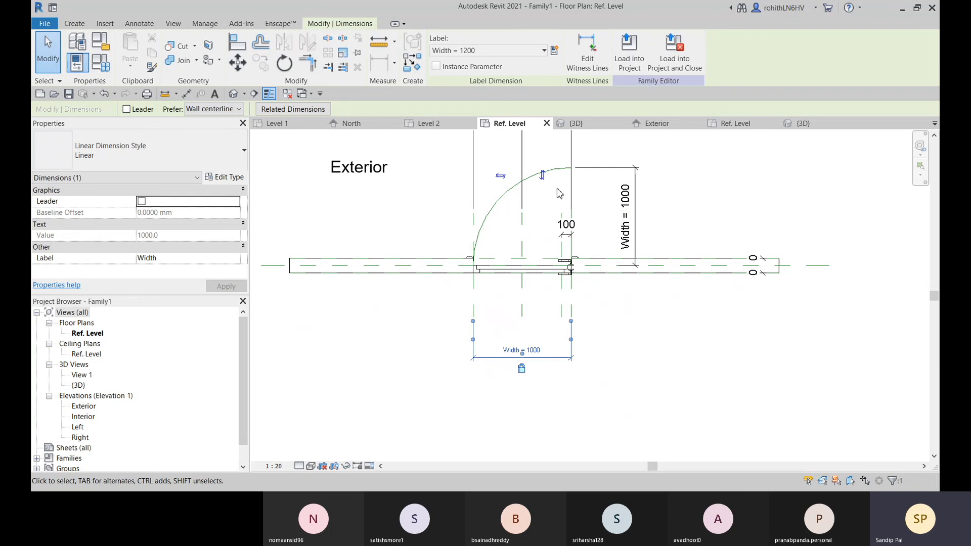
scroll(512, 207, "up", 2)
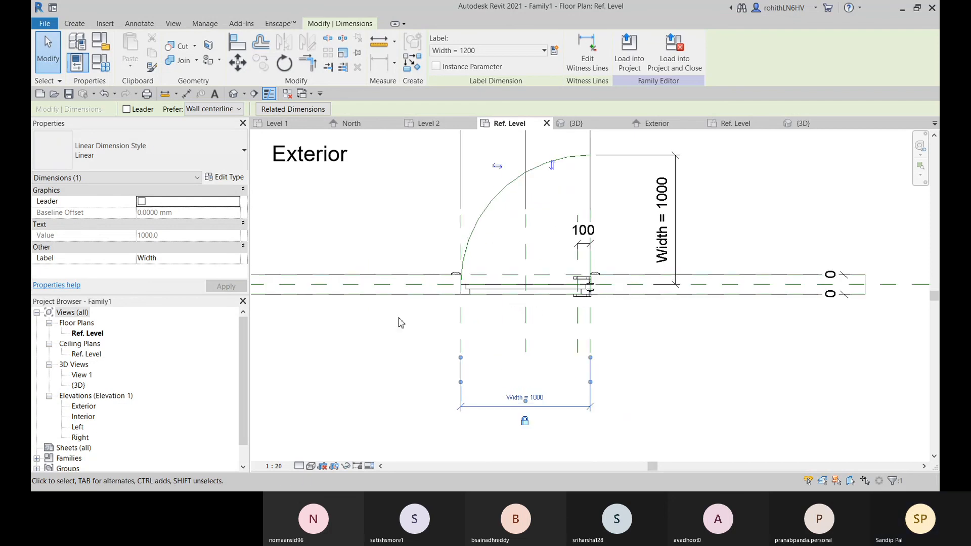
left_click(540, 397)
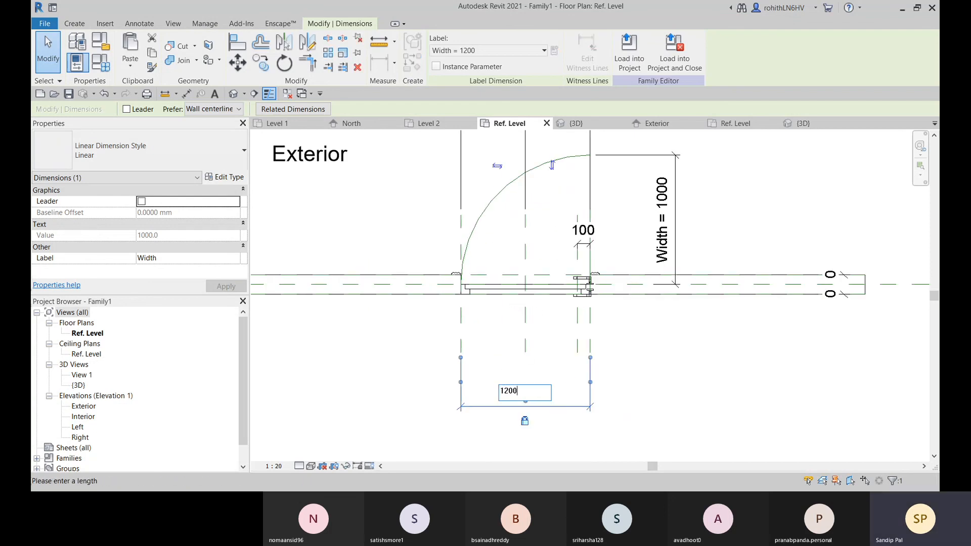
type("1200")
key("Return")
left_click(622, 364)
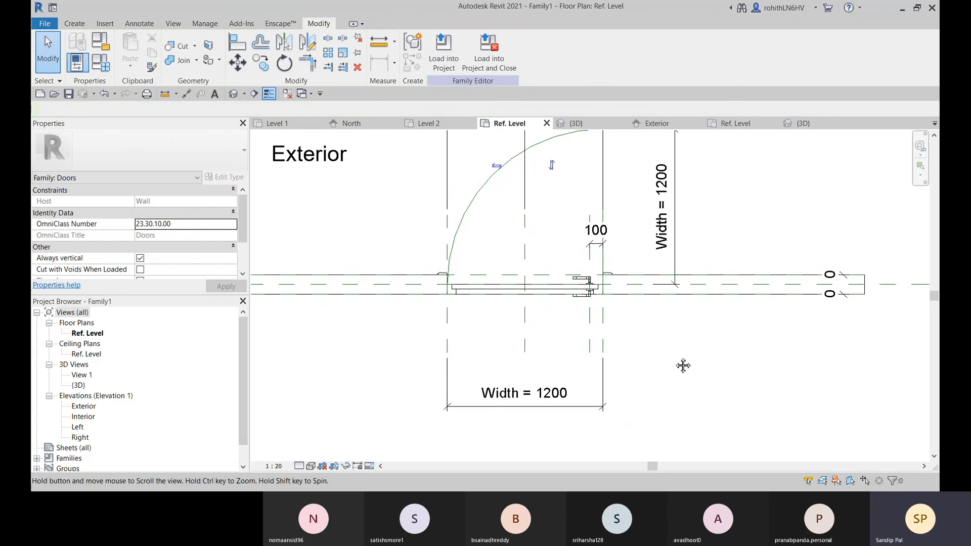
In the door panel extrusion's visibility settings, turn off display in Plan/RCP and when cut in Plan/RCP
scroll(459, 313, "up", 2)
left_click_drag(372, 249, 720, 357)
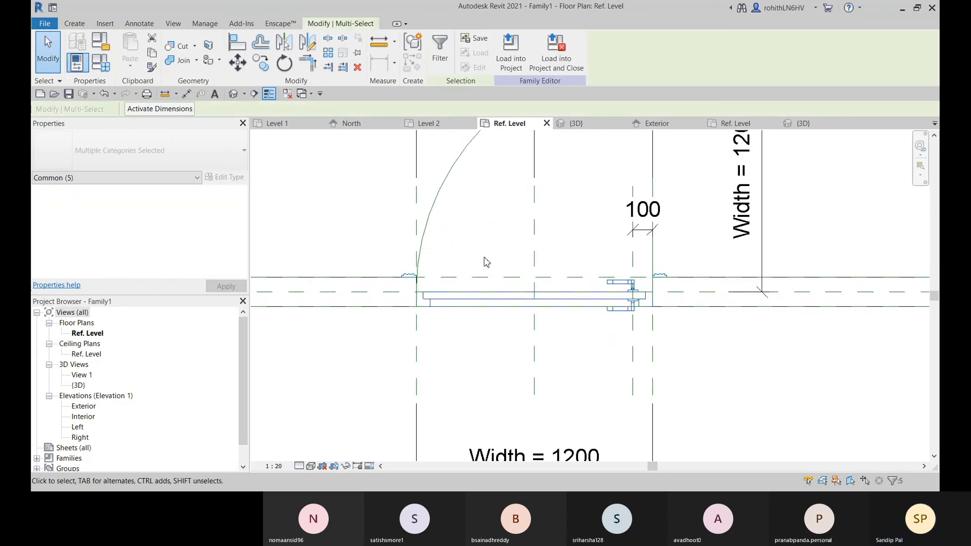
scroll(528, 380, "down", 2)
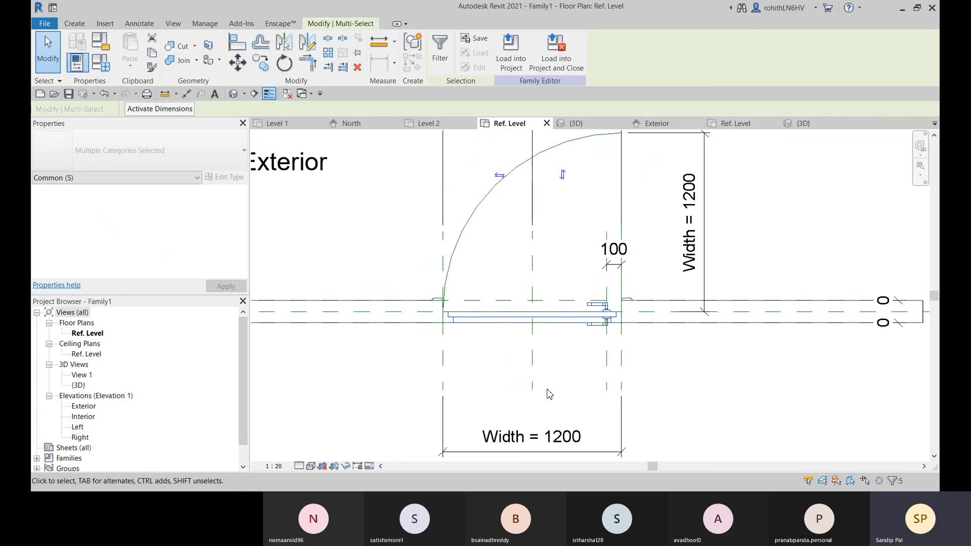
middle_click_drag(546, 392, 546, 368)
left_click(494, 347)
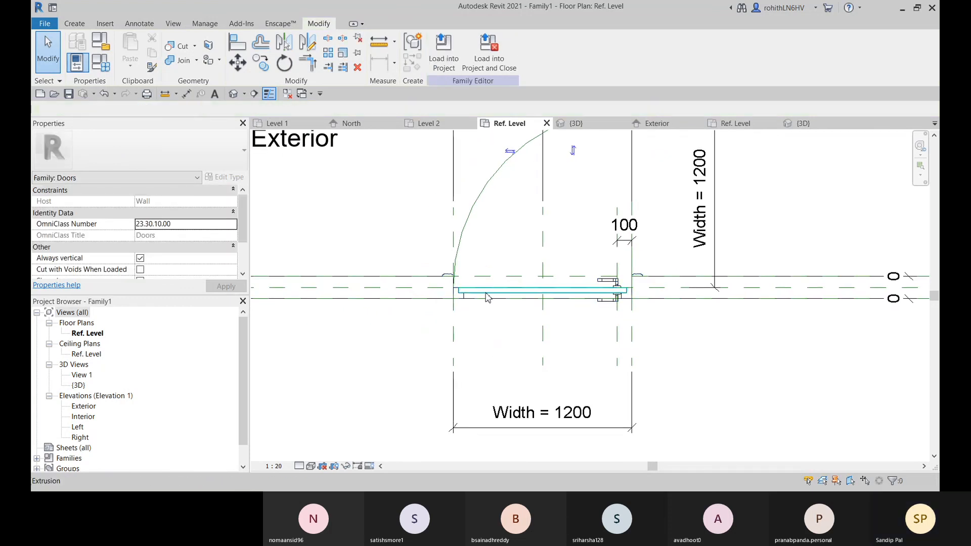
left_click(485, 293)
left_click(485, 51)
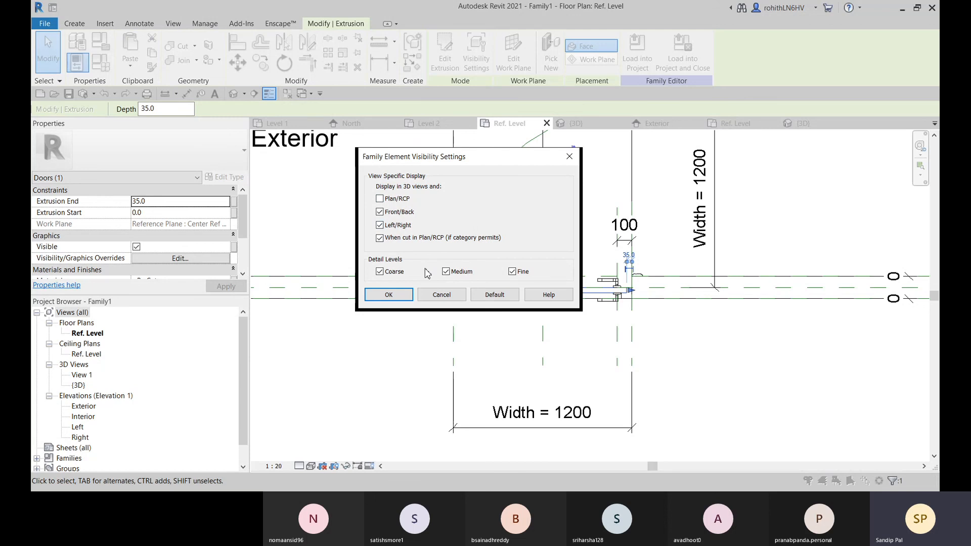
left_click(400, 242)
left_click(396, 296)
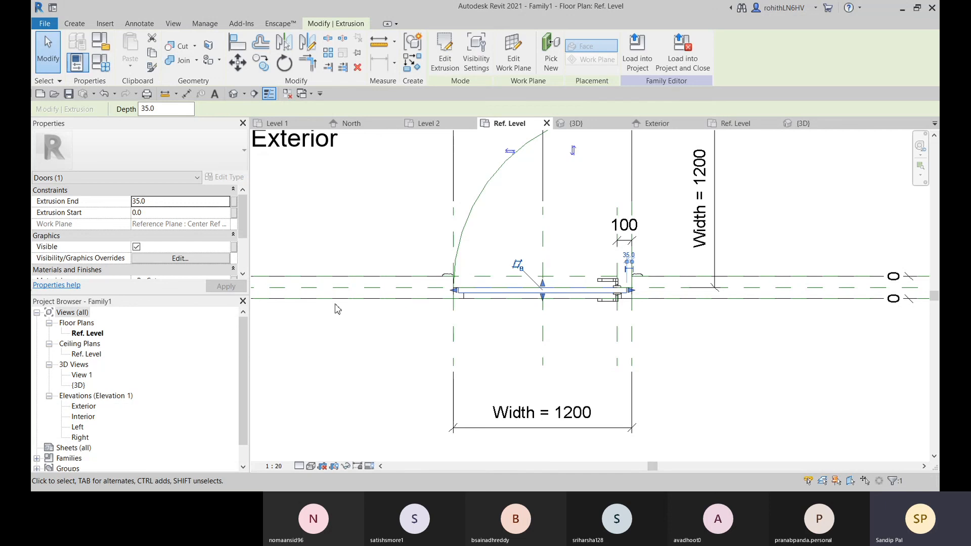
In the visibility settings of the door frame sweep inside the opening, turn off display in Plan/RCP
scroll(461, 298, "up", 1)
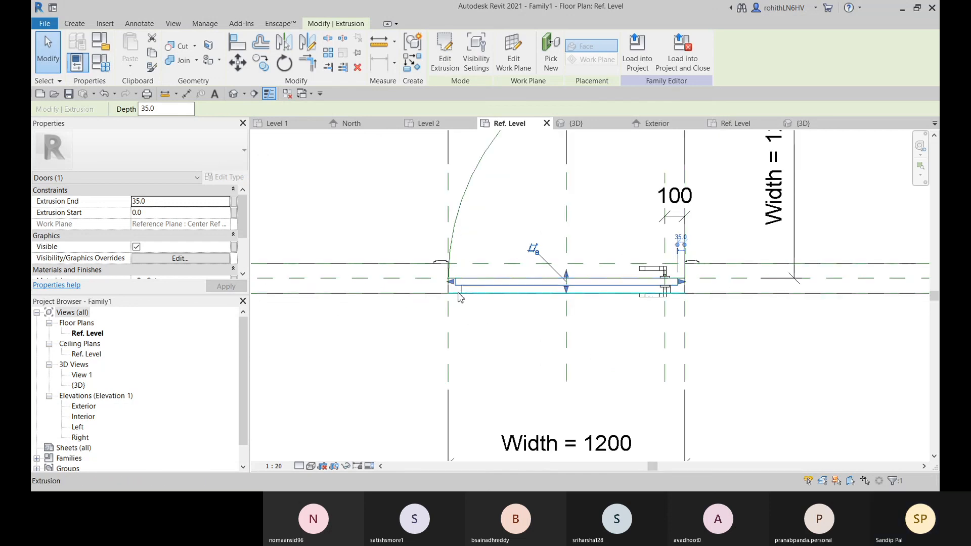
scroll(457, 295, "up", 2)
scroll(457, 294, "up", 2)
left_click(448, 268)
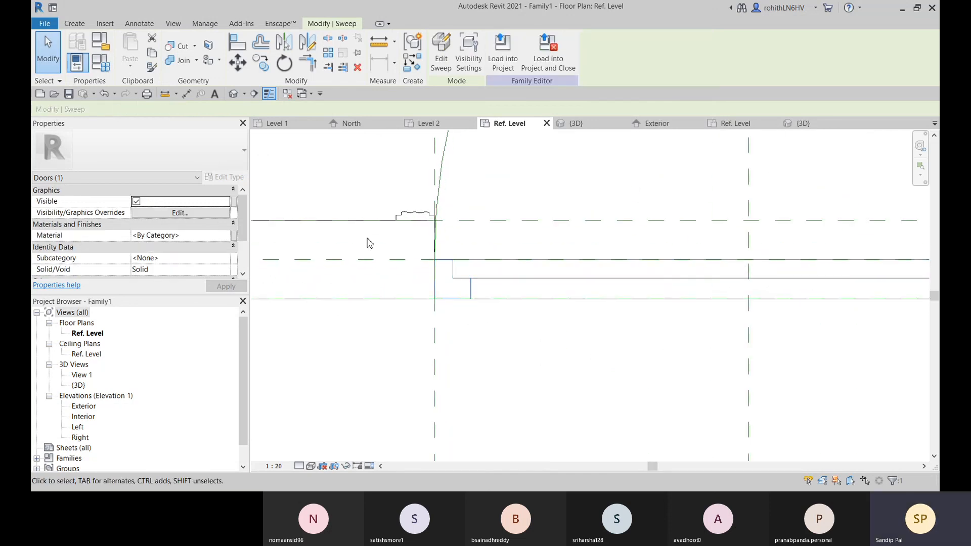
left_click(468, 56)
left_click(379, 198)
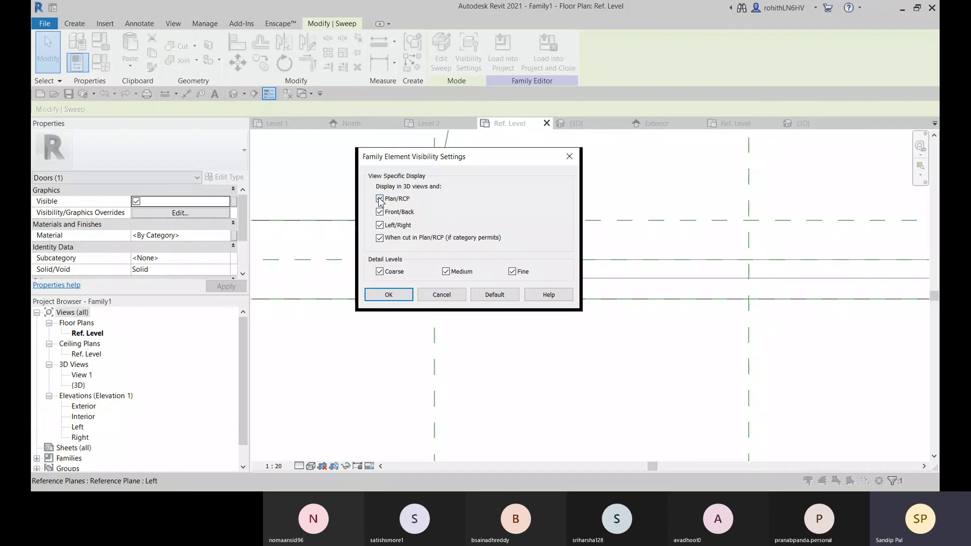
left_click(397, 297)
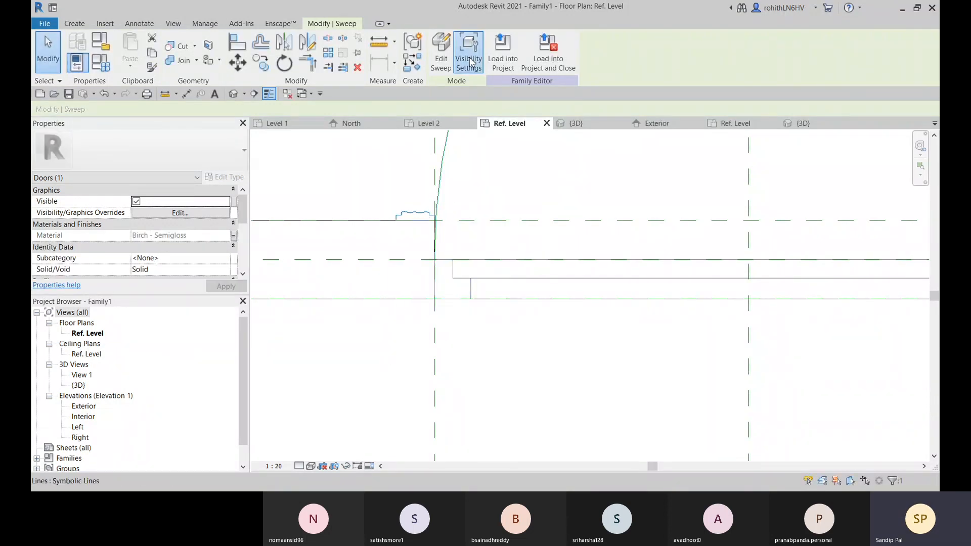
For the birch trim sweep on the exterior wall face, turn off display in Plan/RCP and when cut in Plan/RCP
left_click(468, 53)
left_click(380, 198)
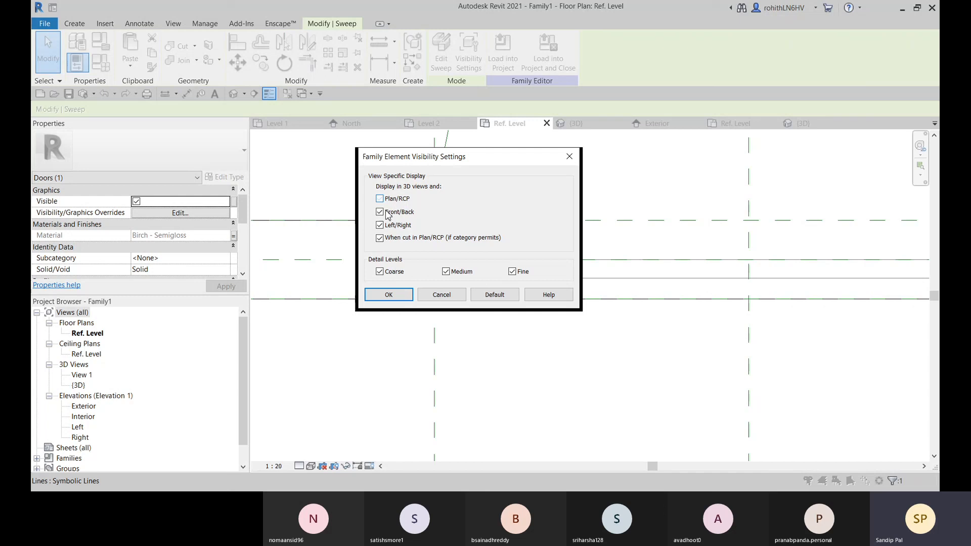
left_click(380, 237)
left_click(389, 294)
Turn off Plan/RCP display in the visibility settings of the nested Entry Door Handle, and deselect it
scroll(509, 340, "up", 4)
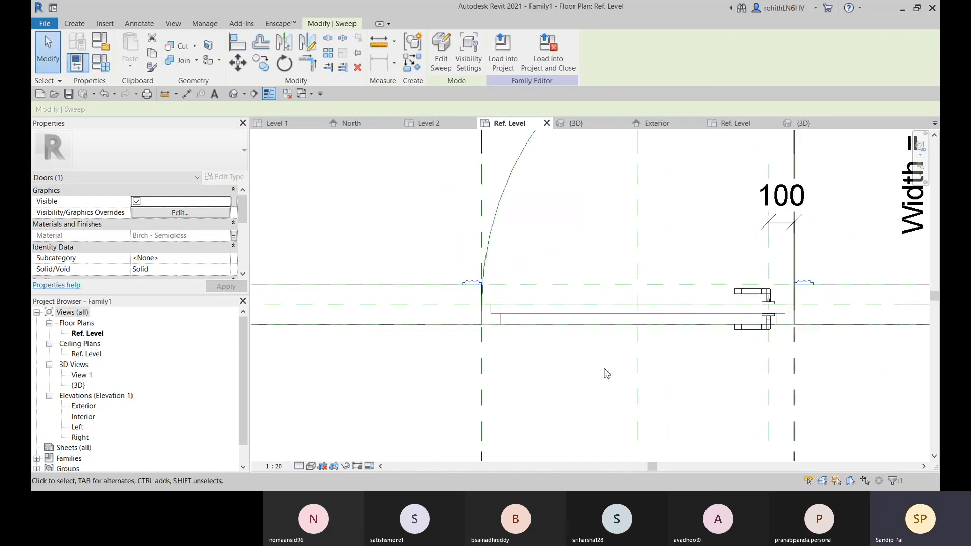
middle_click_drag(715, 369, 556, 400)
left_click(591, 318)
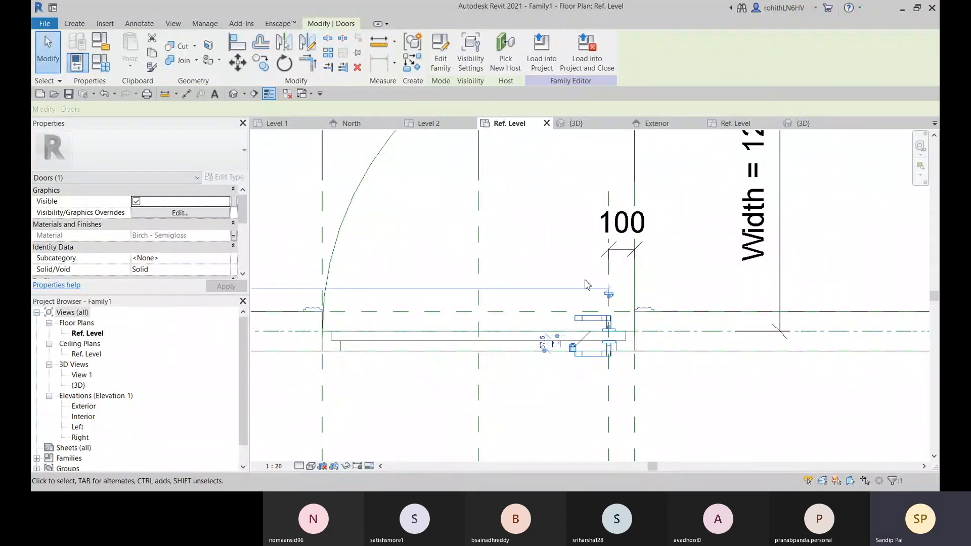
left_click(470, 53)
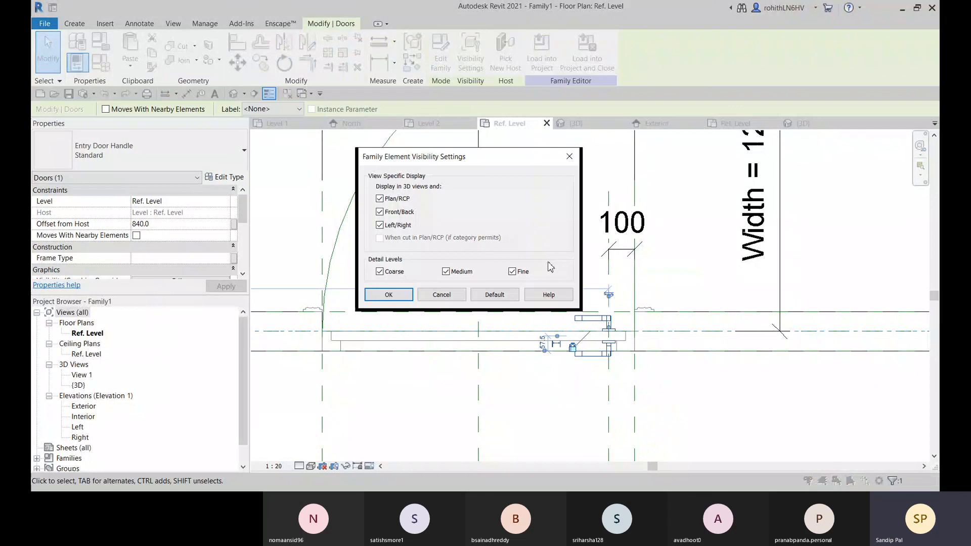
left_click(382, 199)
left_click(388, 295)
scroll(450, 440, "down", 3)
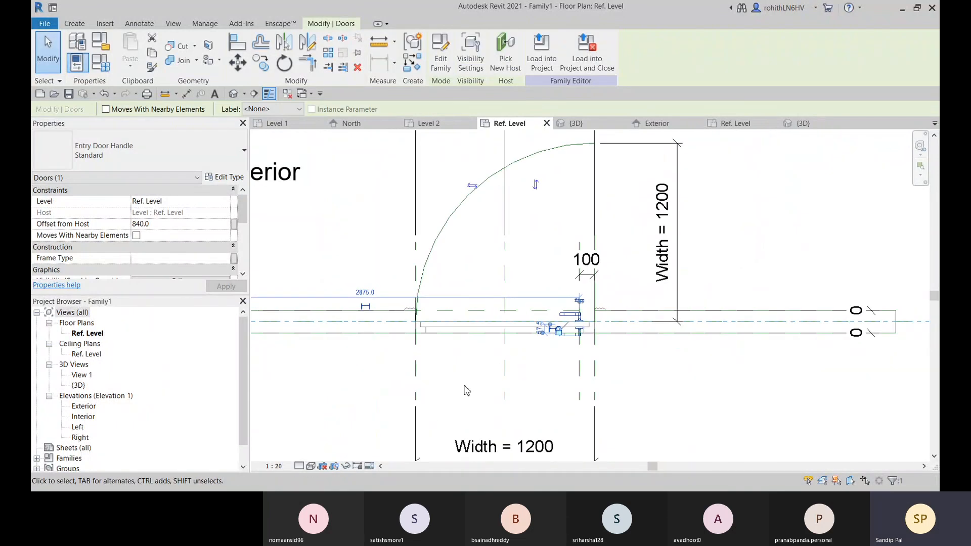
left_click(565, 394)
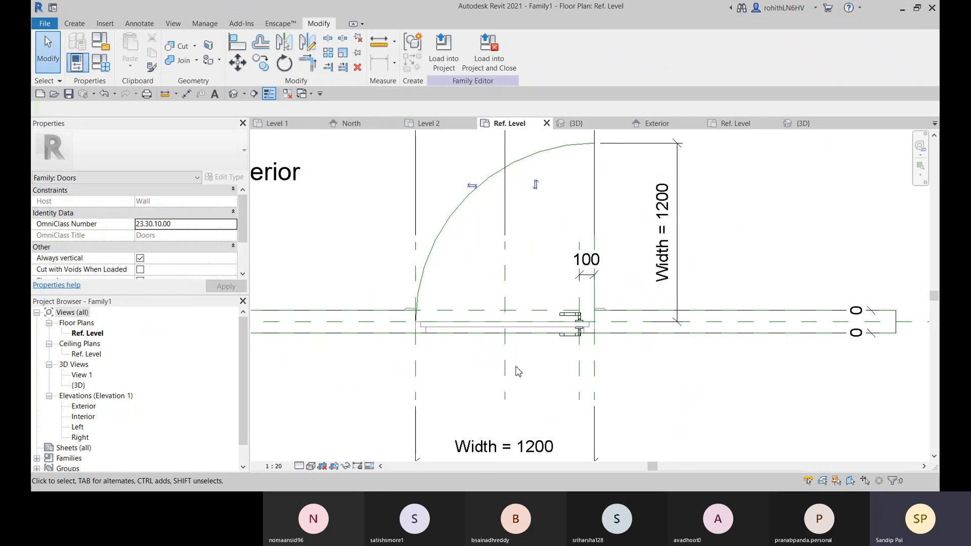
Load the edited door family into Project1 only, leaving Family2 out
left_click(439, 64)
left_click(579, 297)
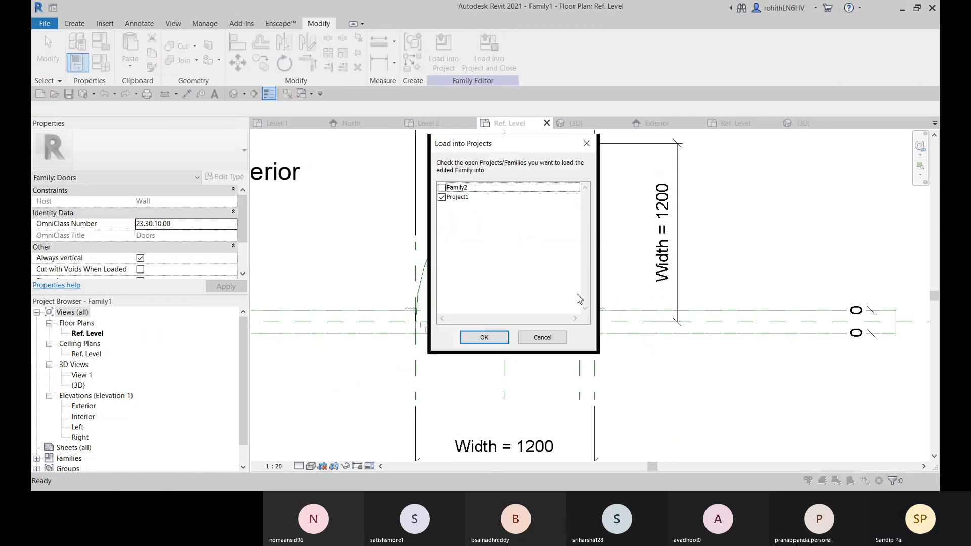
left_click(490, 337)
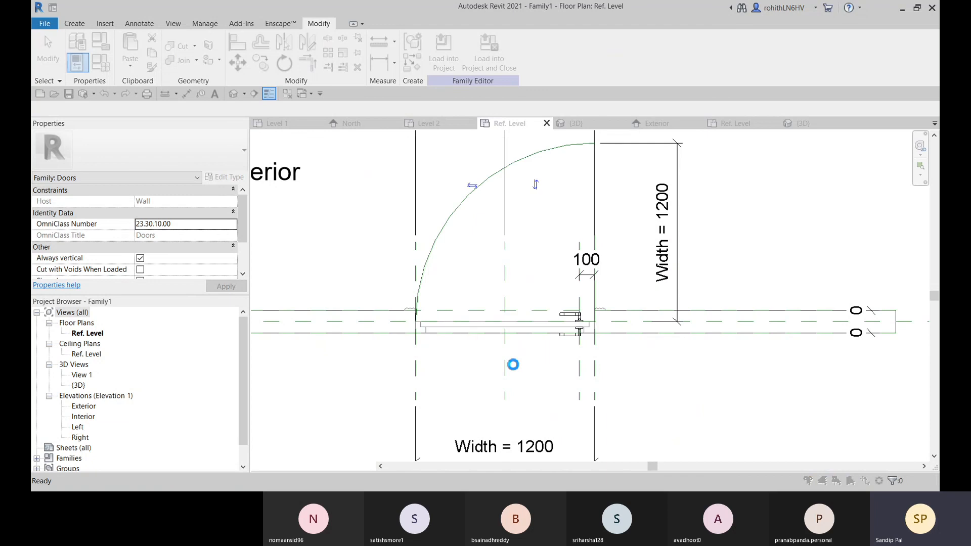
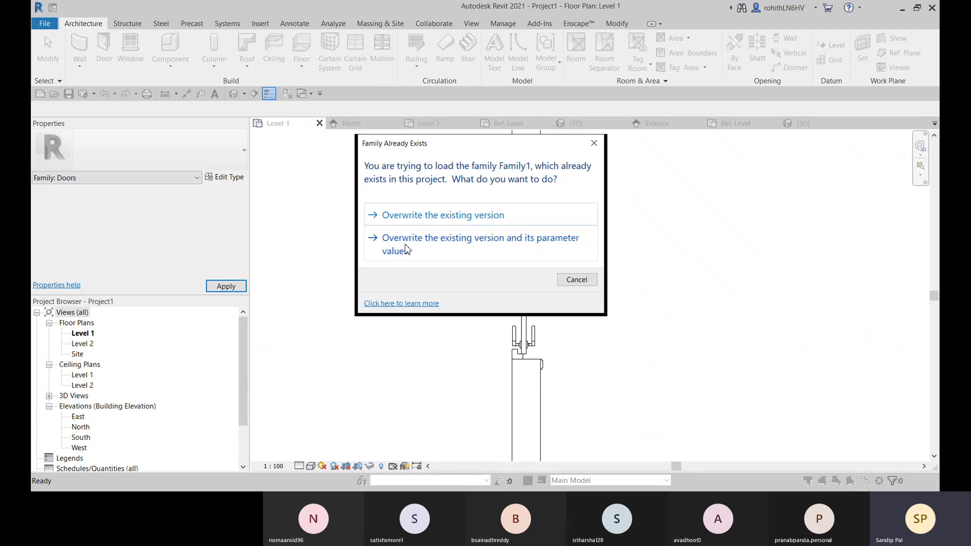
Overwrite the existing Family1 door in the project together with its parameter values
left_click(405, 248)
scroll(579, 308, "down", 2)
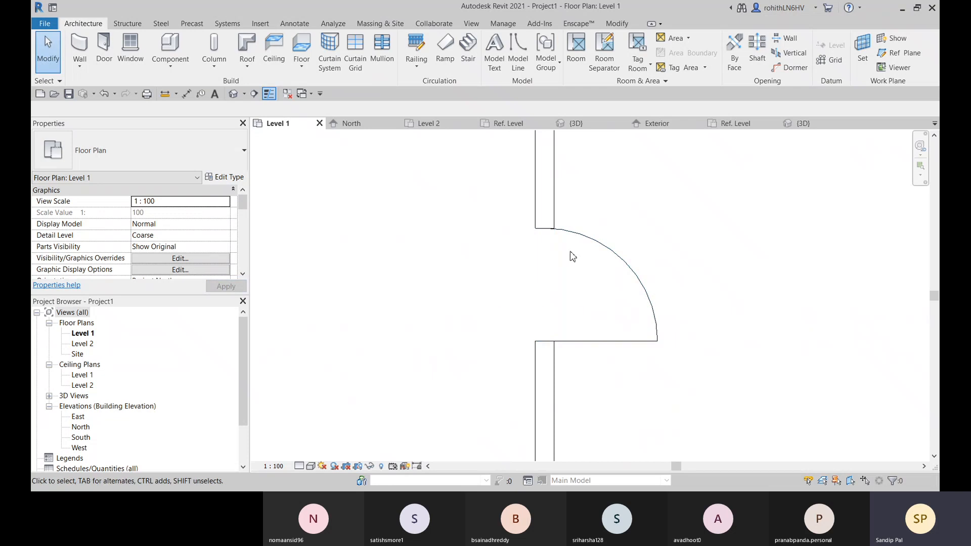
scroll(634, 337, "down", 4)
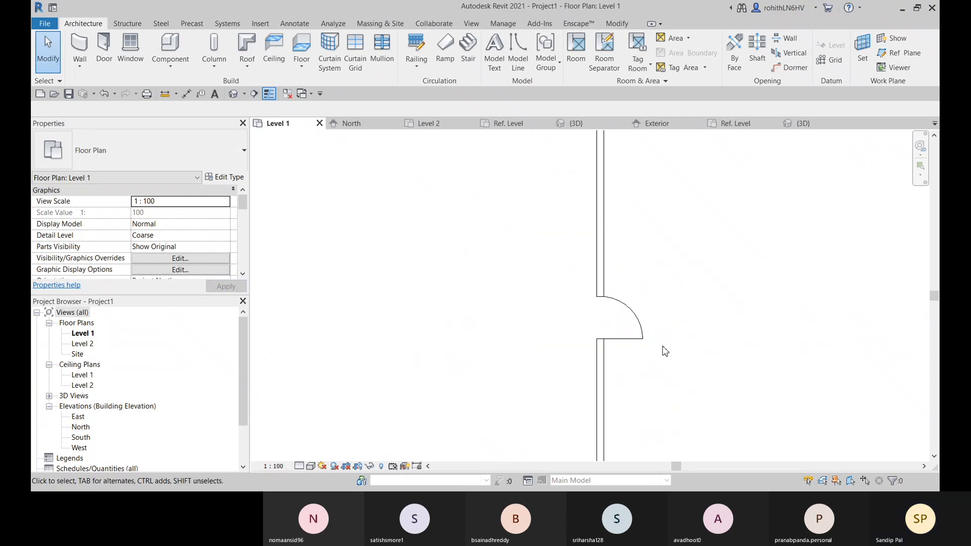
Flip the door in the Level 1 plan so it swings to the opposite side of the wall from the opposite jamb
left_click(643, 337)
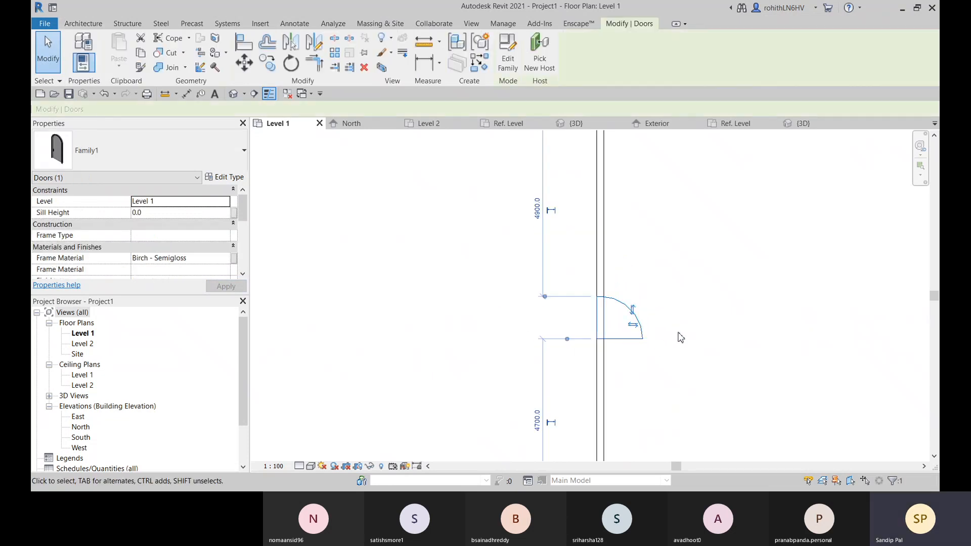
key("space")
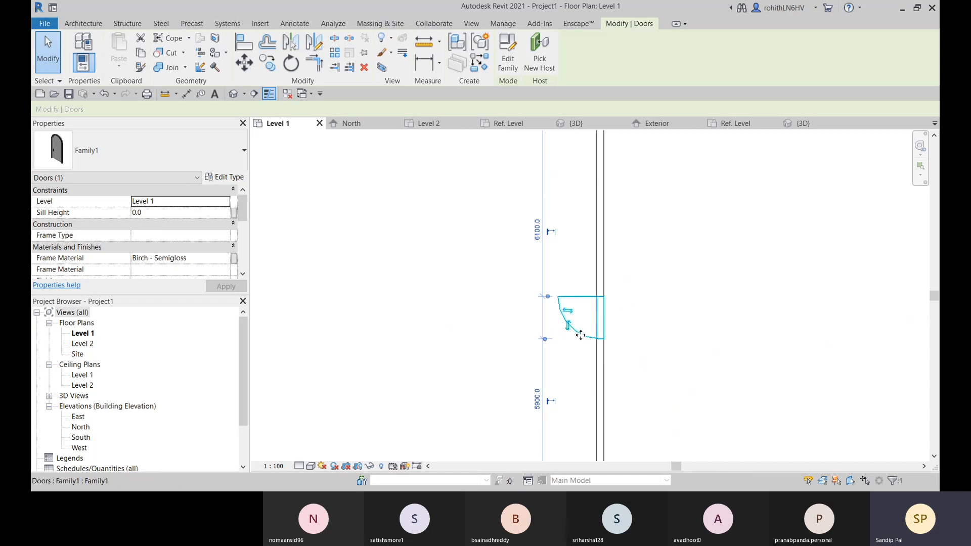
Open the door family's 3D view, clear the selection and view the whole host wall with the arched door
left_click(575, 124)
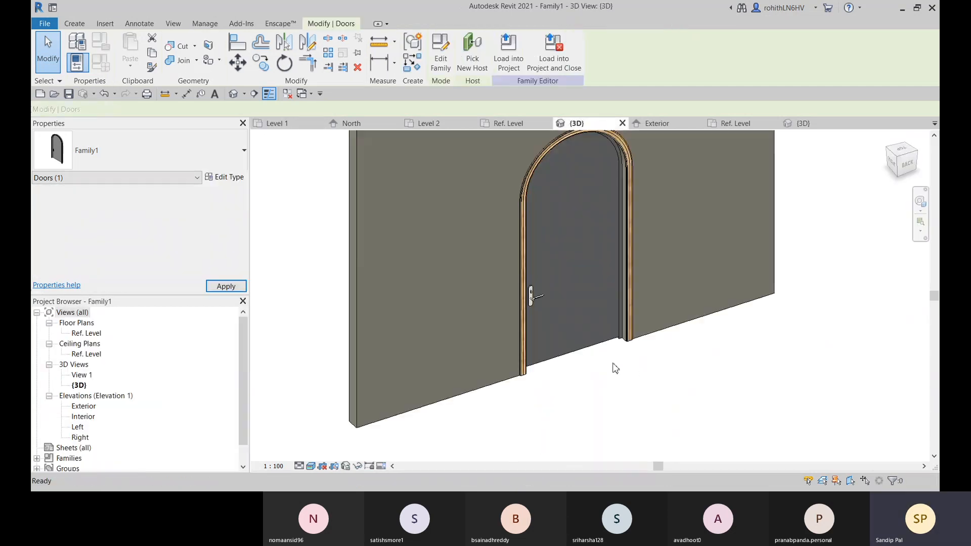
left_click(615, 367)
scroll(632, 385, "down", 3)
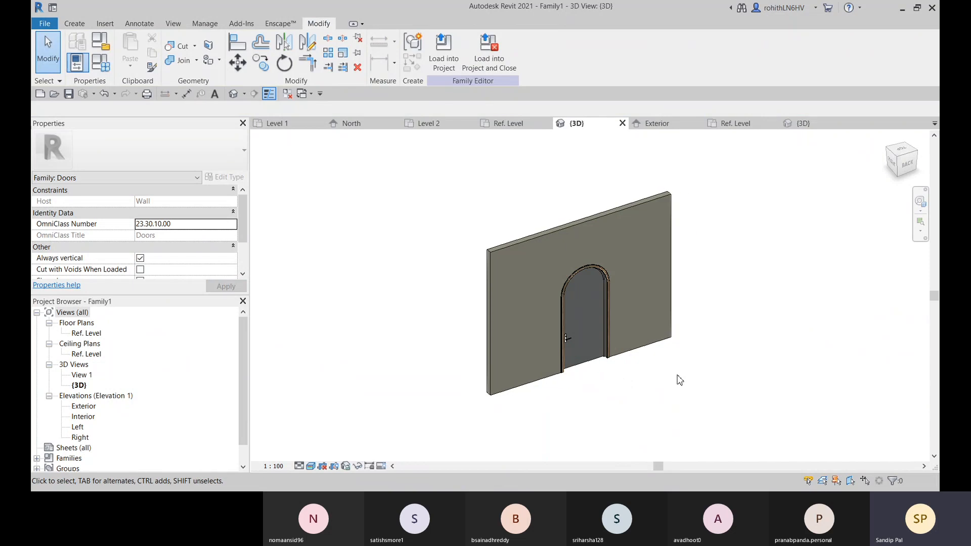